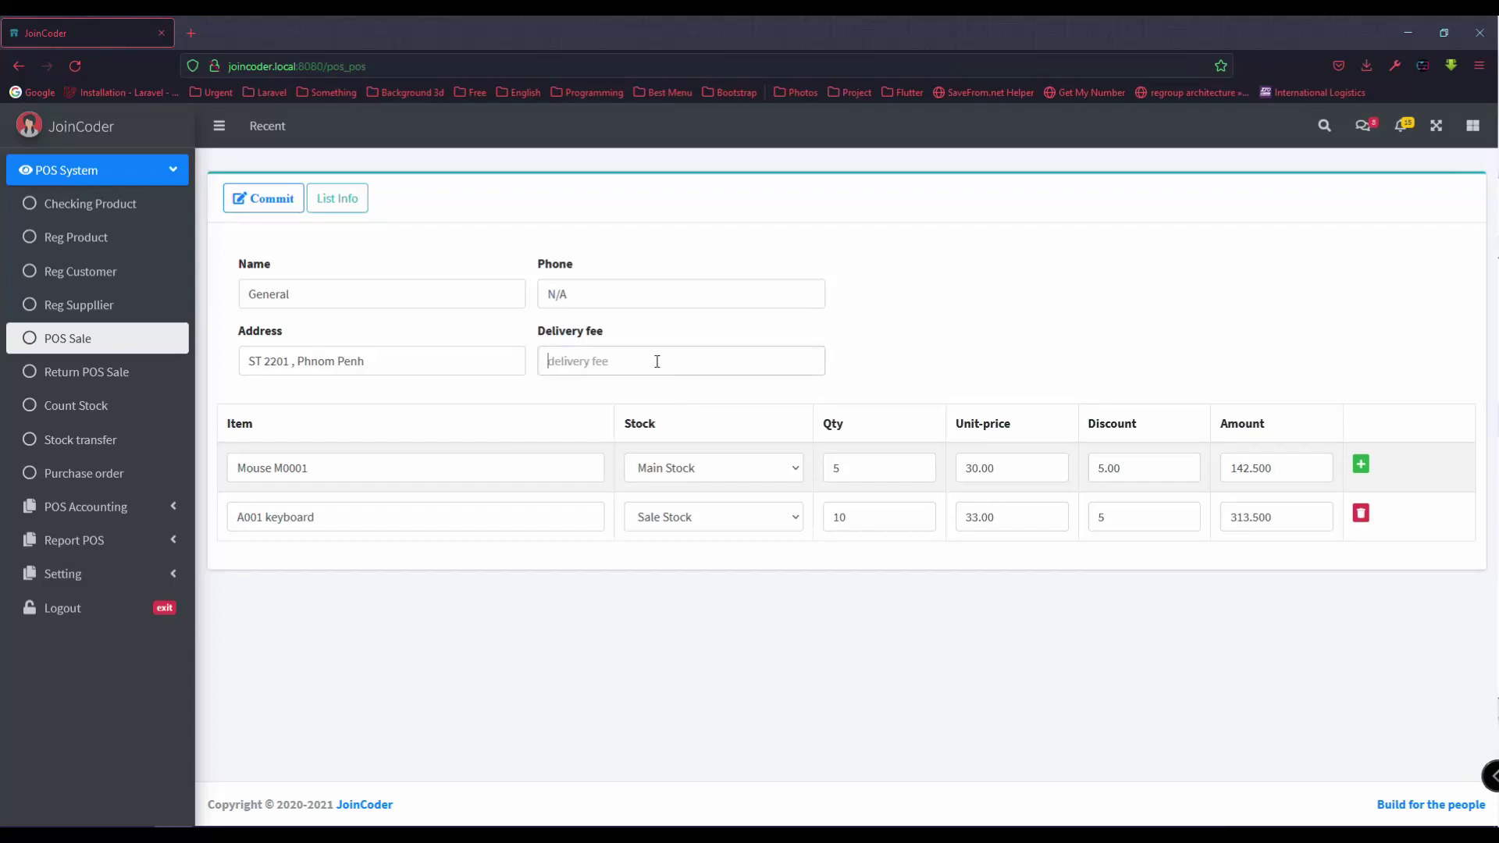
Step: Commit the two-item sale with a 5 delivery fee as invoice 0002 and review its invoice
text(5)
key(Return)
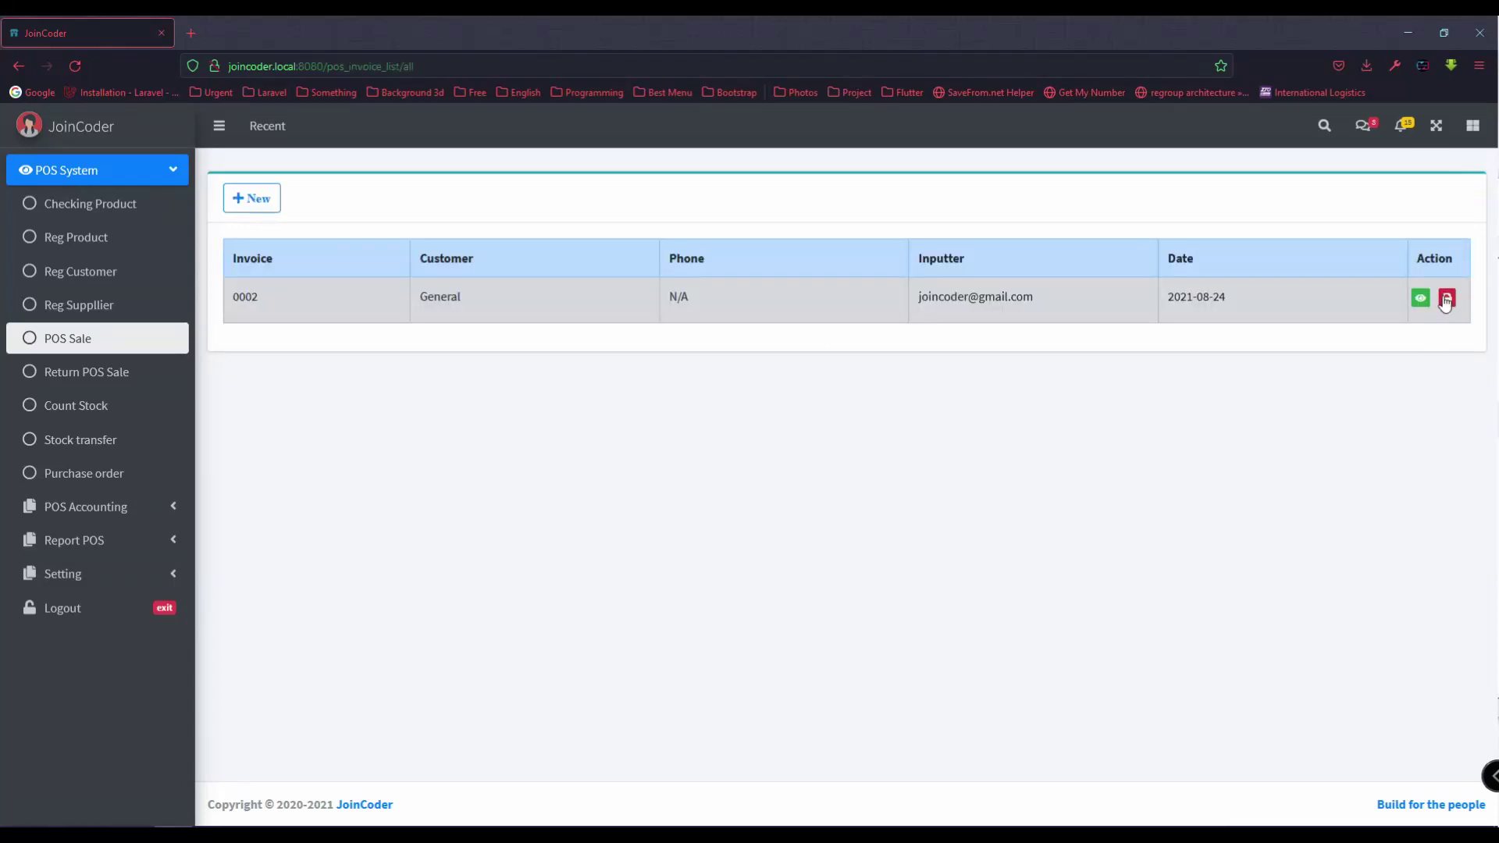
click(1446, 303)
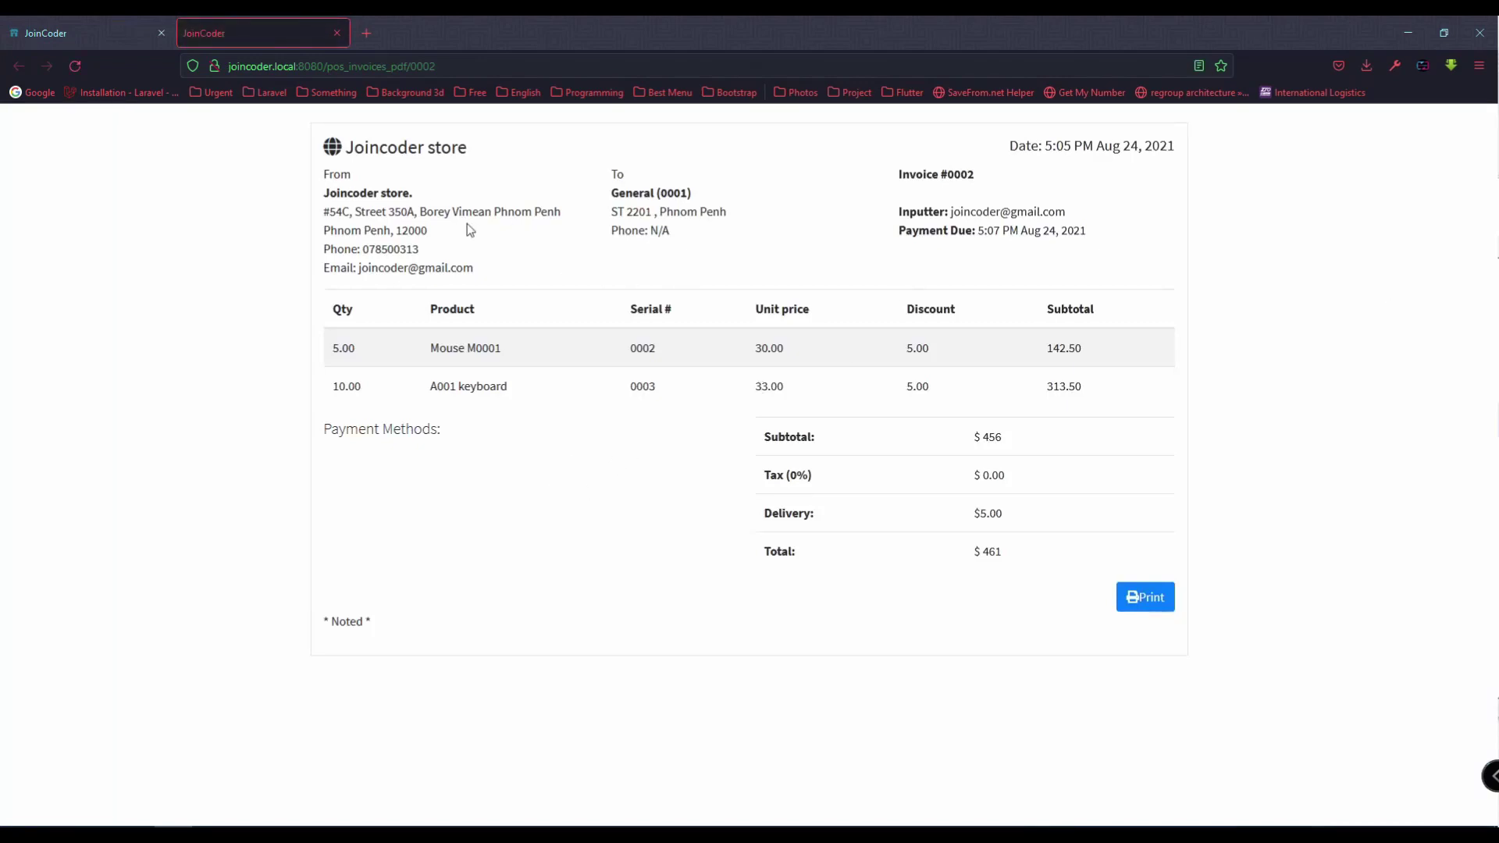
drag(763, 518, 1060, 523)
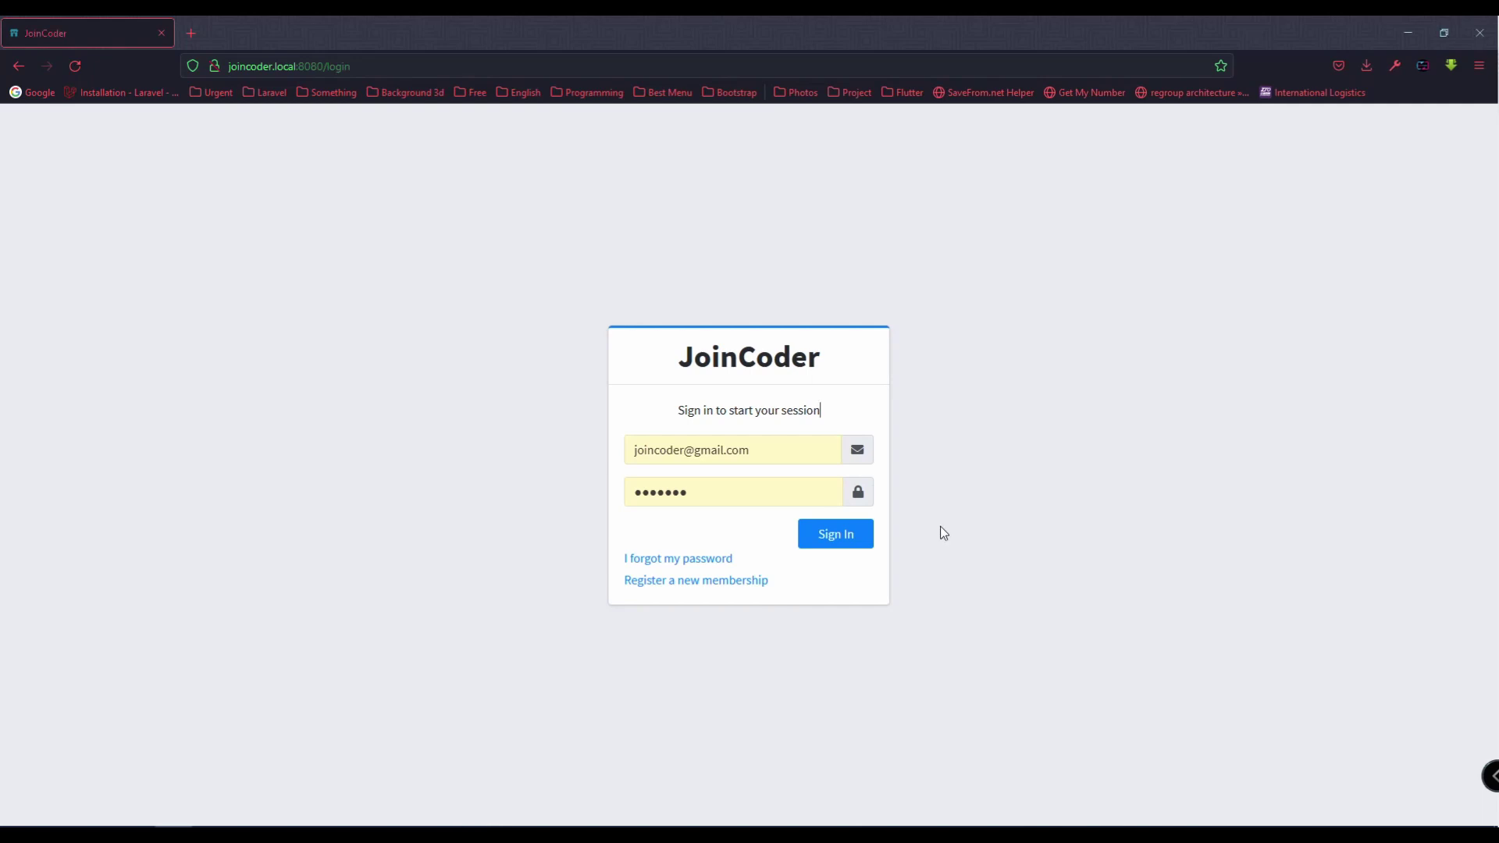
Step: Review the nine-step task list in Notepad++, then minimize it and sign in to JoinCoder
key(alt+Tab)
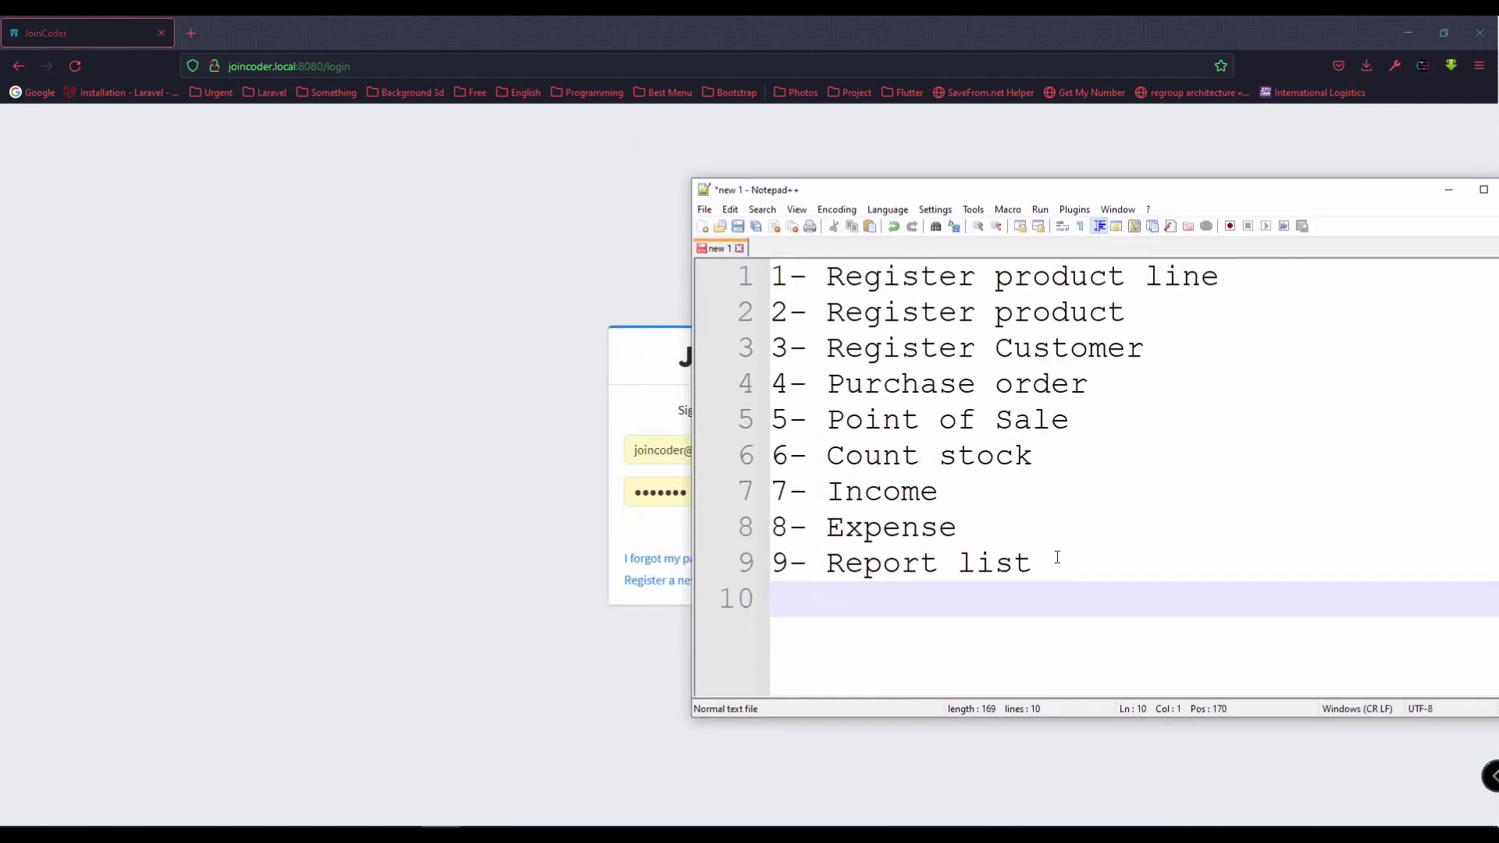
click(1106, 575)
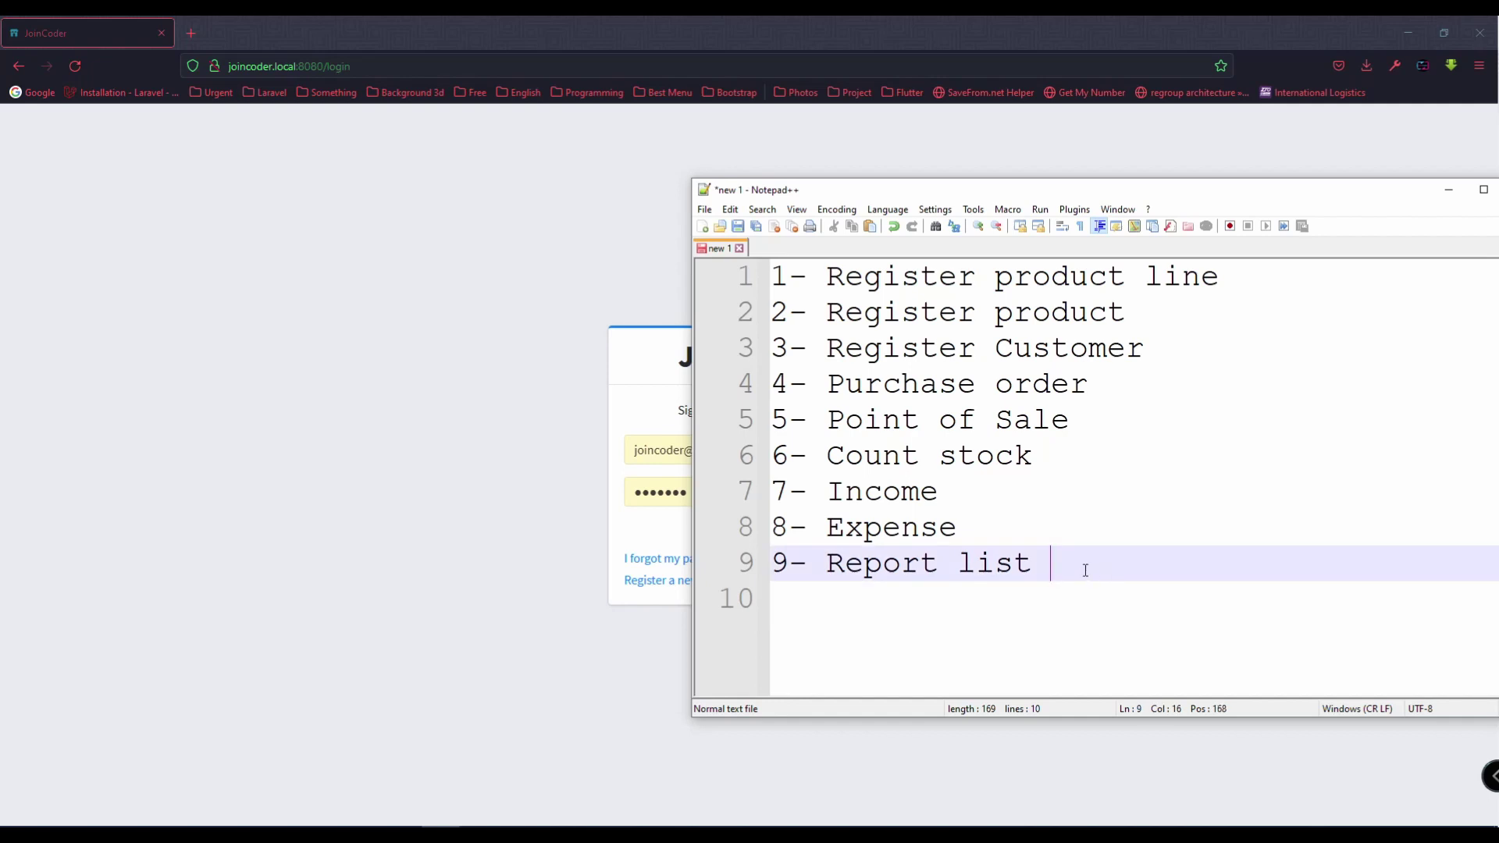
key(ctrl+shift+Home)
click(1079, 564)
key(shift+Down)
key(ctrl+shift+Home)
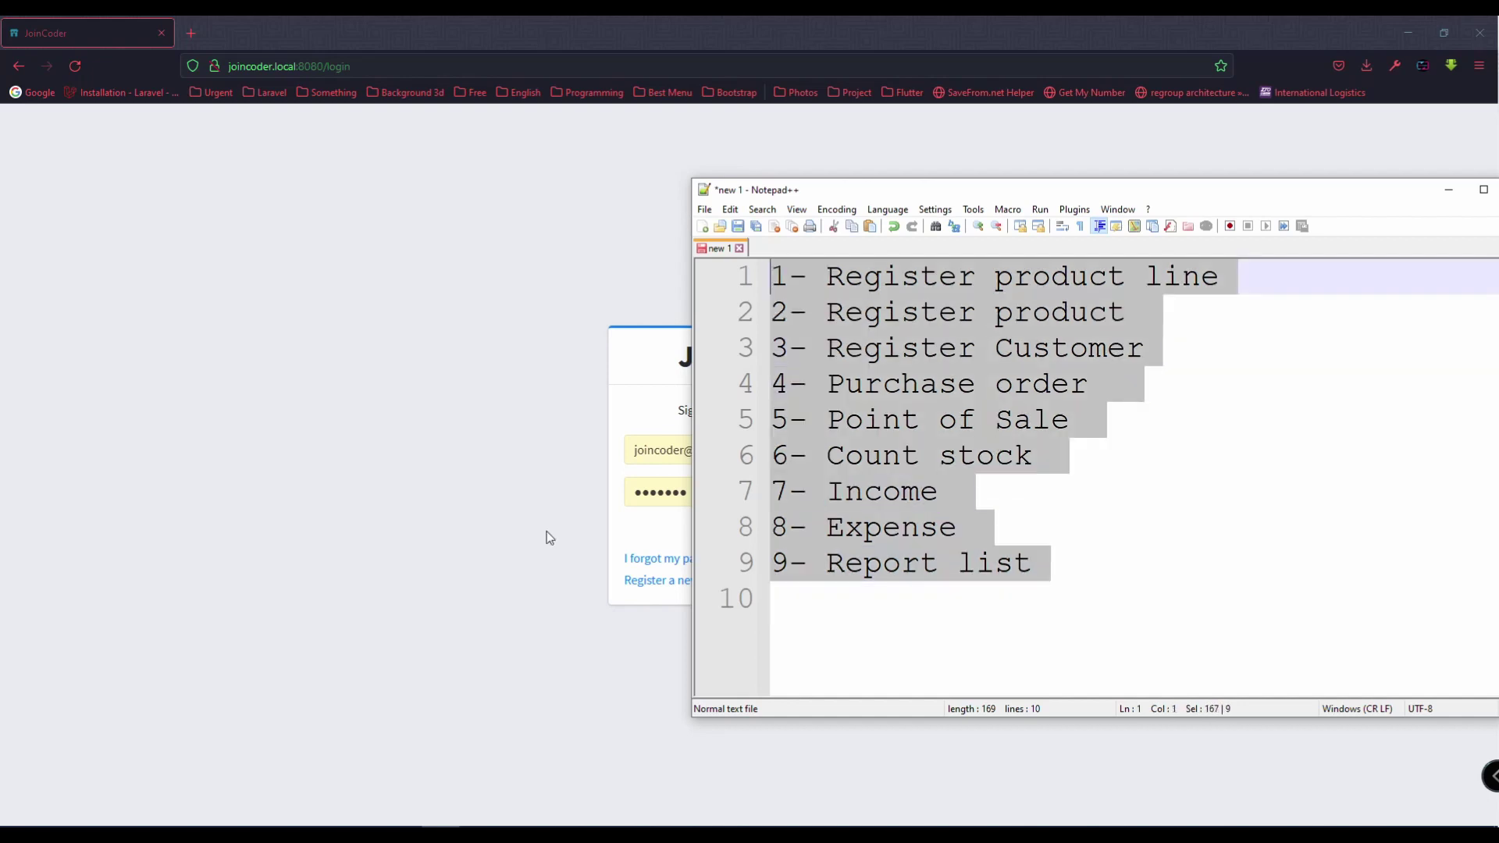
click(549, 537)
click(816, 539)
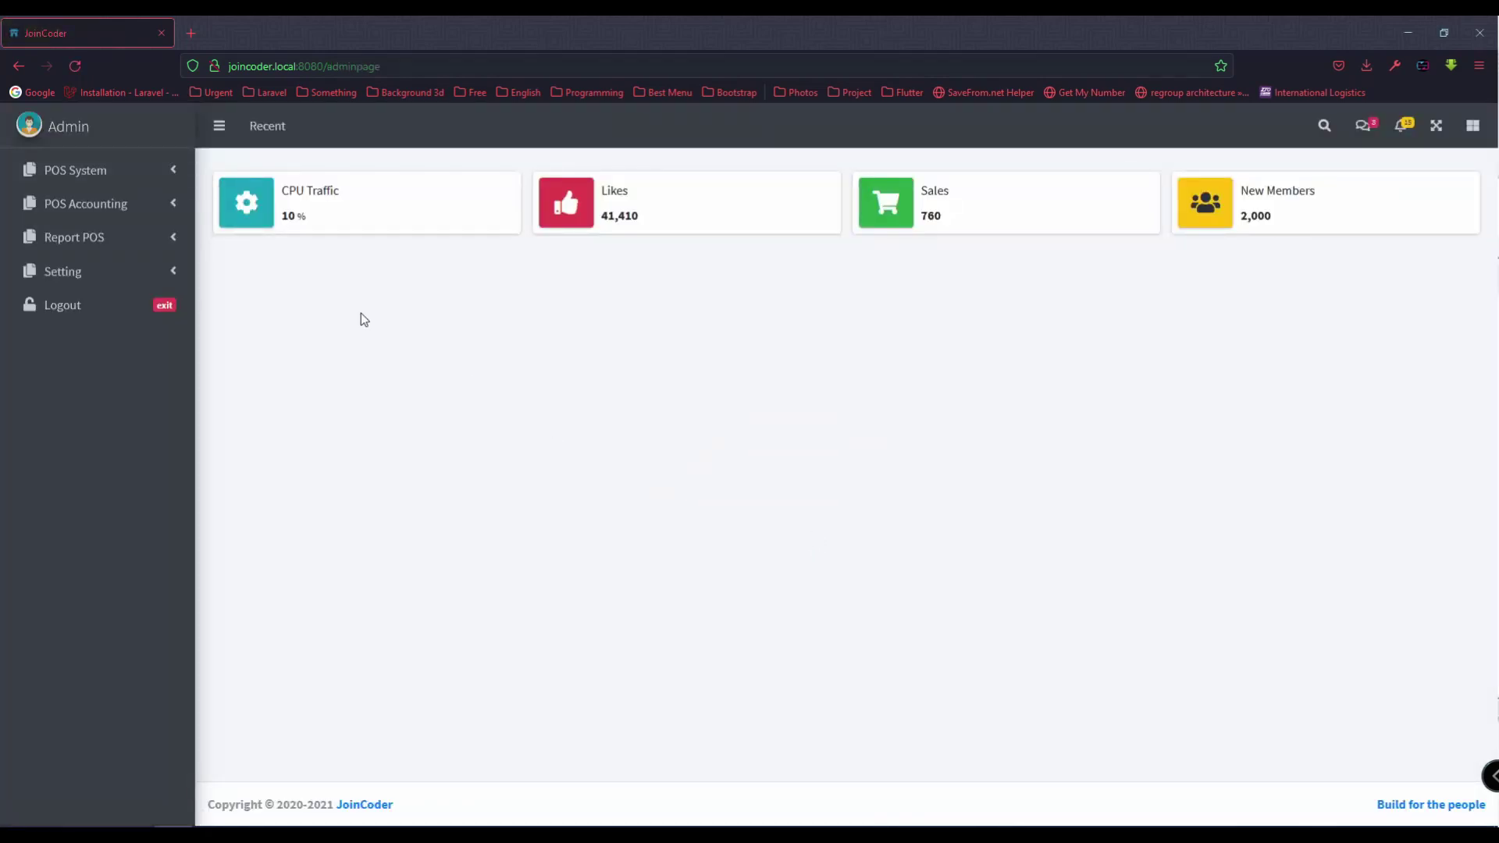
Step: Expand the Setting, Report POS, POS Accounting and POS System menus and open Setting > POS Line
click(156, 273)
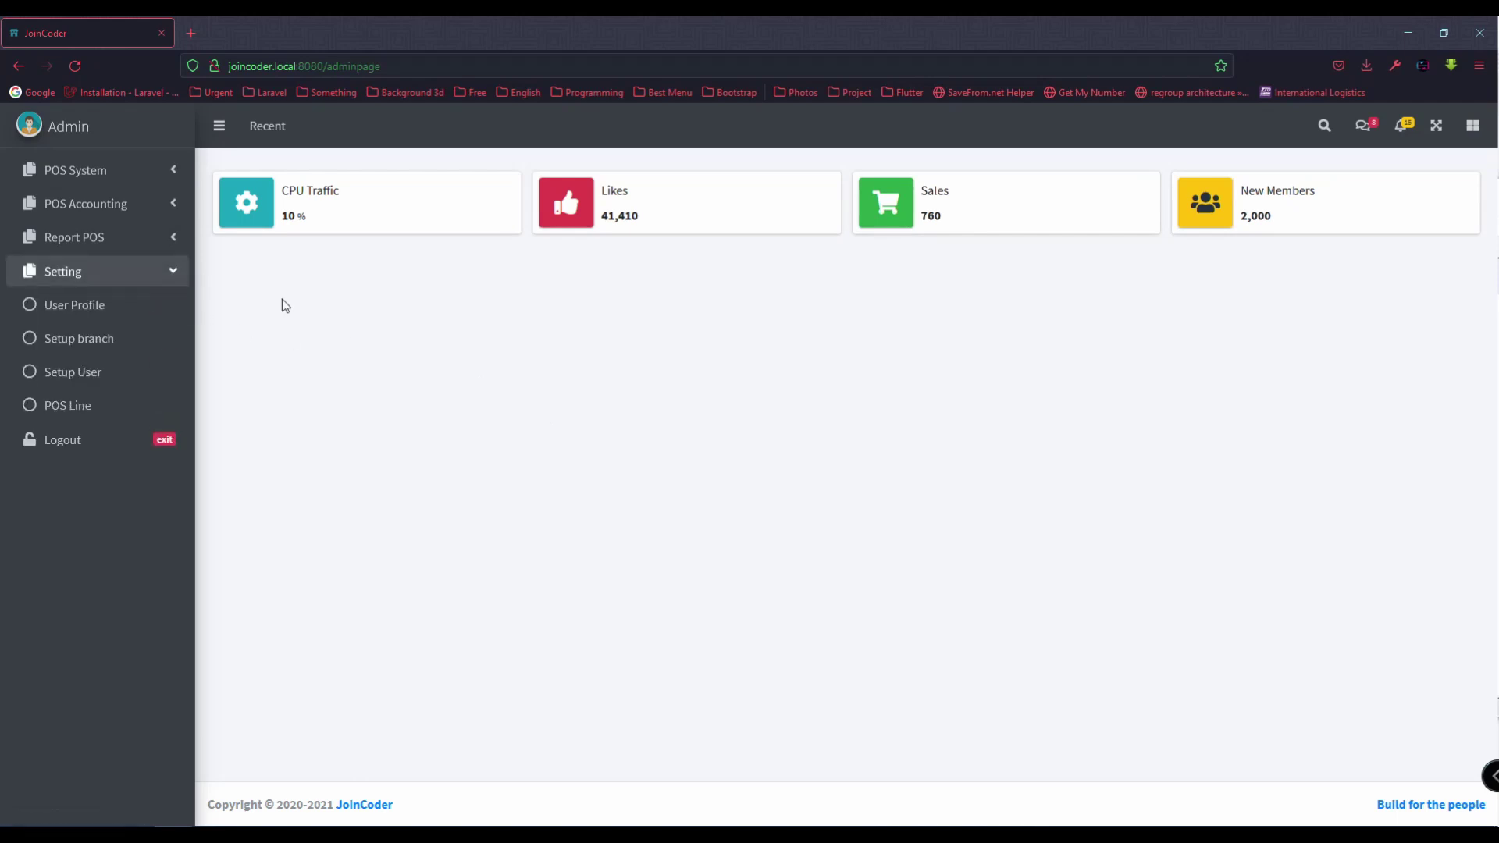
click(145, 238)
click(160, 209)
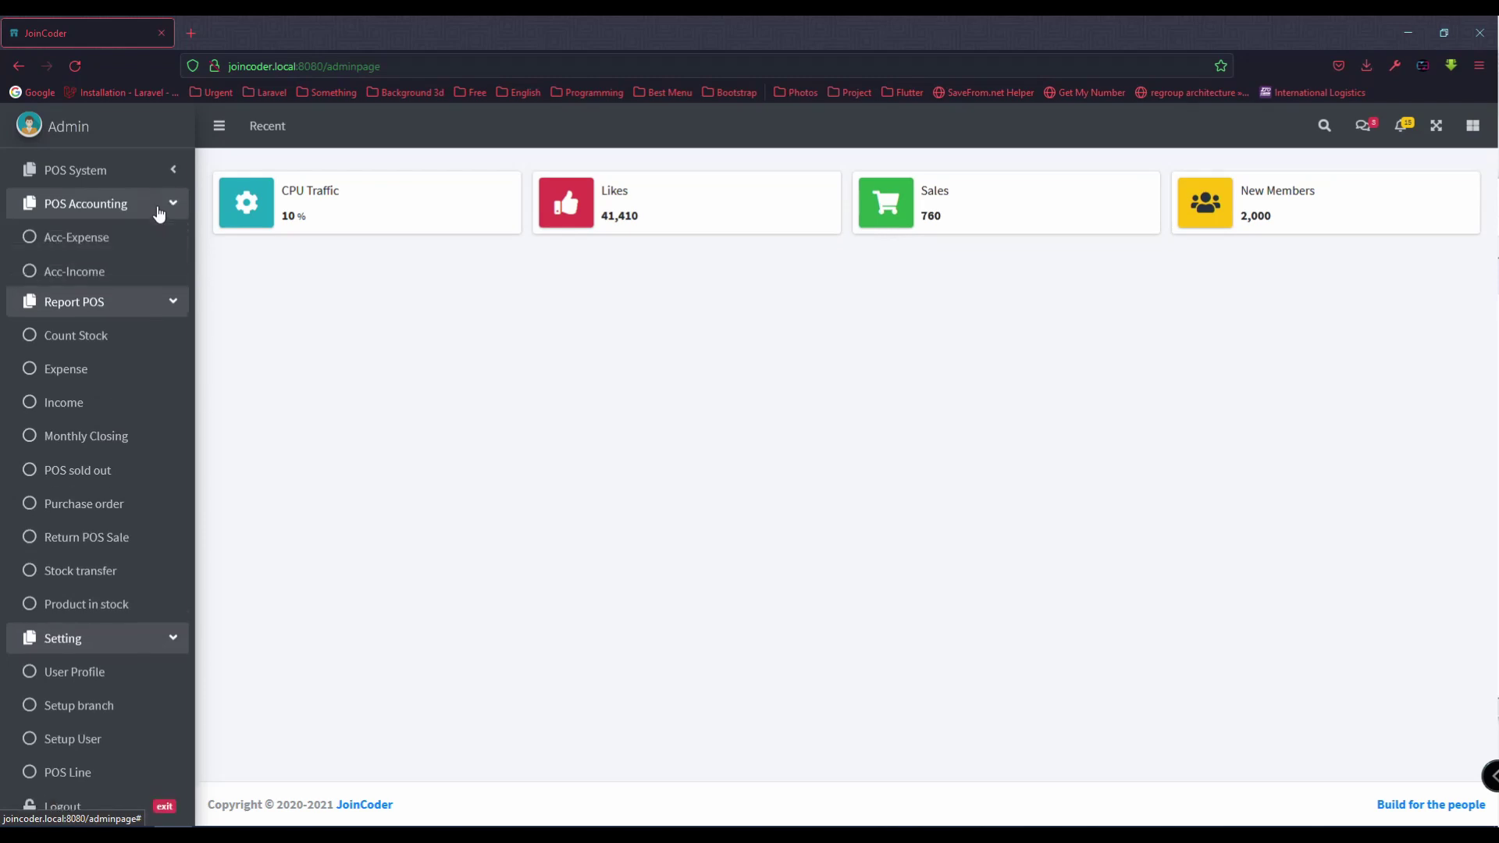
click(156, 176)
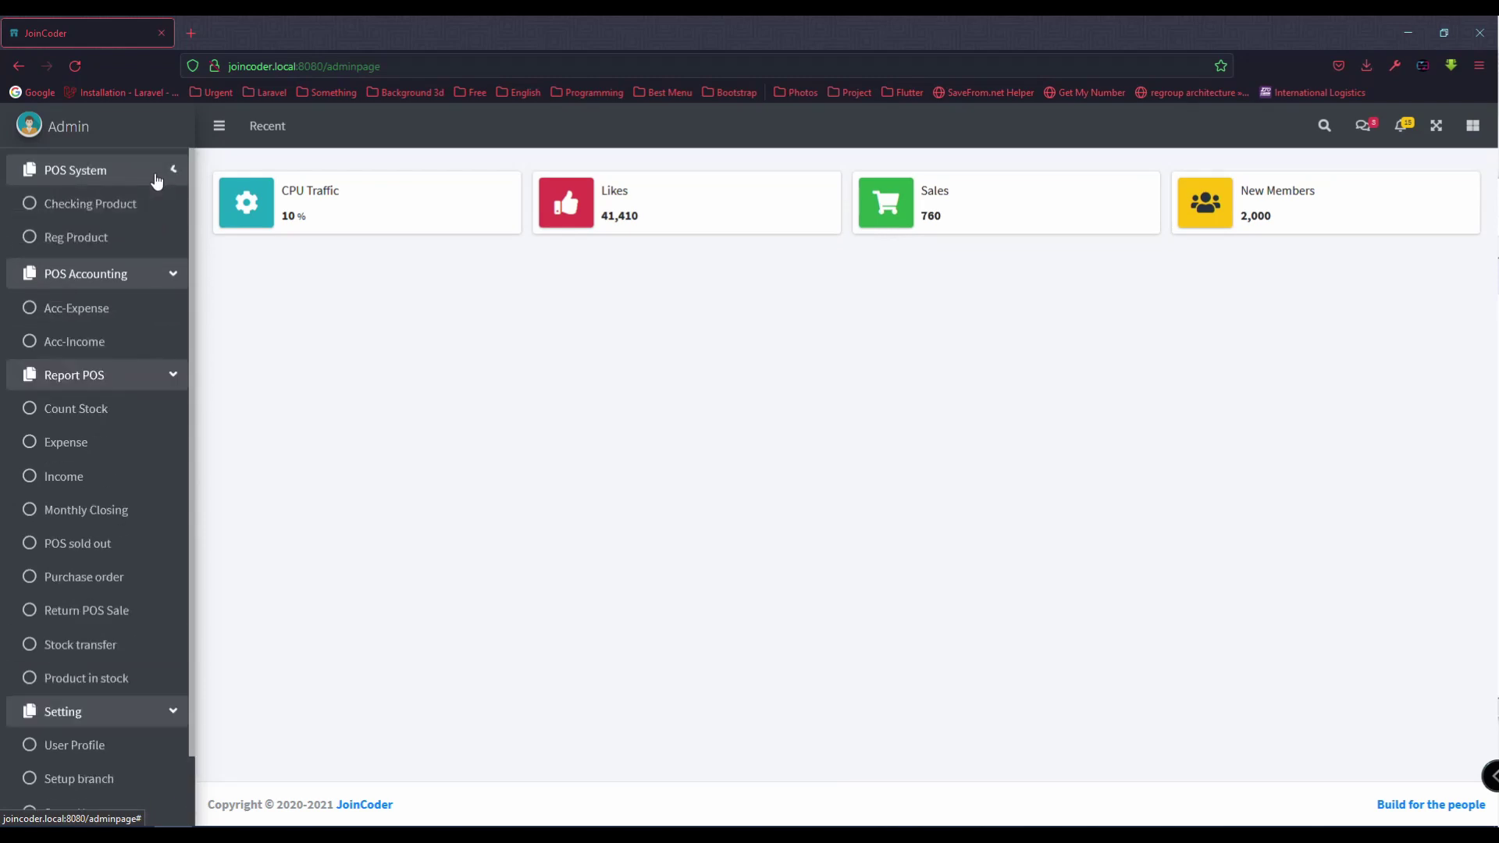
scroll(156, 364, down, 3)
scroll(154, 361, down, 1)
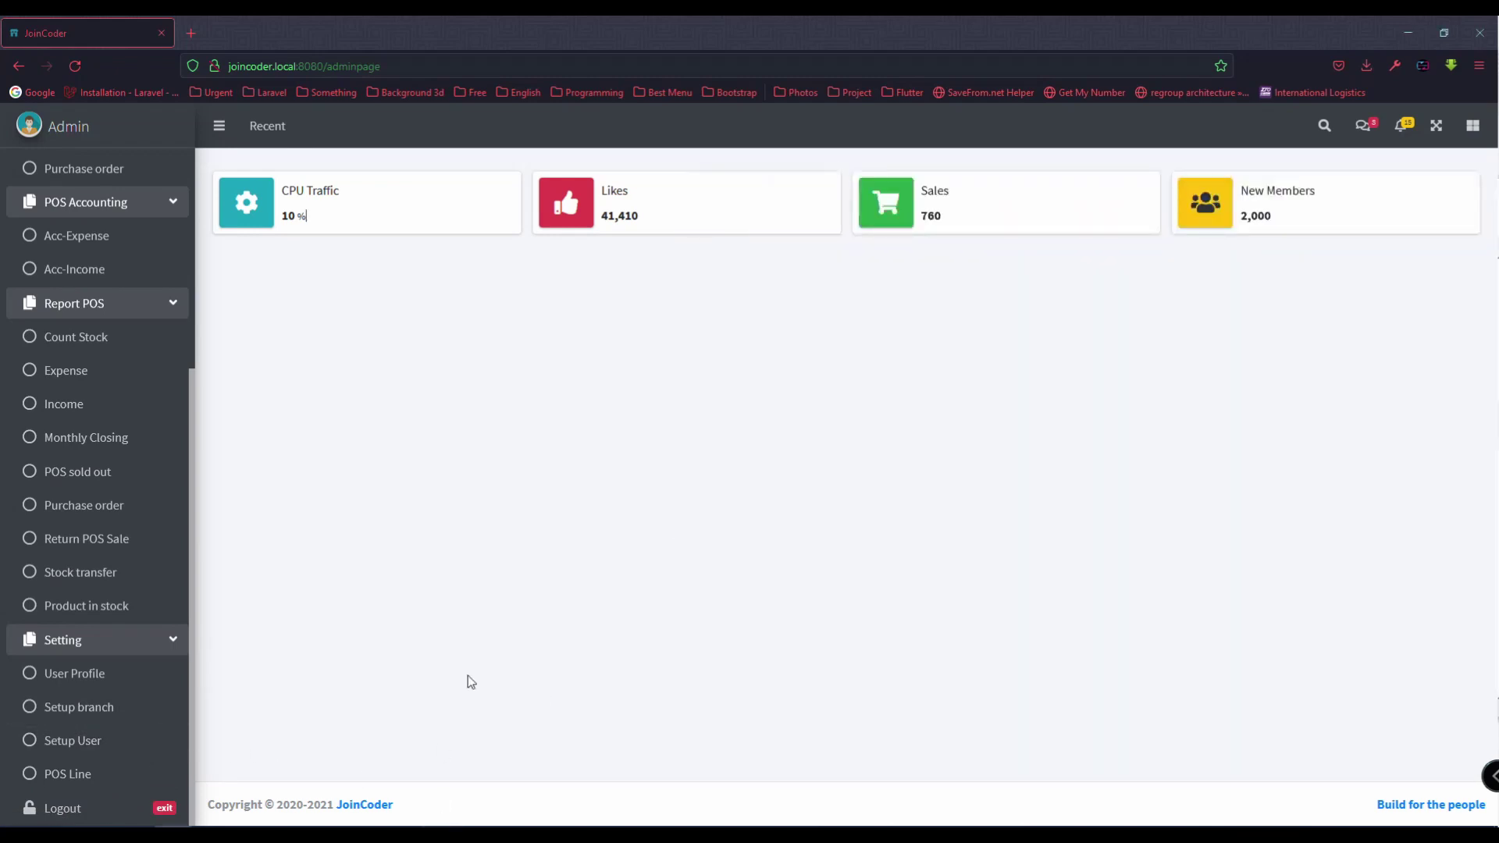
click(131, 775)
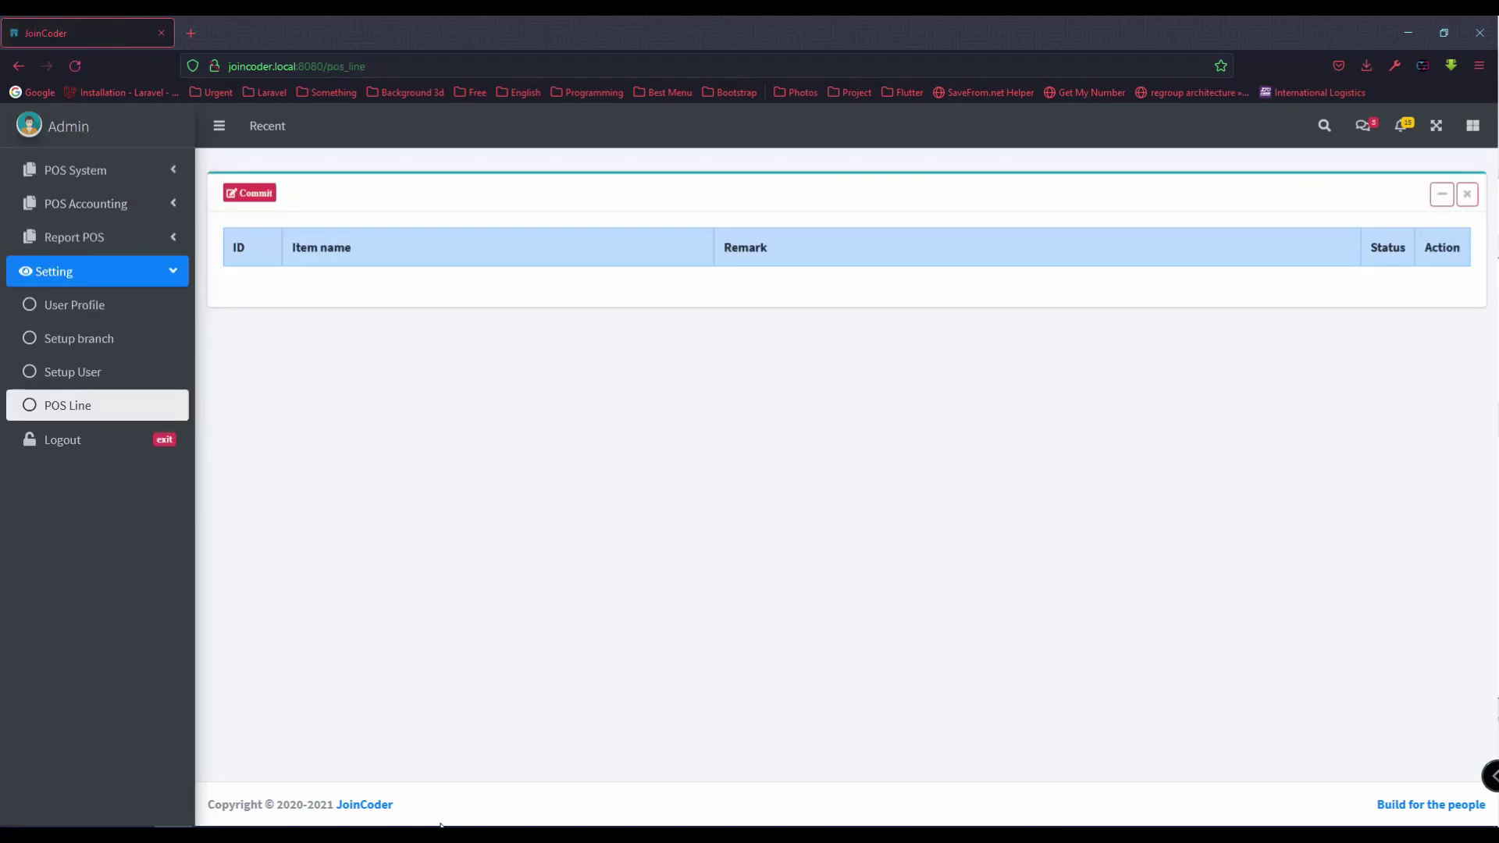
Step: Add an active Stock in line named Main Stock
click(250, 193)
click(665, 228)
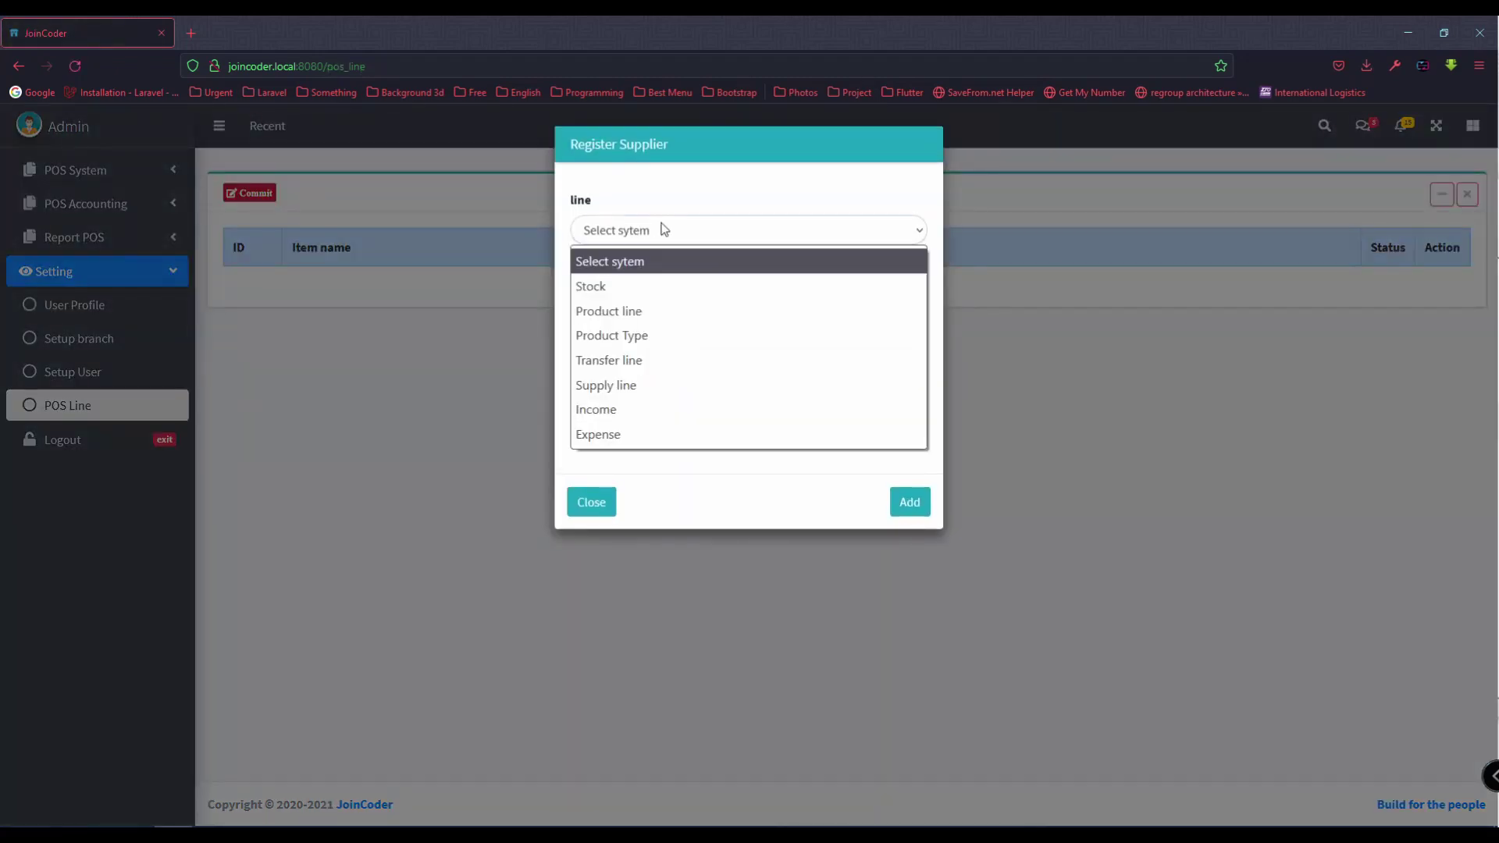
click(653, 286)
click(655, 291)
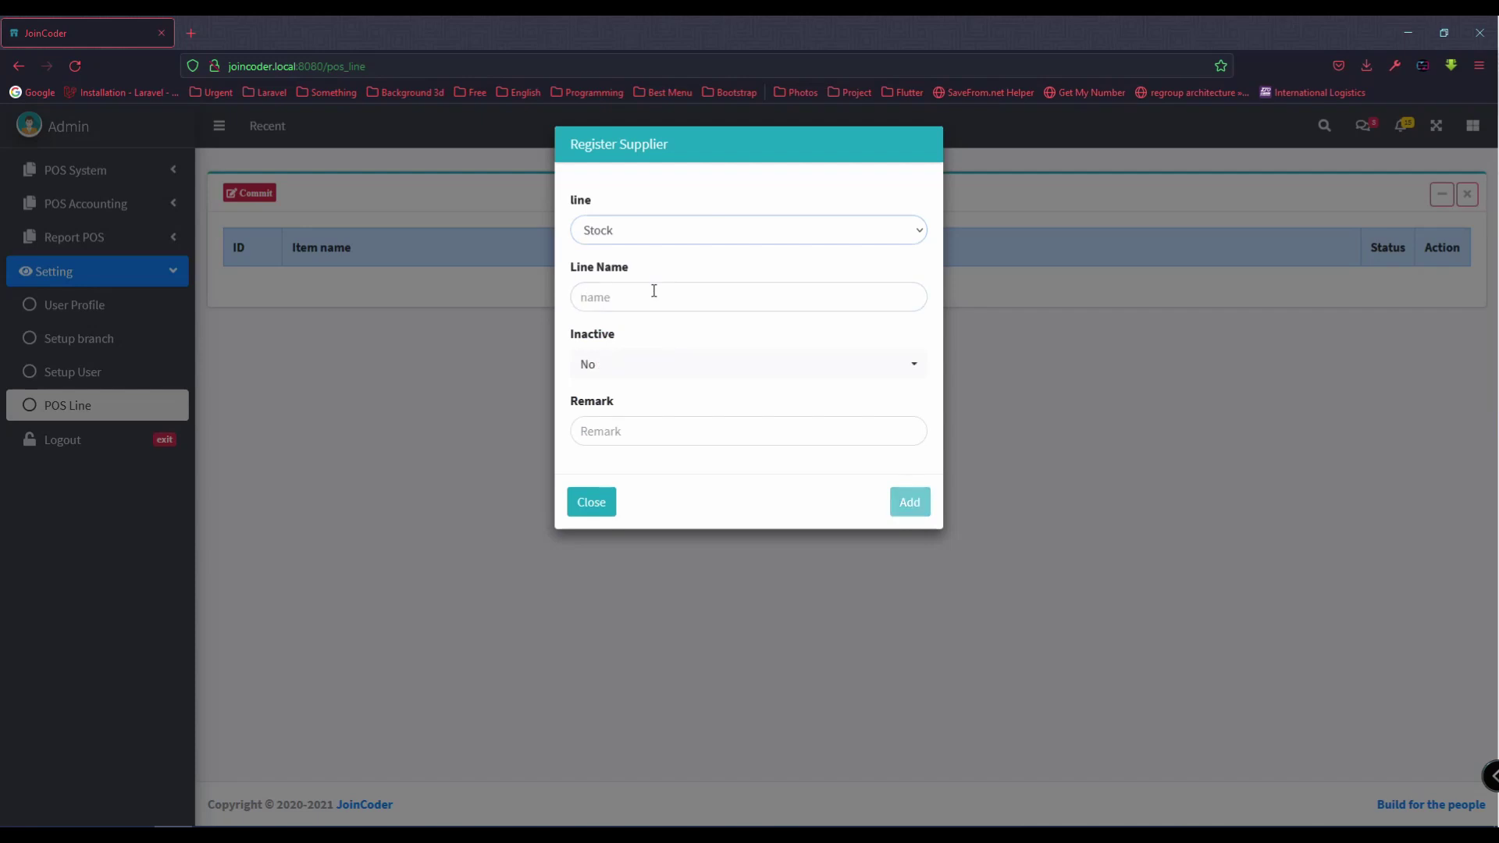
text(S)
key(BackSpace)
text(M)
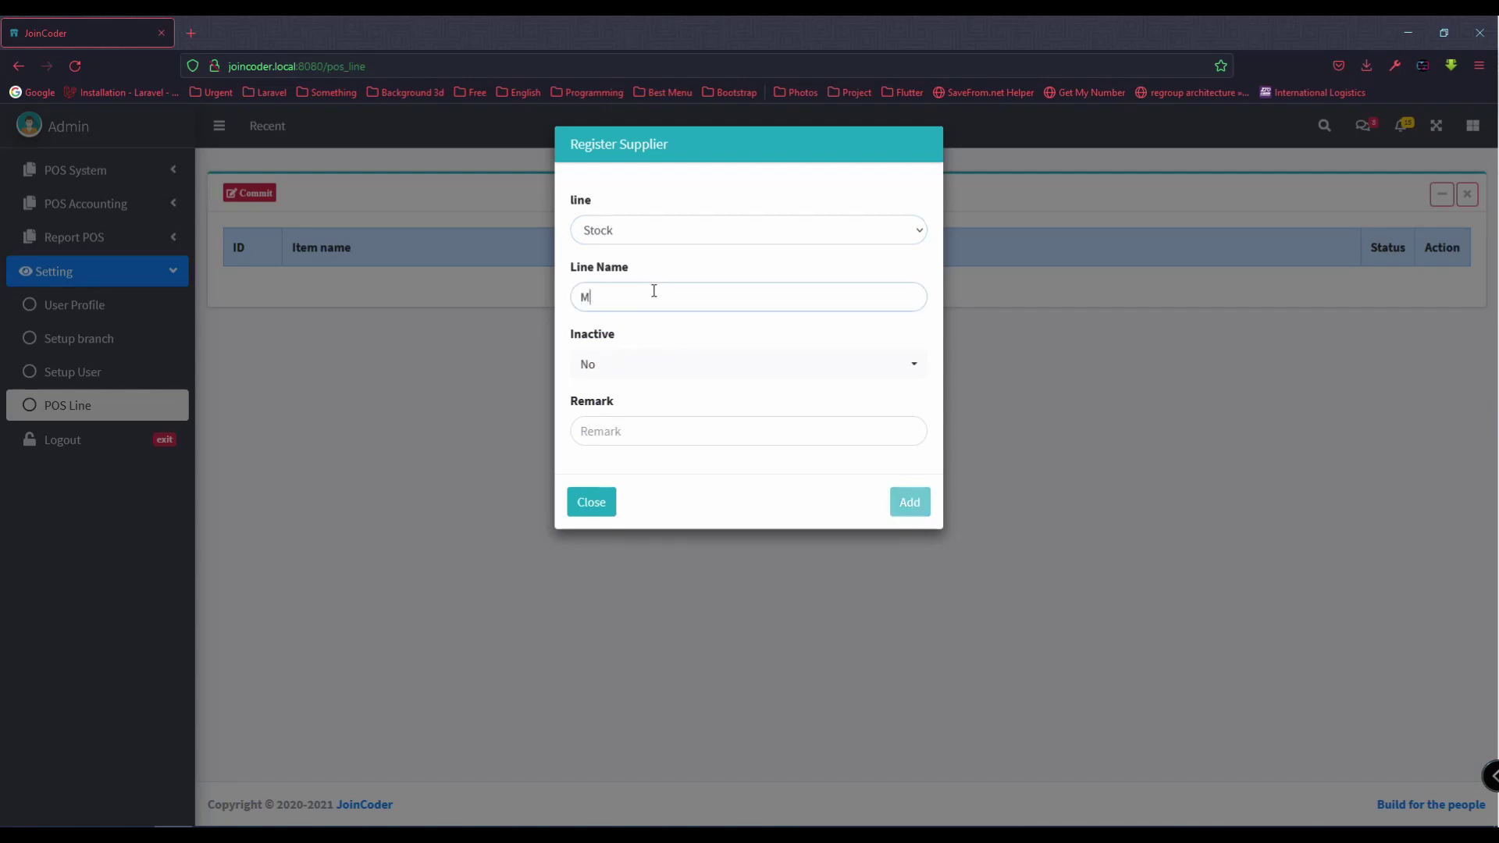
text(ain Stock)
click(617, 364)
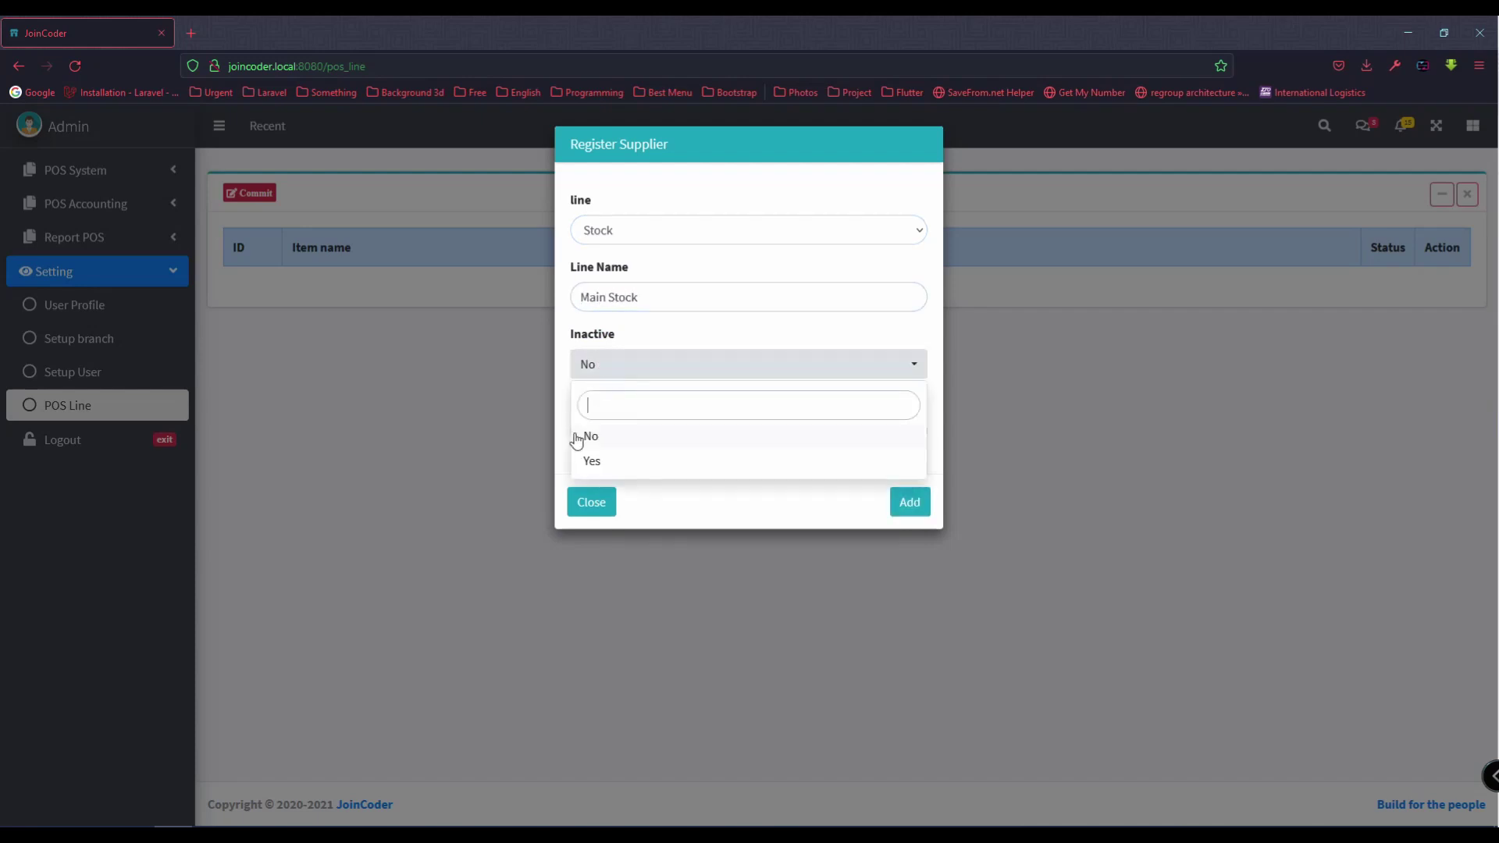
click(576, 439)
click(910, 503)
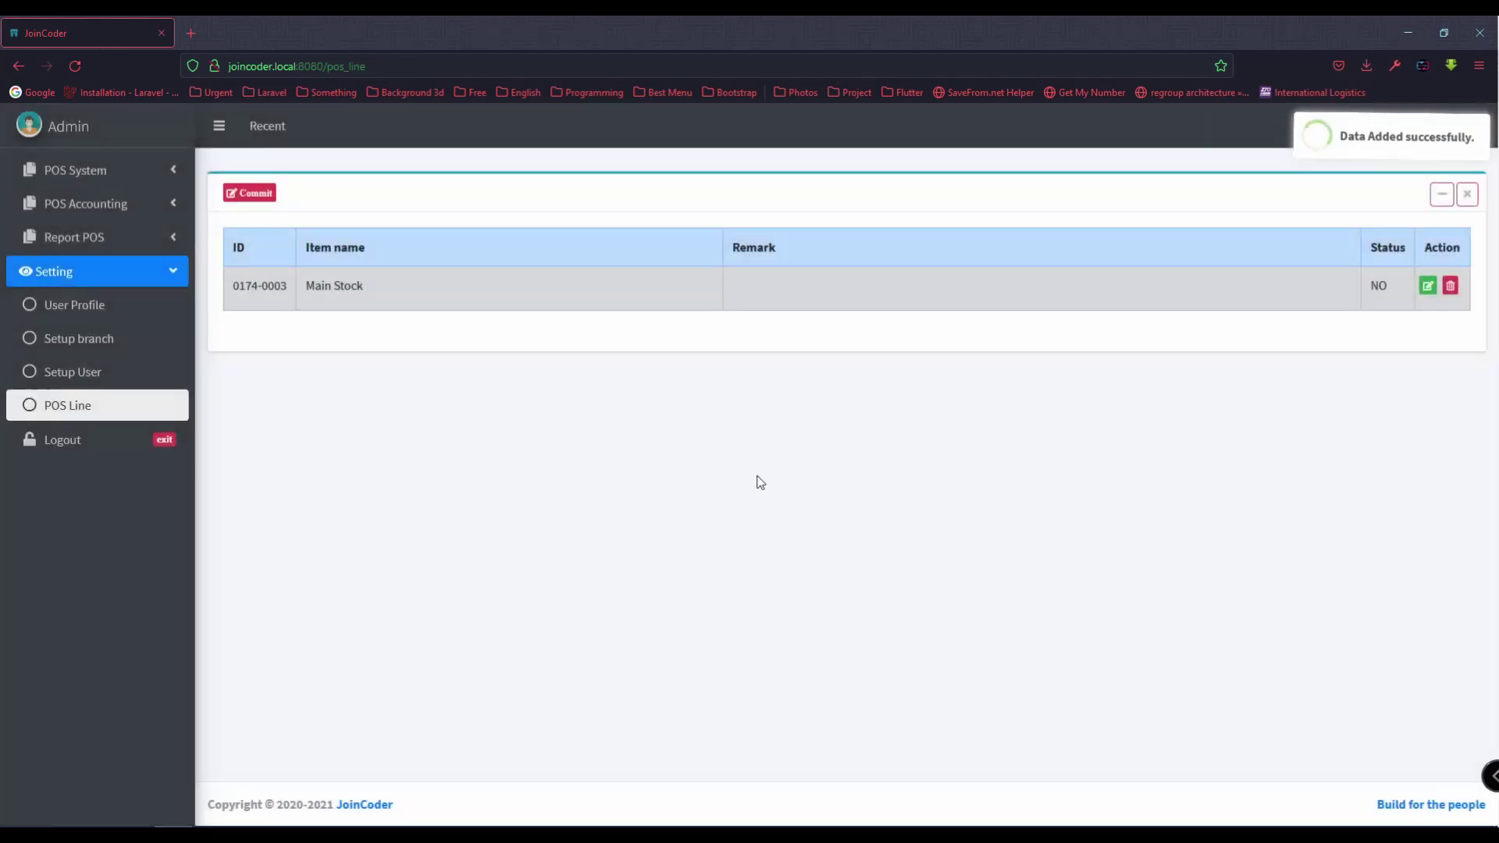
Step: Add a second active Stock in line named Sale Stock
click(250, 193)
click(643, 232)
click(641, 289)
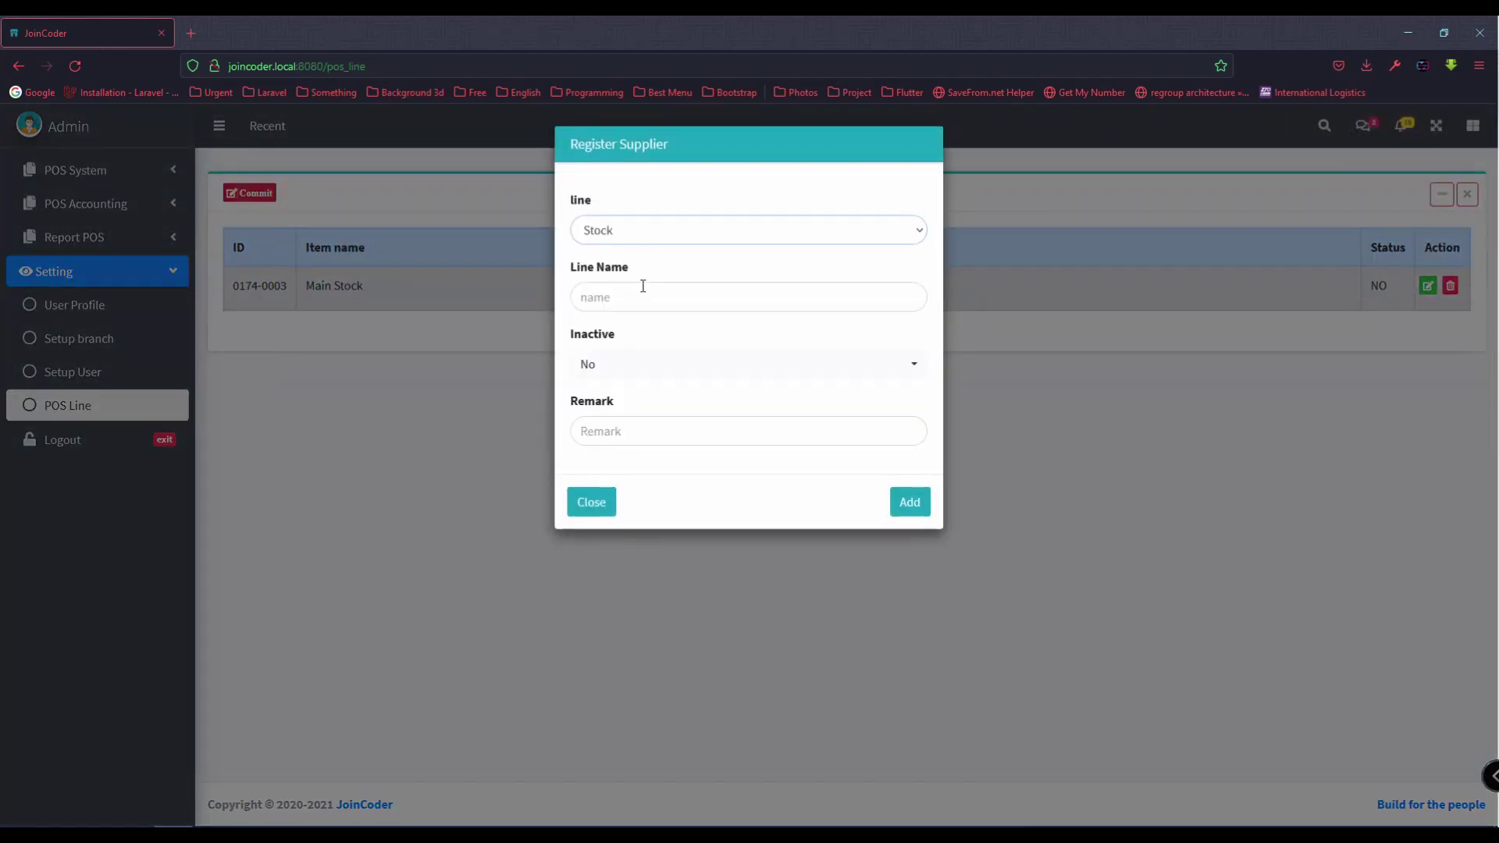
click(645, 296)
text(Sale Stock)
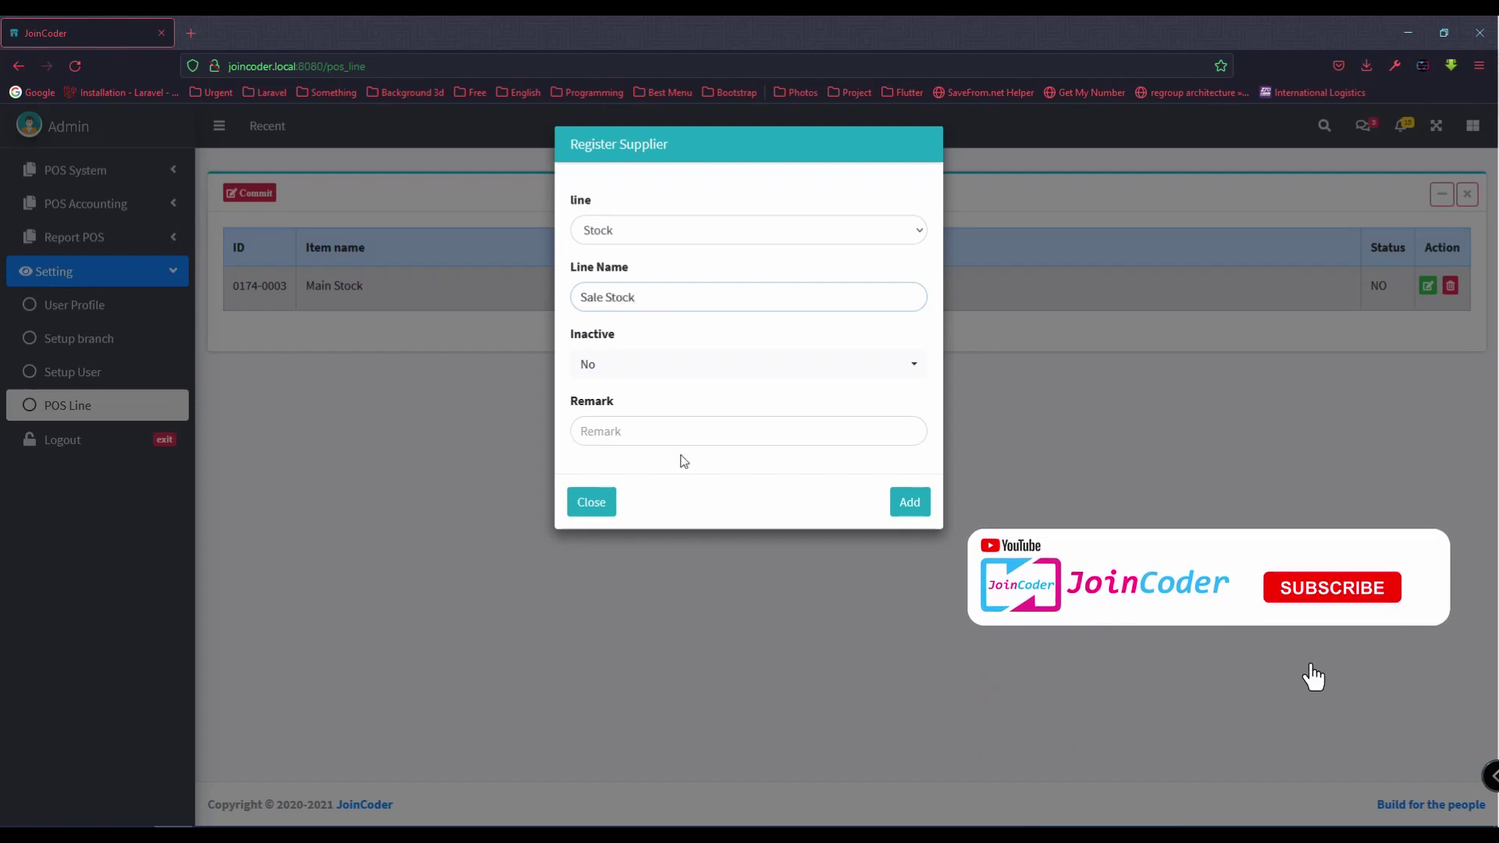
click(616, 375)
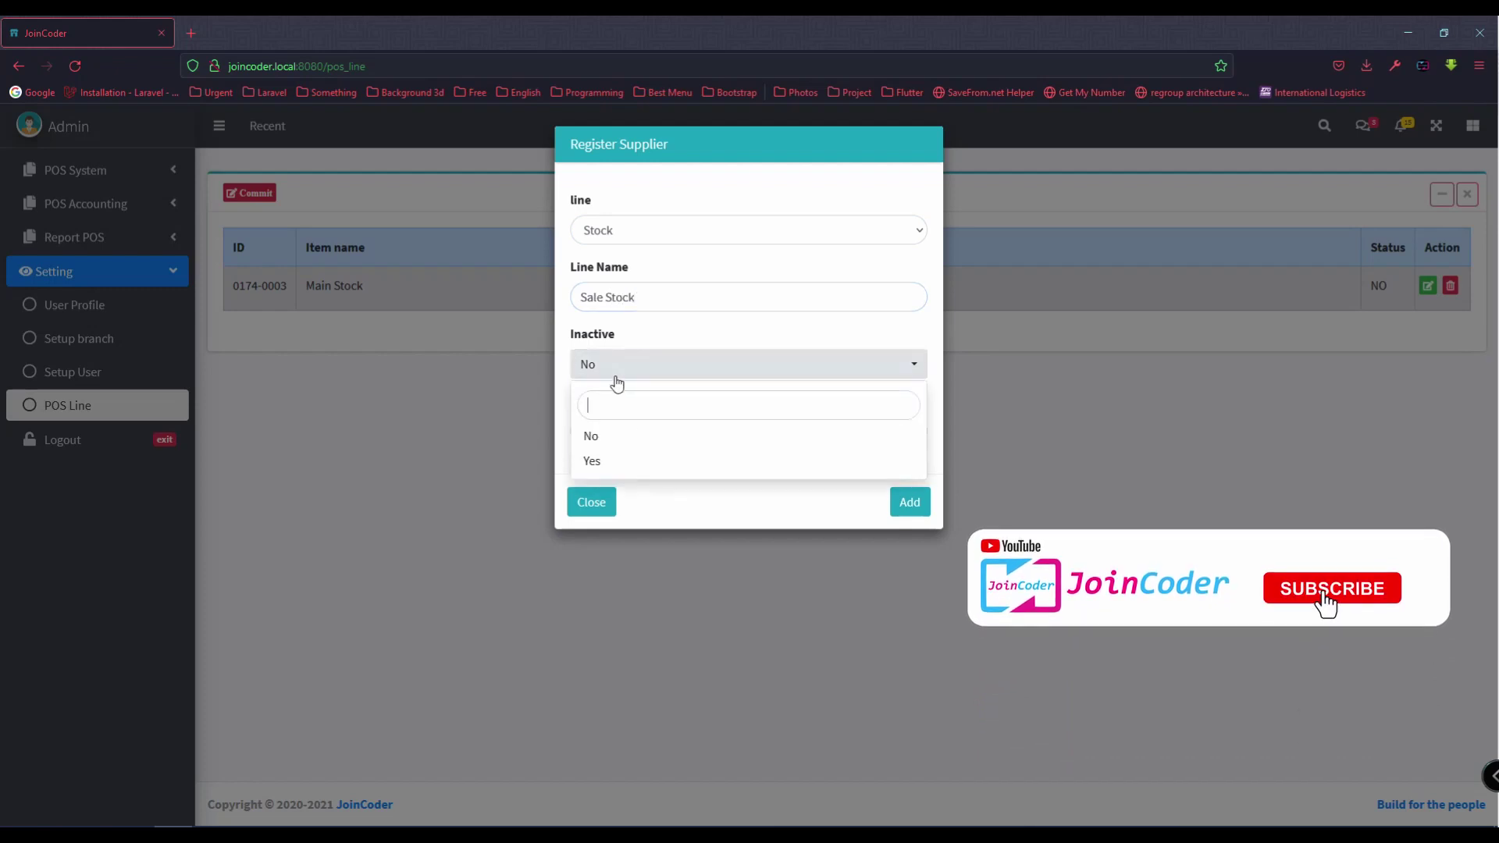
click(669, 432)
click(912, 499)
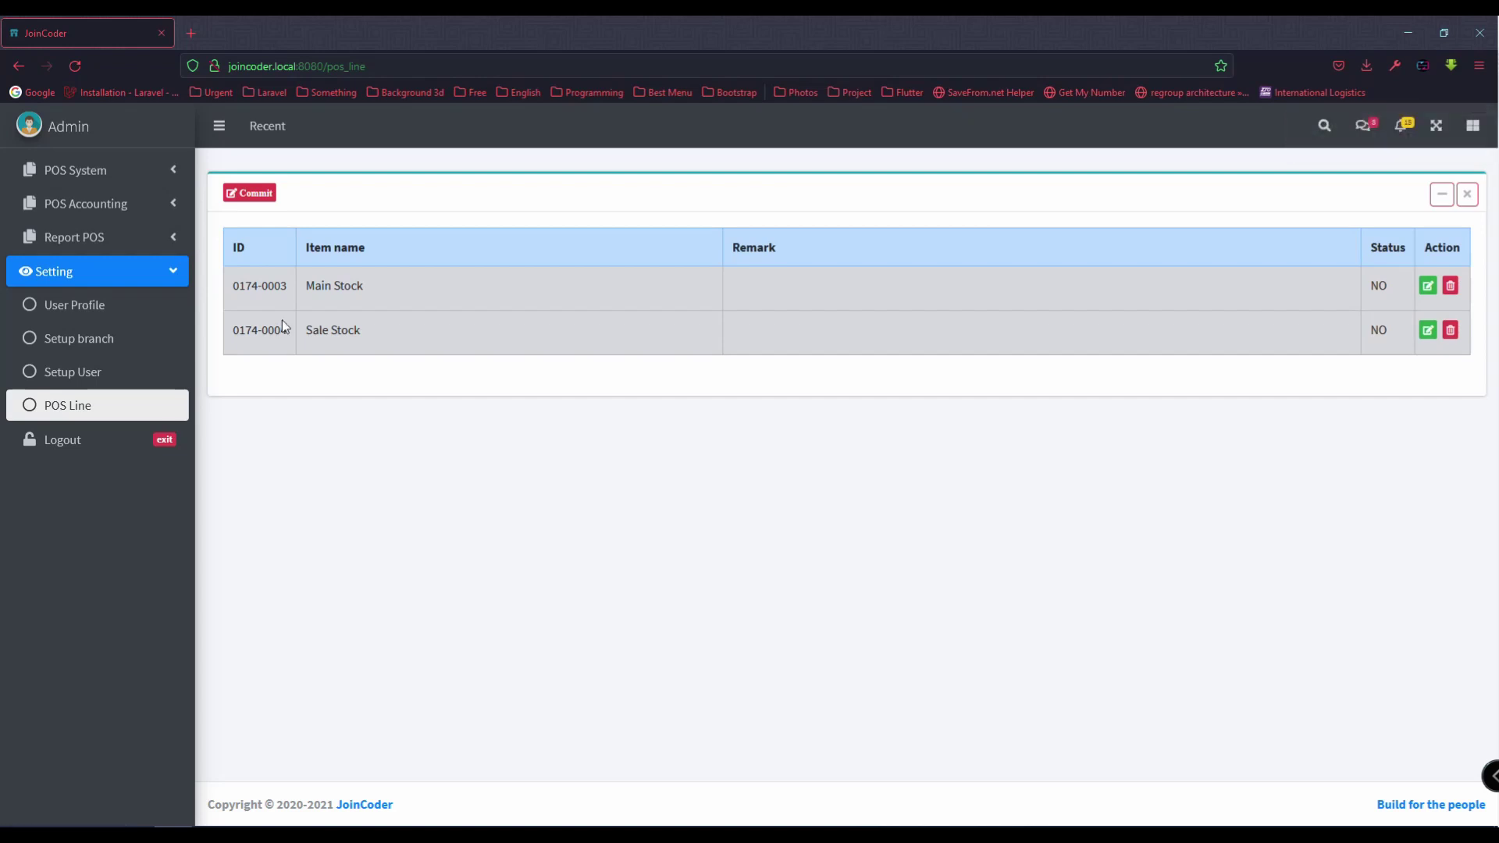
Step: Add an active Product line named Keyboard
click(256, 193)
click(664, 230)
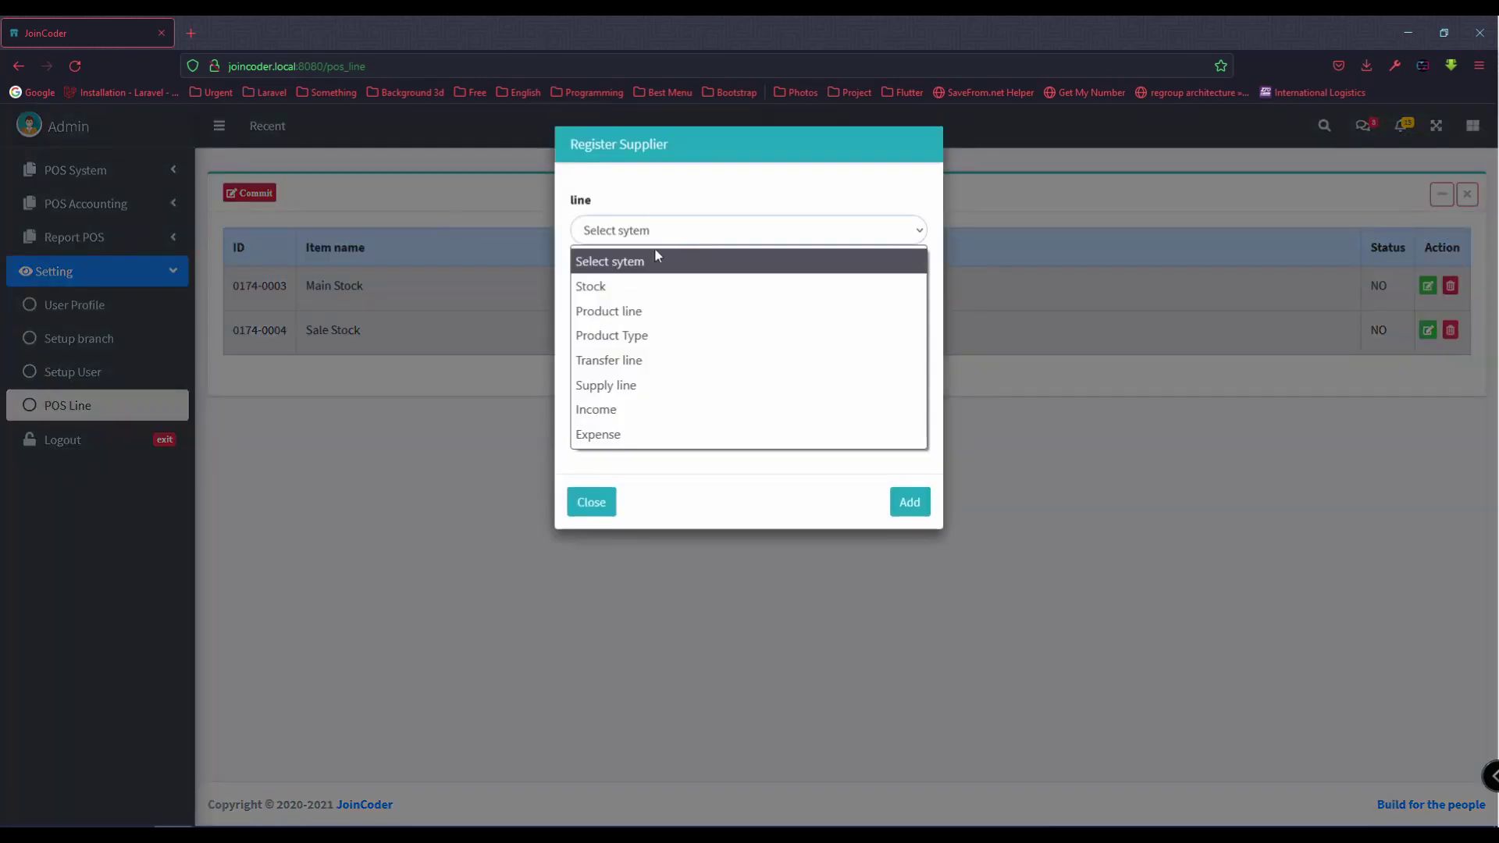
click(656, 306)
click(656, 300)
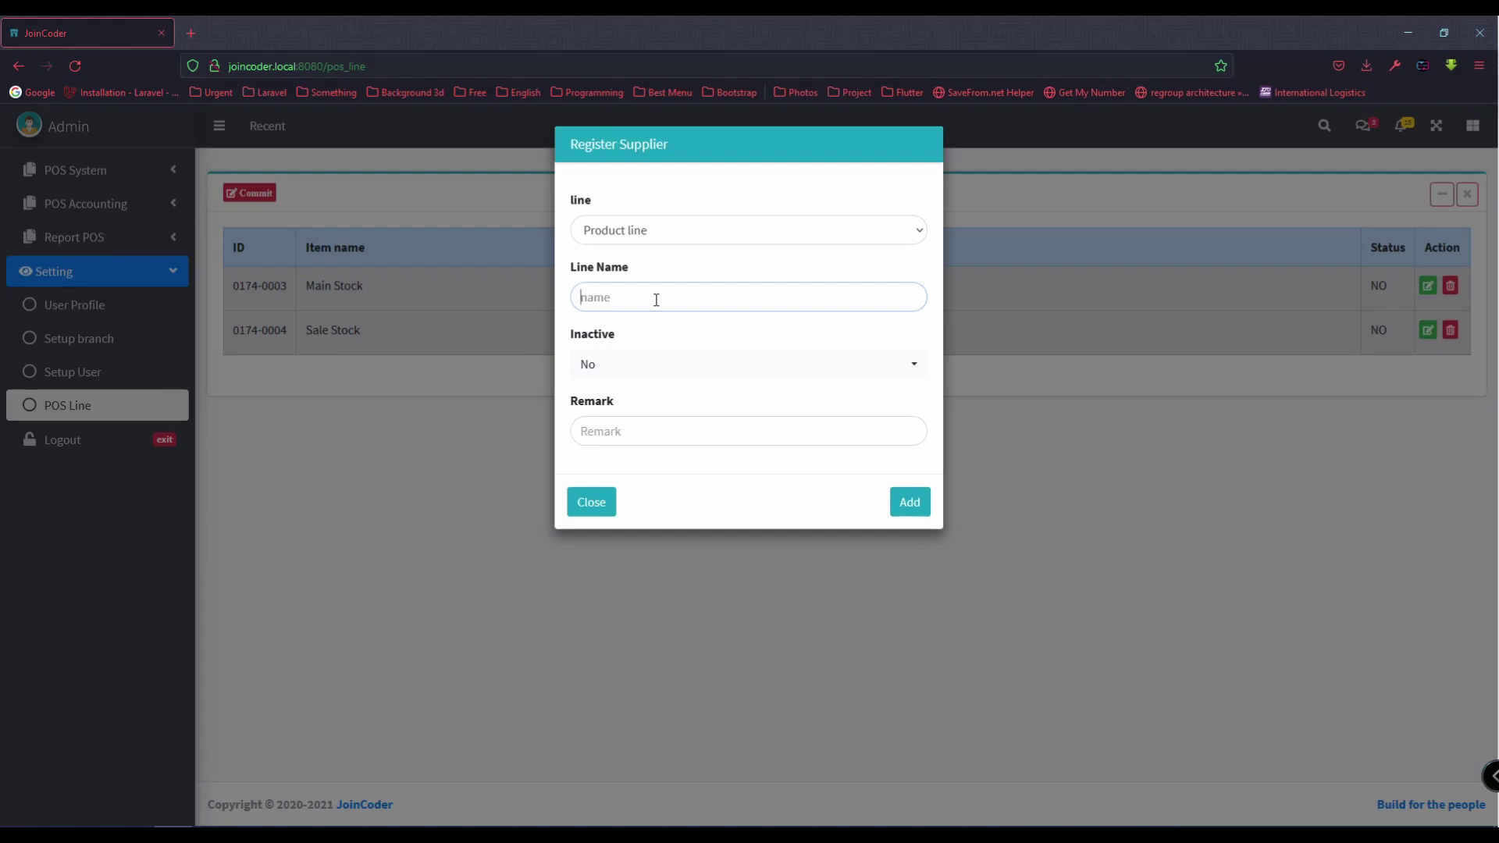
text(Keyboard)
click(643, 372)
click(622, 436)
click(911, 504)
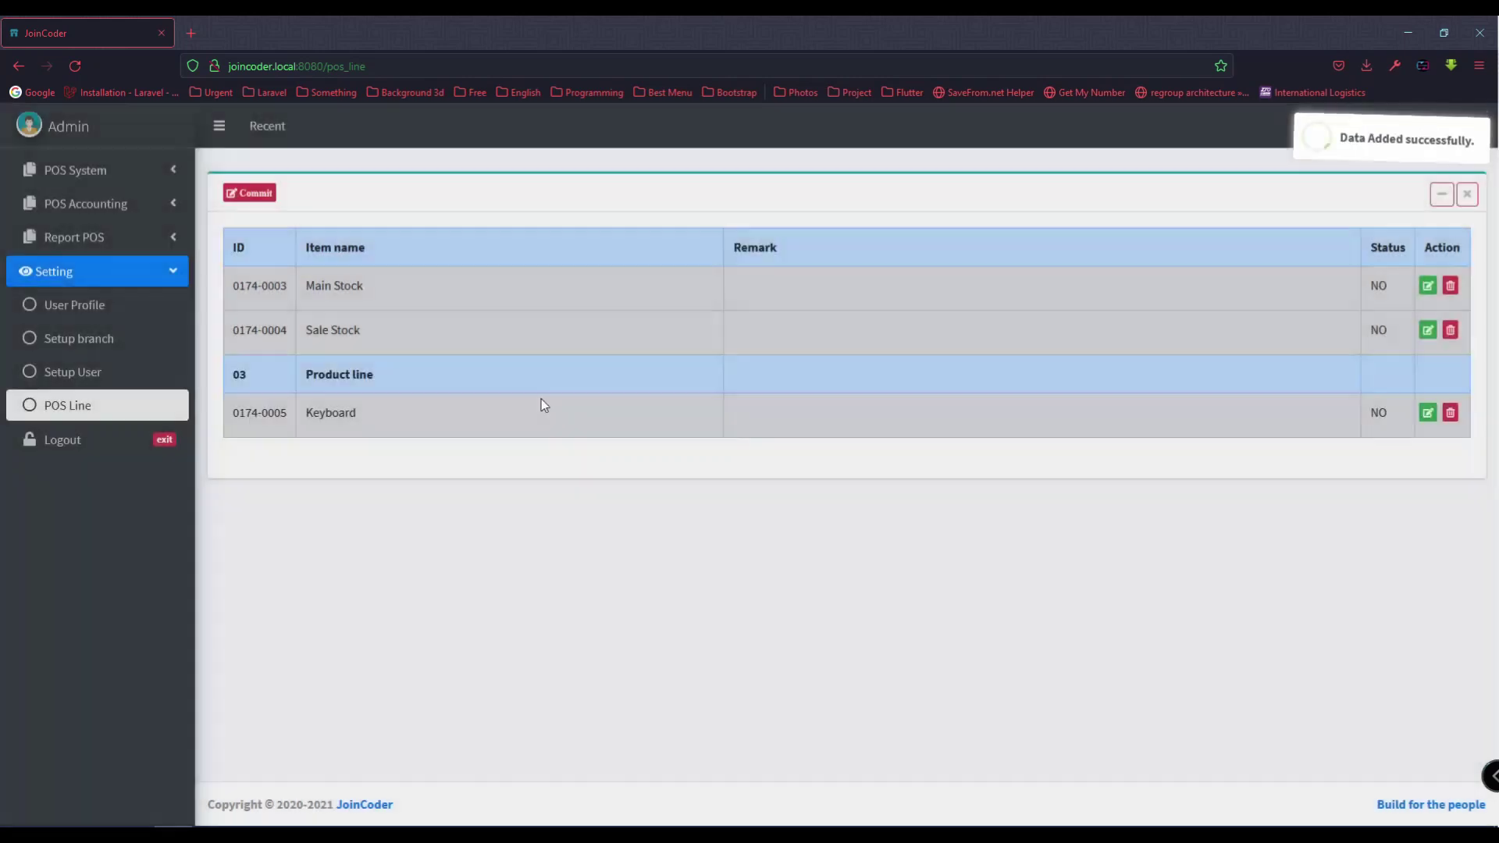
Step: Add another Product line named Mouse
click(250, 193)
click(648, 295)
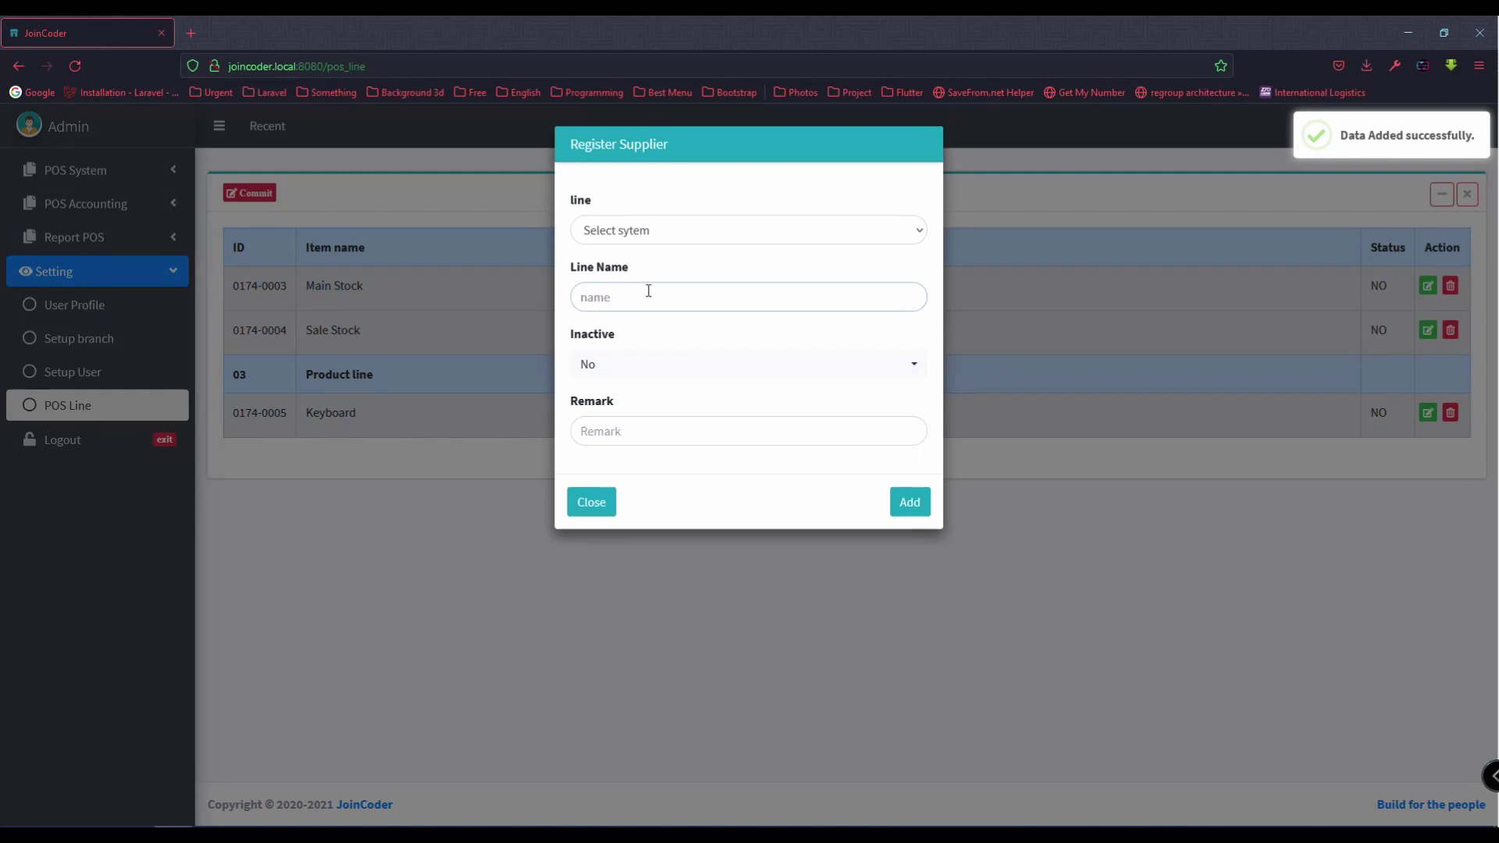
click(633, 230)
click(635, 313)
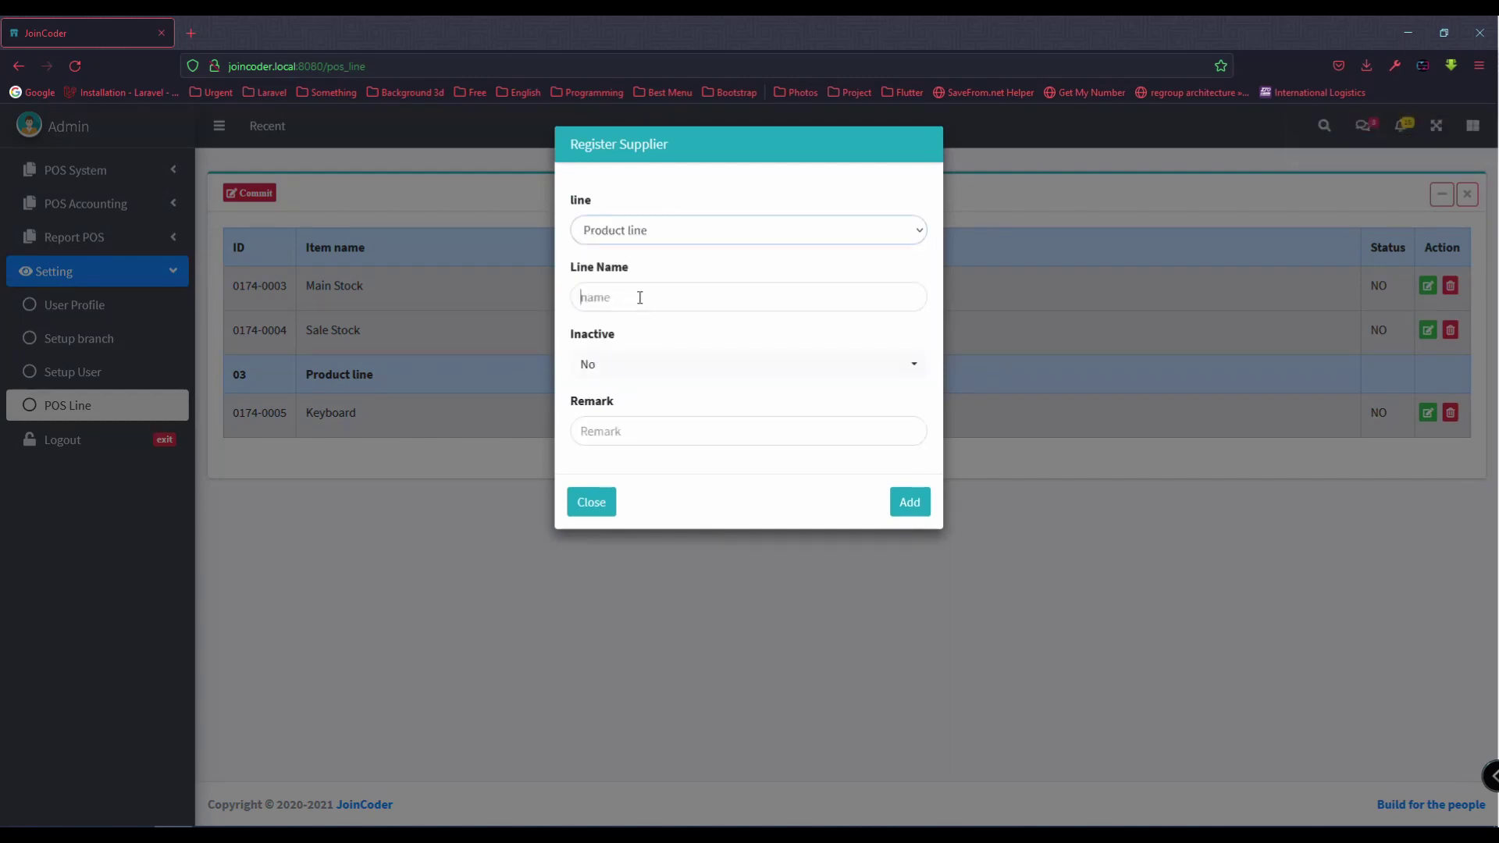
text(Mouse)
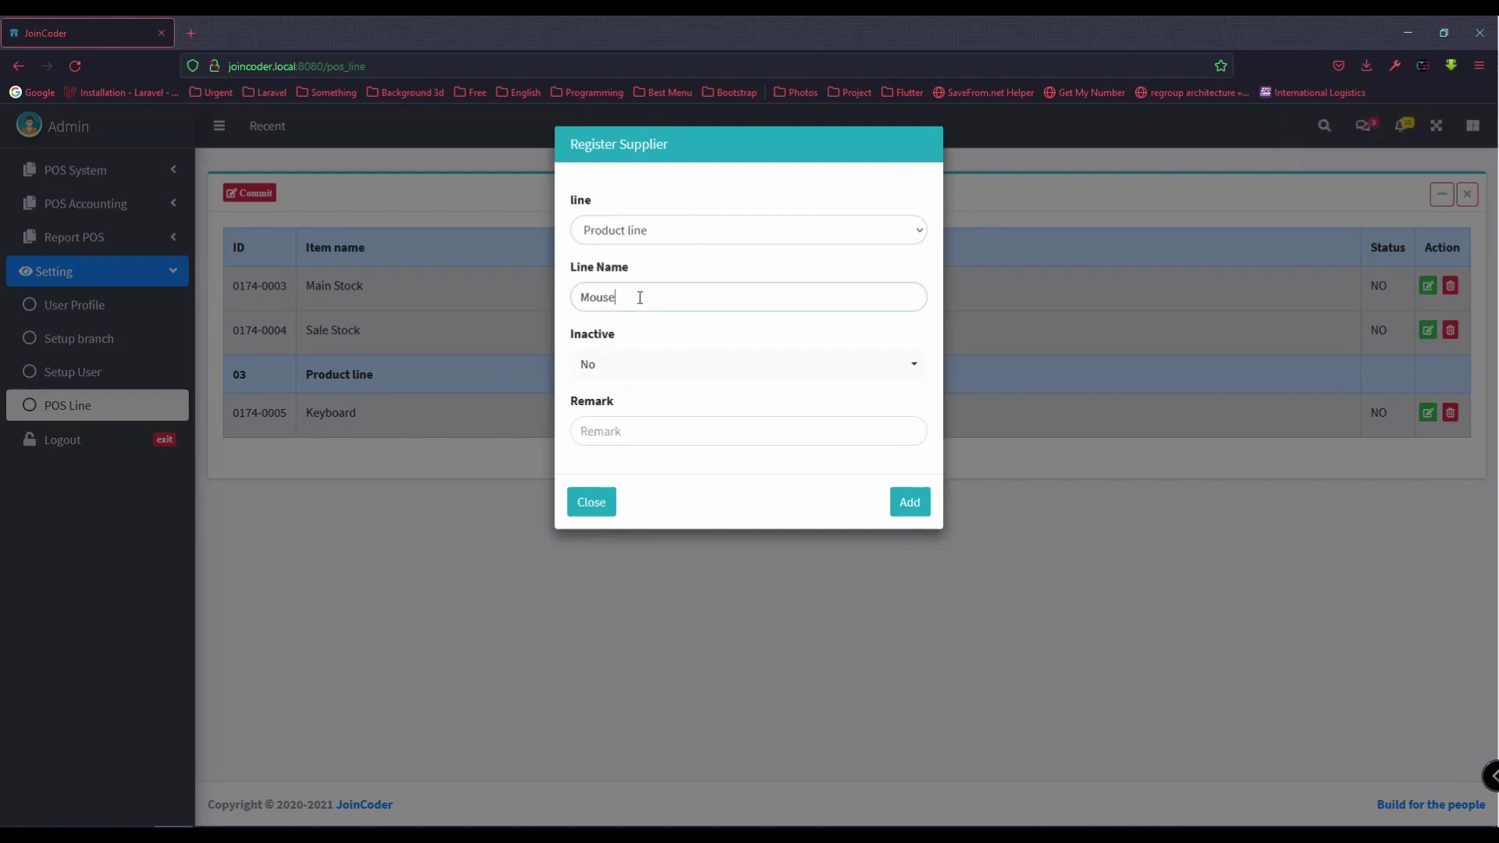
click(659, 385)
click(903, 502)
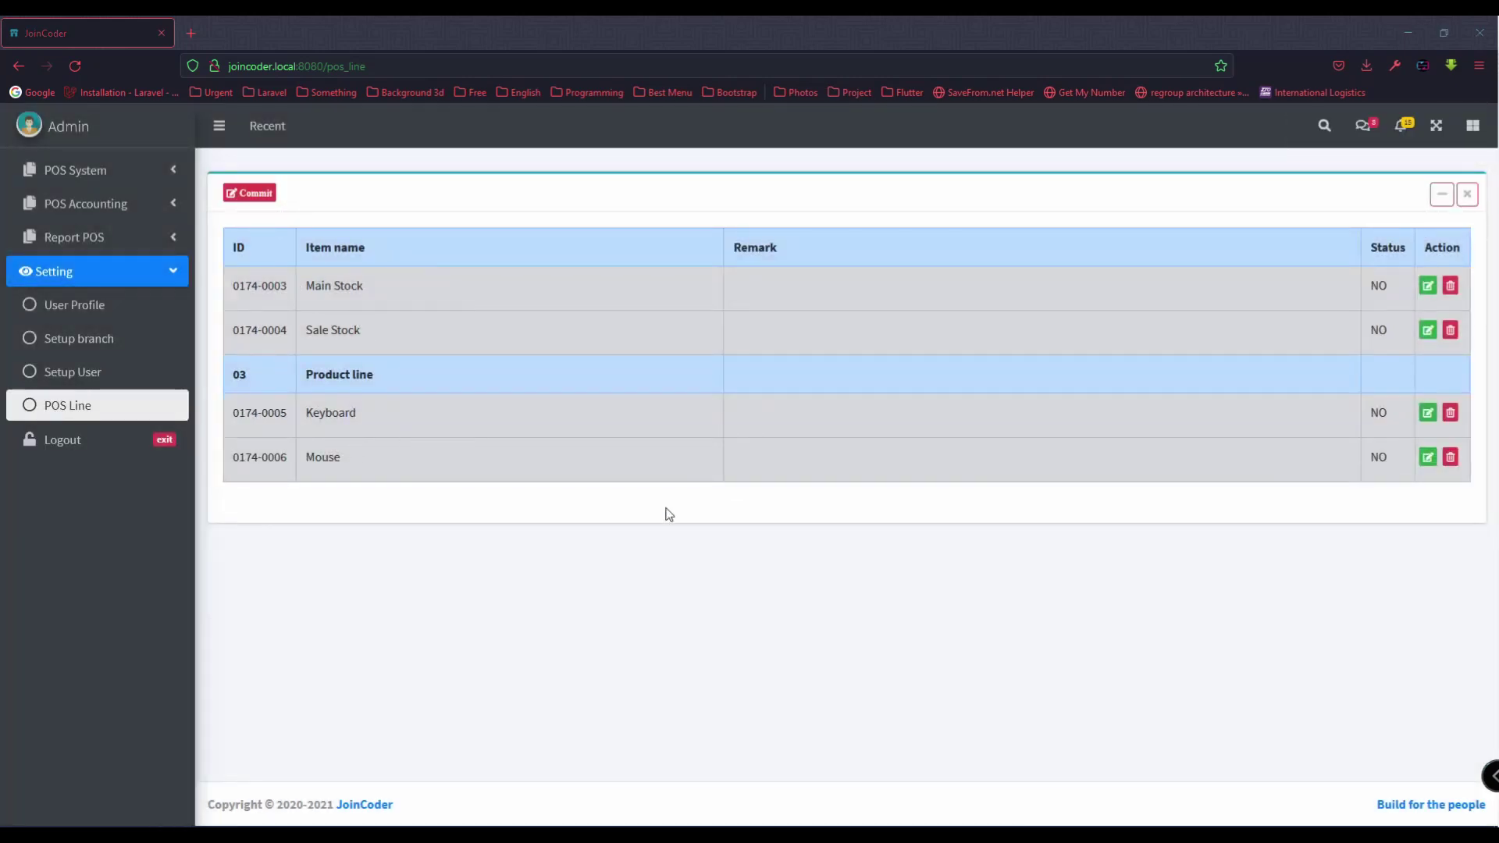
Step: Add an active Product Type line named Software
click(252, 201)
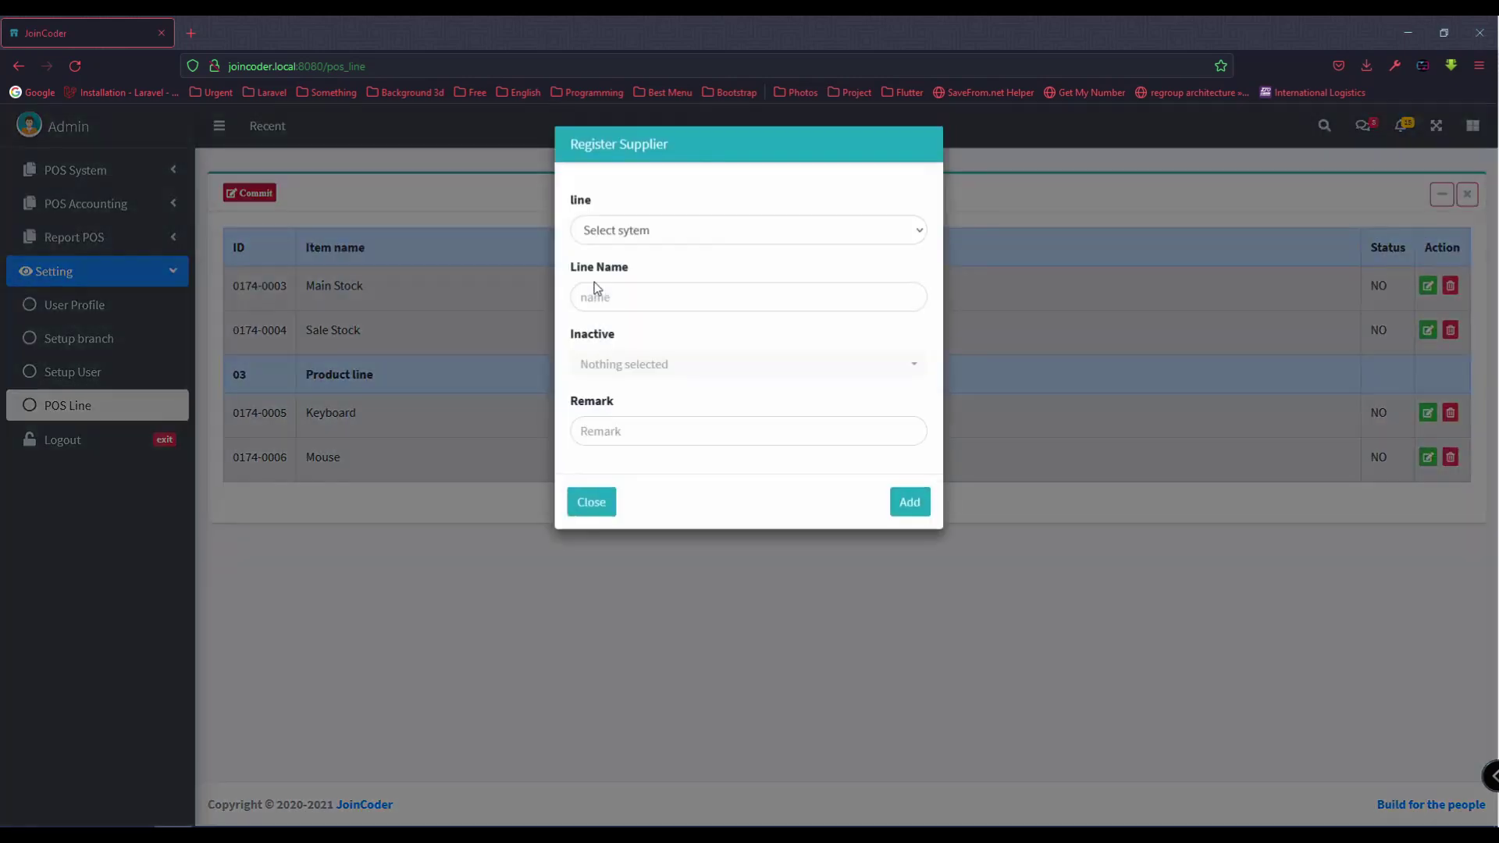
click(664, 232)
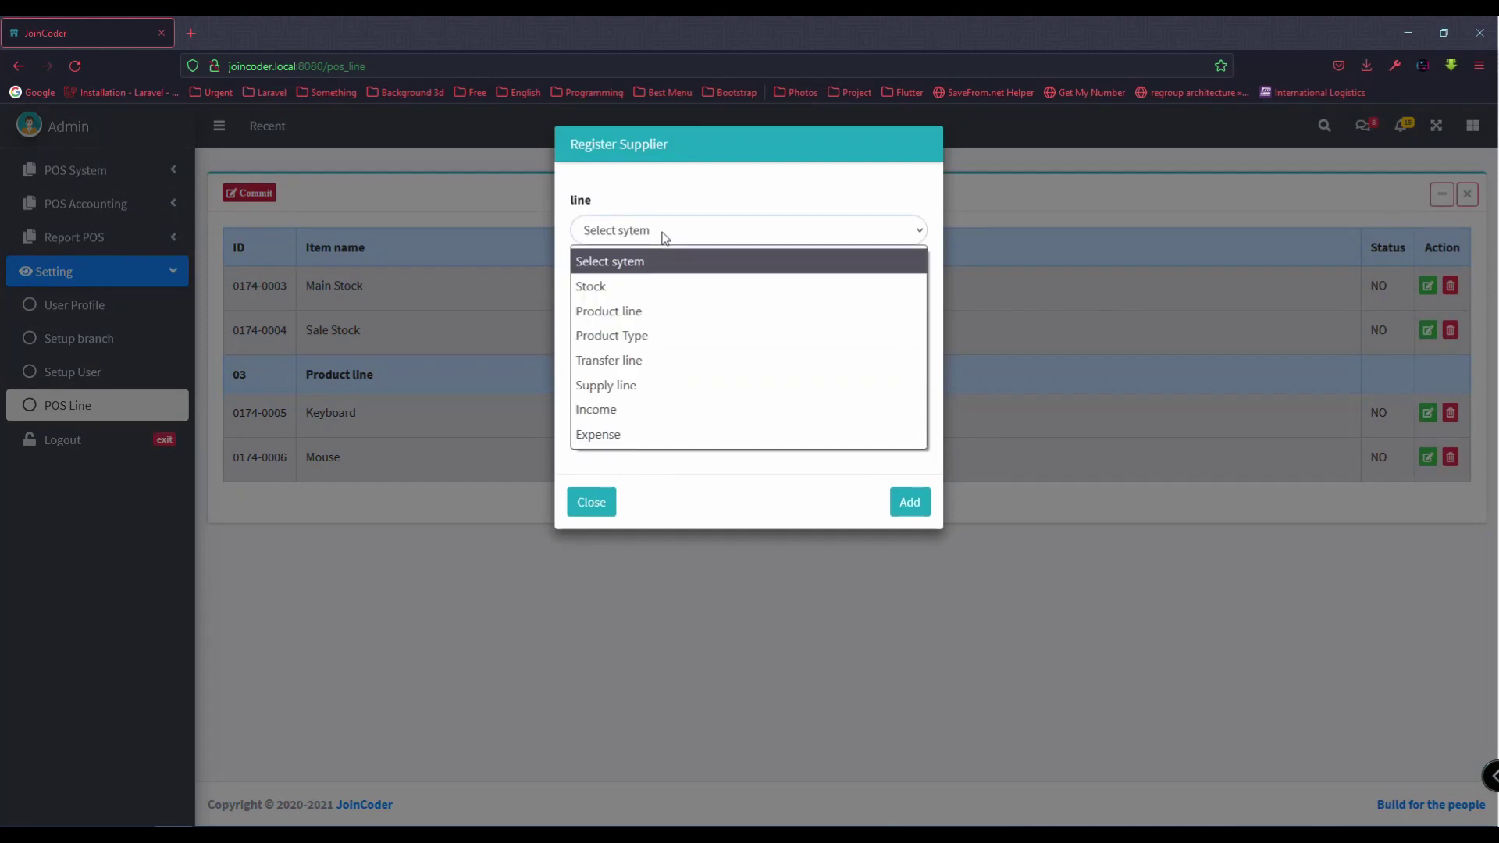
click(667, 336)
click(646, 295)
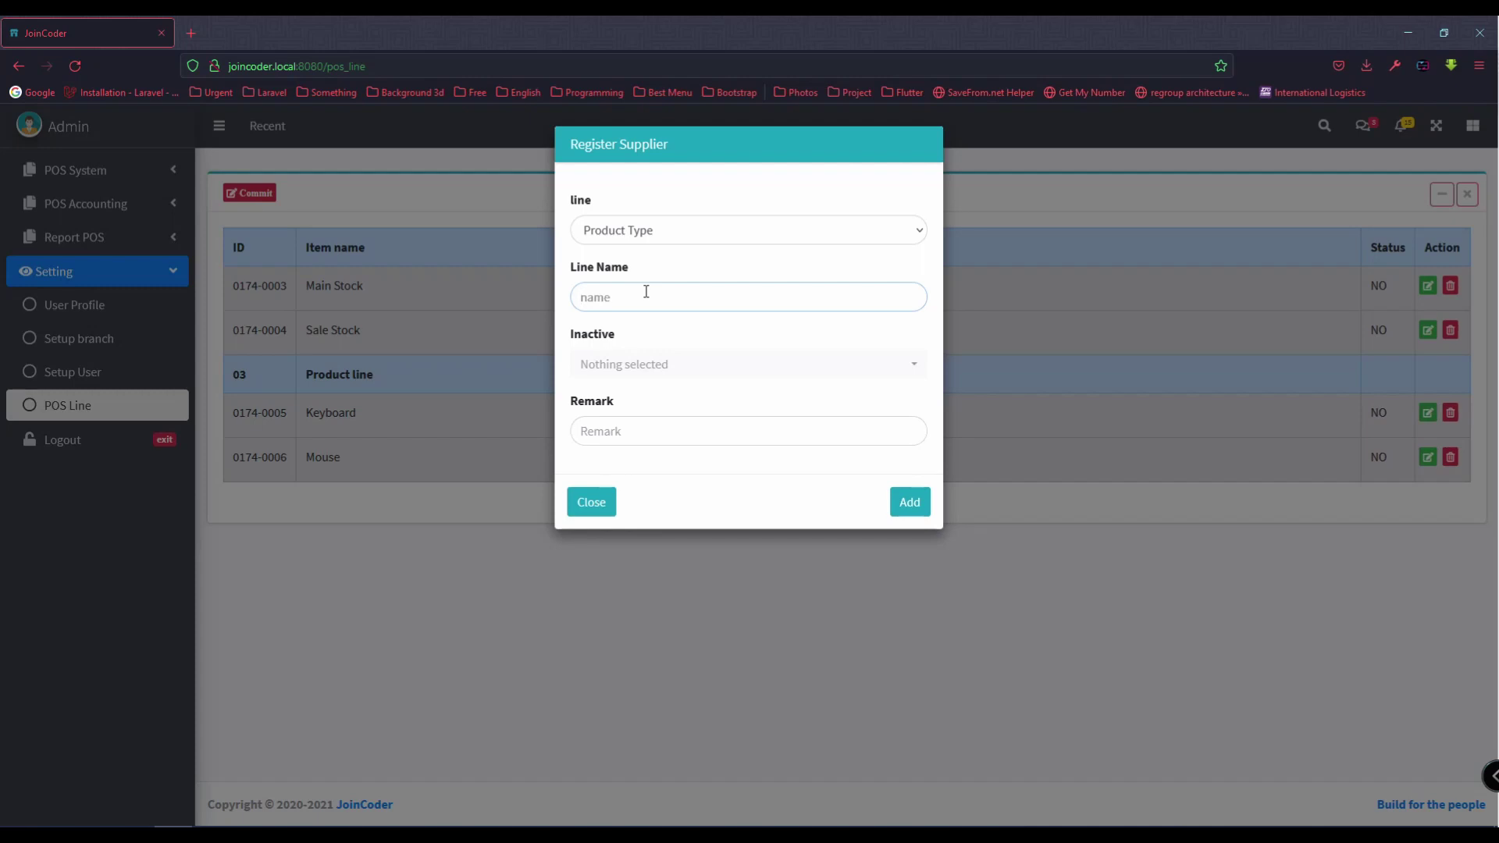
text(Software)
click(638, 375)
click(623, 436)
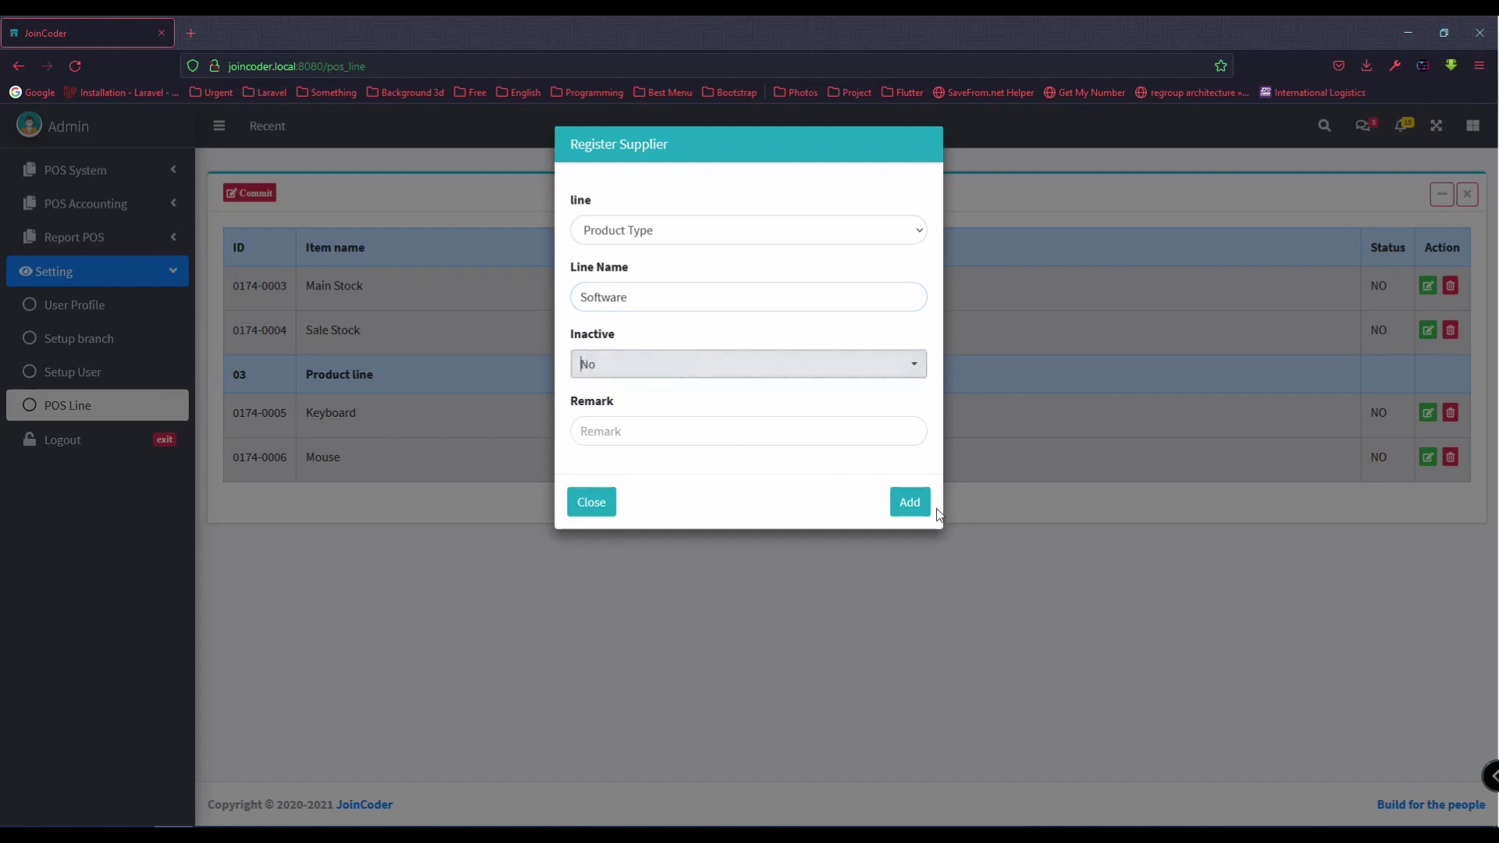
click(908, 503)
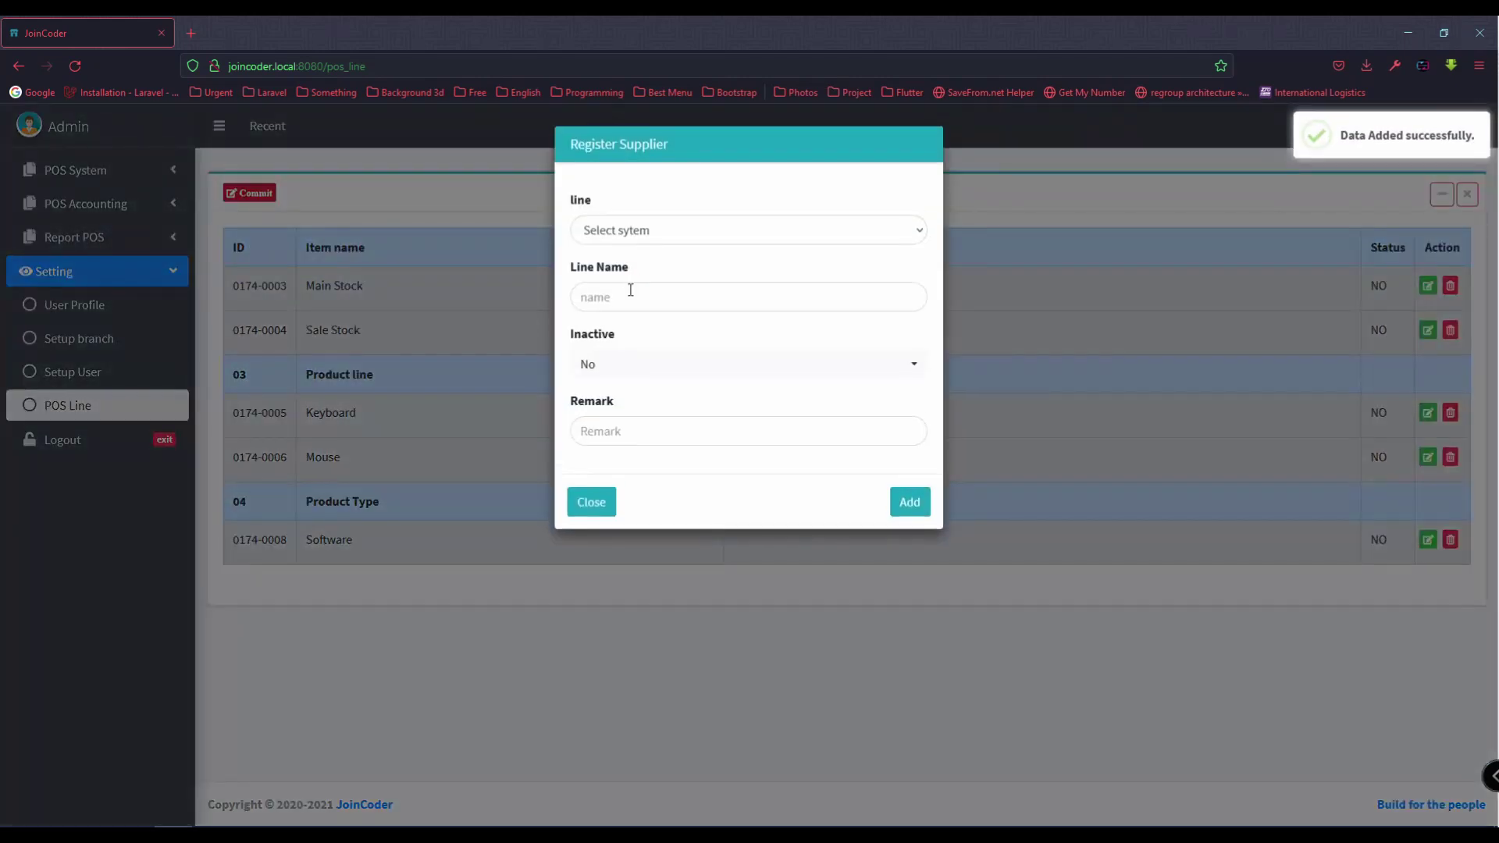
Step: Add an active Product Type line Hardware, then rename it to Hardware-new
click(650, 234)
click(639, 336)
click(634, 298)
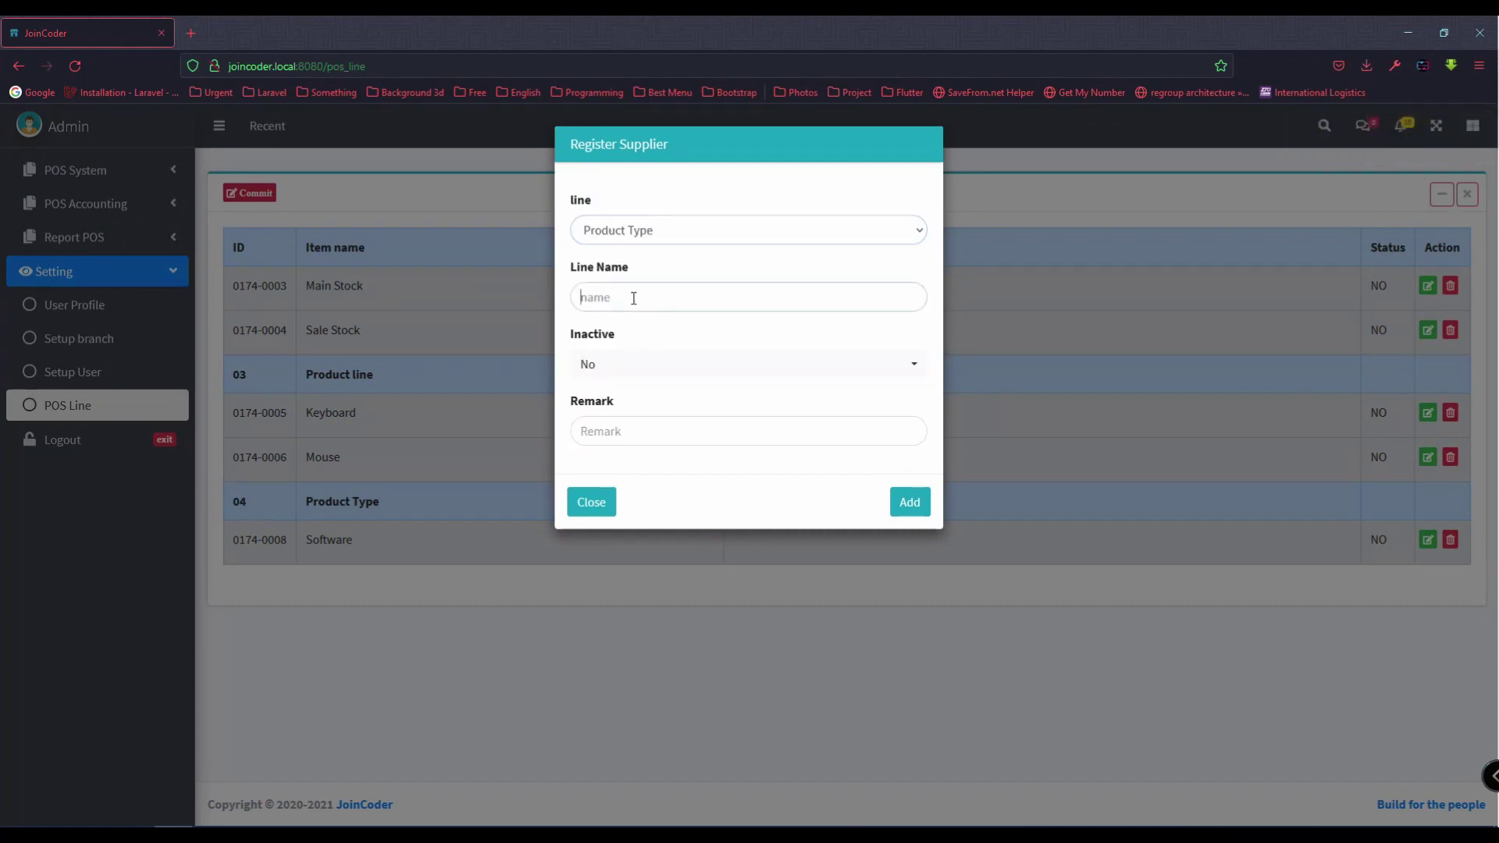
text(Hardware)
click(638, 366)
click(615, 434)
click(906, 503)
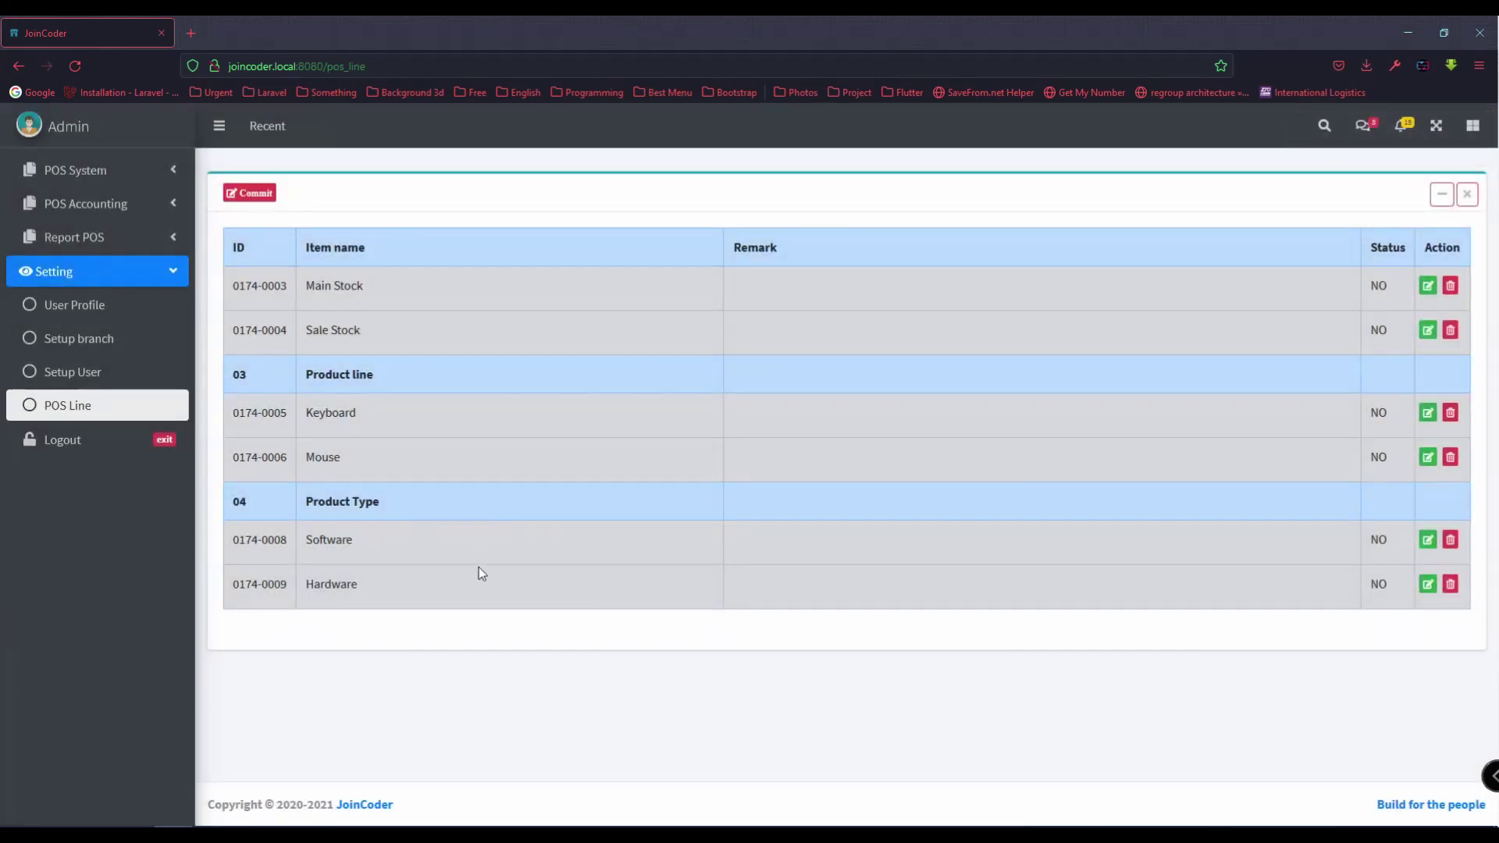
click(1428, 584)
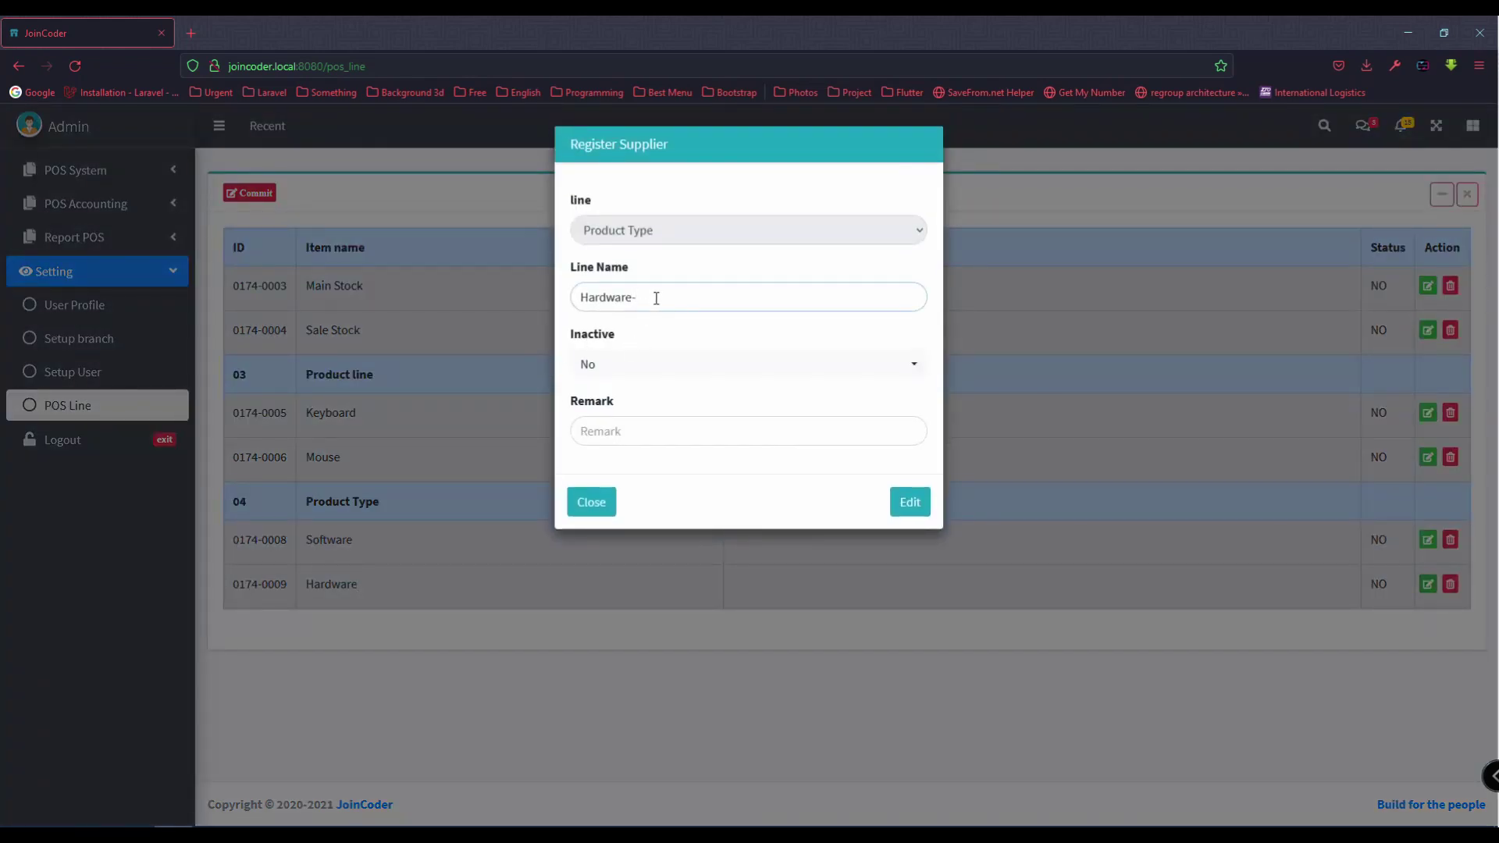
click(898, 510)
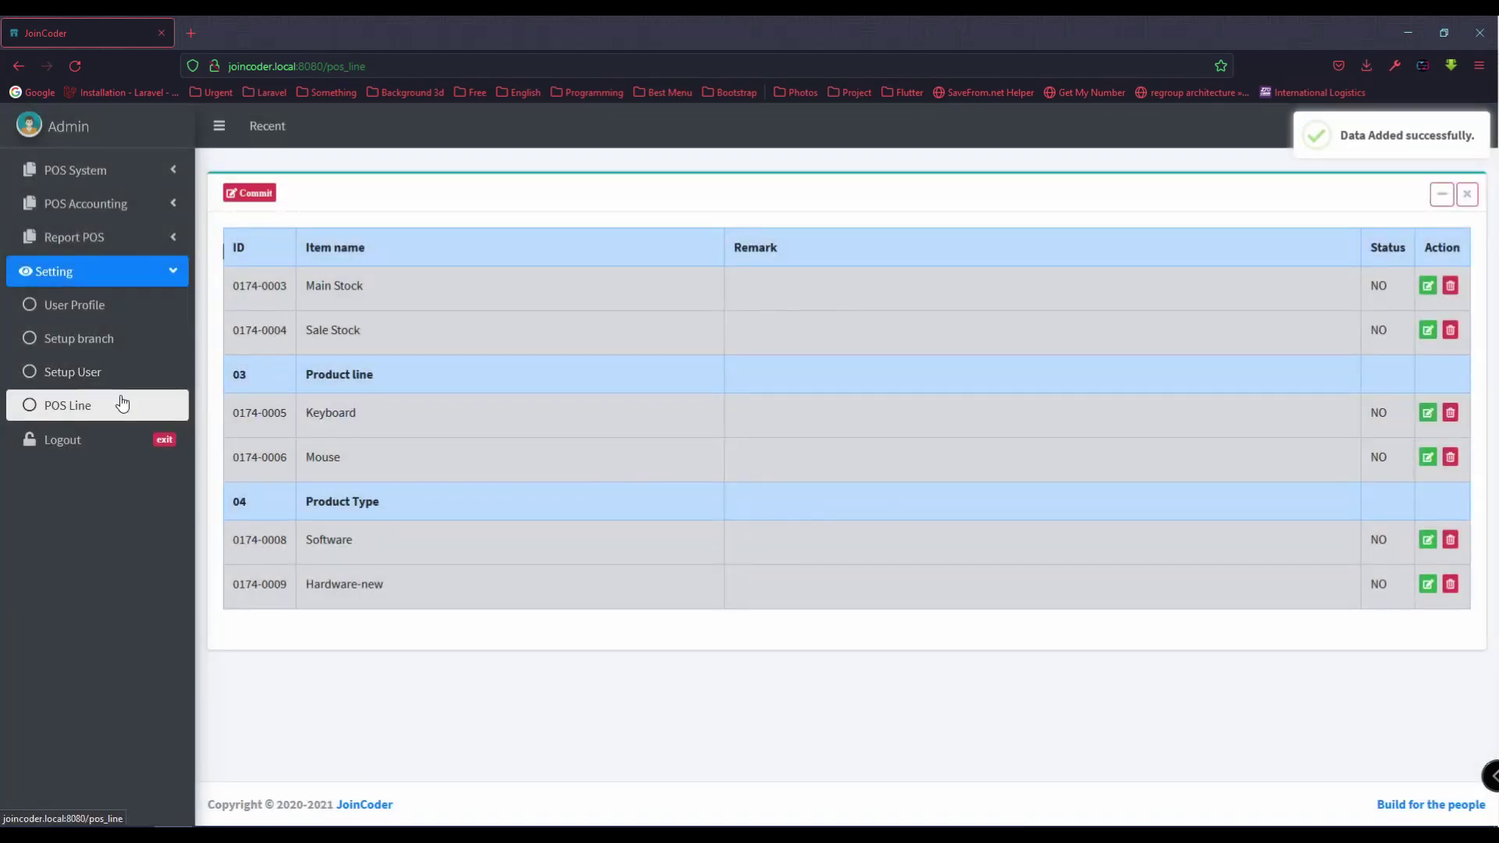
Step: Add an active Supply line named General
click(260, 195)
click(670, 235)
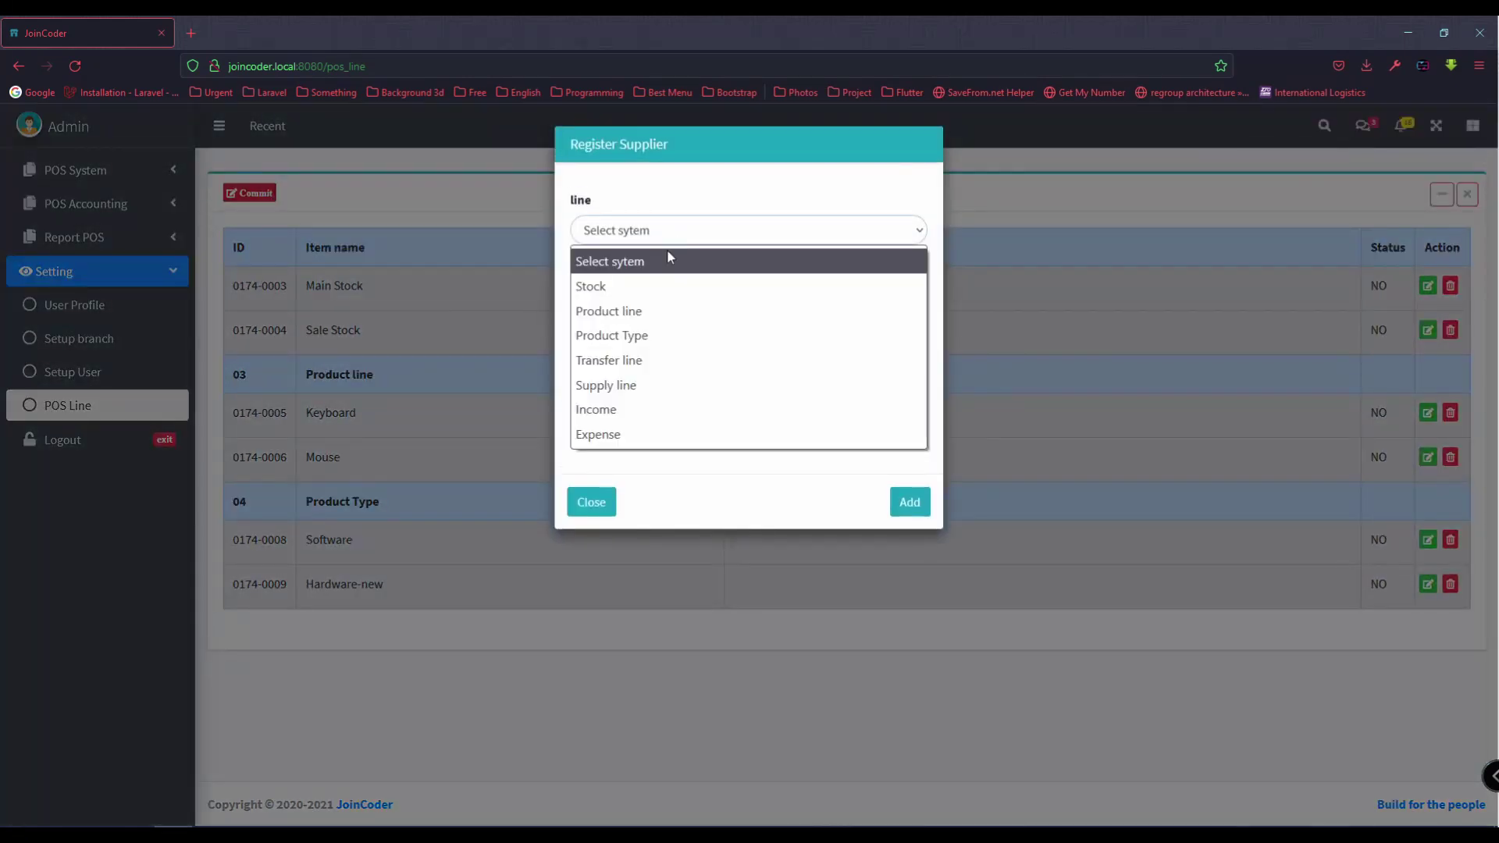
click(660, 383)
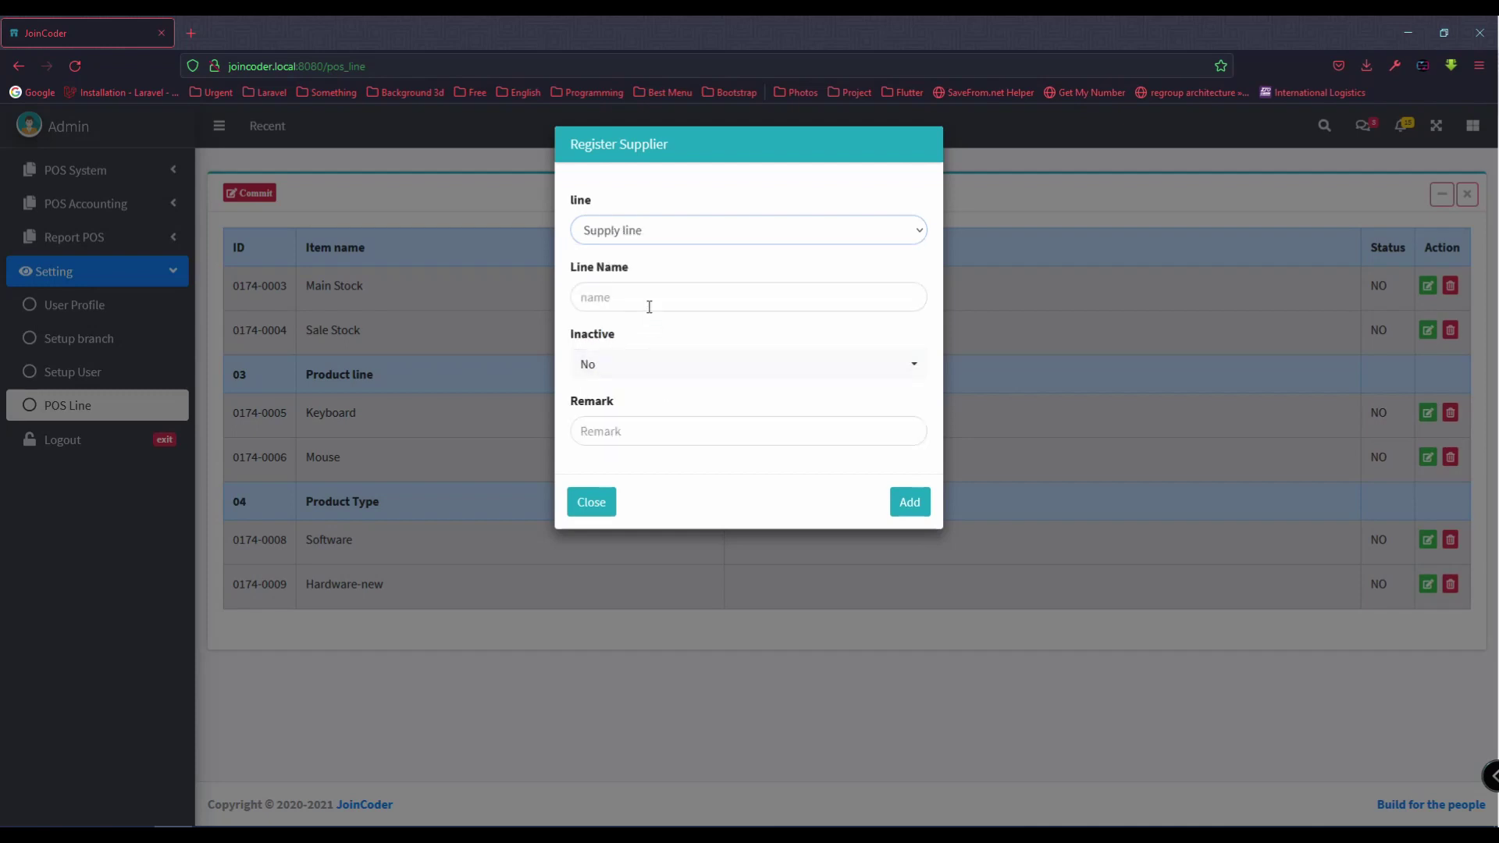
click(649, 305)
text(General)
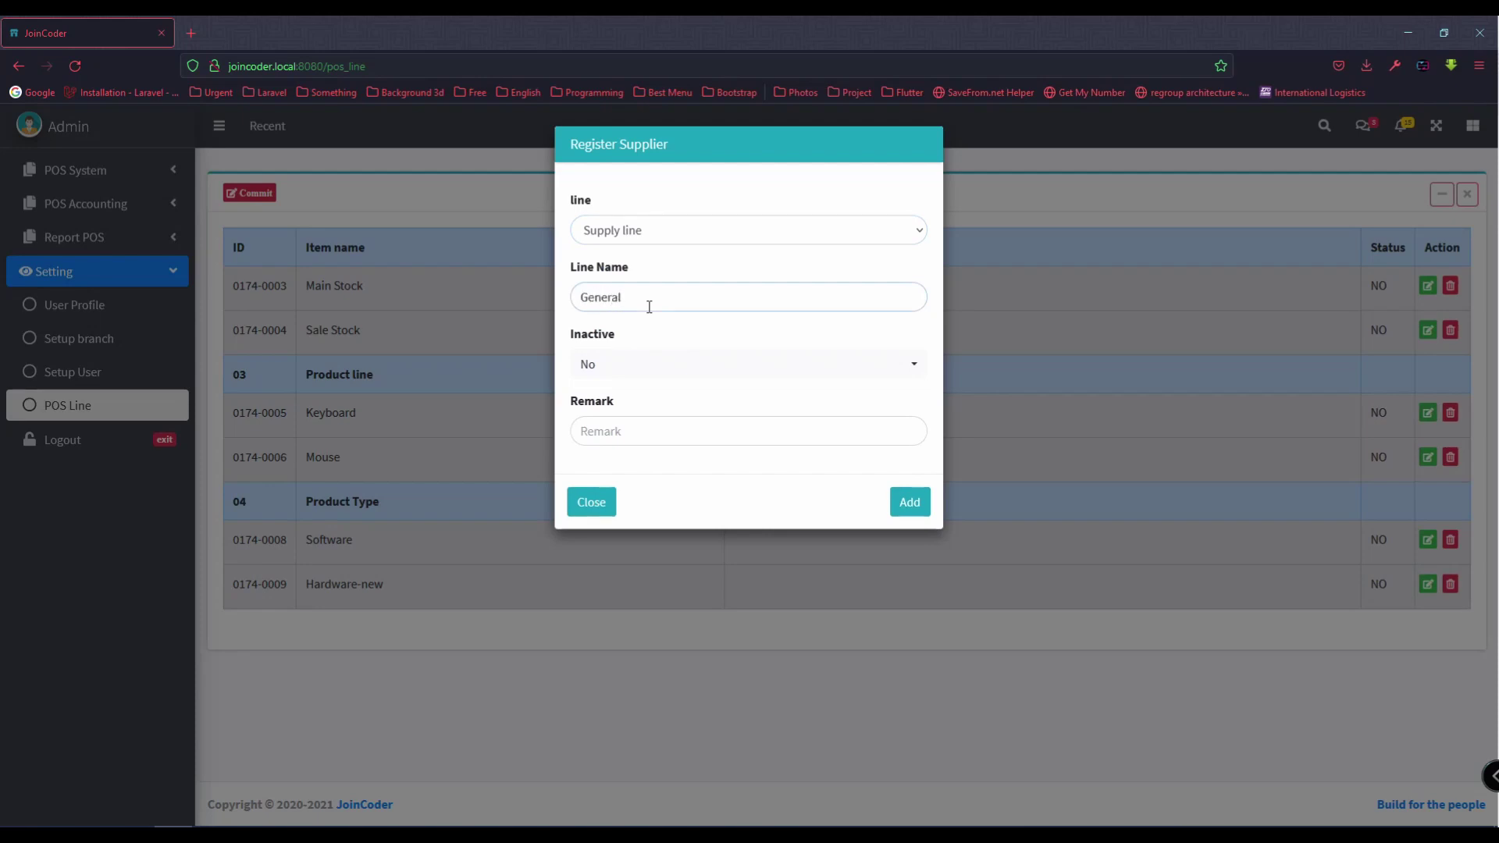
click(650, 366)
click(623, 434)
click(910, 502)
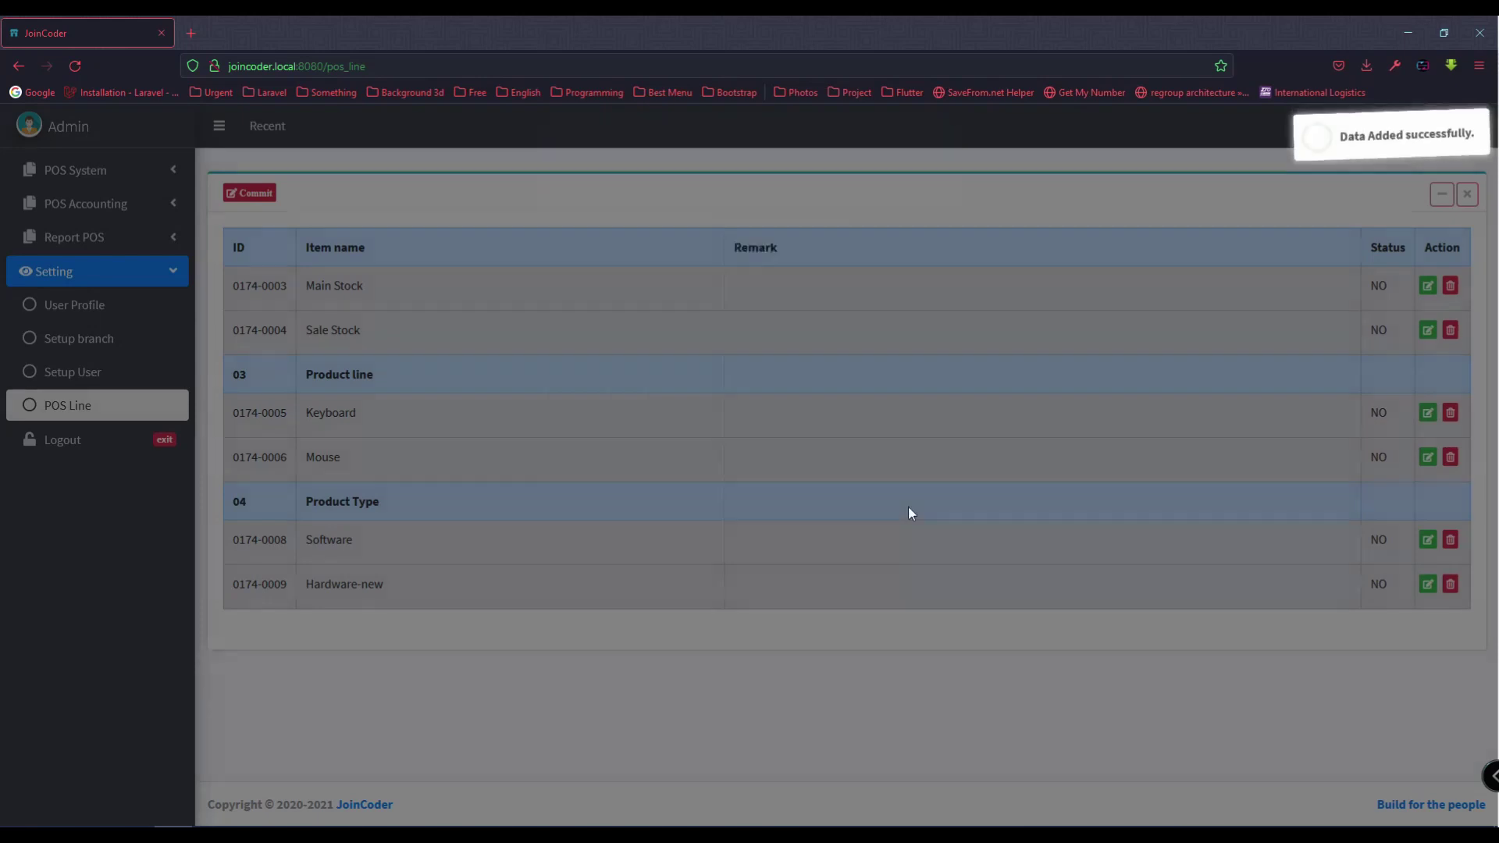
Step: Add another active Supply line named VIP
click(239, 196)
click(656, 233)
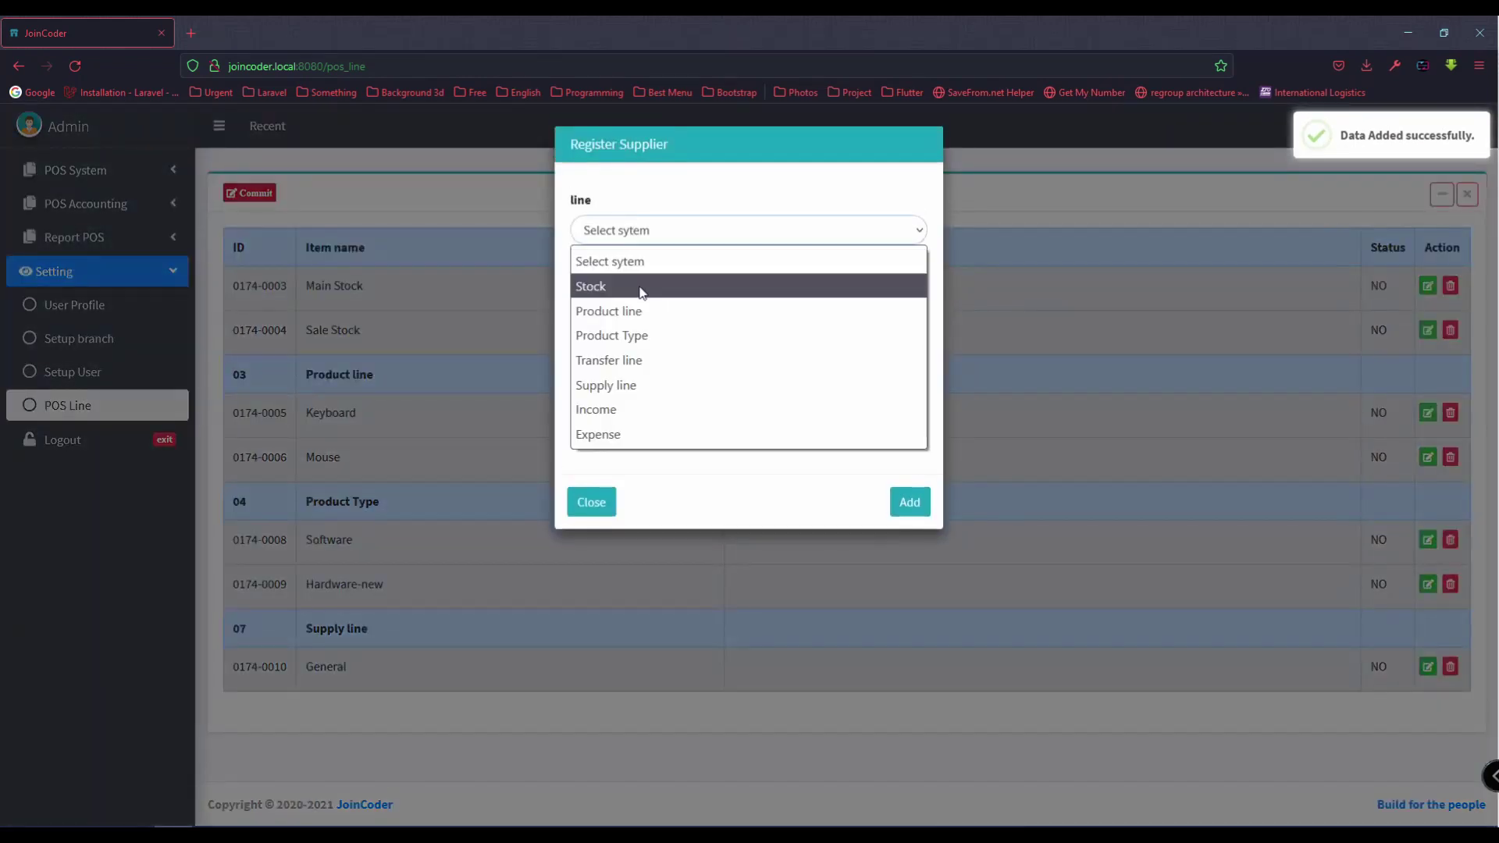
click(638, 385)
click(647, 299)
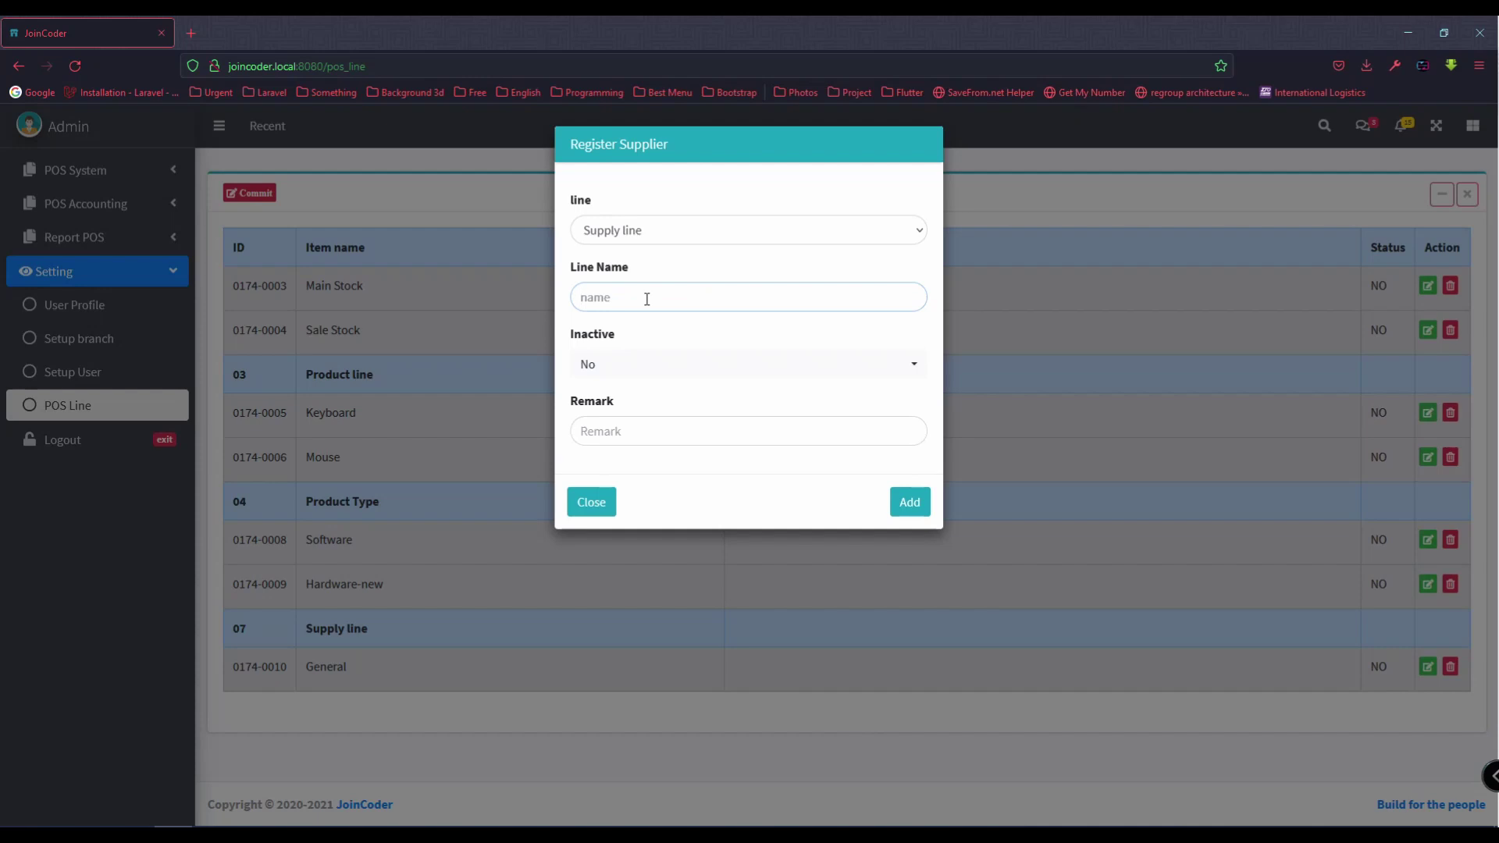
text(VIP)
click(581, 366)
click(610, 440)
click(908, 509)
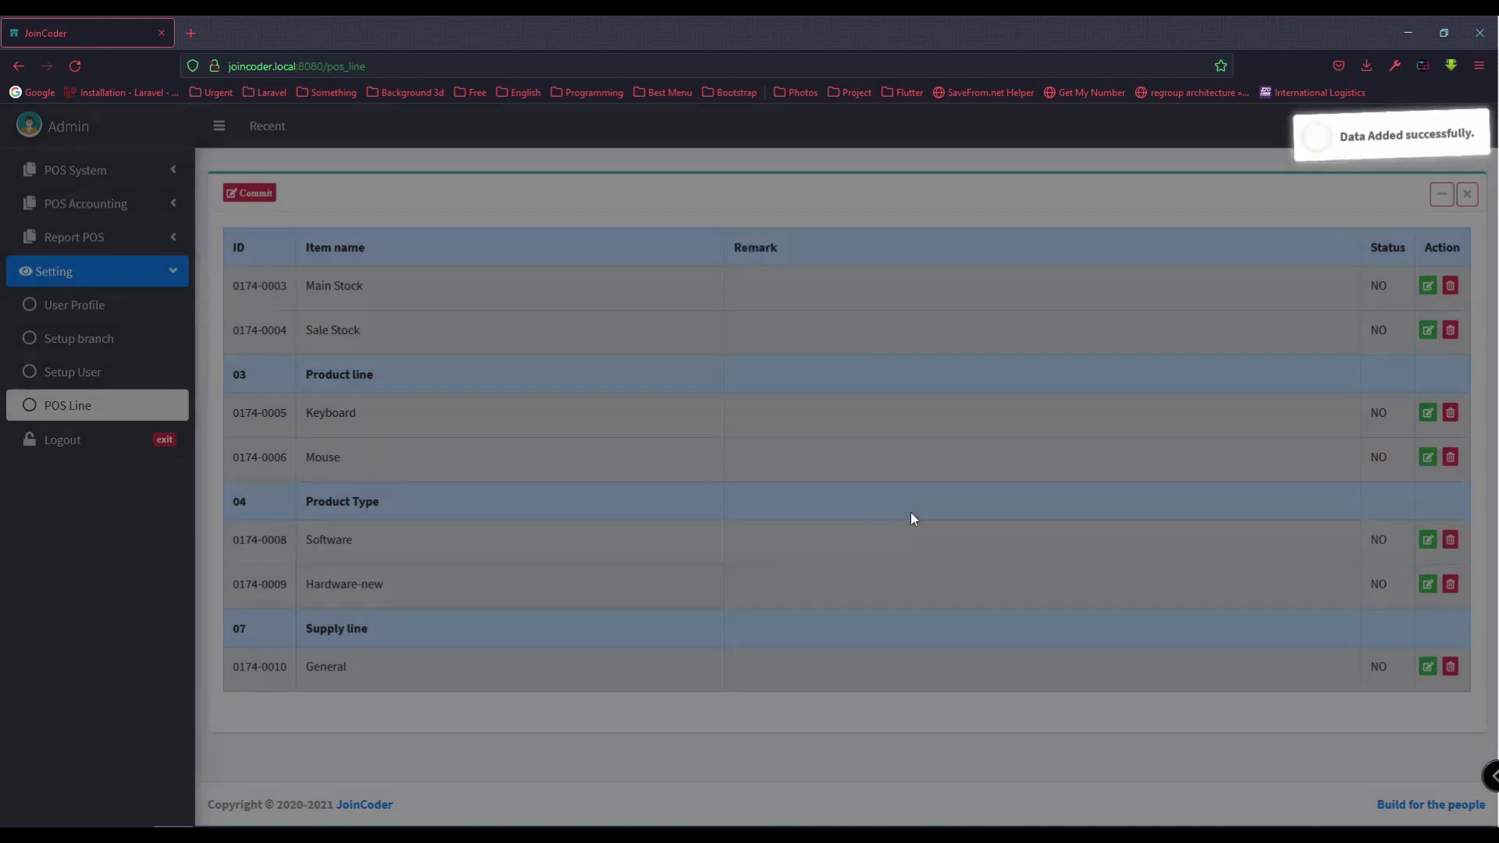
Step: Reopen the new line form and close it without adding anything
click(265, 195)
click(649, 231)
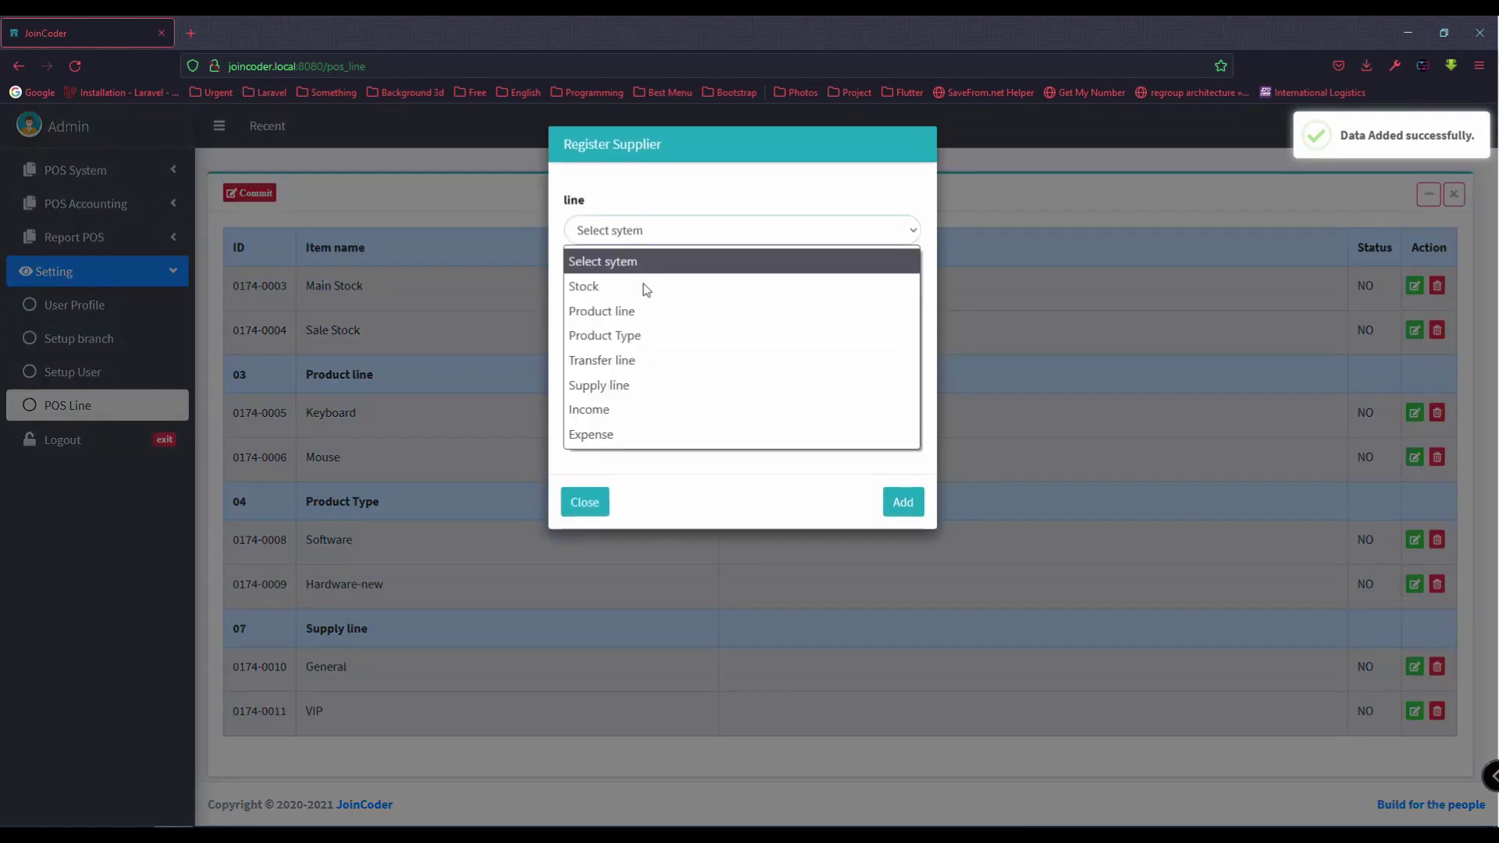
click(418, 425)
click(587, 502)
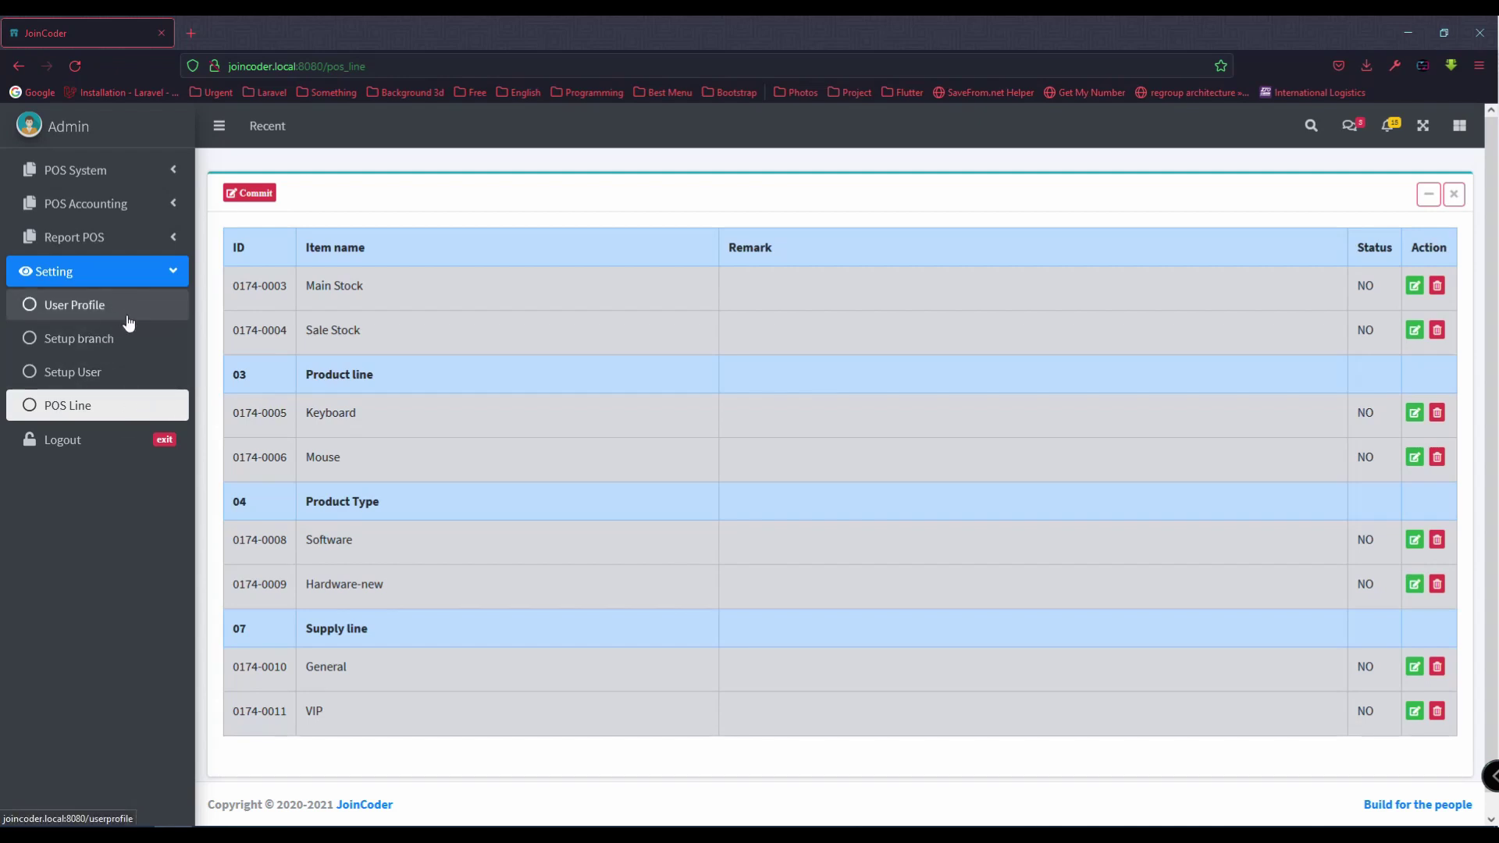
Step: View the Setup User and Setup branch pages, then open User Profile
click(146, 382)
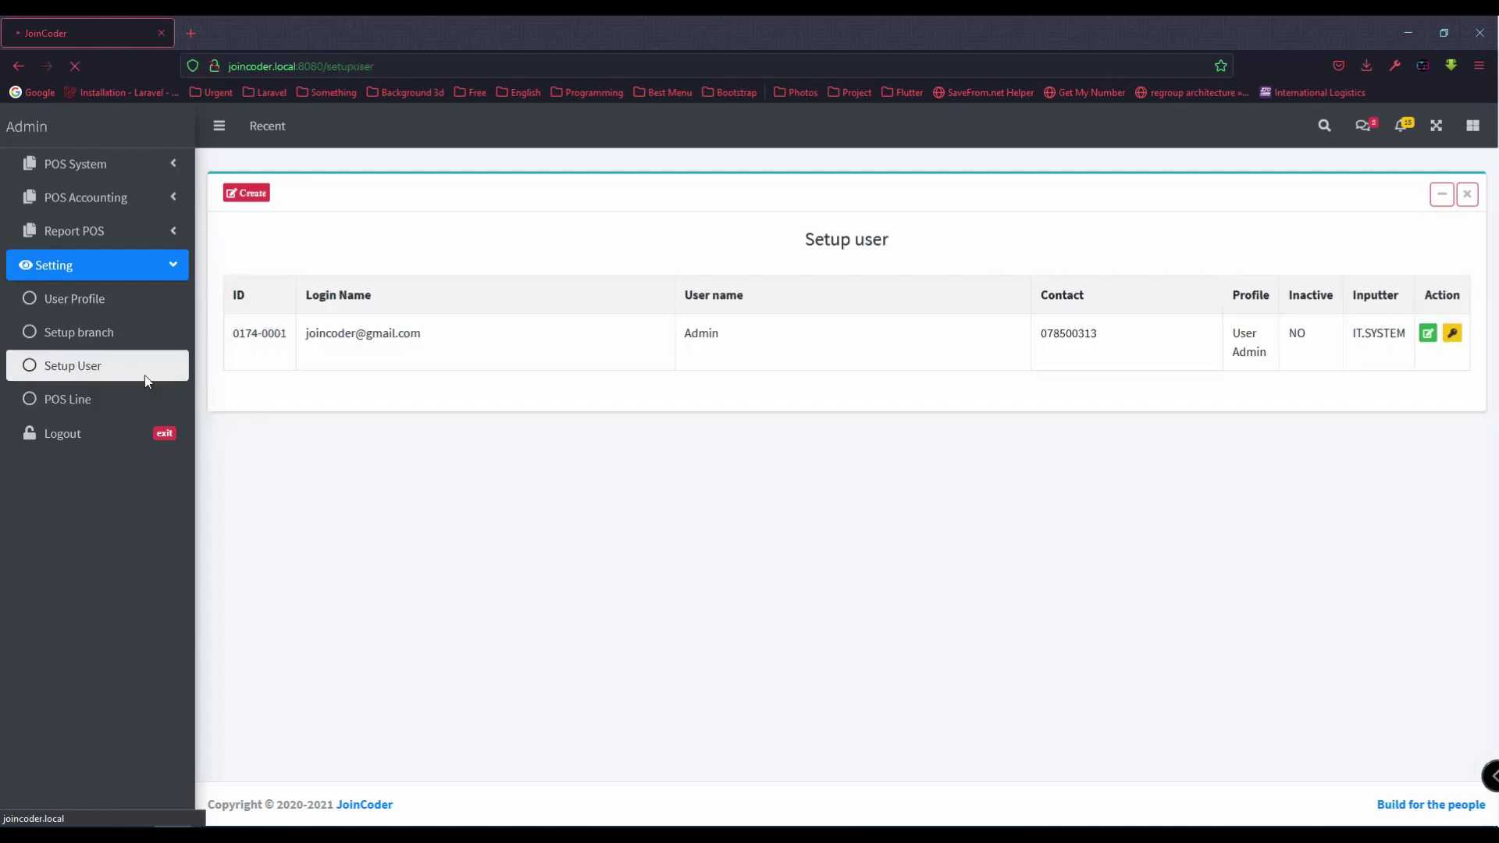
click(124, 339)
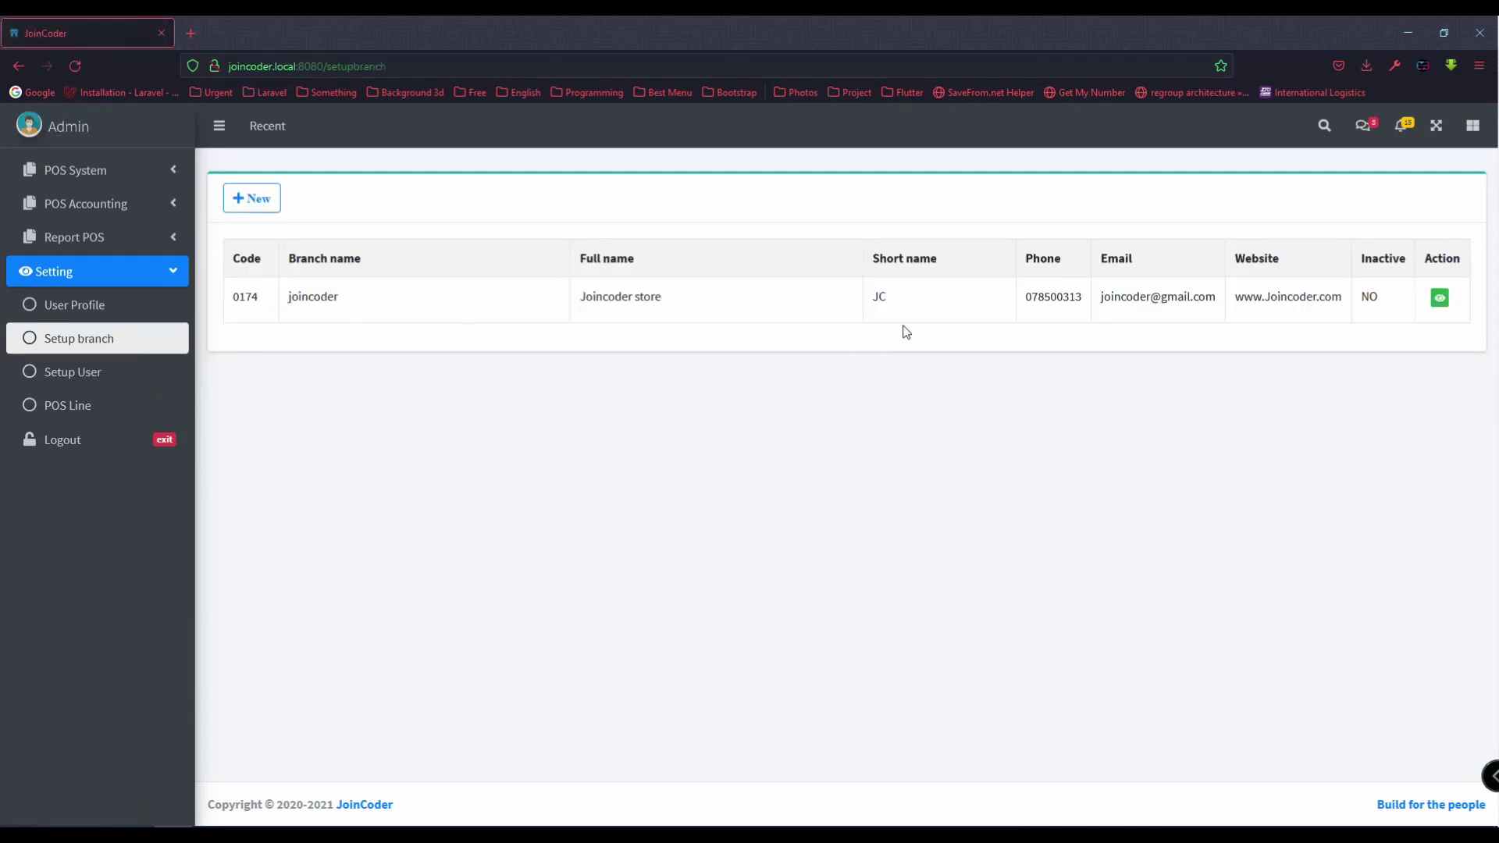
click(129, 321)
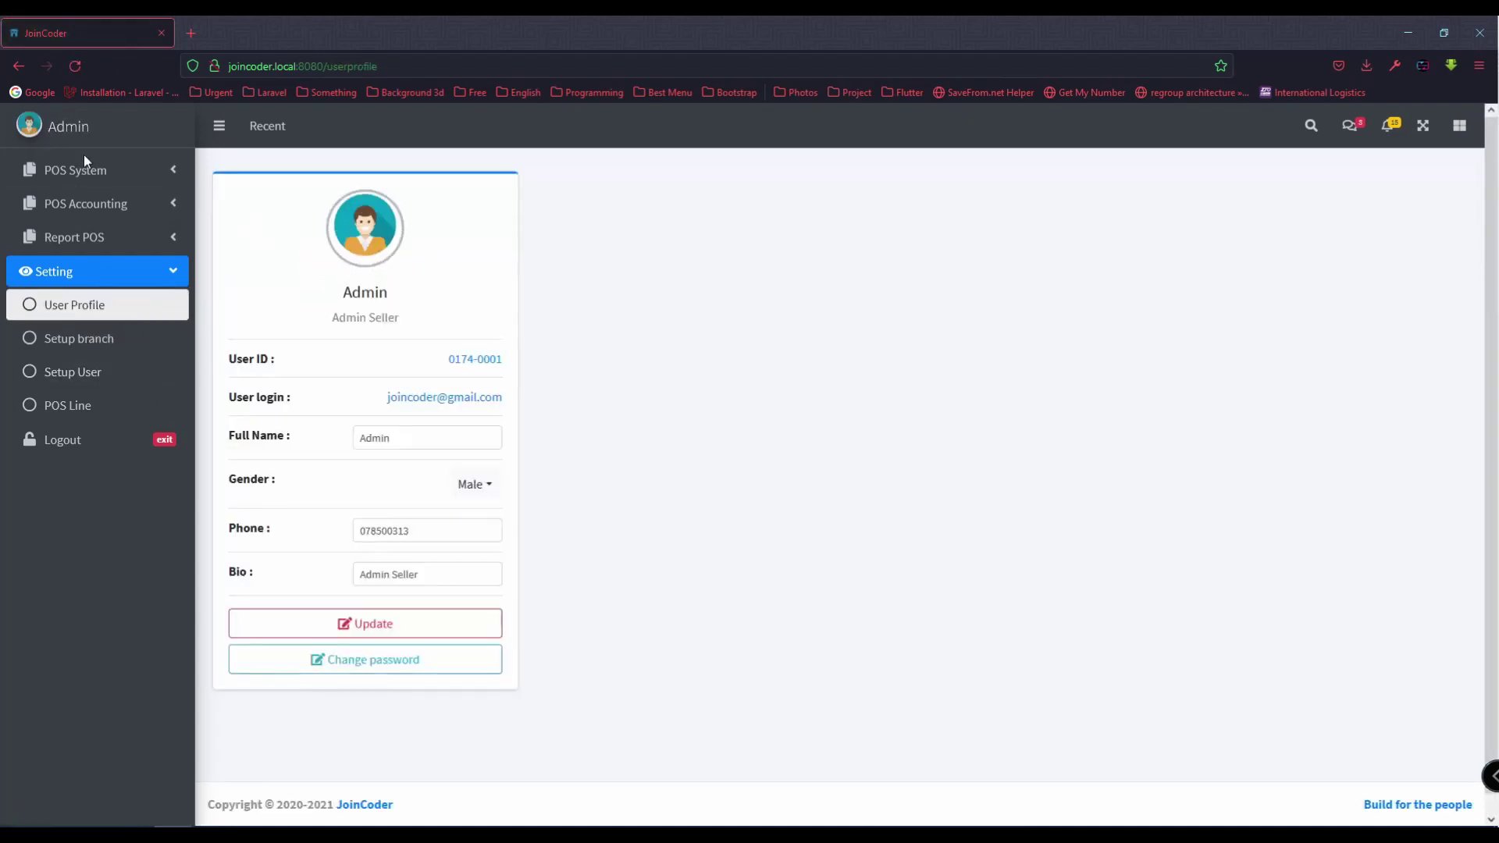
Step: Change the profile full name to JoinCoder and set a cropped images.png avatar
drag(415, 438, 299, 421)
text(JoinCoder)
click(375, 624)
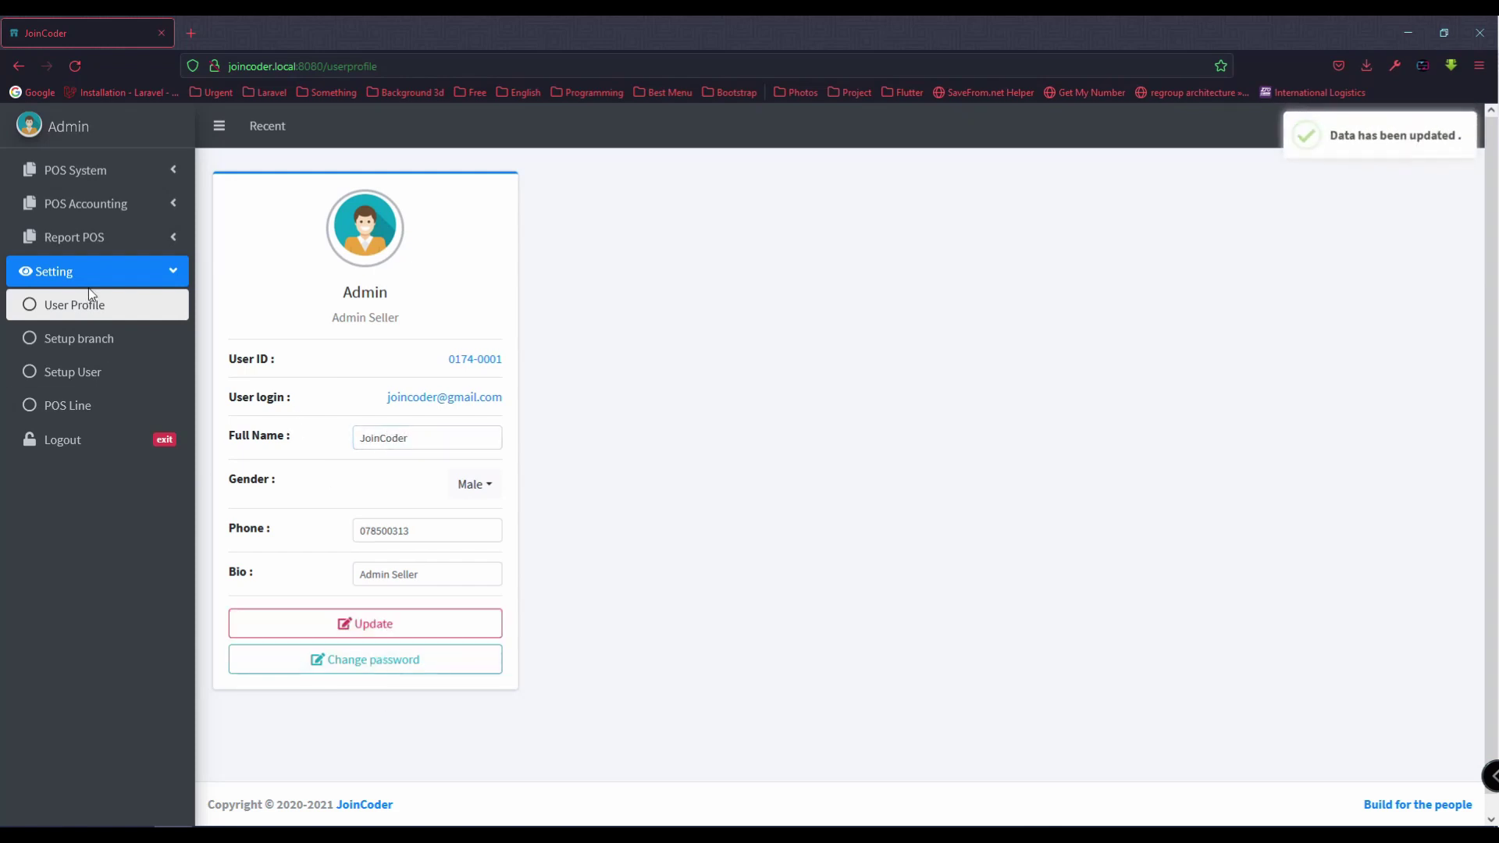
click(364, 233)
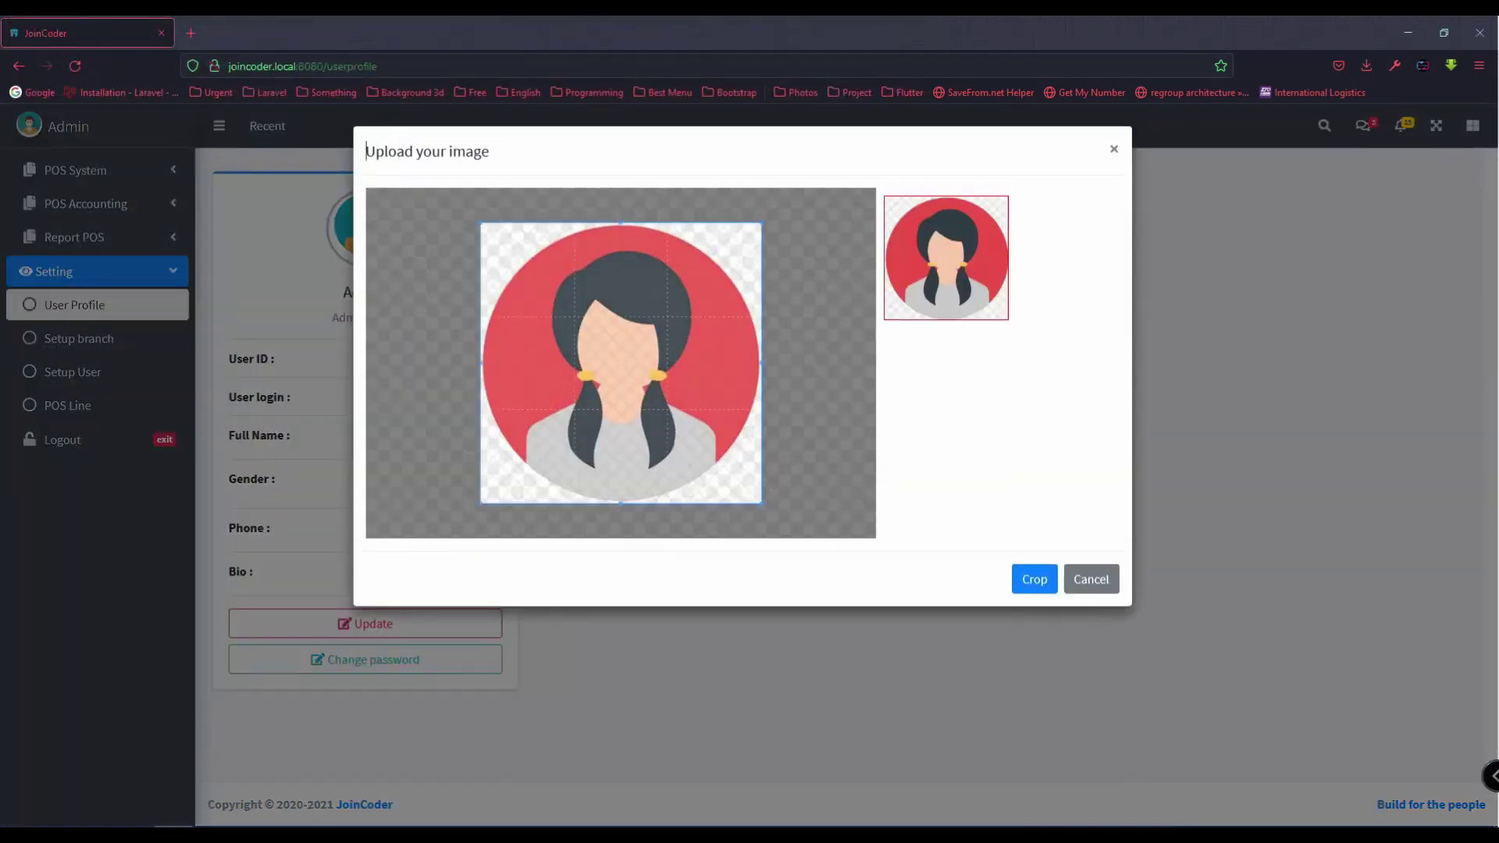
click(1029, 563)
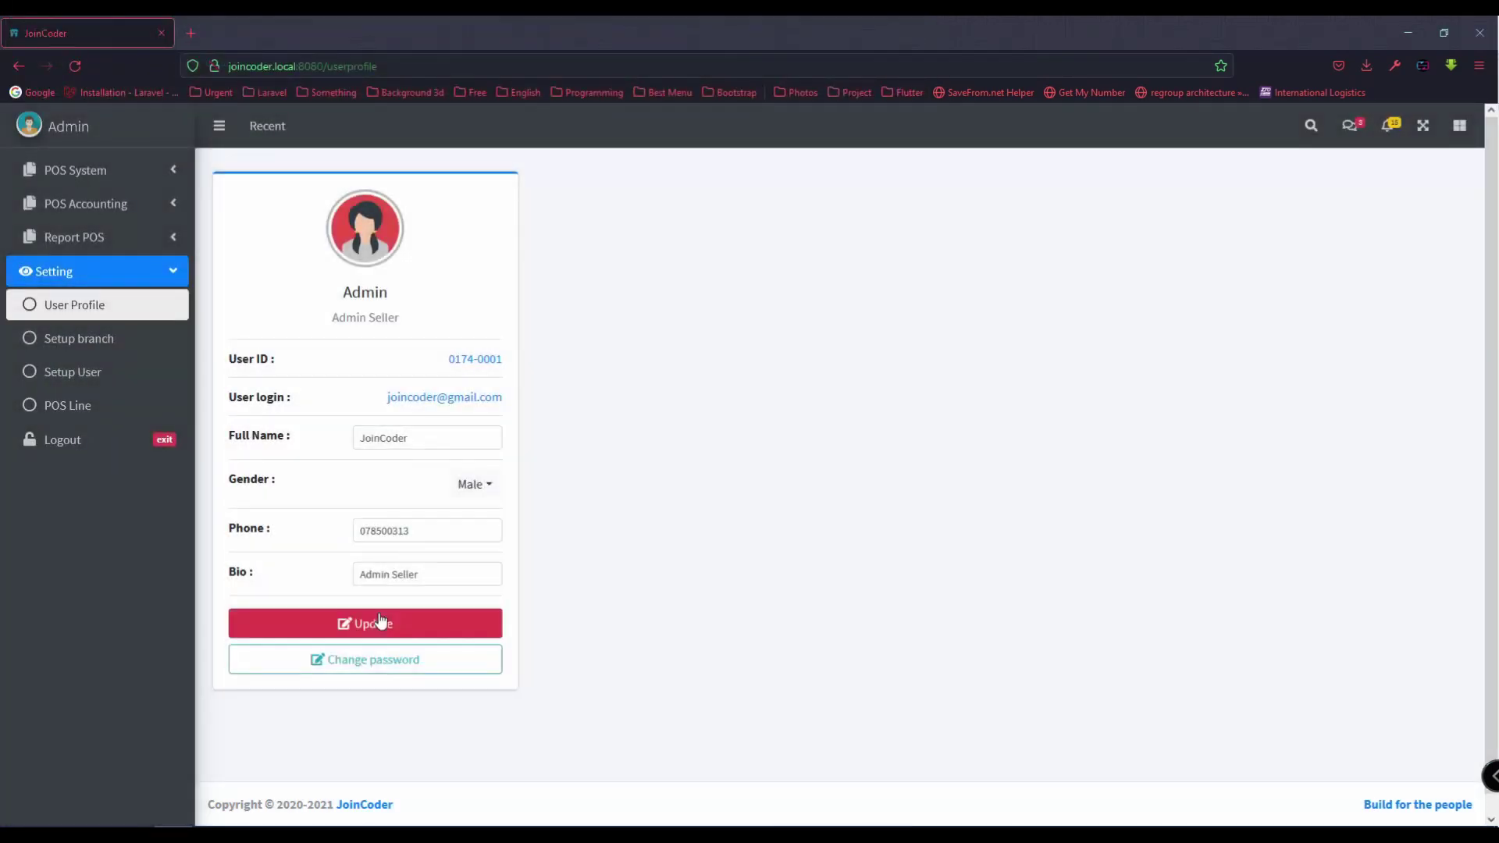
click(380, 623)
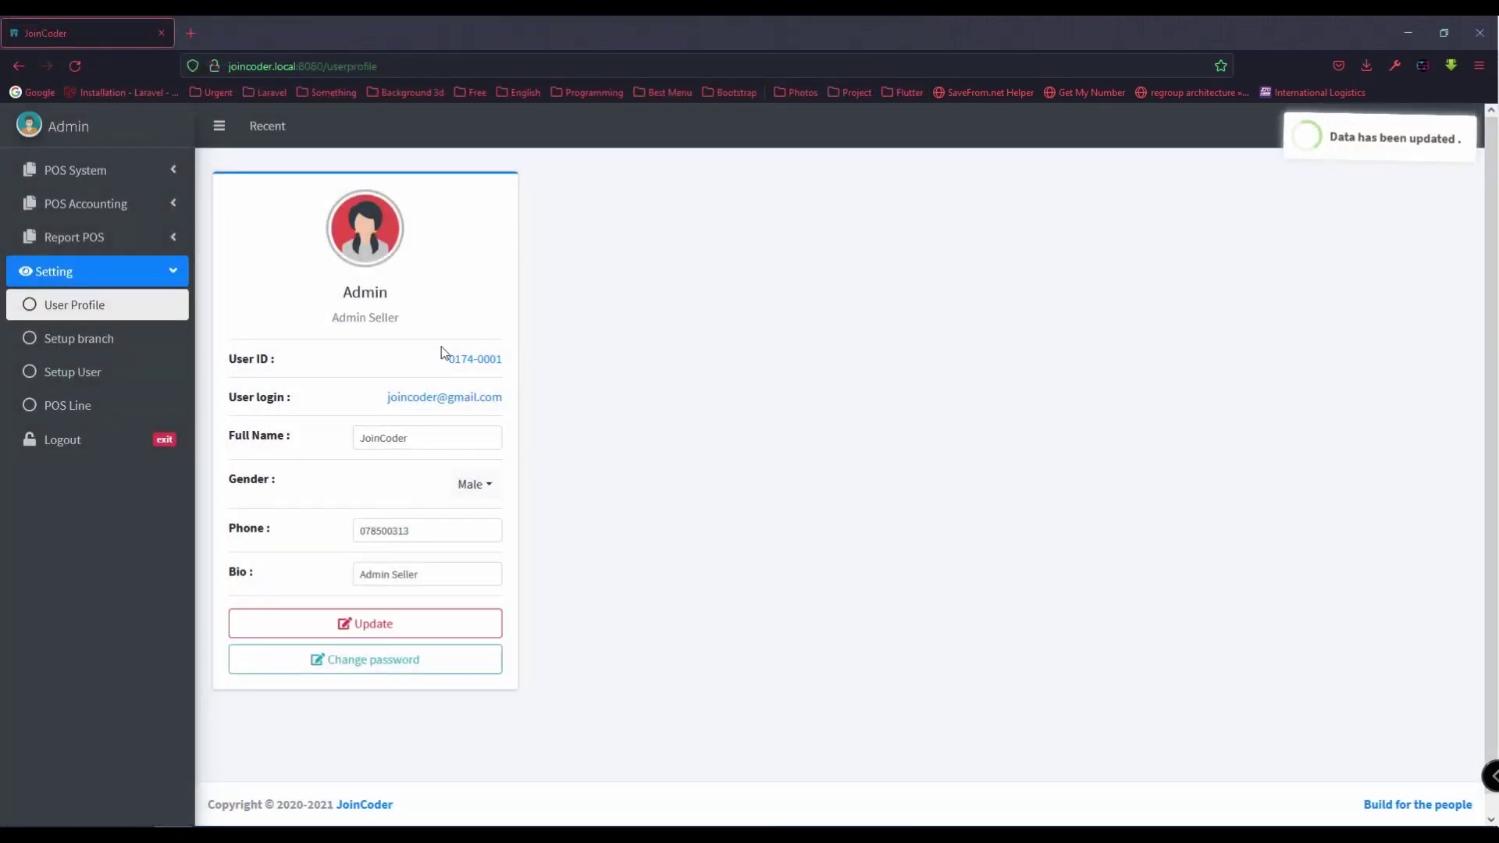
click(63, 304)
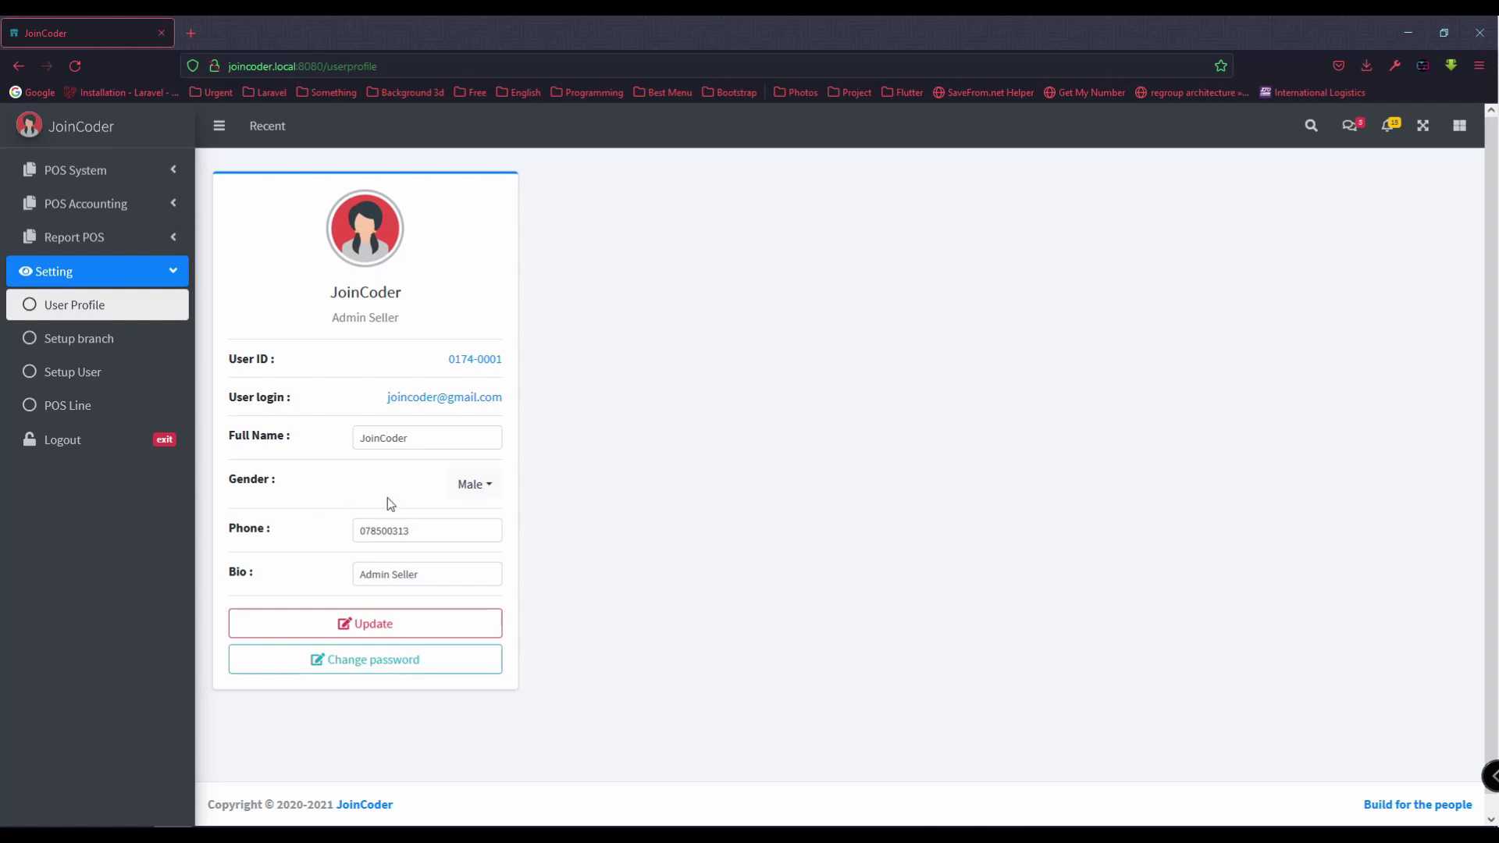
Step: Check the Register product item in the Notepad++ checklist and open POS System > Reg Product
click(116, 278)
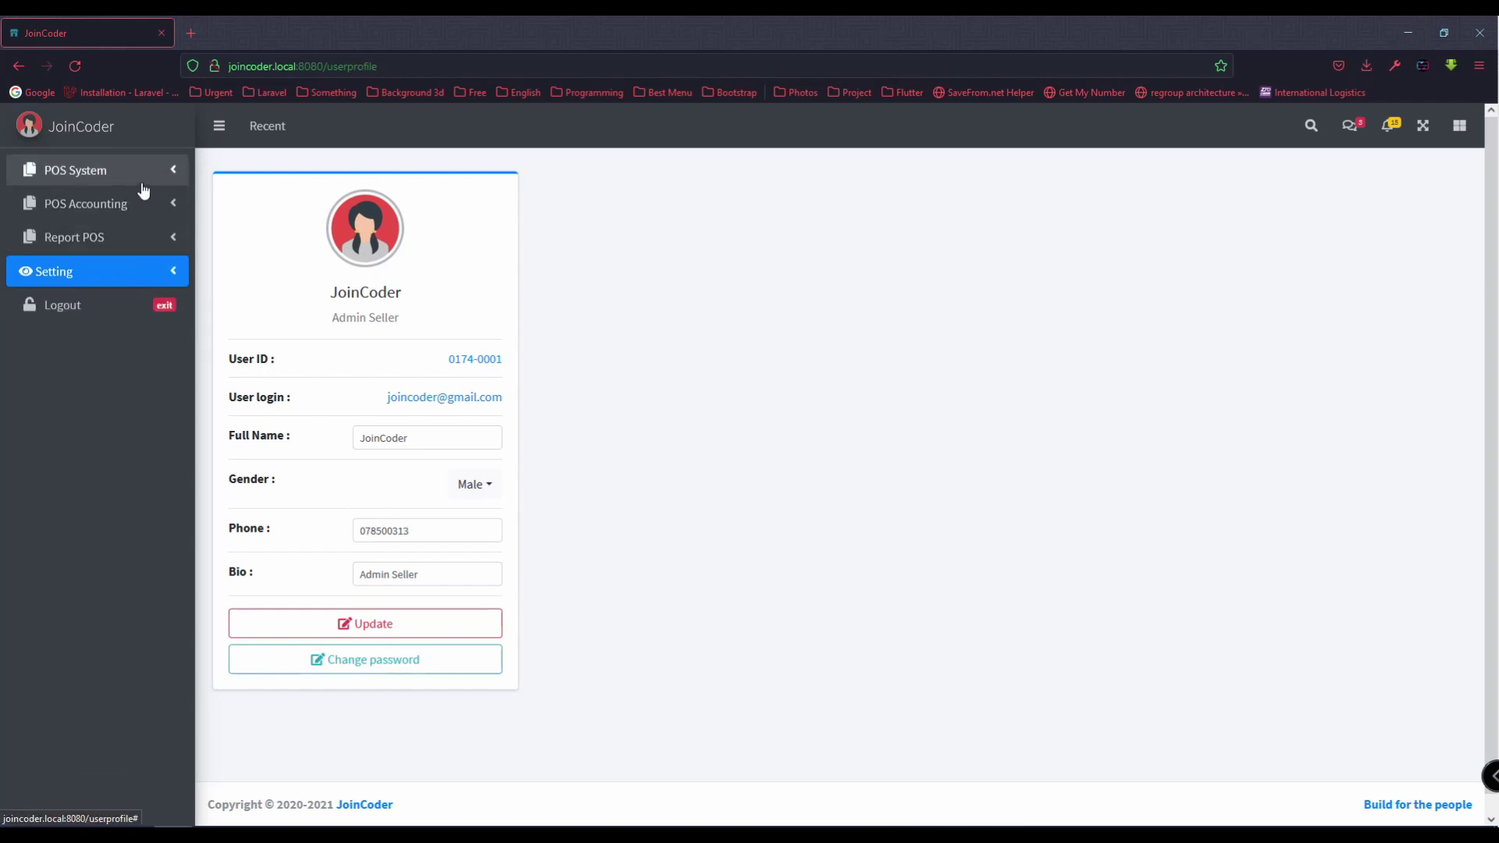
click(143, 191)
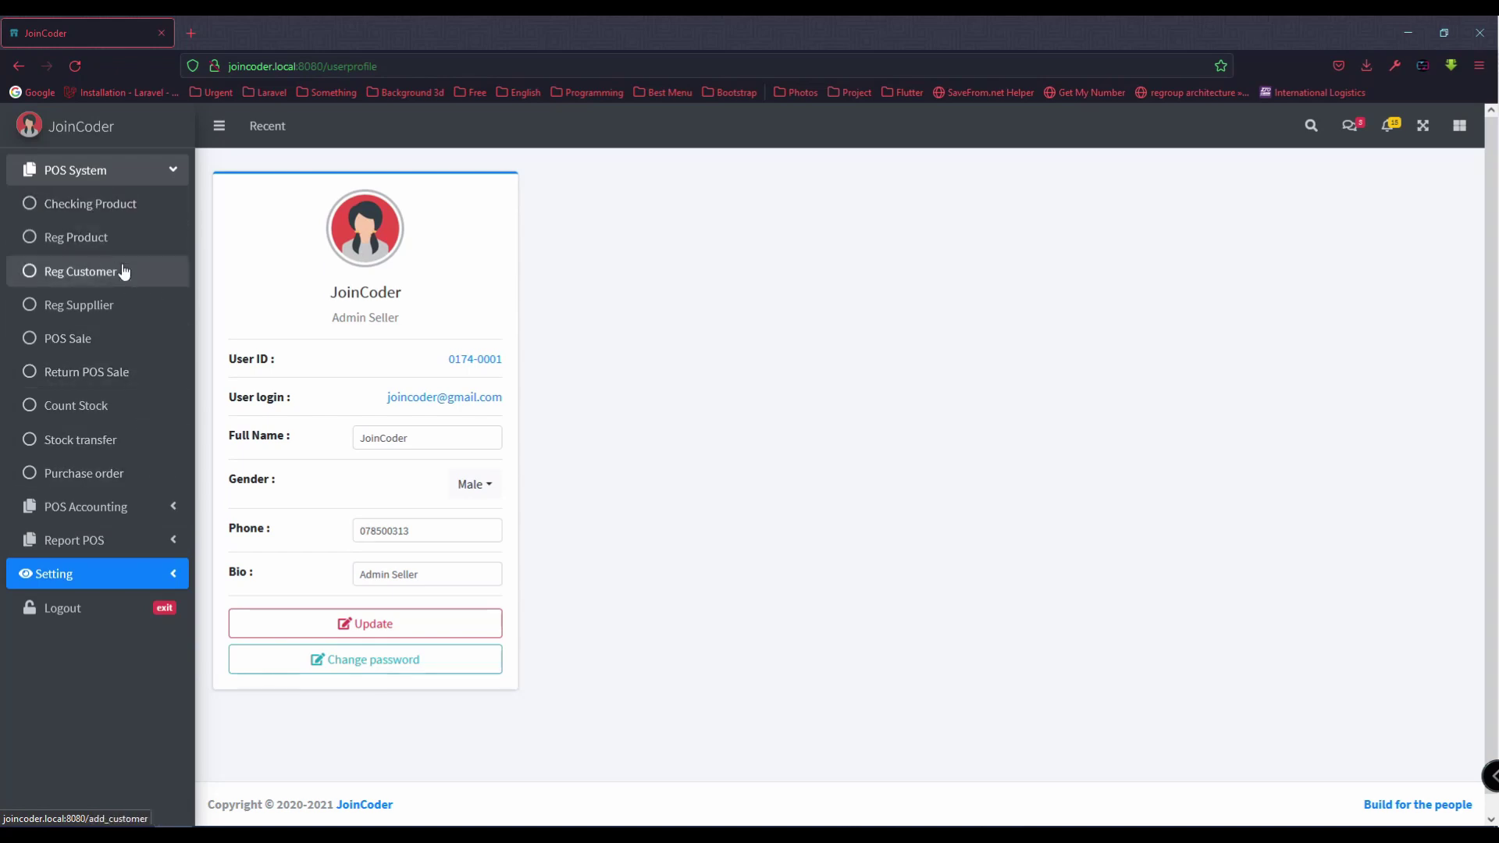
key(alt+Tab)
click(916, 382)
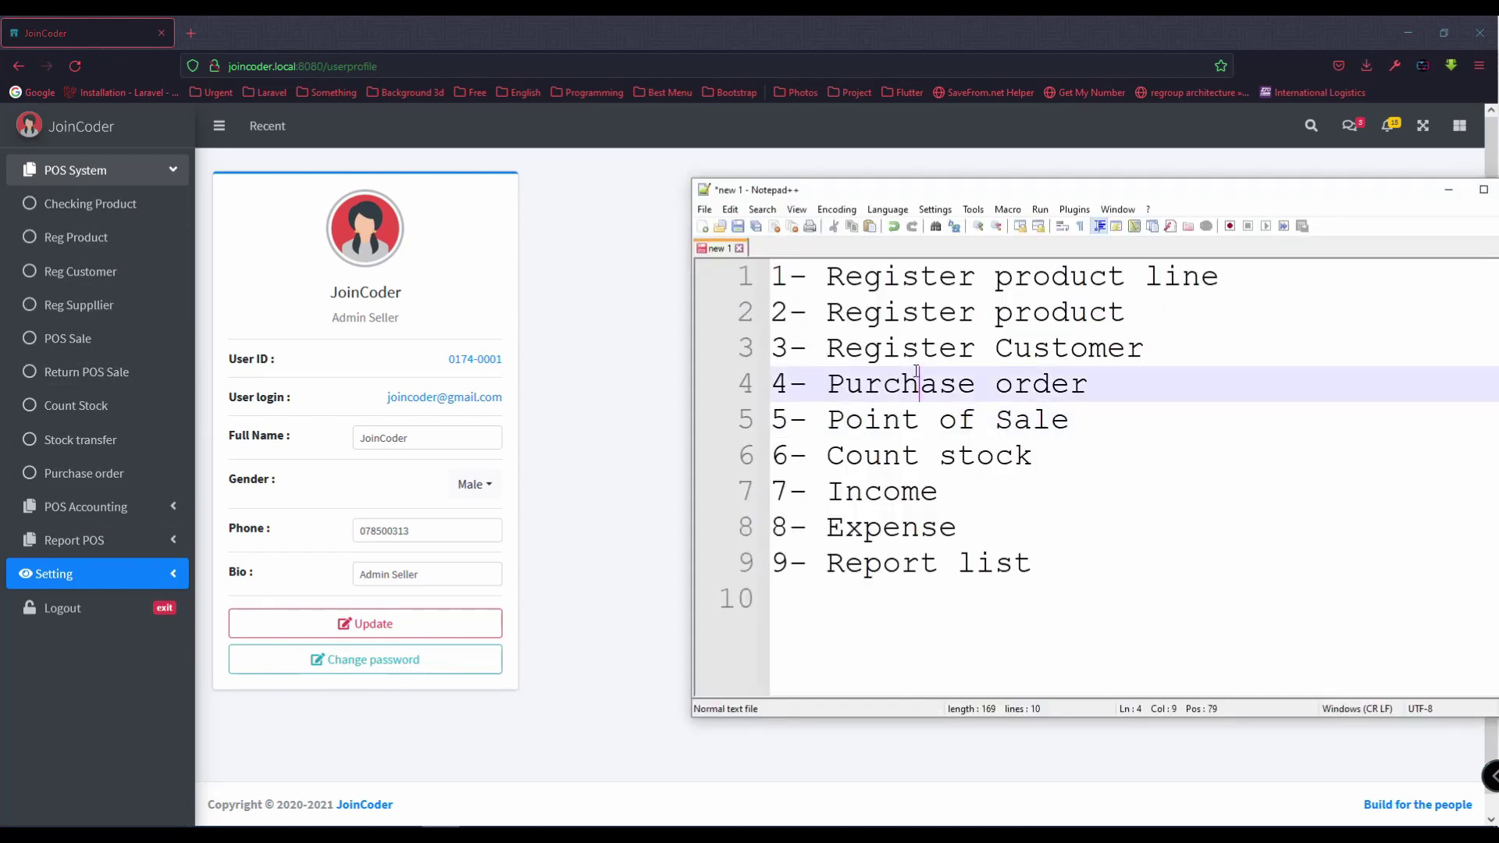
drag(1215, 281, 773, 278)
drag(1136, 320, 734, 320)
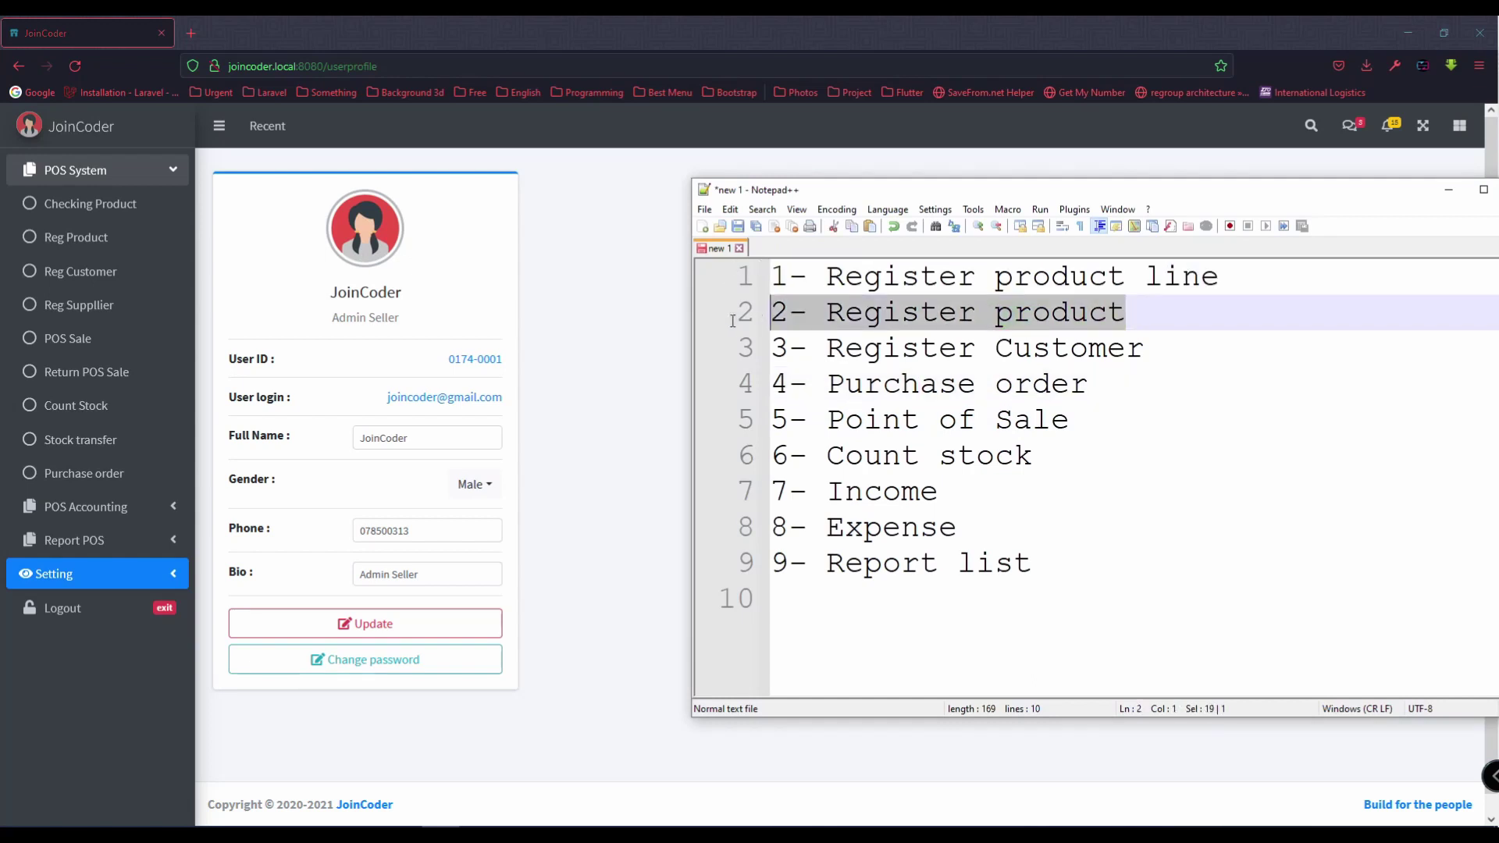
click(114, 237)
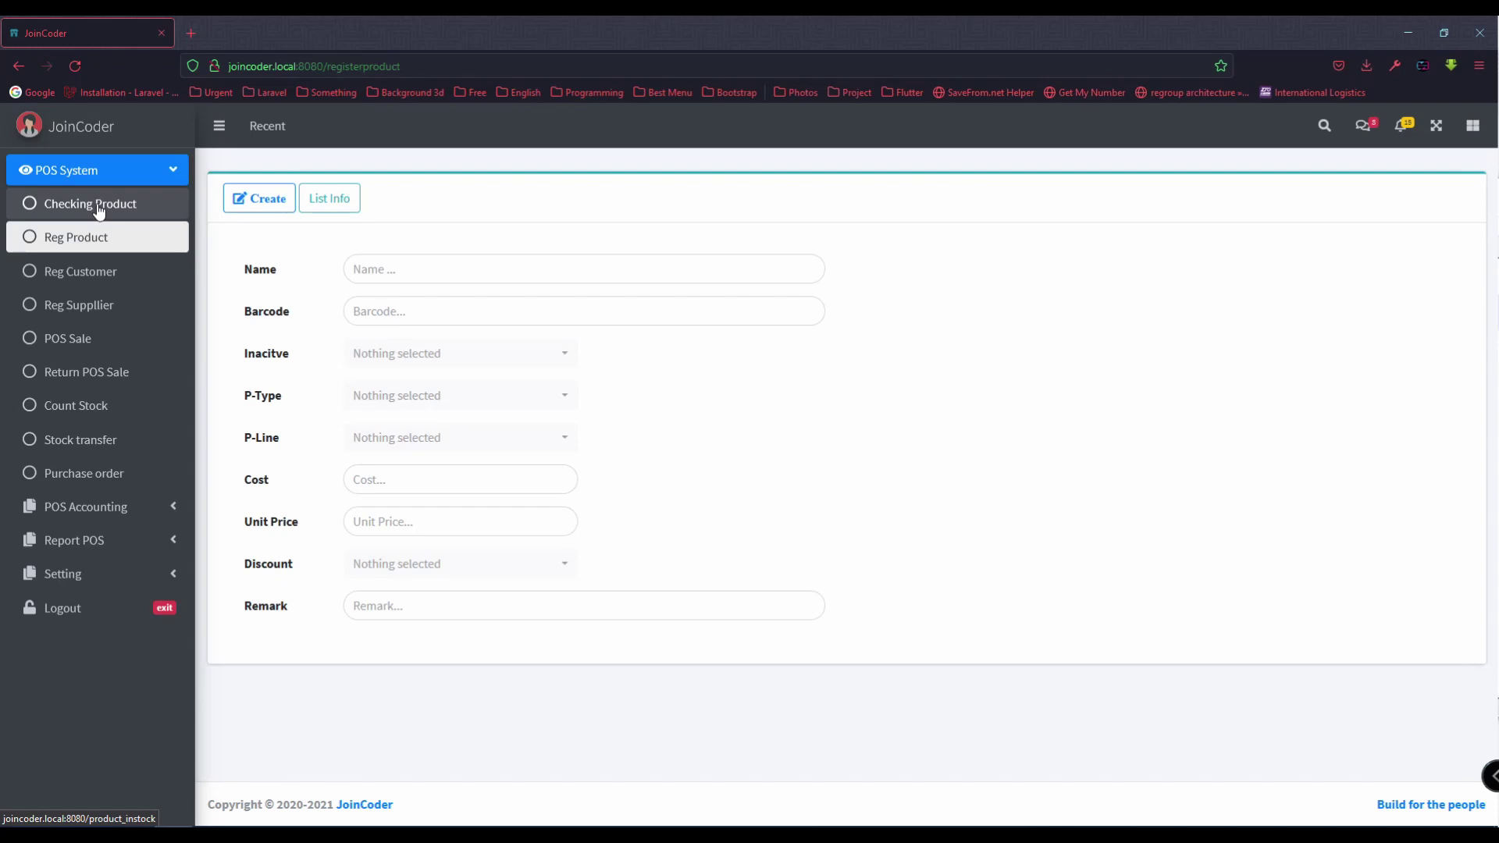
Step: Enter product A001 keyboard, barcode B0001, active, type Hardware-new, line Keyboard
click(399, 267)
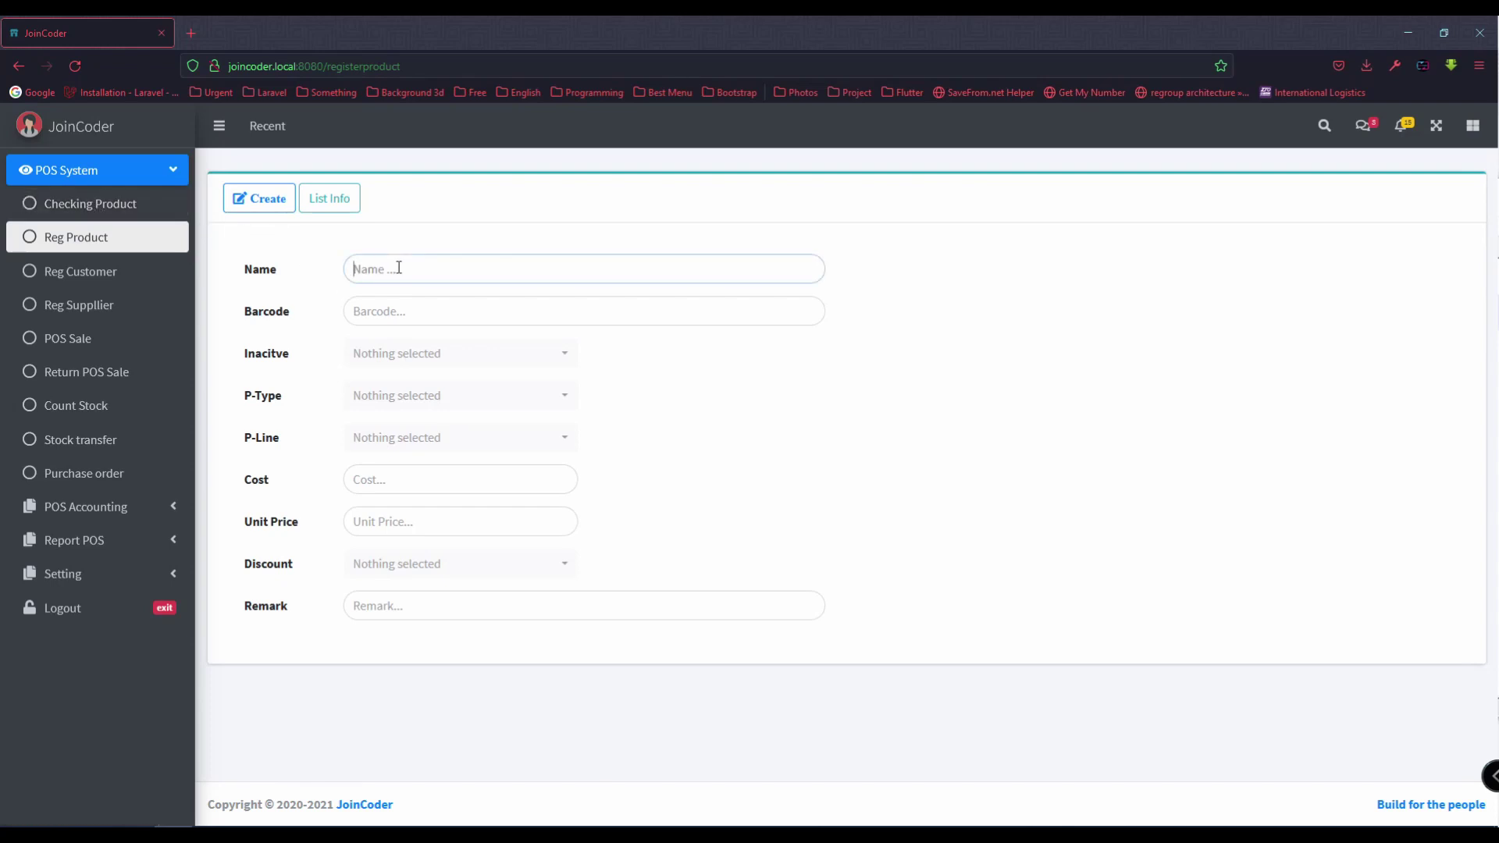
text(A)
text(B0001)
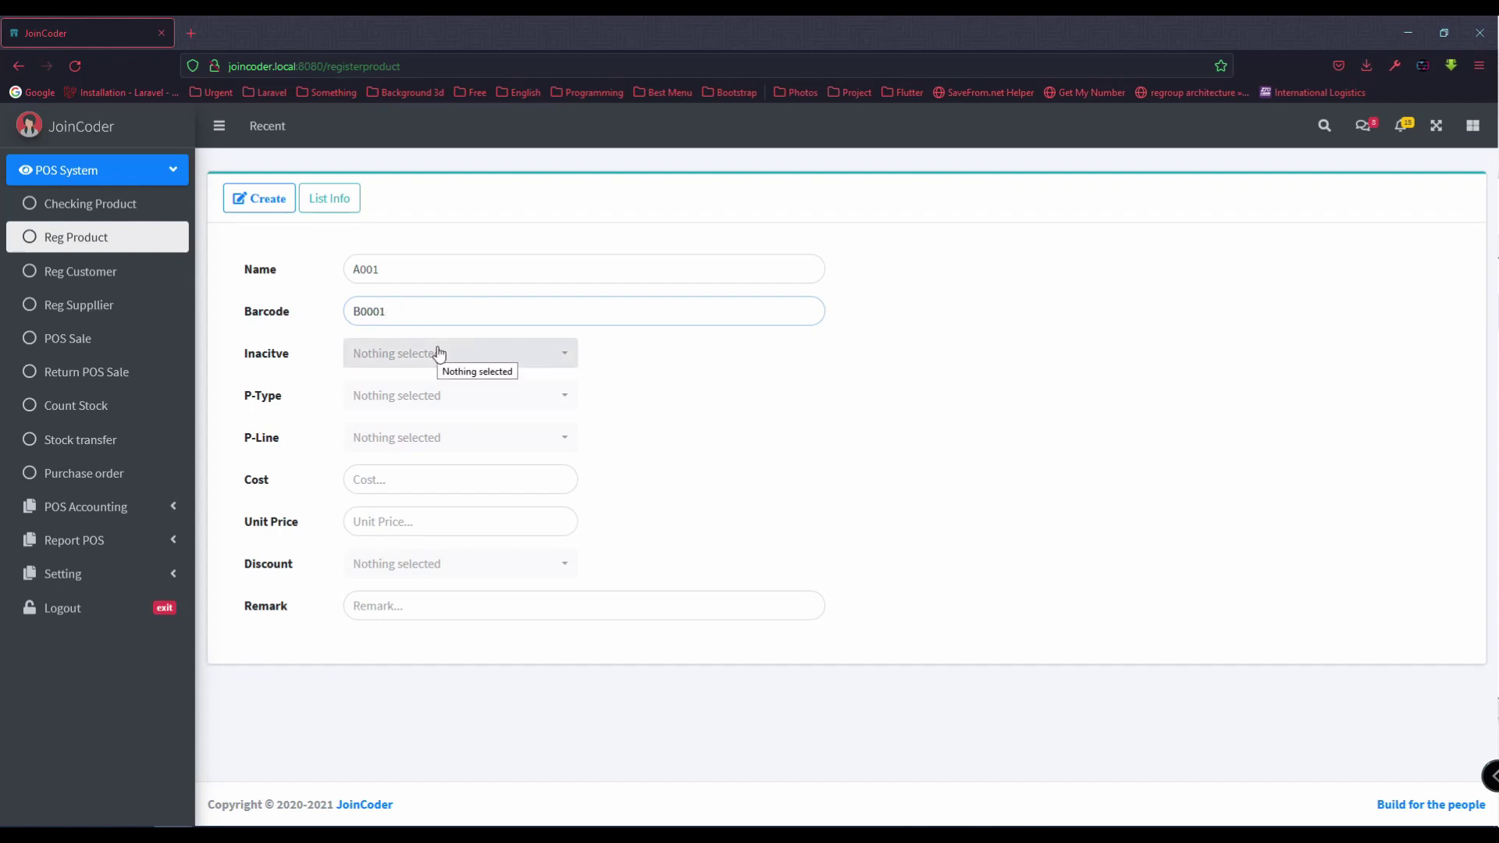
click(438, 353)
click(395, 425)
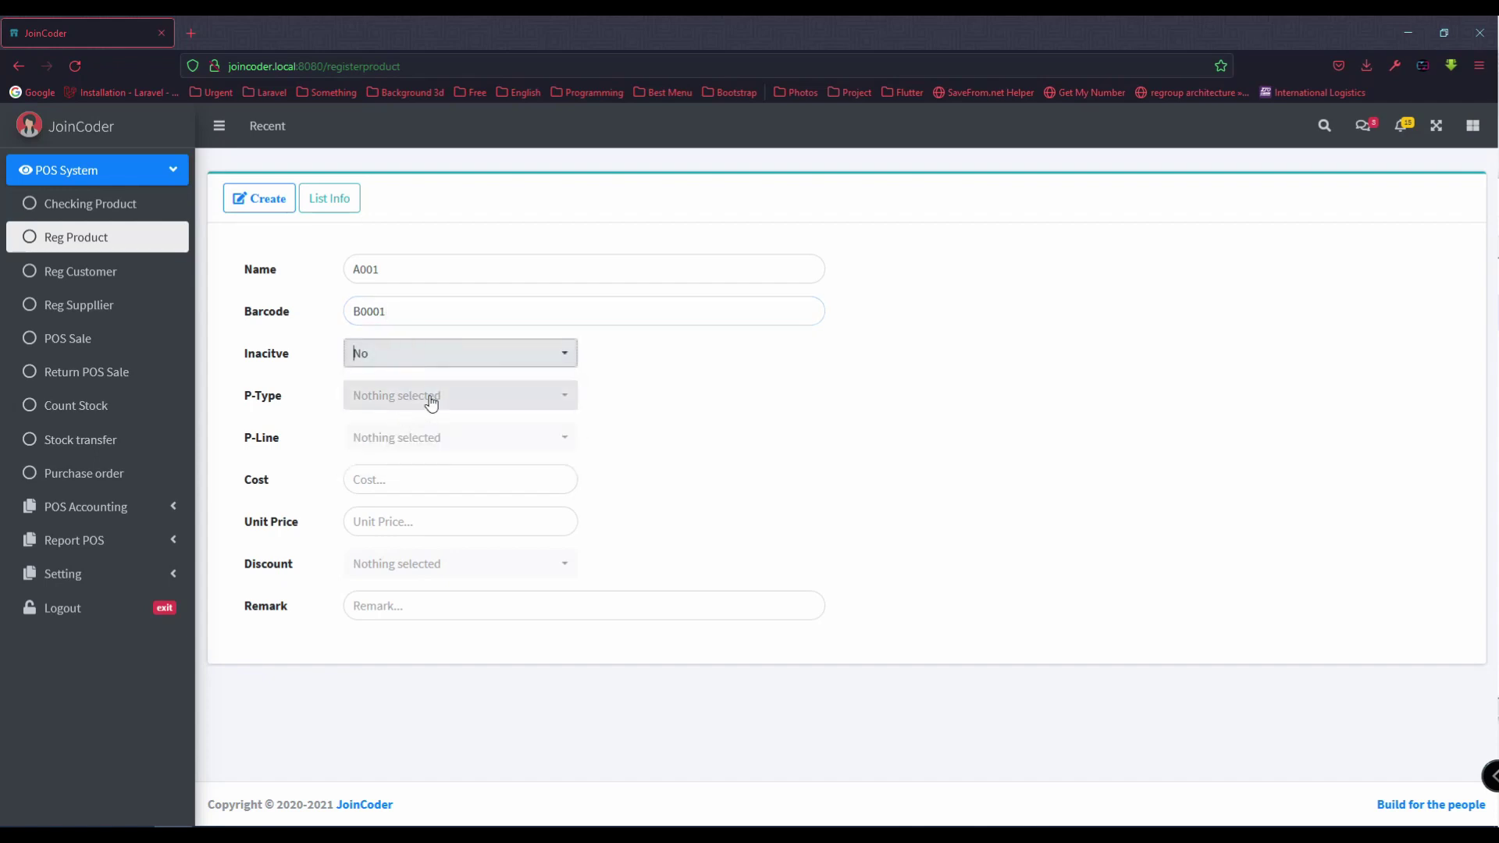
click(429, 401)
click(418, 517)
click(439, 438)
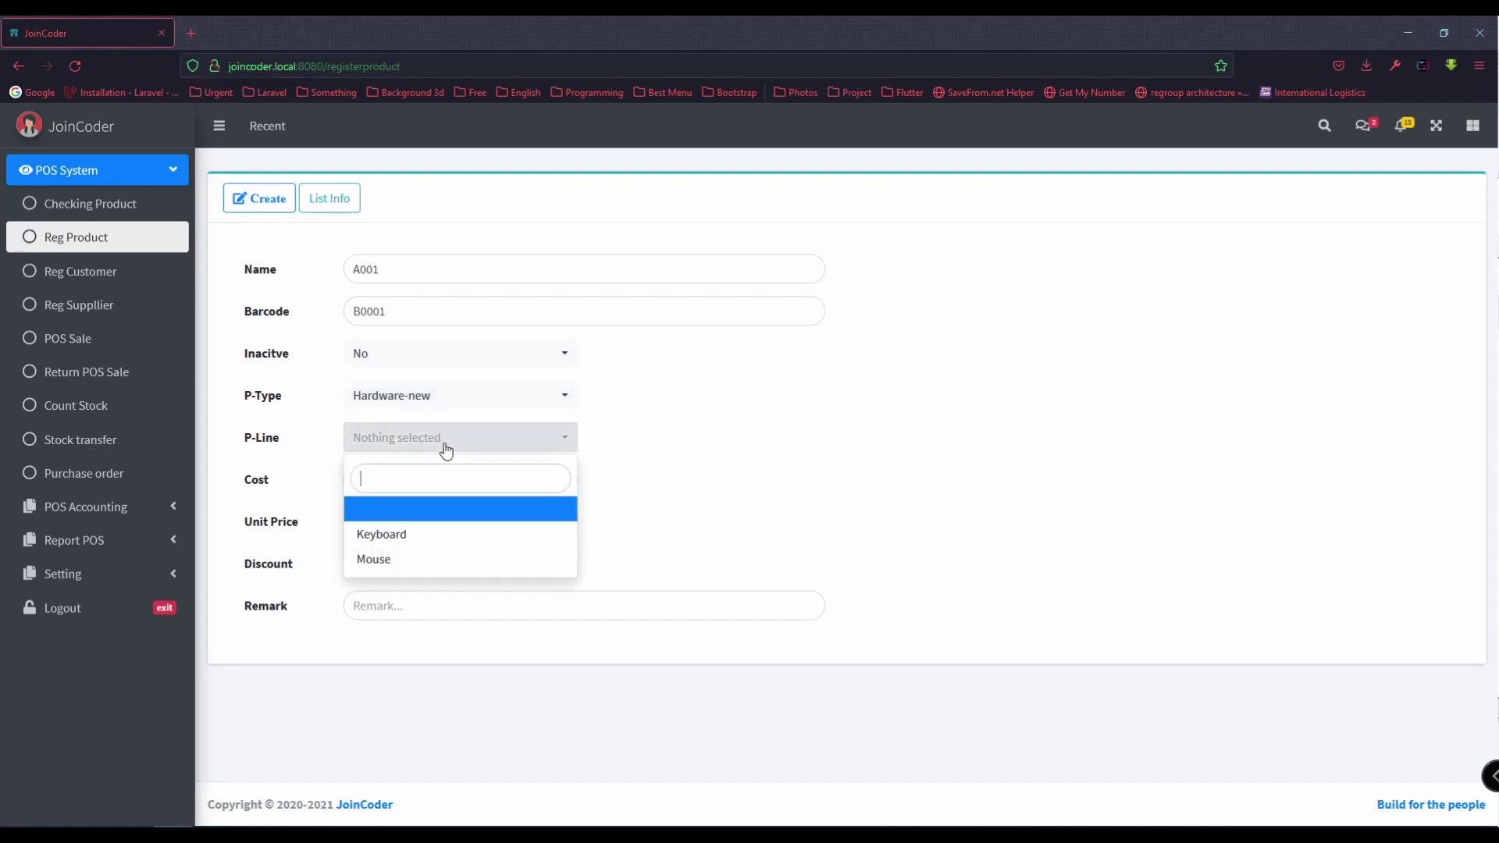
drag(405, 560, 382, 534)
click(449, 269)
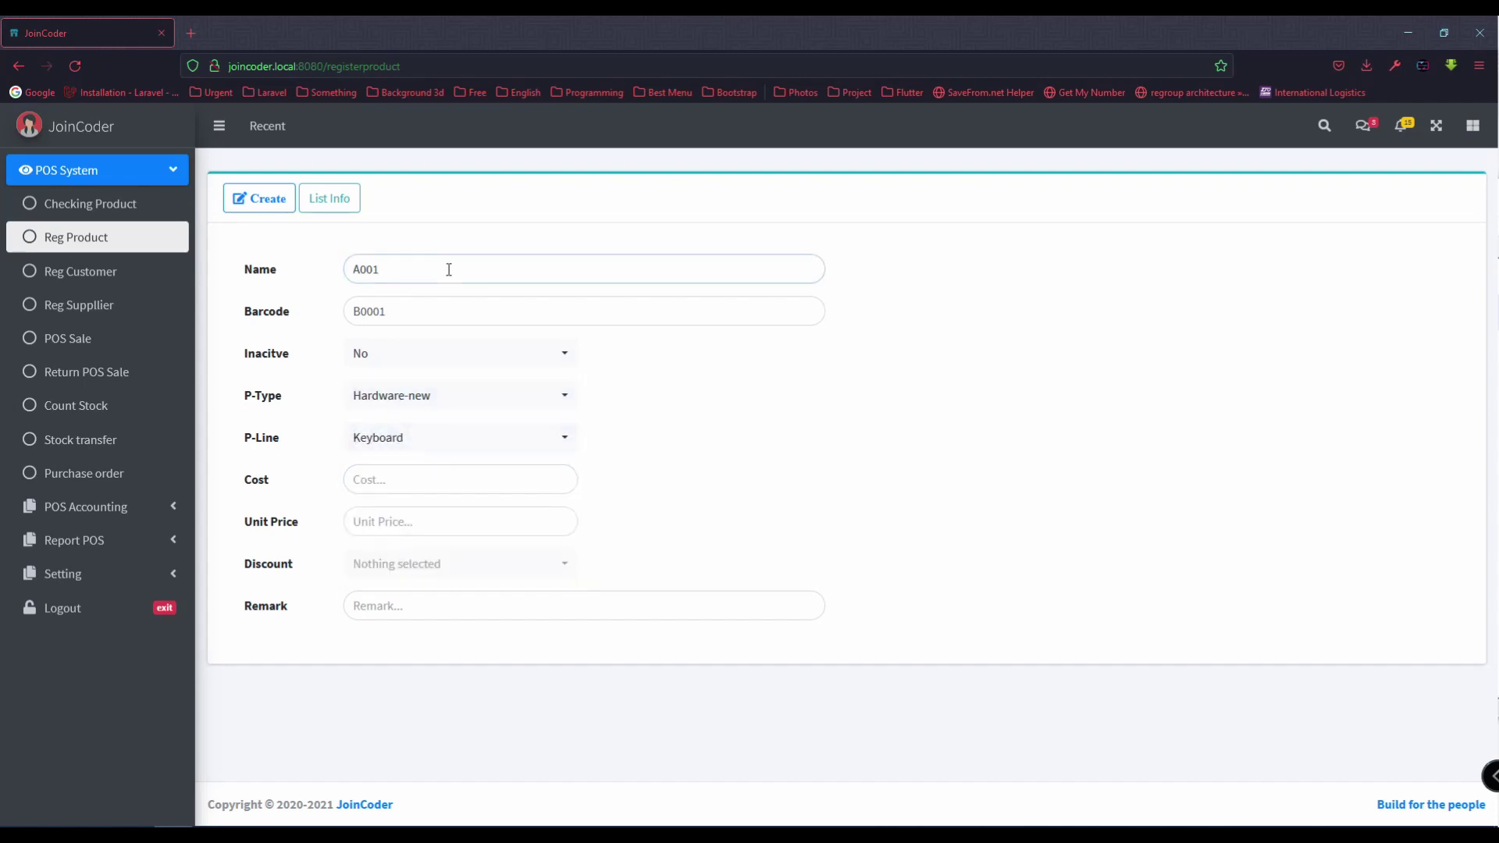
text(keyboard)
Step: Set cost 25, unit price 30 and a 10% discount, then create the product
click(401, 484)
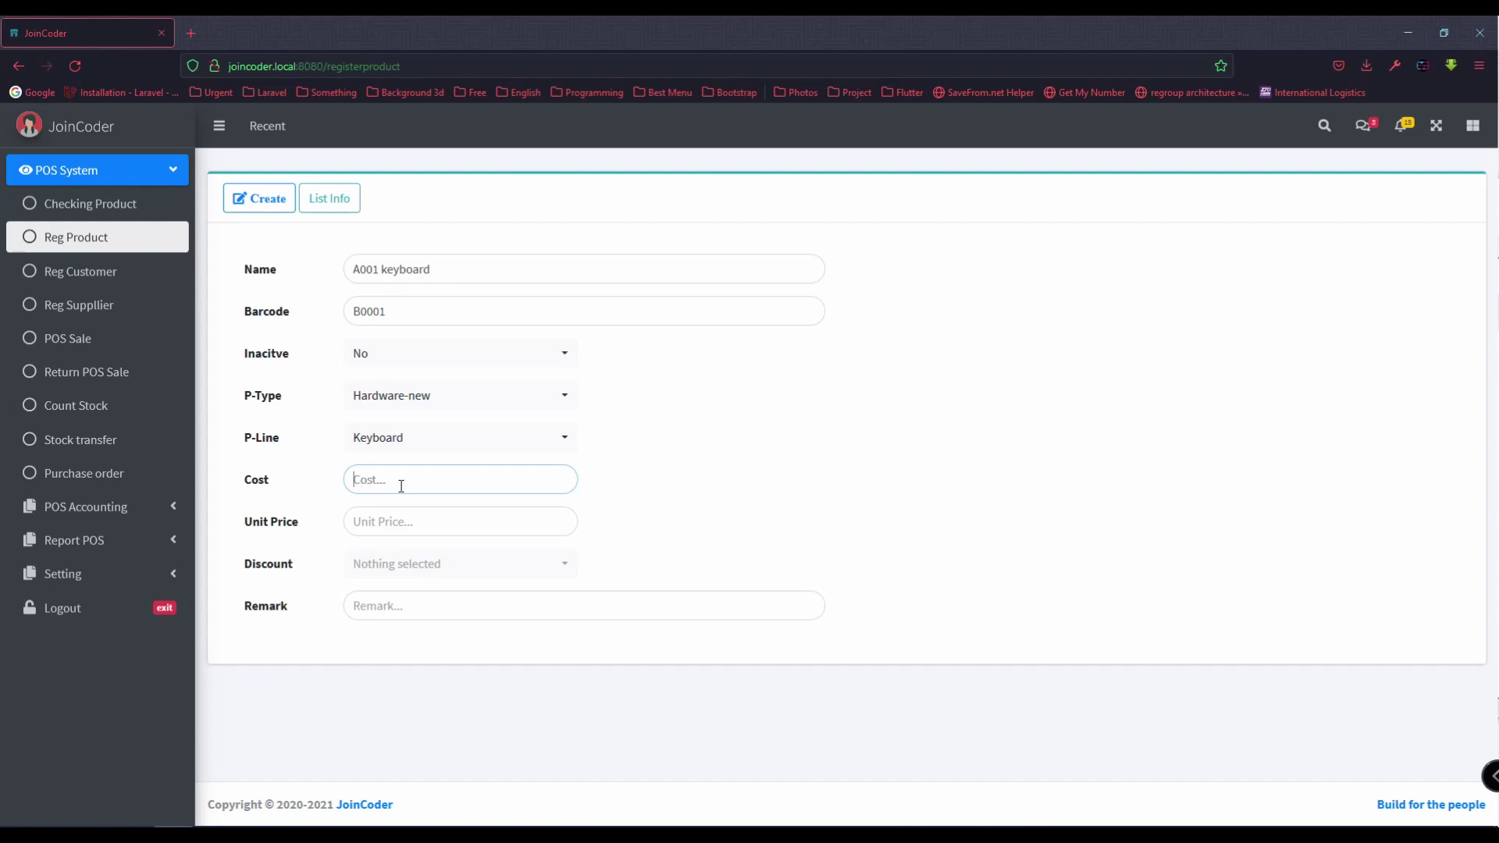
text(25)
click(427, 520)
text(30)
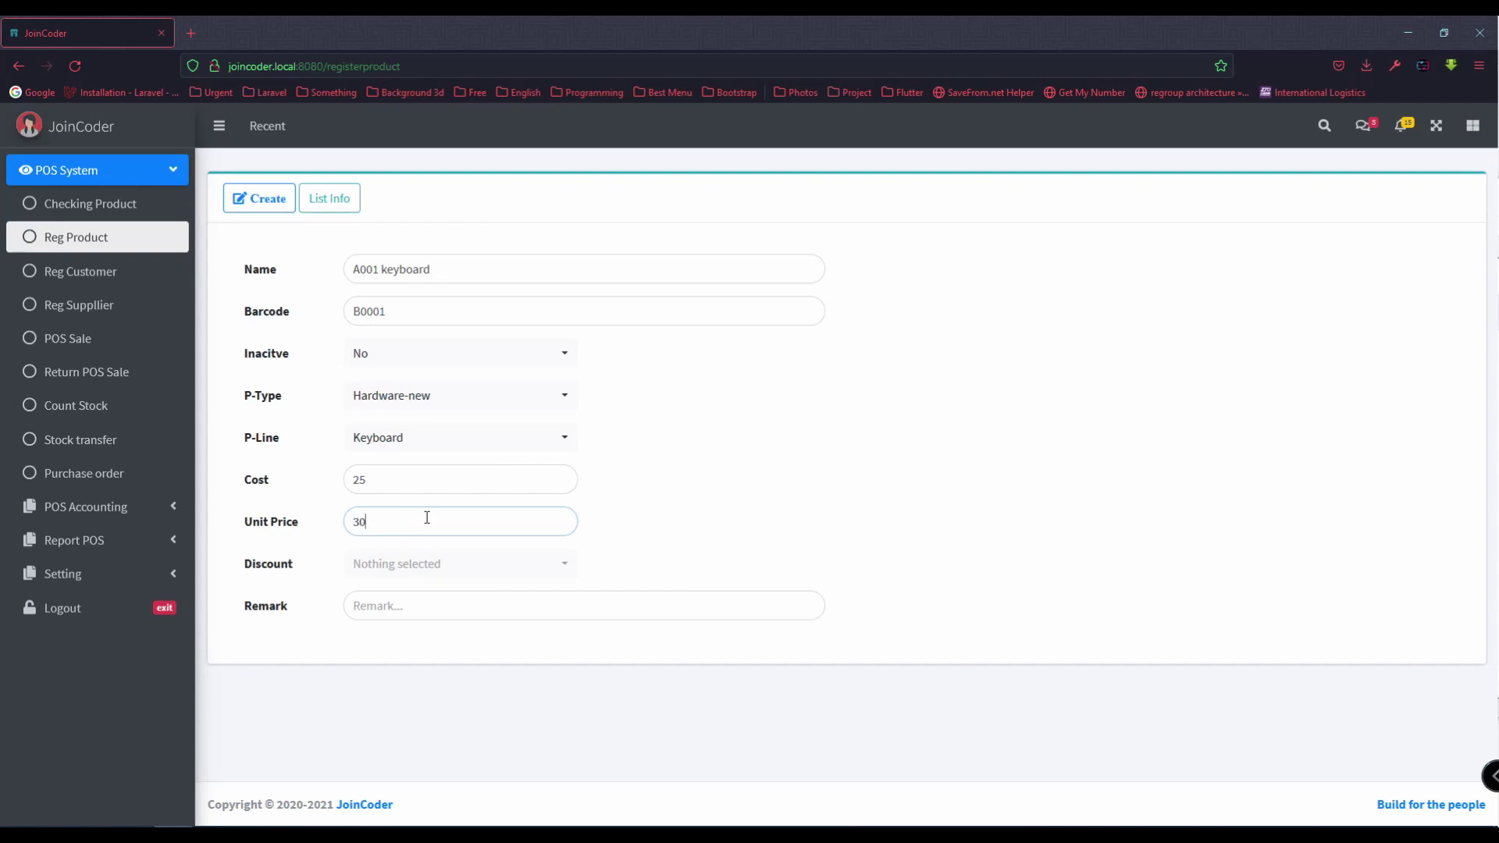
click(438, 558)
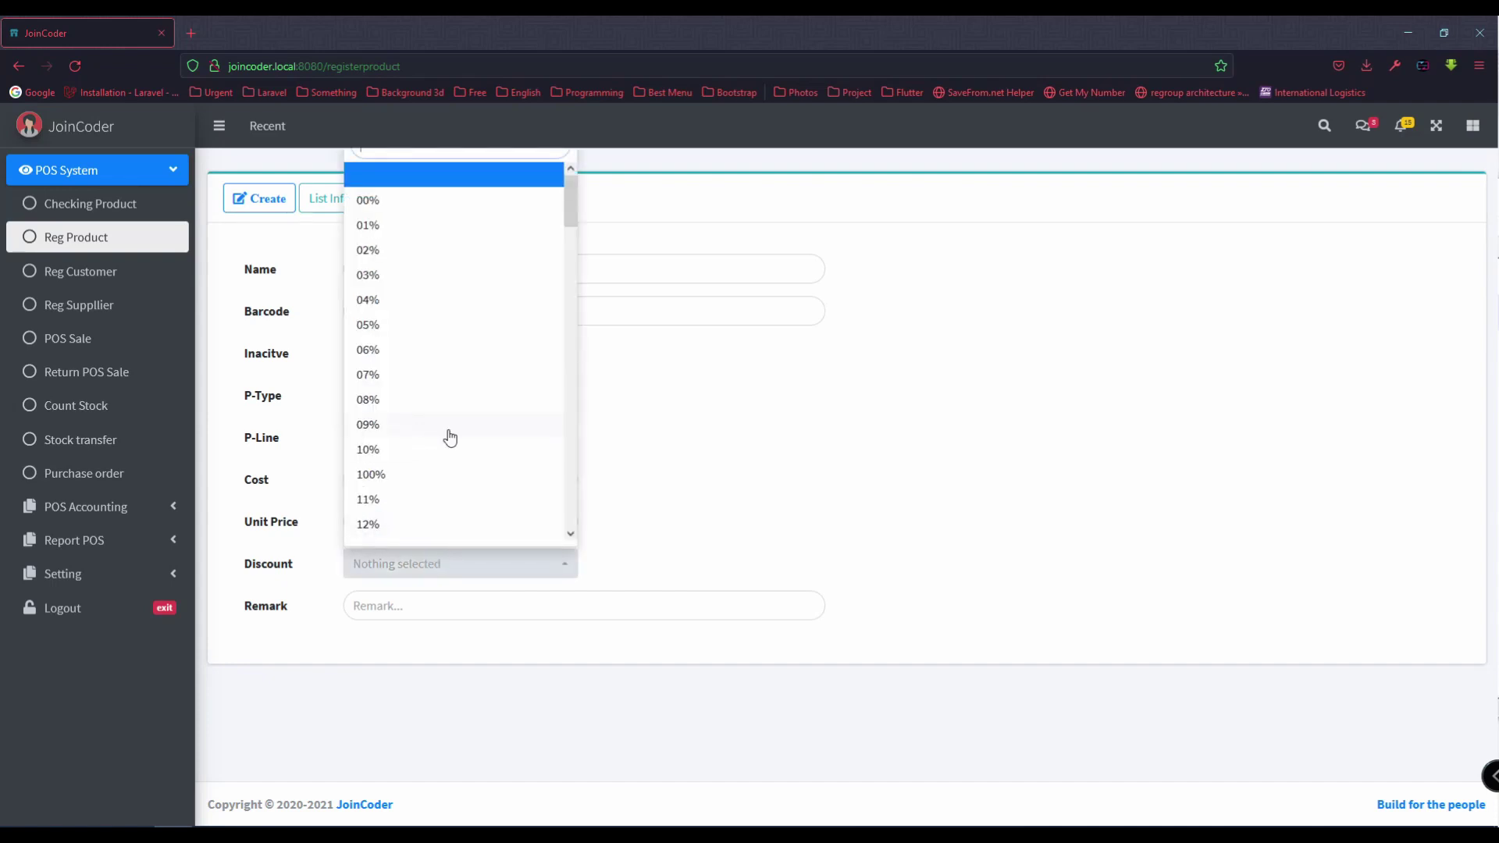
click(426, 450)
click(414, 604)
click(265, 201)
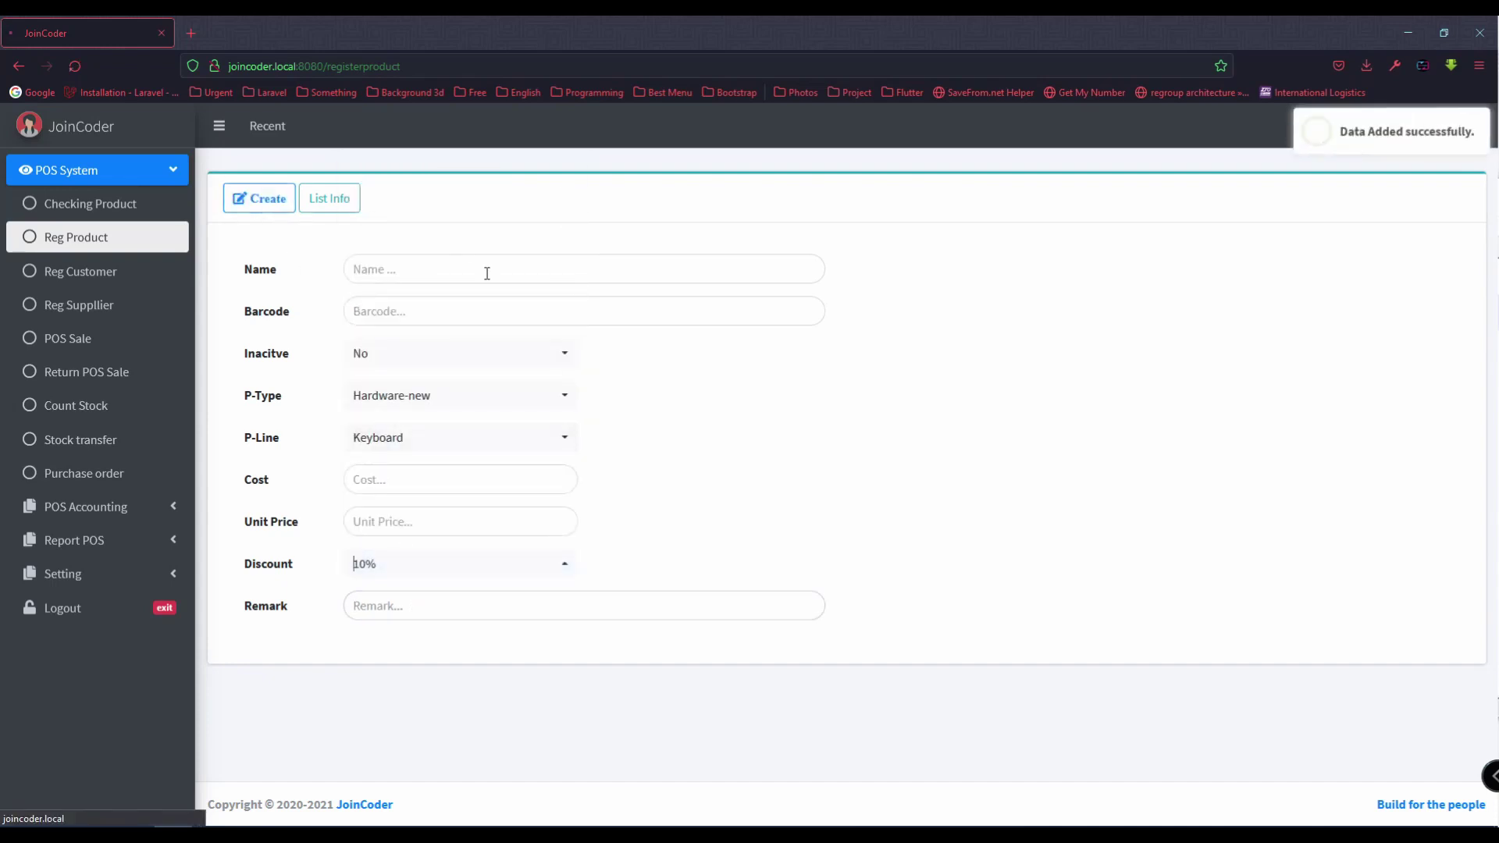
Step: Change the saved keyboard's unit price to 33, then go back to the product list
click(1441, 299)
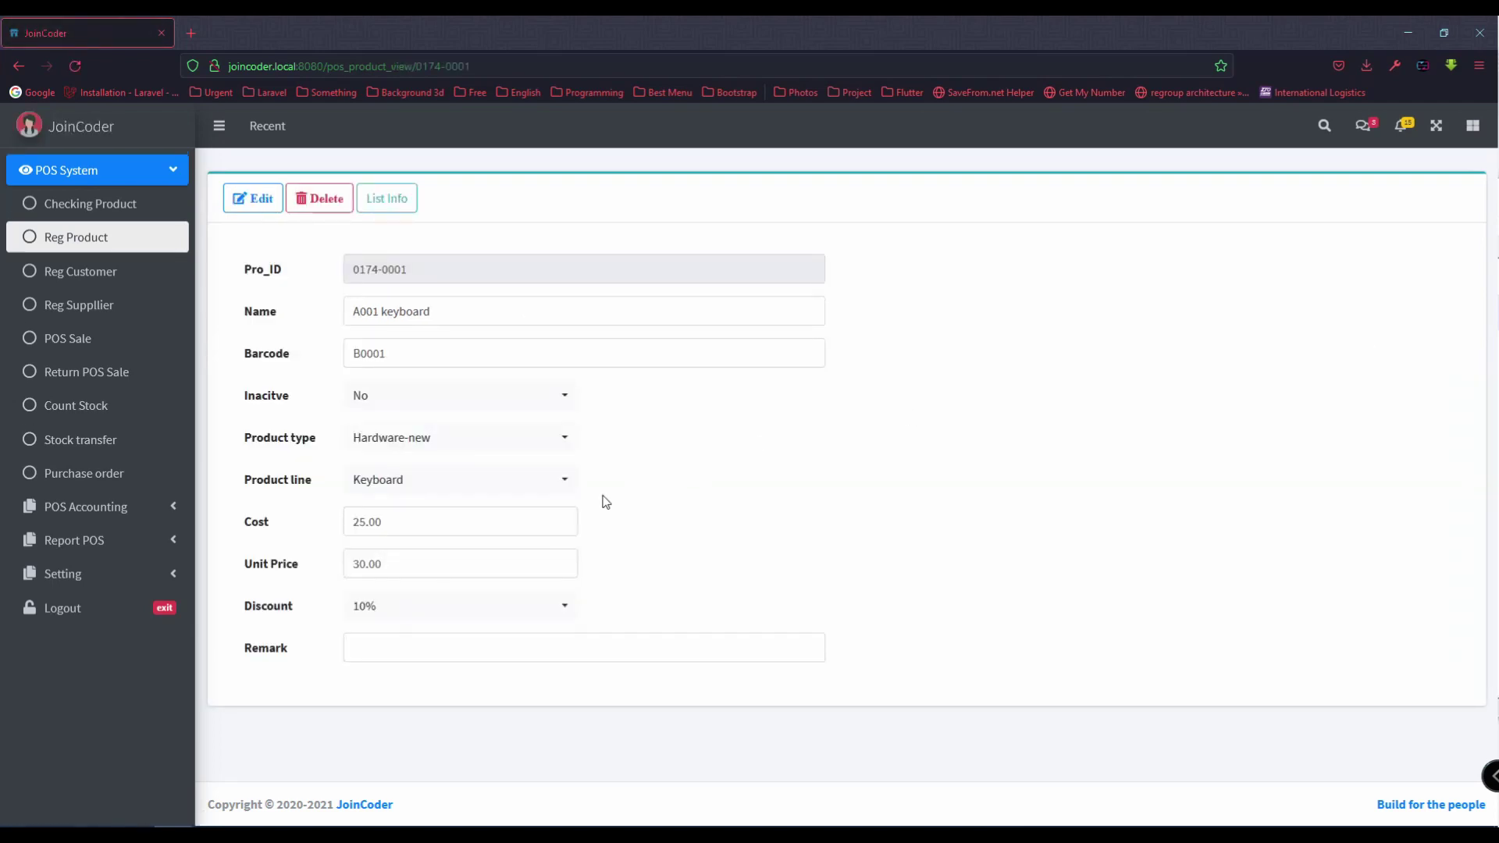
drag(409, 564, 244, 551)
text(3)
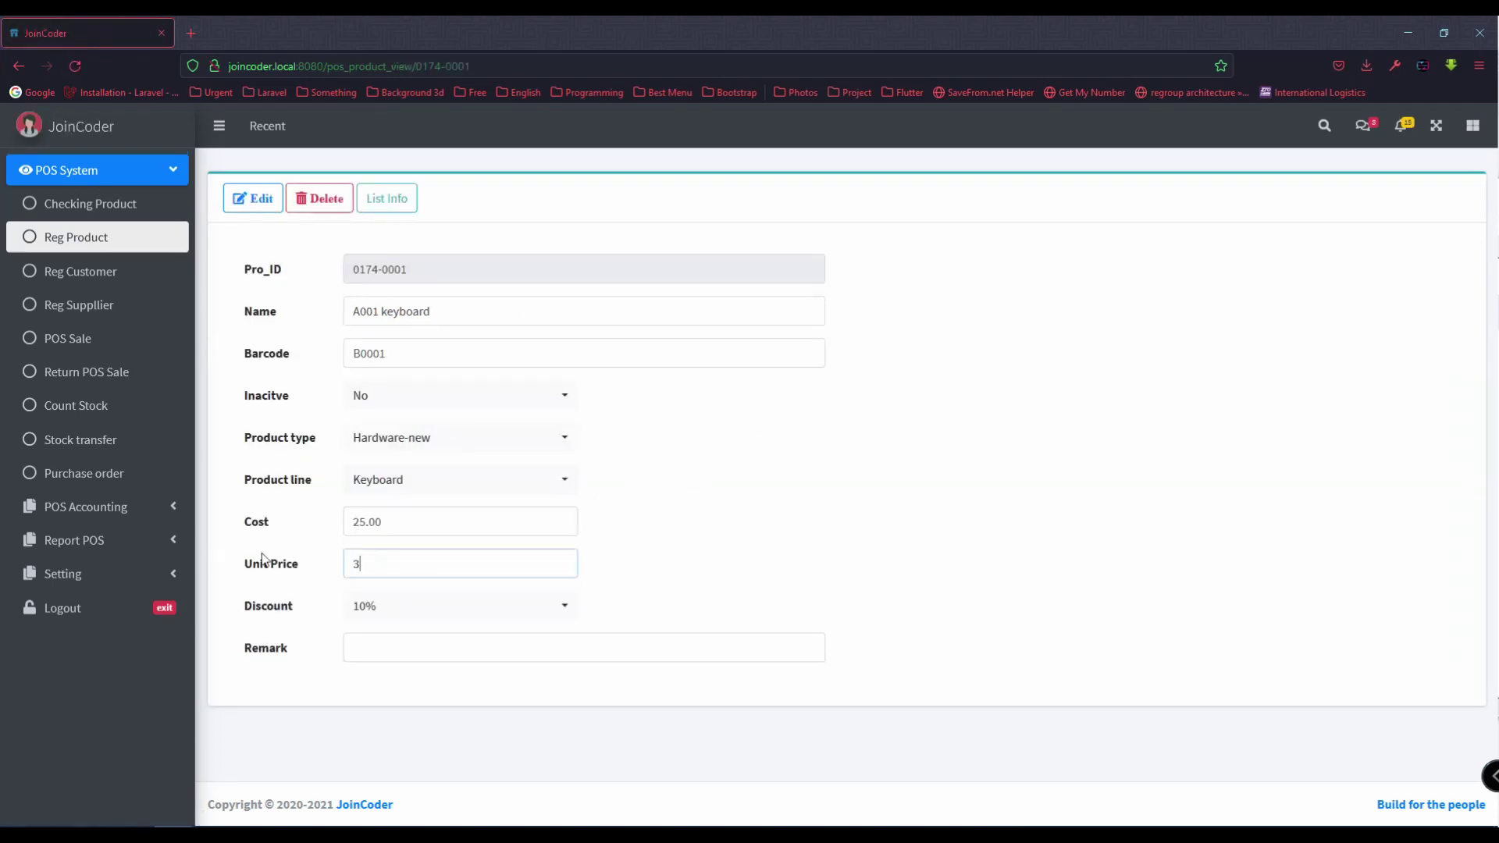
text(0)
drag(394, 556, 265, 564)
text(33)
click(252, 198)
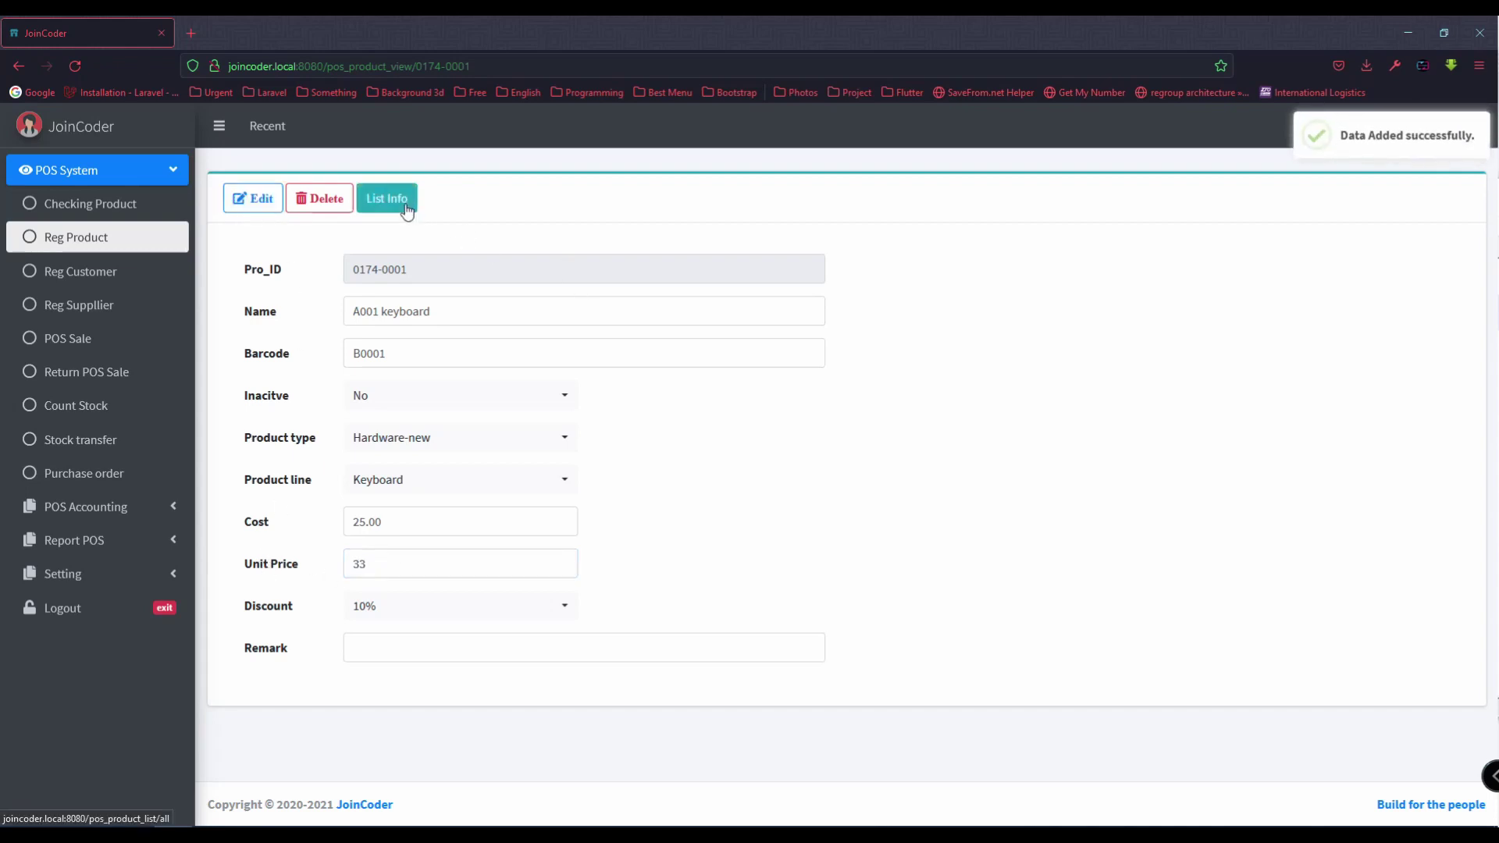
click(405, 203)
Step: Start a new product marked not inactive, named Mouse M0001 with barcode B0002
click(242, 198)
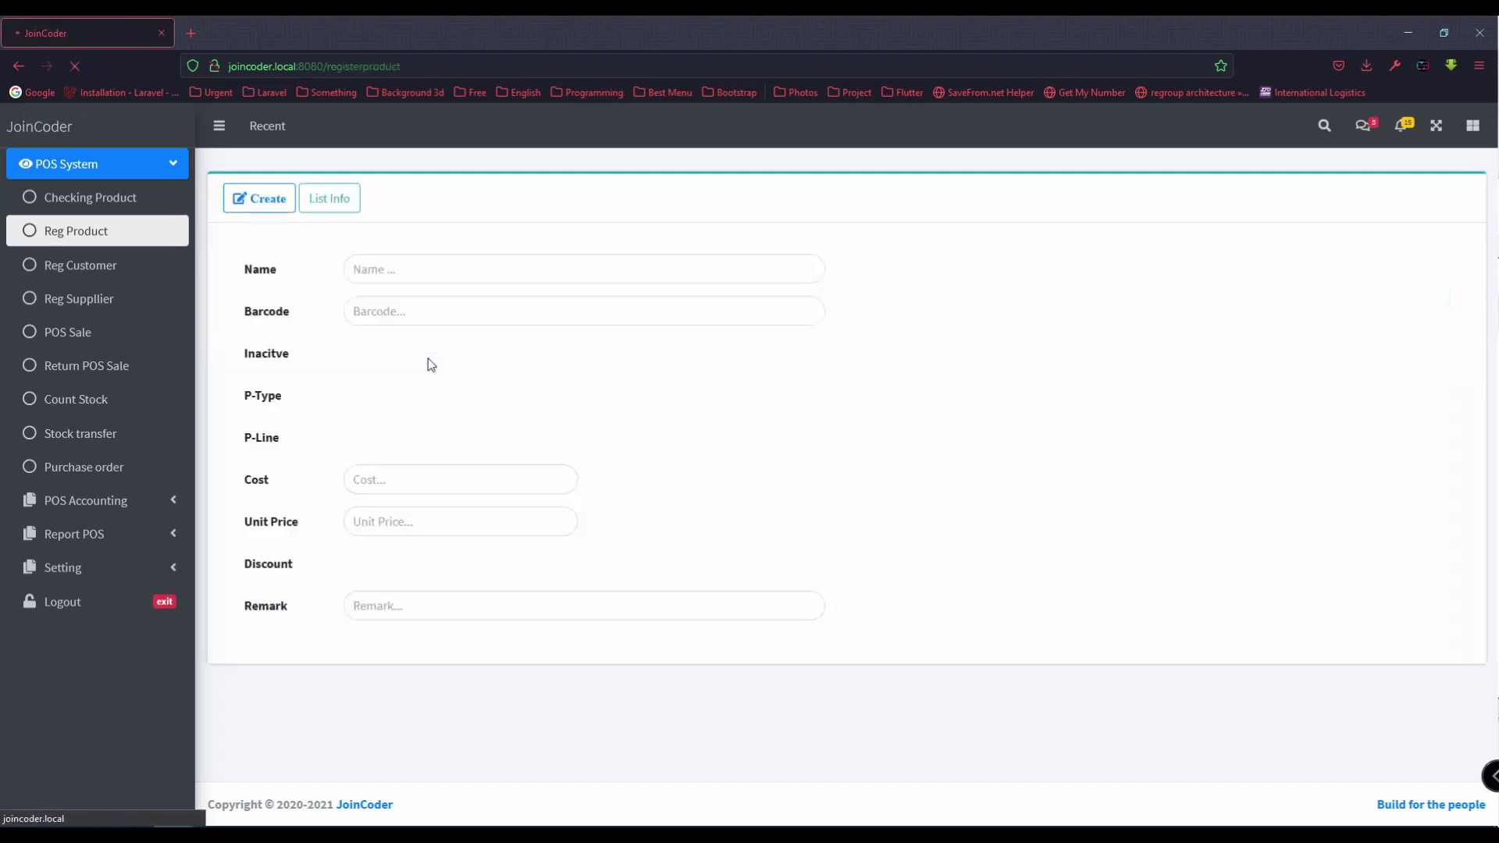
click(419, 357)
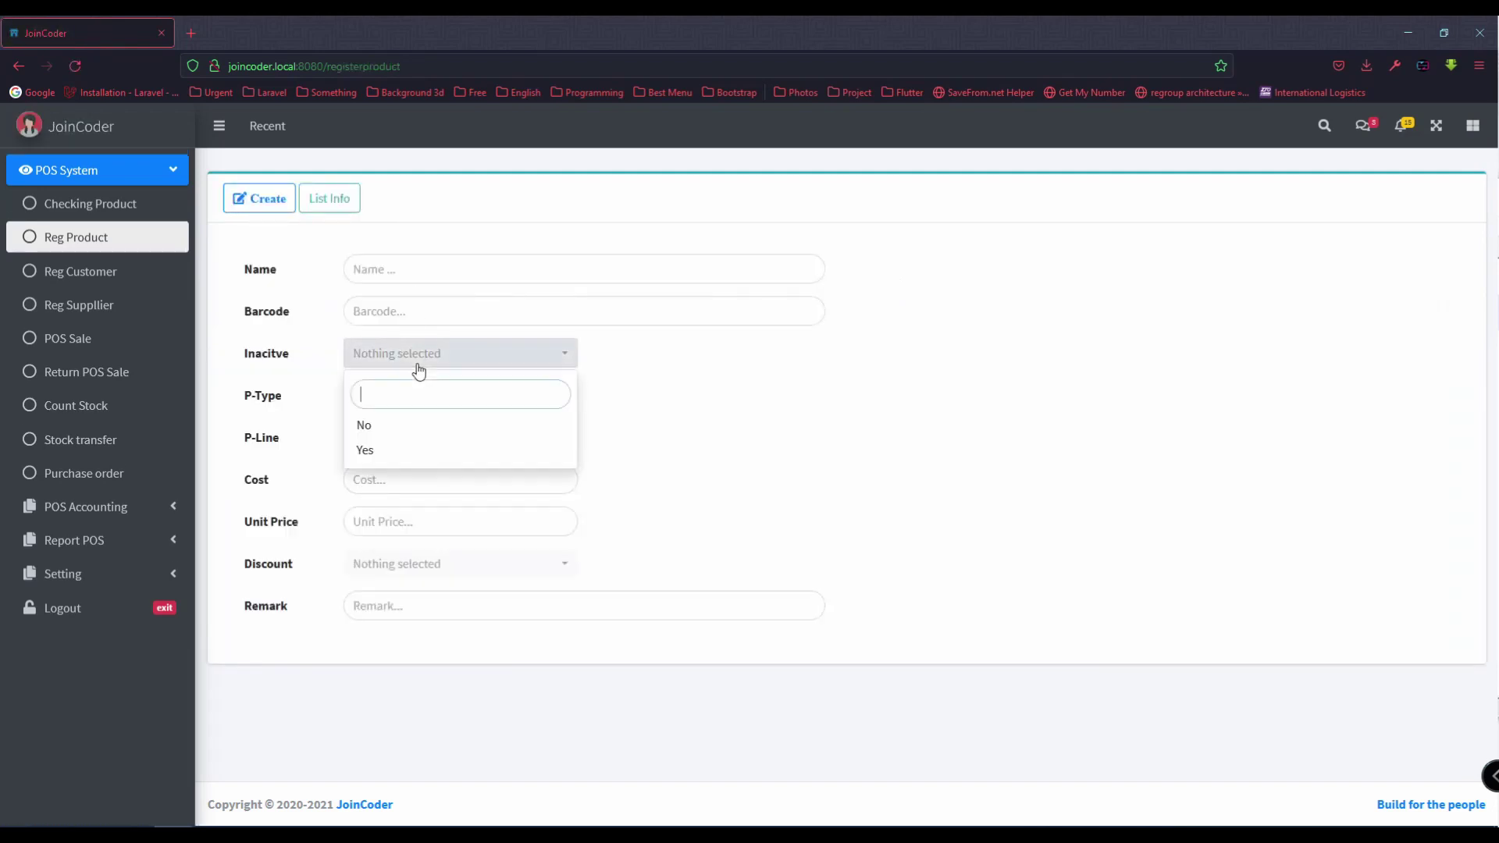
click(404, 427)
click(409, 279)
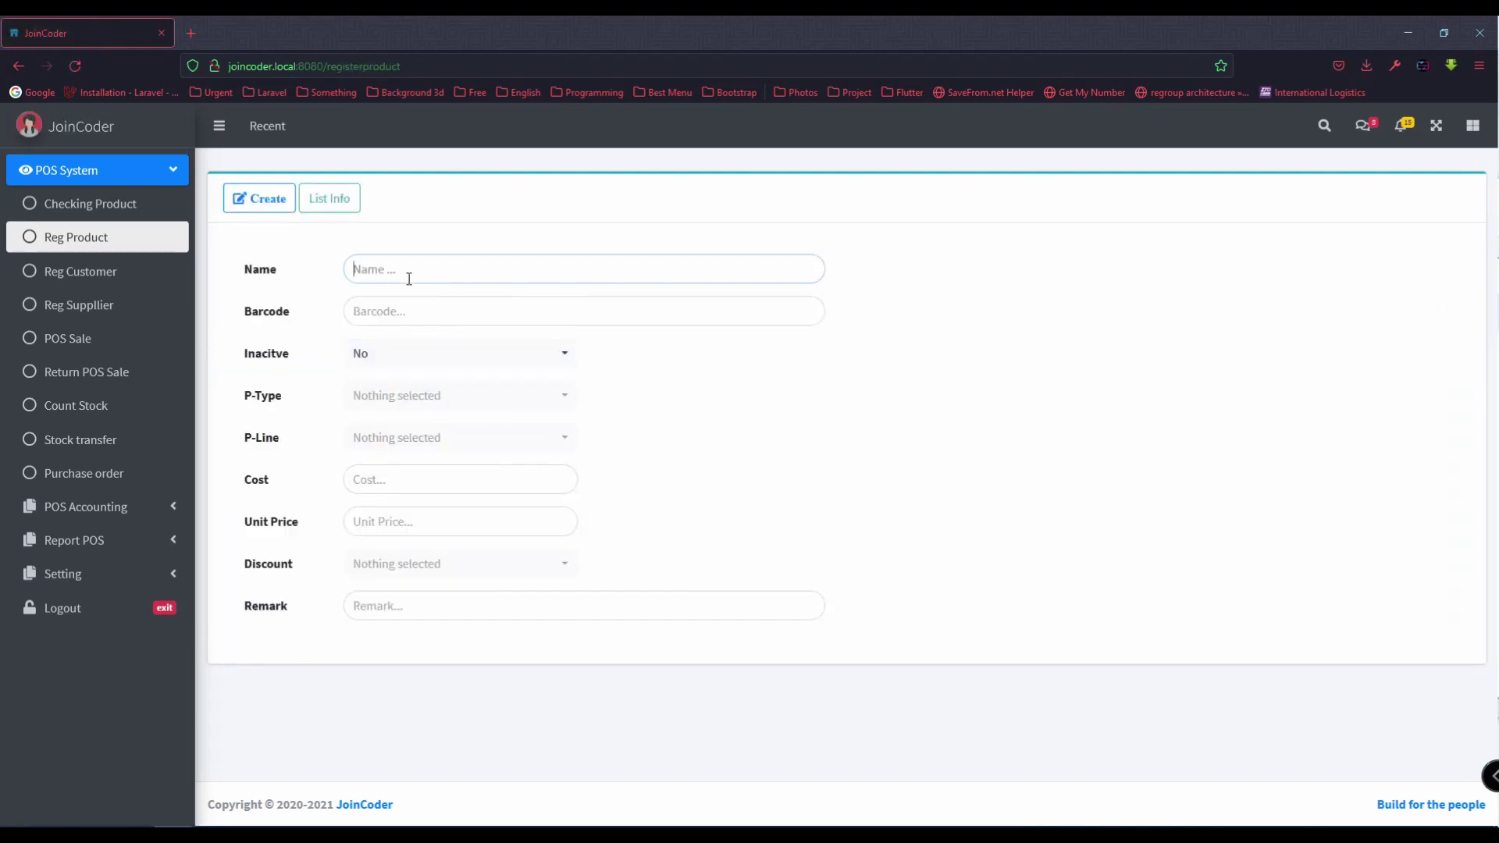
text(Mouse M0001)
click(423, 316)
text(B0002)
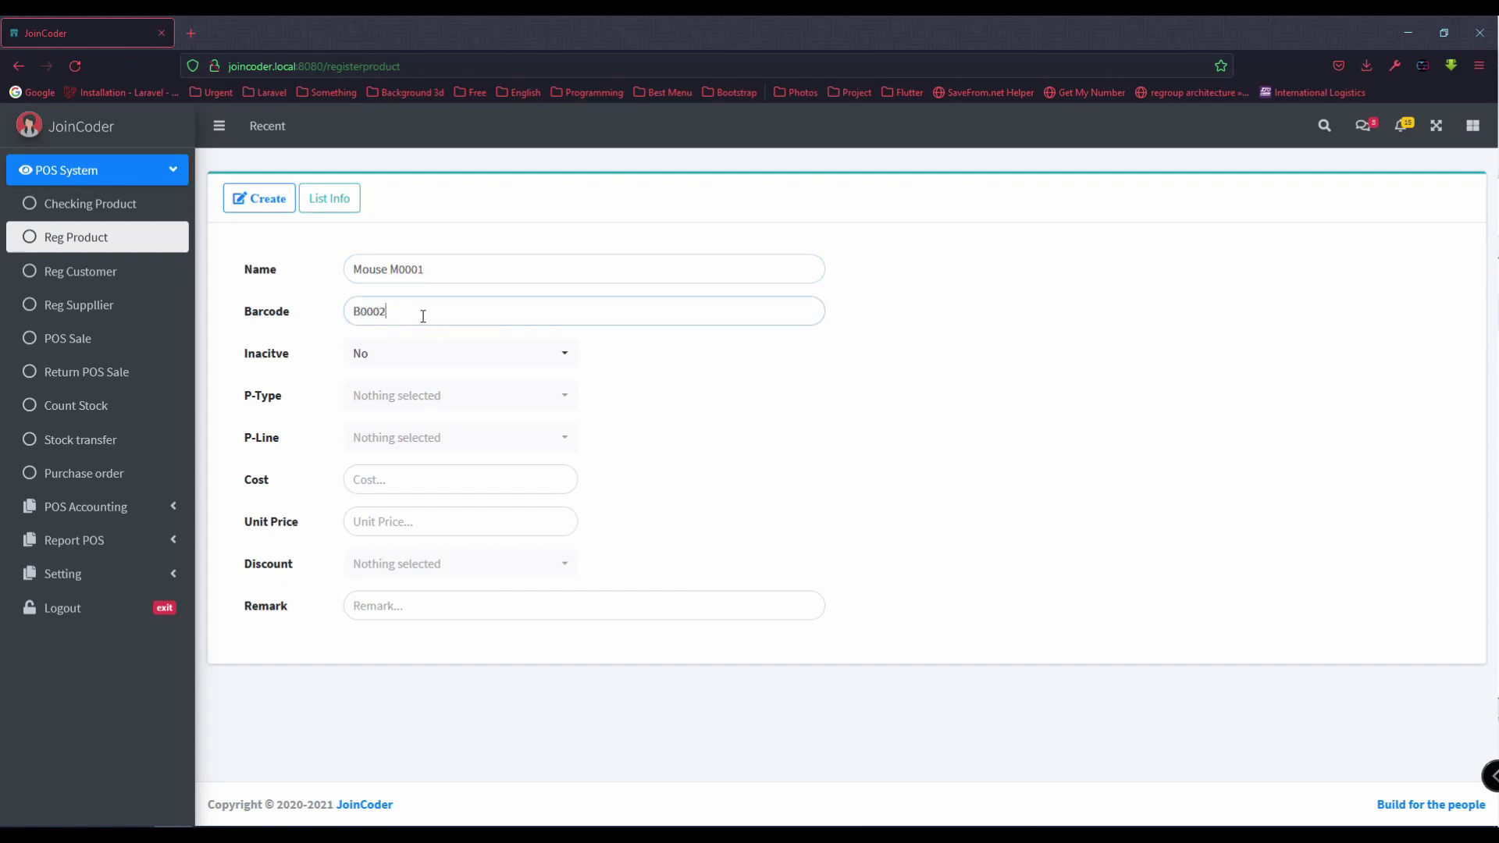
Step: Set type Hardware-new, line Mouse, cost 22, unit price 30 and a 05% discount
click(408, 395)
click(421, 517)
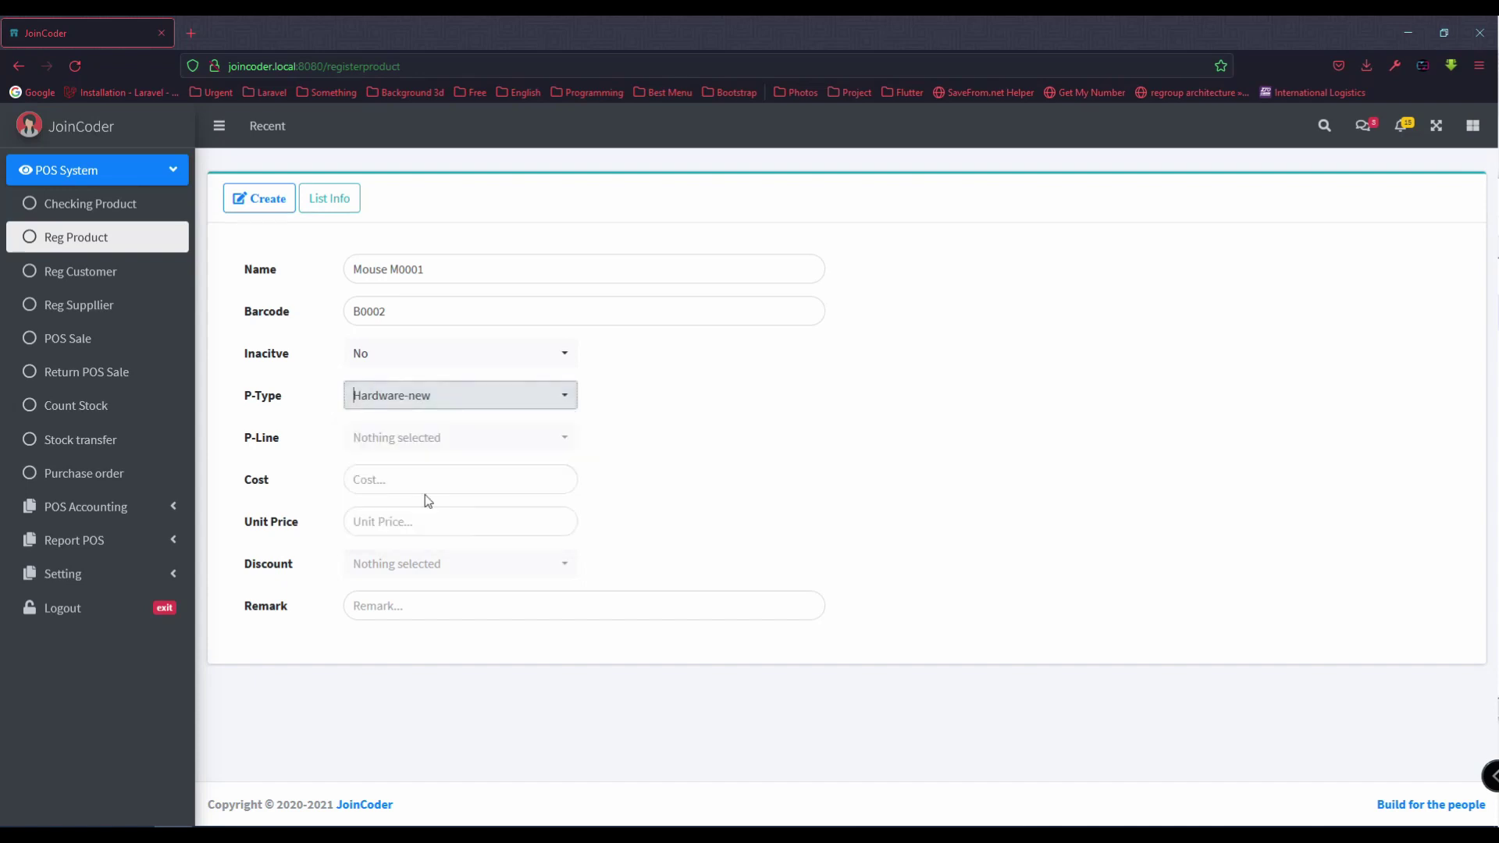
click(429, 440)
click(410, 556)
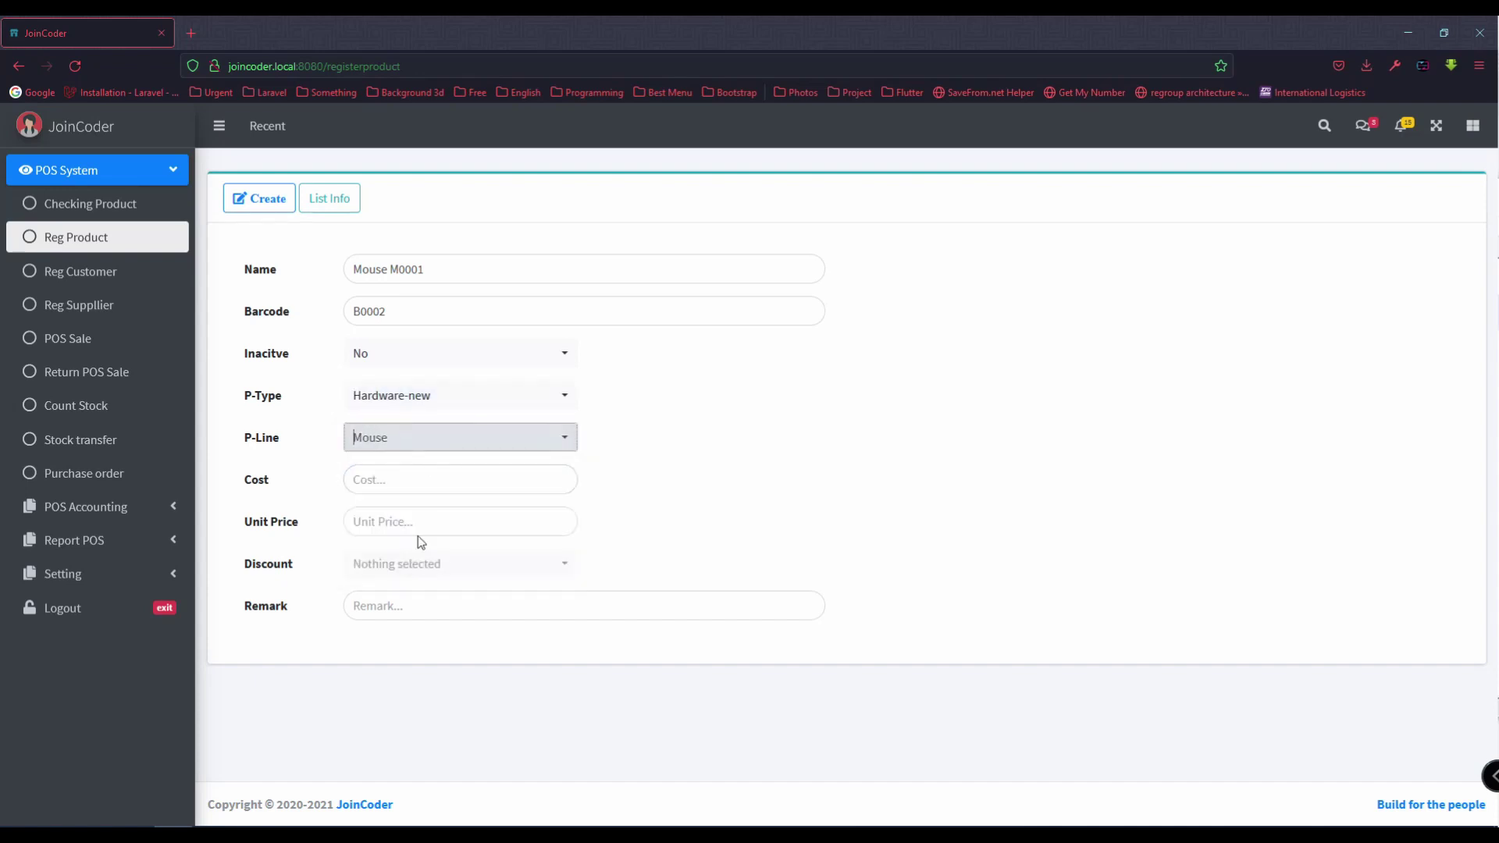
click(411, 475)
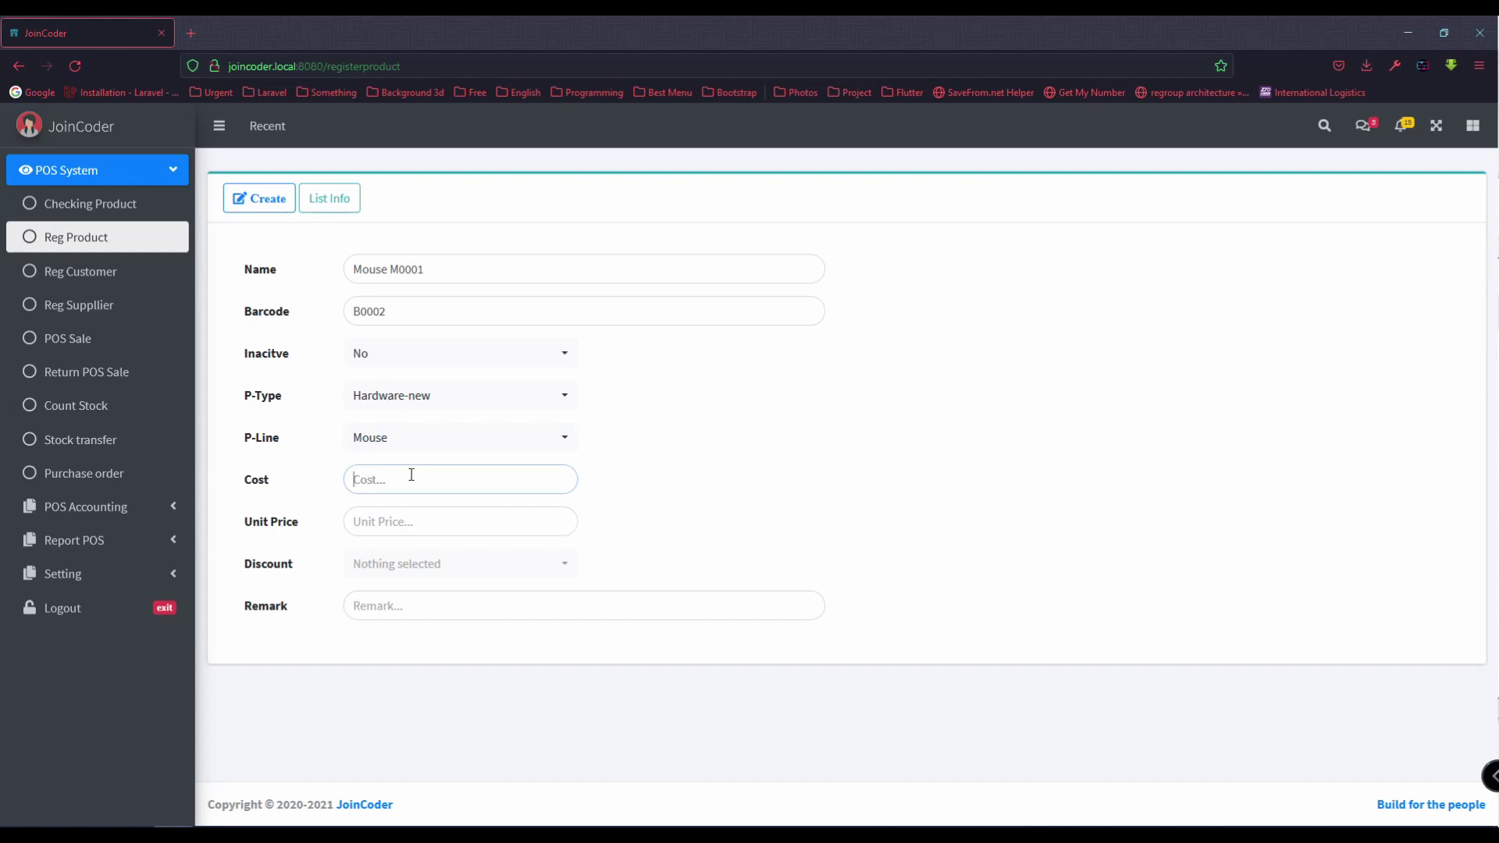
text(22)
click(417, 514)
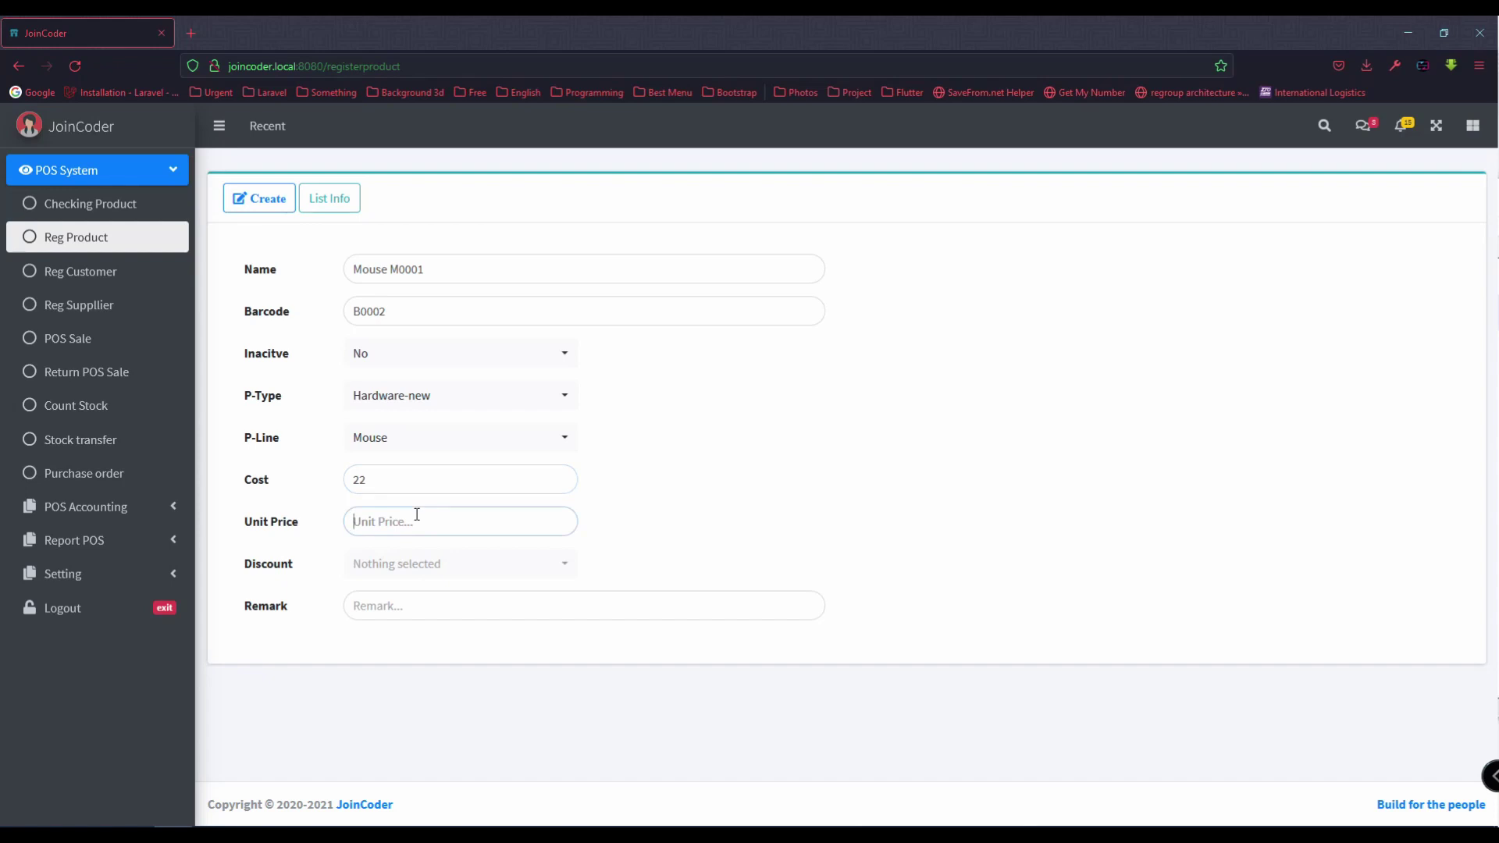
text(30)
click(423, 548)
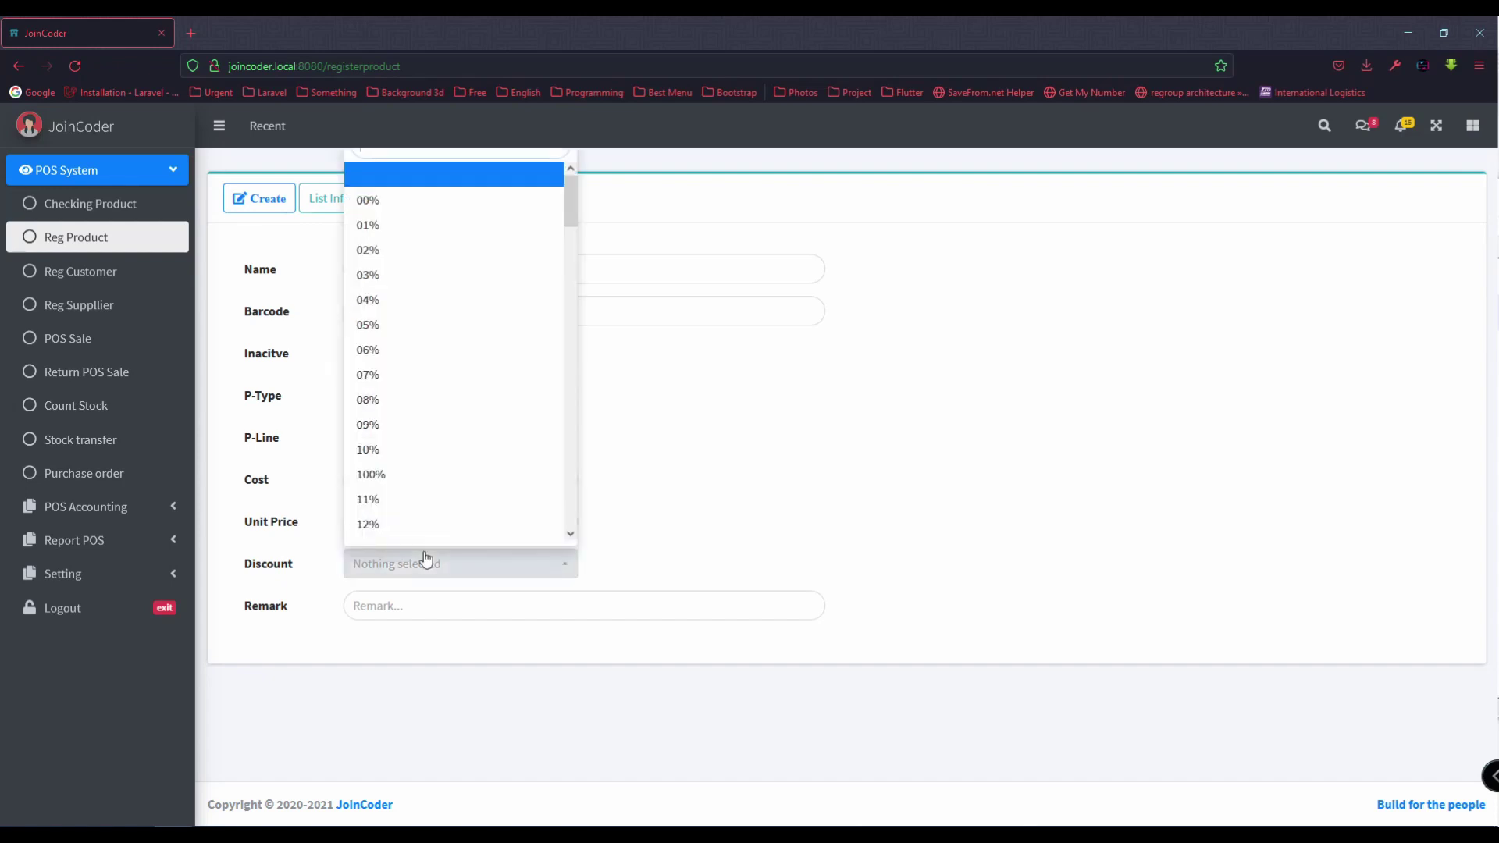
scroll(402, 520, down, 3)
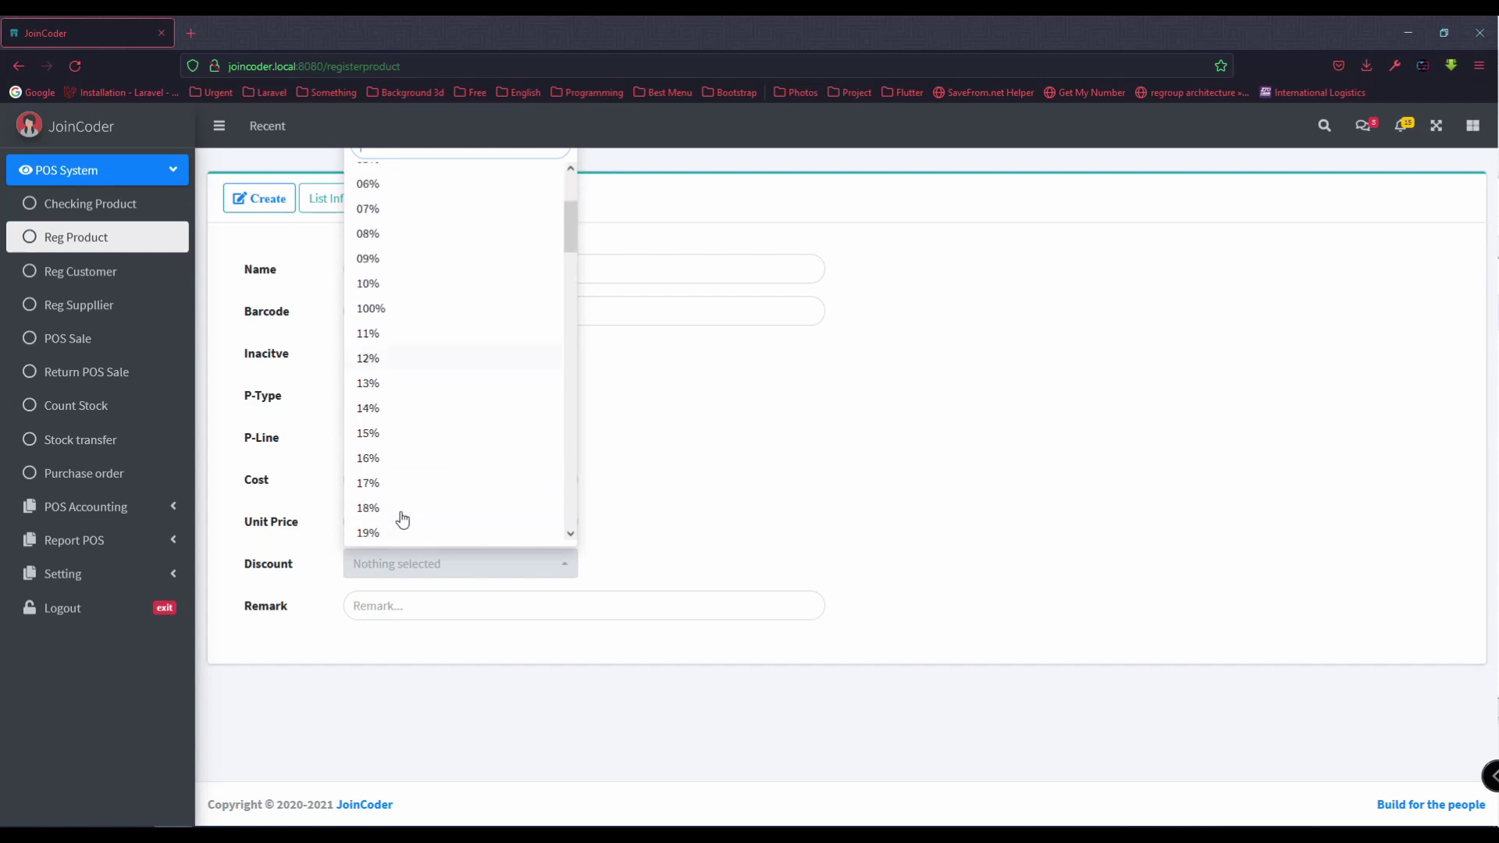
scroll(403, 468, up, 3)
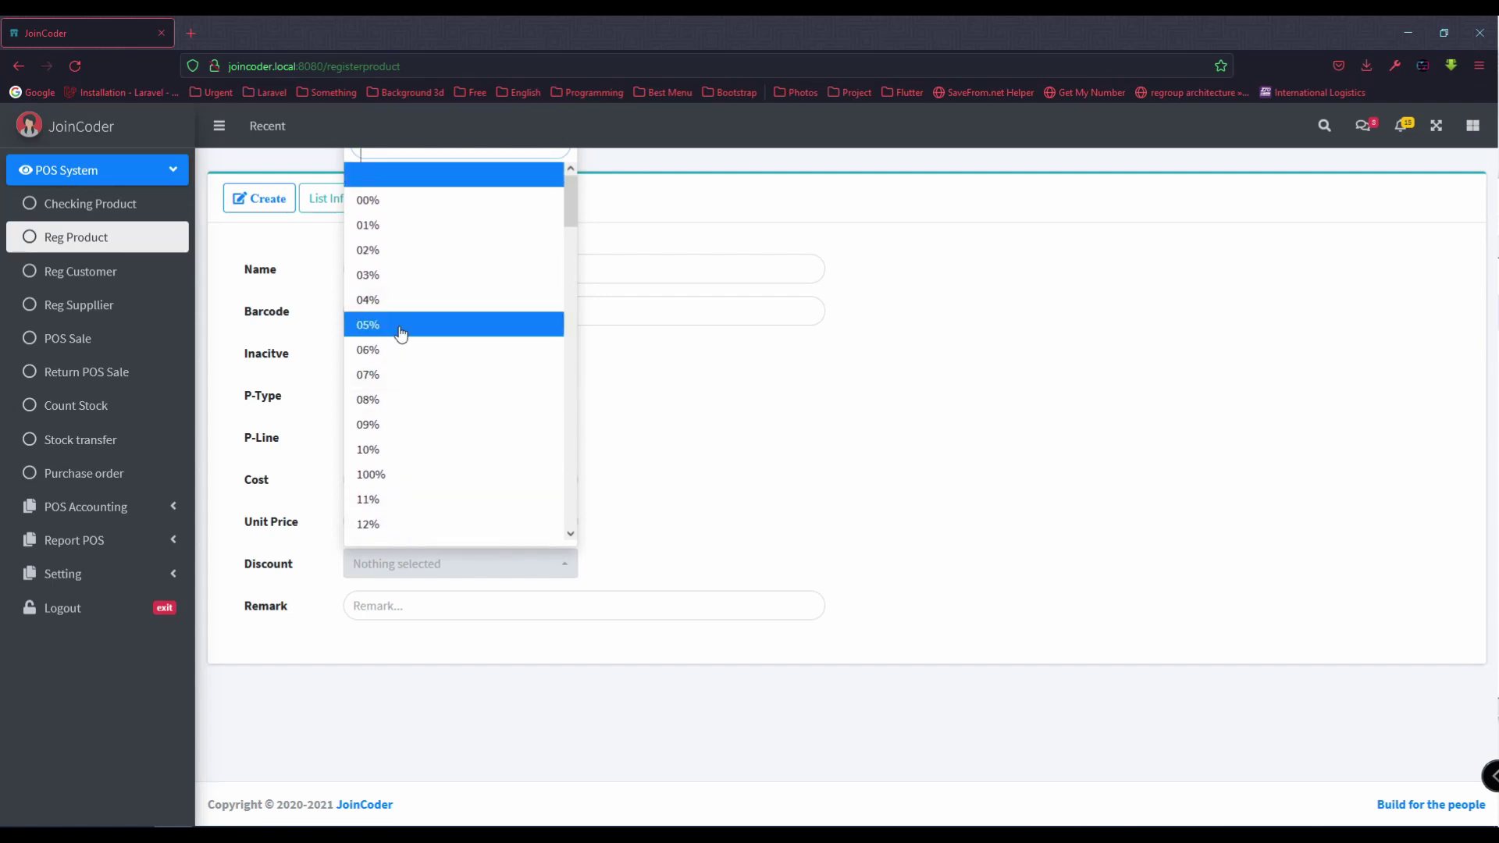
click(398, 344)
Step: Save Mouse M0001, highlight 'Register Customer' in the Notepad++ to-do list, then open Reg Customer
click(267, 201)
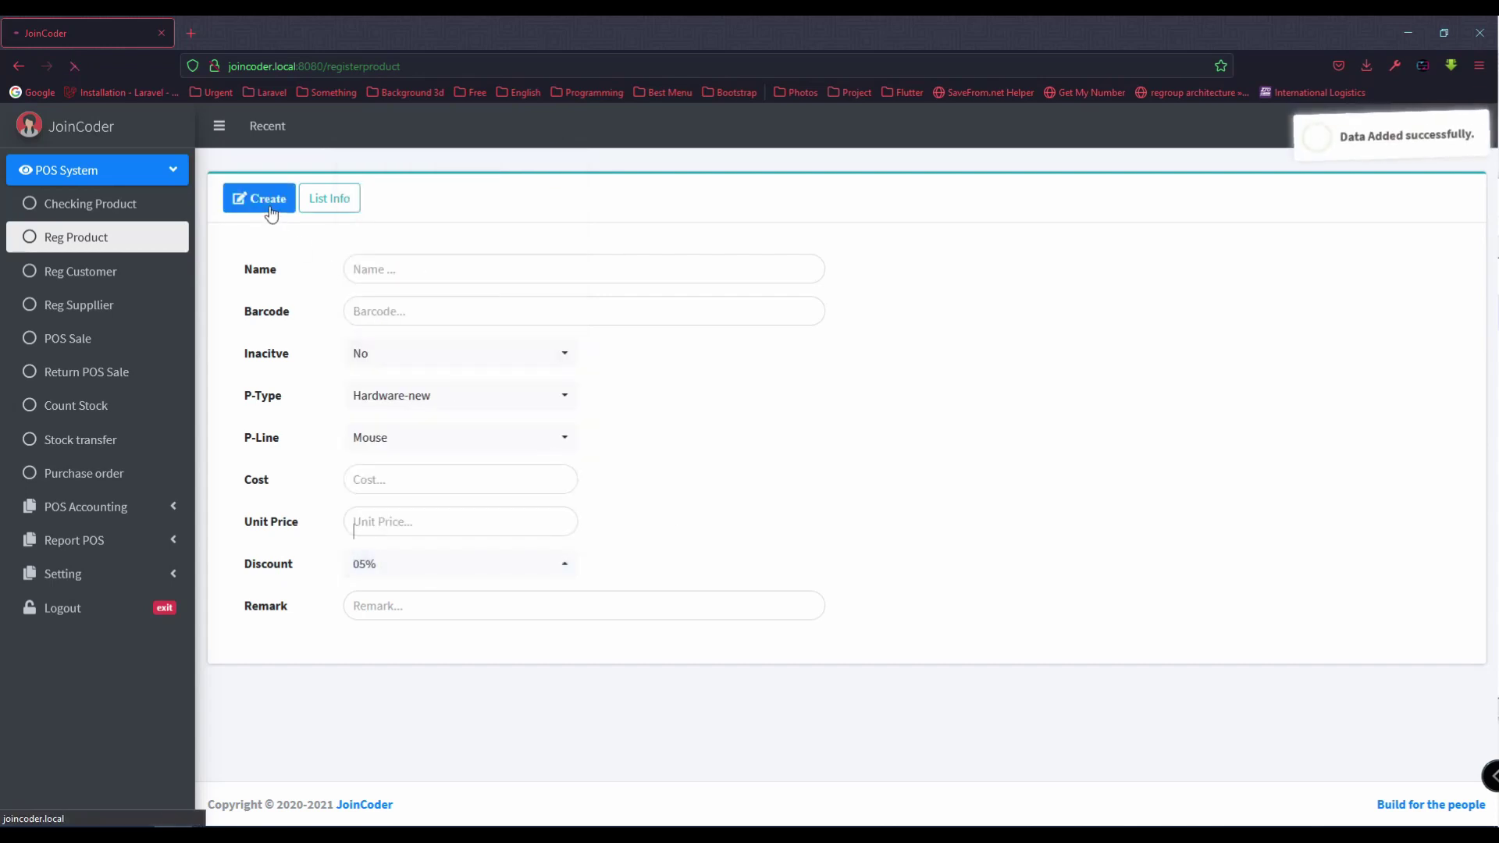
key(alt+Tab)
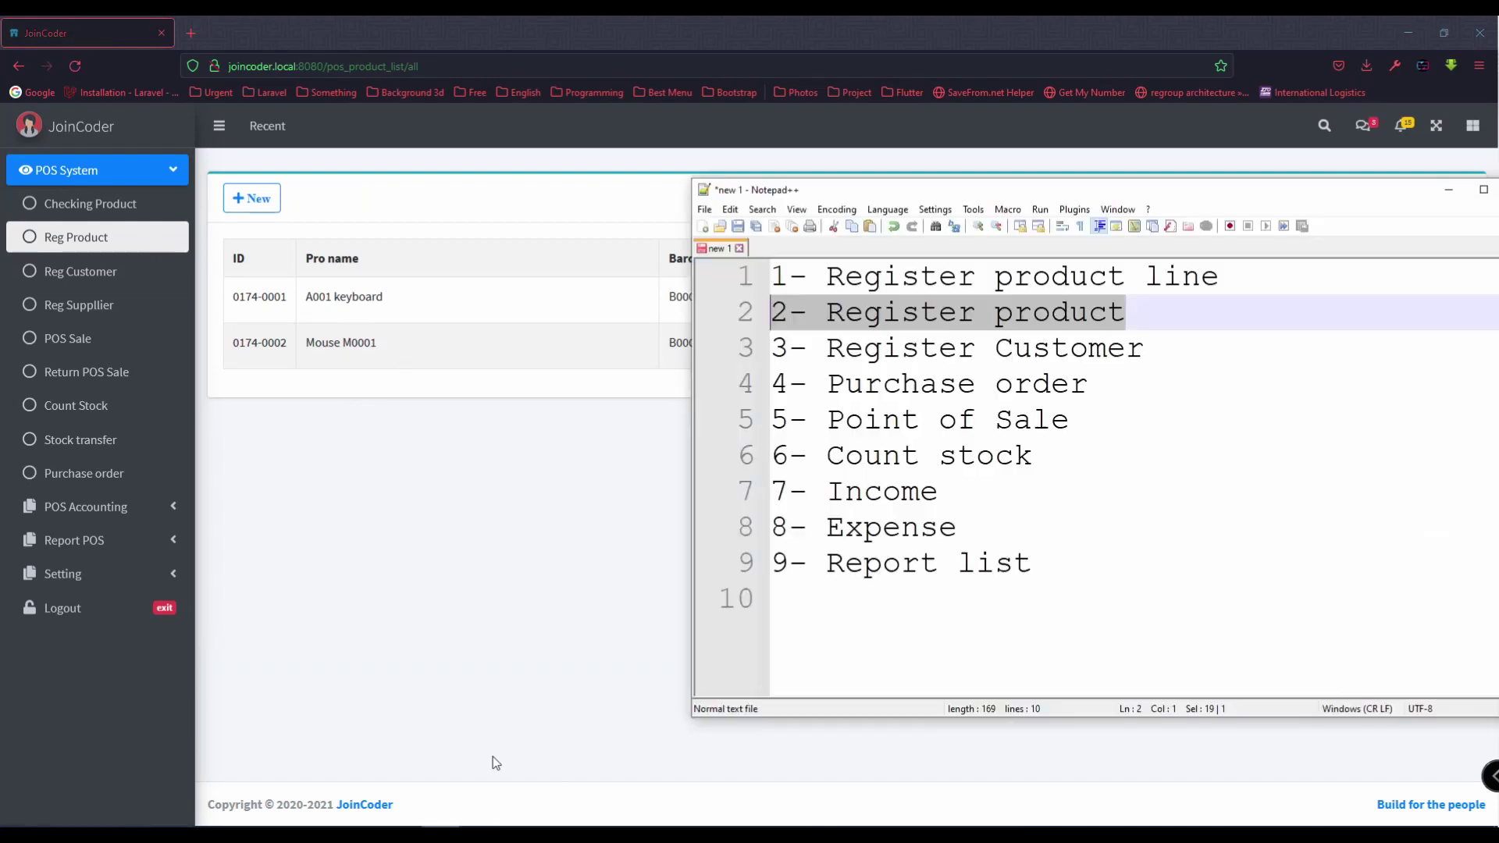
drag(1144, 349, 733, 349)
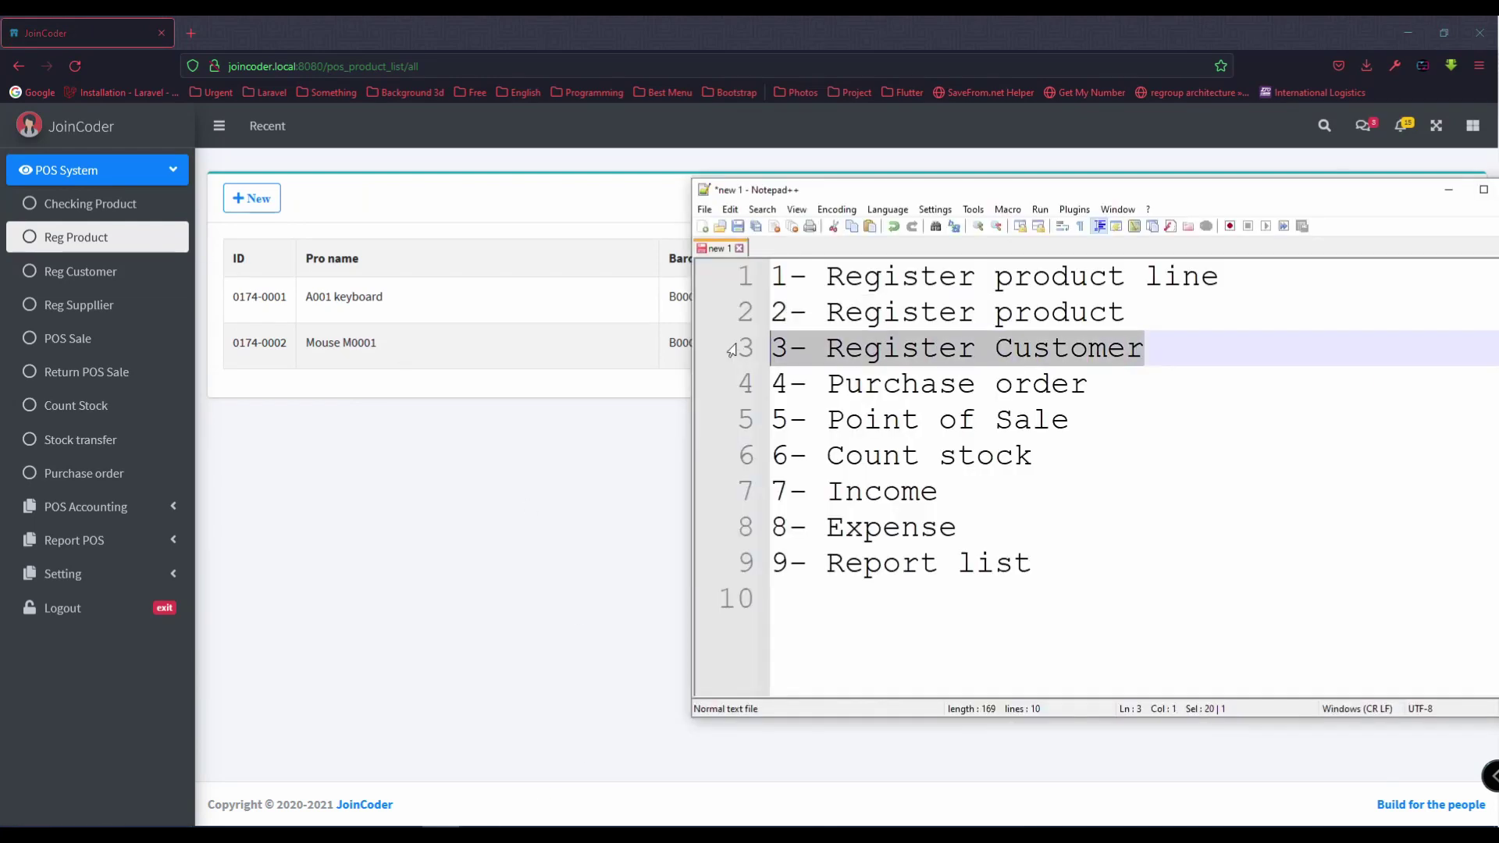
drag(1106, 386, 773, 388)
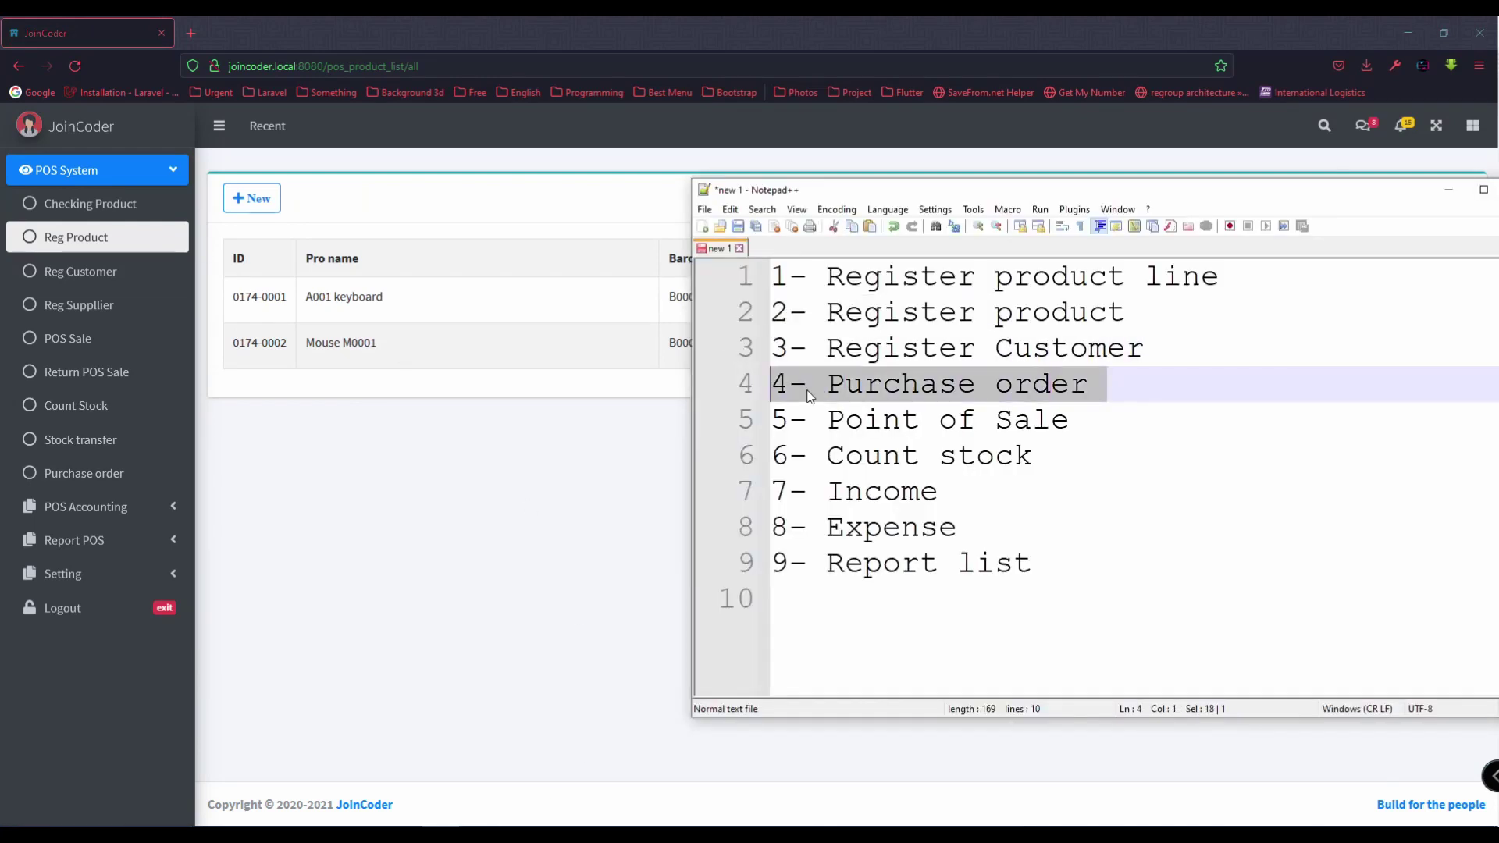
drag(1145, 349, 772, 349)
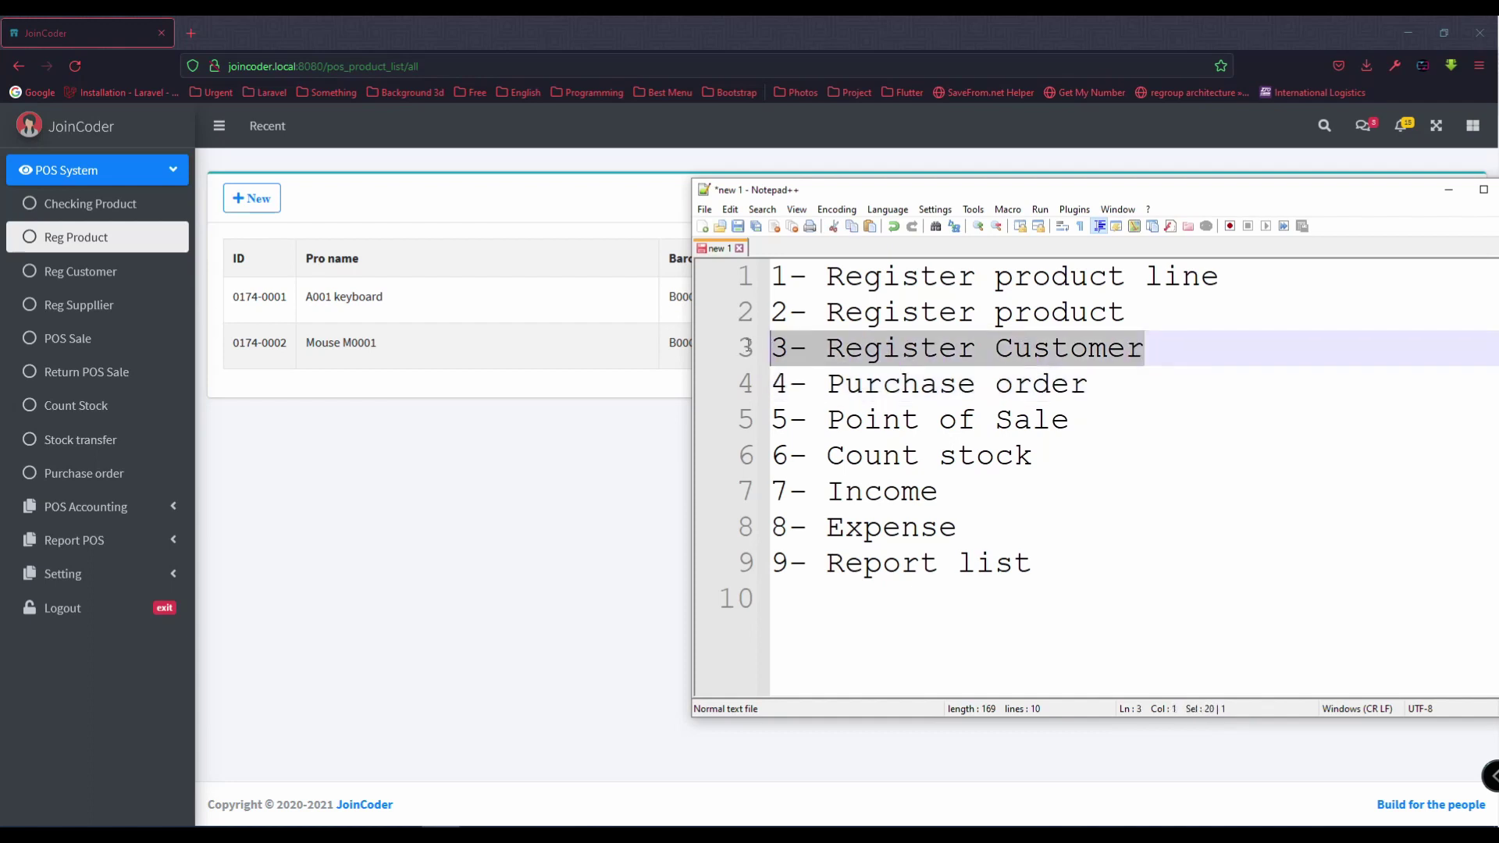
click(137, 271)
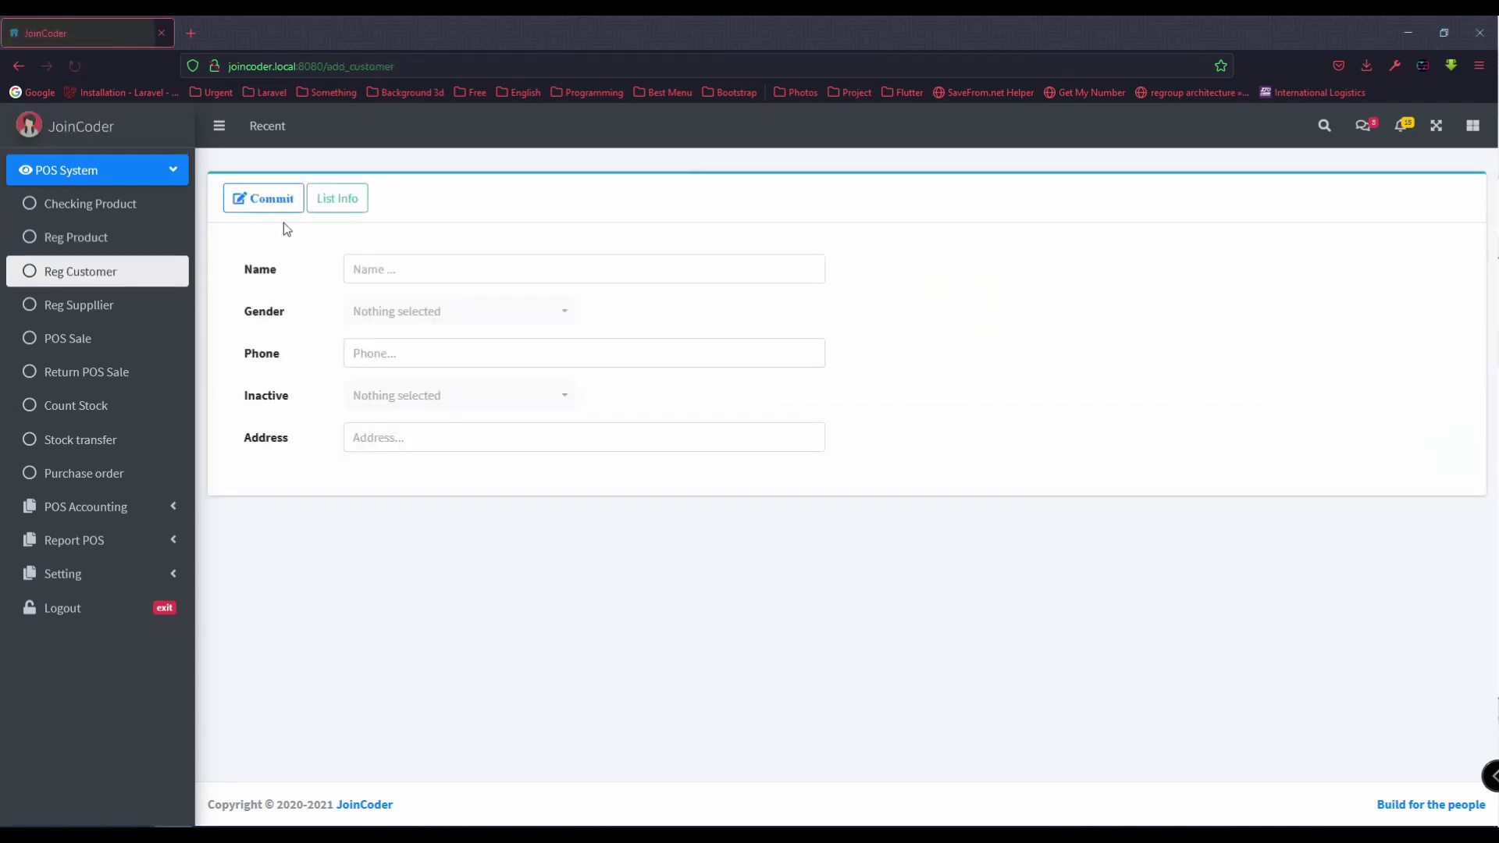
Step: Enter a new customer named General, gender Male, phone N/A, not inactive
click(351, 211)
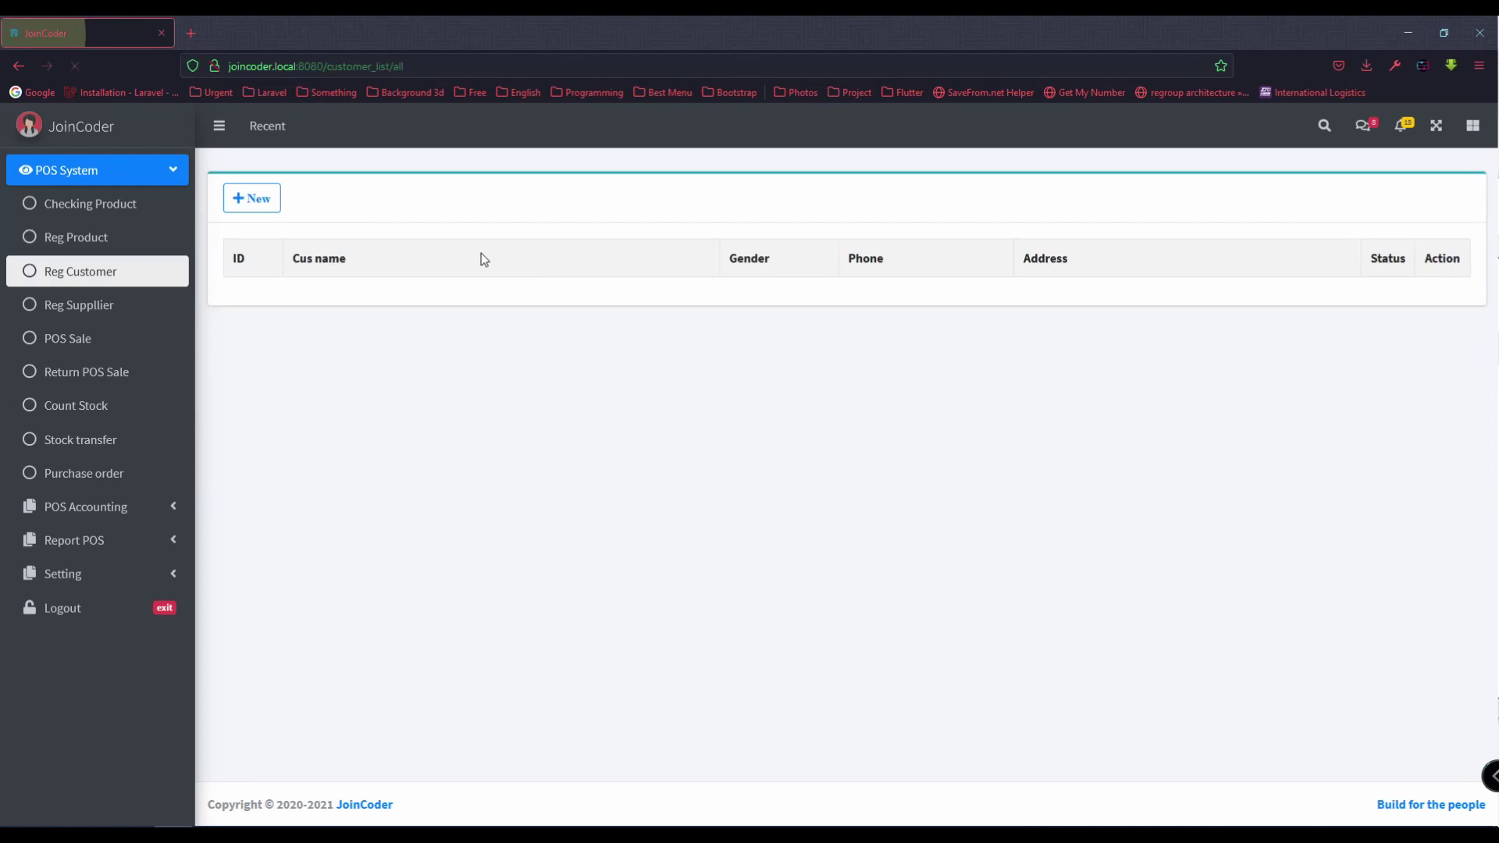
click(264, 200)
click(393, 278)
text(Ge)
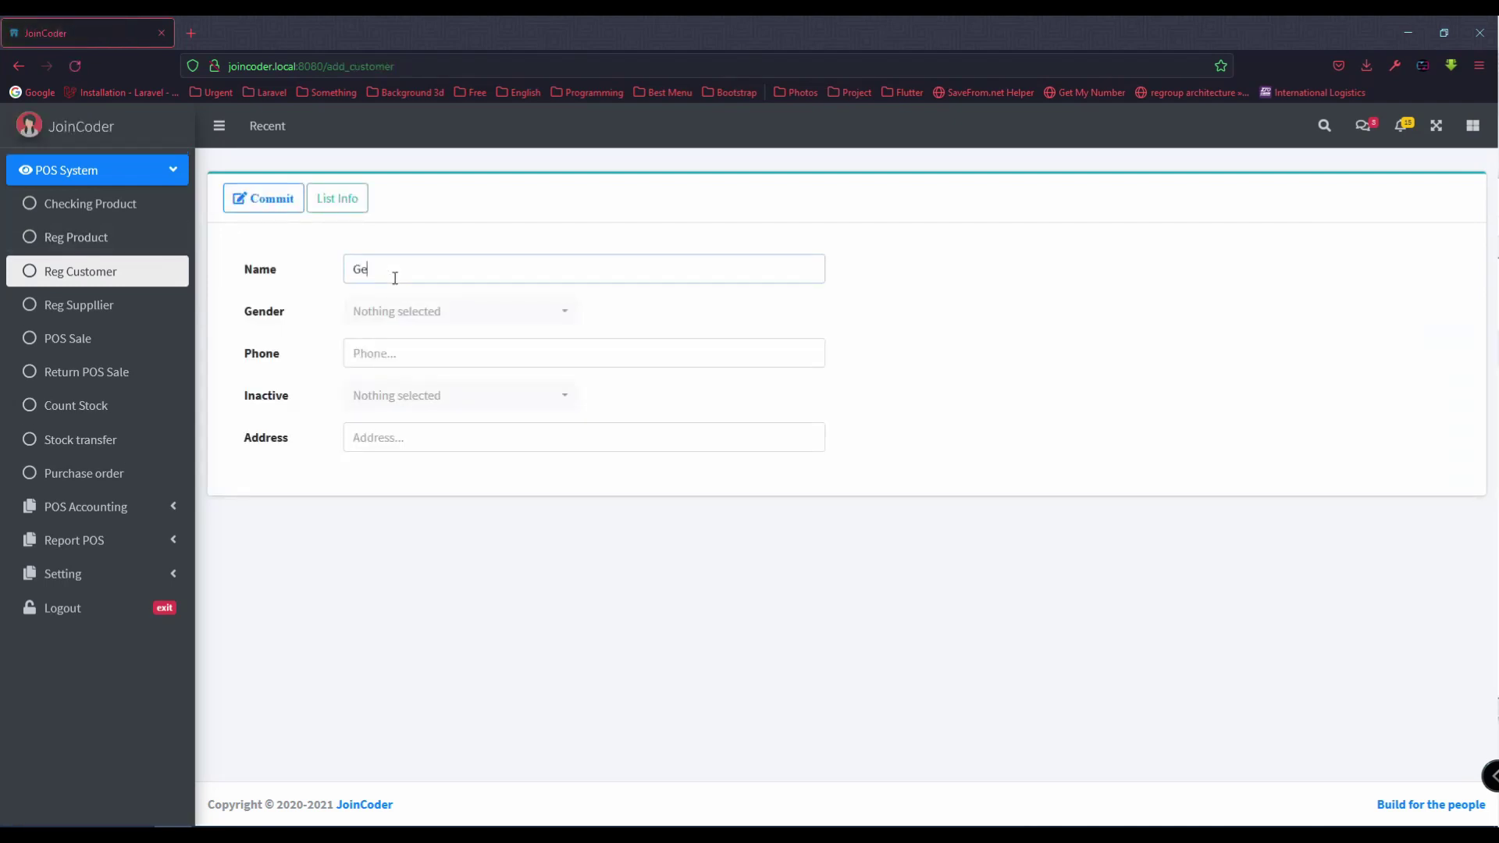
text(neral)
click(393, 301)
click(383, 382)
click(429, 357)
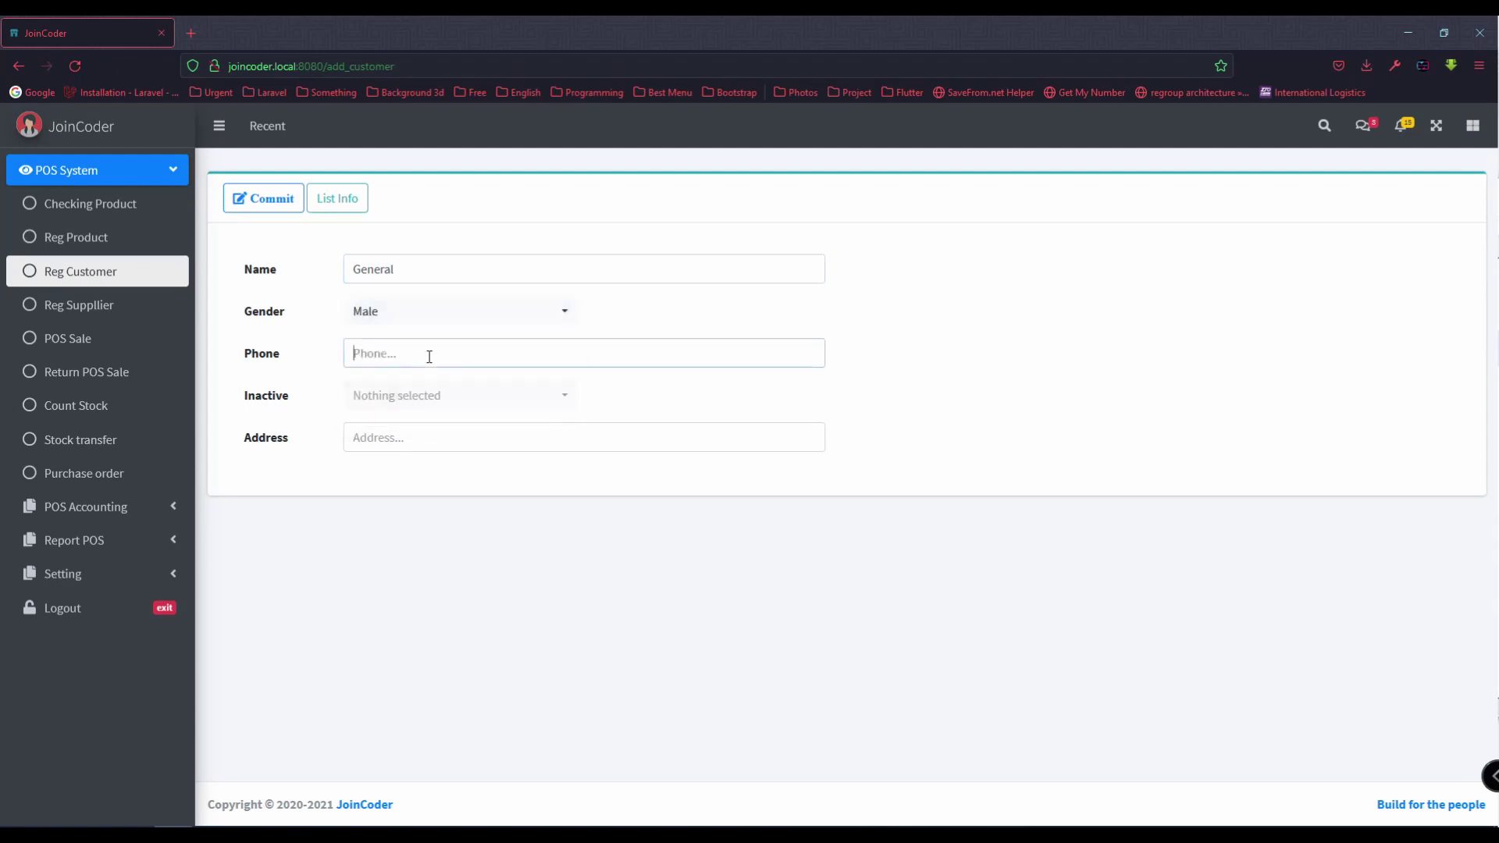
text(N/A)
click(424, 395)
click(398, 468)
Step: Fill in the customer's address, commit the record and view its saved details
click(416, 448)
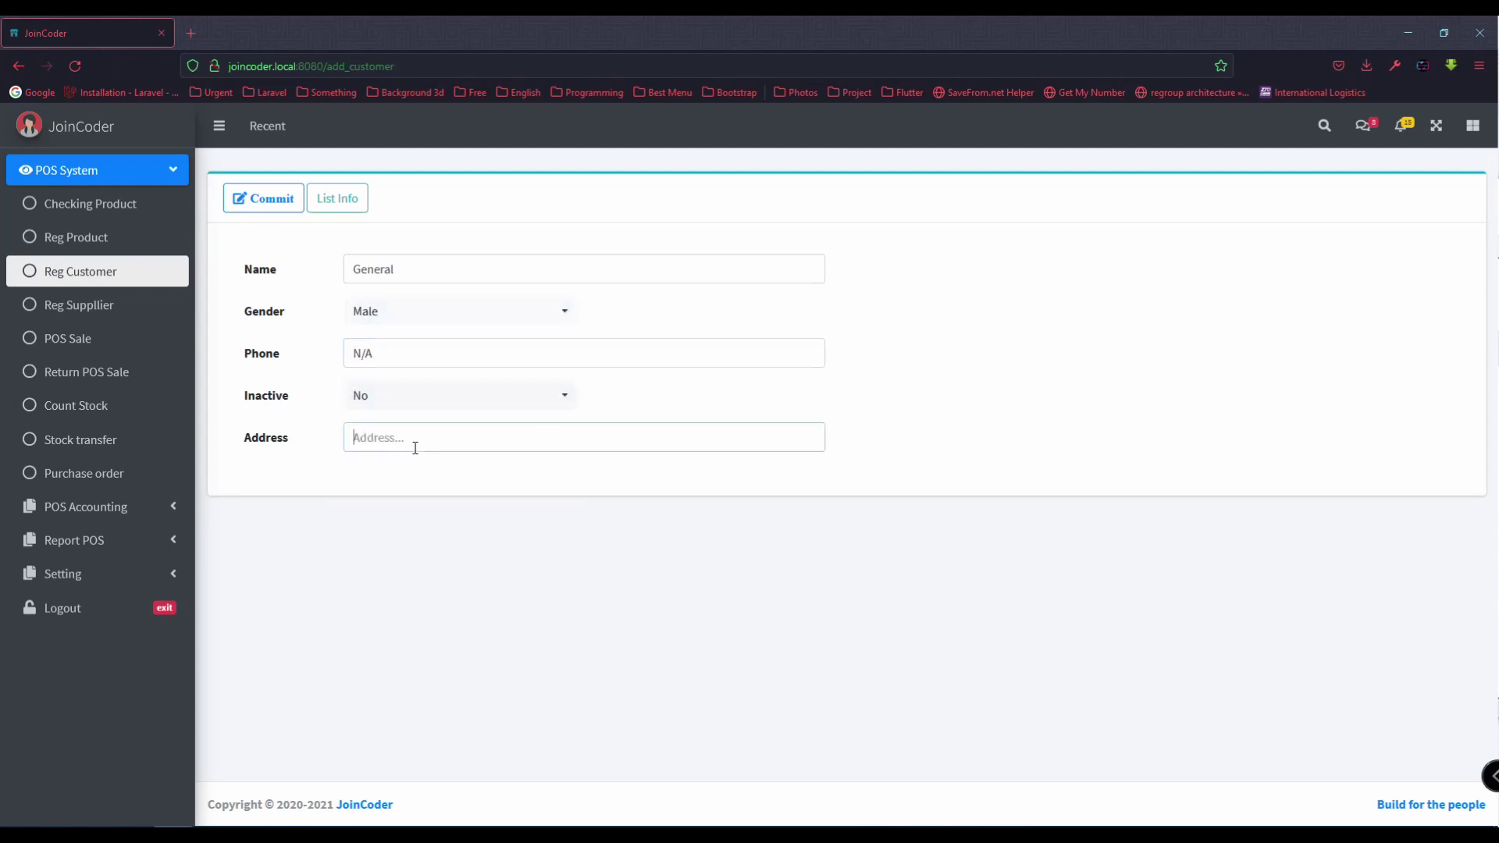
text(ST 2201 , Phnom Penh)
click(266, 200)
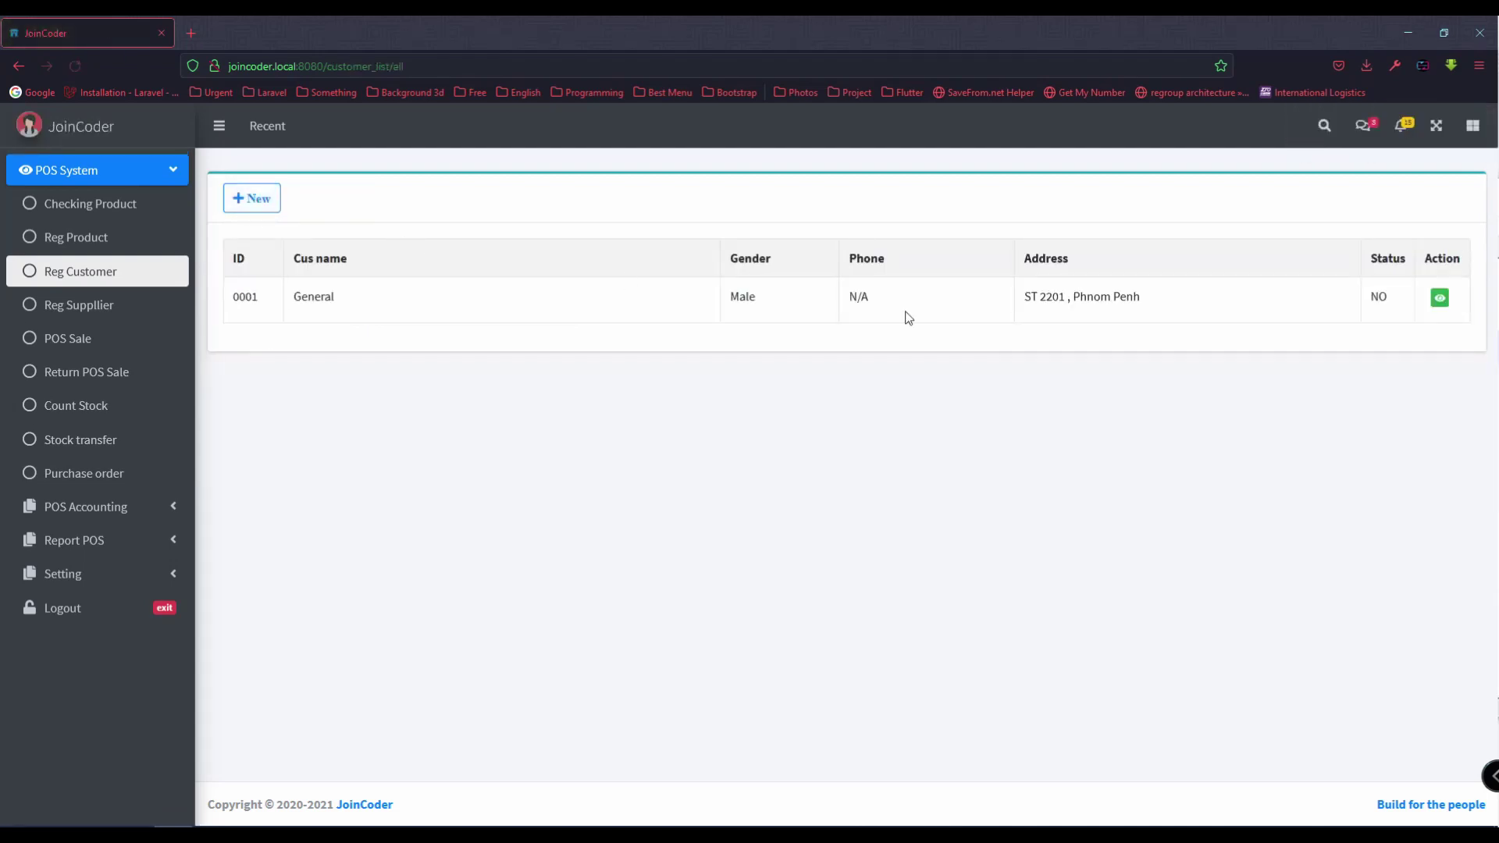
click(1441, 307)
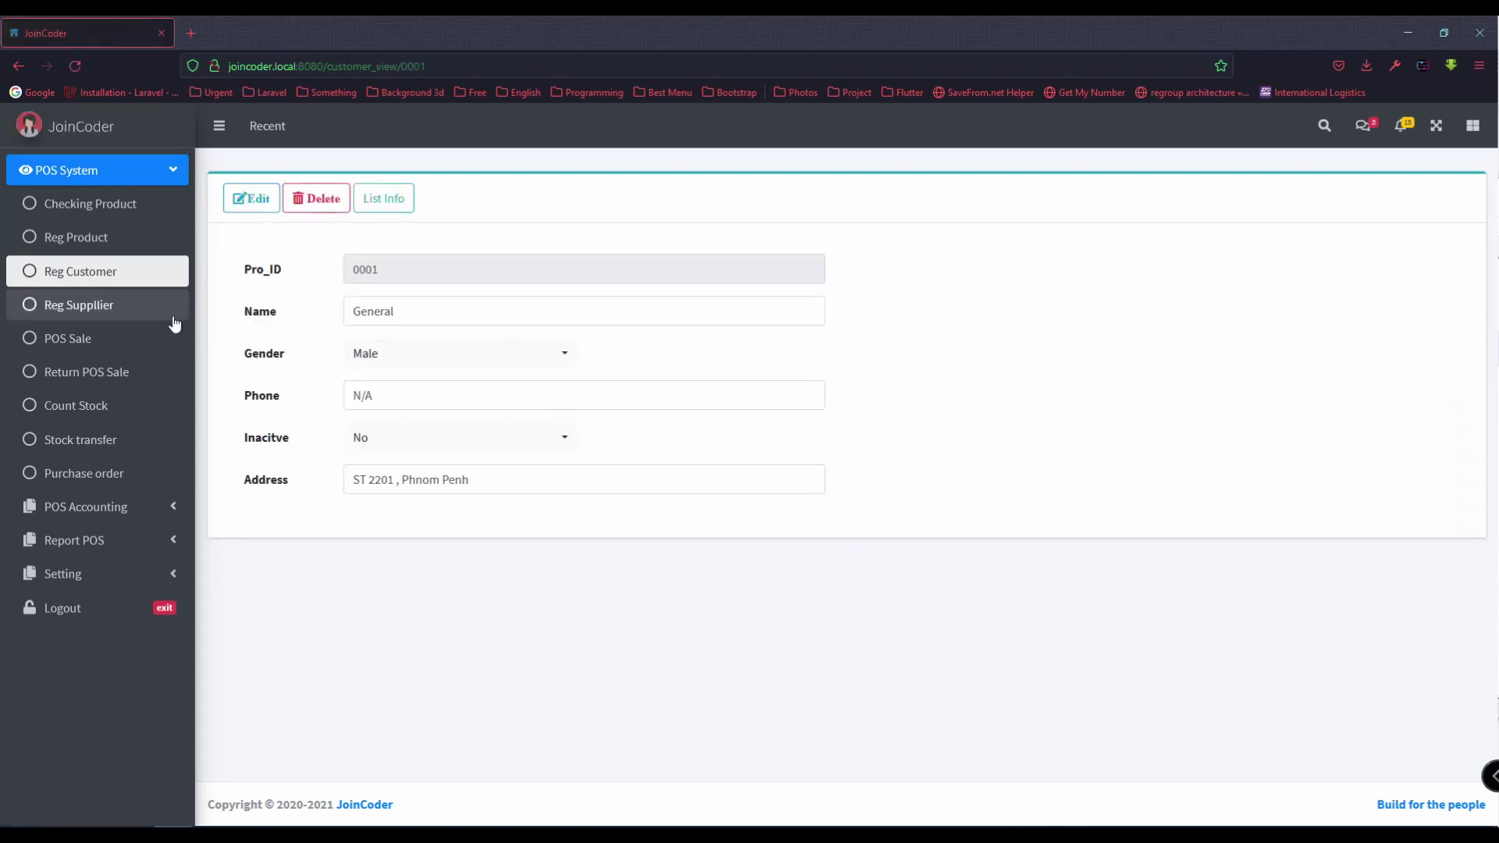
click(148, 281)
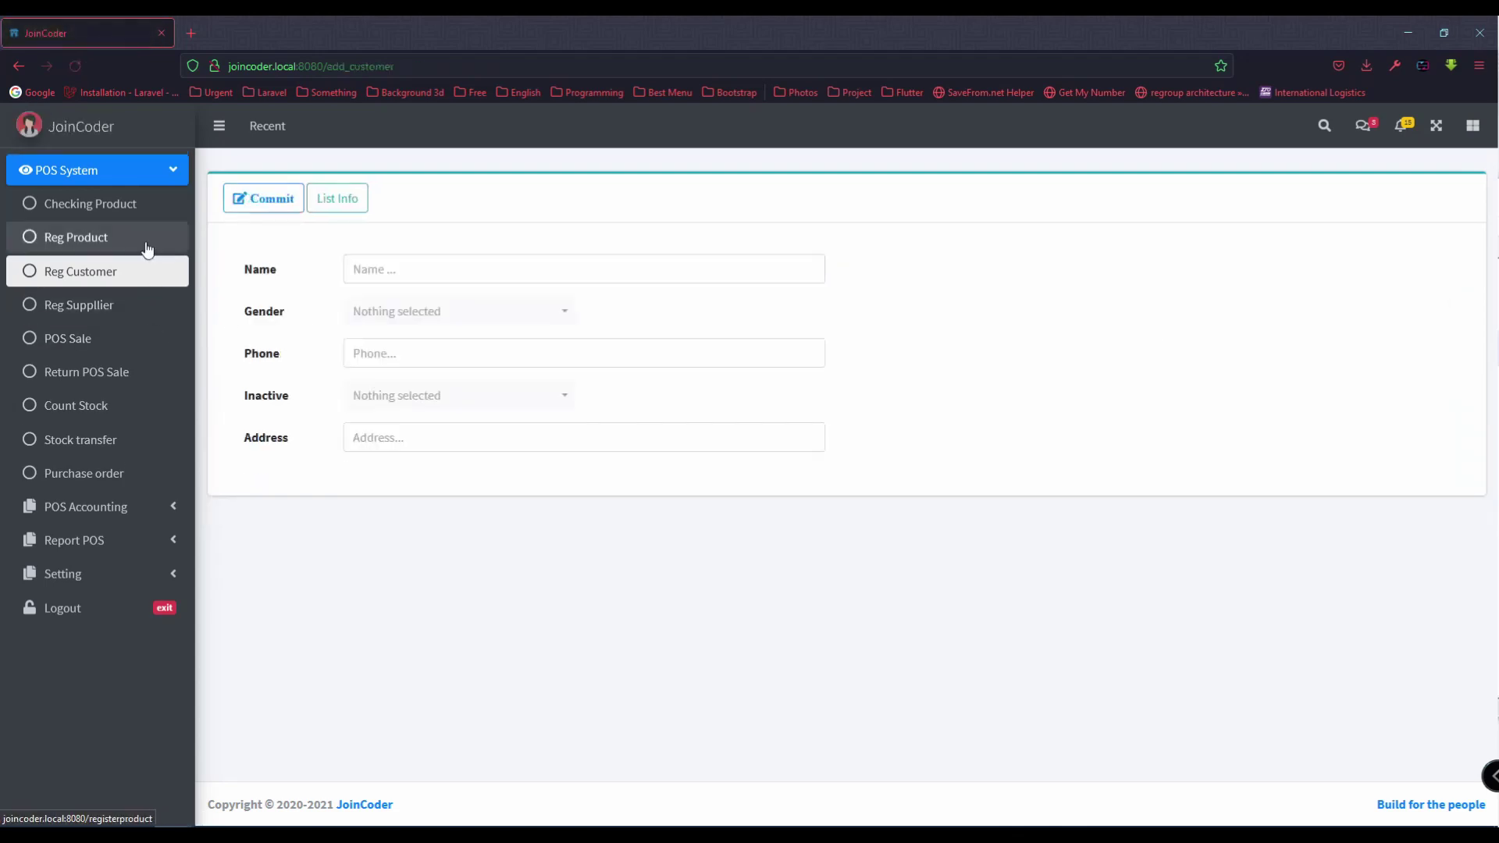
click(145, 242)
Step: Start a new supplier entry named General Supply
click(330, 198)
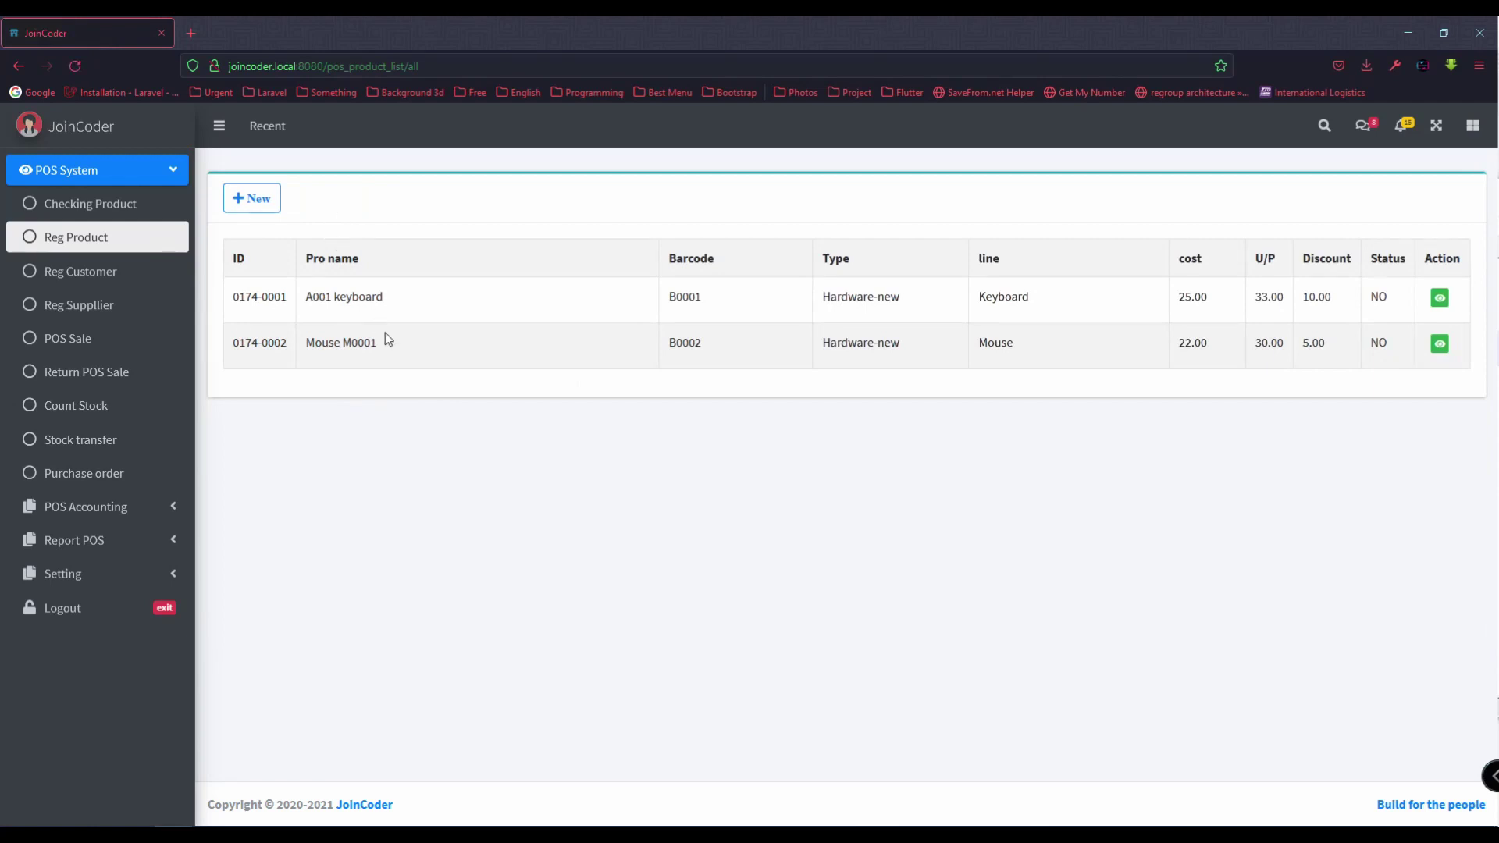
click(162, 306)
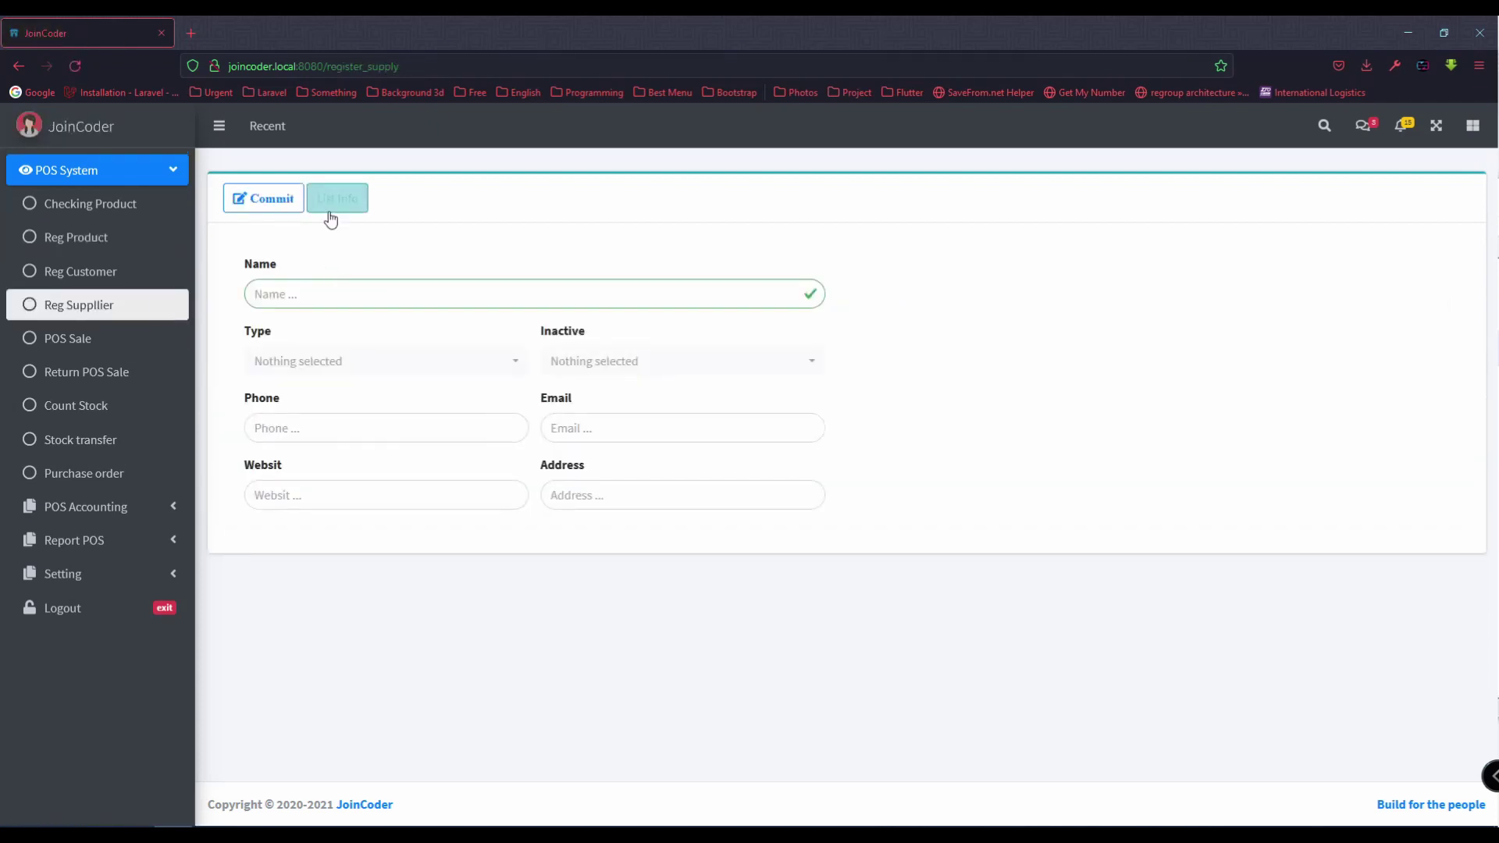
click(339, 204)
click(250, 198)
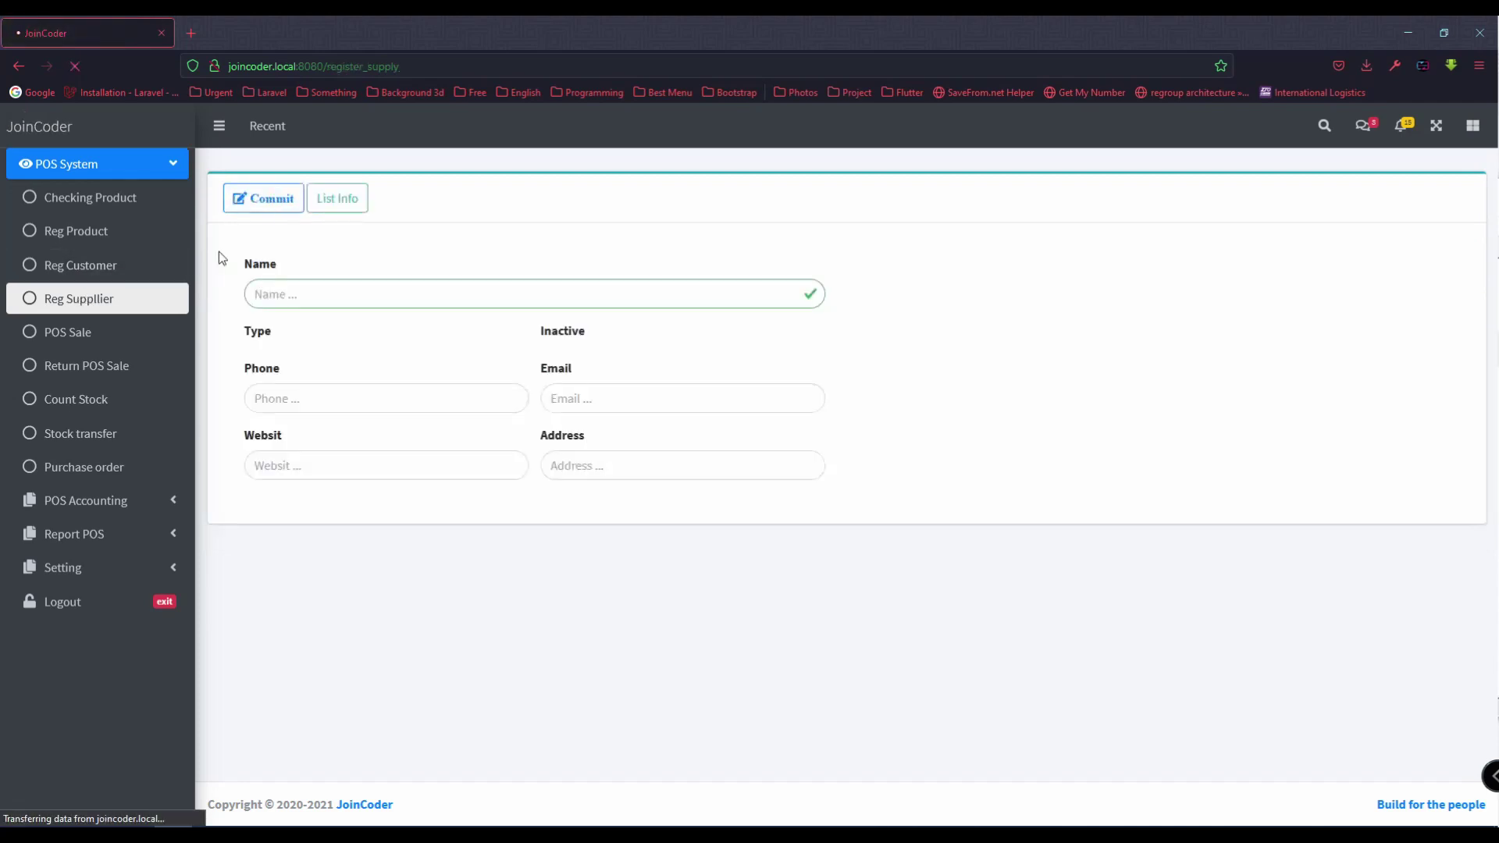
click(319, 296)
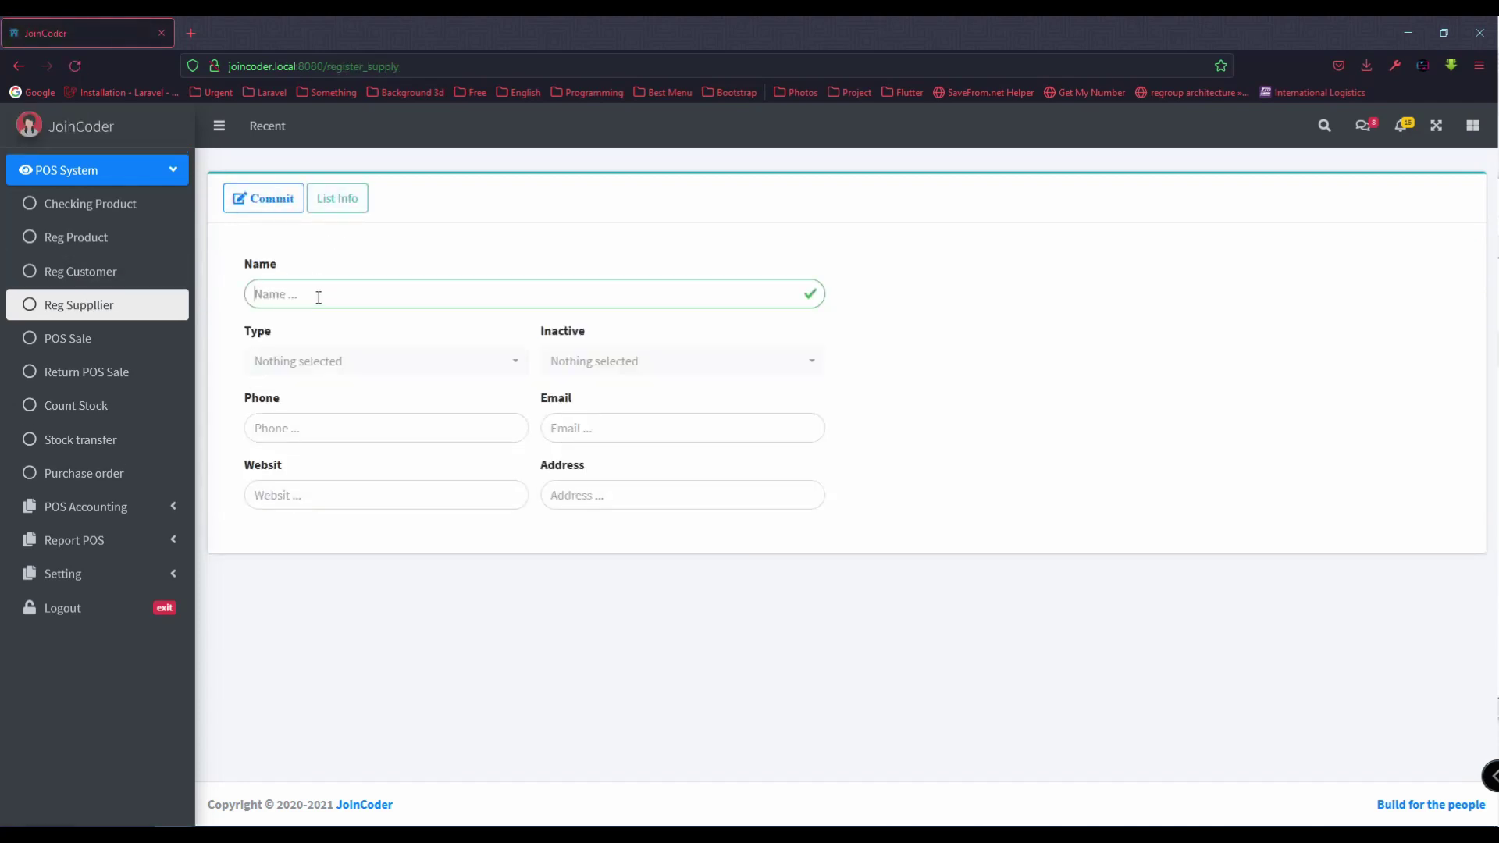
text(General Supply)
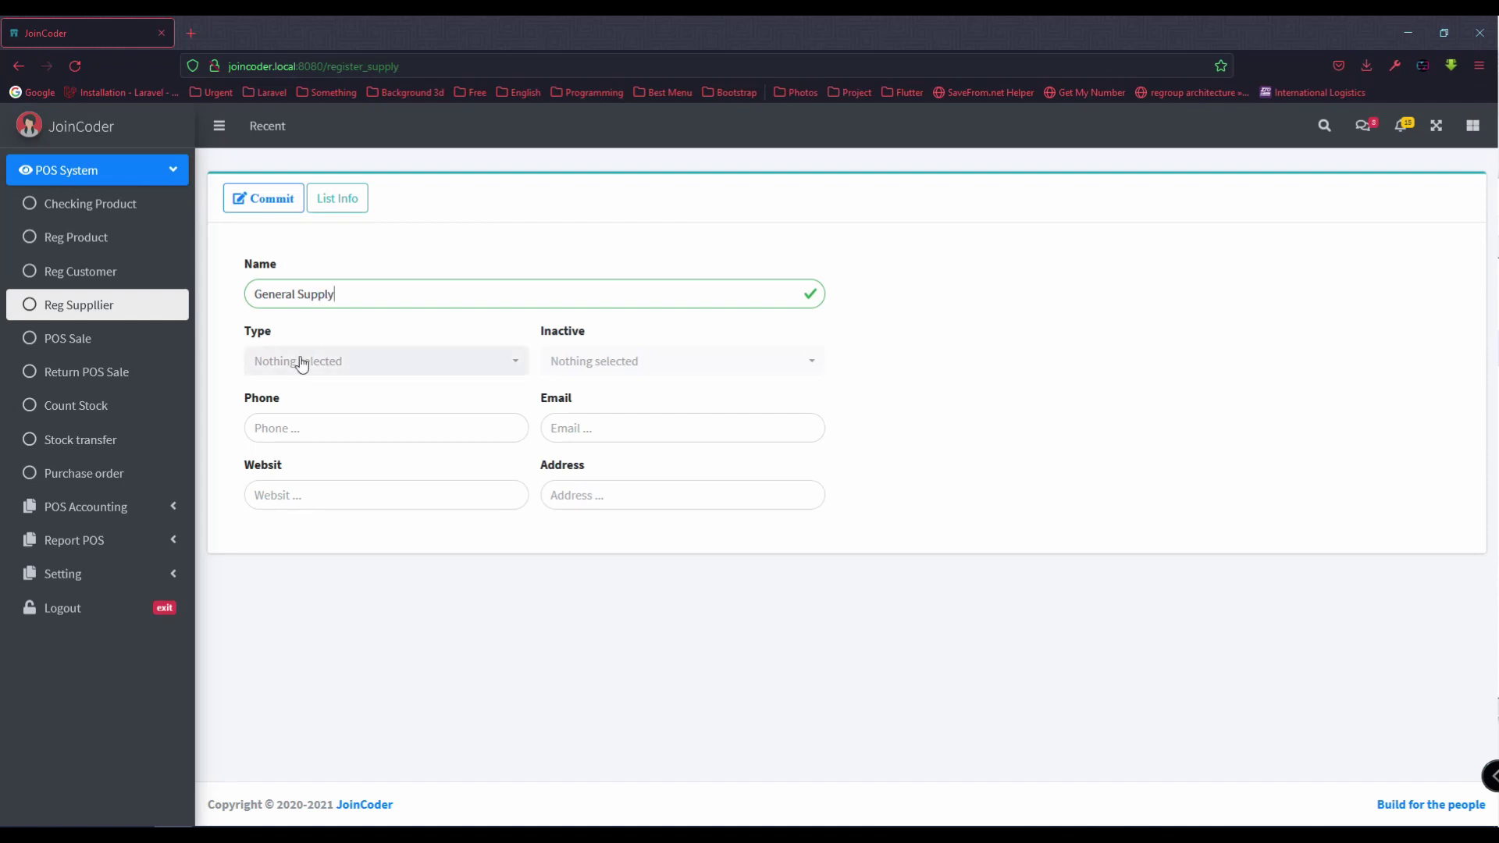
Step: Set the supplier type to General and mark it not inactive
click(301, 361)
click(301, 458)
click(569, 370)
click(562, 433)
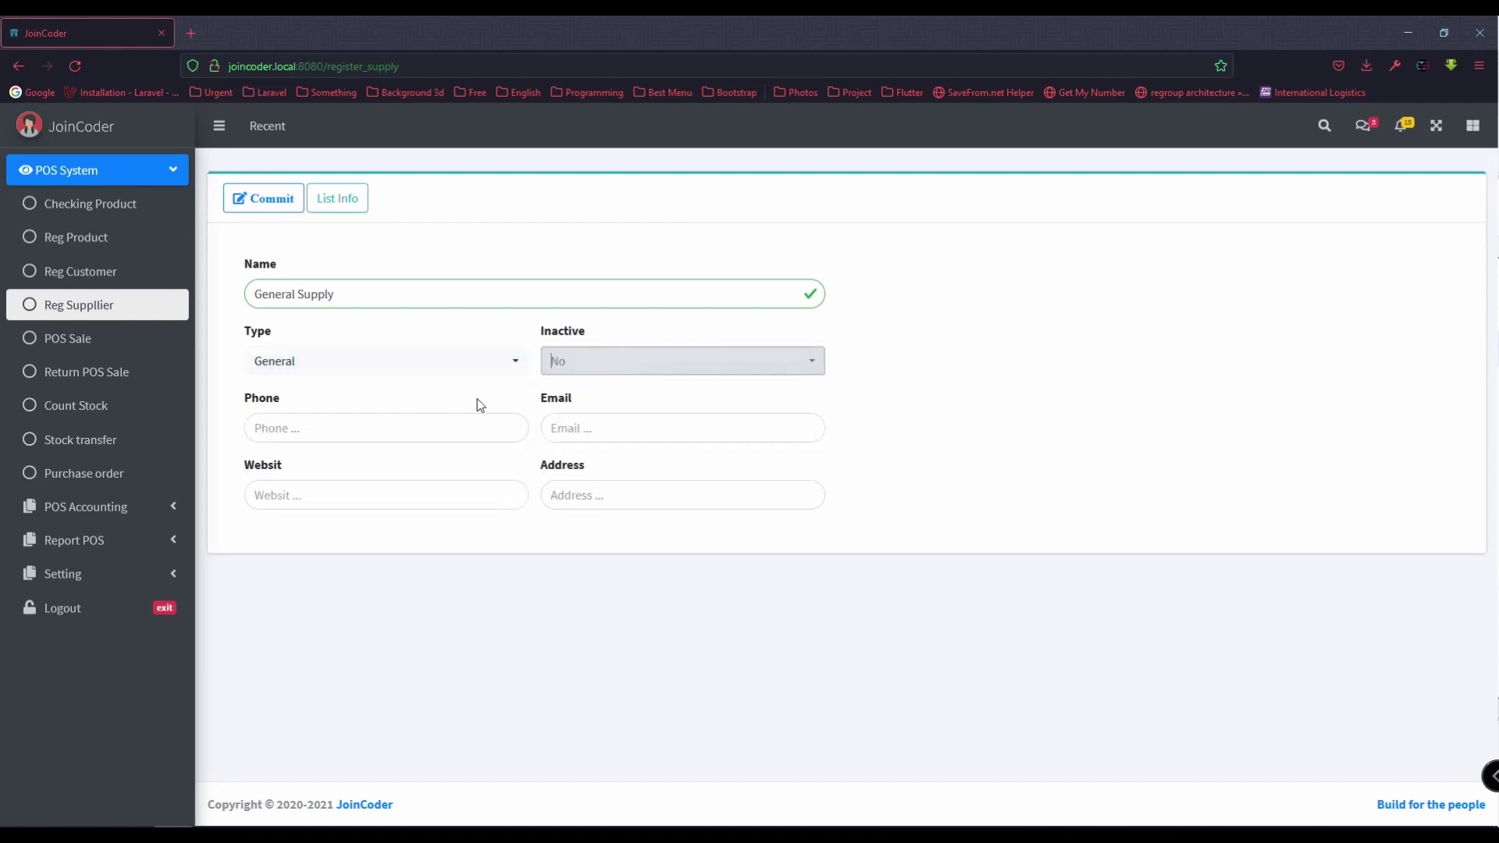
click(452, 362)
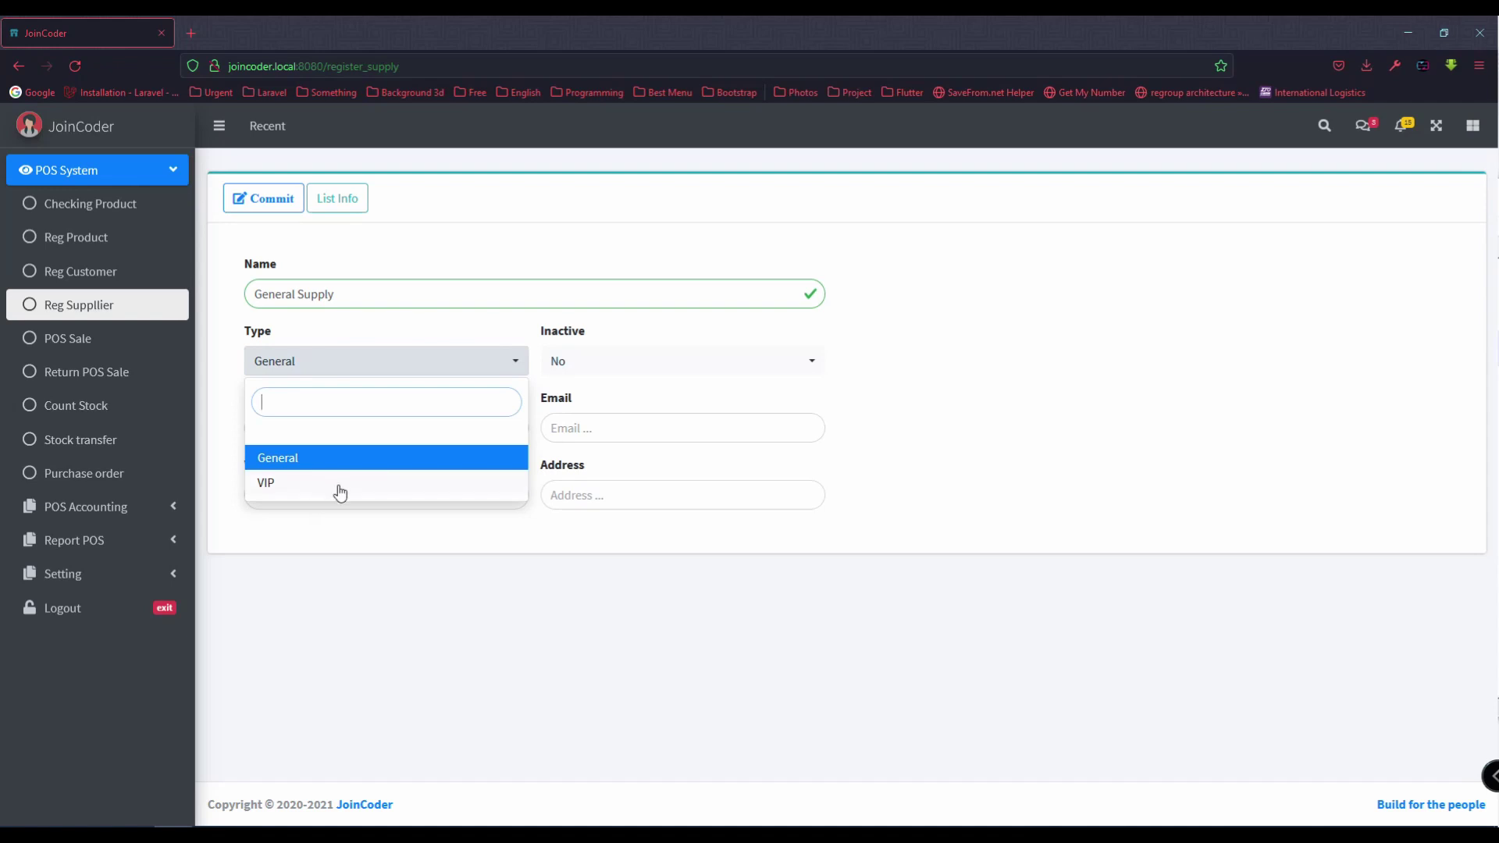
click(598, 413)
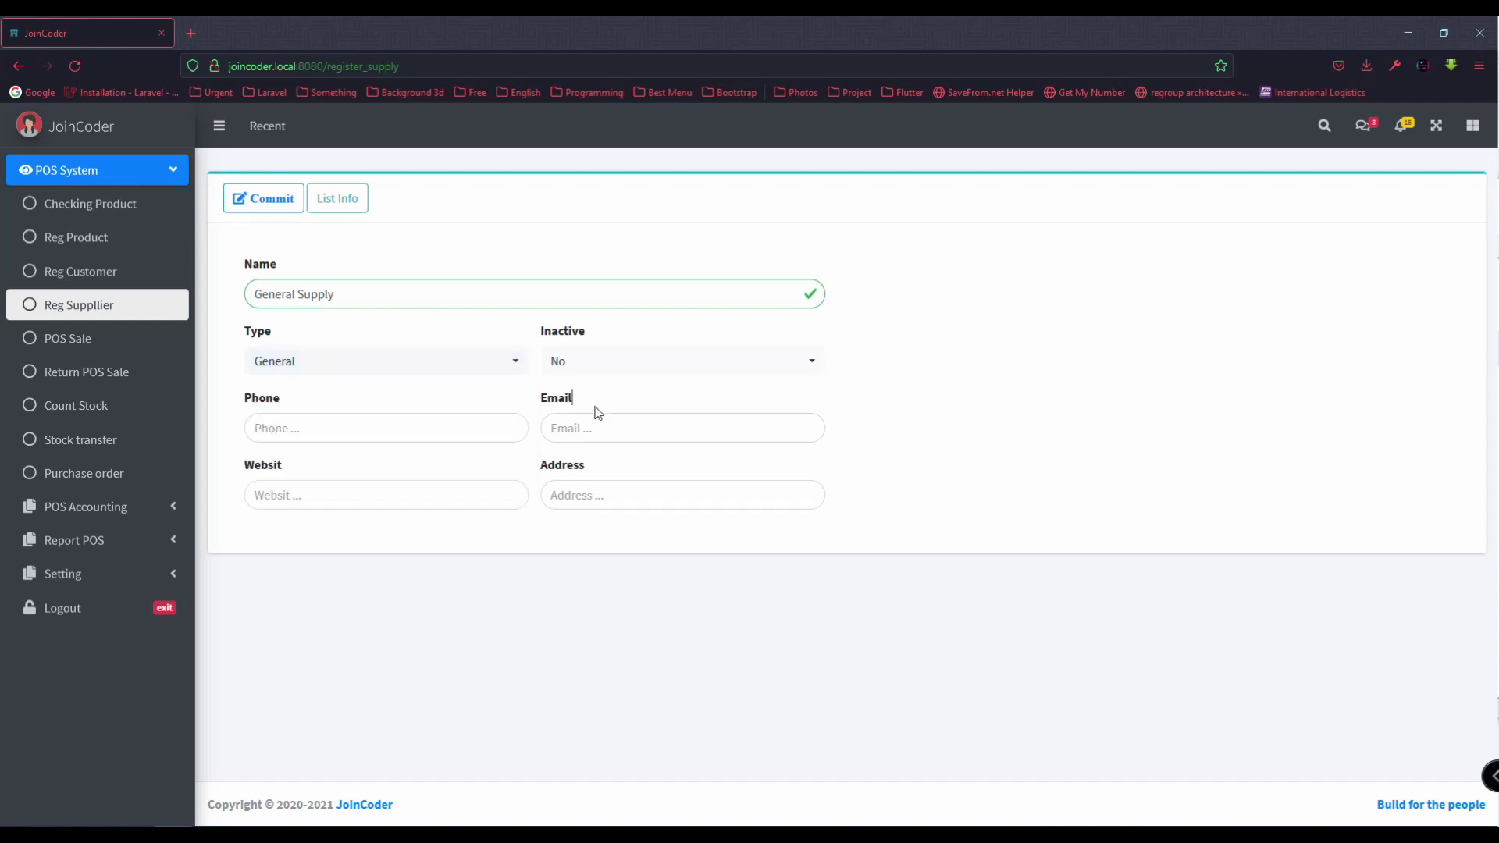
Step: Enter the supplier's phone number and e-mail, with website and address N/A
click(363, 436)
click(604, 421)
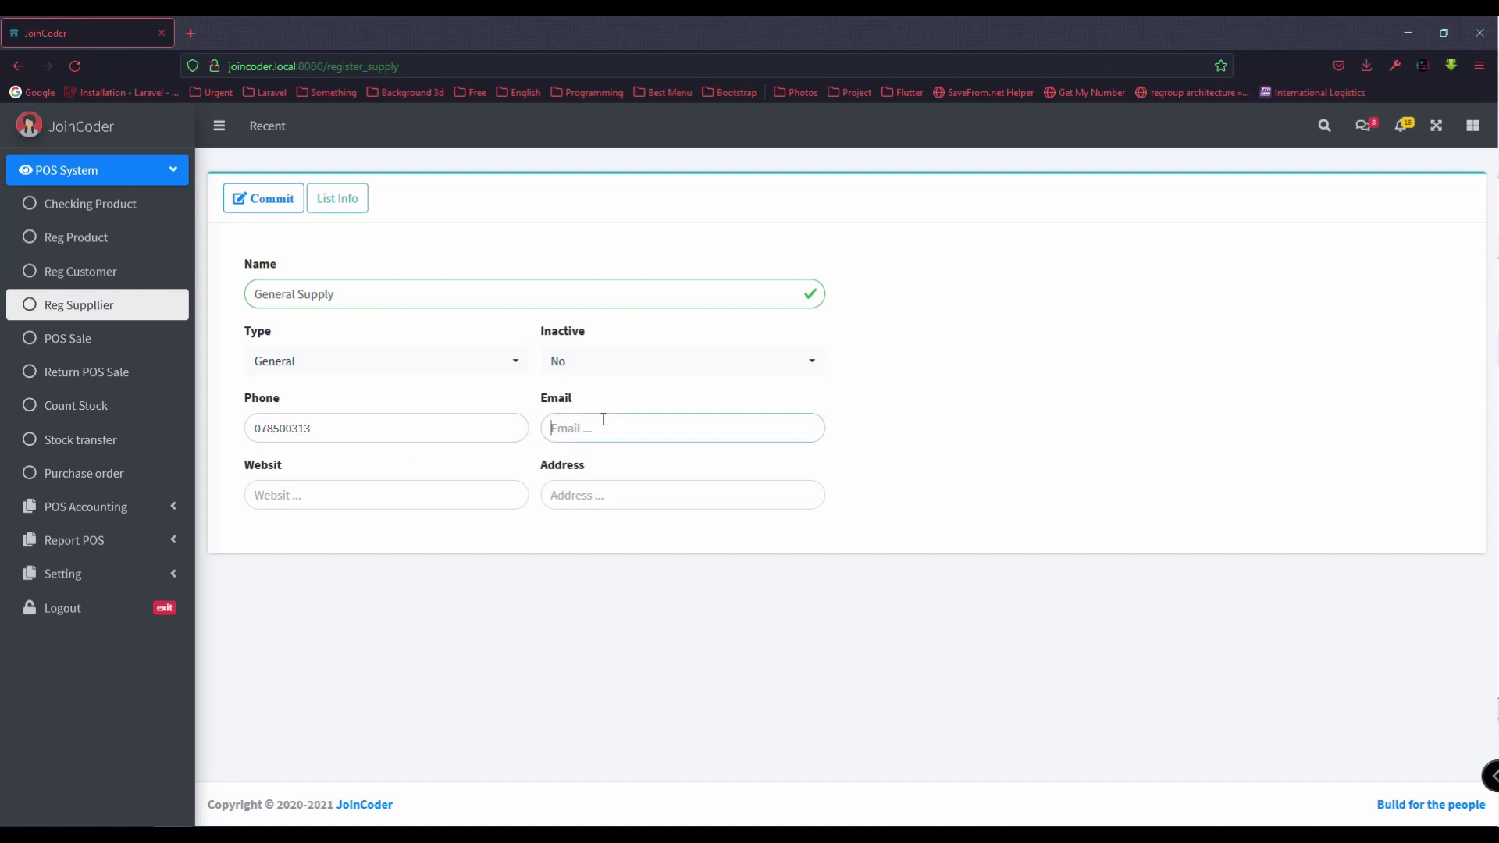
click(457, 492)
text(N/A)
click(283, 492)
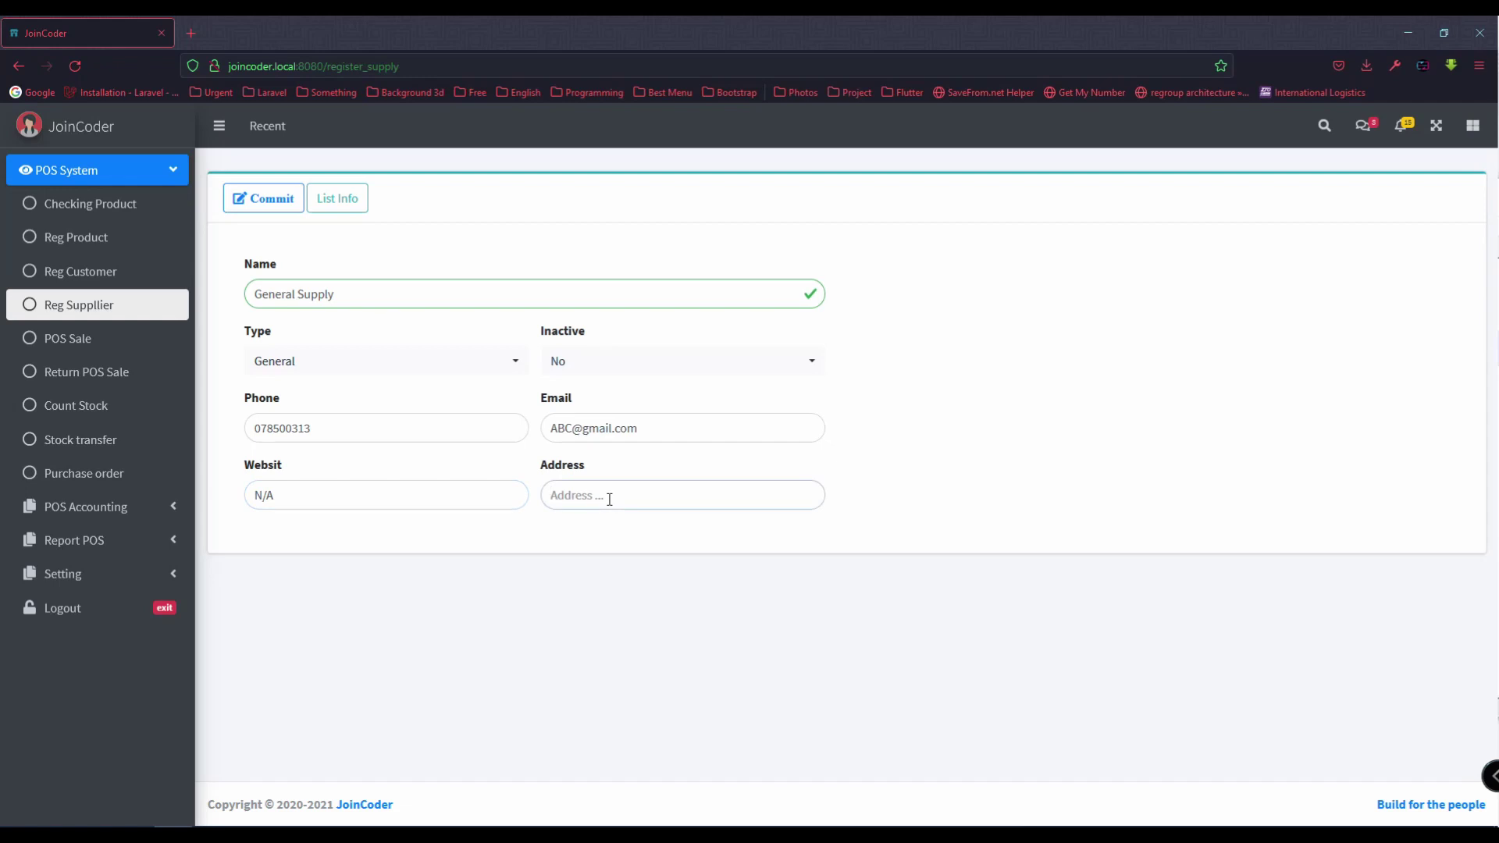
text(N/A)
Step: Commit General Supply and check it in the supplier list
click(258, 198)
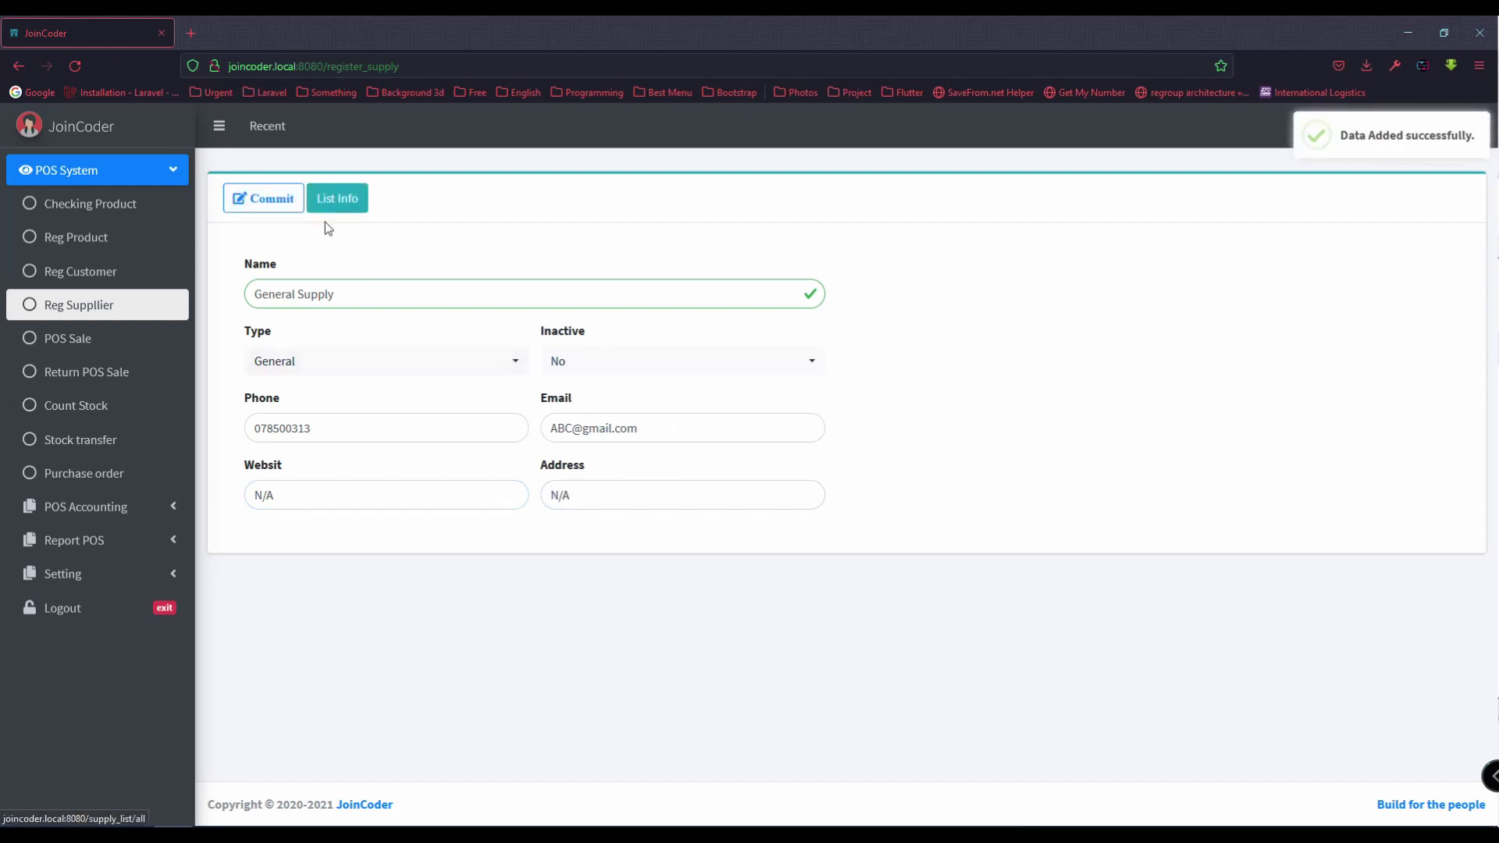
click(334, 204)
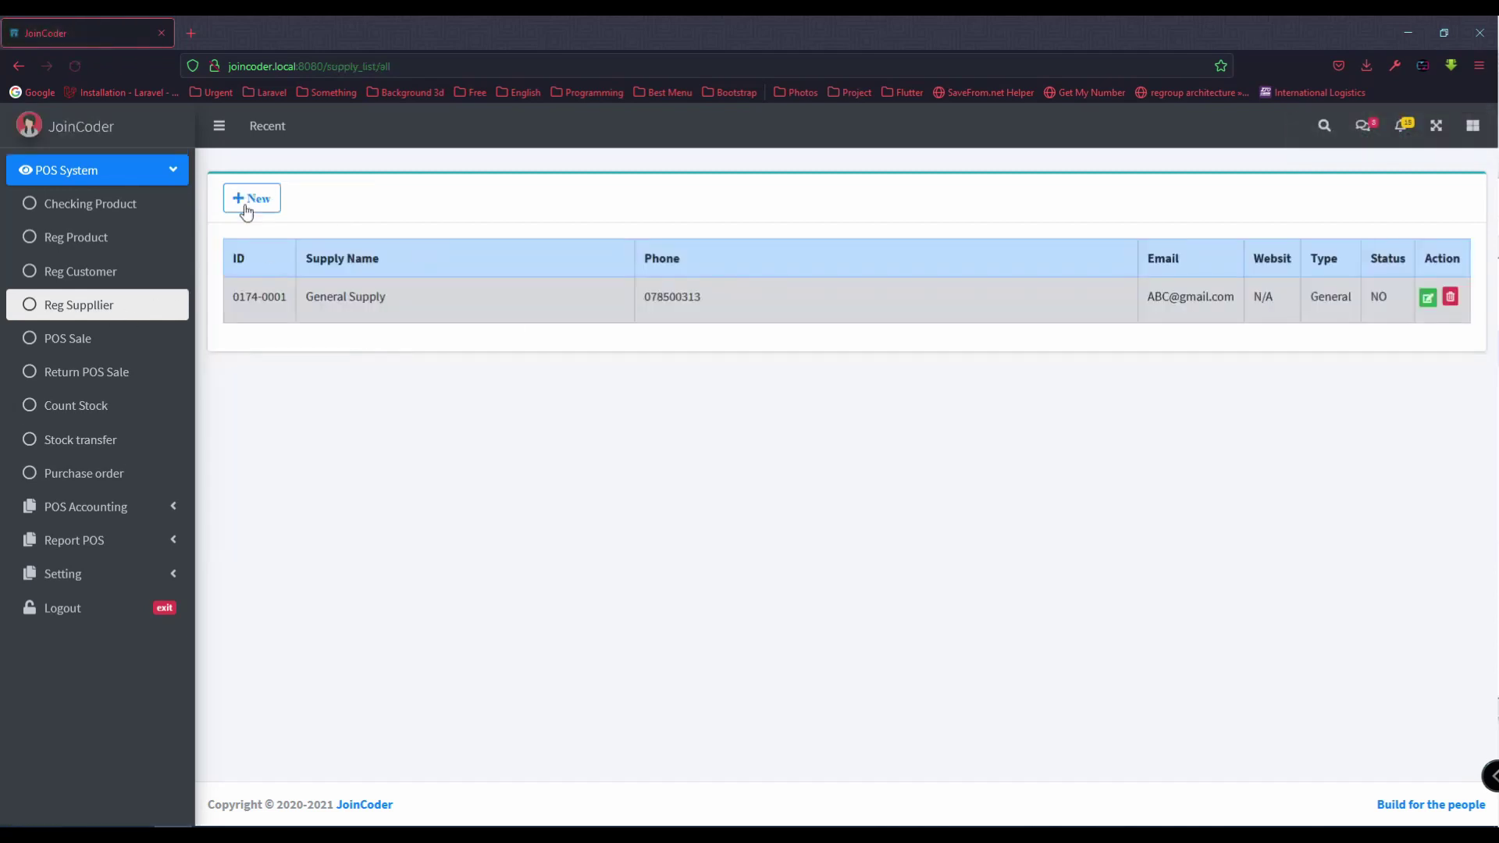
click(250, 200)
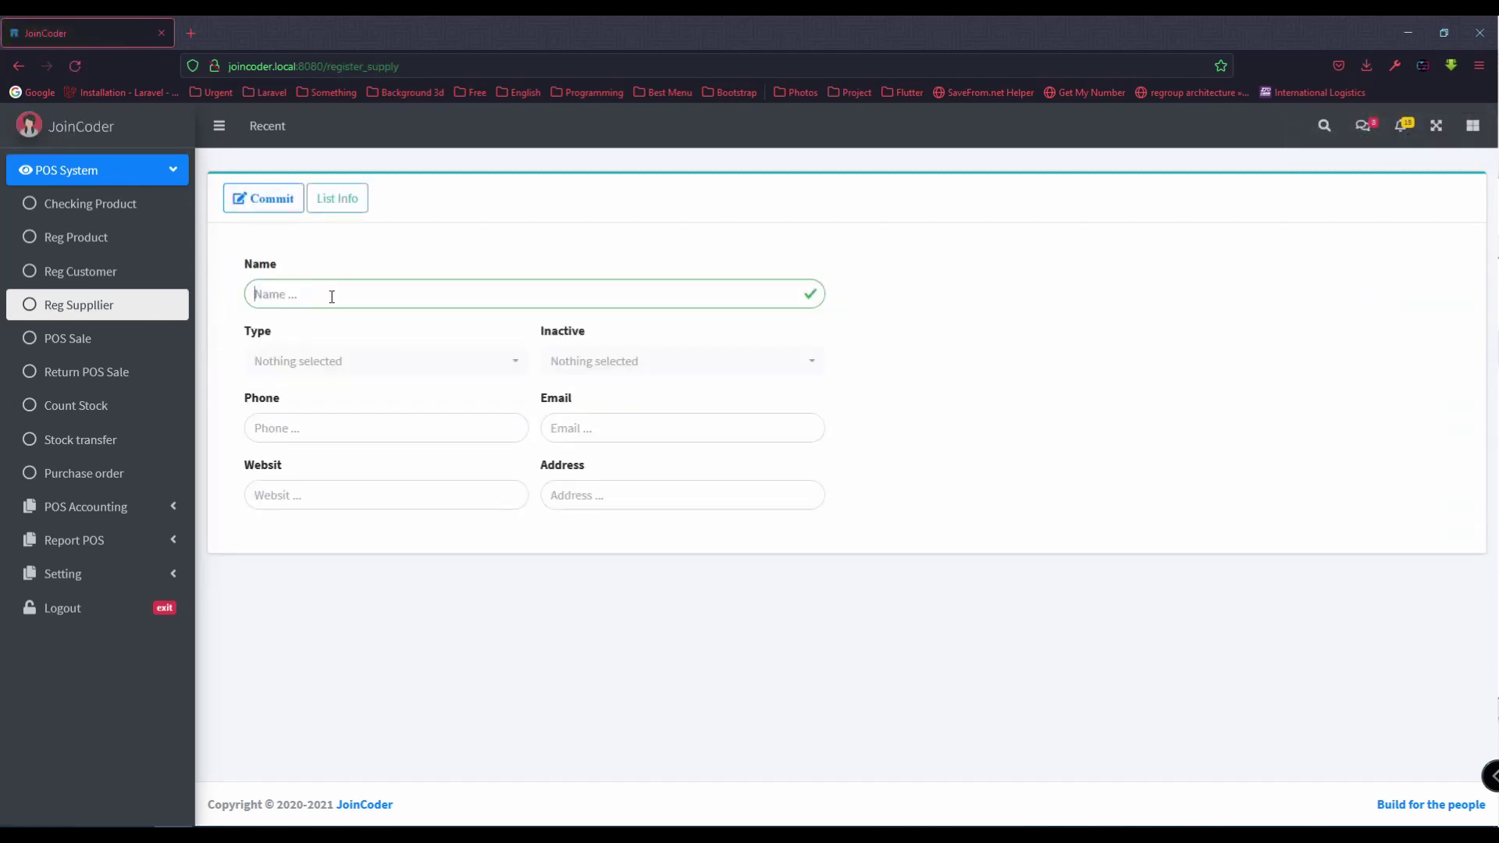
Step: Name the new supplier Amazone, with type VIP and not inactive
text(Ama)
text(zone)
click(318, 361)
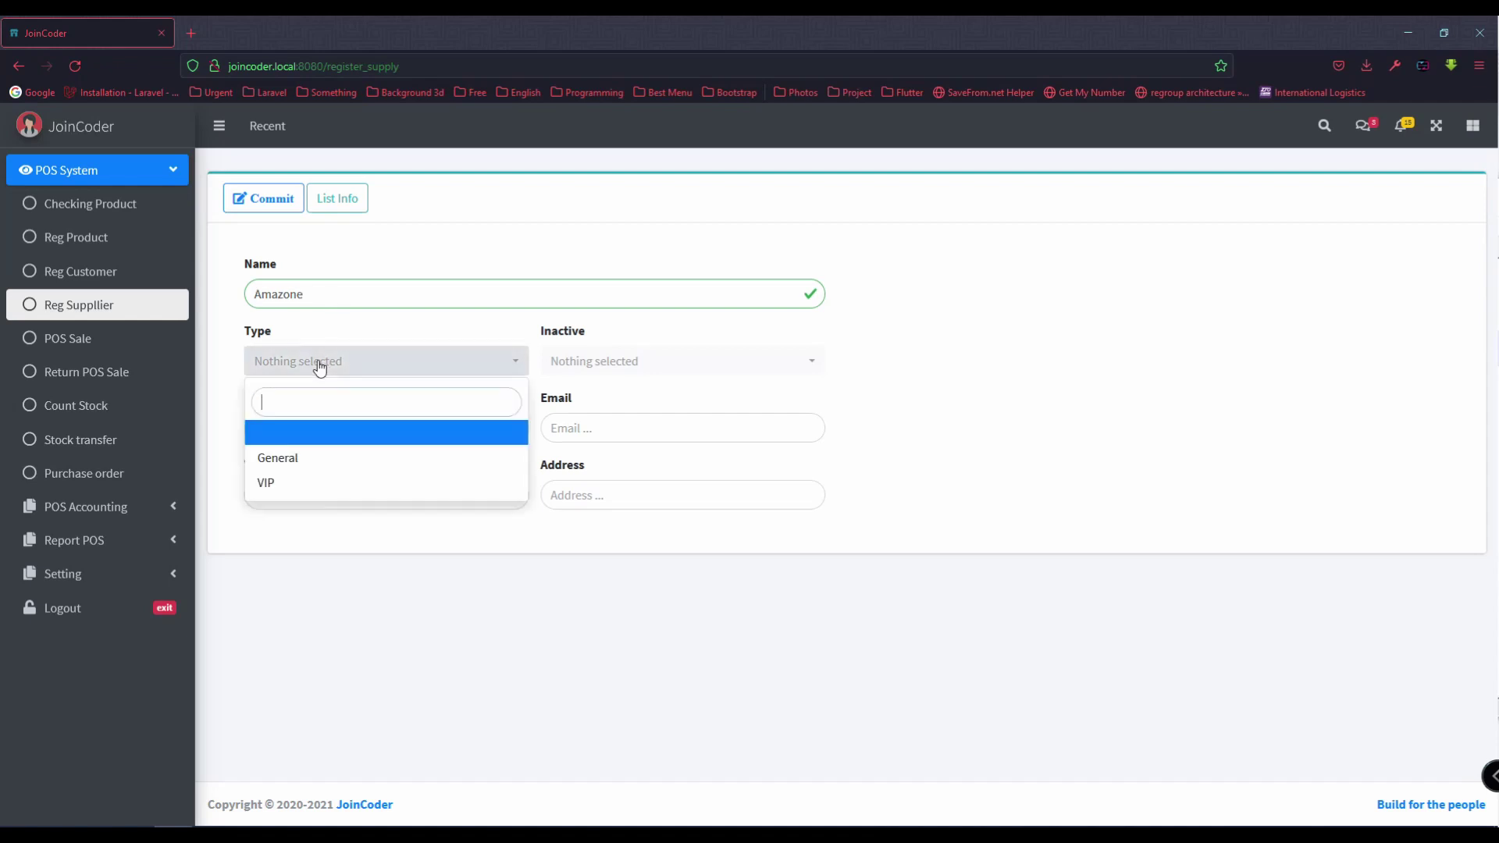
click(284, 482)
click(574, 377)
click(575, 429)
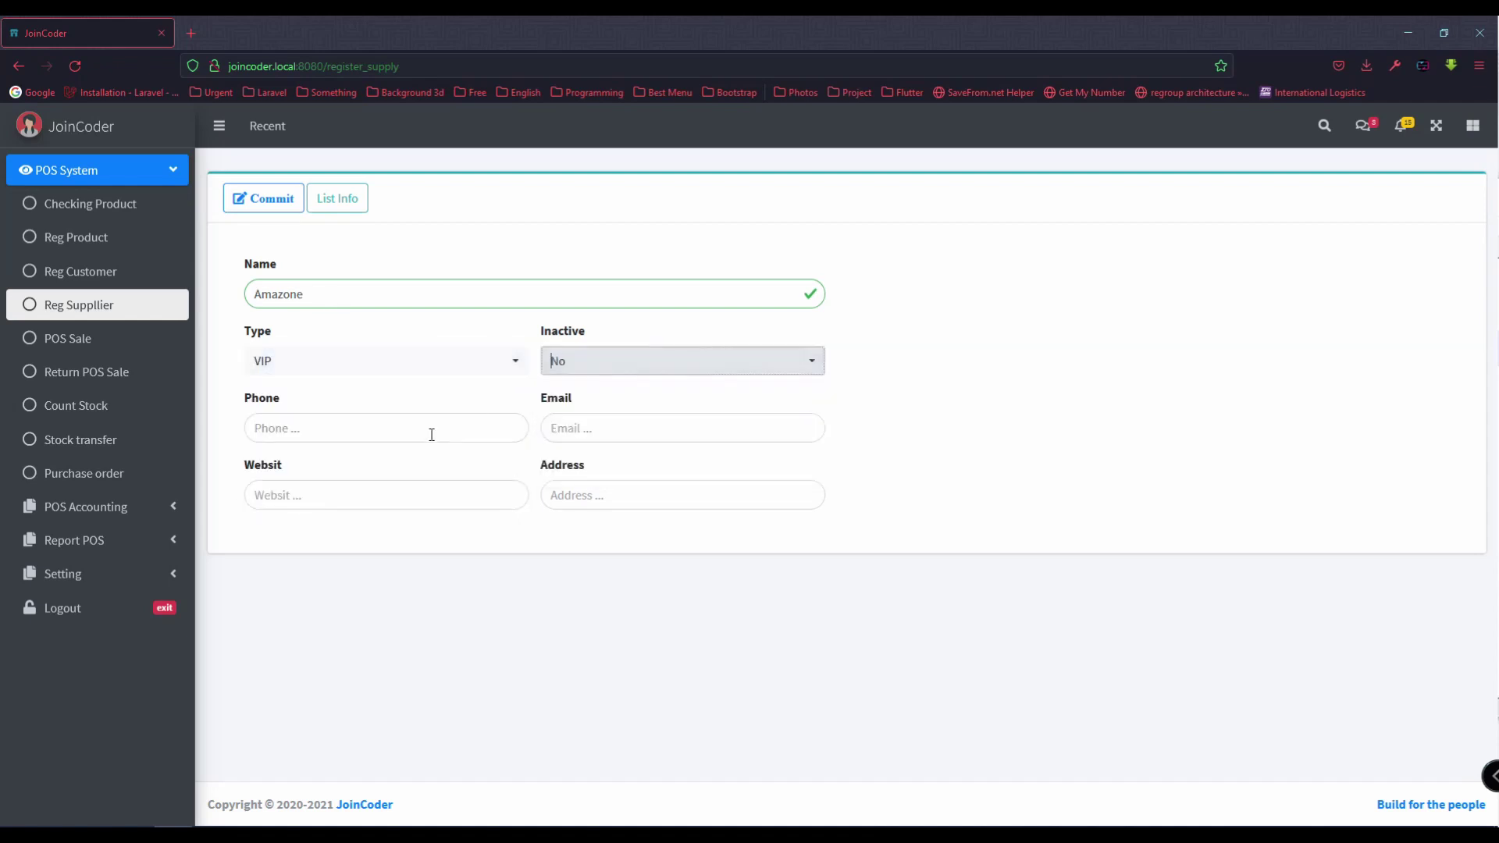
Step: Enter the supplier's phone number and e-mail address
click(432, 433)
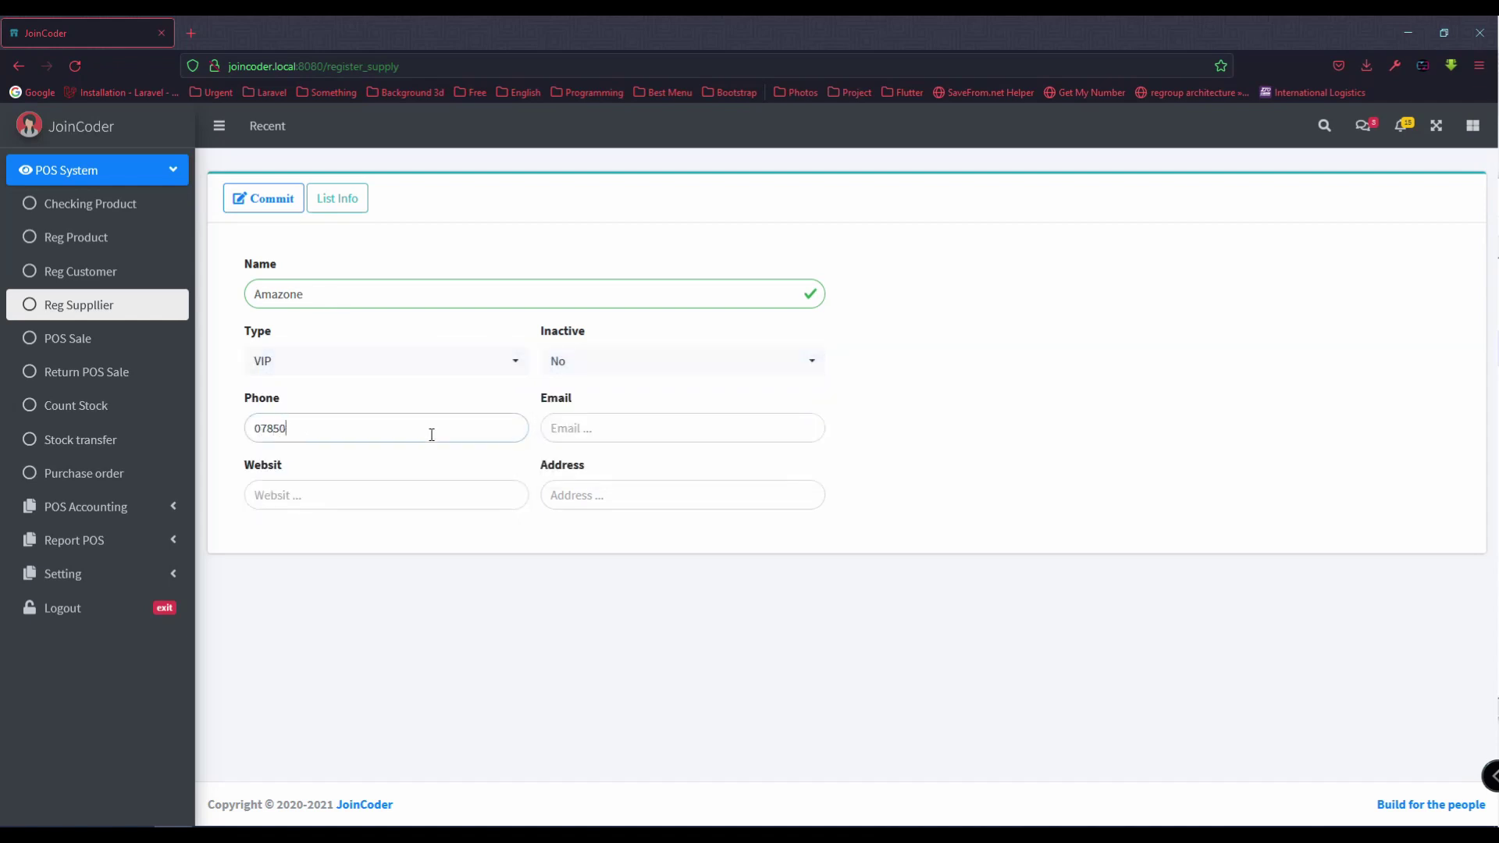
double_click(432, 435)
click(625, 438)
click(402, 489)
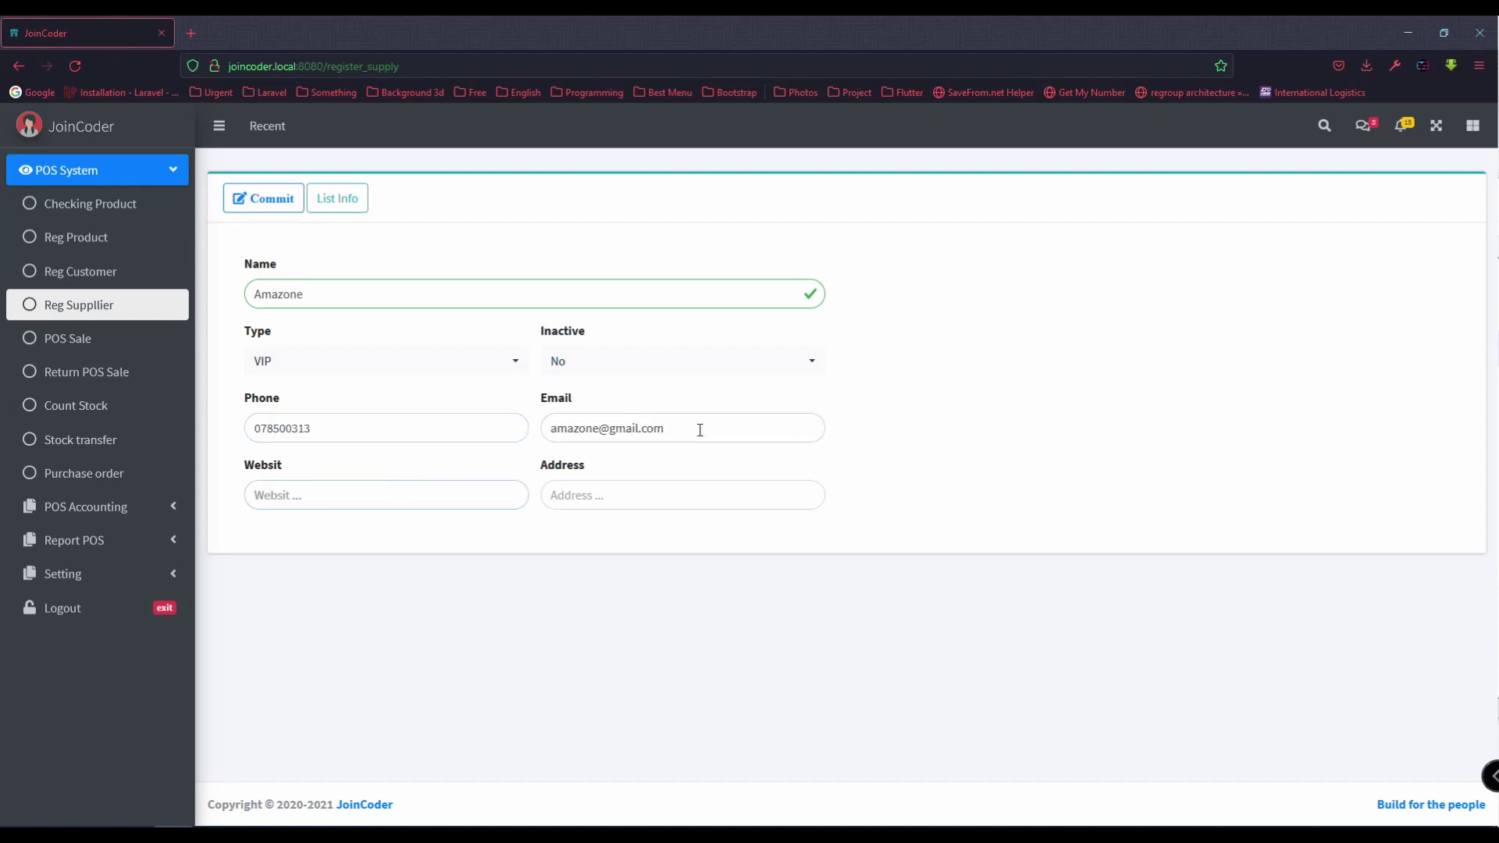
Step: Copy the e-mail into Websit and Address, commit Amazone, and show the supplier list
triple_click(700, 429)
key(ctrl+c)
click(271, 502)
key(ctrl+v)
click(585, 502)
key(ctrl+v)
click(265, 200)
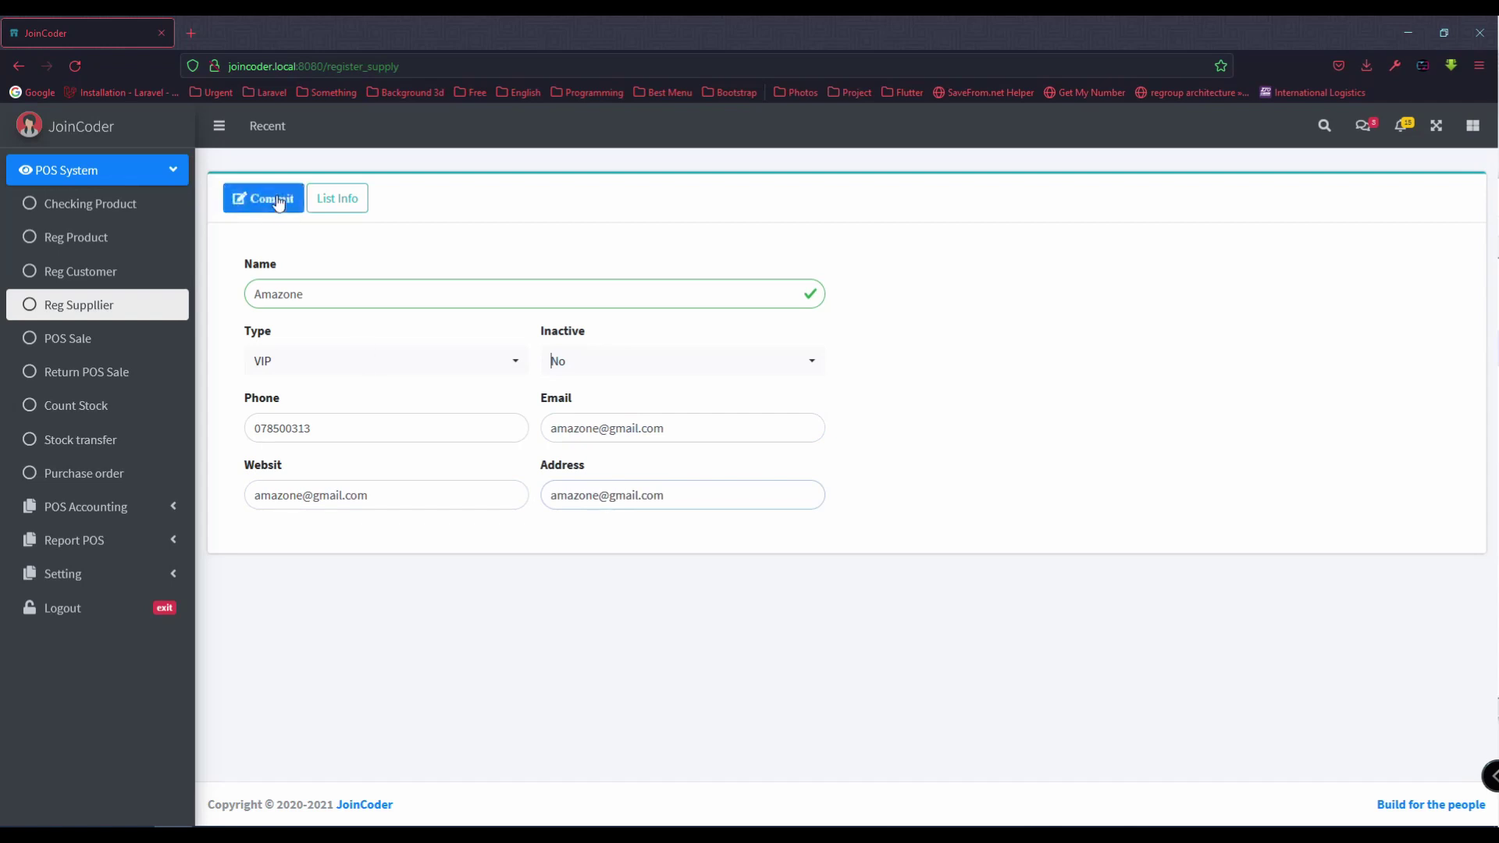
click(338, 202)
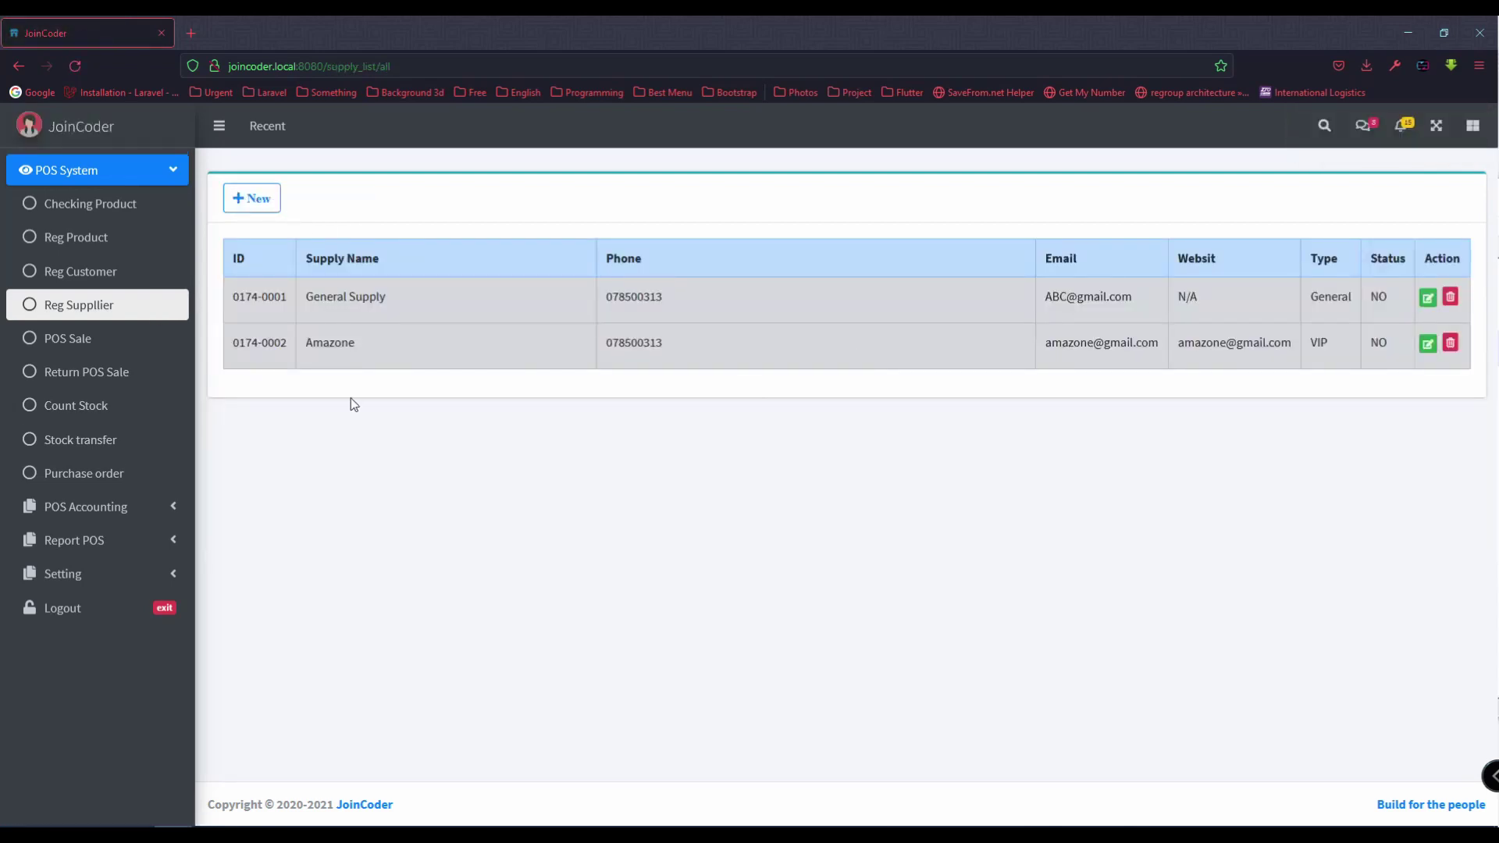
Step: Highlight the '4- Purchase order' line in the to-do notes
key(alt+Tab)
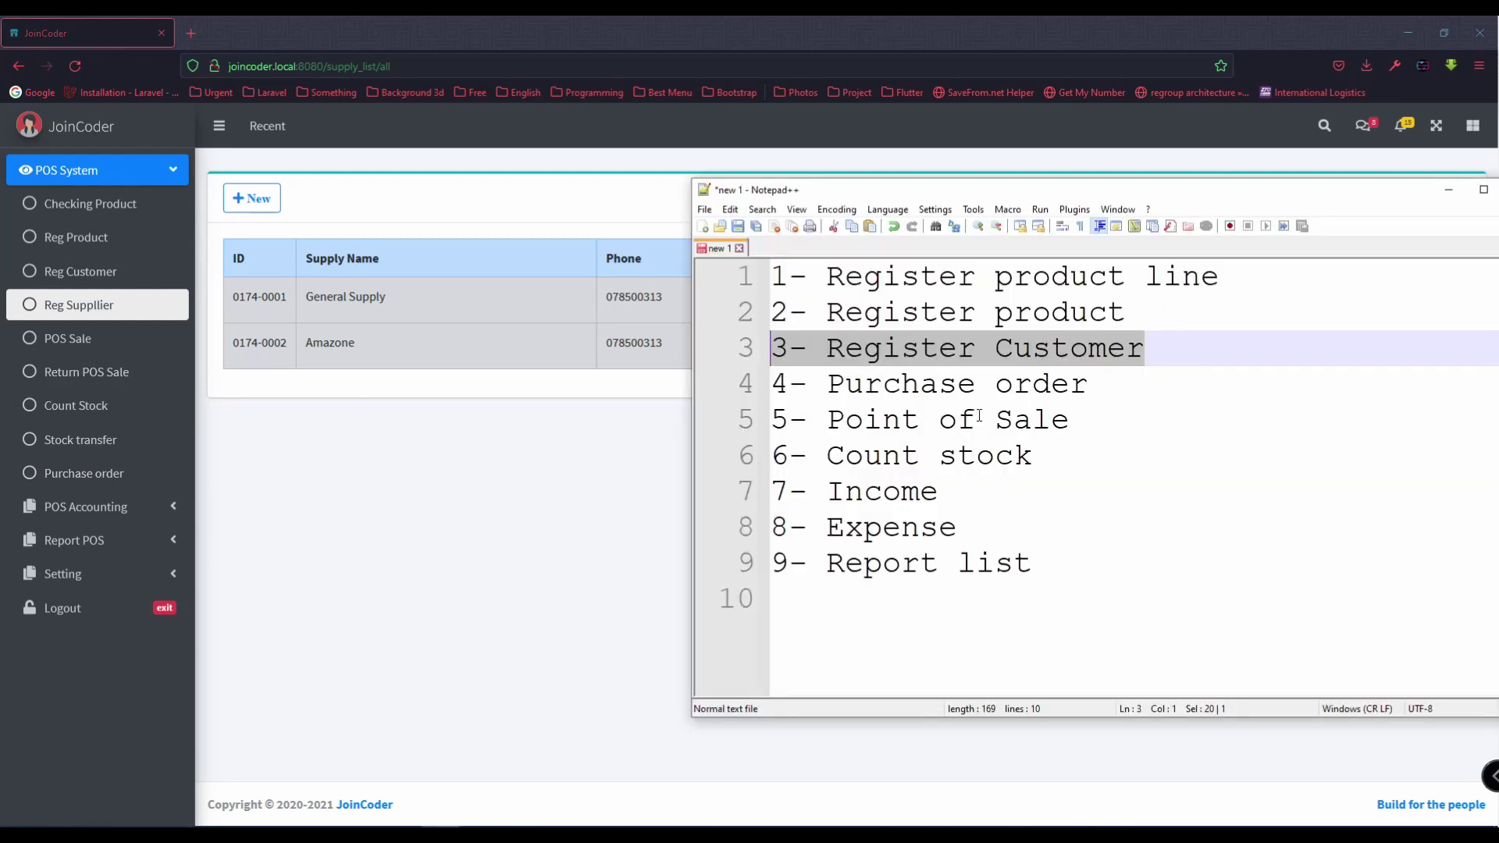
click(1071, 422)
drag(1106, 384, 728, 400)
key(alt+Tab)
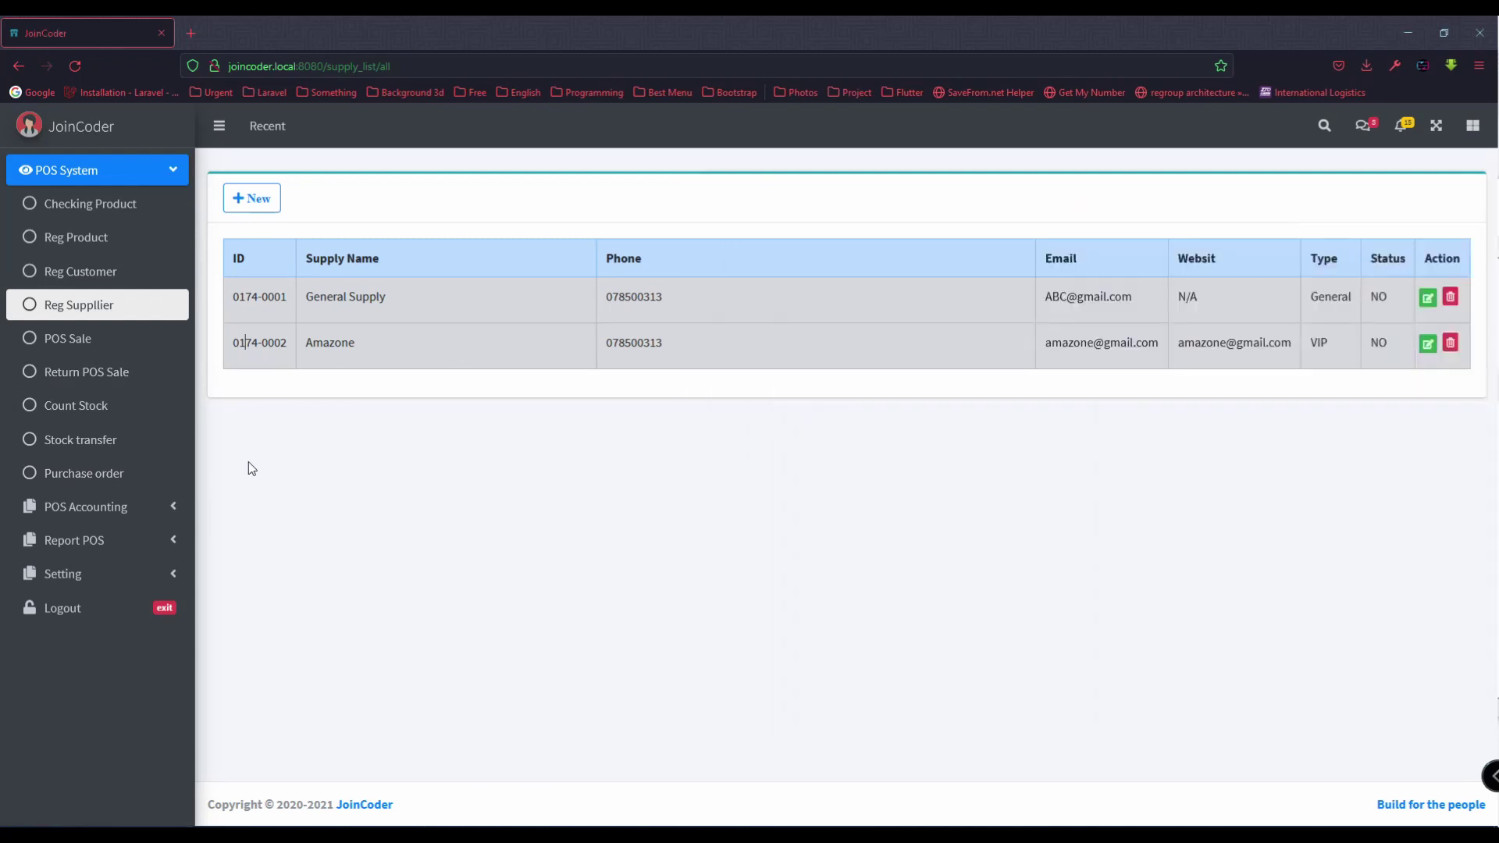
Step: Check product stock filtered by Main Stock, then Sale Stock, and open the Purchase order form
click(136, 202)
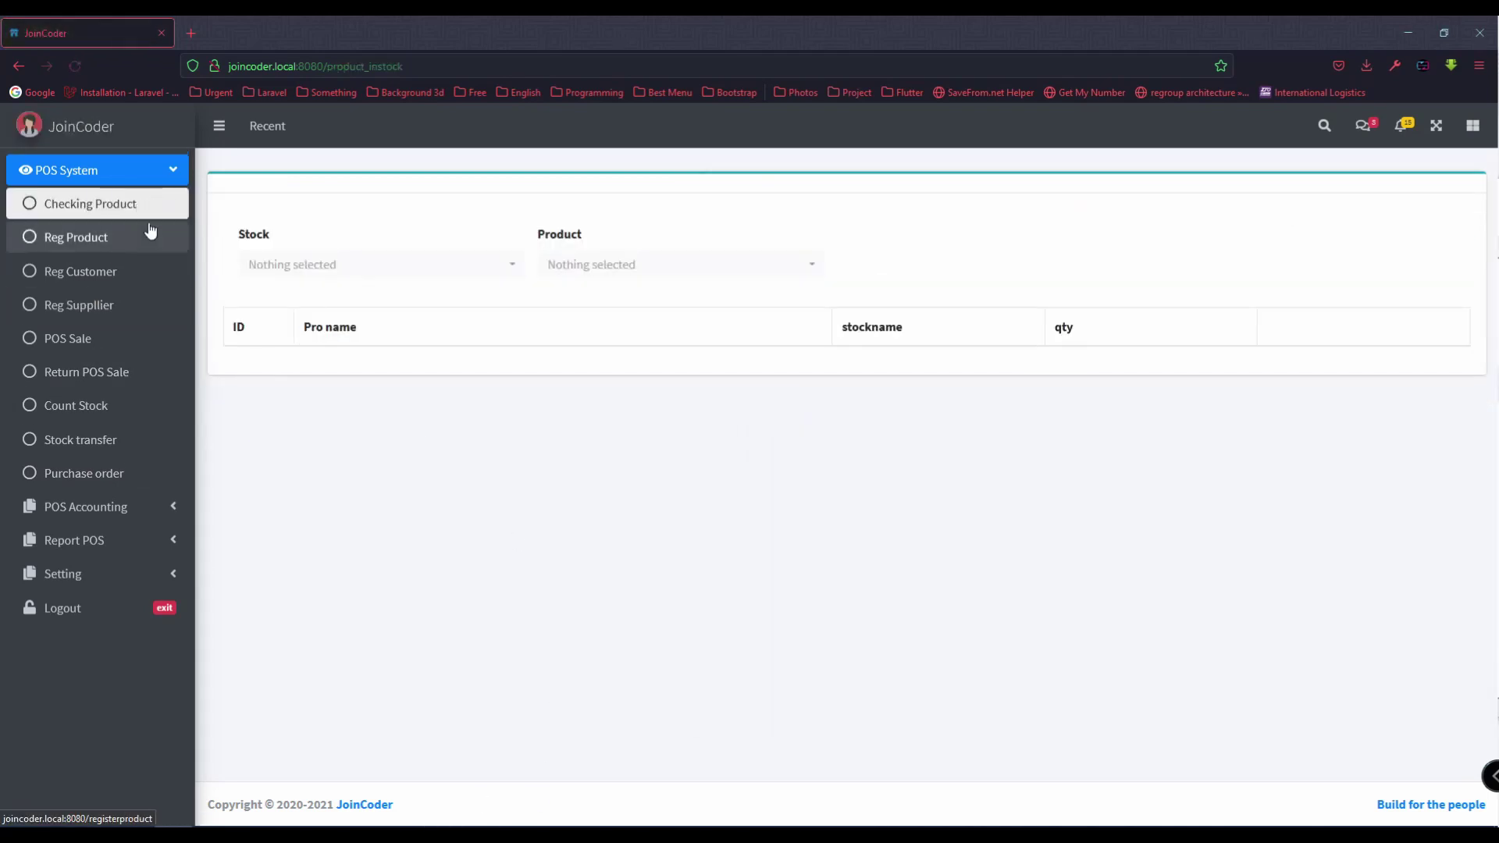
click(458, 274)
click(568, 269)
click(351, 275)
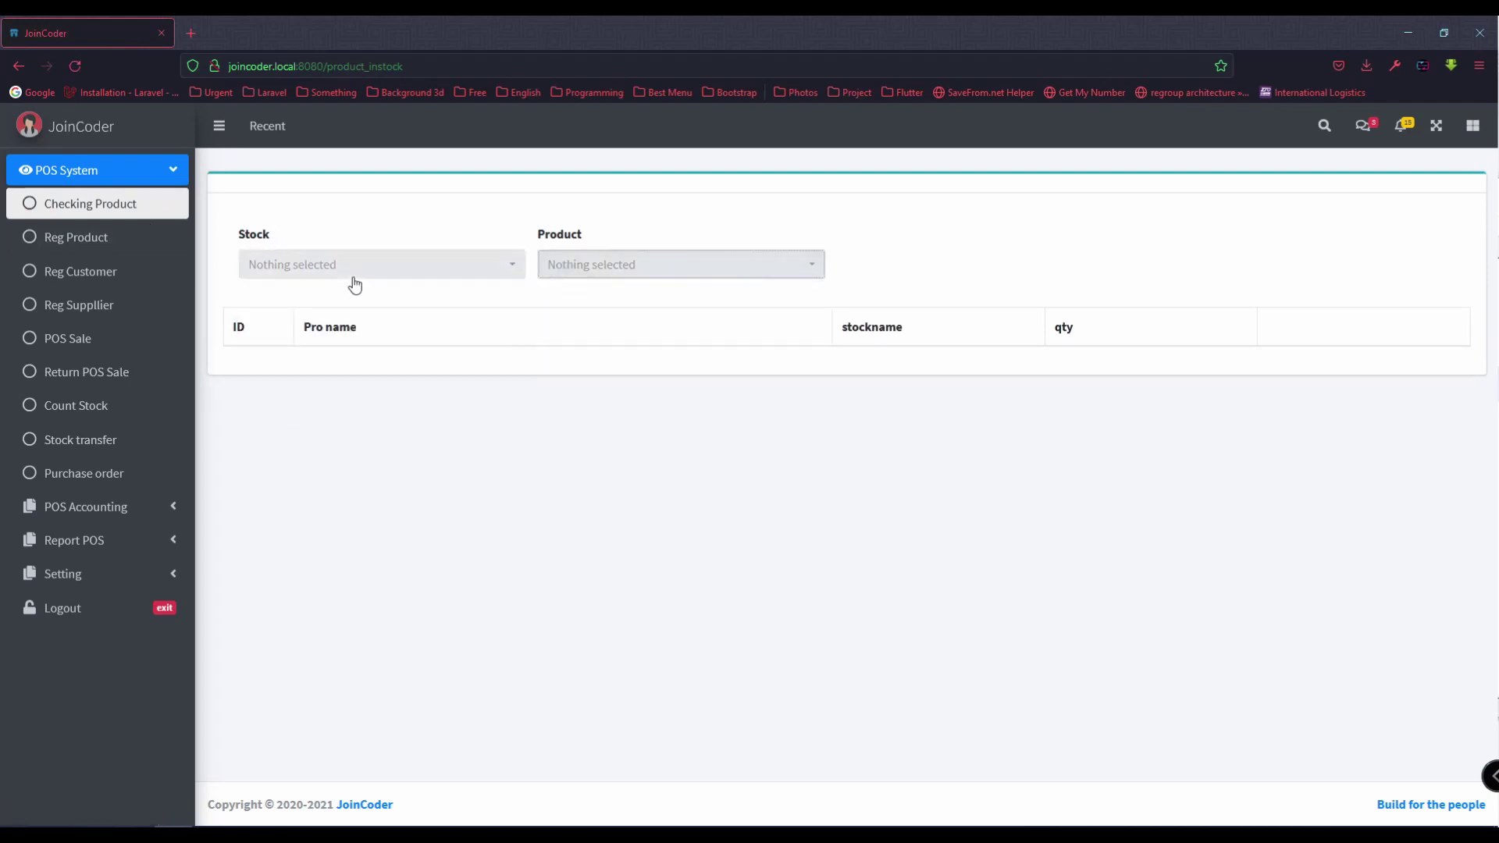
click(321, 362)
click(320, 269)
click(325, 386)
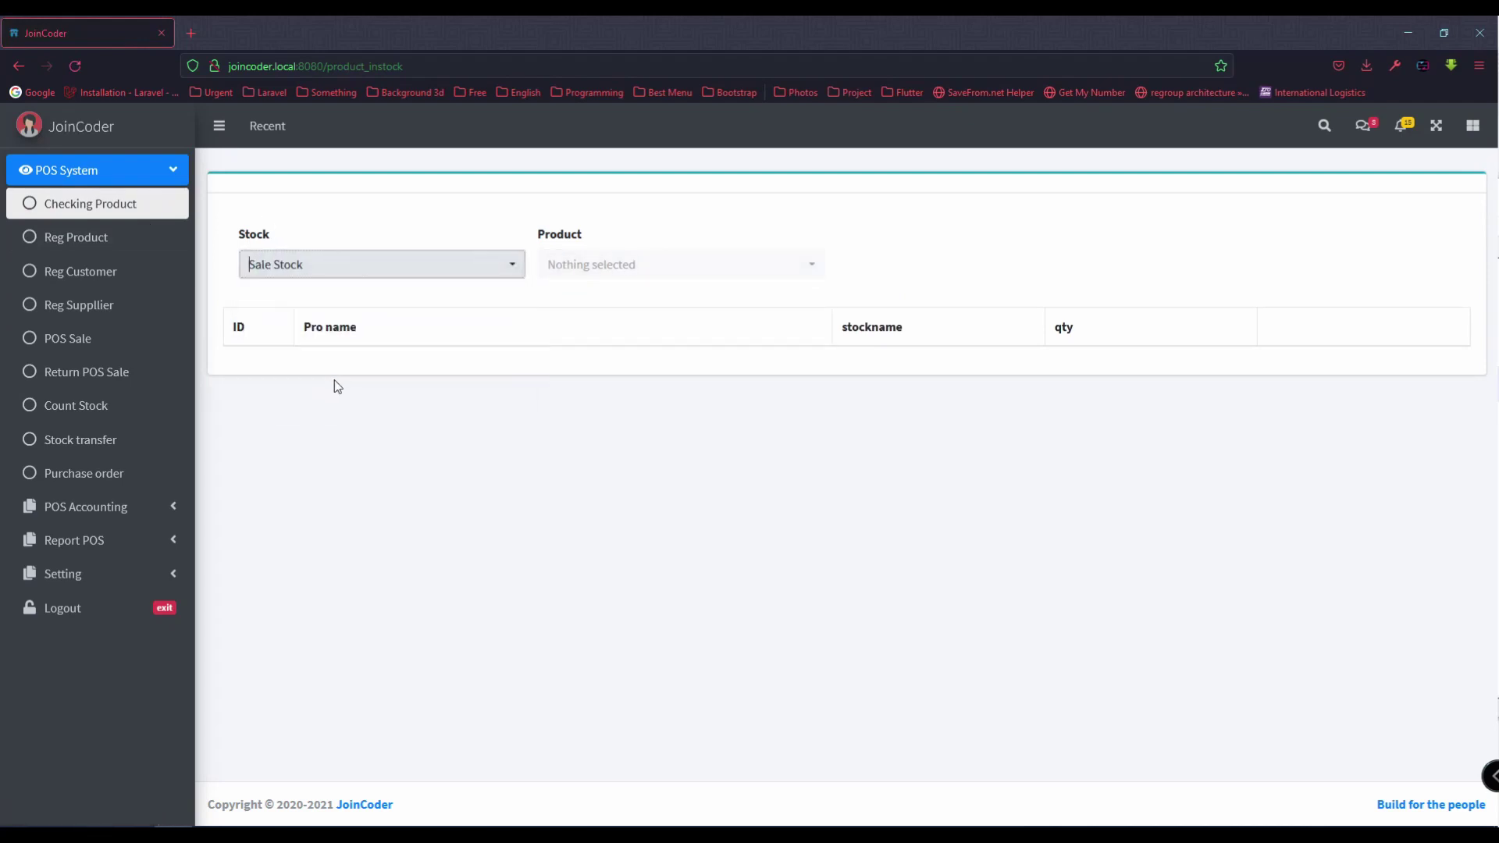
click(175, 472)
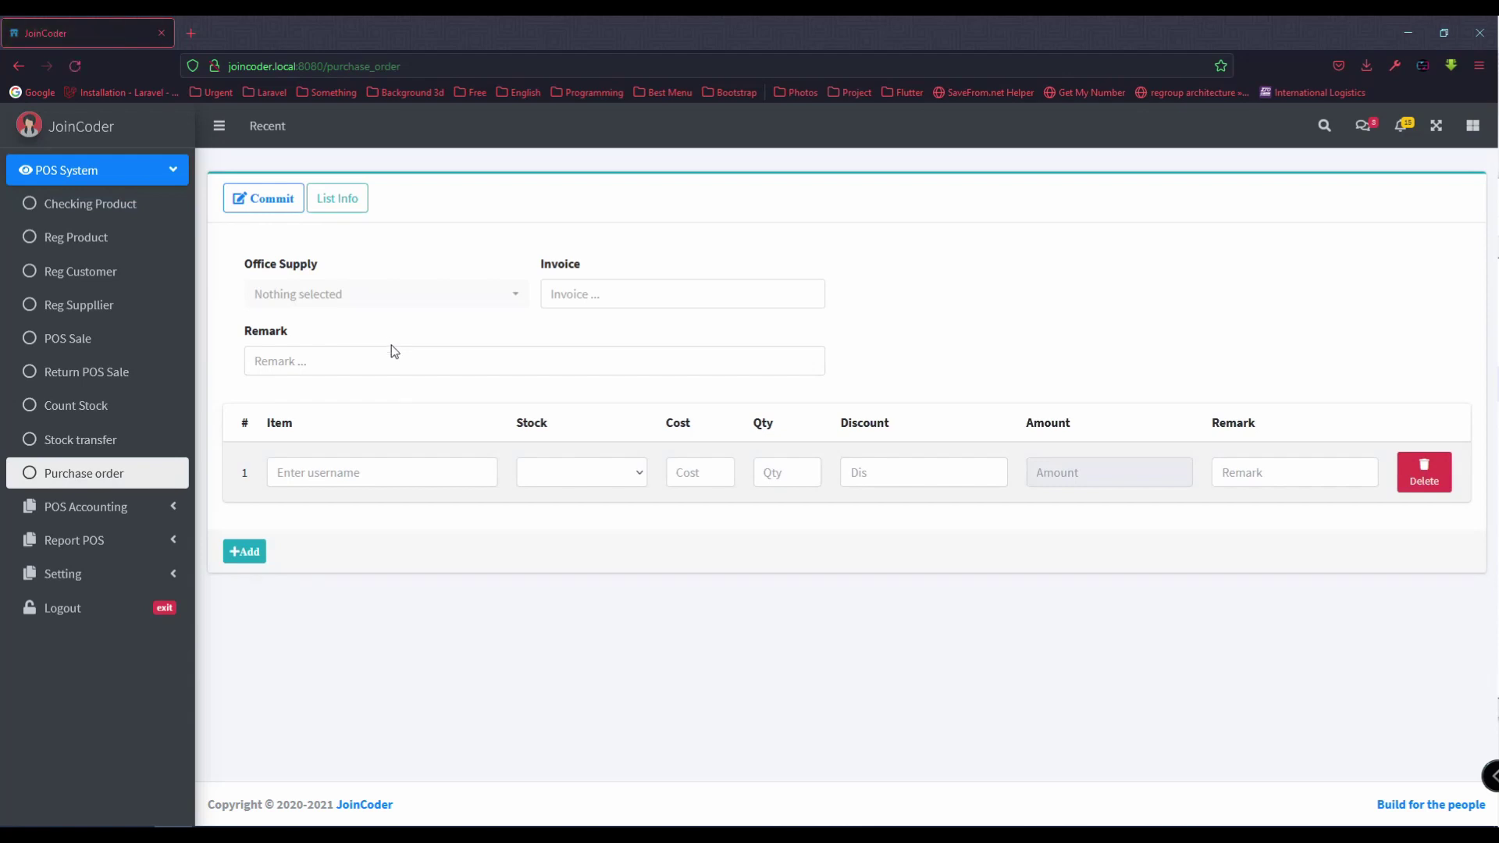
Step: Choose Amazone as supplier and enter invoice INC00001 with a remark
click(357, 295)
click(297, 417)
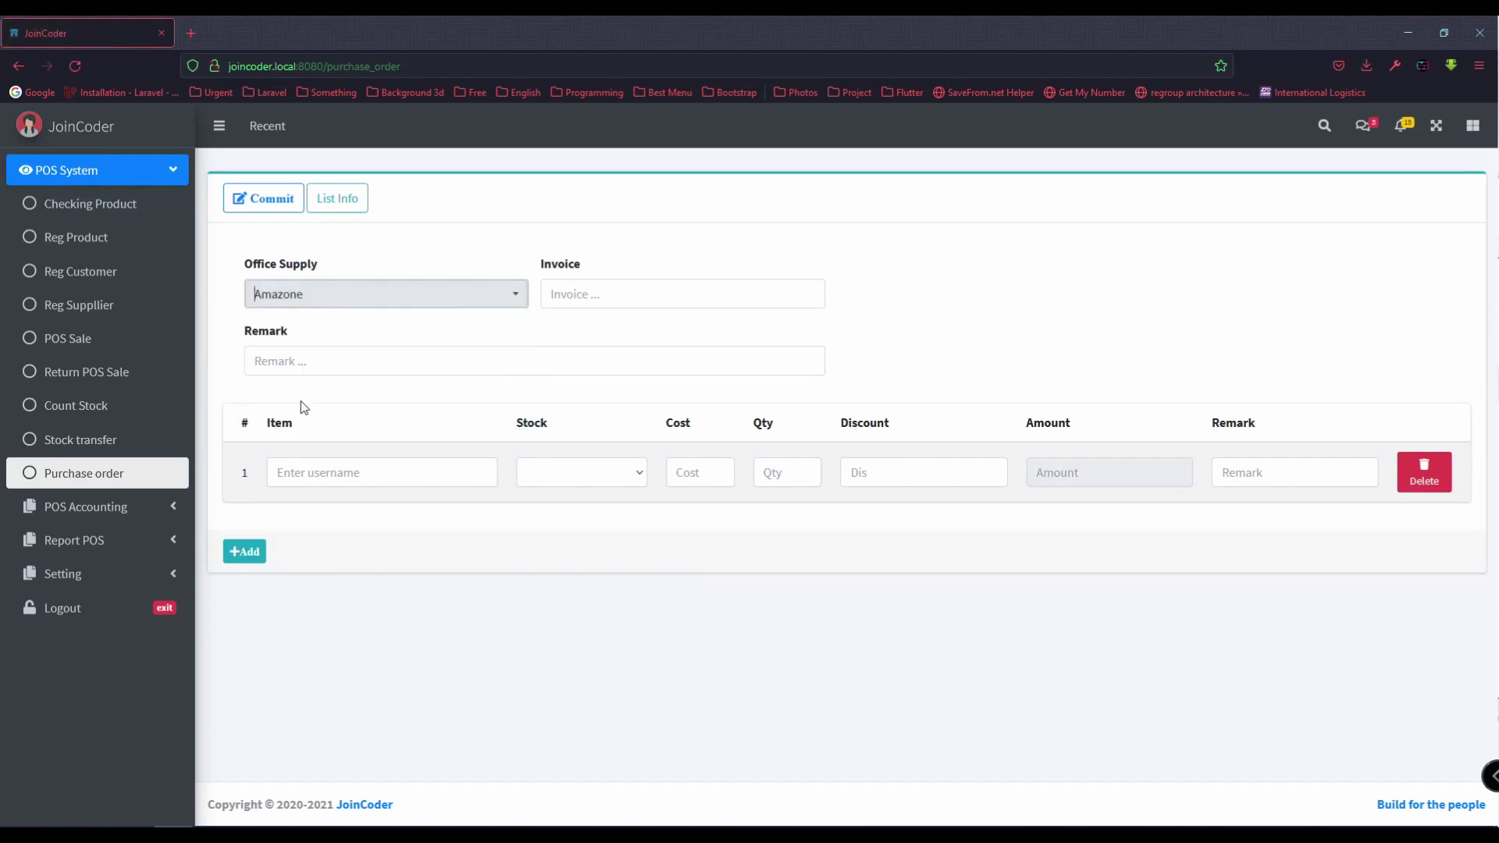
click(584, 300)
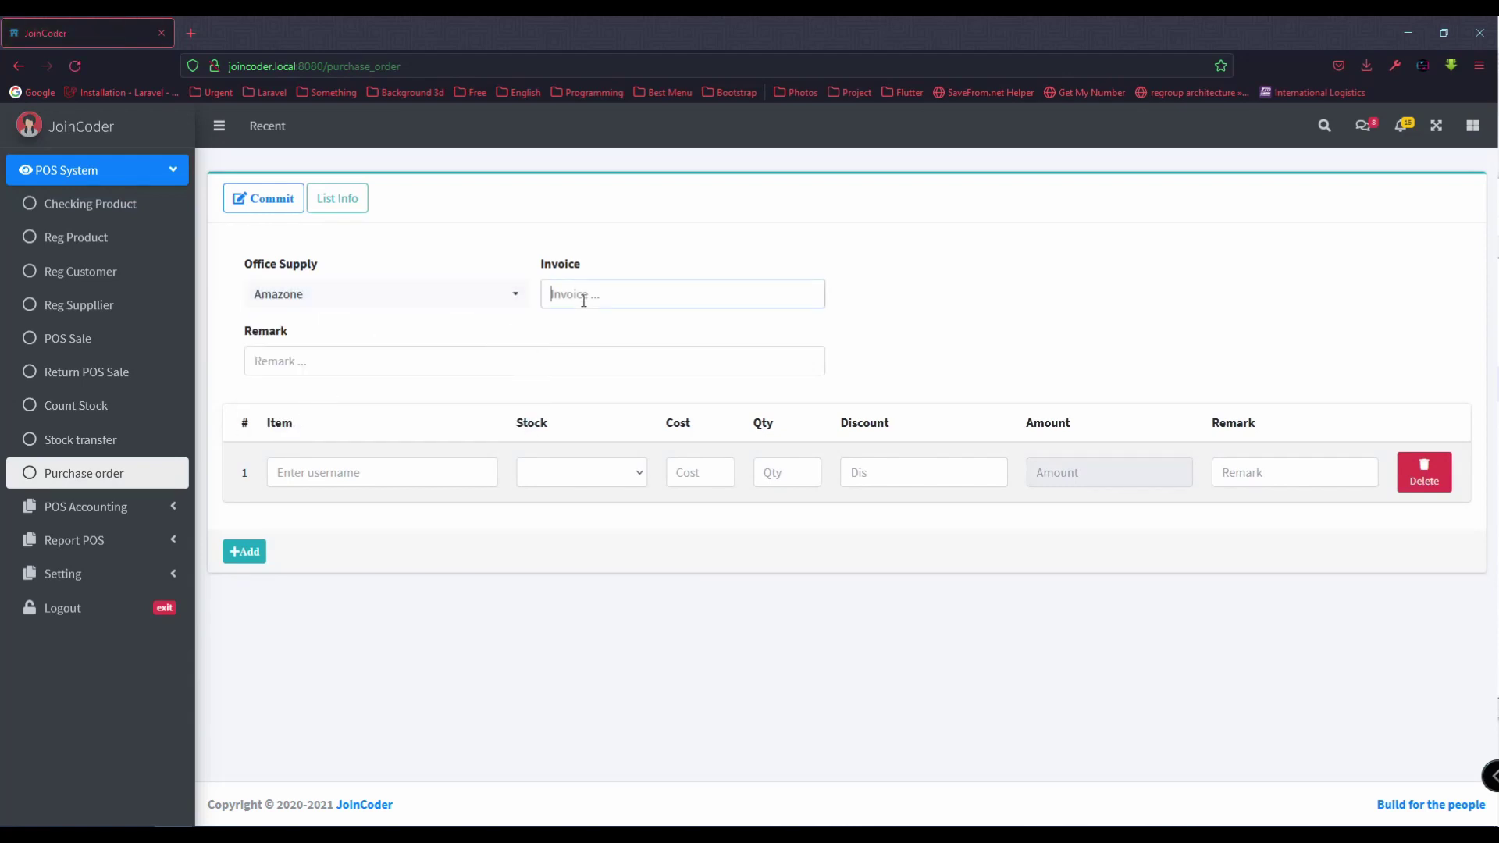
text(In)
key(BackSpace)
text(NC00001)
text(fir)
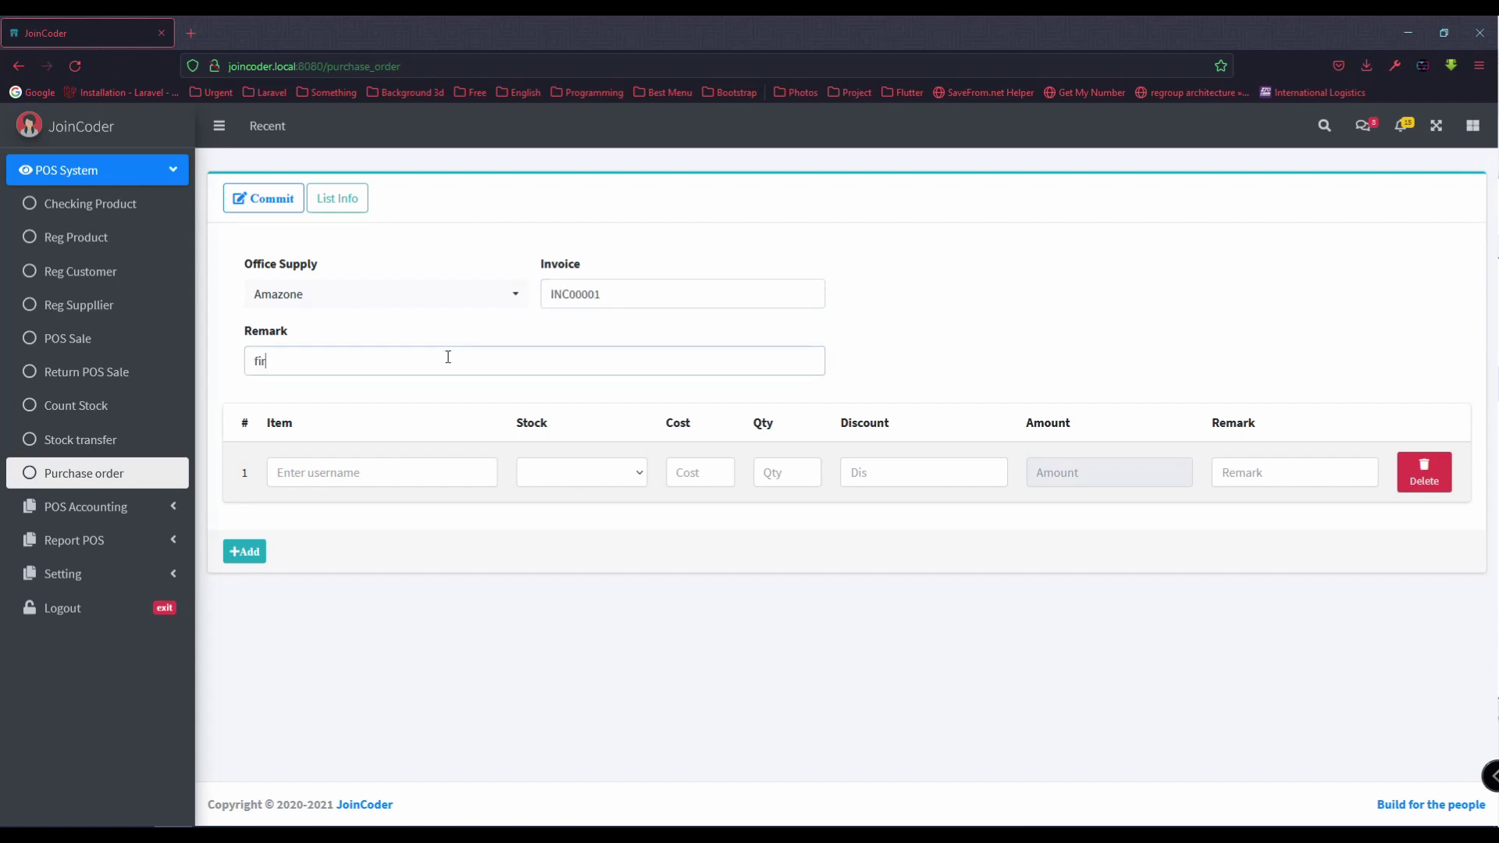
text(st time)
Step: Add Mouse M0001 into Main Stock with its cost, quantity 50 and discount 10
click(409, 473)
text(mouse)
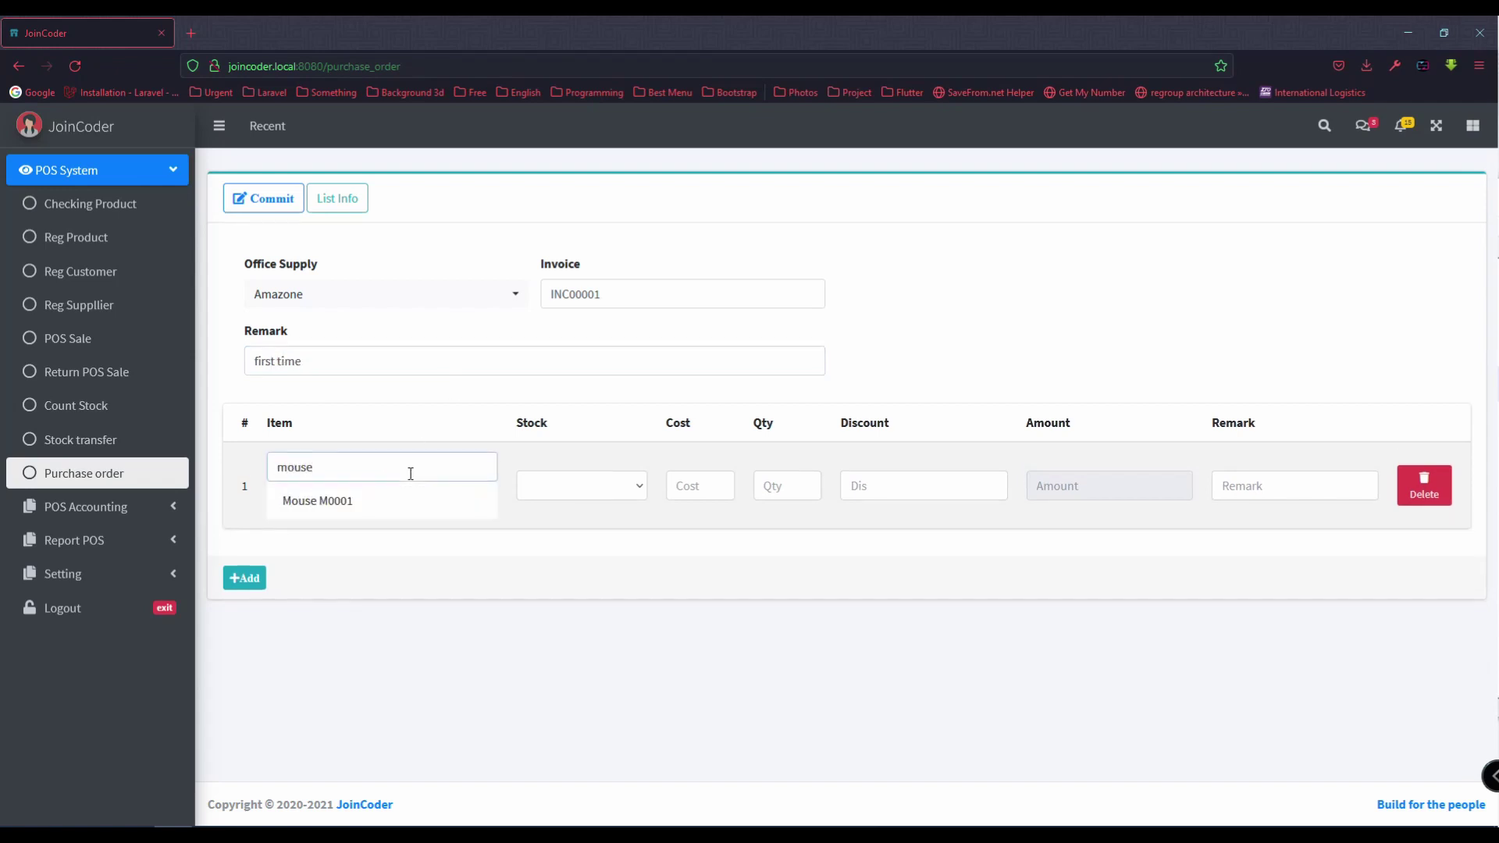
click(368, 501)
click(606, 478)
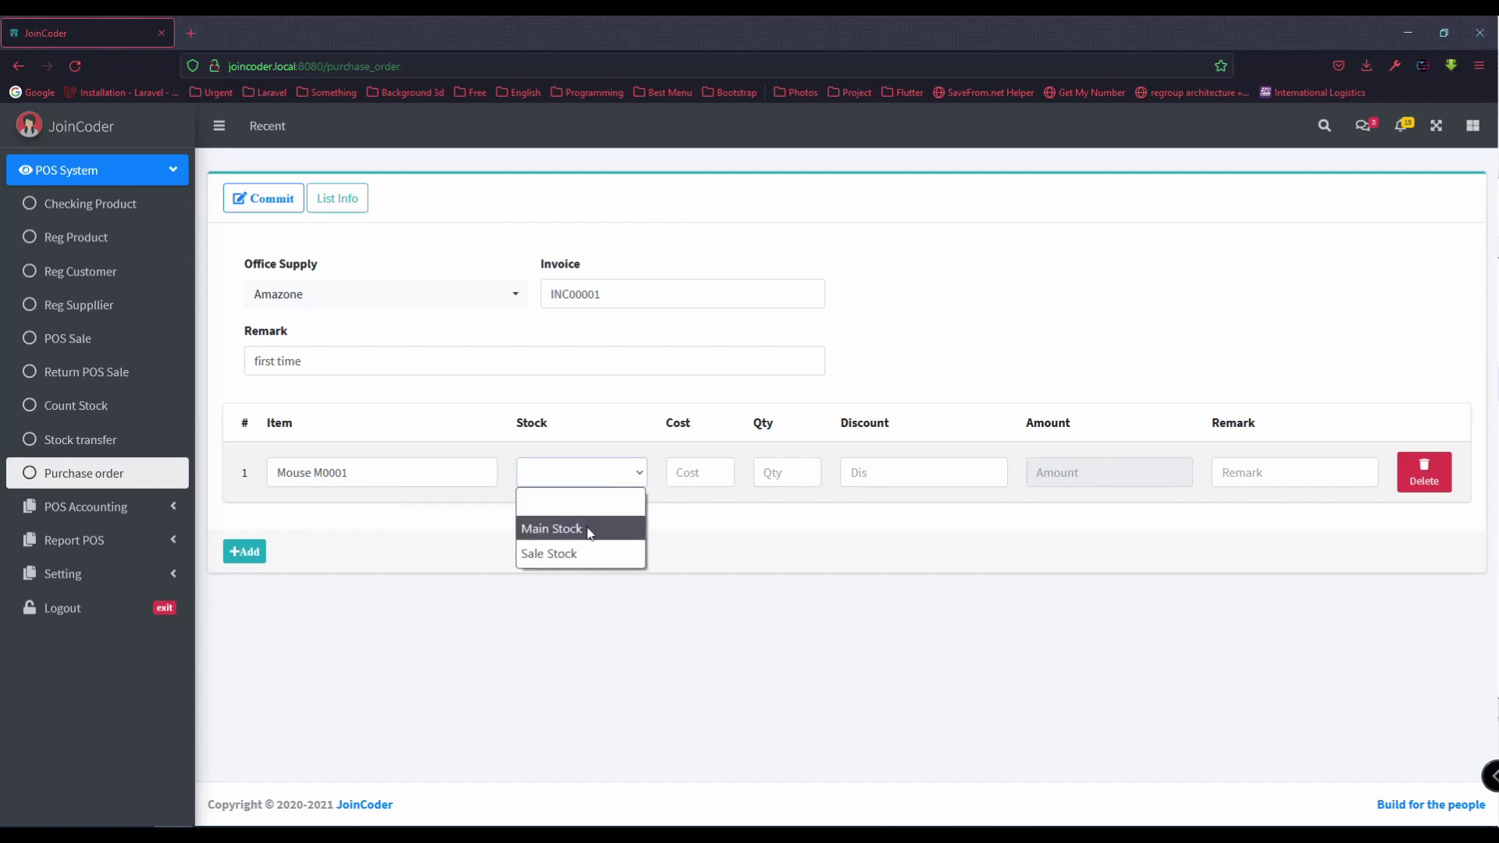
click(562, 529)
click(709, 479)
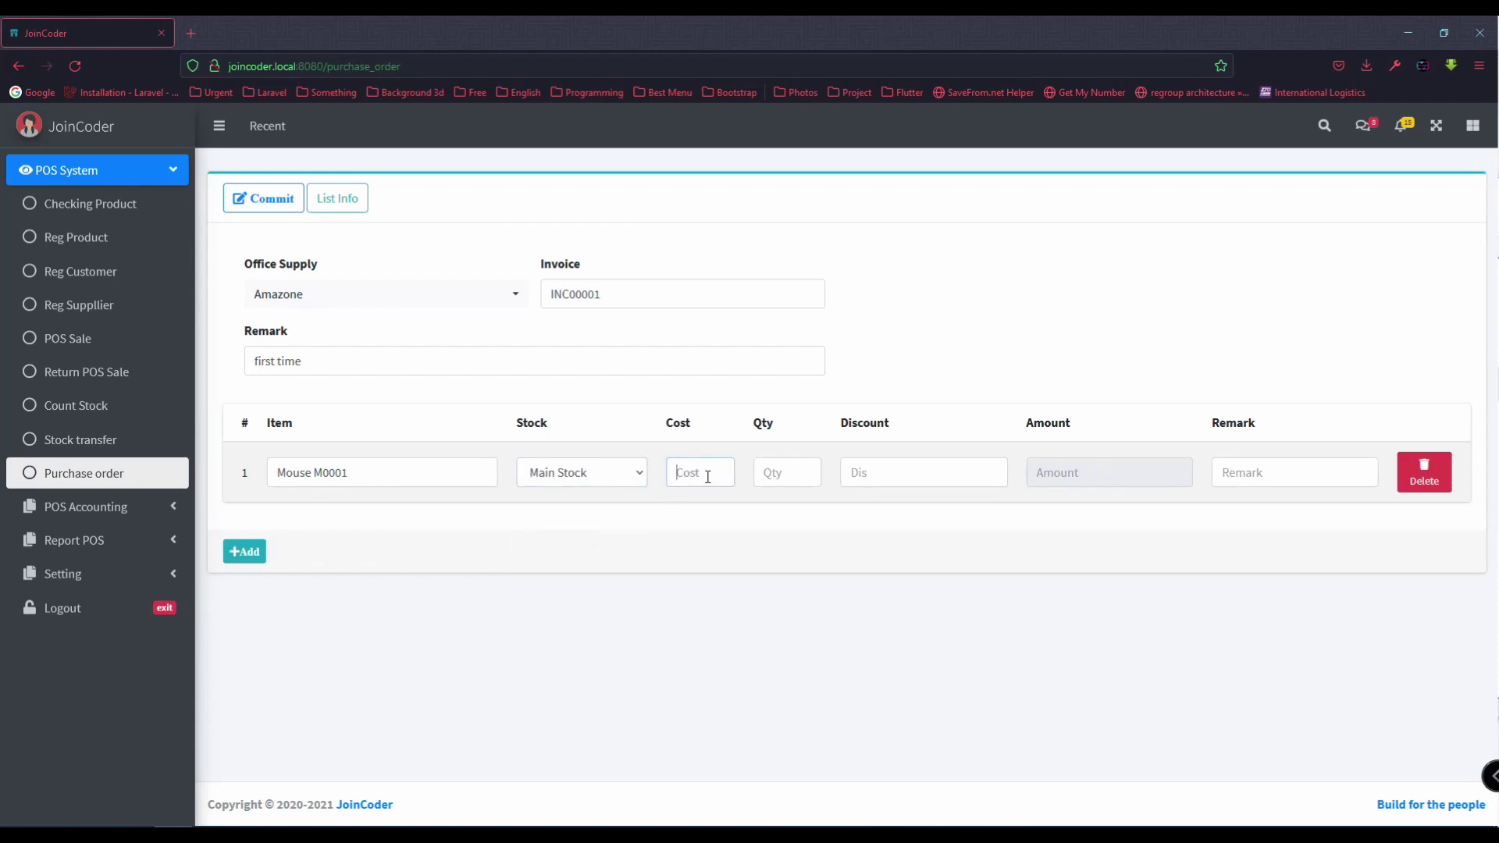
text(21)
click(771, 473)
text(50)
click(888, 474)
text(10)
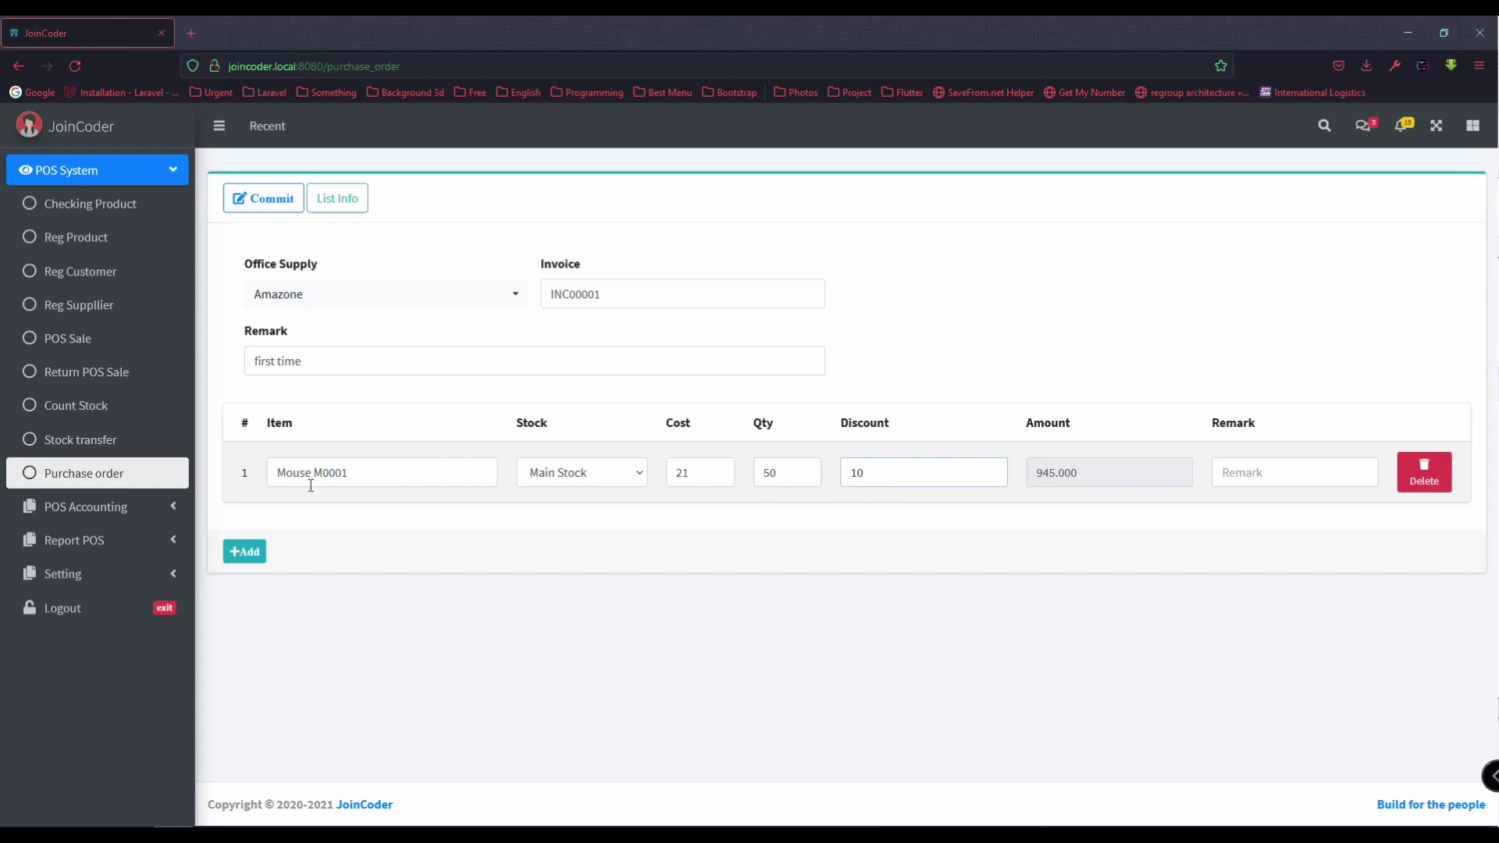
Step: Add a row for A001 keyboard into Sale Stock, quantity 100, discount 0, and commit the order
click(257, 550)
click(355, 531)
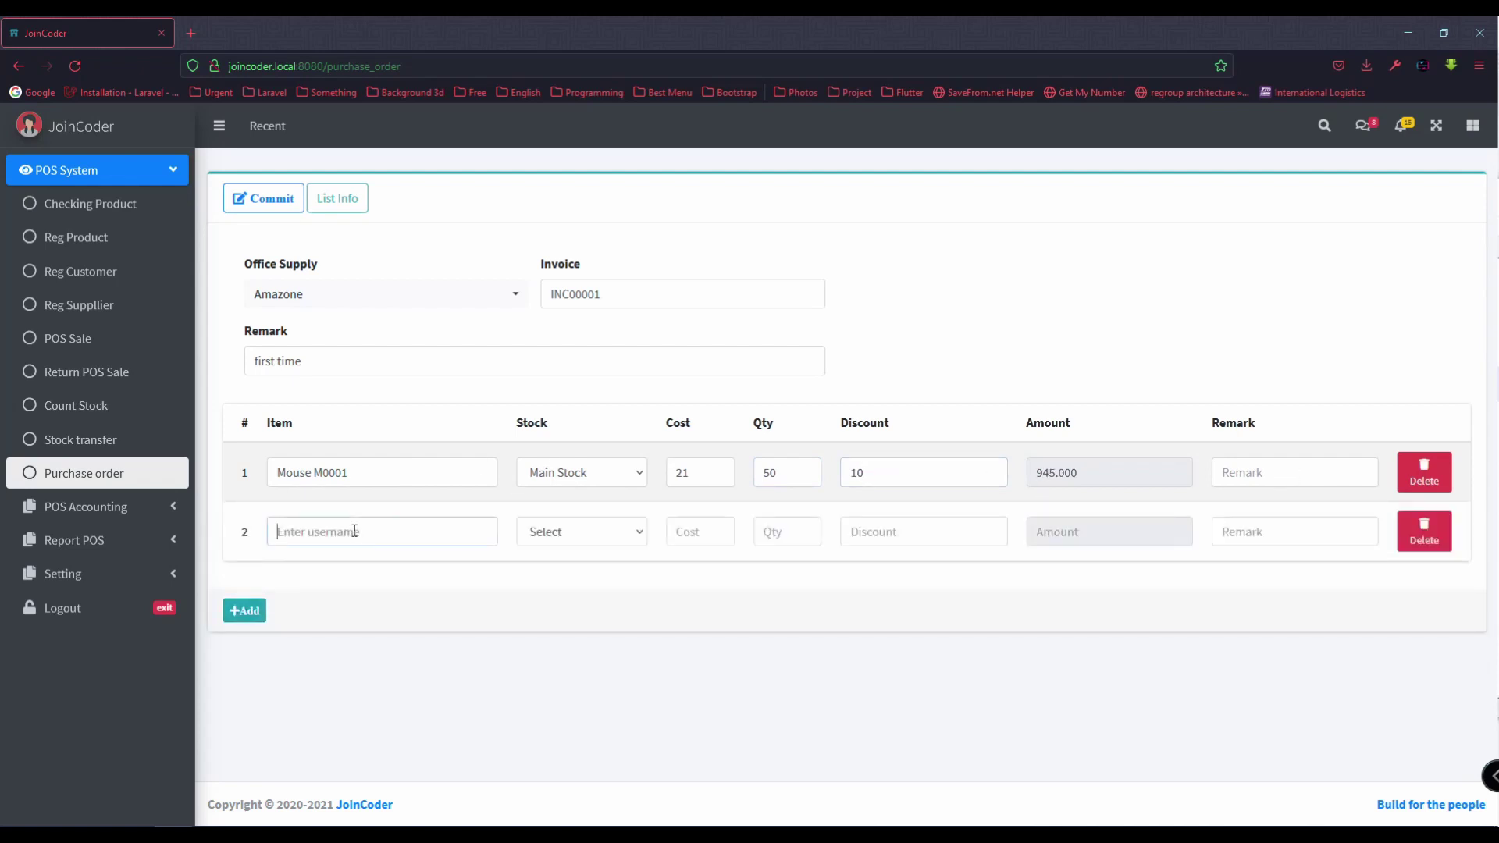
text(A000)
click(344, 560)
click(580, 539)
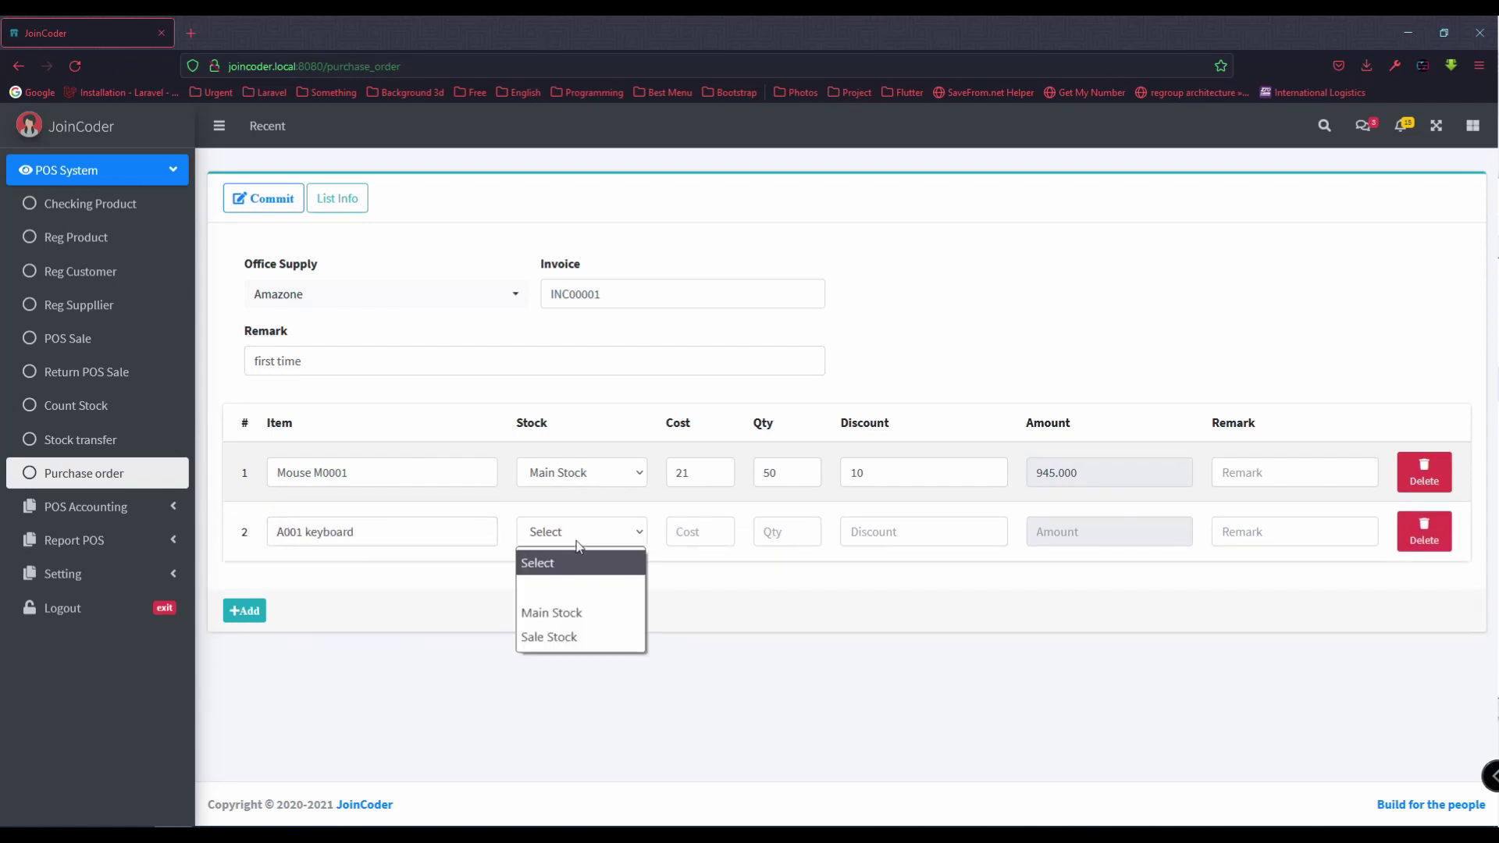
click(575, 631)
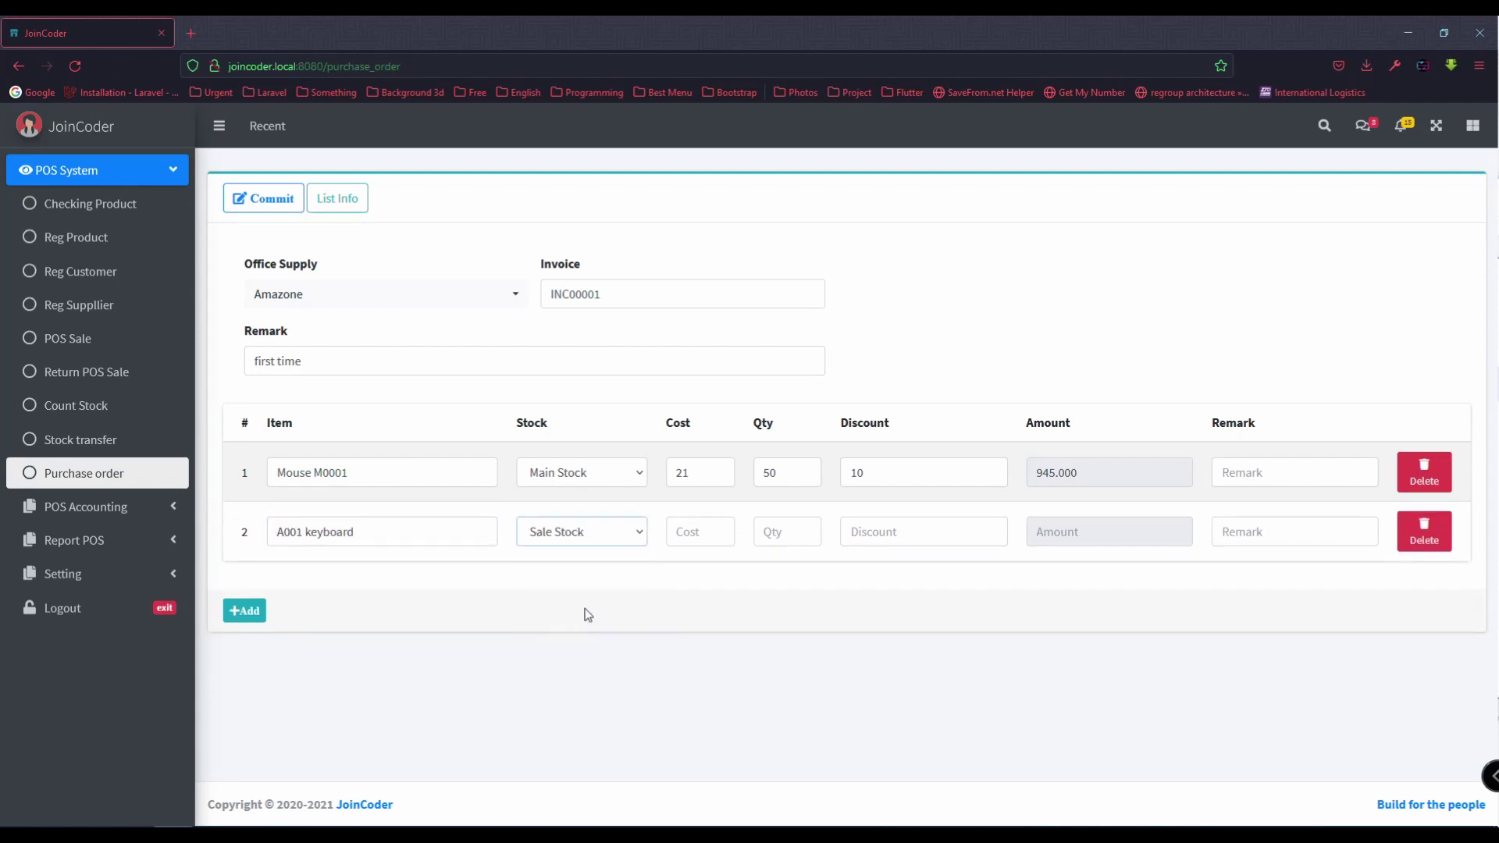
click(702, 537)
text(25.5)
click(793, 522)
text(100)
click(919, 538)
text(0)
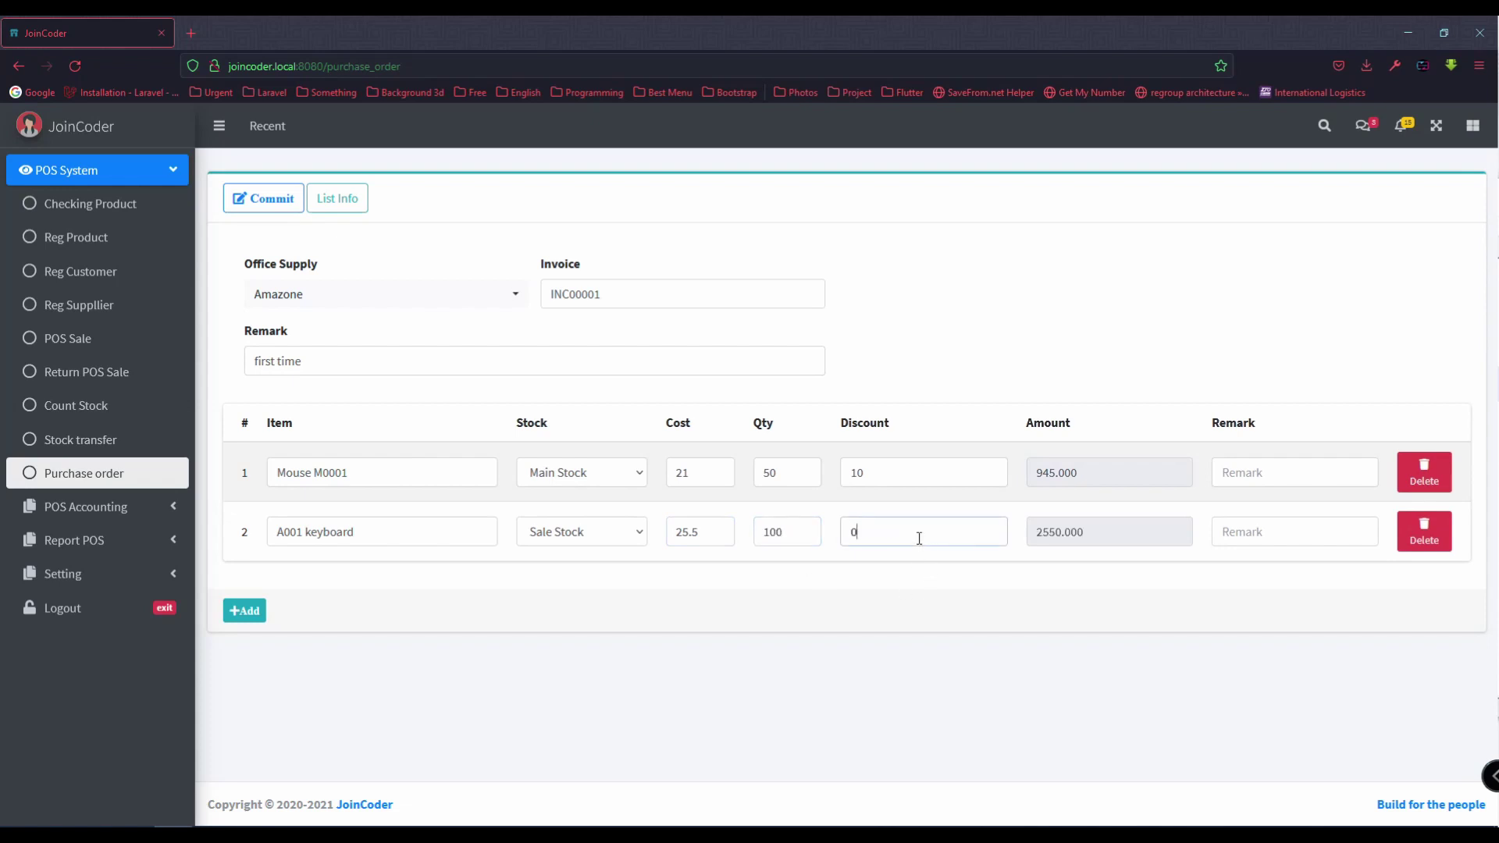
drag(1112, 528, 1017, 533)
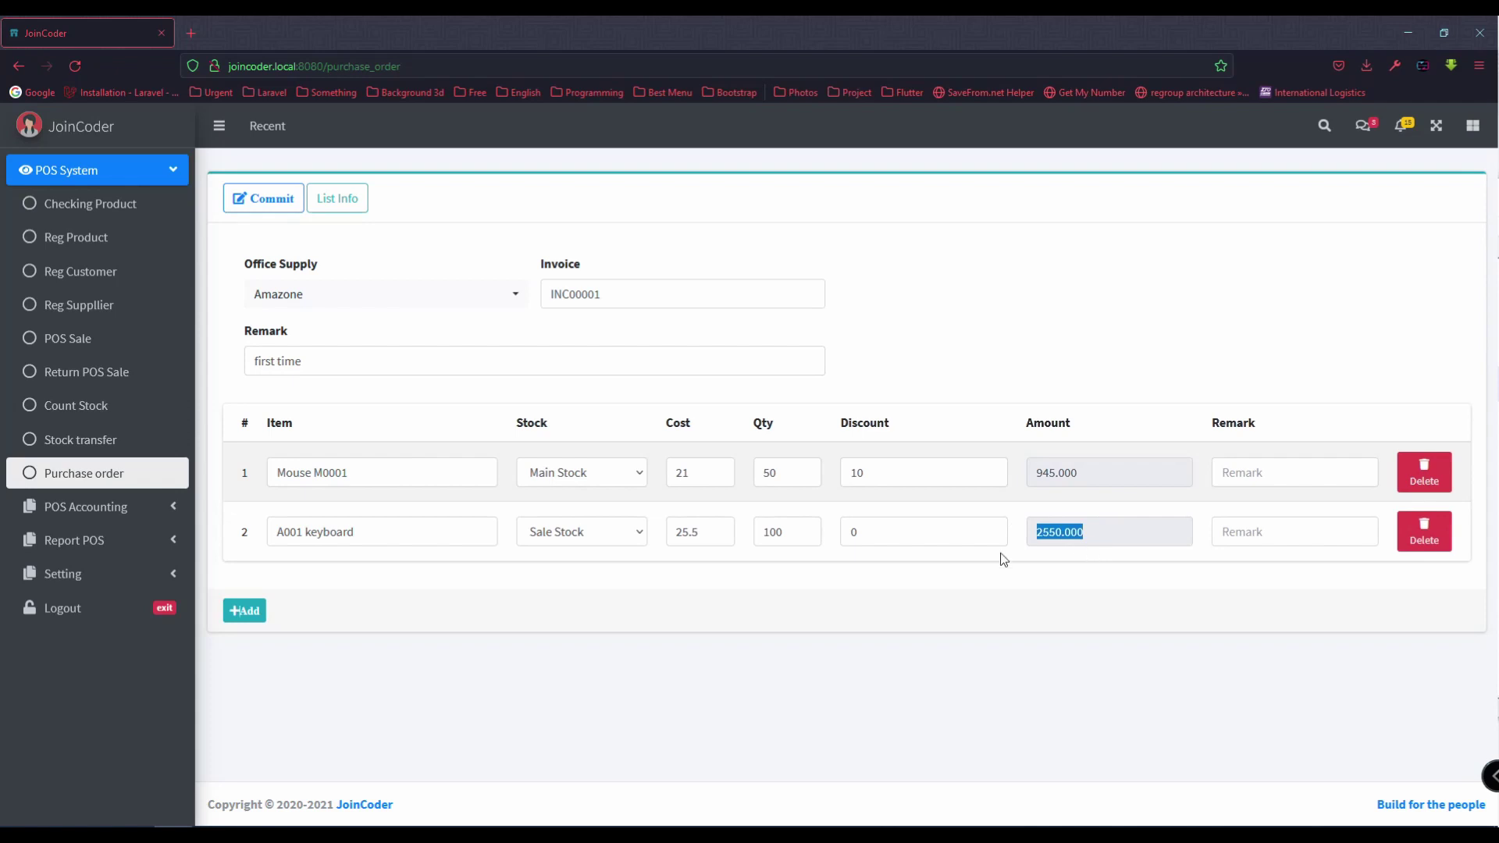
click(263, 198)
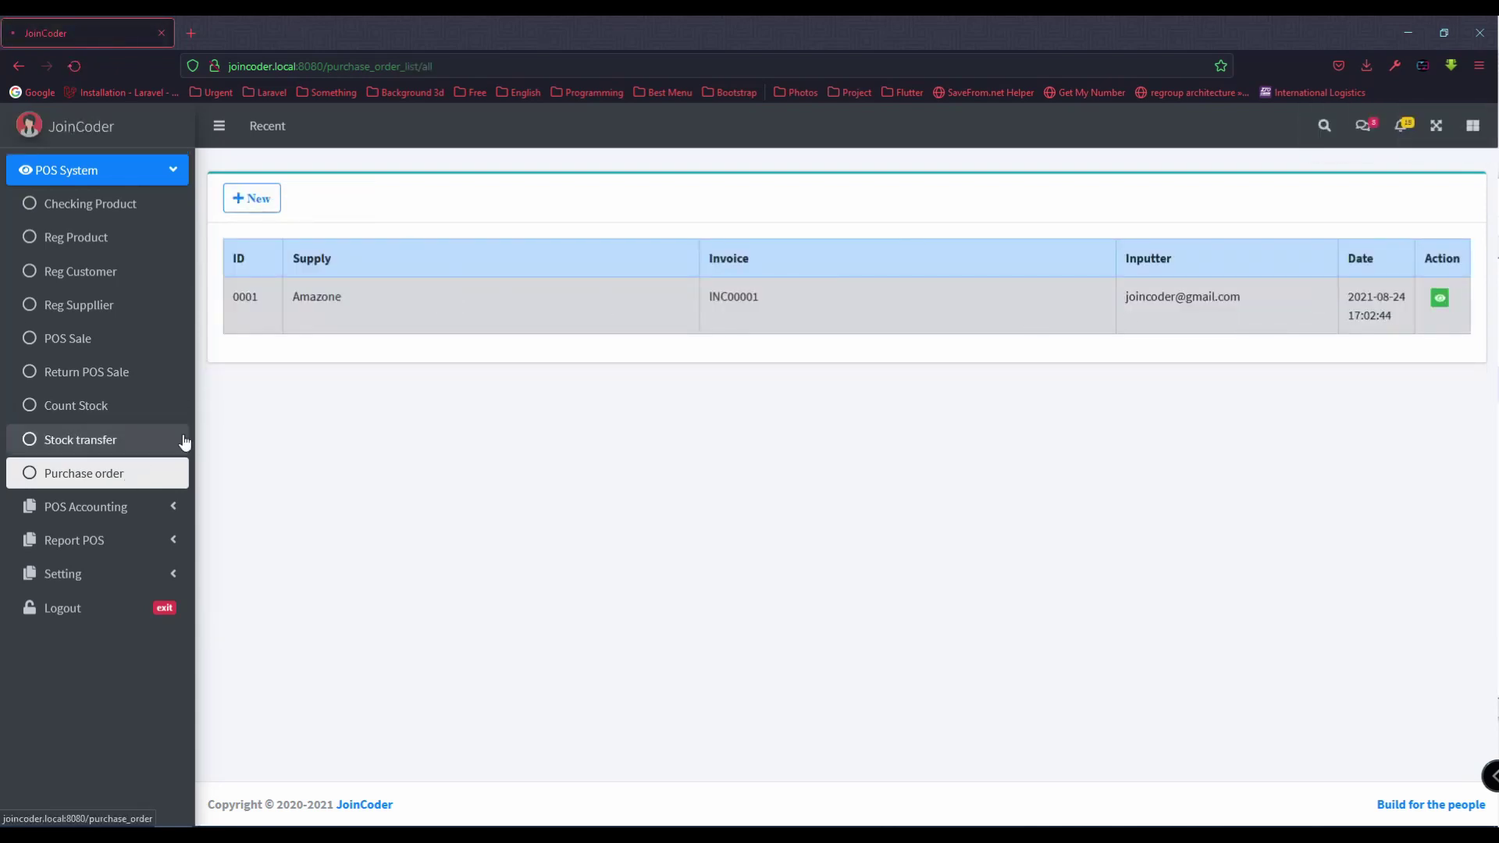
Step: Open order INC00001 from the purchase order list, authorize it, and go to the stock check page
click(156, 474)
click(257, 196)
click(1440, 297)
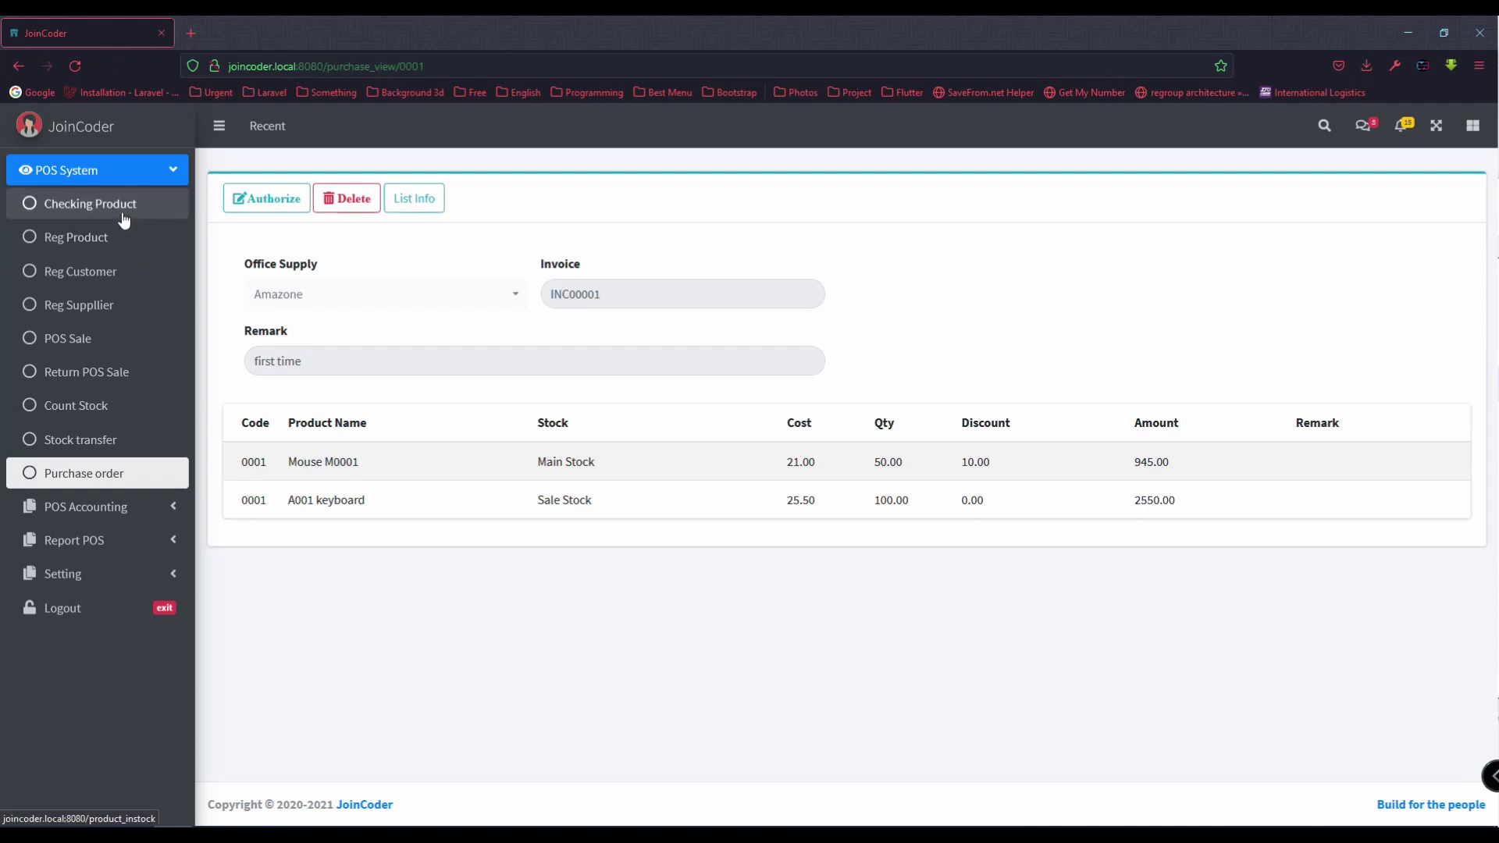
click(253, 198)
click(719, 514)
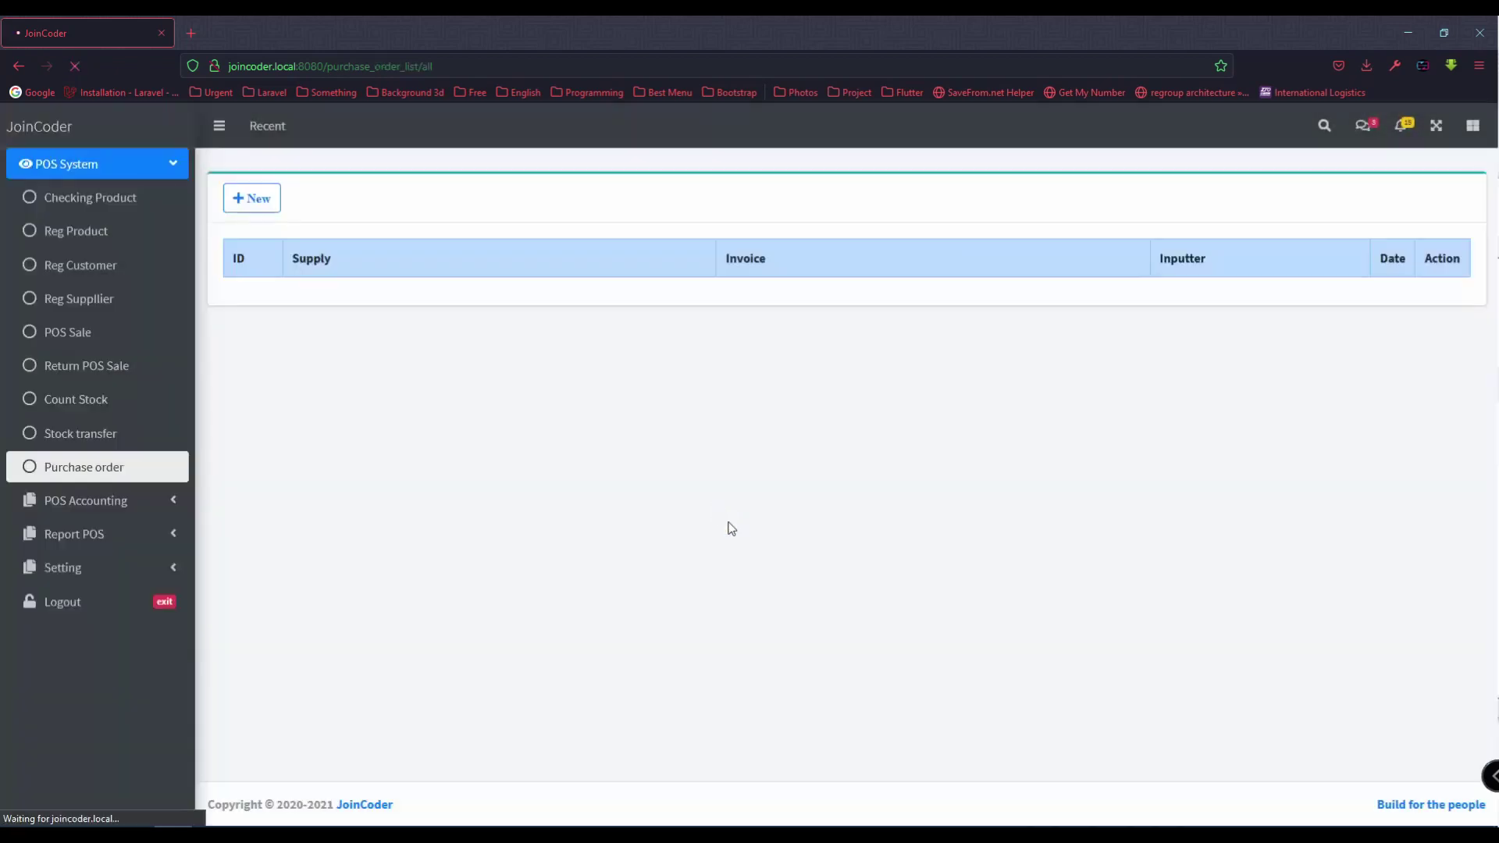
click(135, 217)
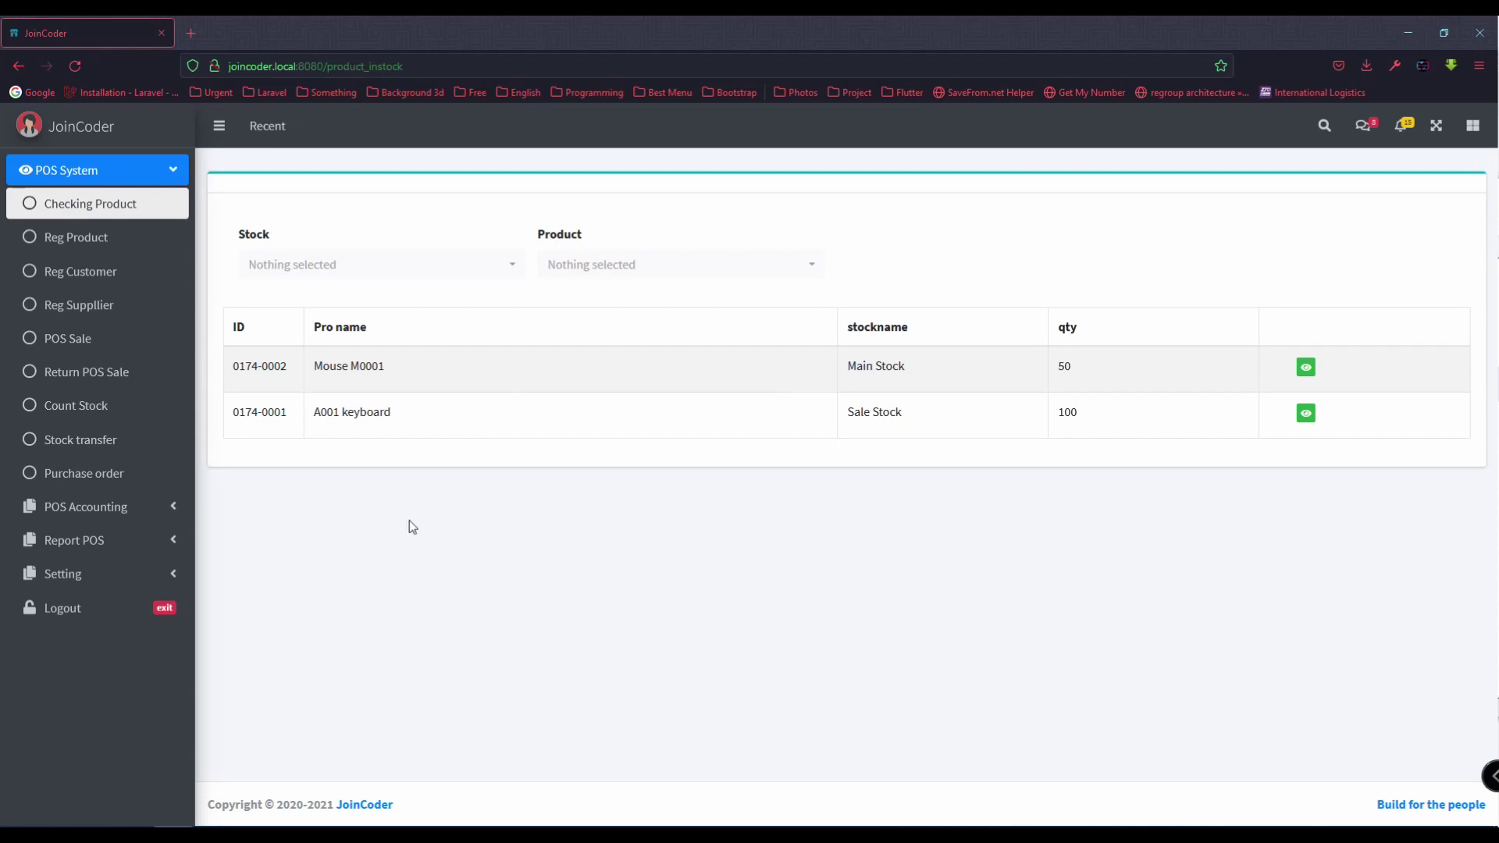
Step: Filter the stock list by Main Stock, then Sale Stock, then clear the location filter
click(424, 273)
click(332, 359)
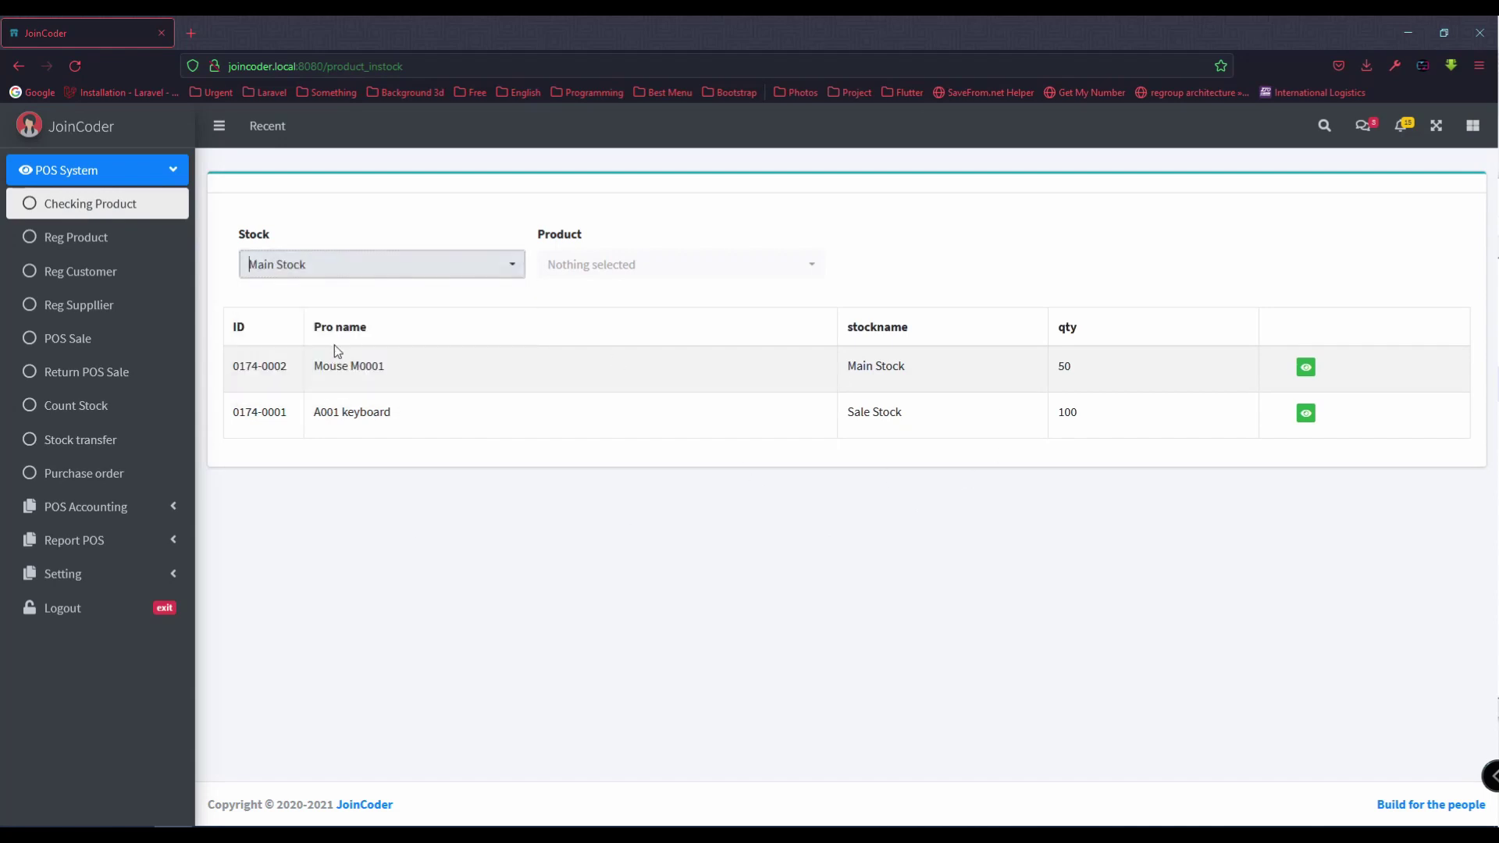
click(383, 274)
click(321, 386)
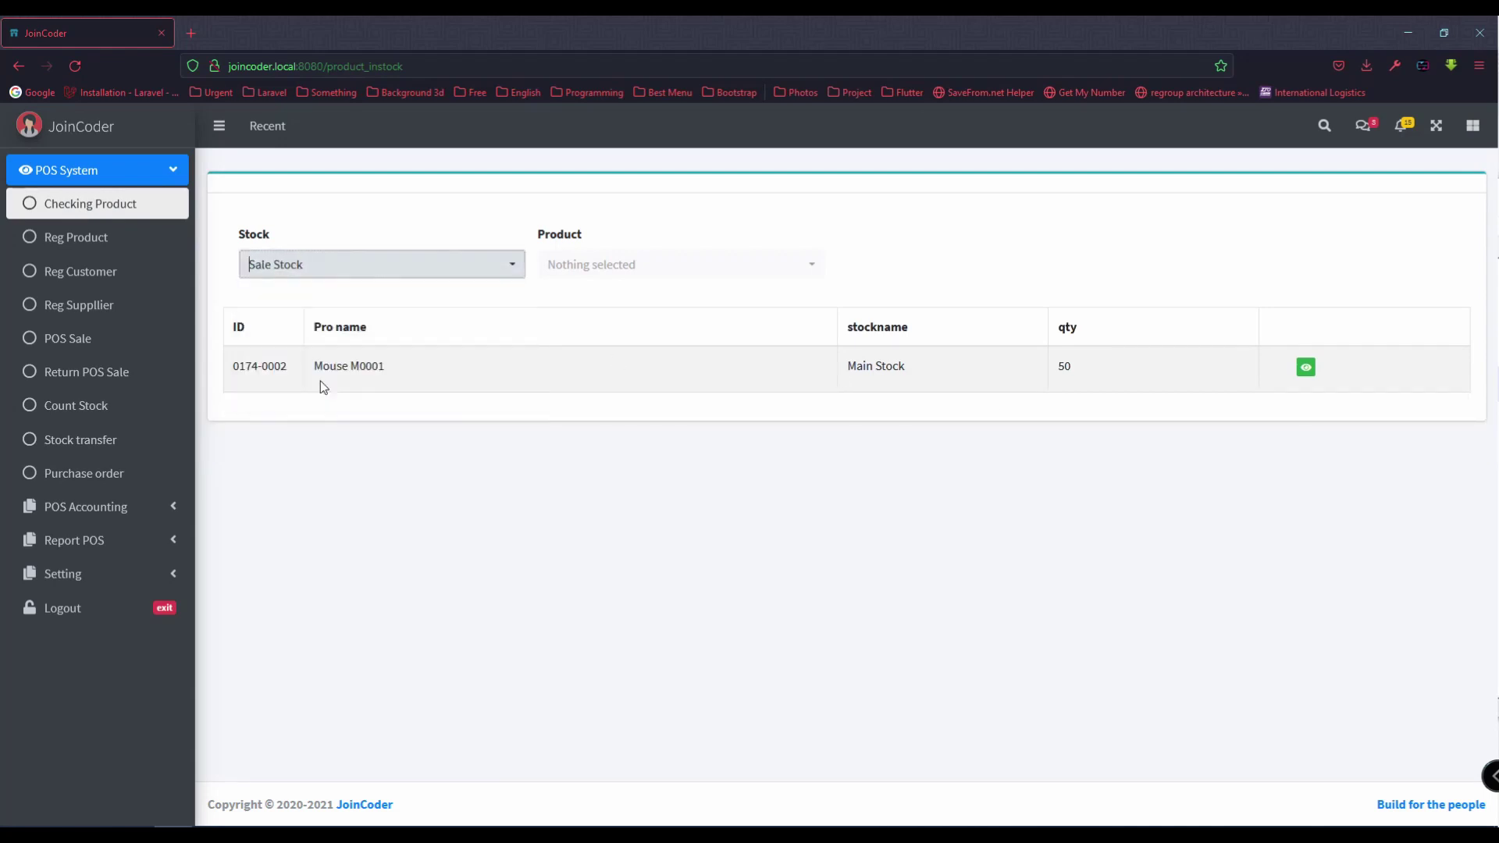
click(360, 269)
click(343, 332)
Step: Filter the stock list by product: Mouse M0001, A001 keyboard, then Mouse M0001 again
click(584, 265)
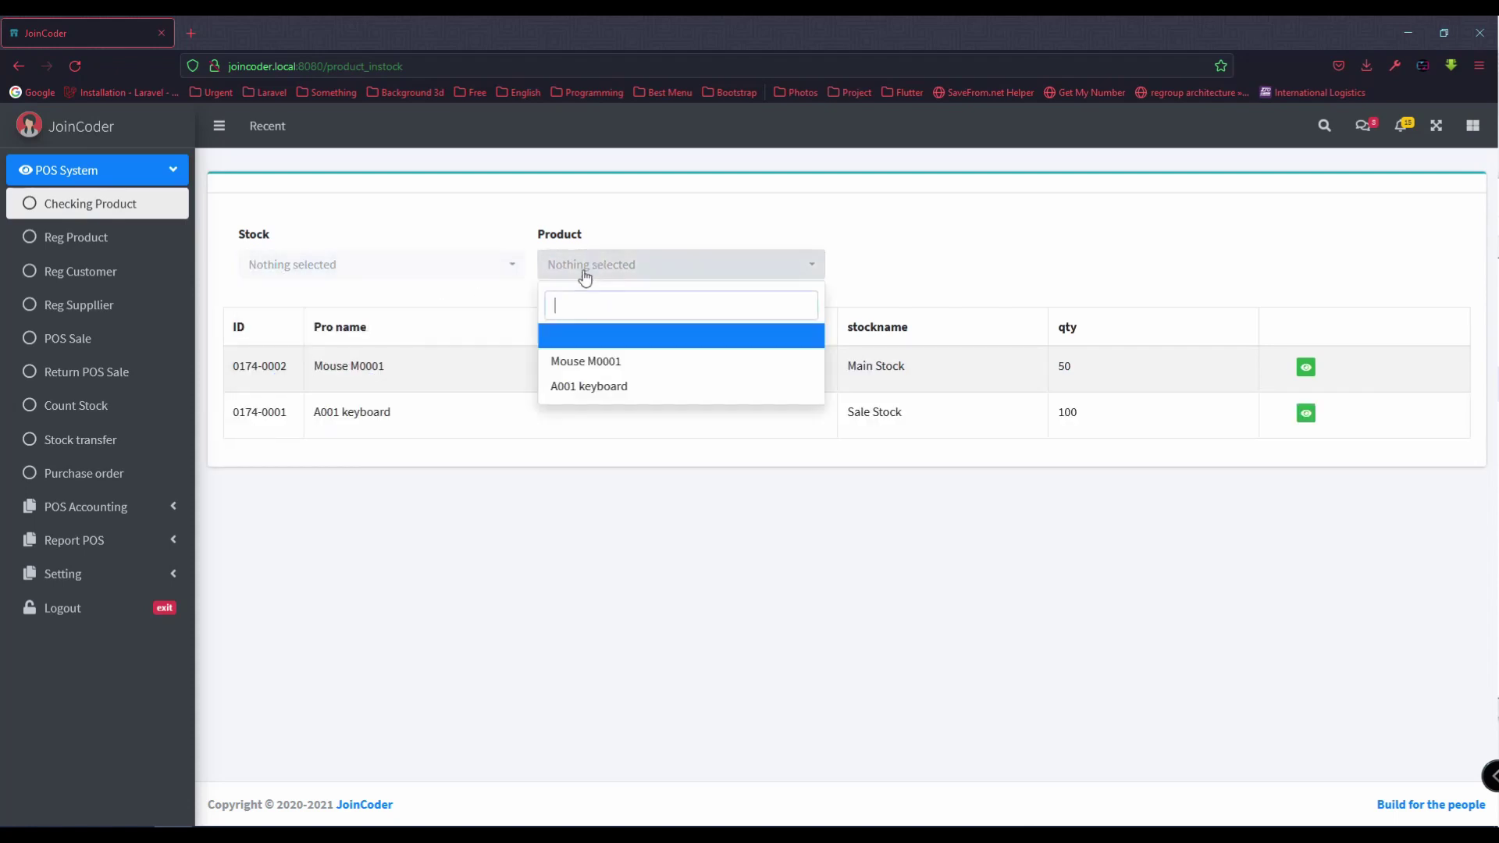
click(626, 364)
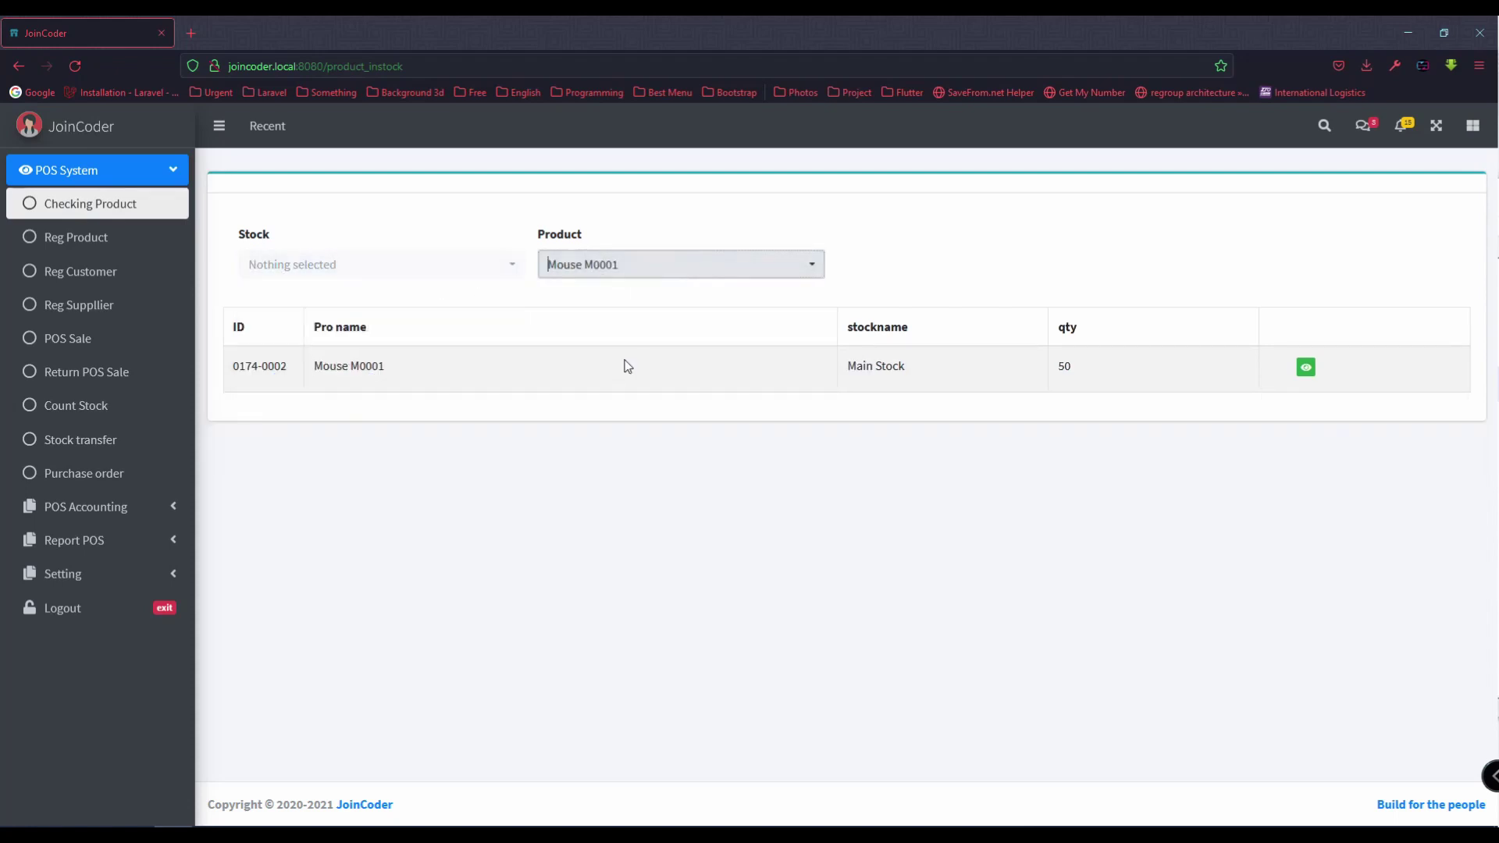
click(609, 277)
click(607, 385)
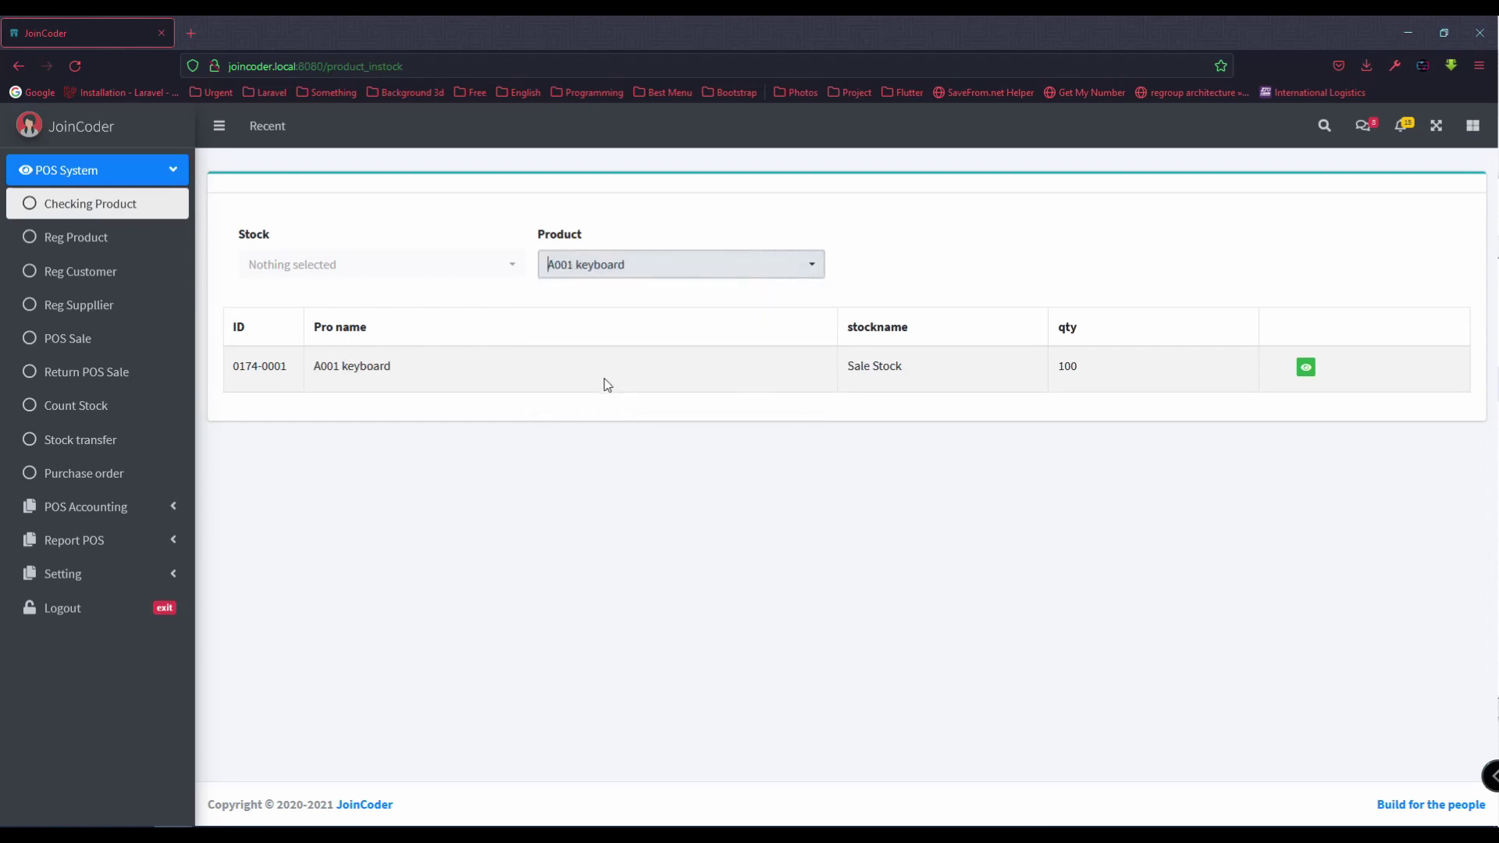
click(598, 265)
click(594, 359)
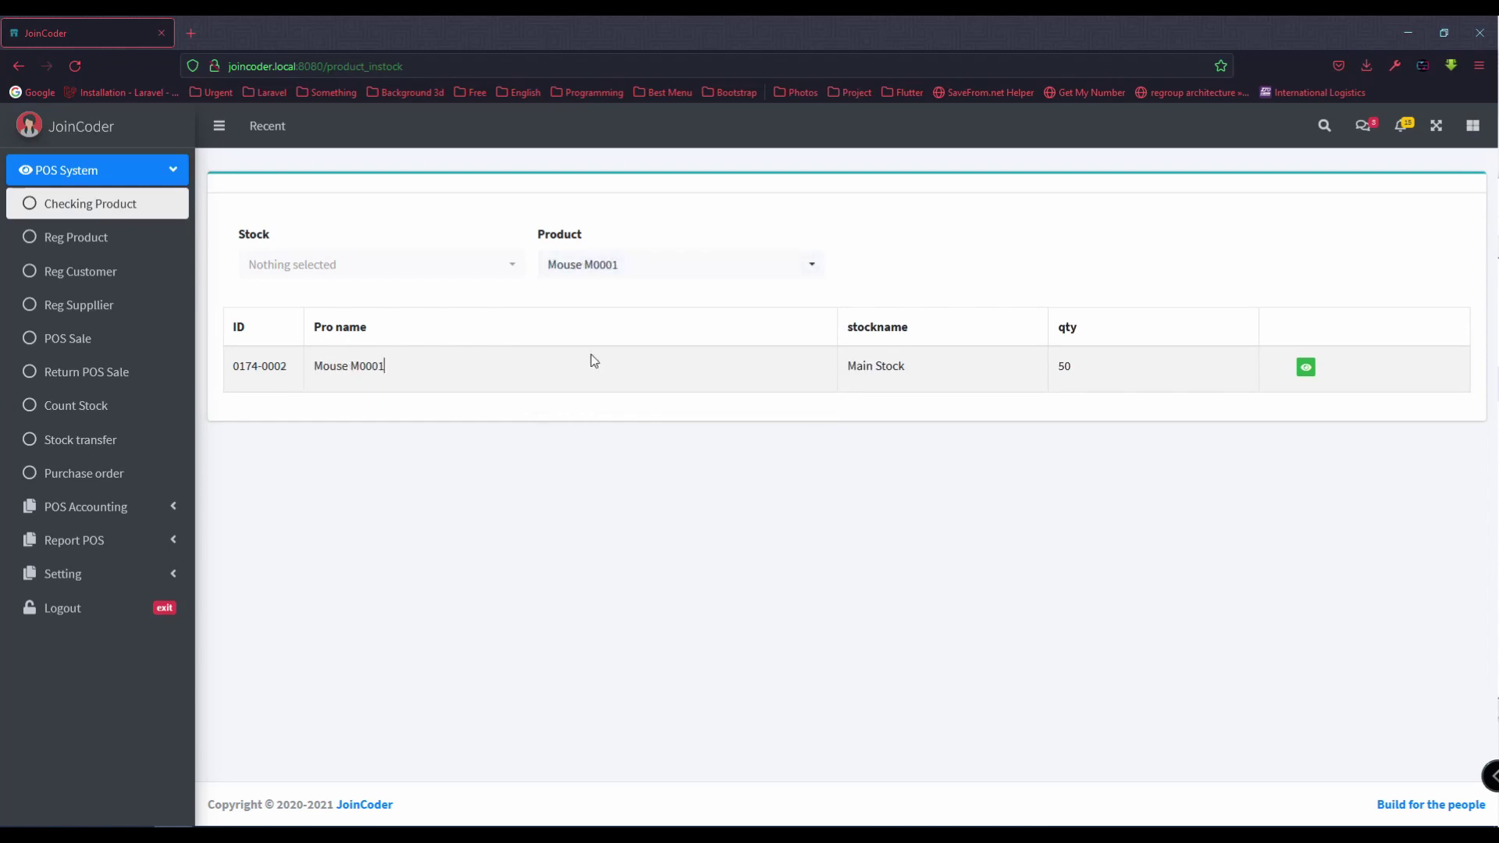
Step: Mark the Point of Sale task in the Notepad++ to-do list, then return to the POS
key(alt+Tab)
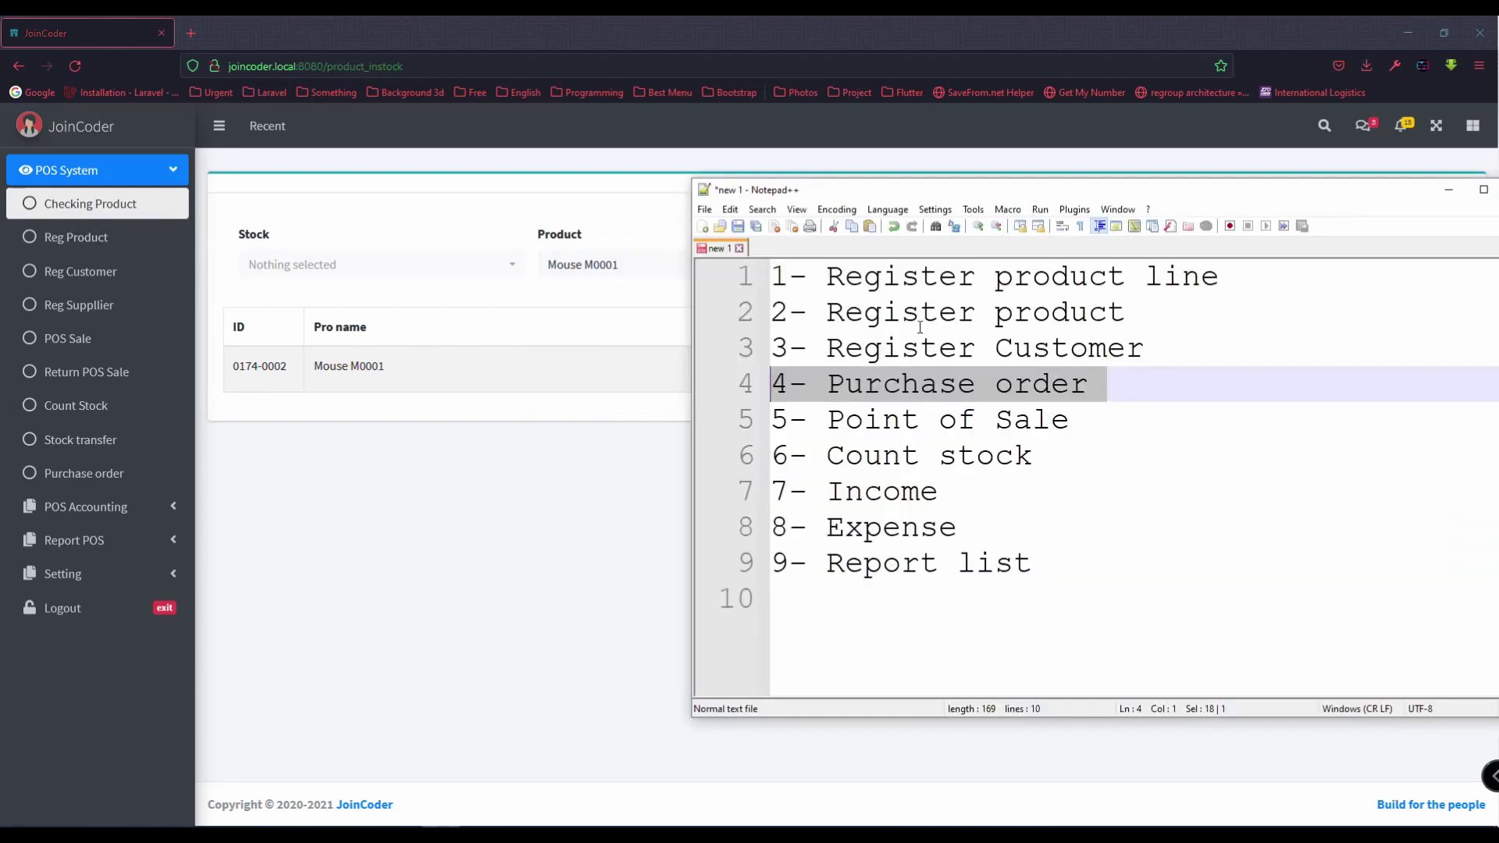
drag(1074, 420, 697, 411)
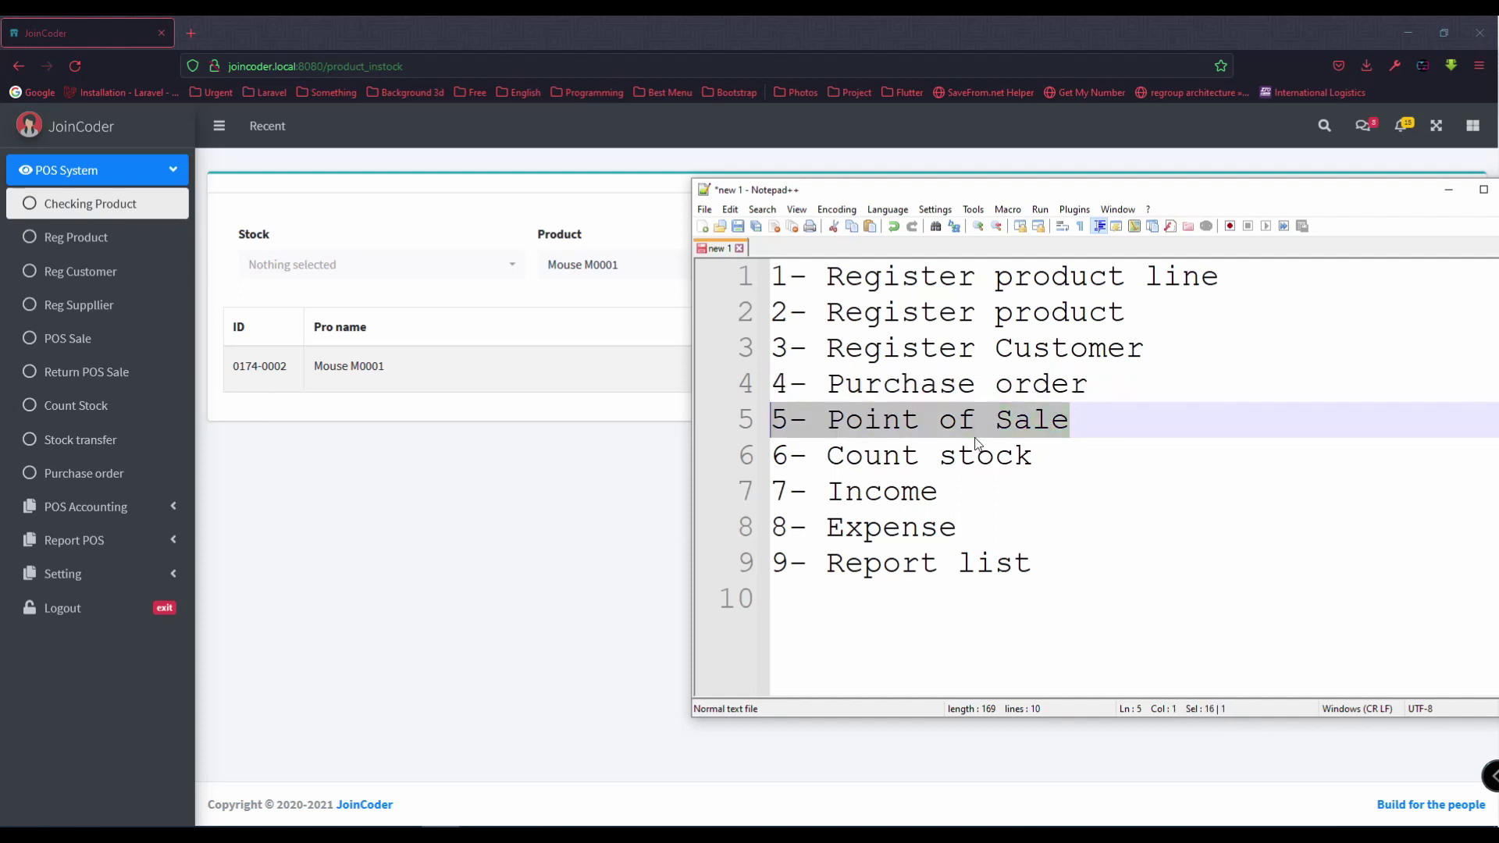
click(264, 447)
Step: Start a POS Sale form with customer General
click(78, 338)
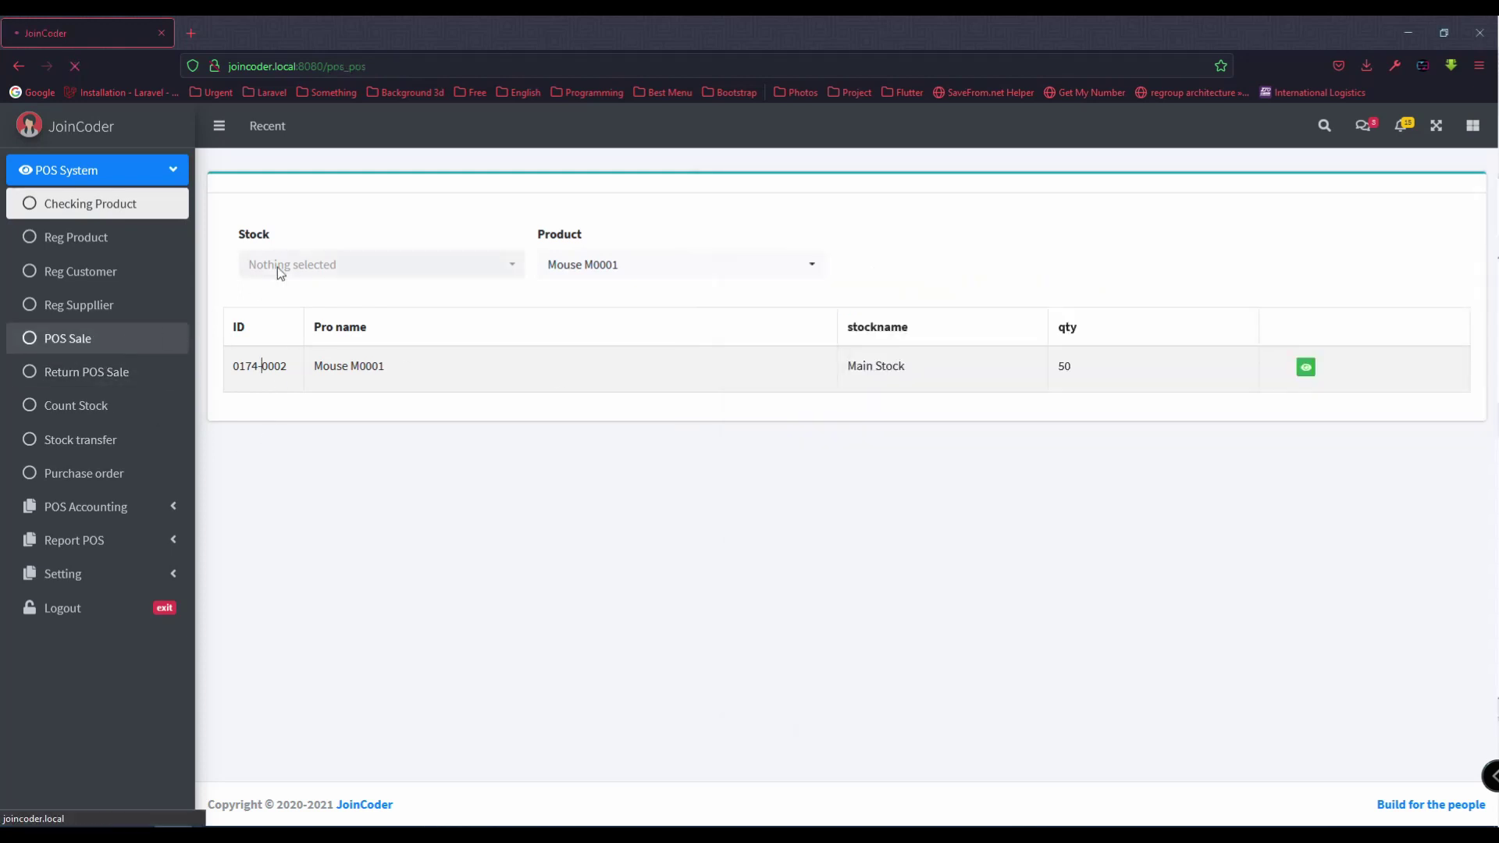
click(323, 293)
text(gen)
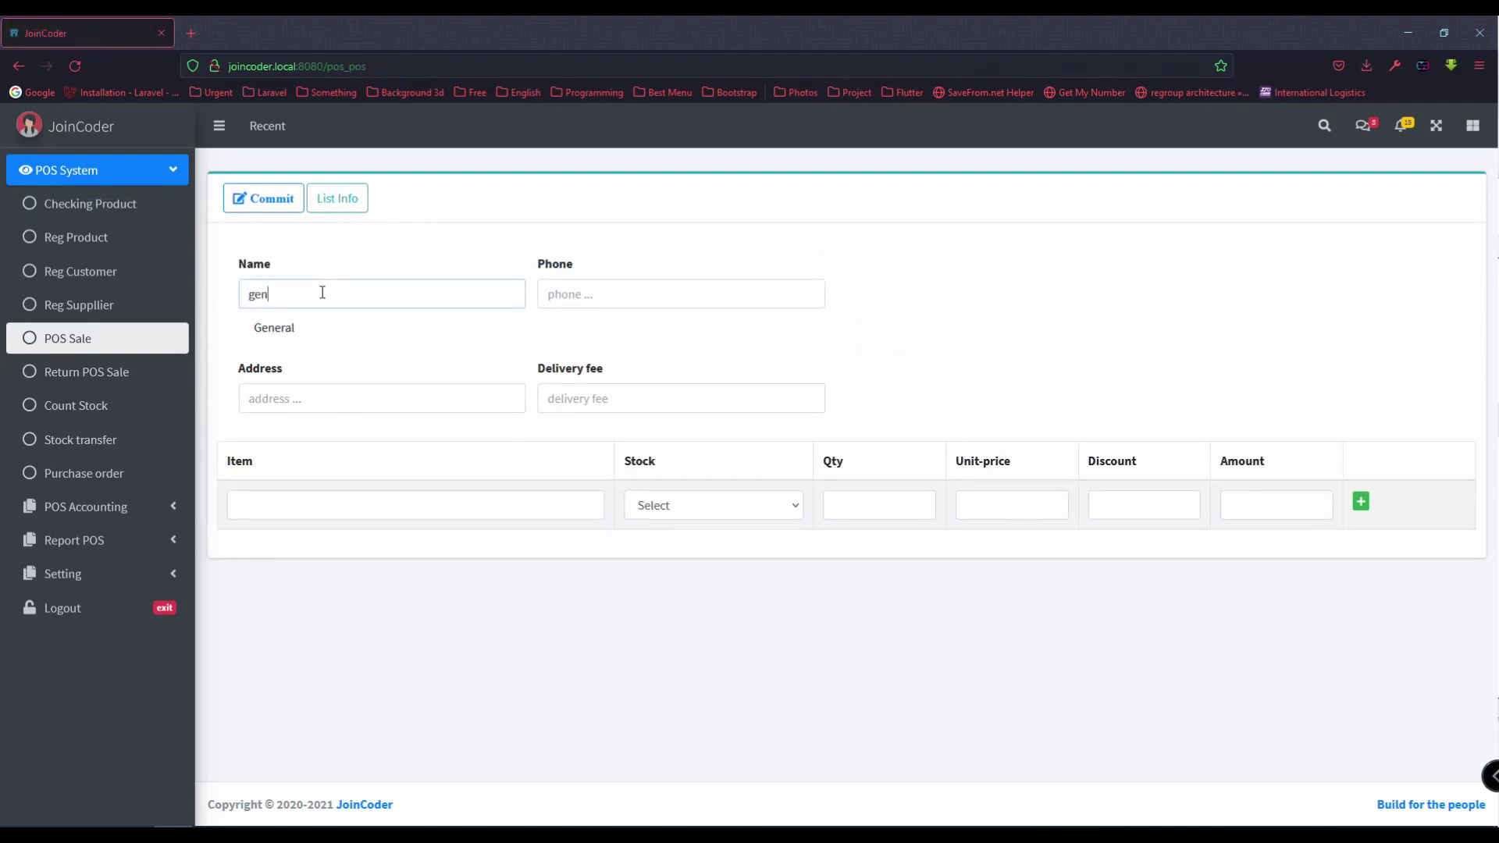
click(342, 330)
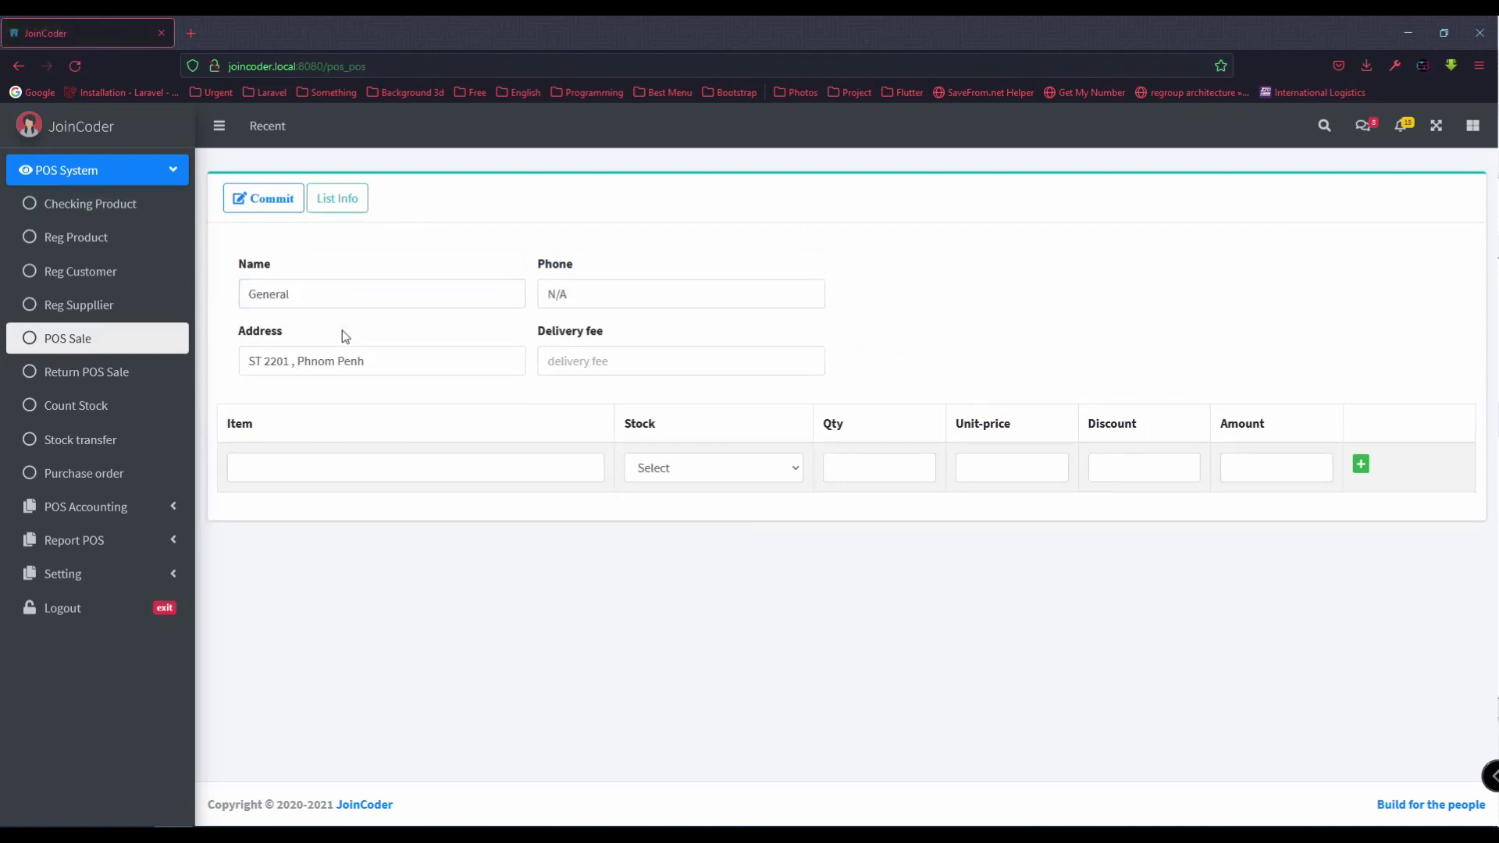
double_click(348, 291)
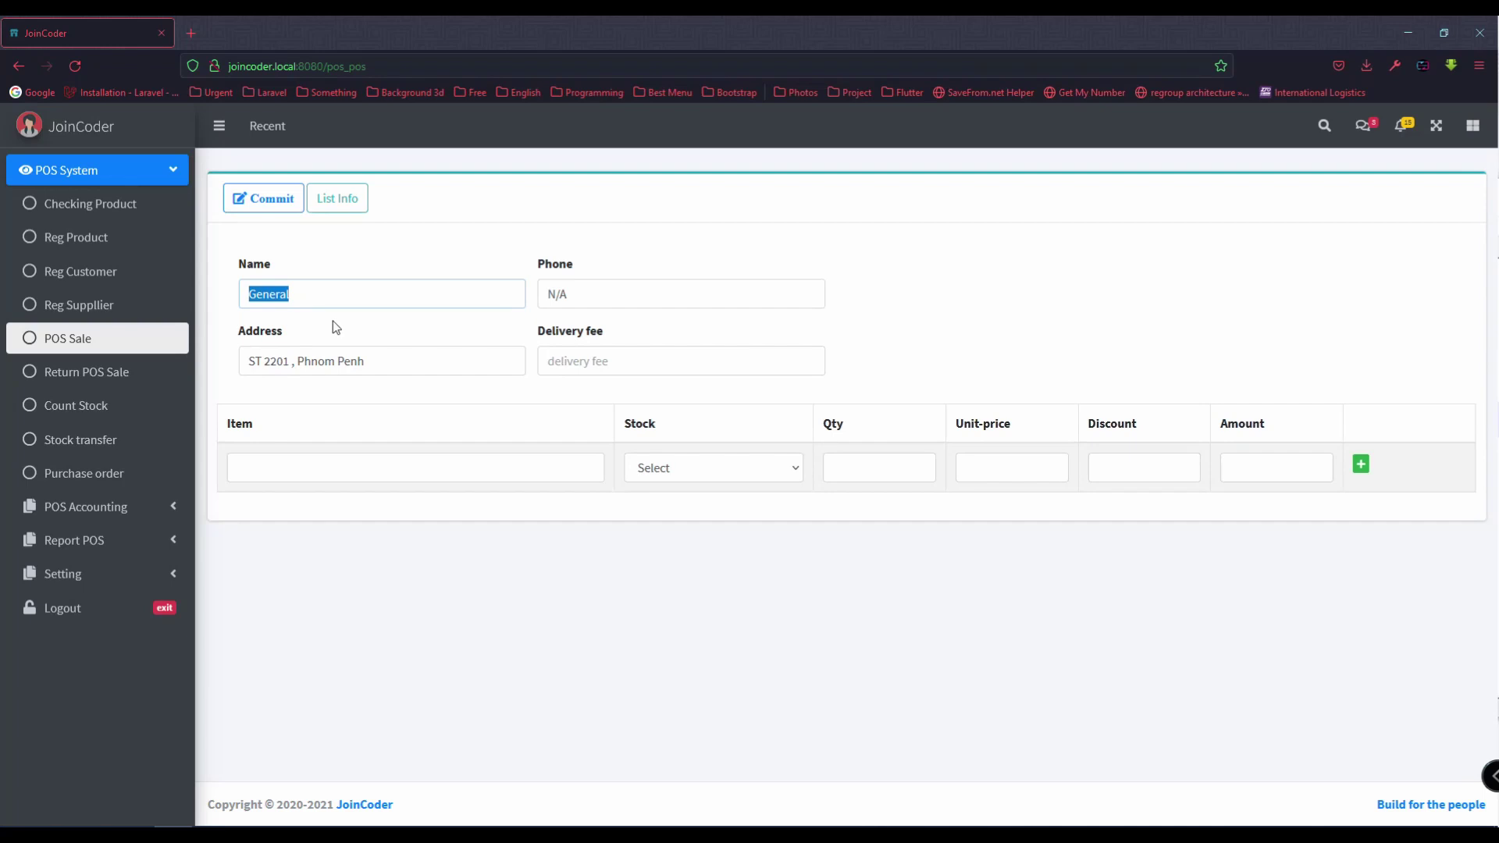
Step: Add Mouse M0001 from Sale Stock as the first item, then view the Checking Product stock list
click(390, 466)
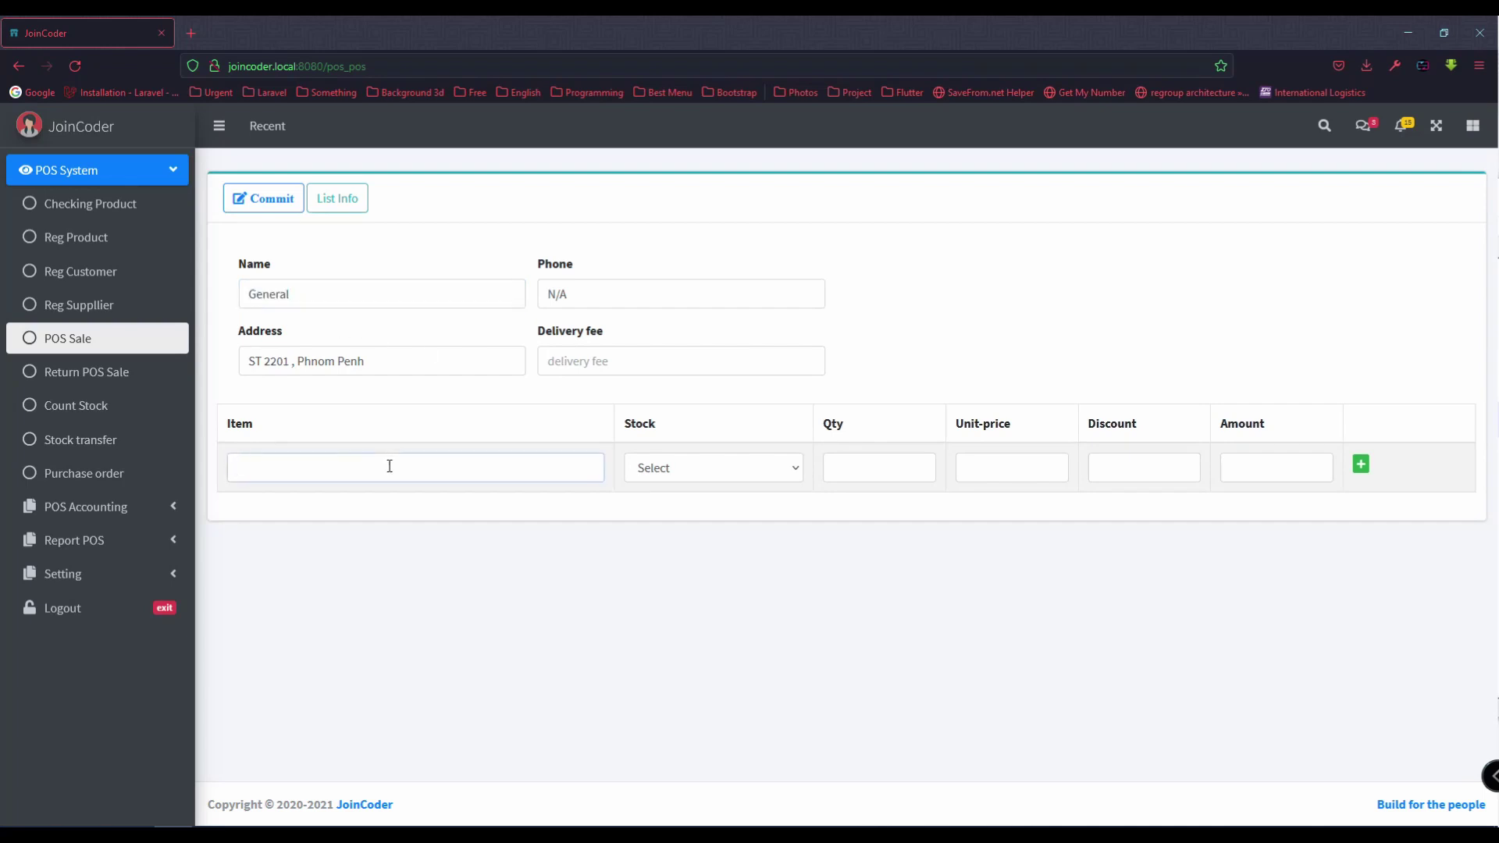
text(mouse)
click(433, 504)
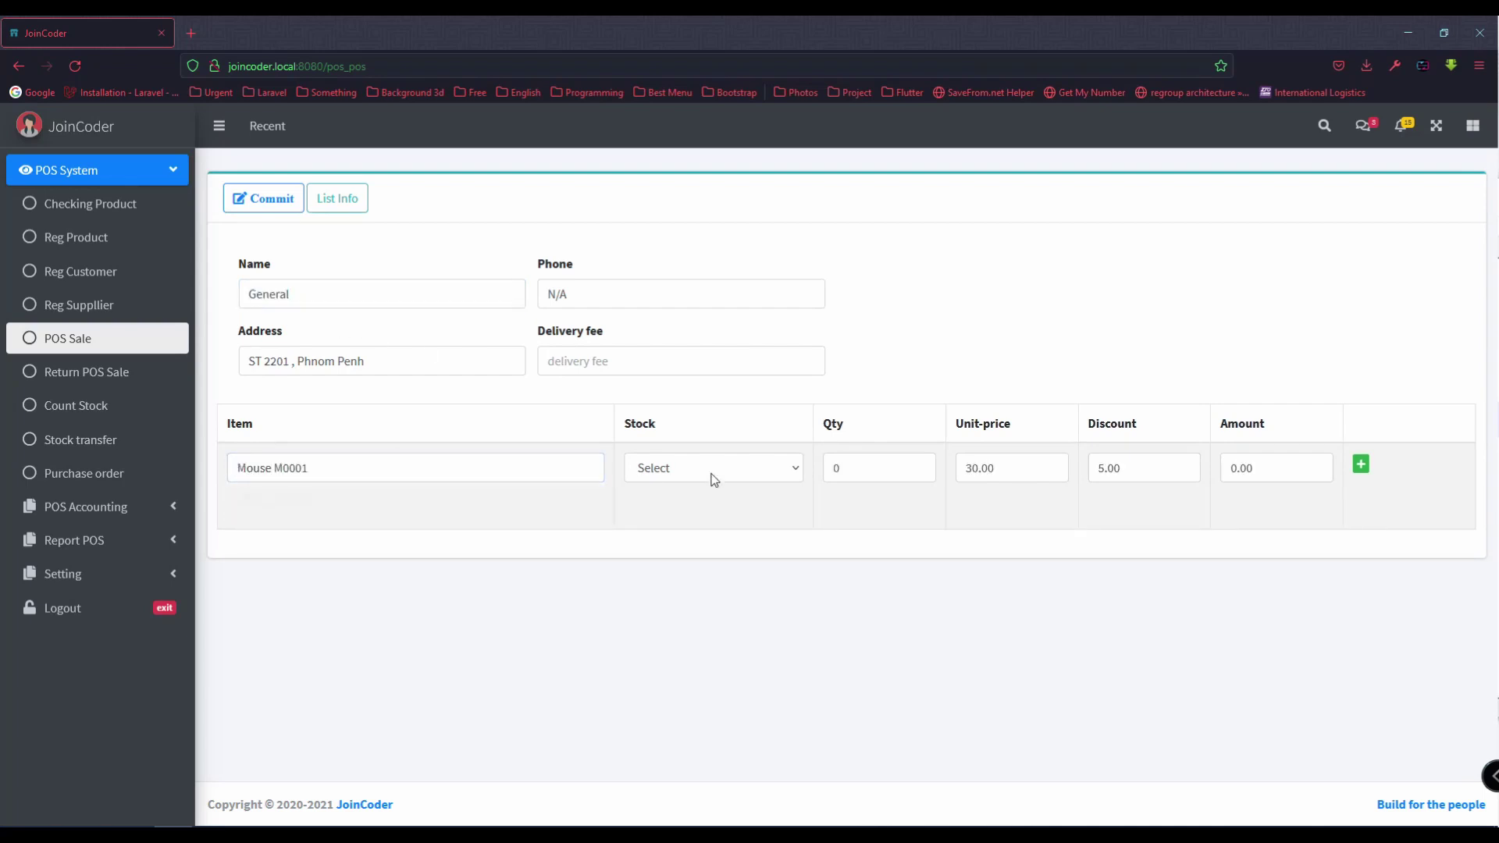
click(710, 474)
click(693, 573)
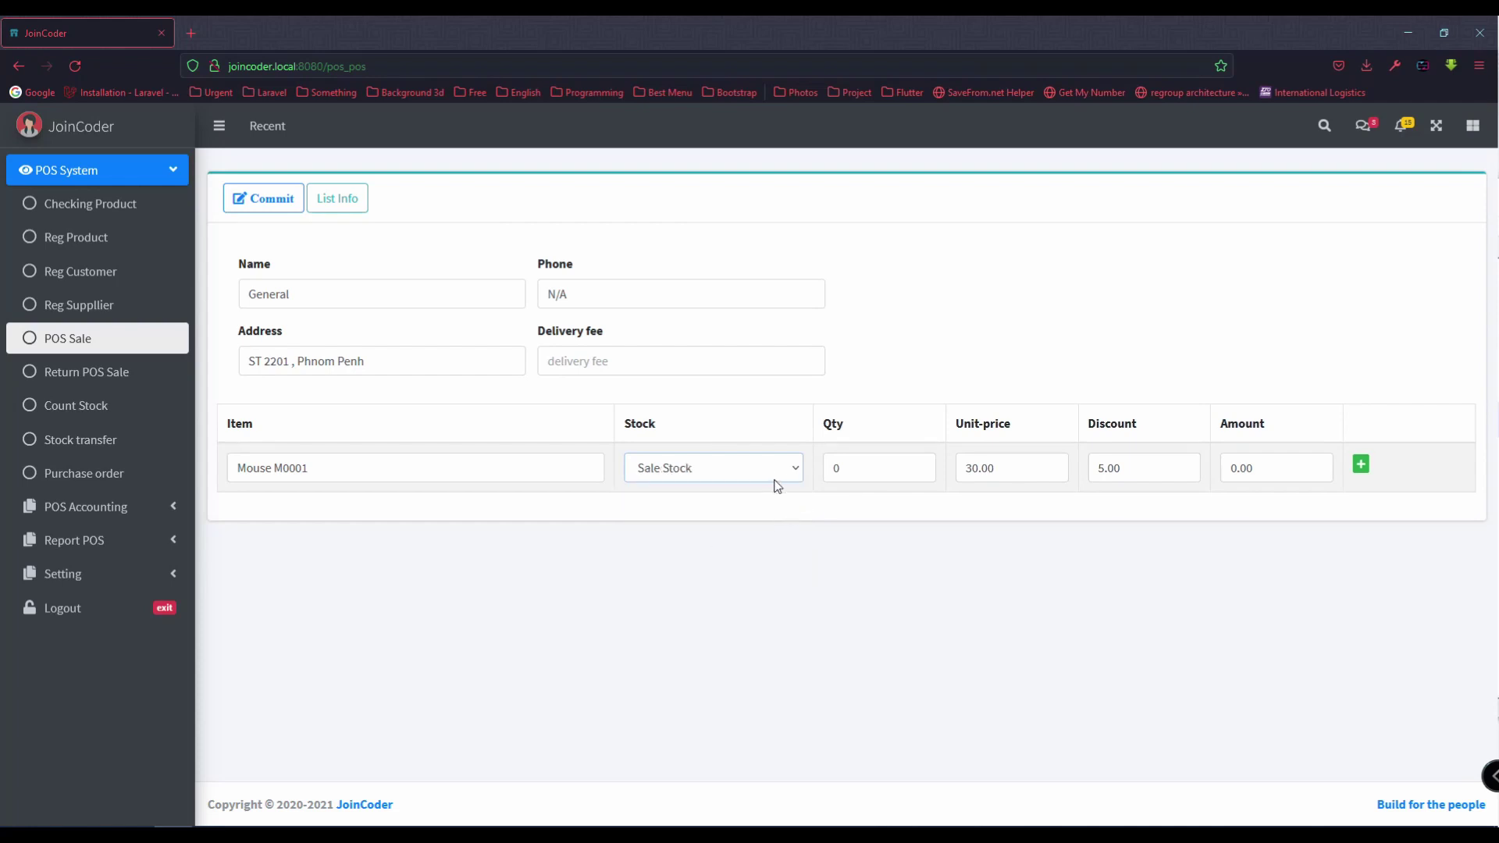
click(859, 467)
click(96, 206)
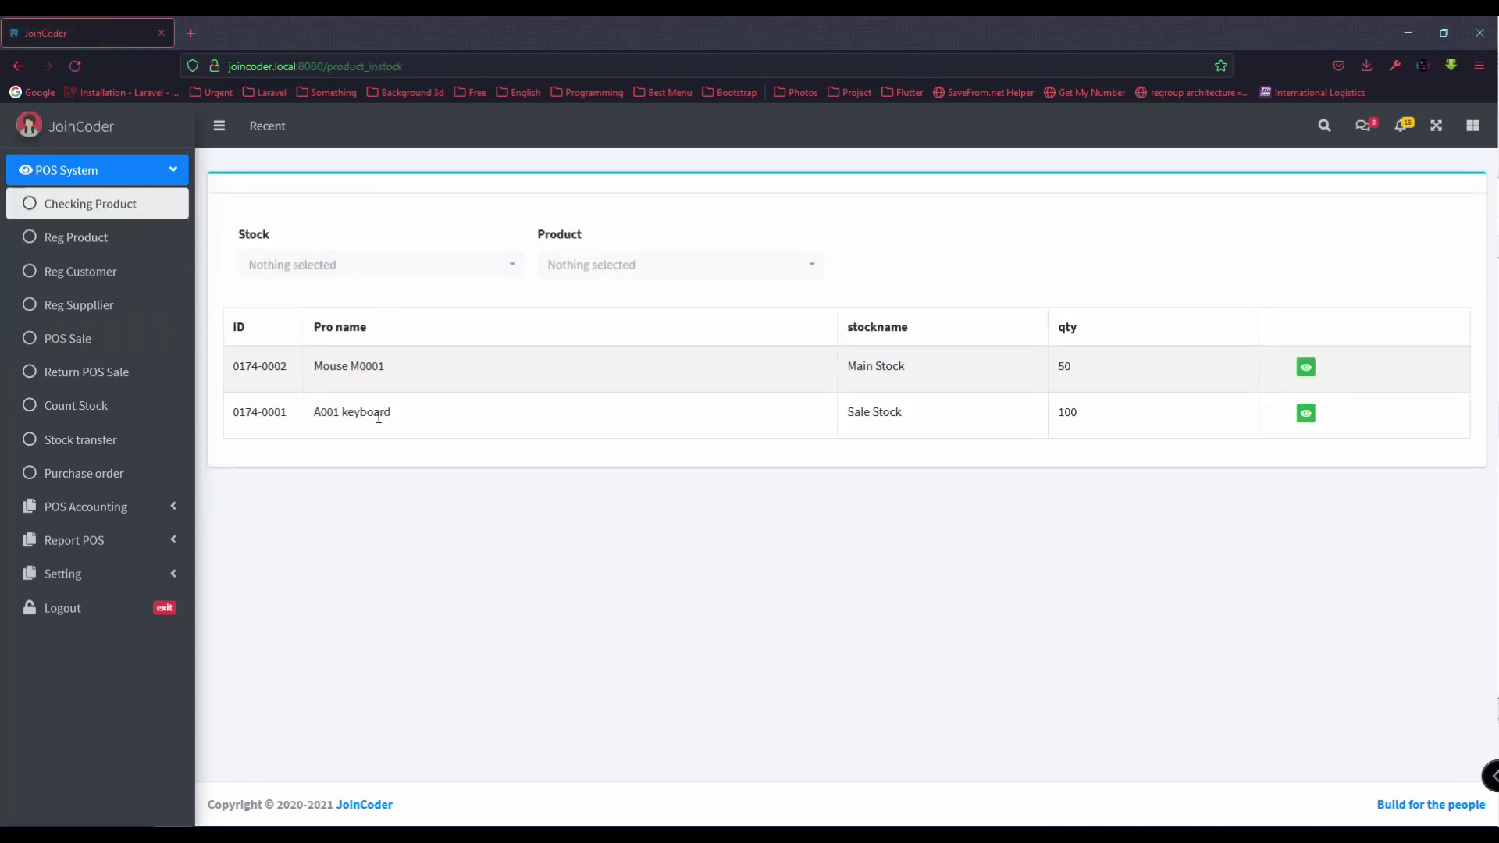
Step: Highlight the Mouse M0001 code and the Main and Sale Stock names in the stock list
drag(837, 422, 924, 420)
double_click(363, 366)
double_click(864, 366)
double_click(890, 412)
click(831, 427)
click(923, 420)
Step: Highlight the Point of Sale step in the notes and open a fresh POS Sale form
key(alt+Tab)
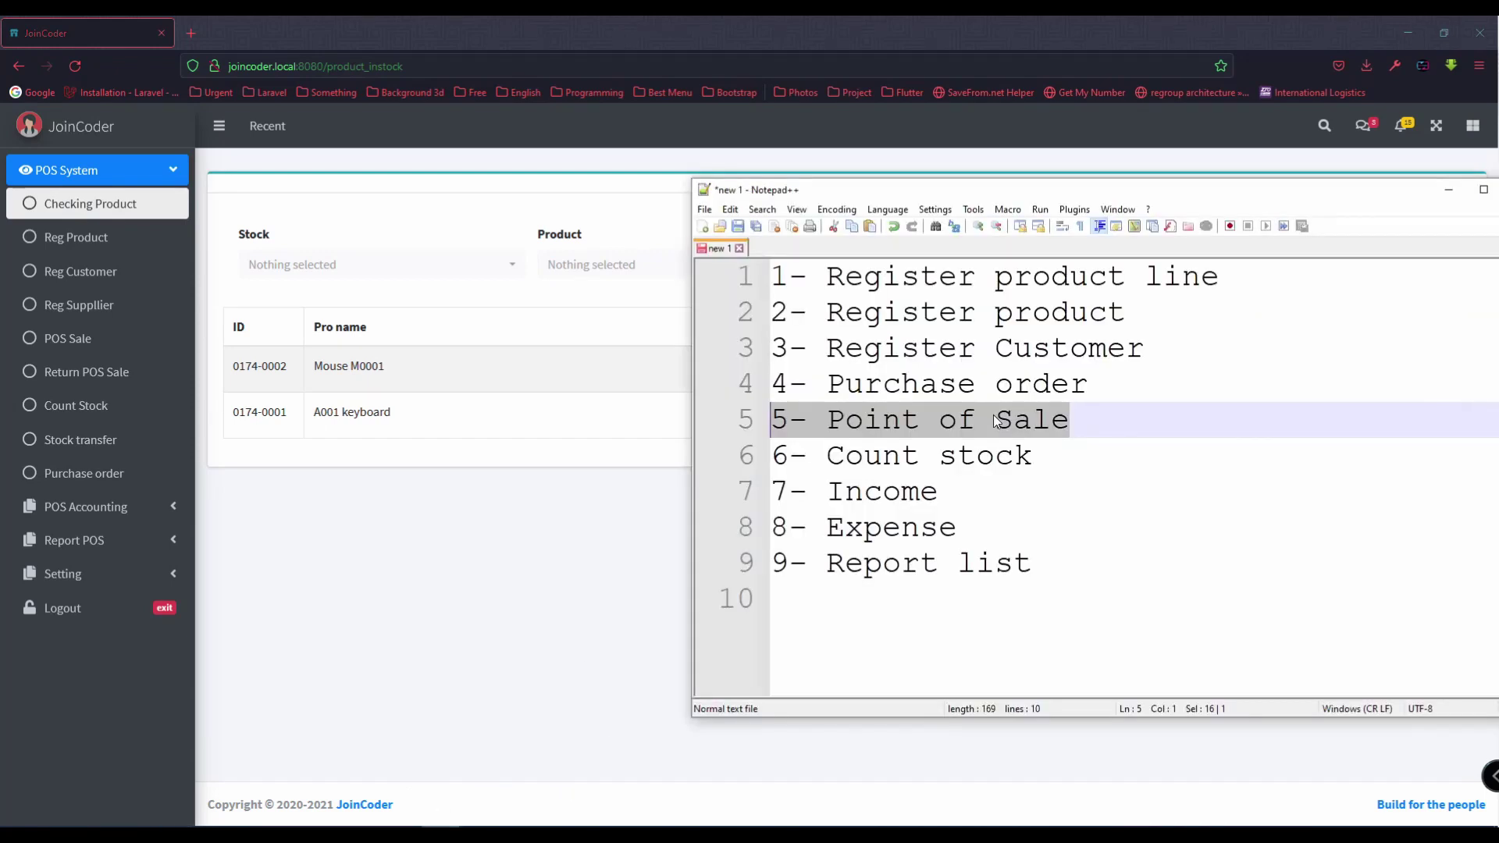
drag(1079, 423, 812, 432)
click(671, 447)
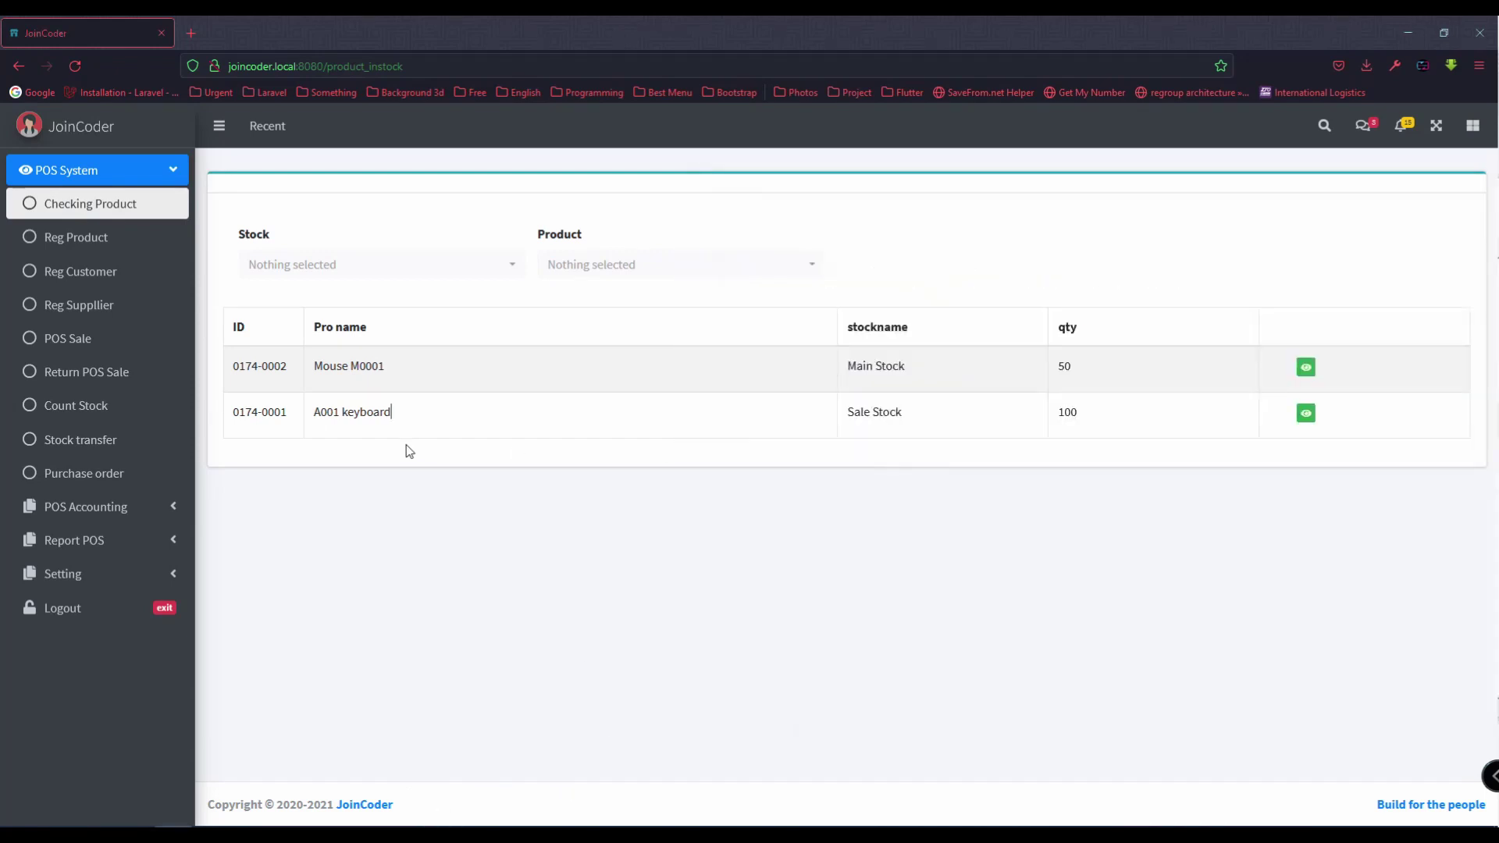
click(107, 342)
Step: Enter customer General and item Mouse M0001 from Main Stock with quantity 5
click(387, 299)
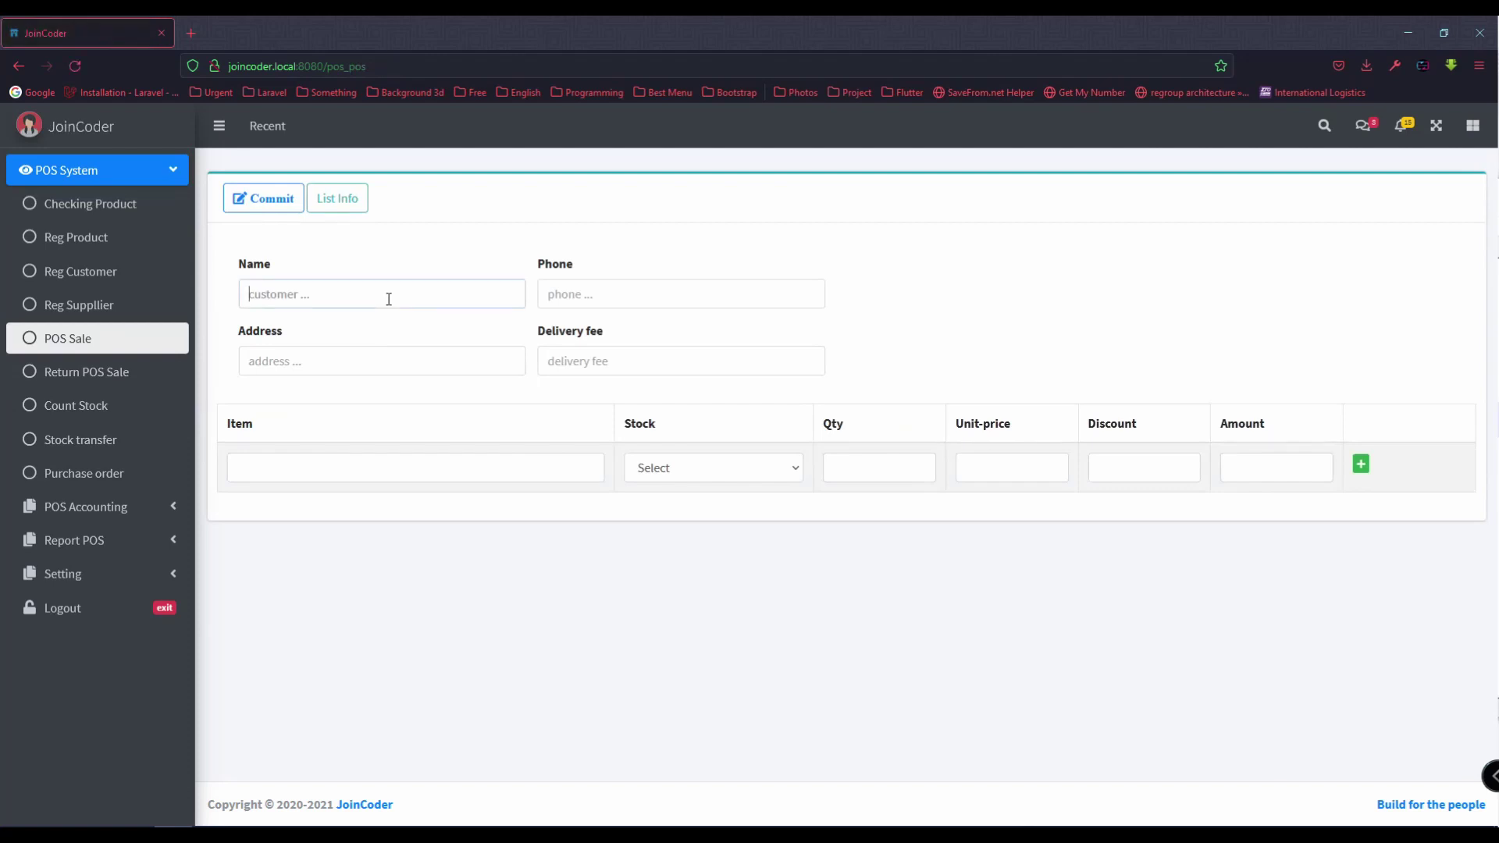
text(gen)
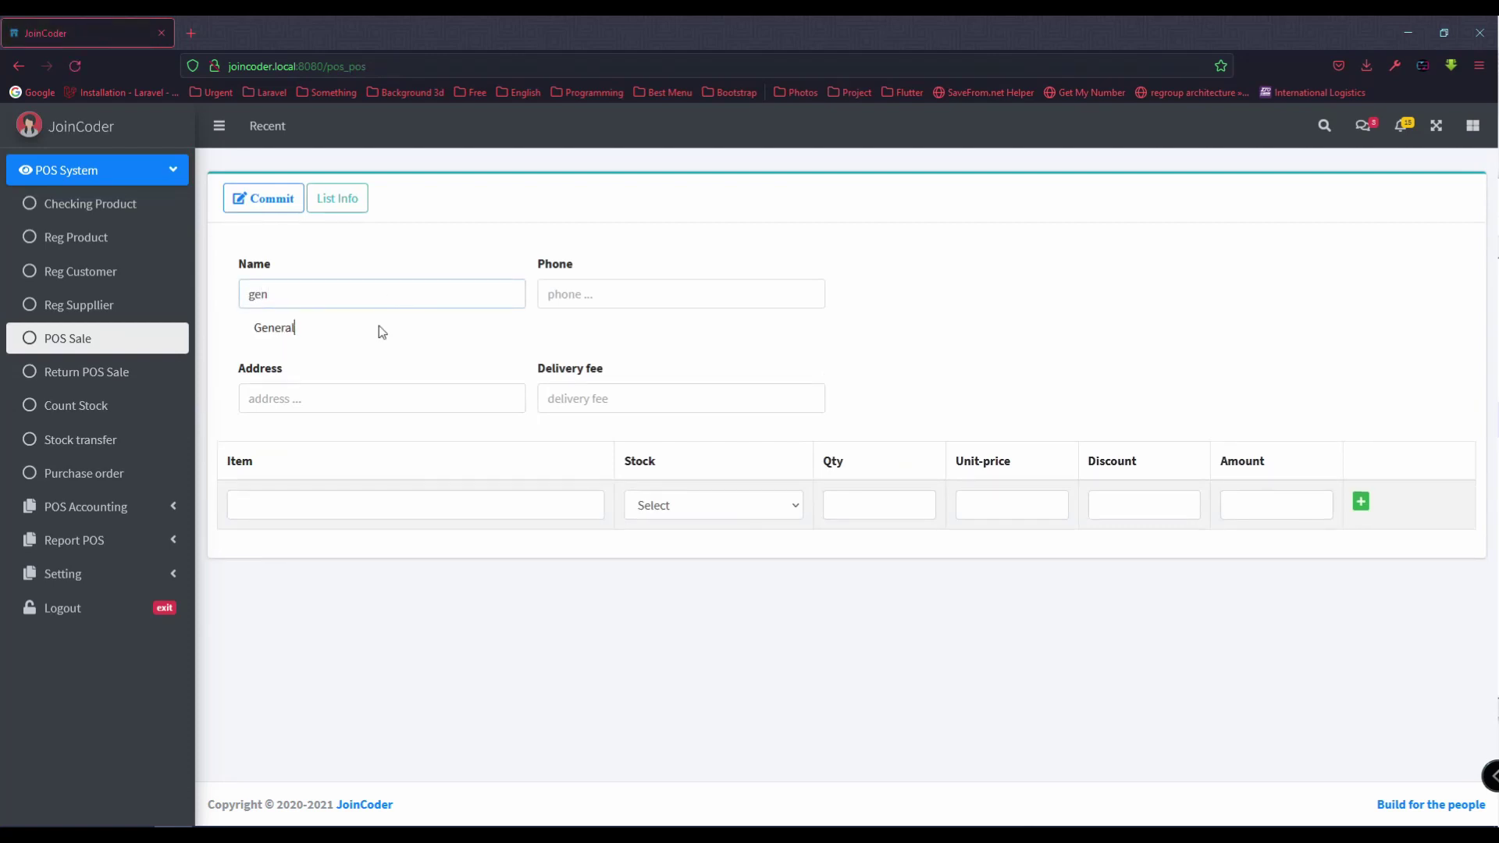
click(379, 327)
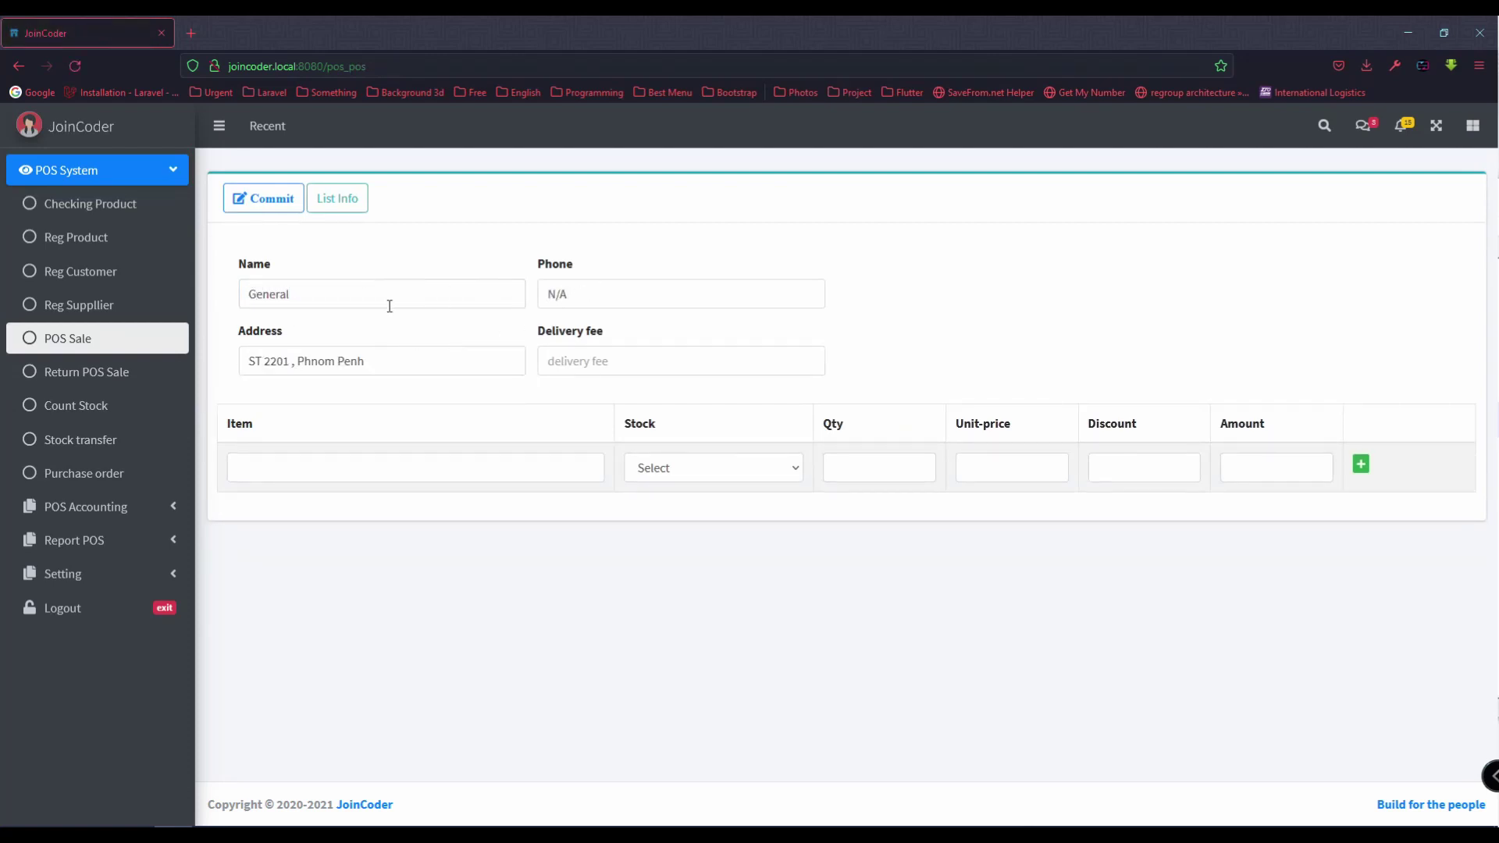
click(334, 462)
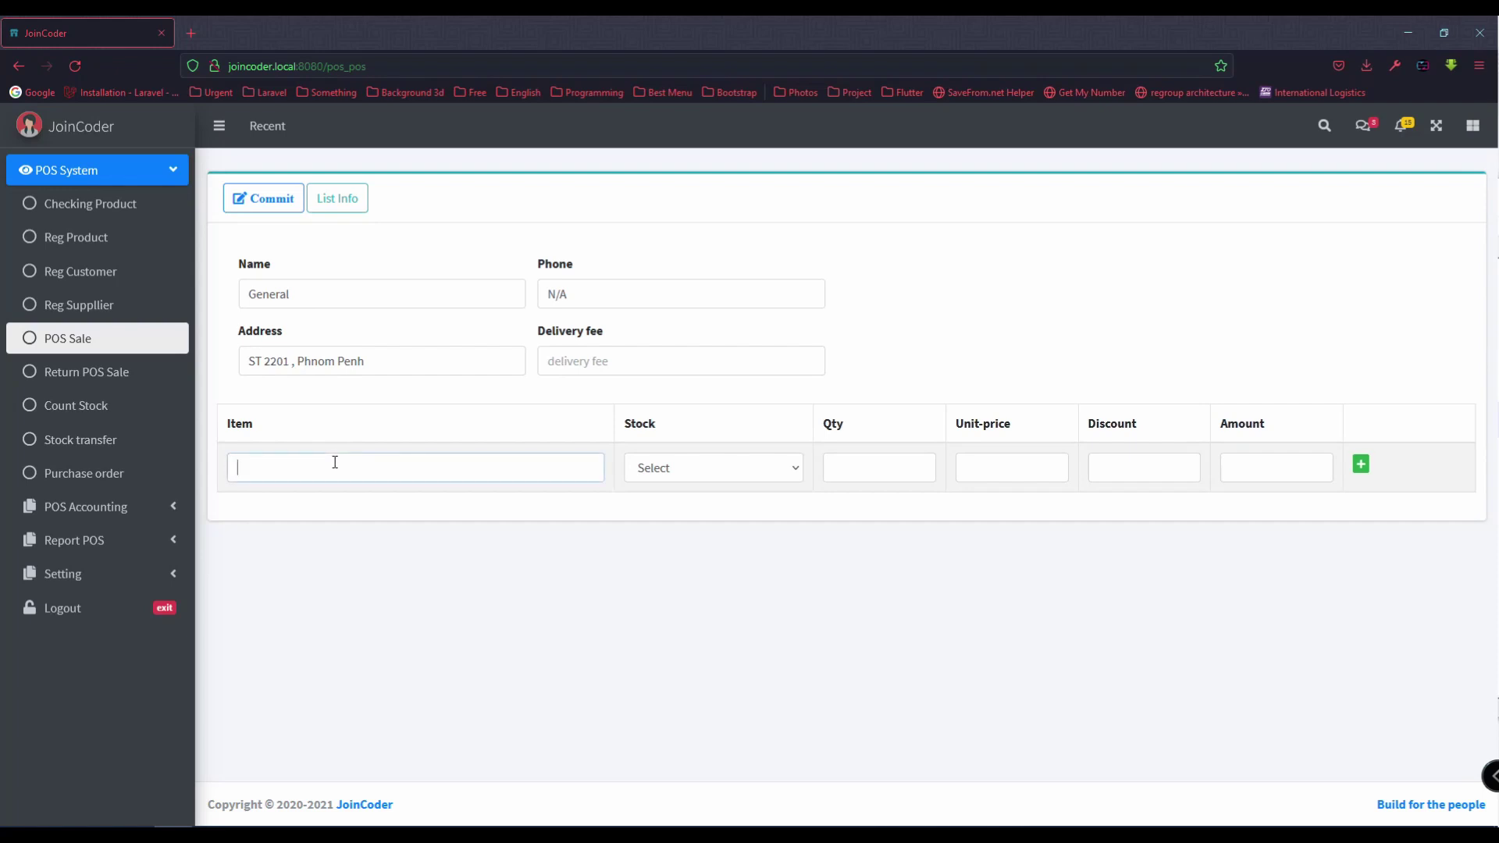
text(Mouse)
key(Down)
key(Return)
click(688, 468)
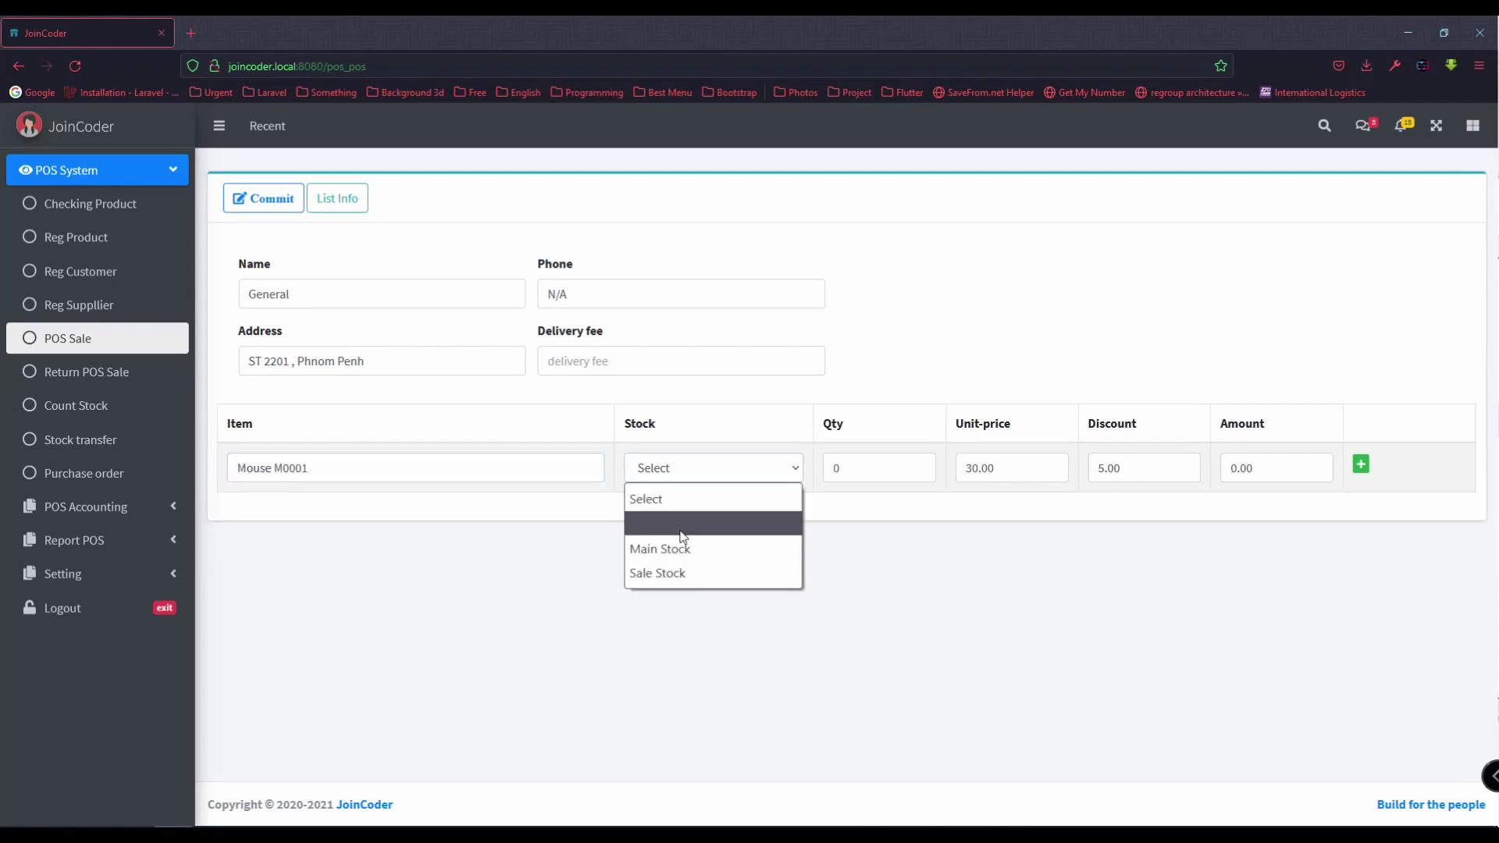
click(683, 549)
click(862, 467)
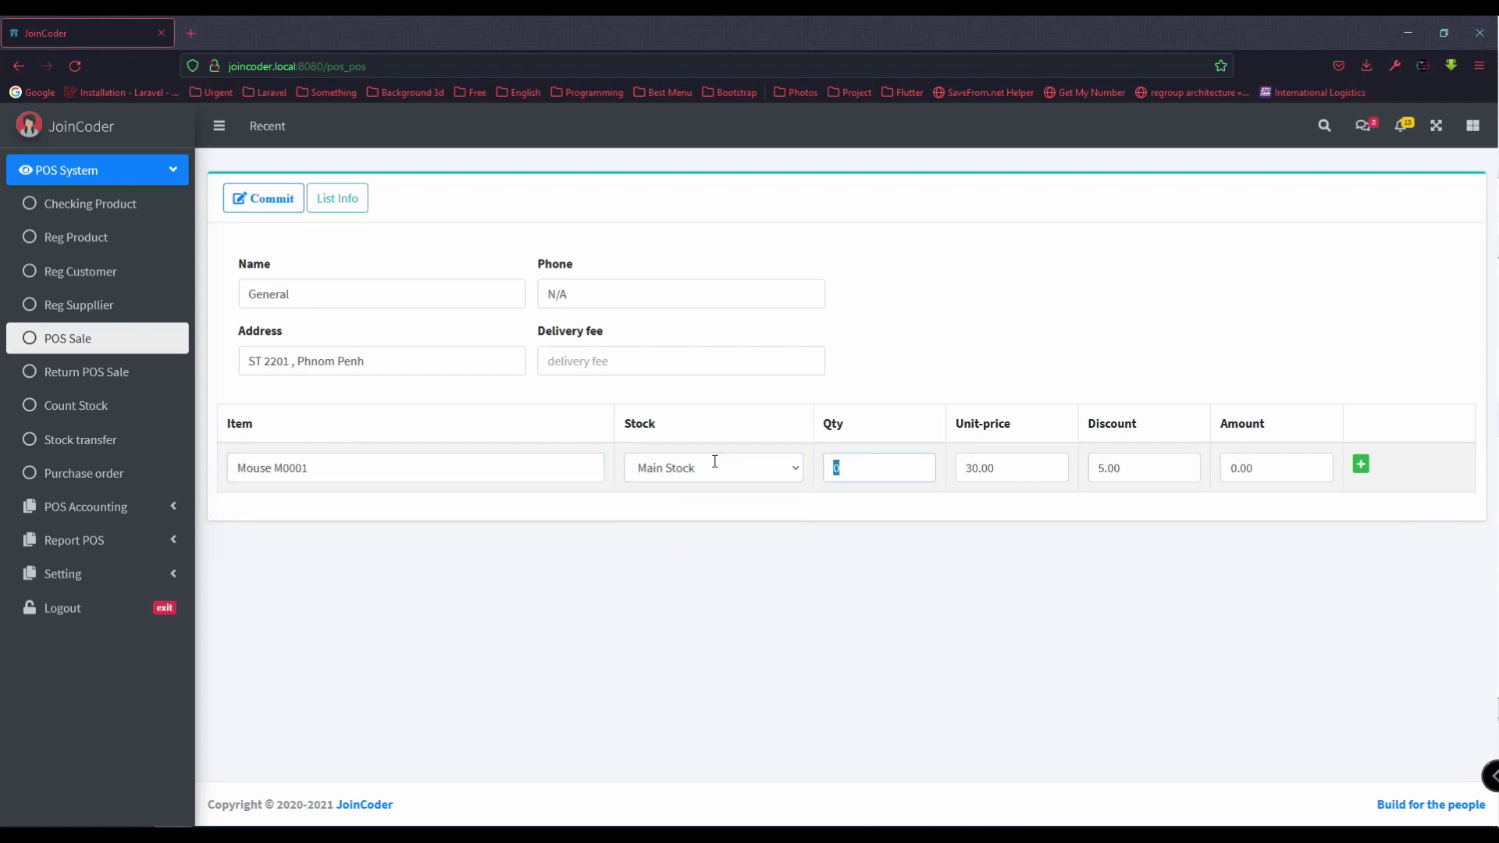
text(5)
Step: Set the mouse's discount to 10 and confirm its quantity of 5
click(1142, 471)
click(1151, 470)
click(1170, 467)
click(1138, 471)
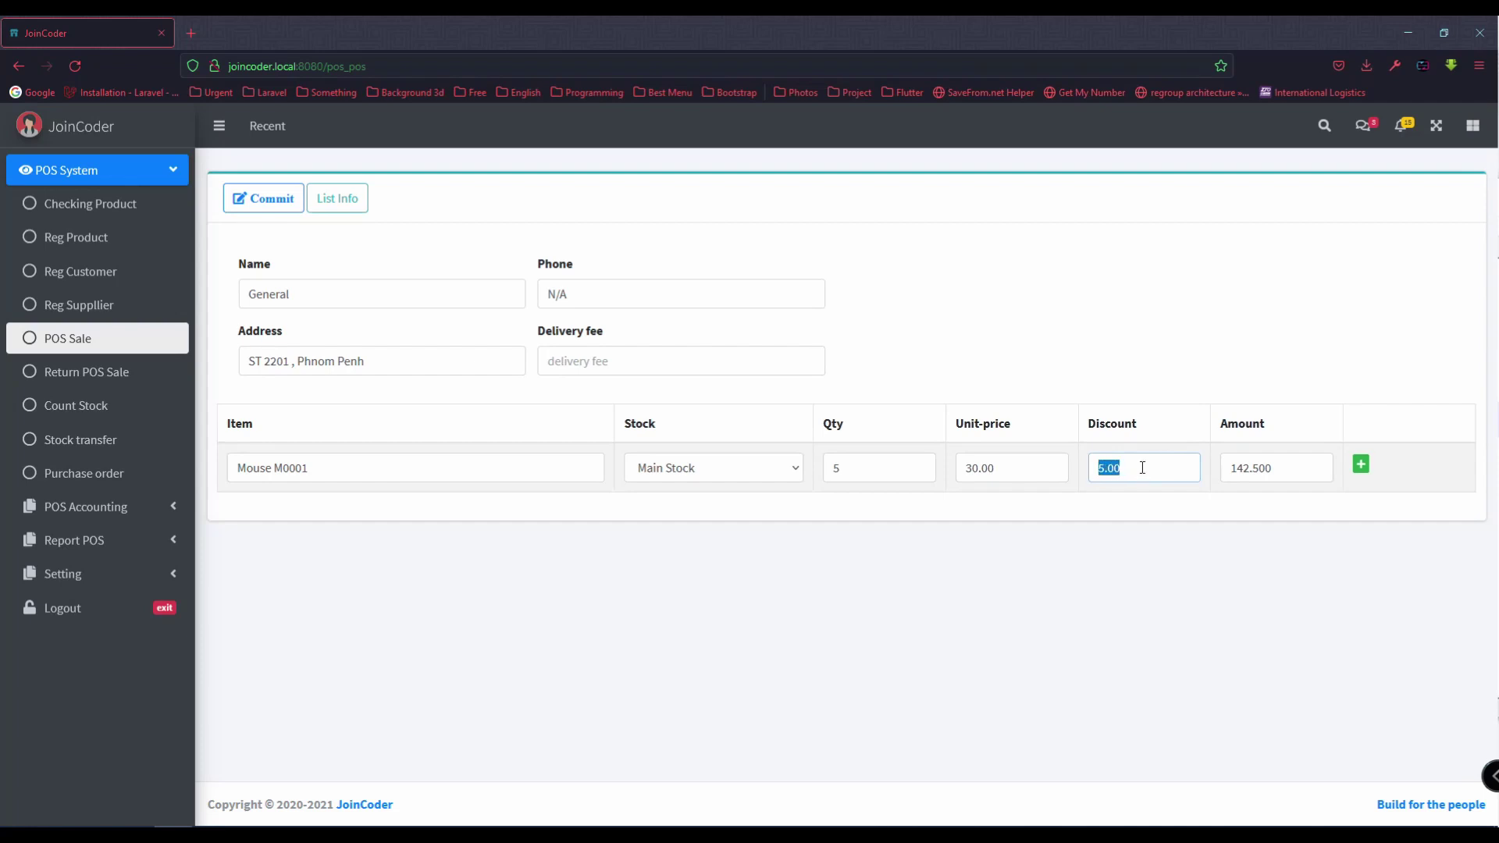
text(10)
click(1144, 472)
double_click(856, 477)
text(5)
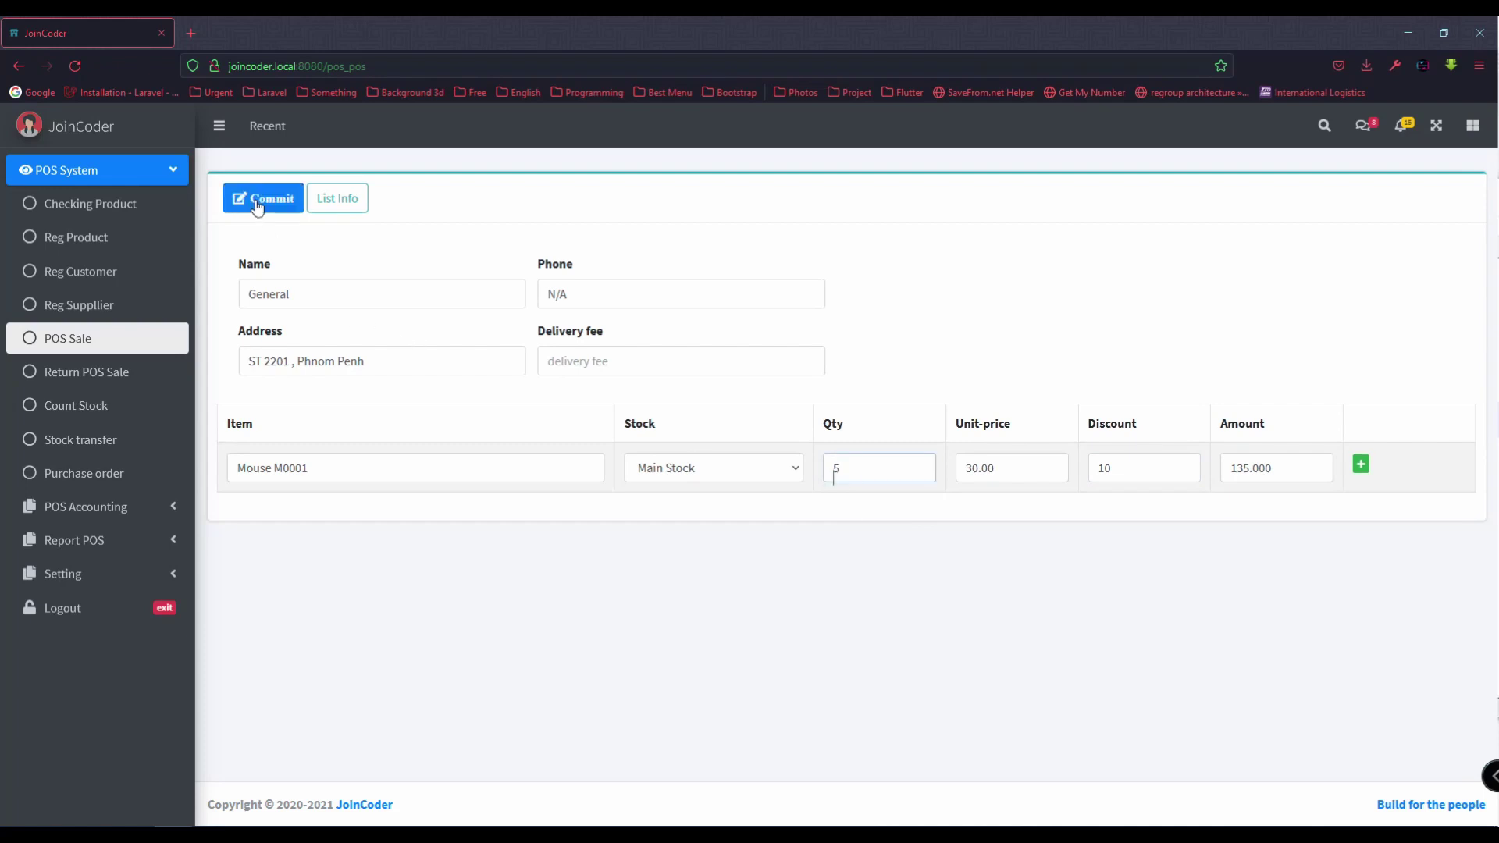
Step: Commit the sale as an invoice and begin a new POS Sale form
click(260, 199)
click(140, 346)
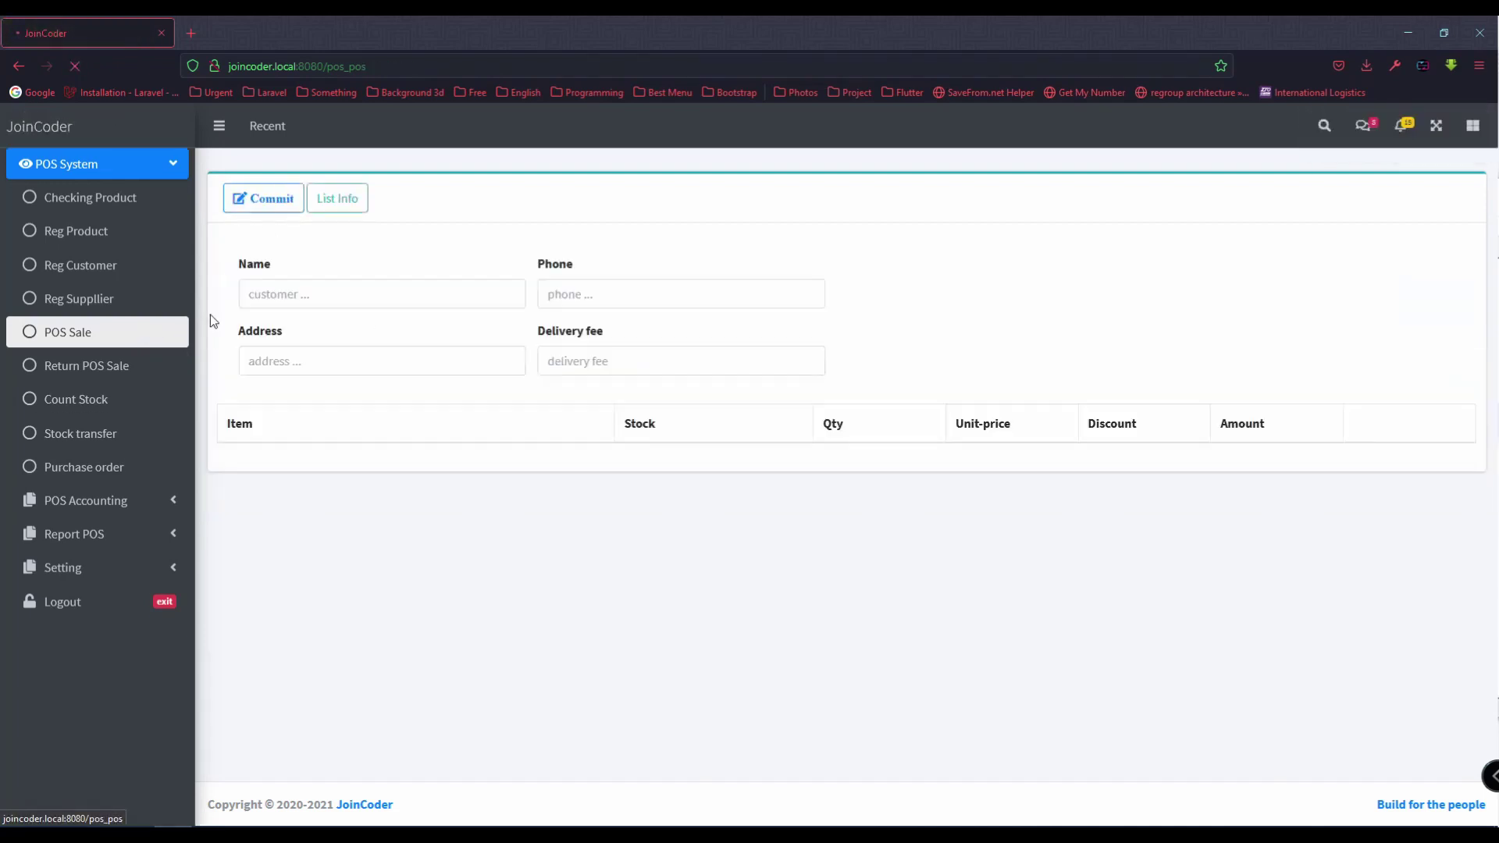
click(339, 296)
Step: Enter customer General and 5 Mouse M0001 from Main Stock as the first item
text(General)
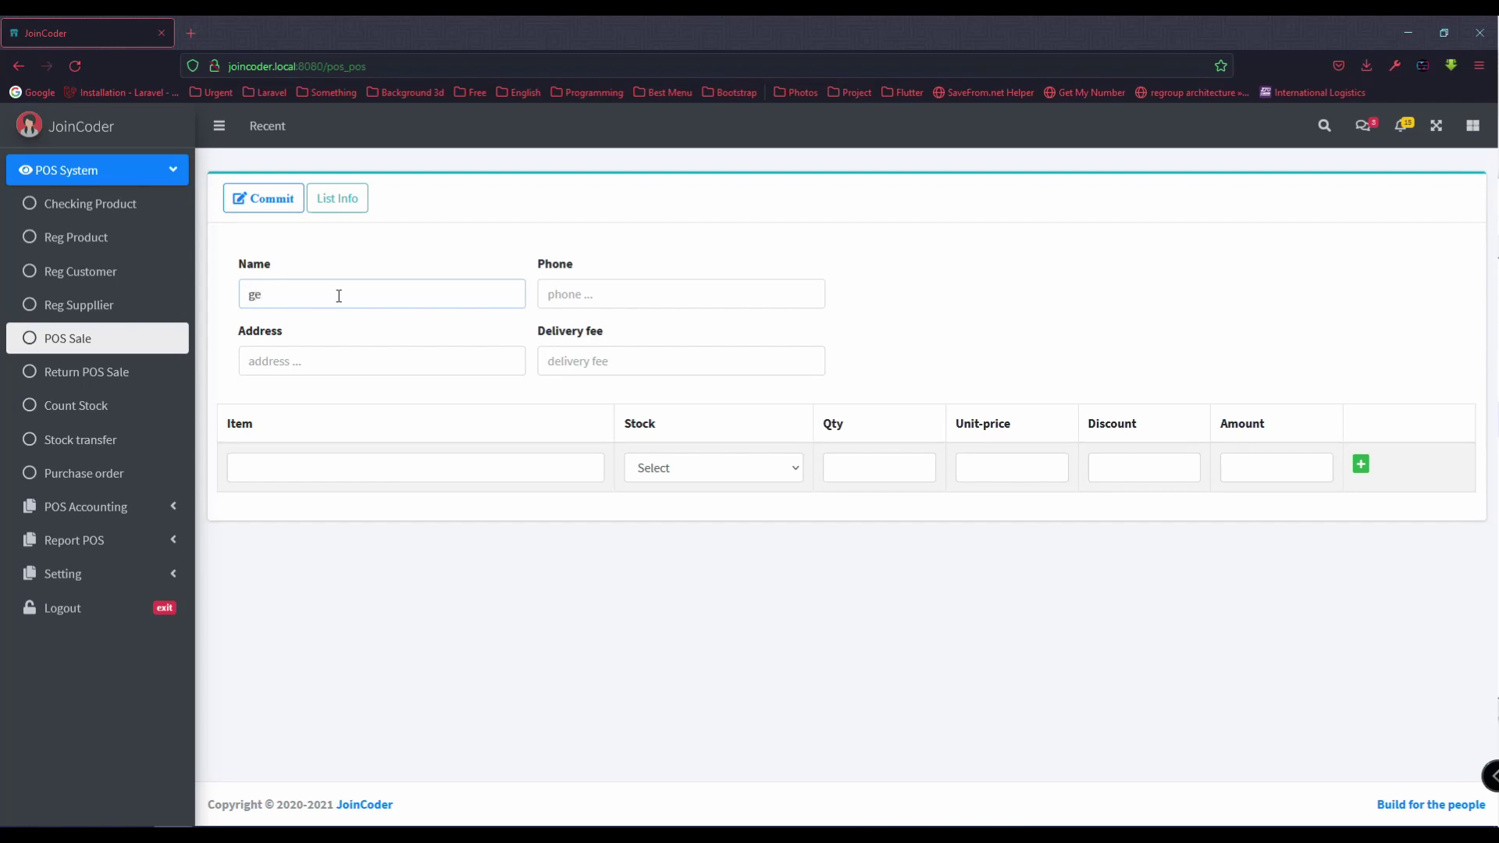
click(336, 327)
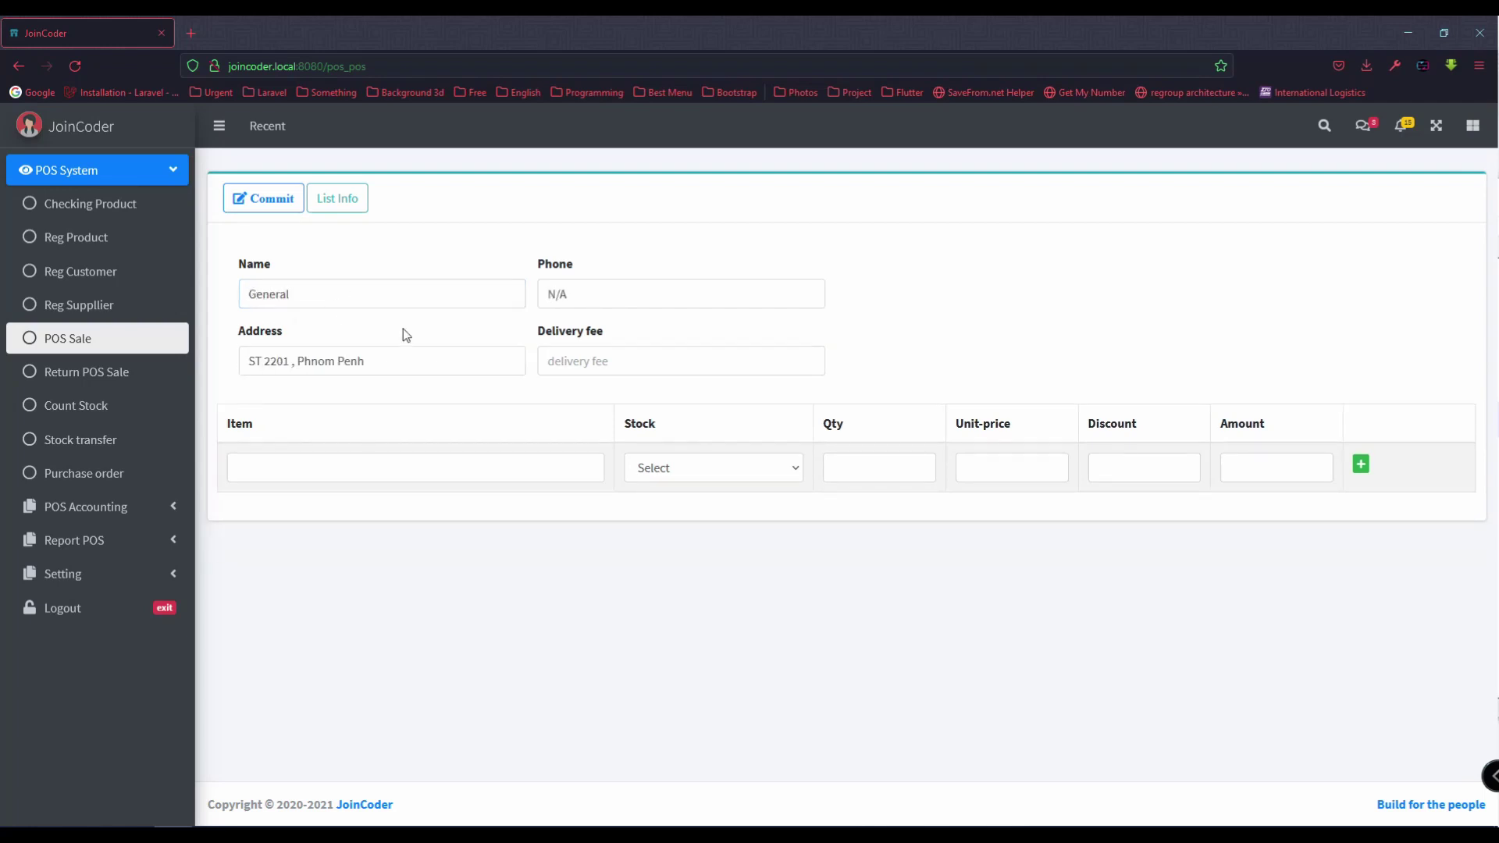
click(359, 470)
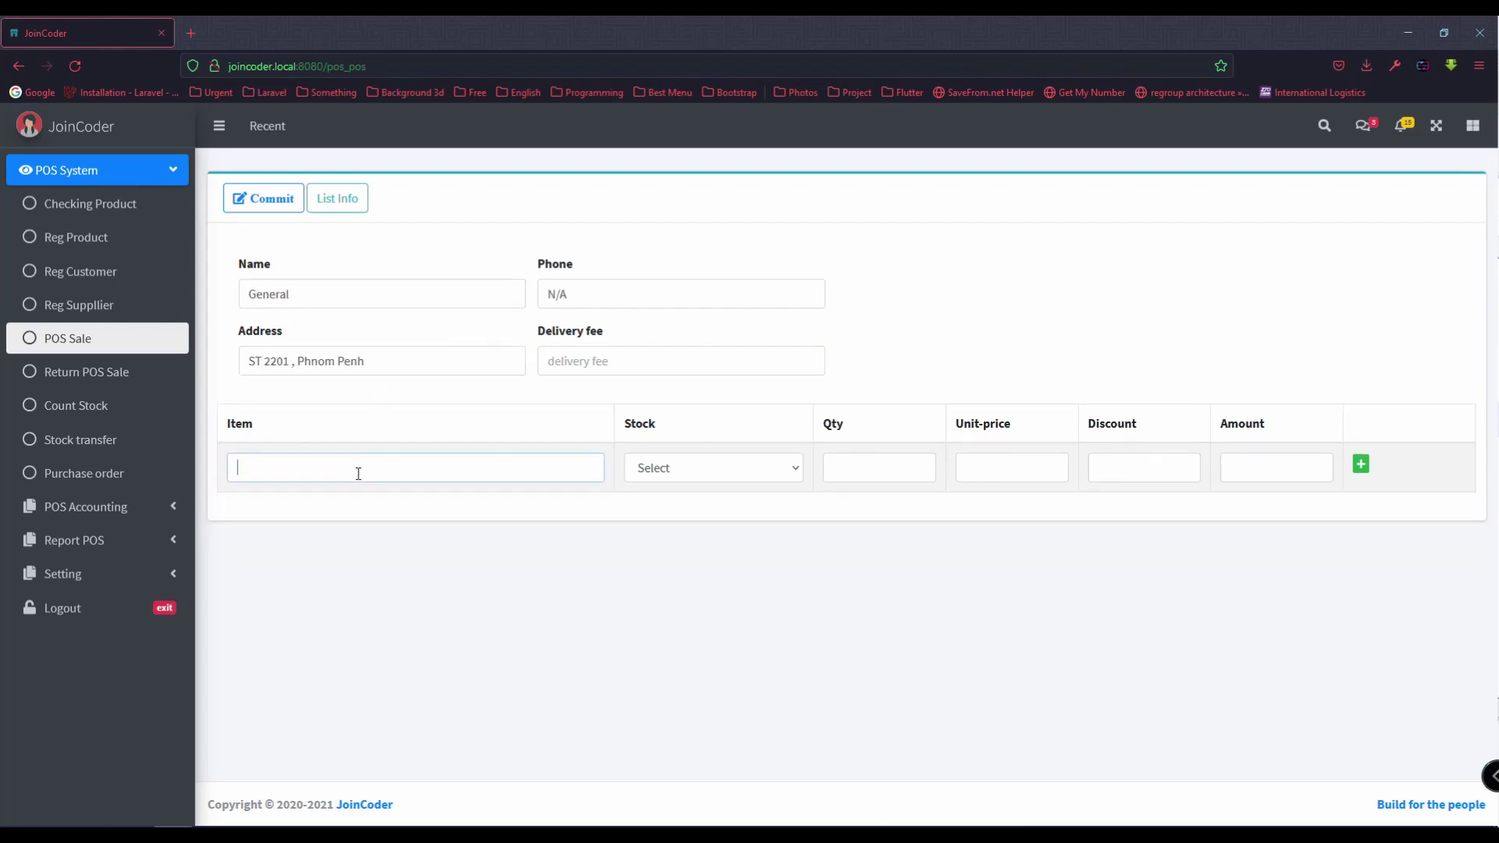
text(mouse)
click(349, 511)
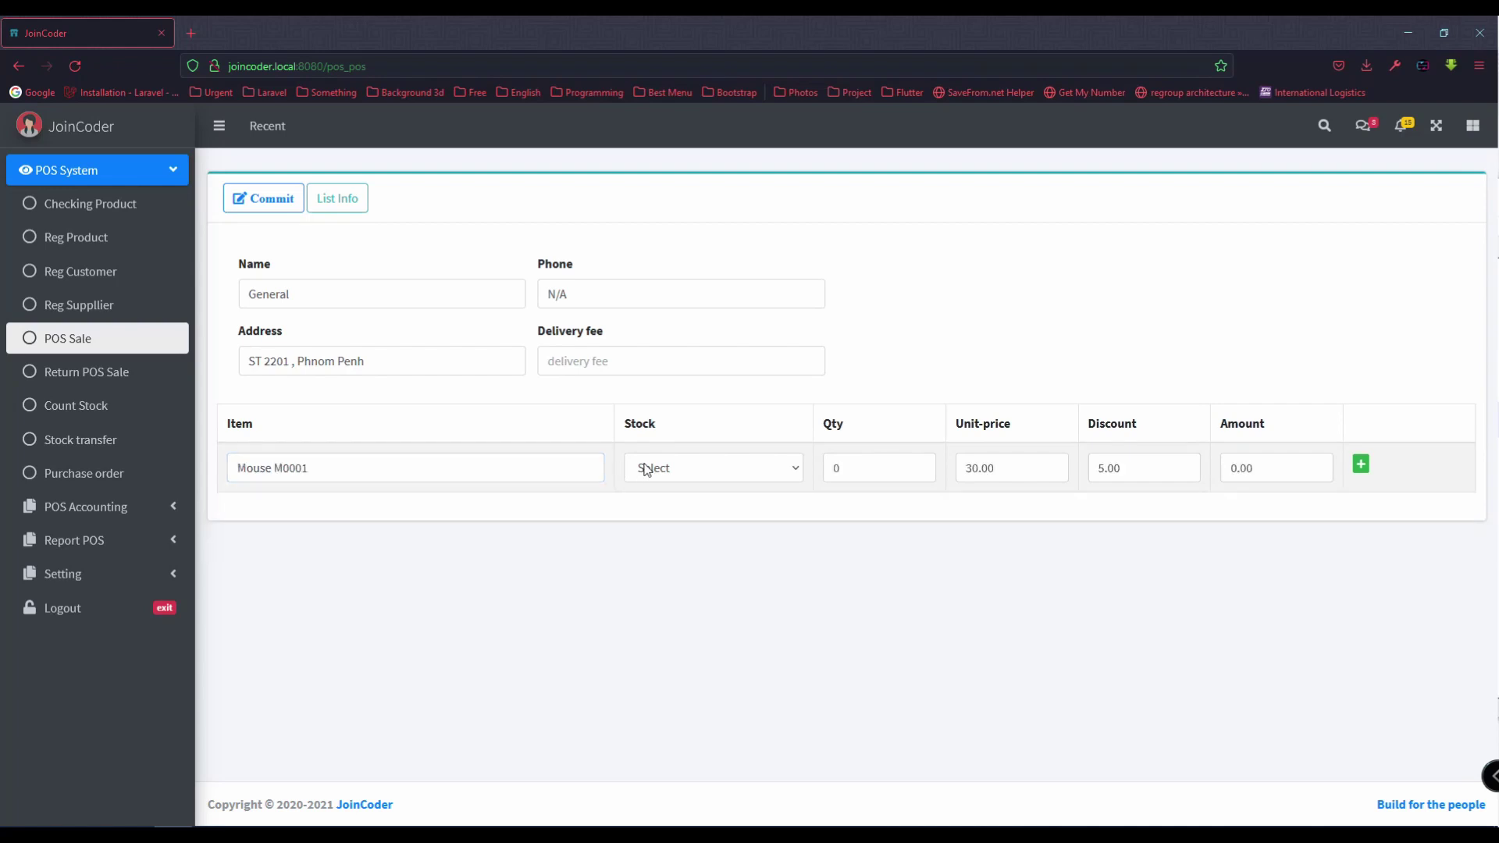
click(646, 468)
click(672, 550)
key(Tab)
text(5)
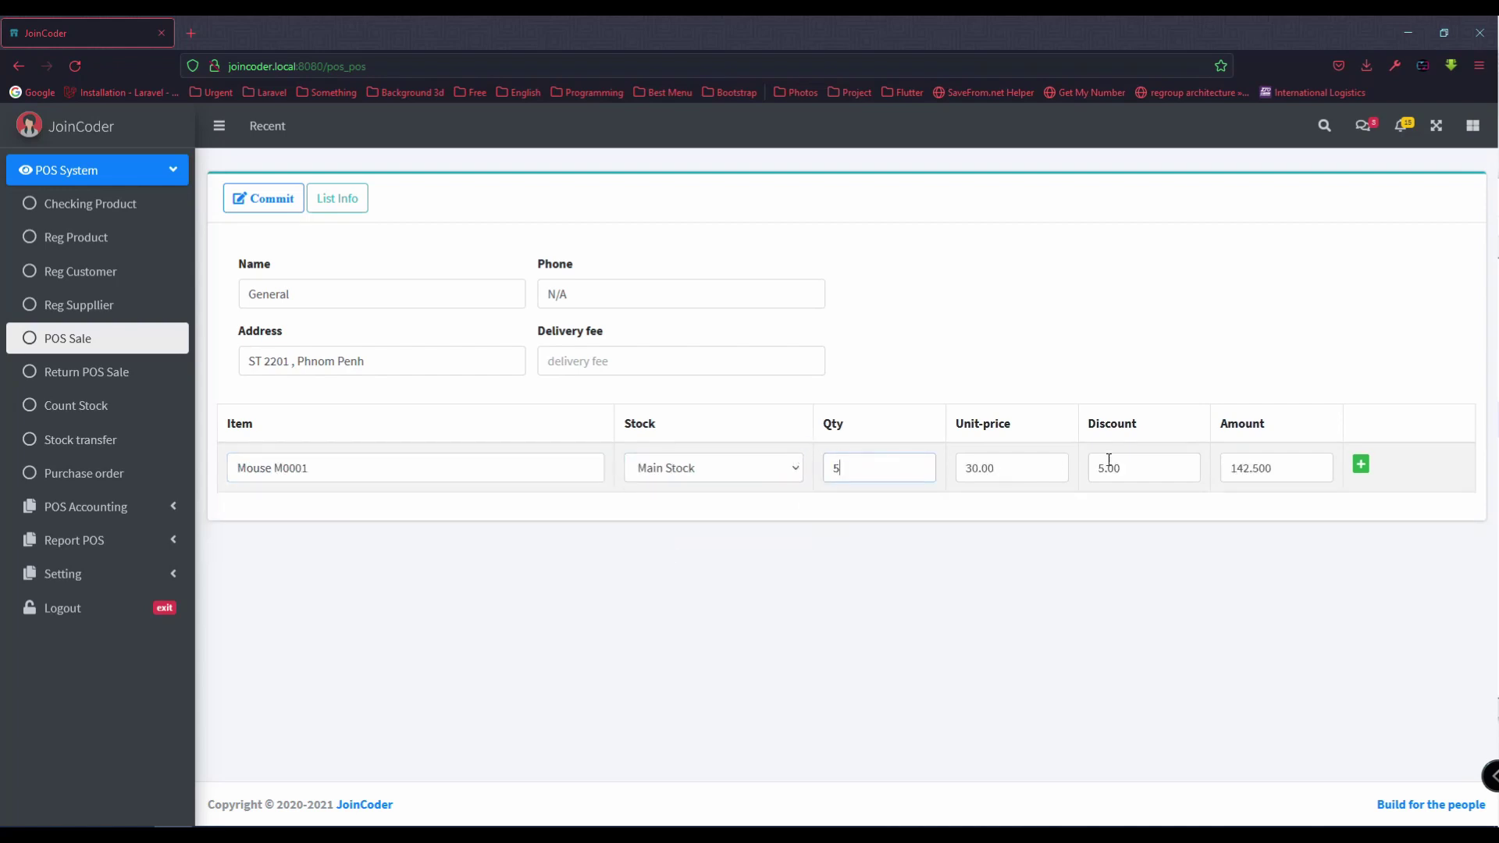
key(Tab)
key(Tab)
Step: Add a second row: 10 A001 keyboard from Sale Stock with discount 5
click(1361, 465)
click(310, 516)
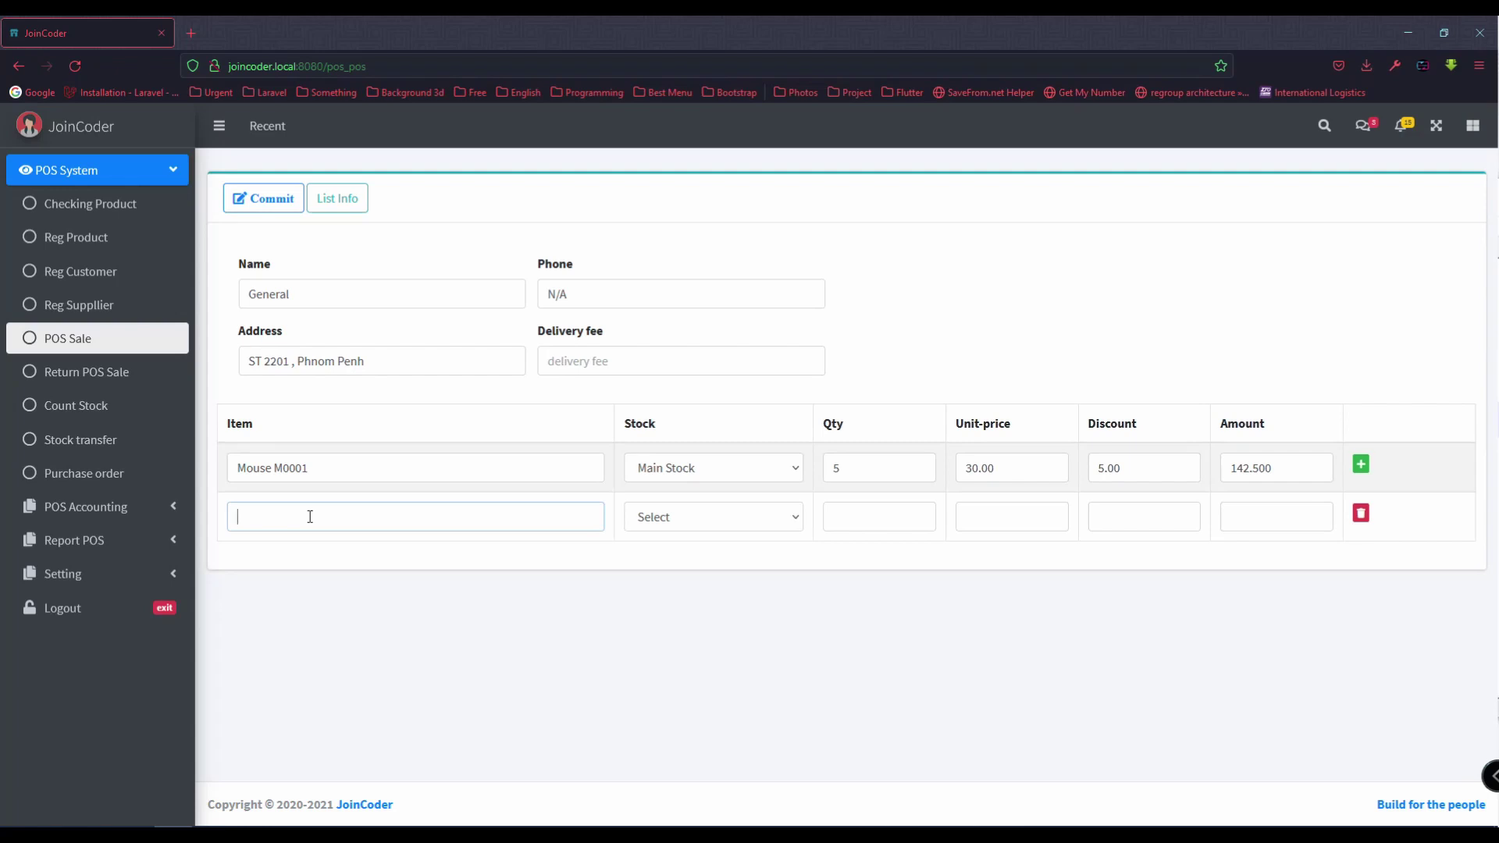
text(key)
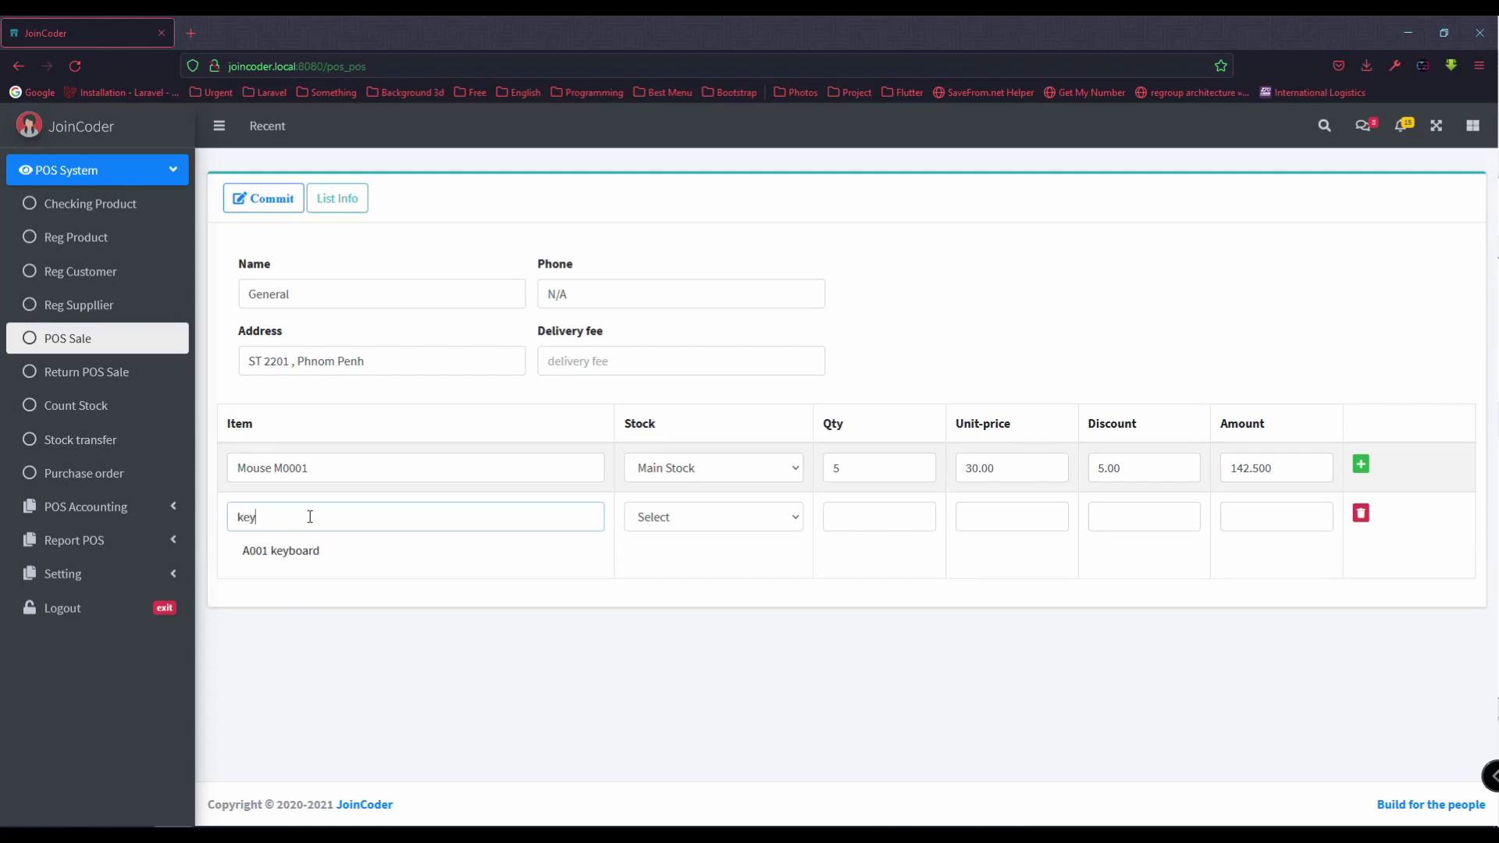
click(322, 552)
click(659, 517)
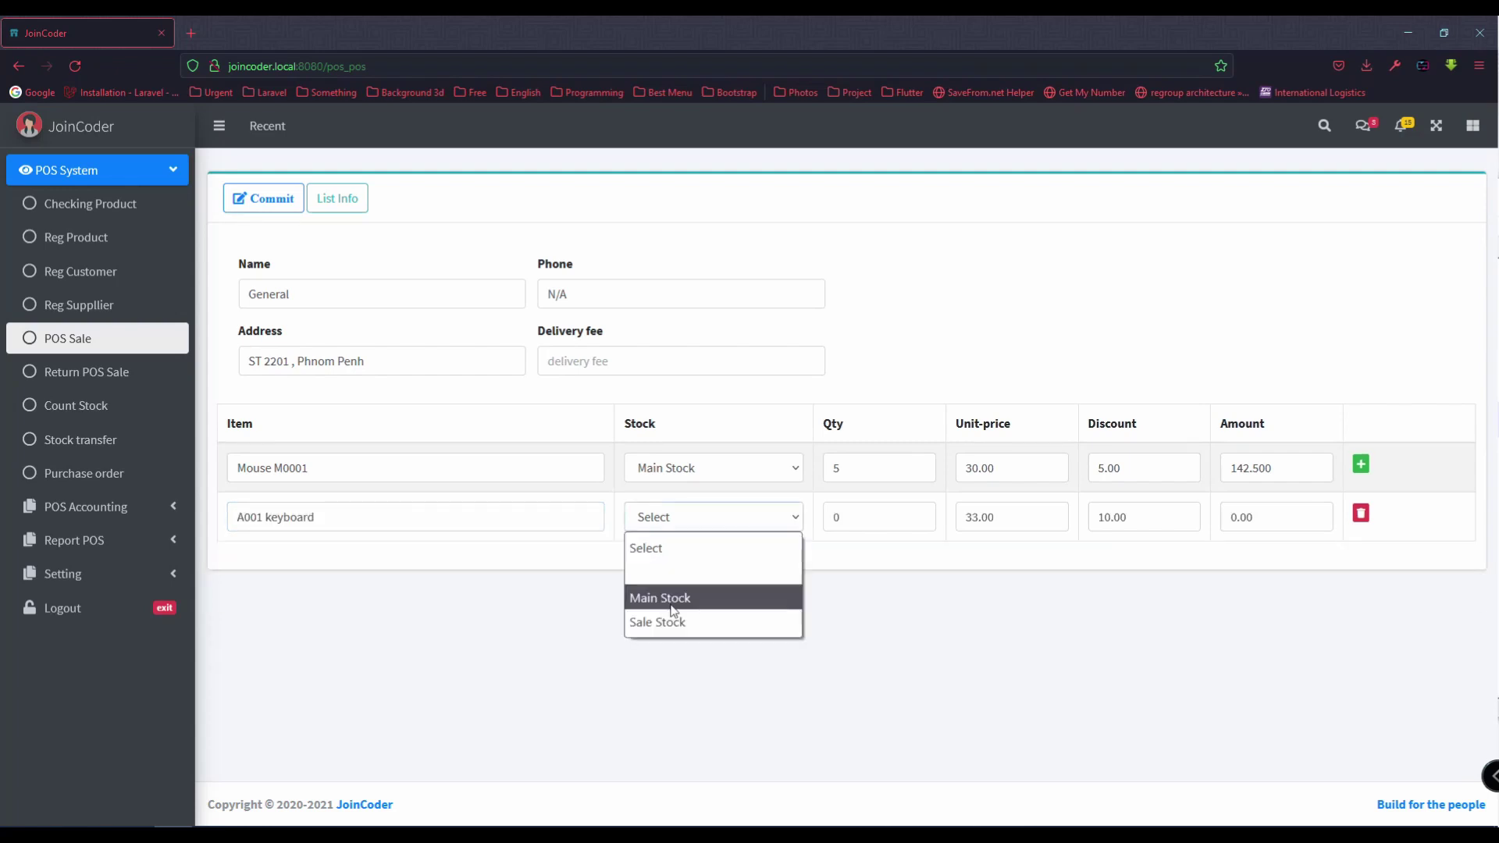
click(669, 620)
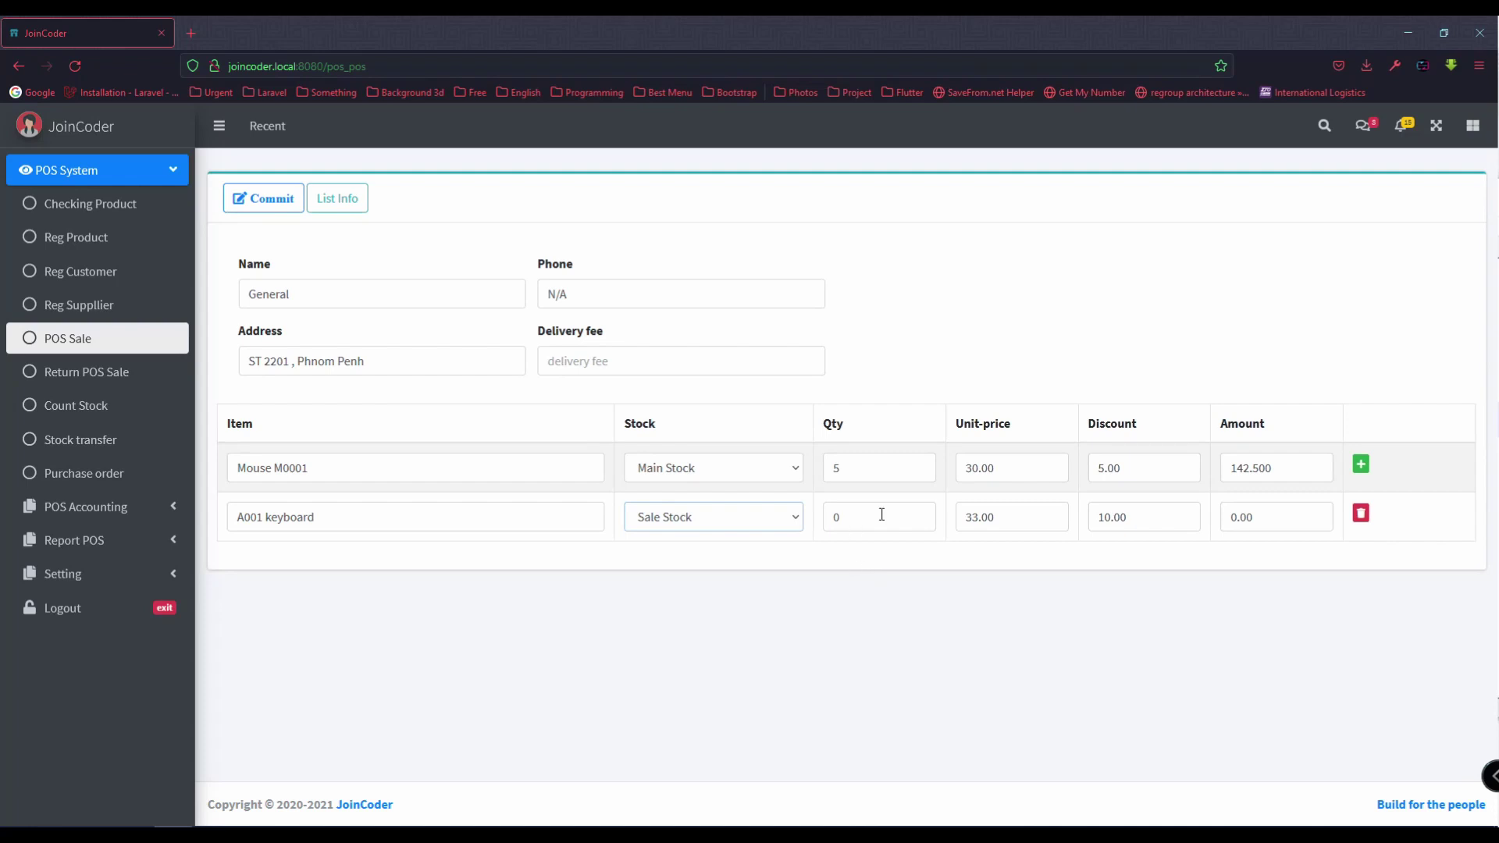
drag(880, 515, 800, 516)
text(10)
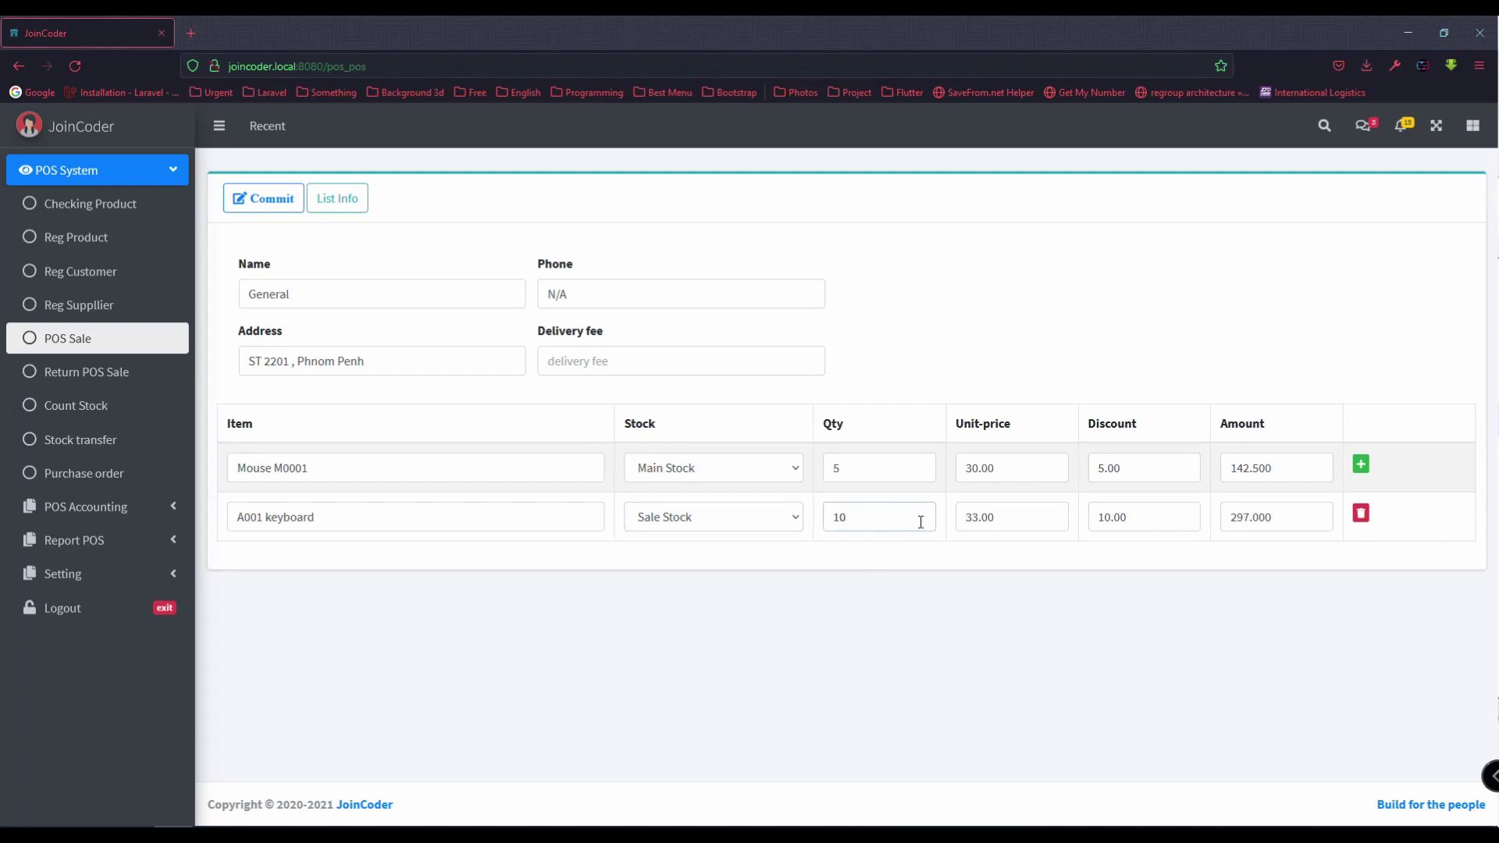
double_click(1166, 518)
text(5)
Step: Set the delivery fee to 5 and commit the two-item invoice
click(656, 362)
text(5)
click(264, 198)
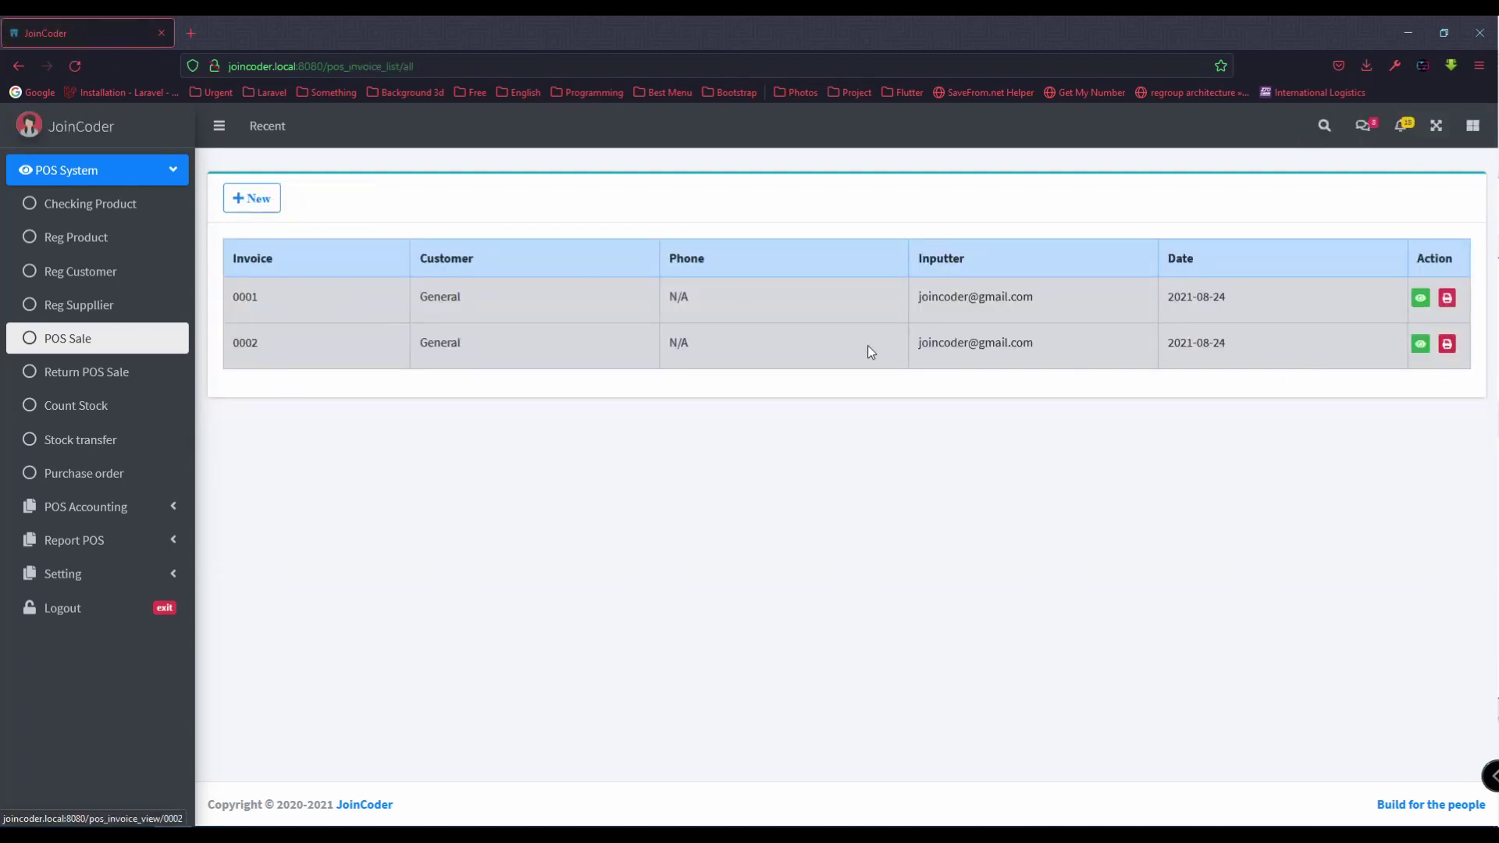
Step: Note current stock, then open invoice 0001 from the sale list and authorize it
click(90, 204)
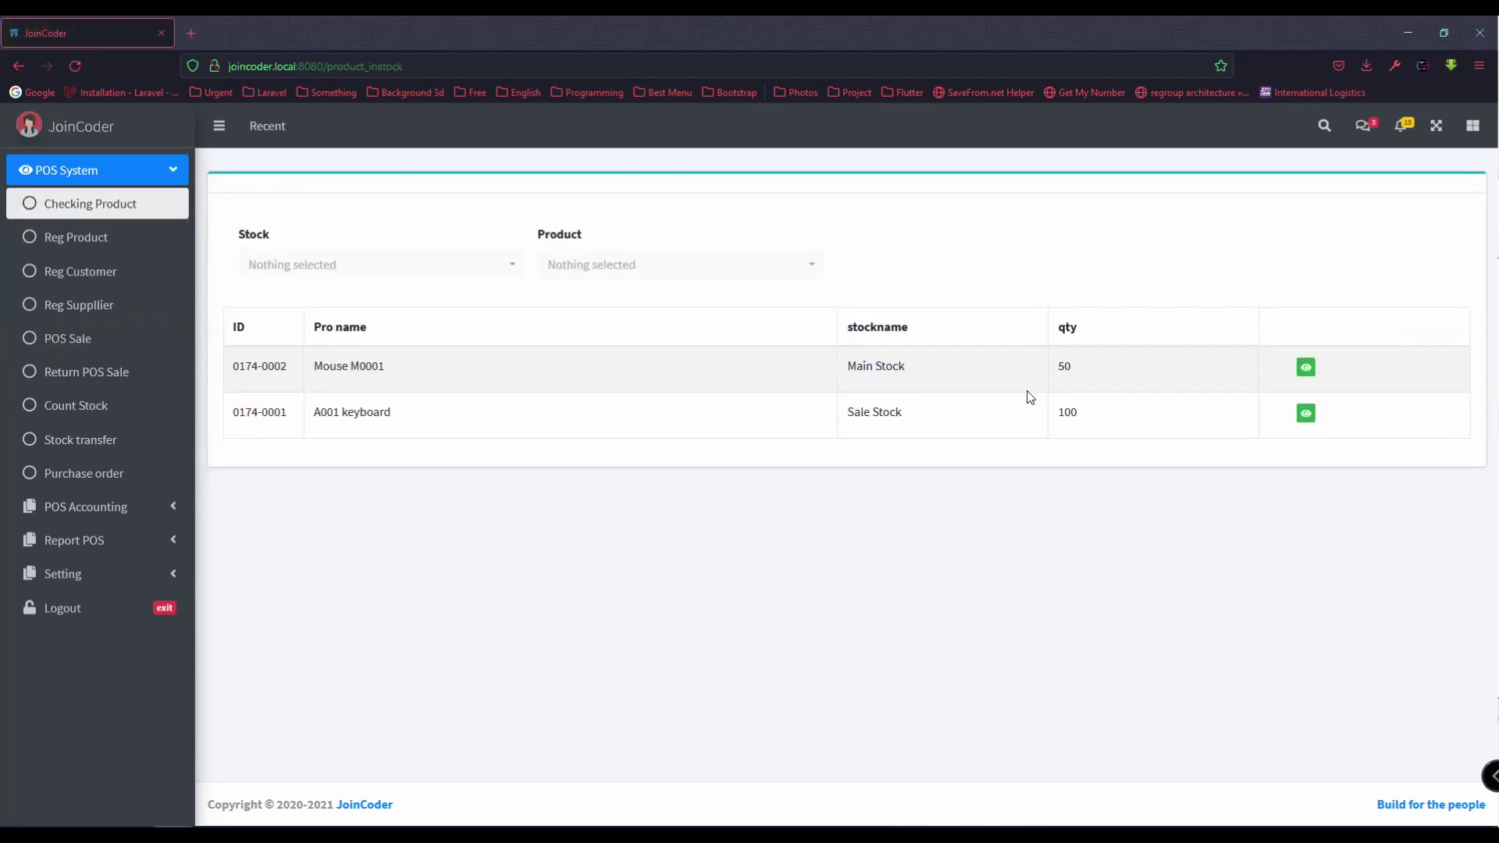
click(142, 355)
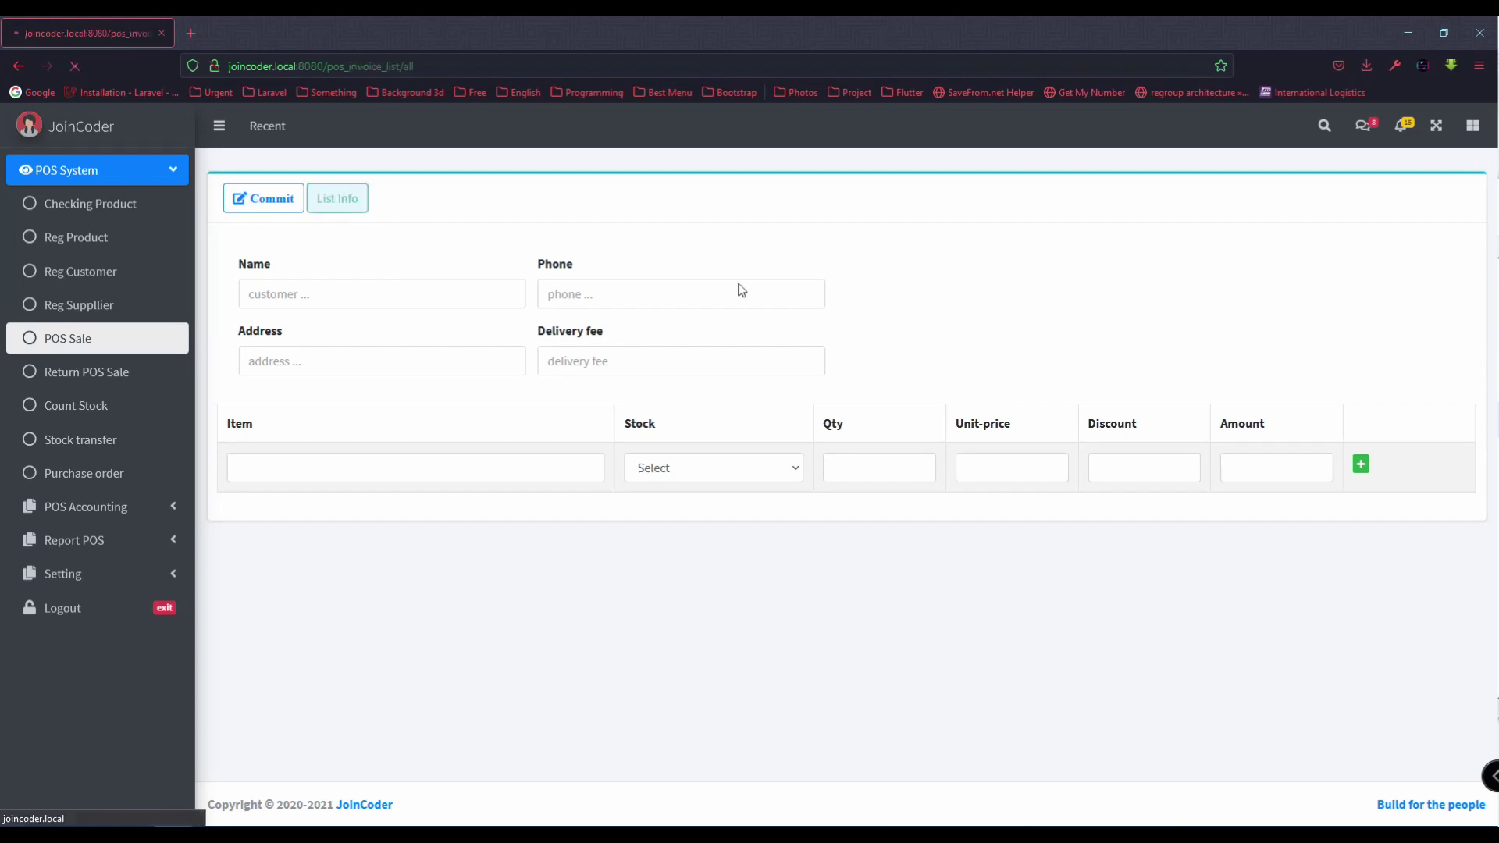
click(743, 296)
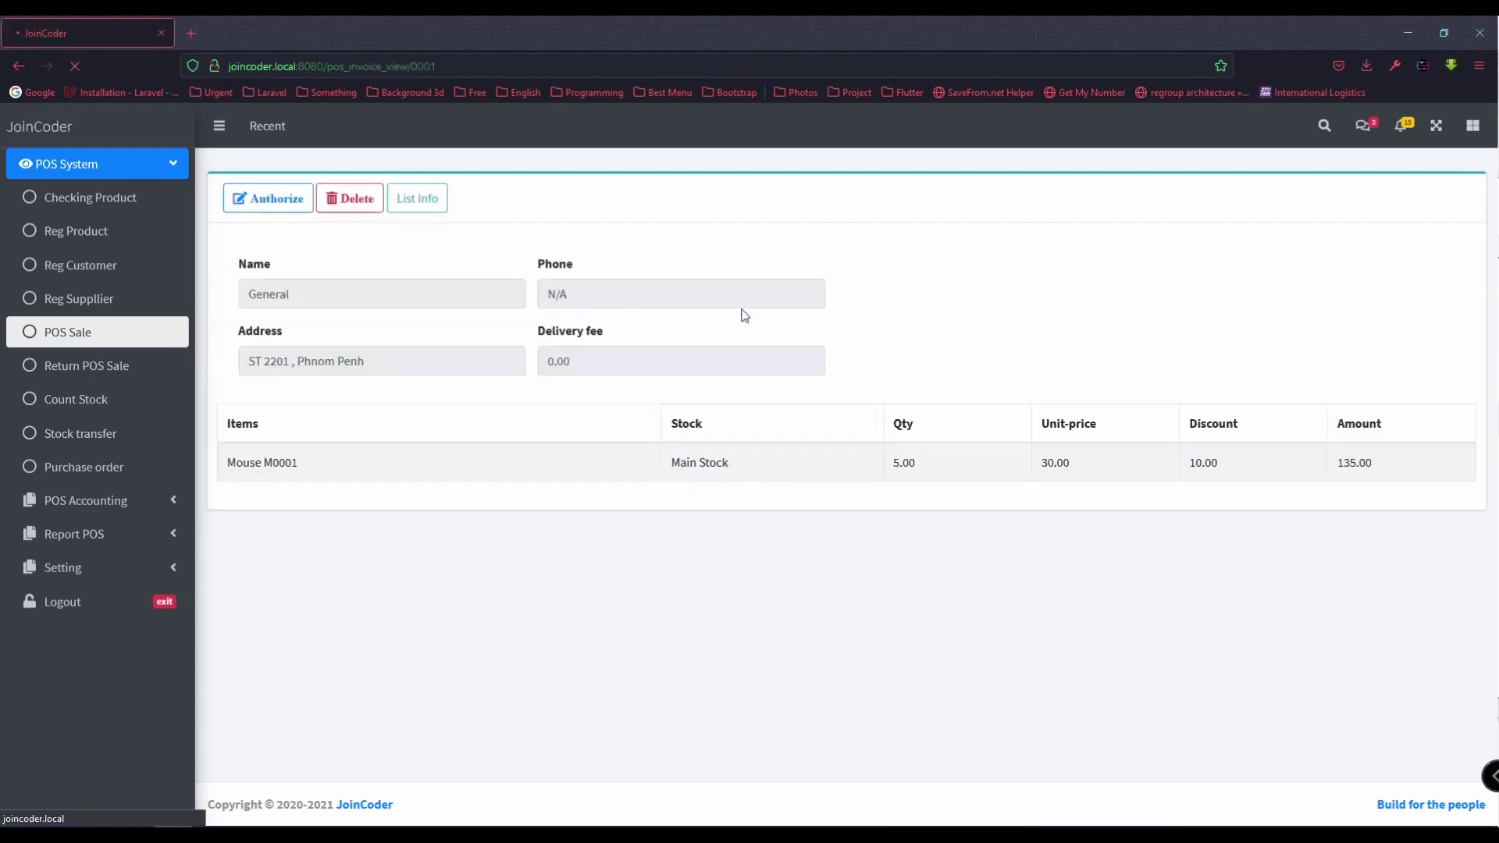
click(257, 202)
click(695, 504)
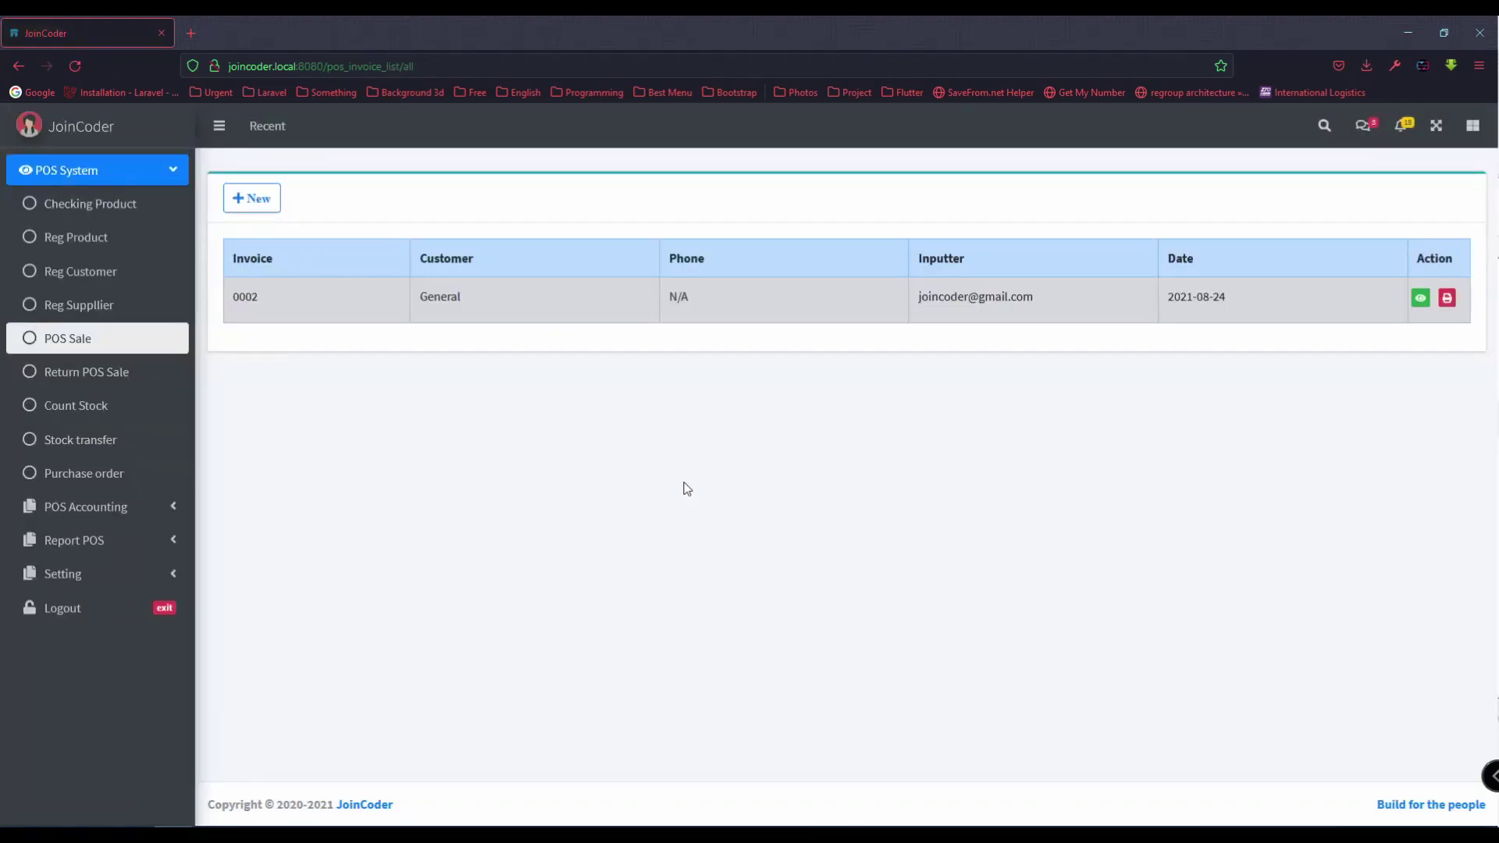
Step: Verify stock shows Mouse M0001 at 45 and A001 keyboard at 100, then open a blank POS Sale form
click(116, 218)
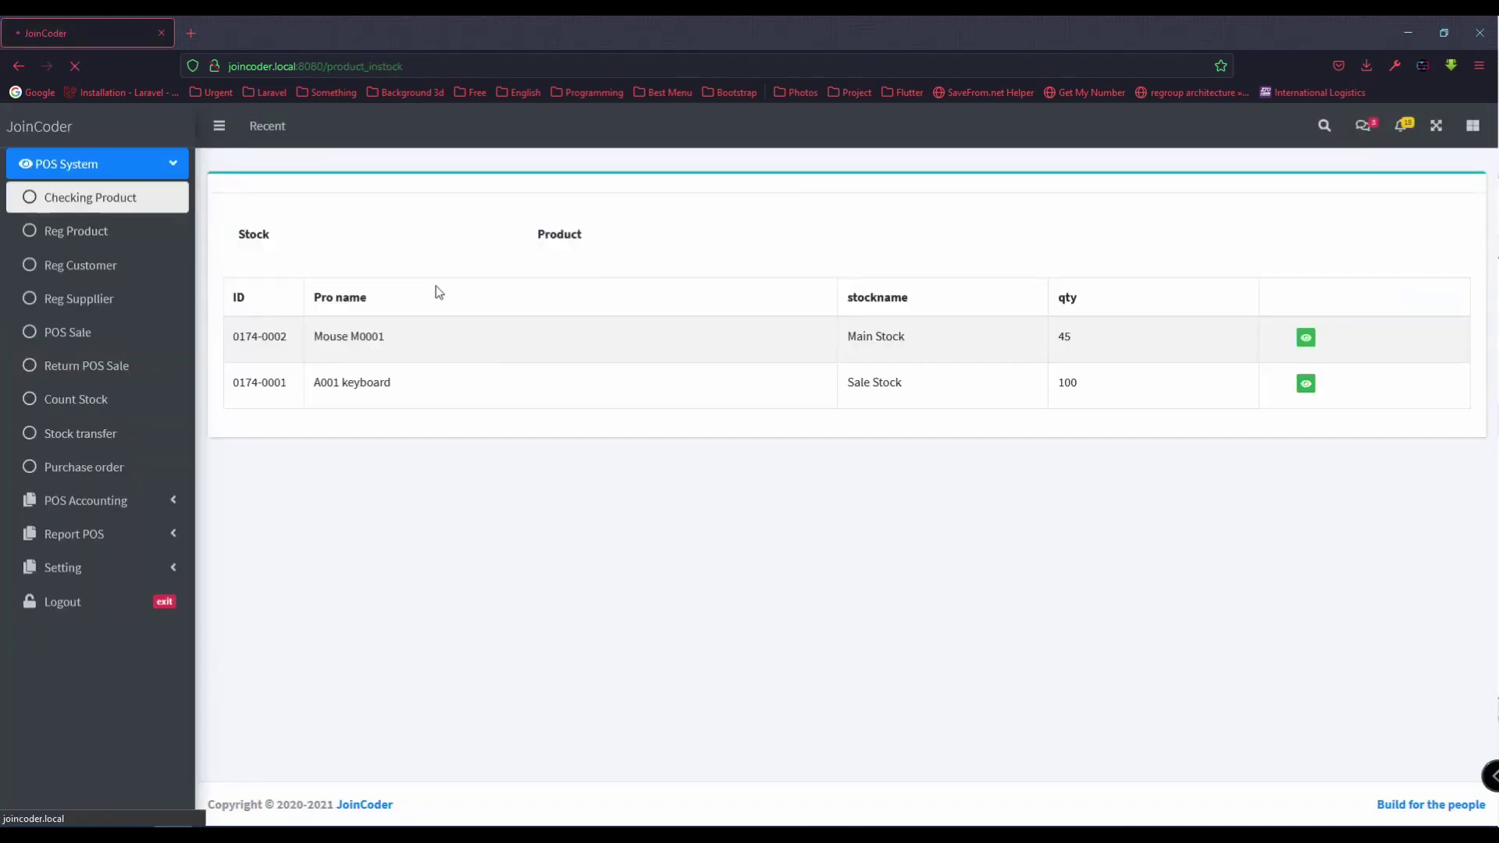
drag(1065, 387, 1088, 371)
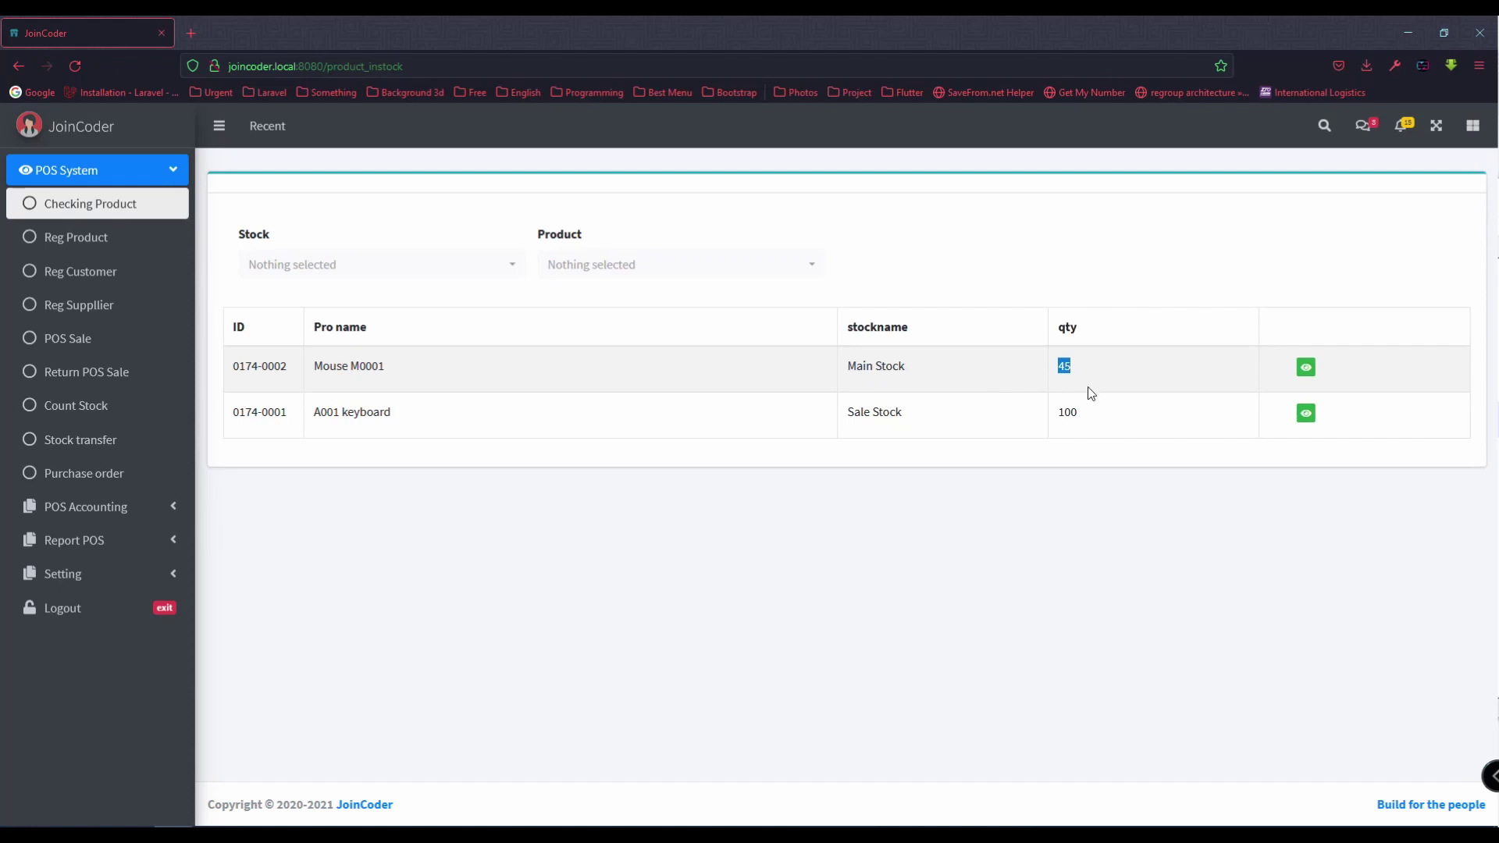
double_click(1088, 420)
click(1092, 423)
click(181, 212)
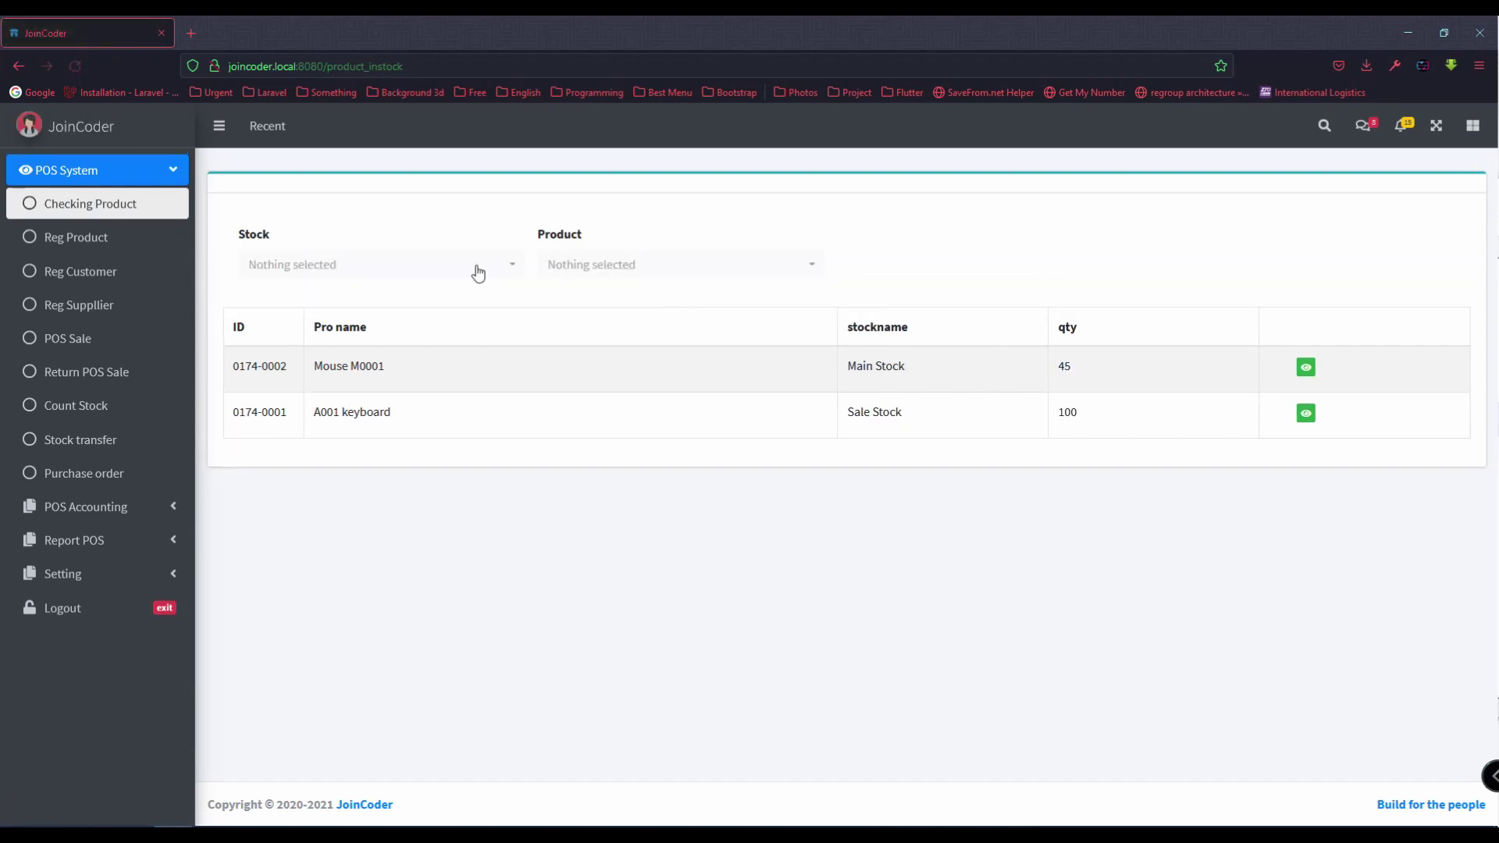
click(117, 338)
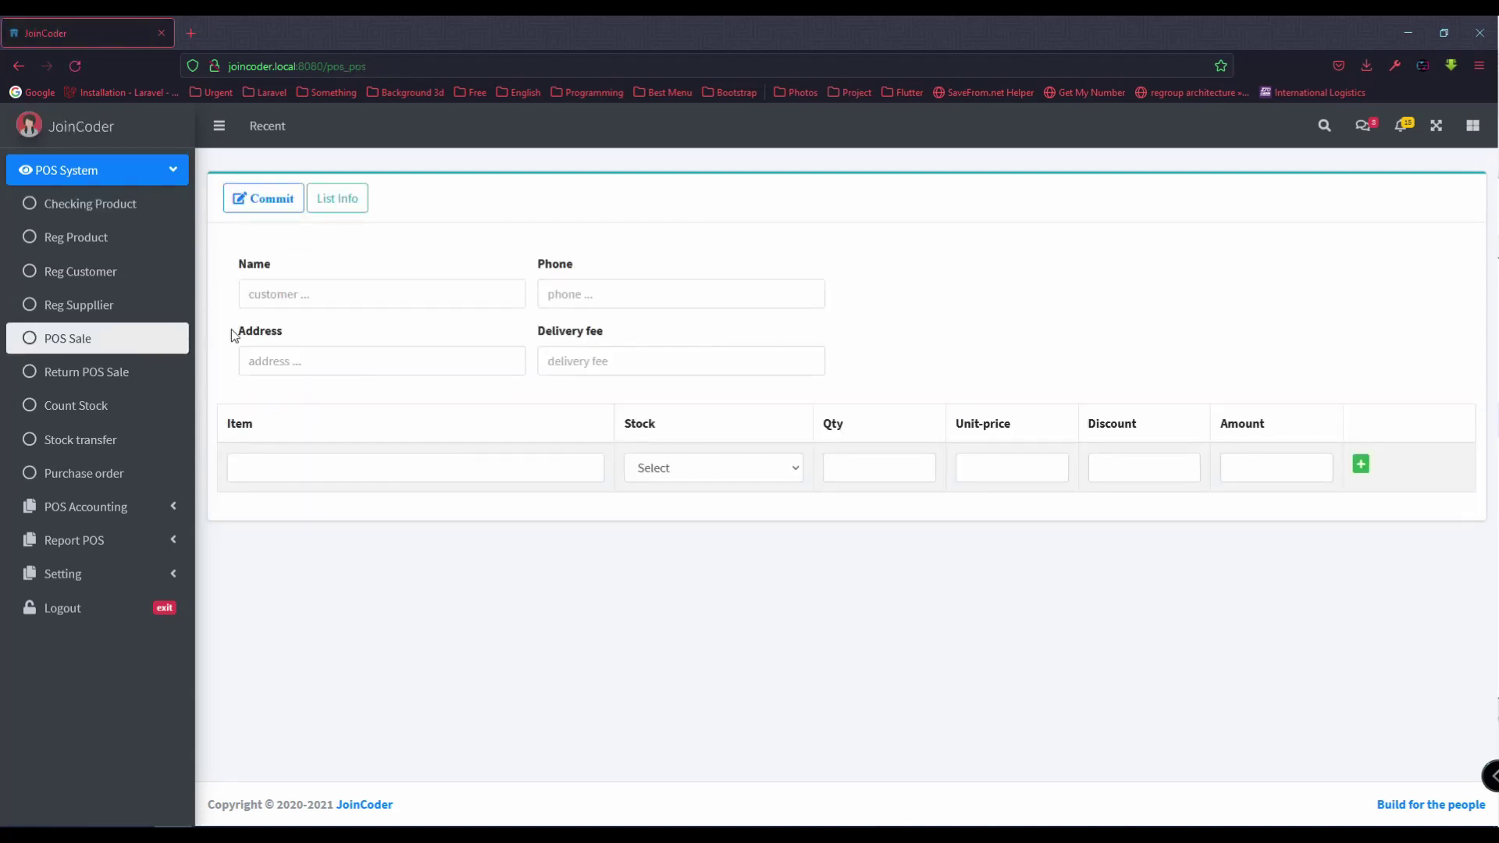
Step: Print invoice 0002 ($461) from List Info into a new tab, then return to the list
click(334, 205)
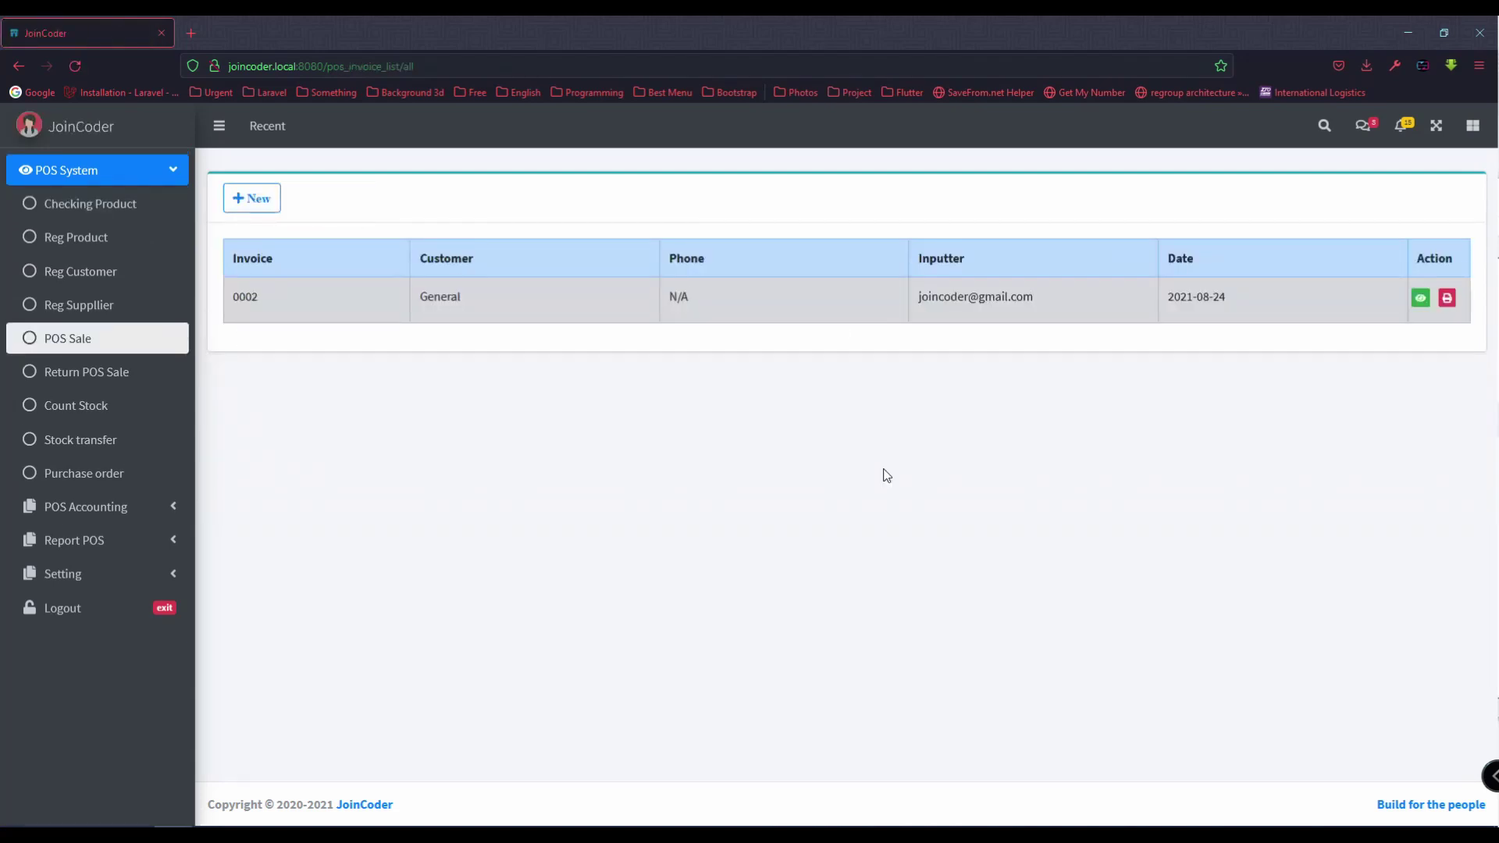
click(1446, 300)
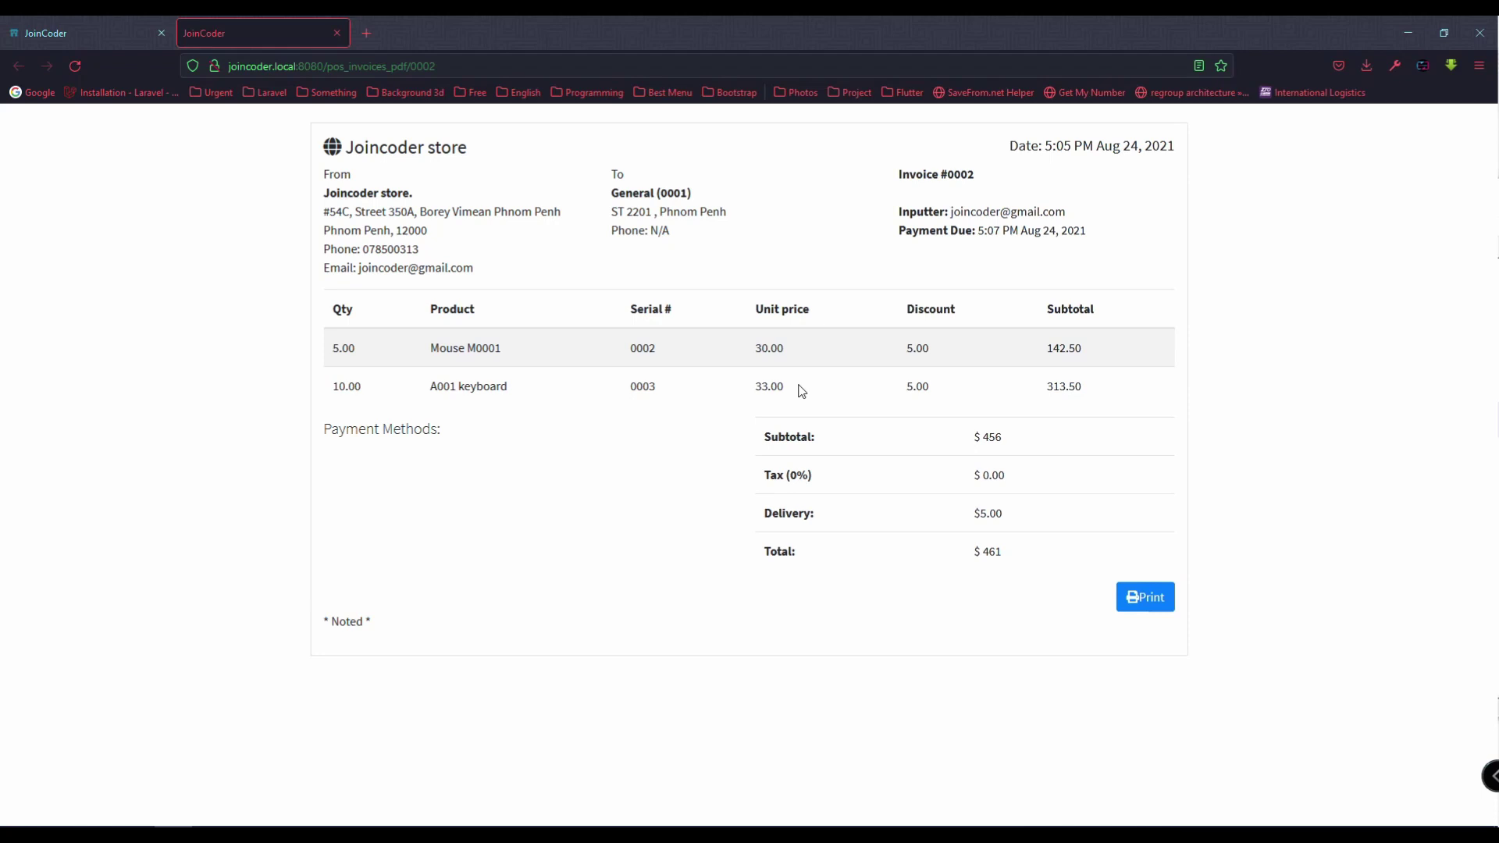
click(131, 39)
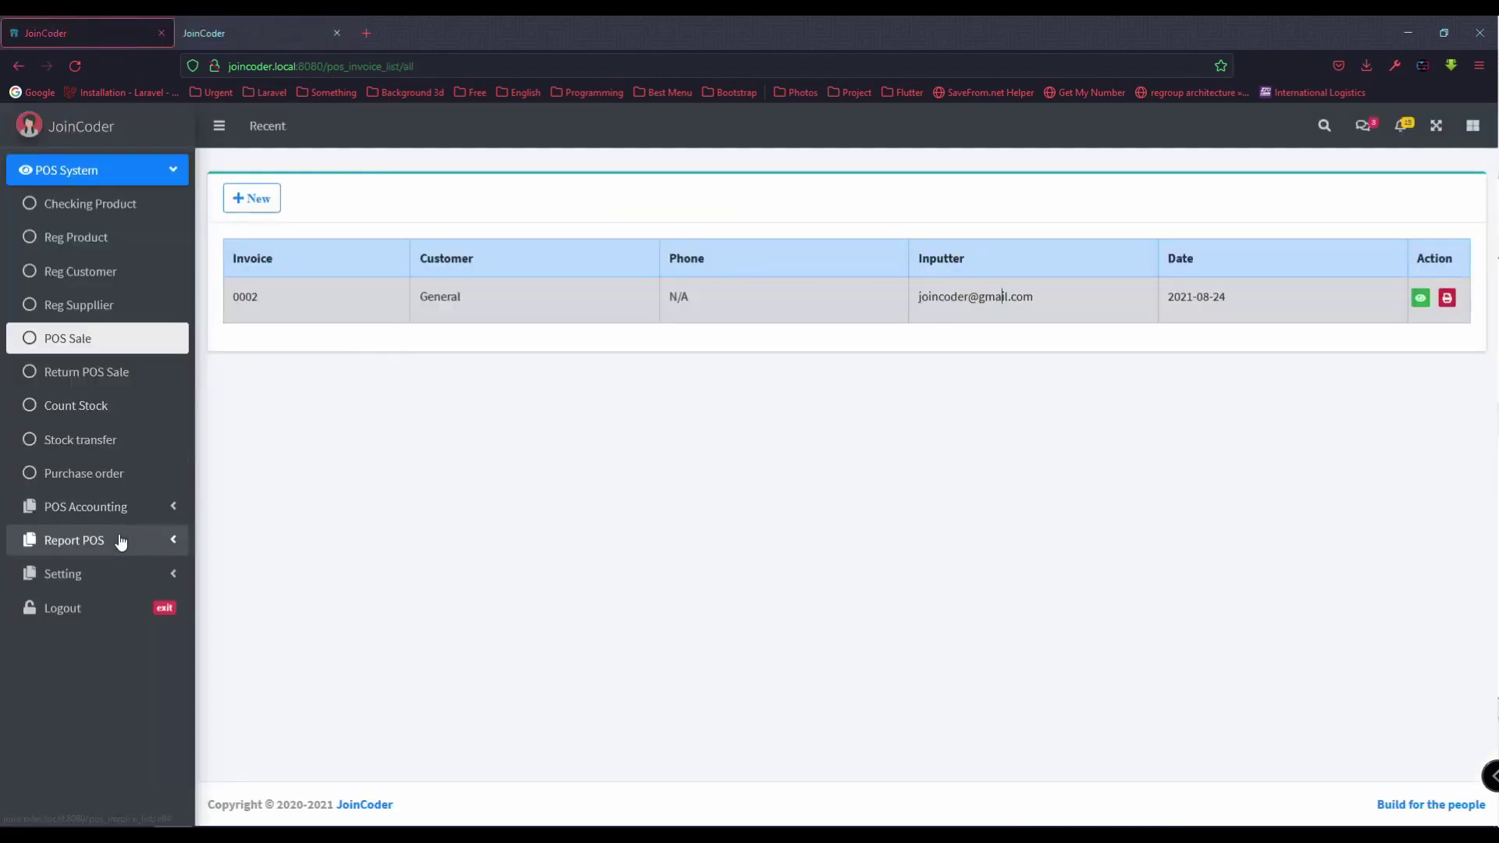
Step: Rename branch 0174 to 'Joincoder store 1', append a second phone number, and save
click(127, 575)
click(139, 645)
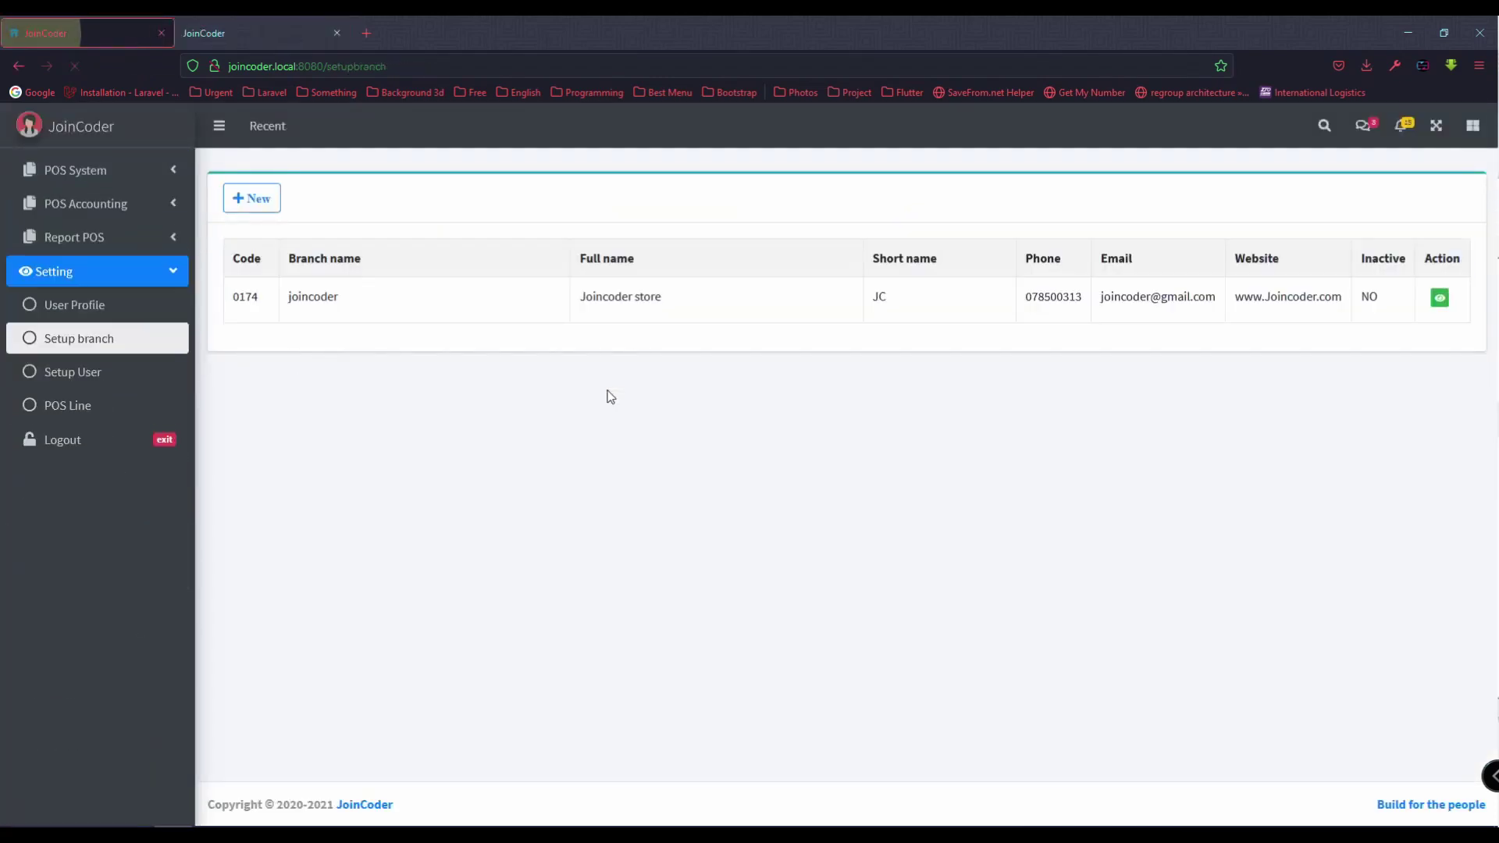
click(1440, 297)
click(448, 354)
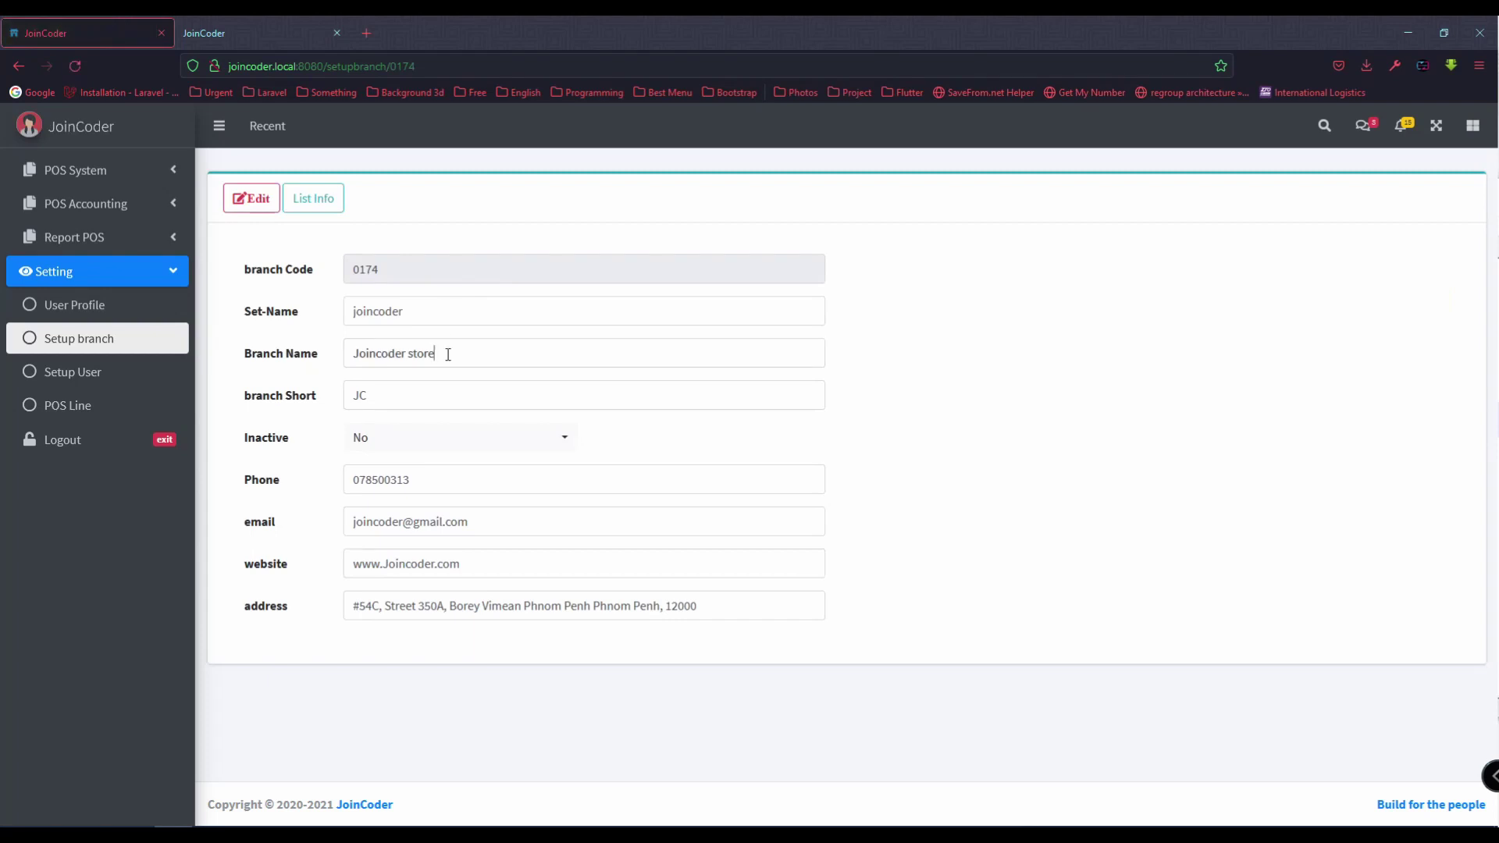
double_click(448, 354)
click(464, 355)
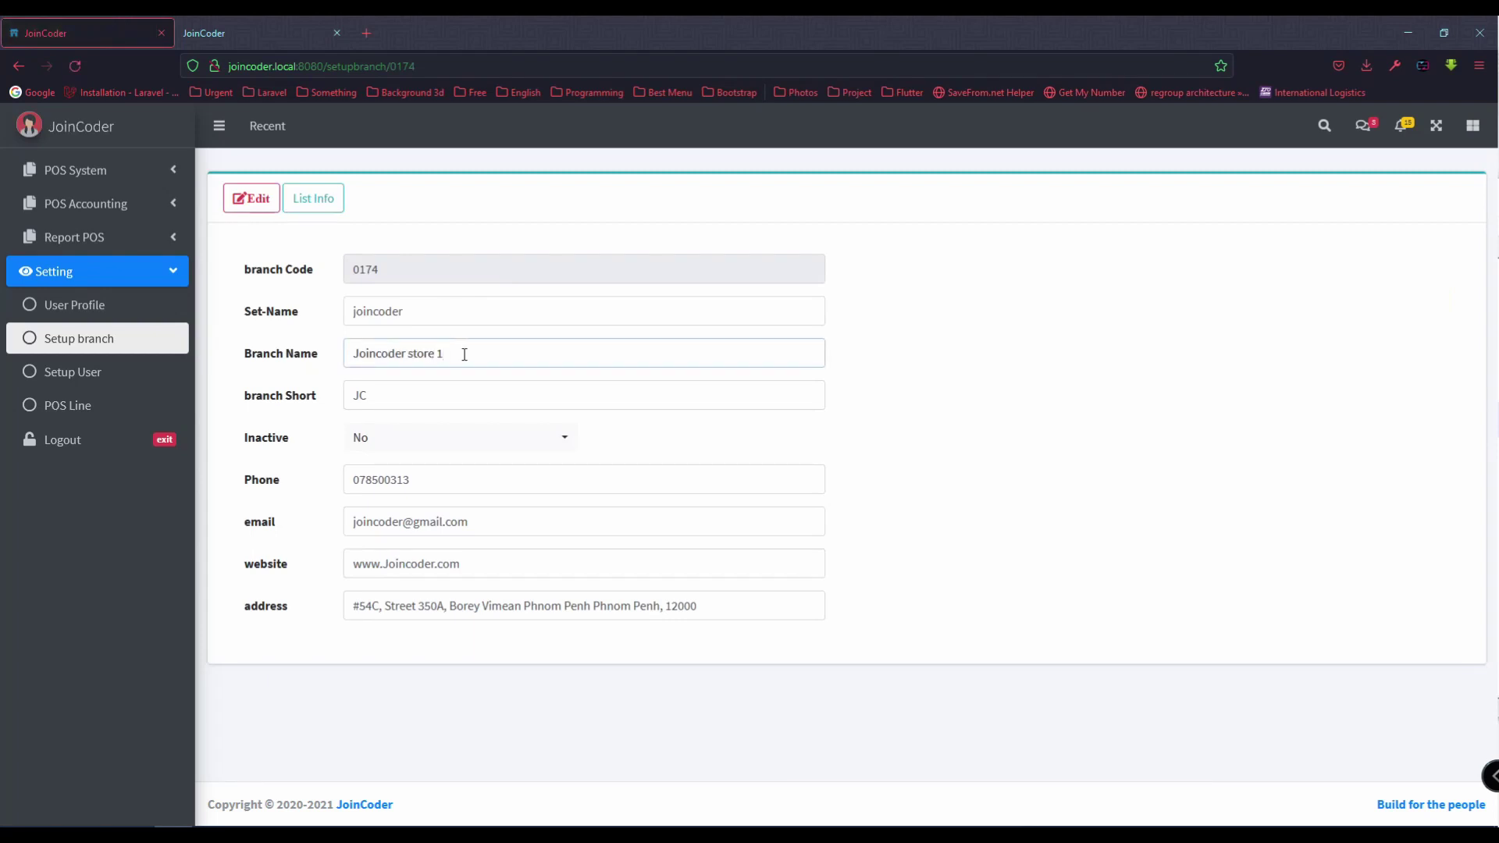
key(Tab)
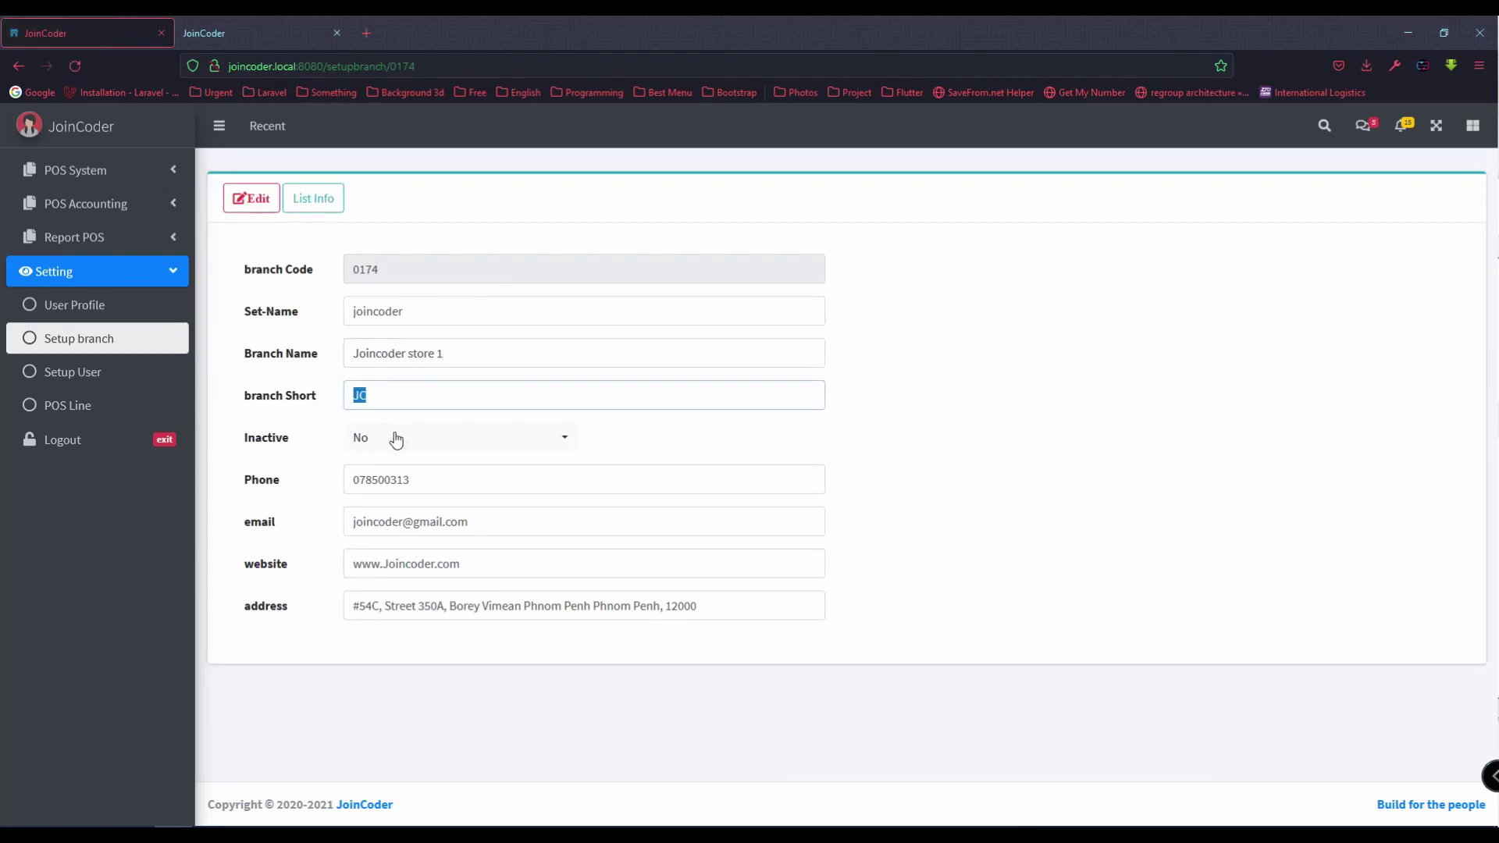
click(445, 474)
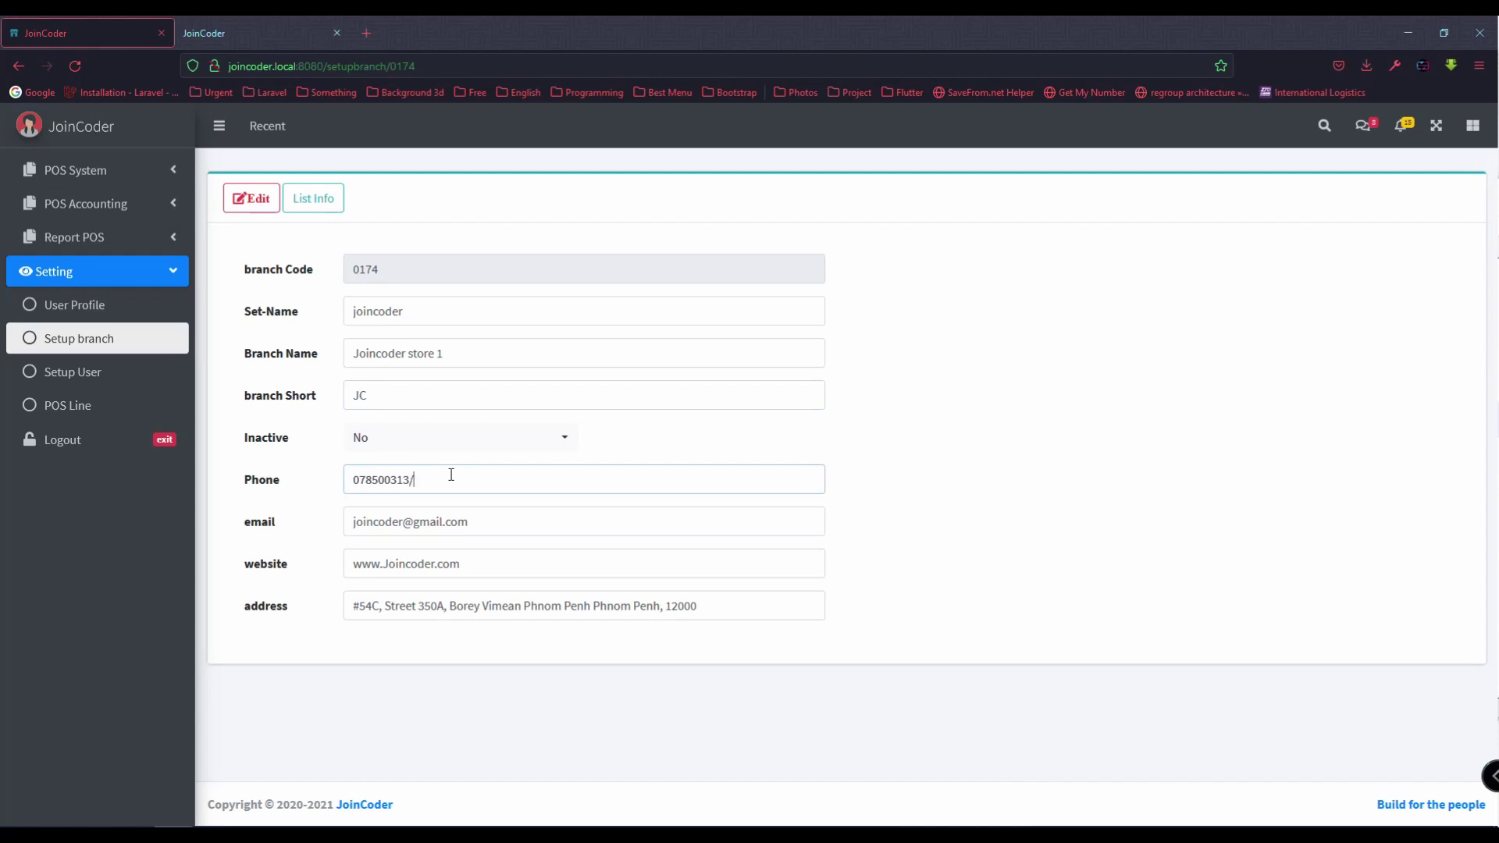
click(250, 198)
Step: Reload printable invoice 0002 to verify the new branch name and $5.00 delivery charge
click(214, 31)
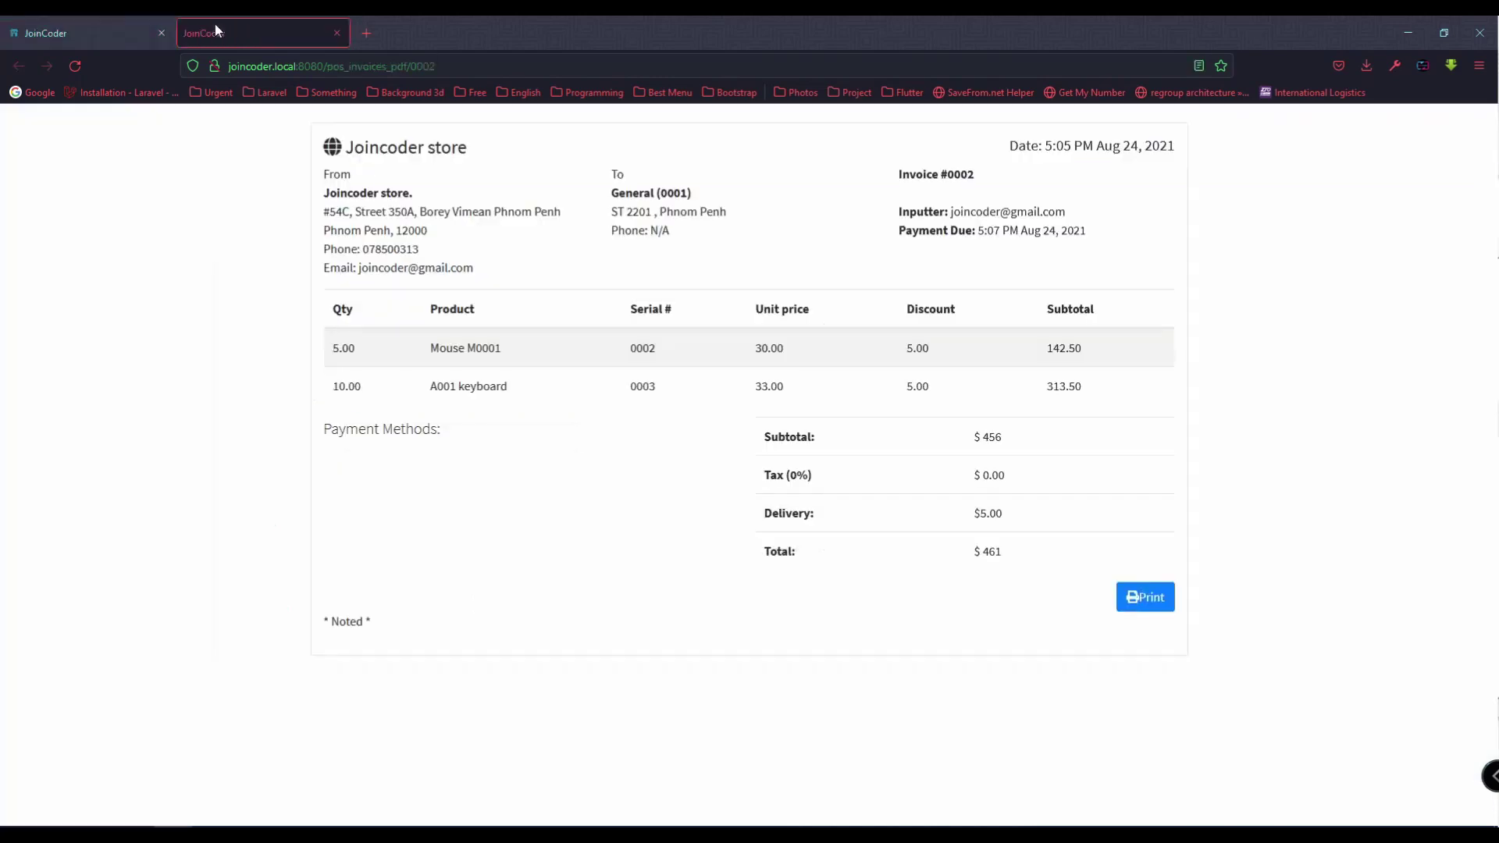
click(456, 66)
key(Return)
drag(328, 193, 432, 202)
click(432, 201)
drag(763, 518, 1052, 526)
click(1008, 520)
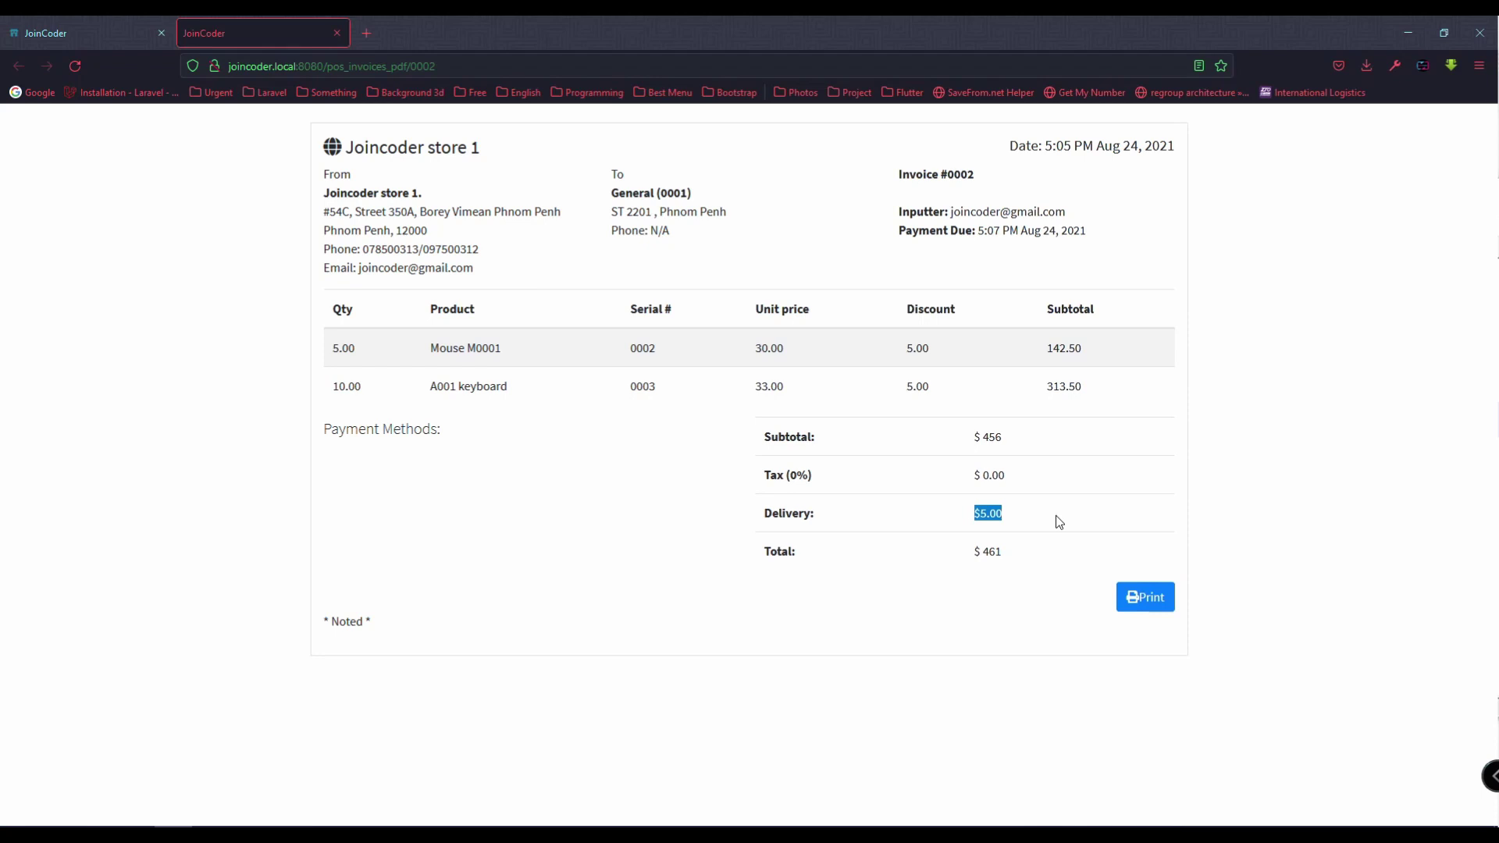
click(1057, 523)
click(94, 31)
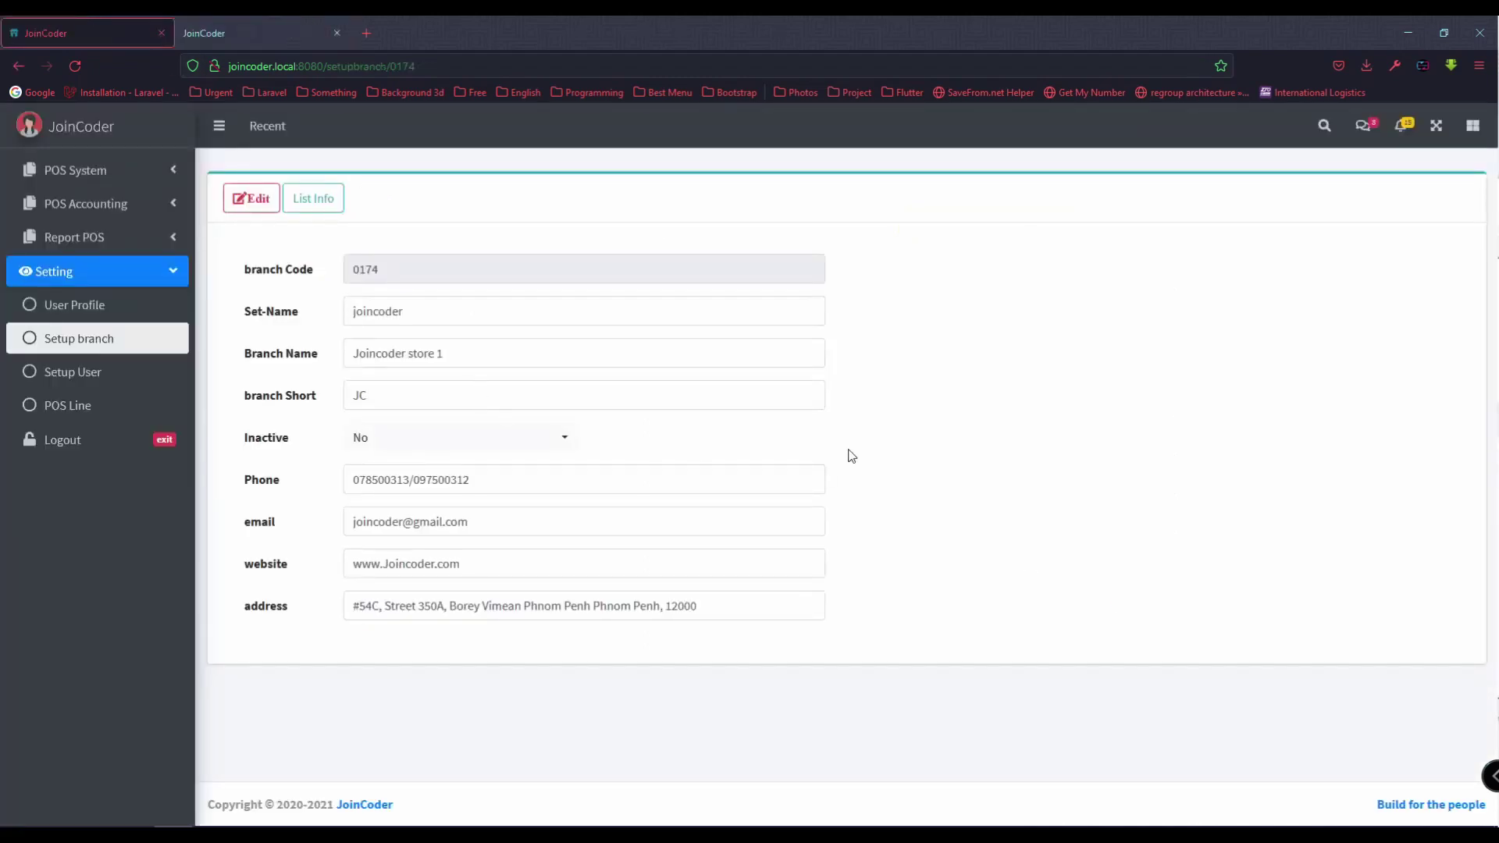
Step: Open invoice 0002 from the POS Sale list and review its quantity and discount values
click(127, 338)
click(117, 172)
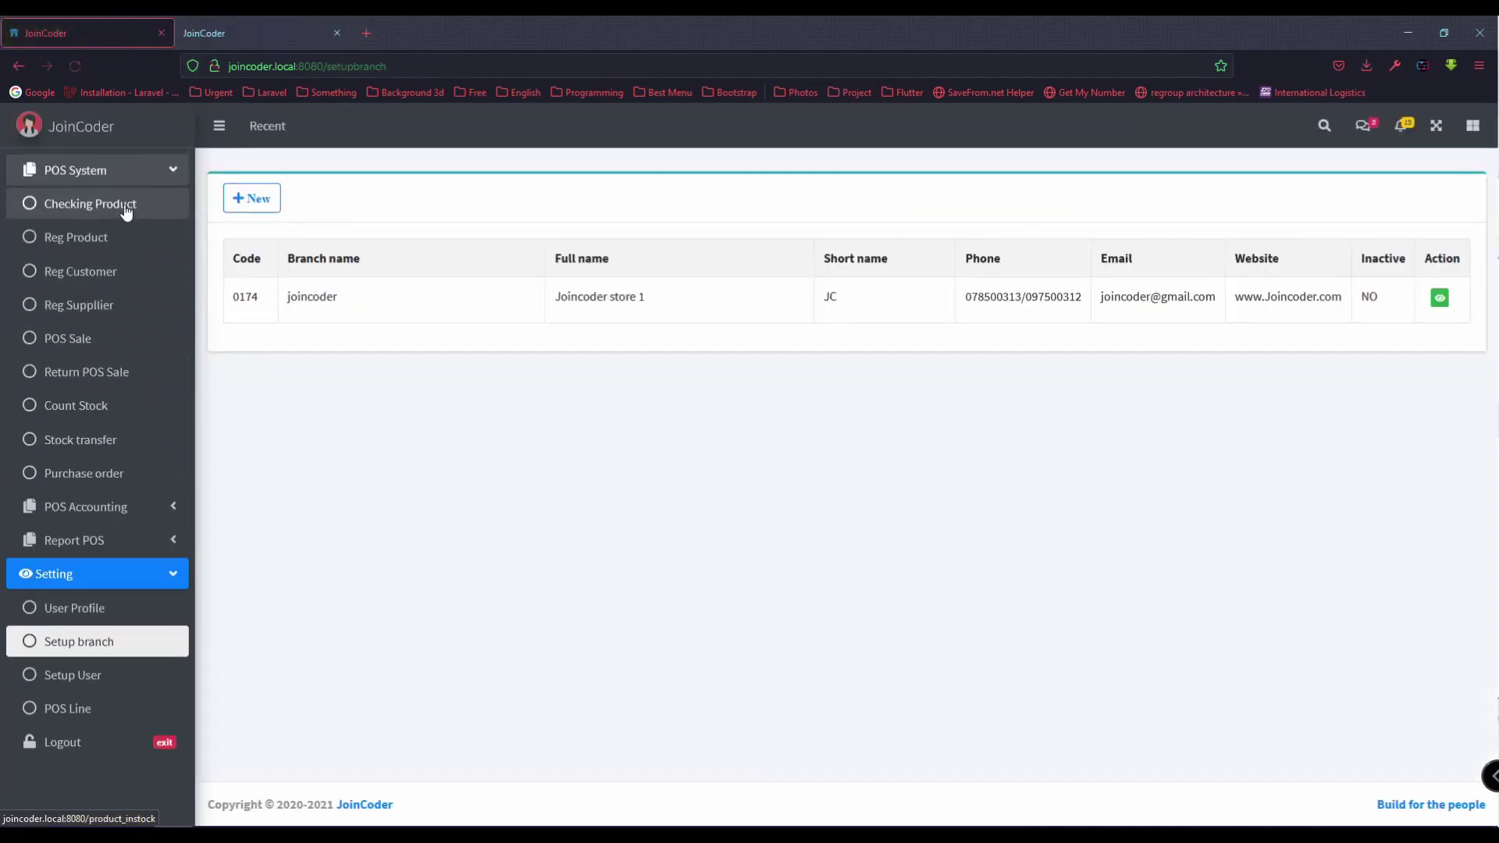
click(138, 343)
click(346, 207)
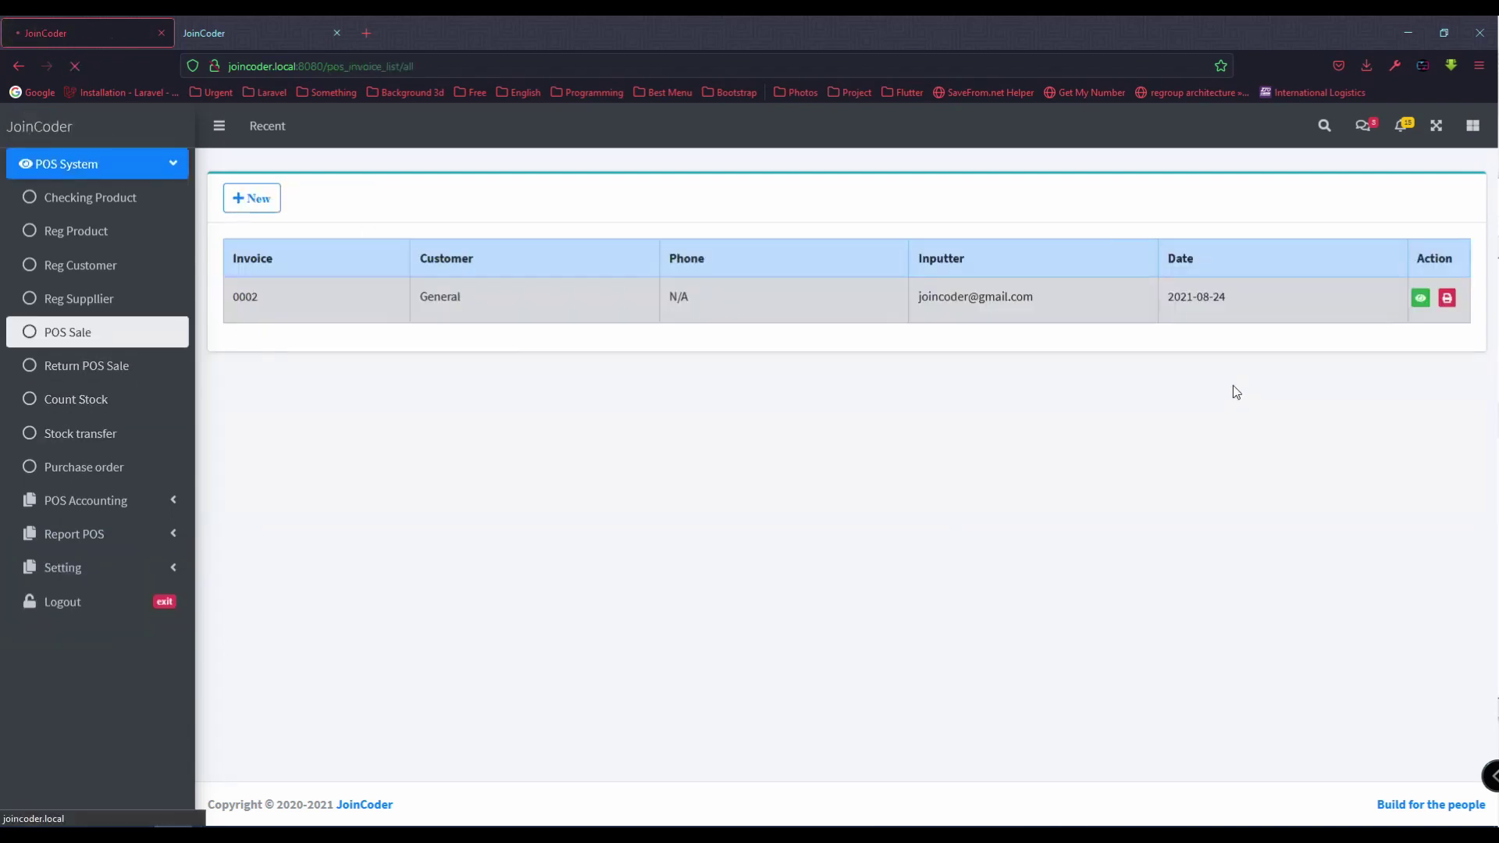
click(1421, 298)
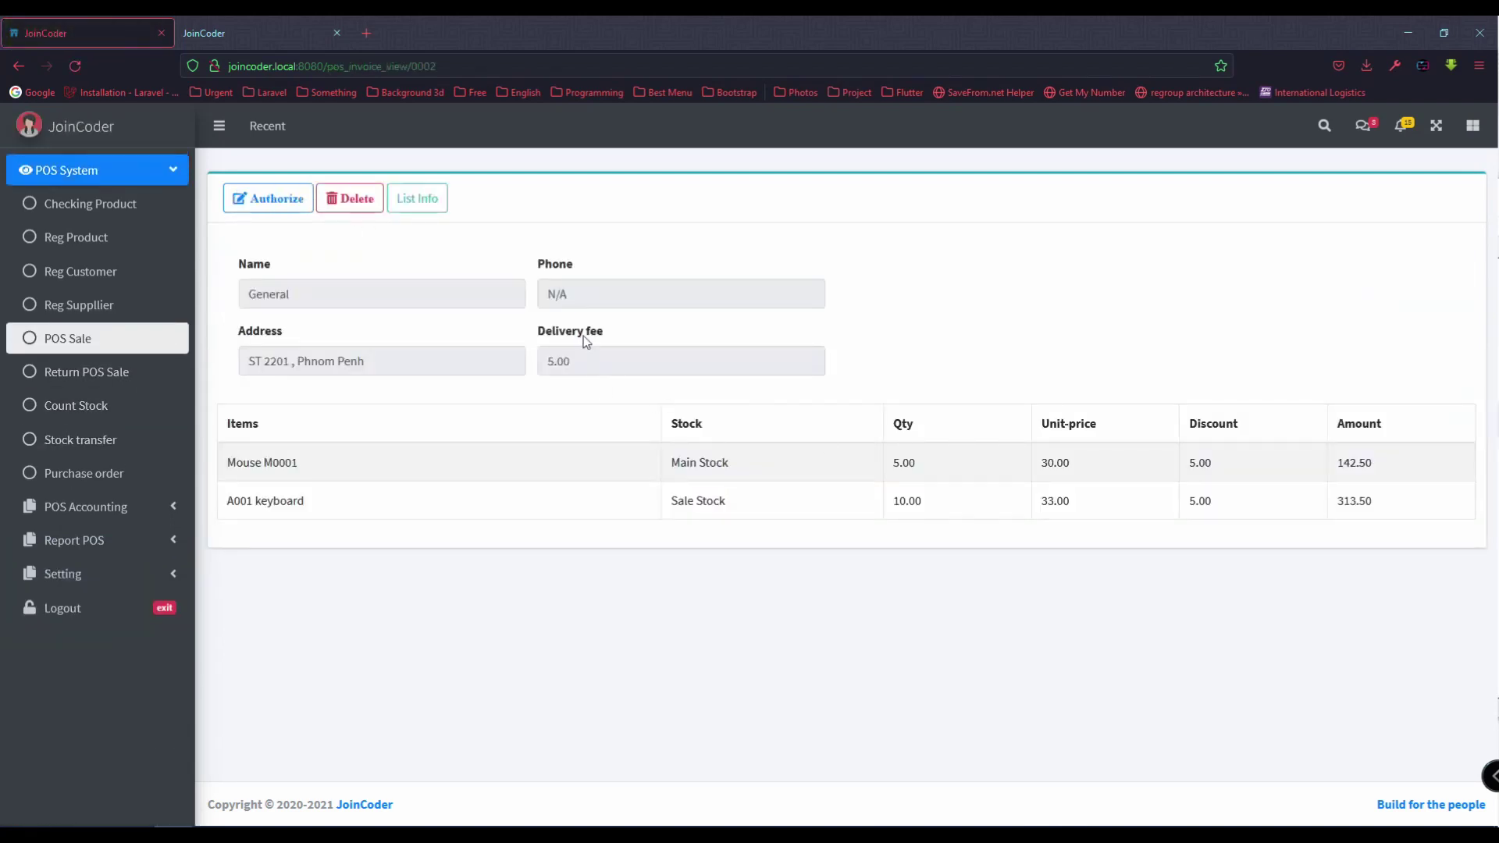
double_click(1206, 465)
drag(881, 466, 939, 508)
Step: Authorize invoice 0002 and confirm stock dropped to 40 mice and 90 keyboards
click(273, 199)
click(711, 505)
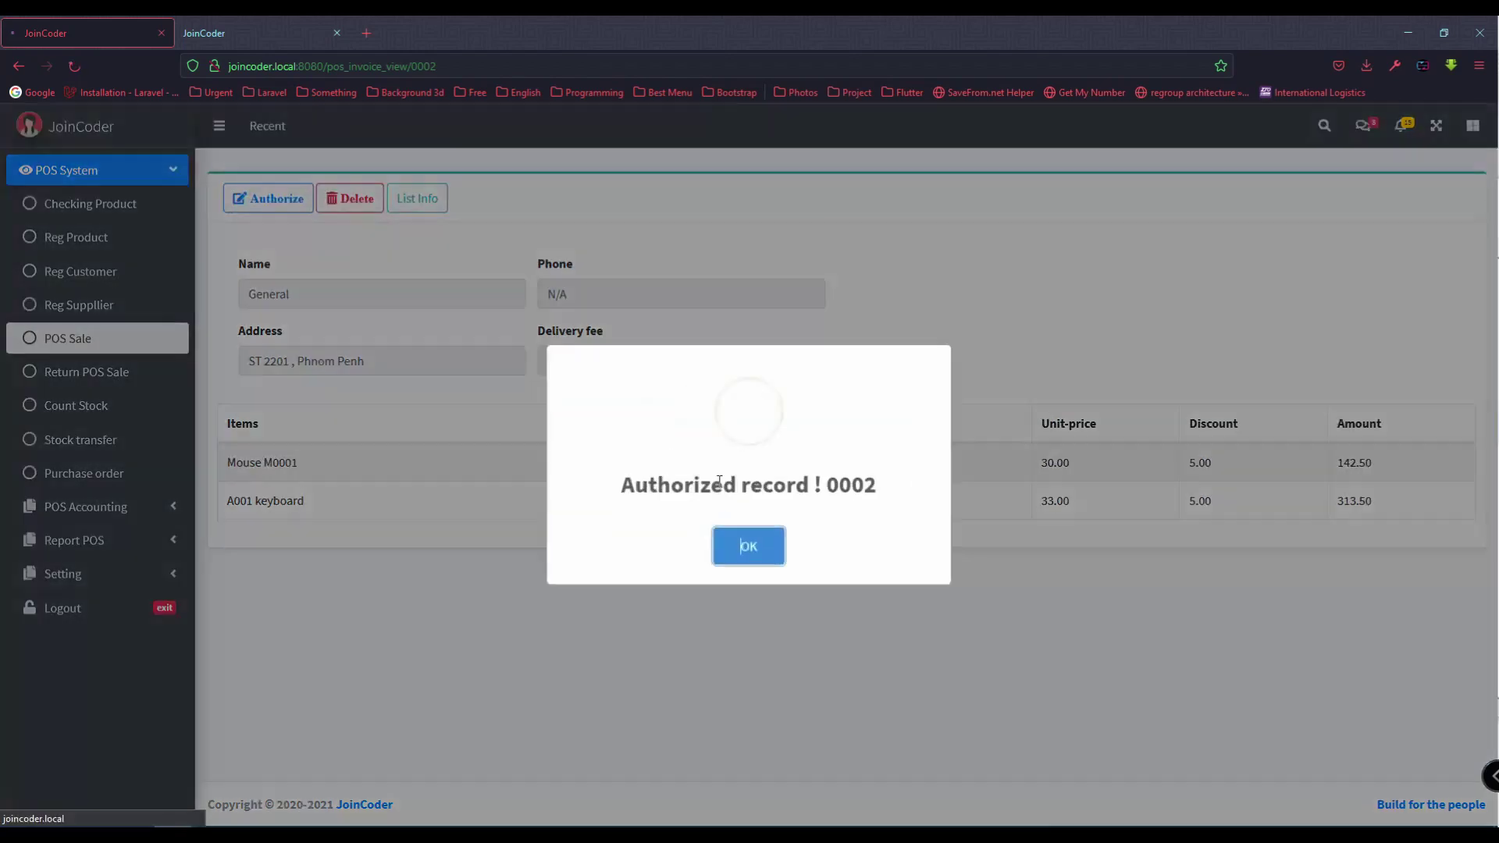
click(84, 206)
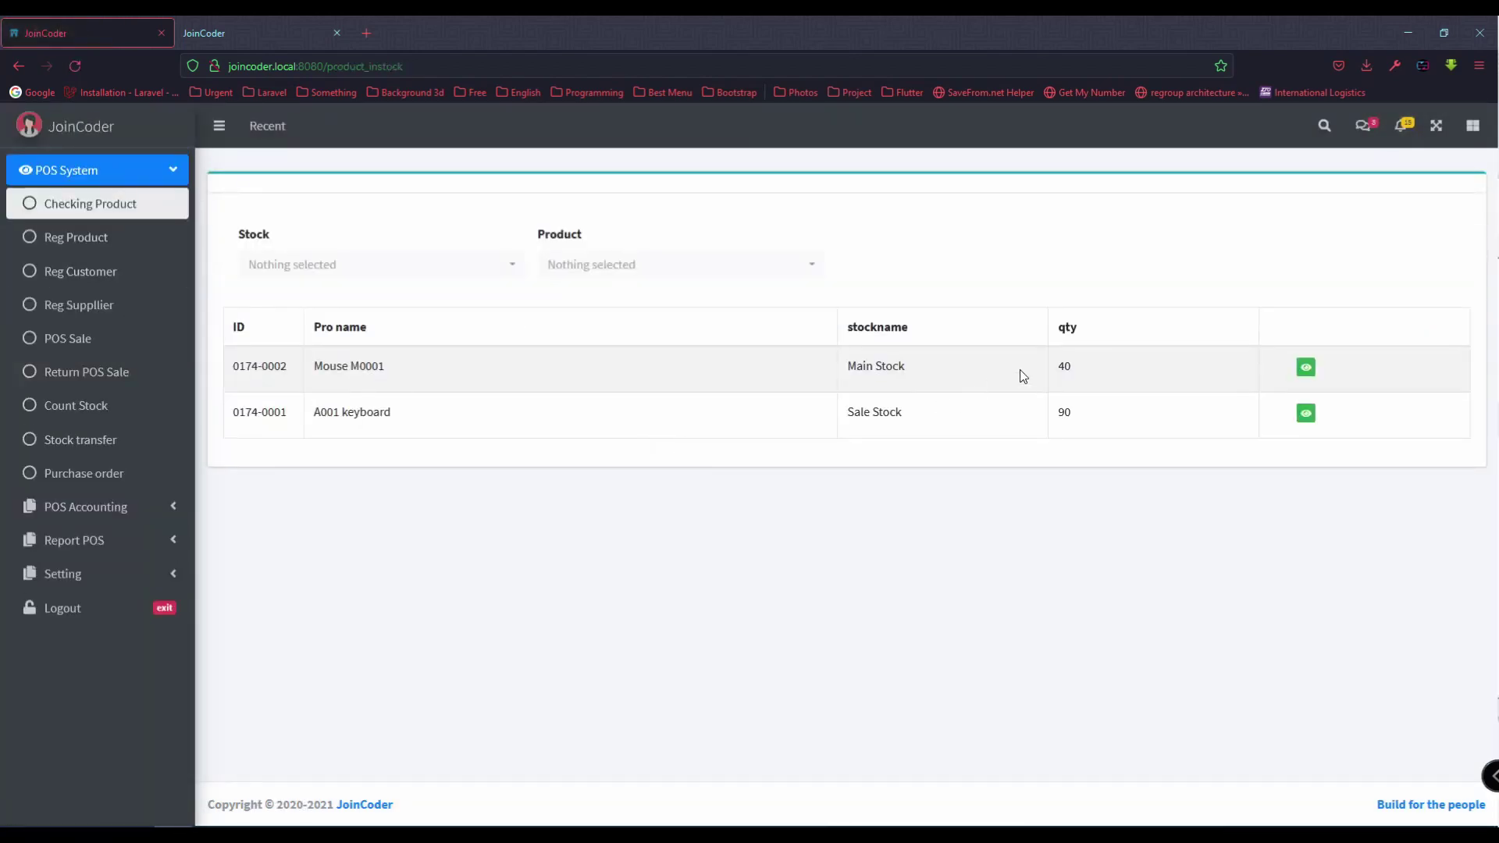
double_click(1074, 370)
double_click(1084, 420)
key(alt+Tab)
click(1076, 512)
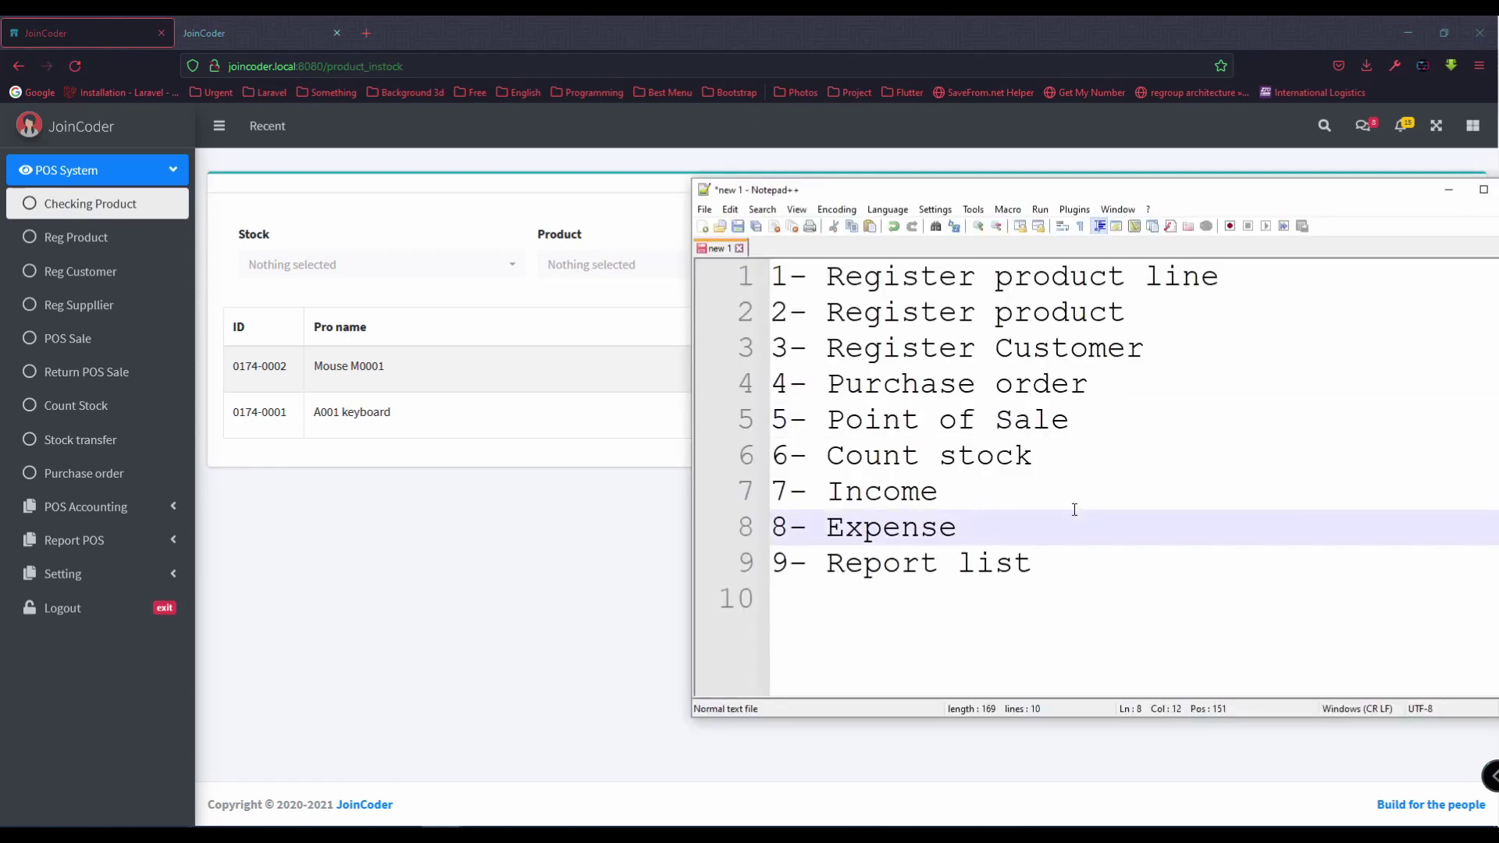
drag(827, 455, 1053, 457)
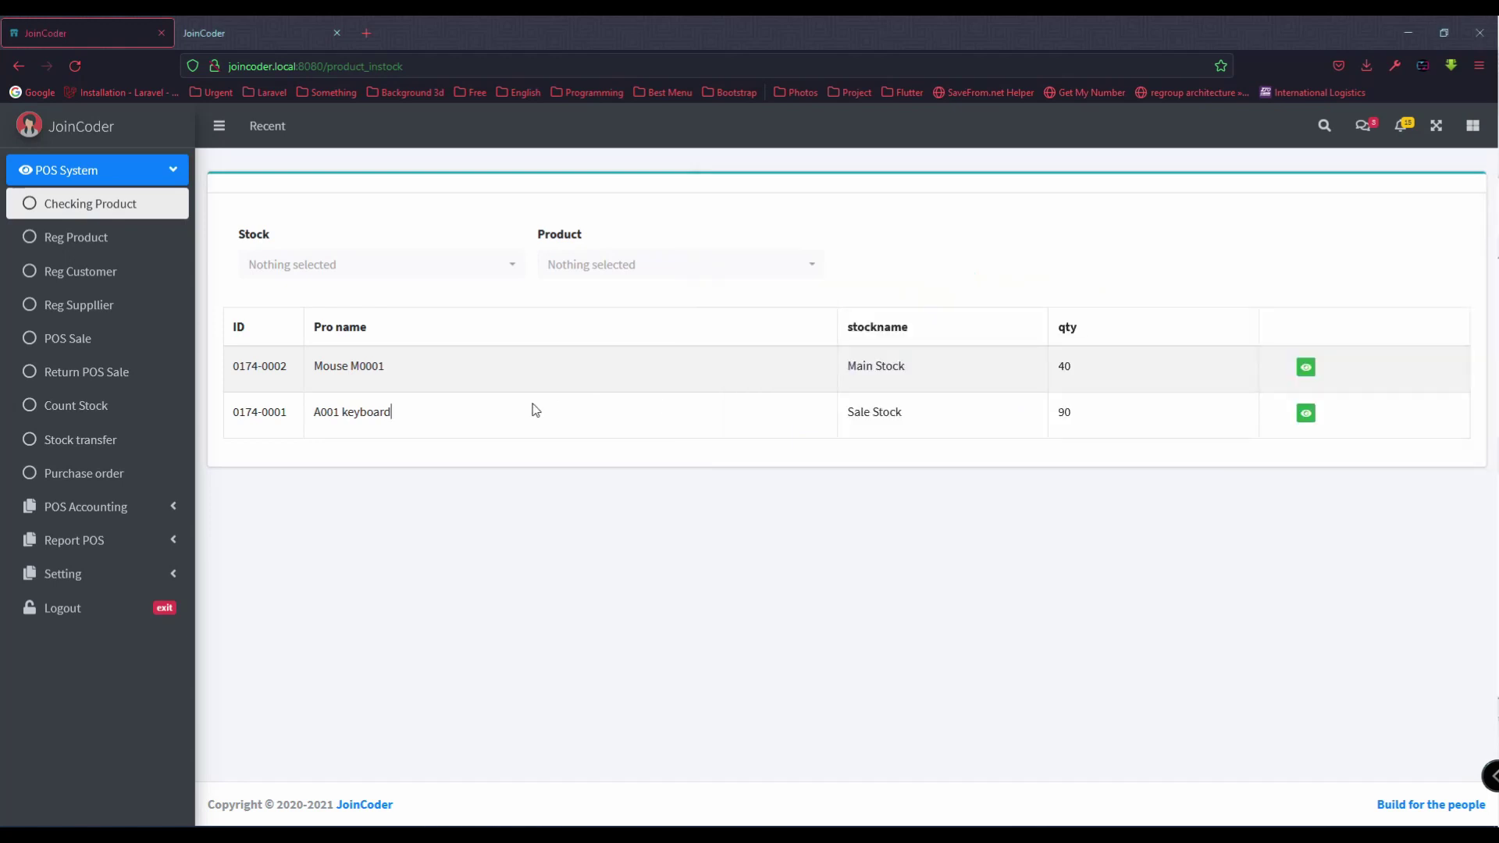
click(535, 410)
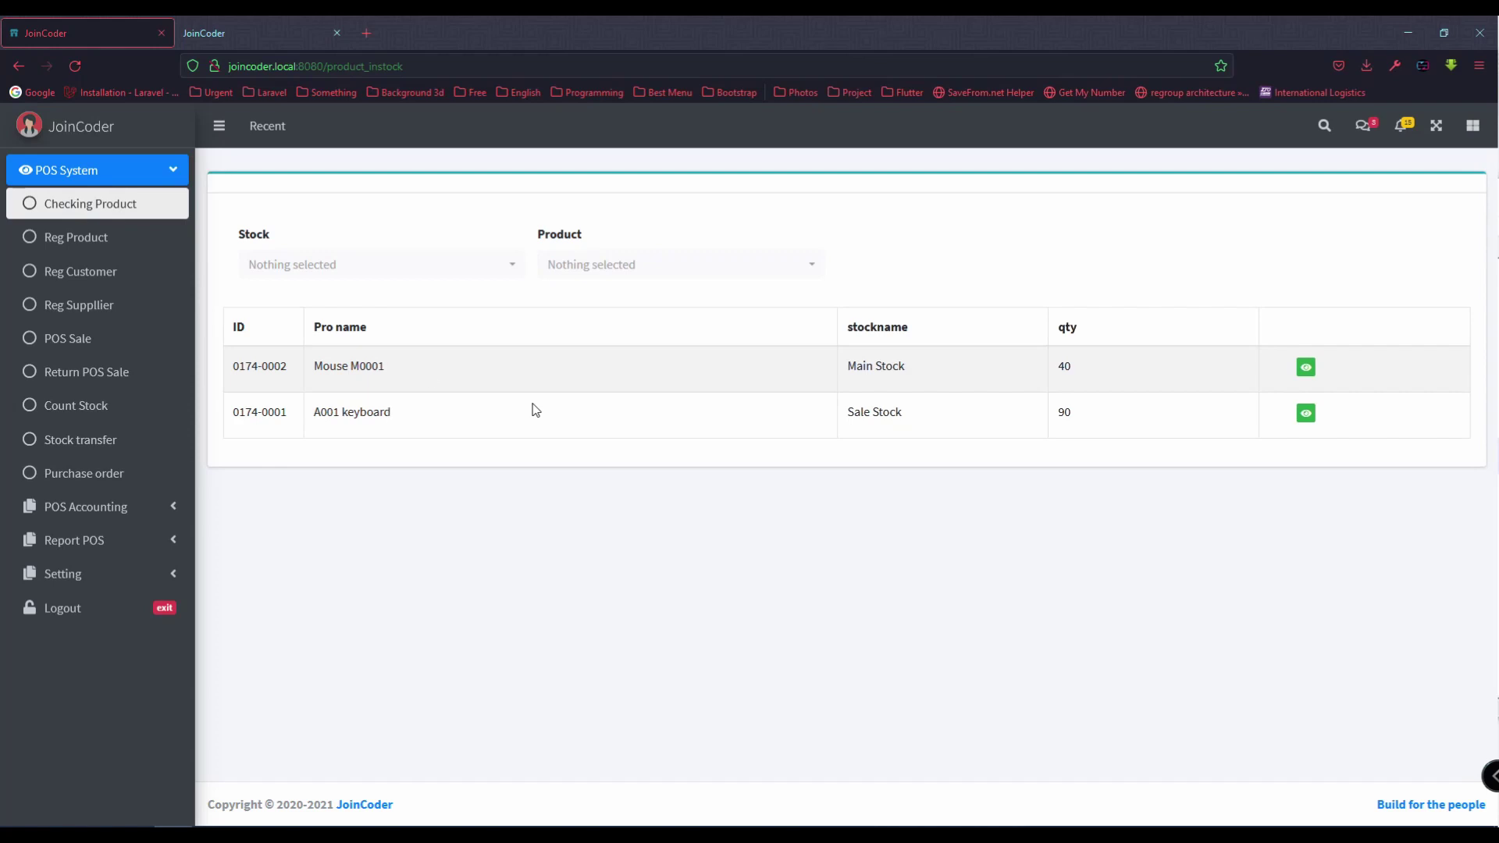
Step: Start a new stock count on the Count Stock page with Sale Stock selected
double_click(334, 367)
double_click(859, 412)
click(460, 411)
click(76, 405)
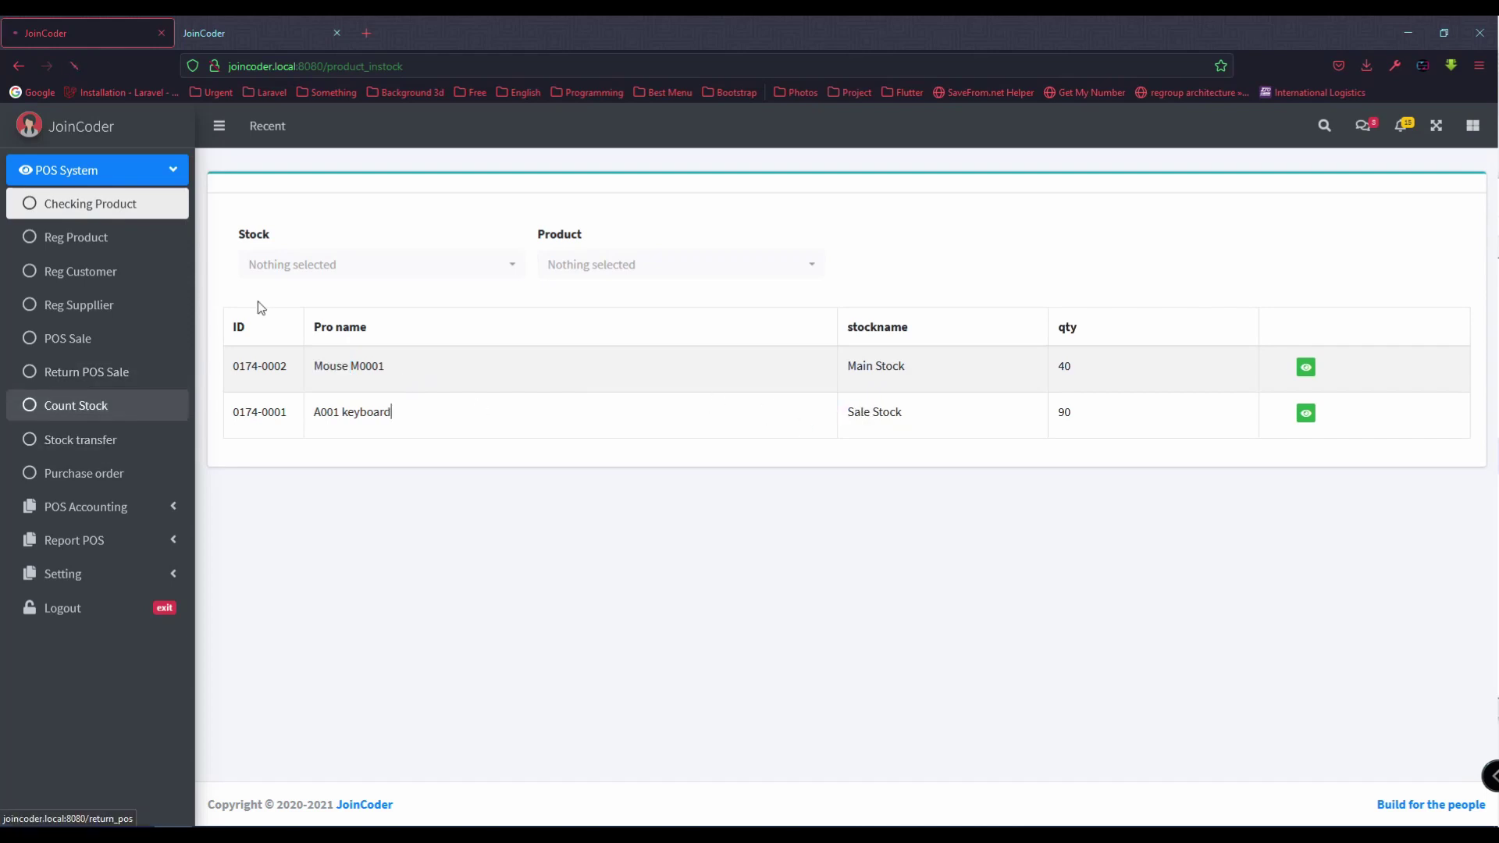
click(336, 295)
click(328, 415)
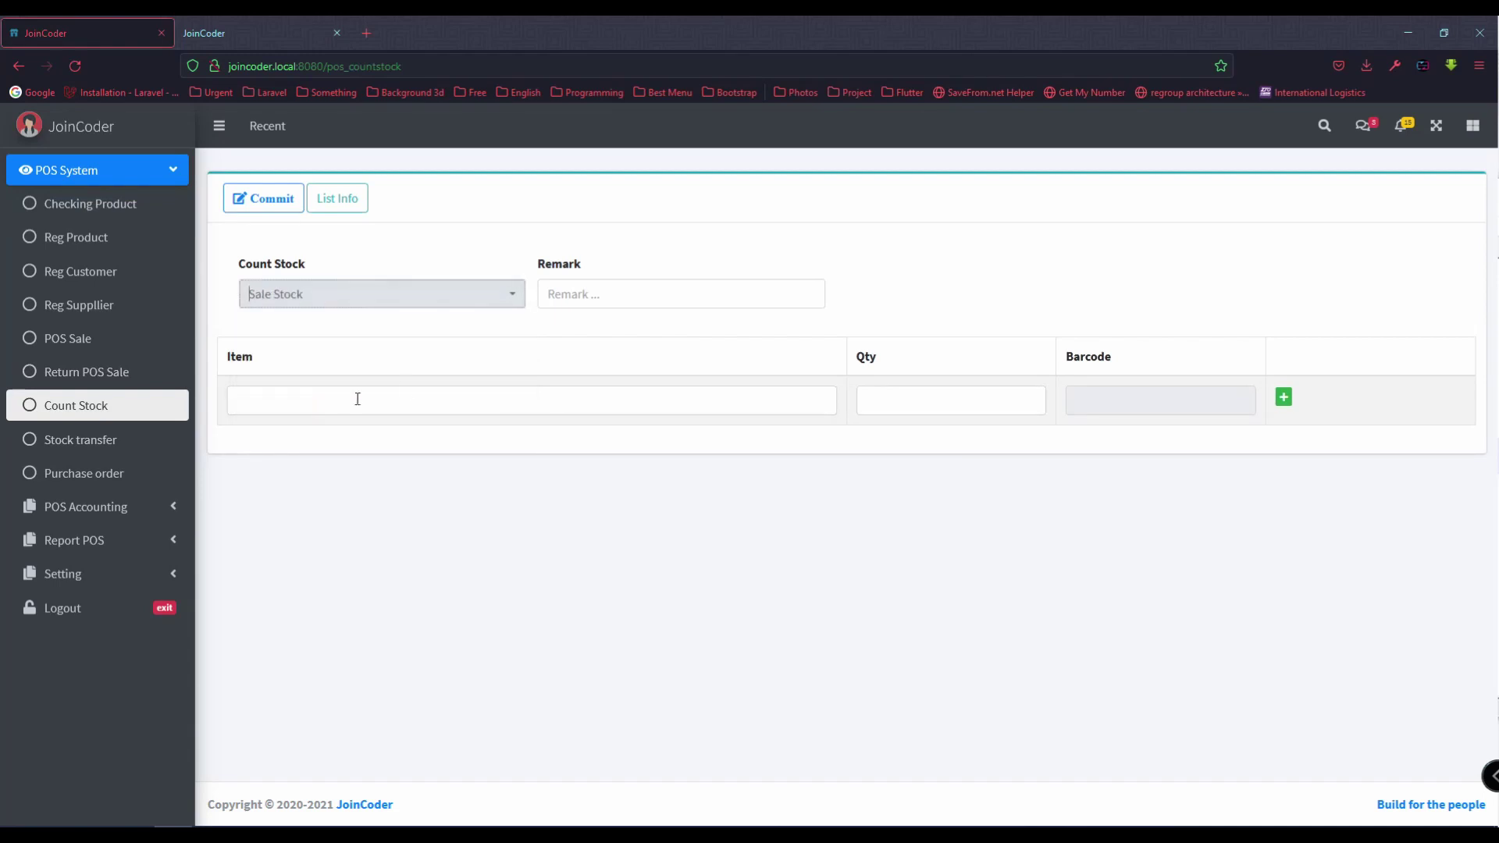
Step: Add Mouse M0001 with quantity 15 to the count and commit it
click(593, 292)
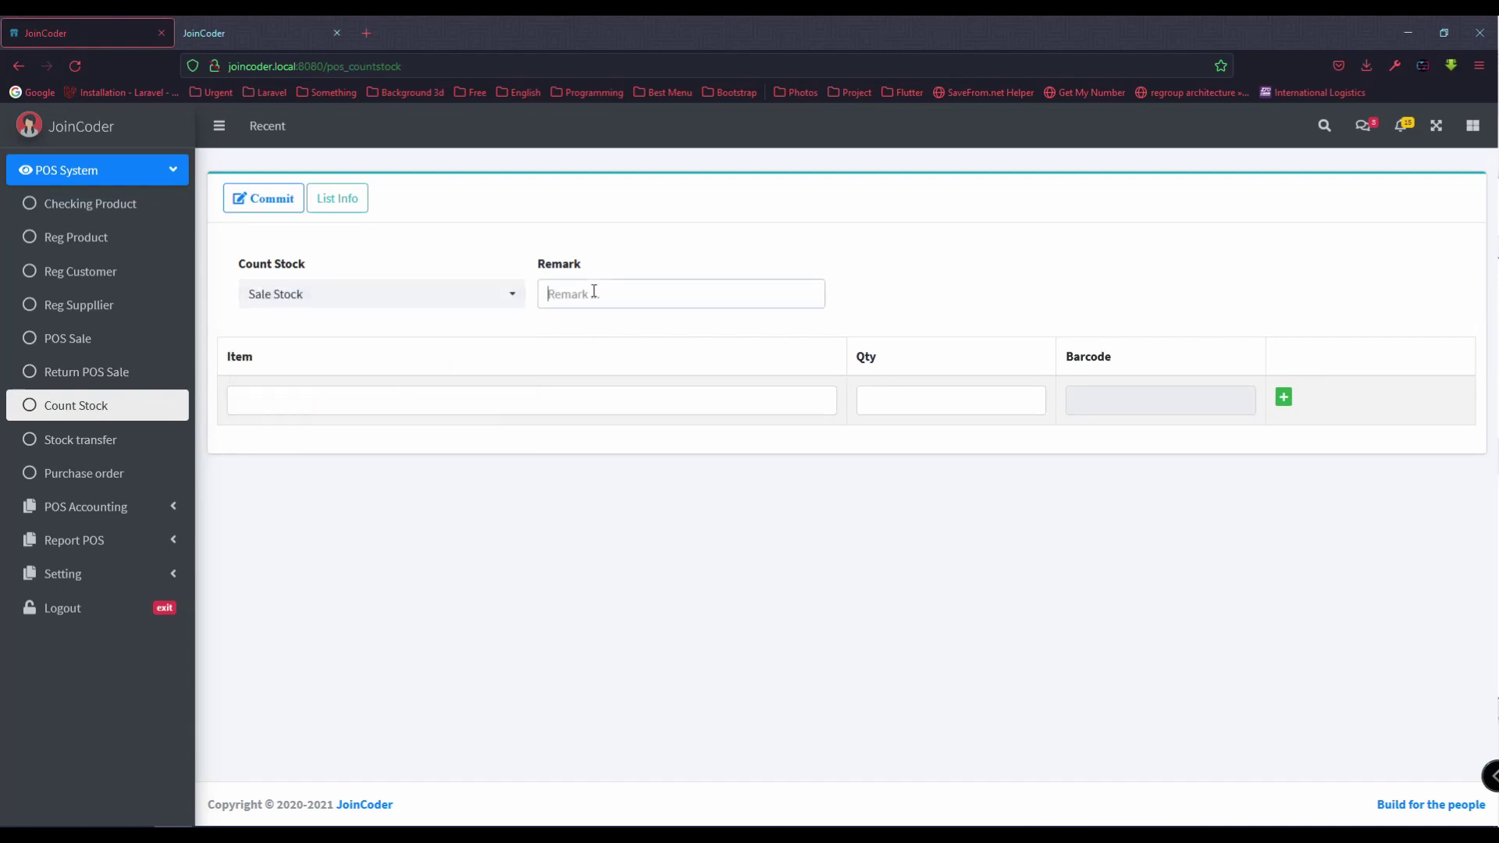
click(411, 394)
text(mouse)
click(402, 442)
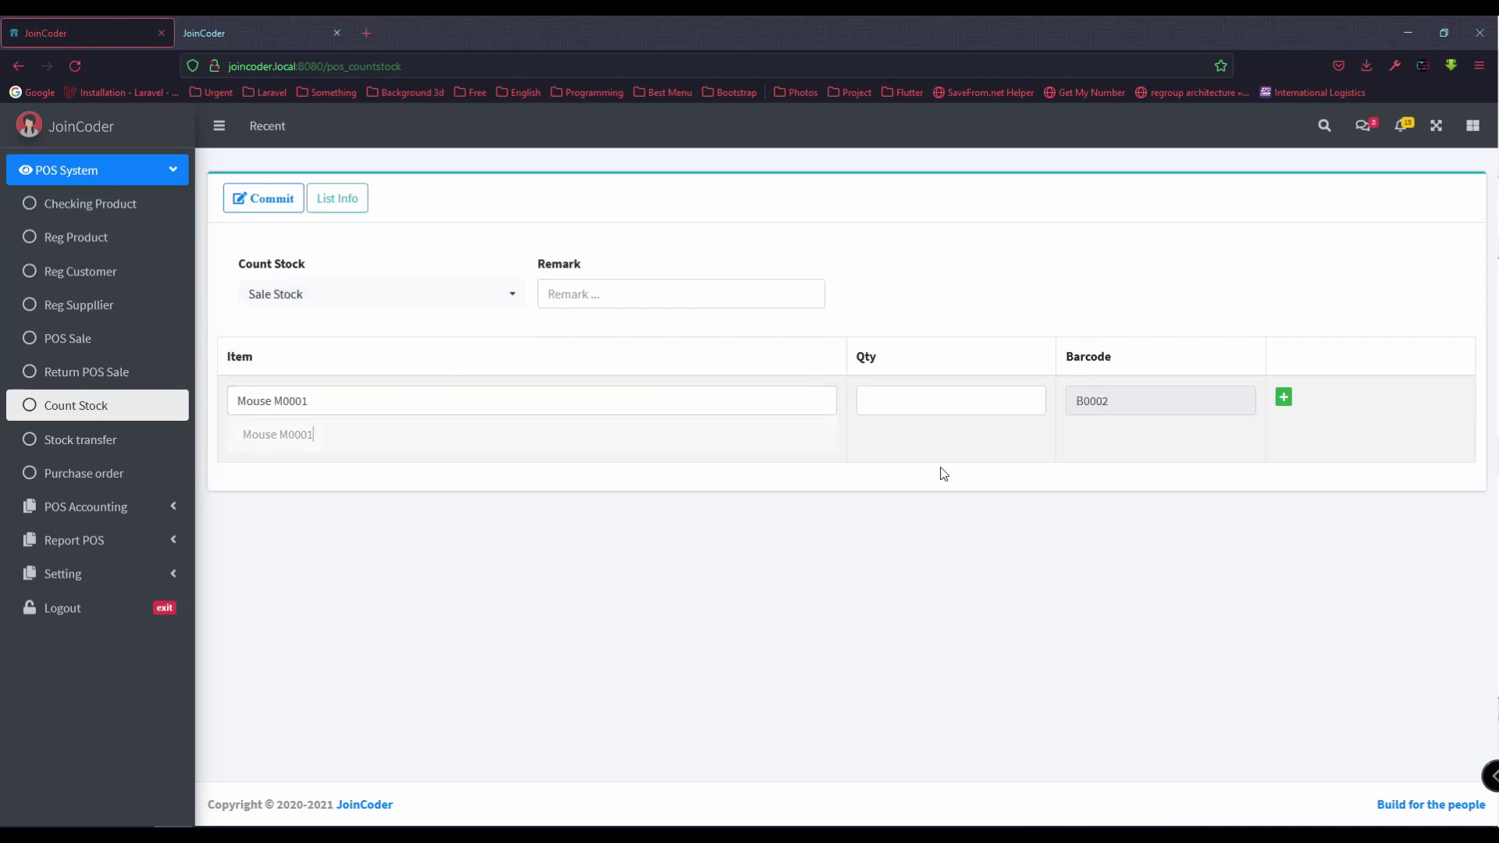
click(923, 413)
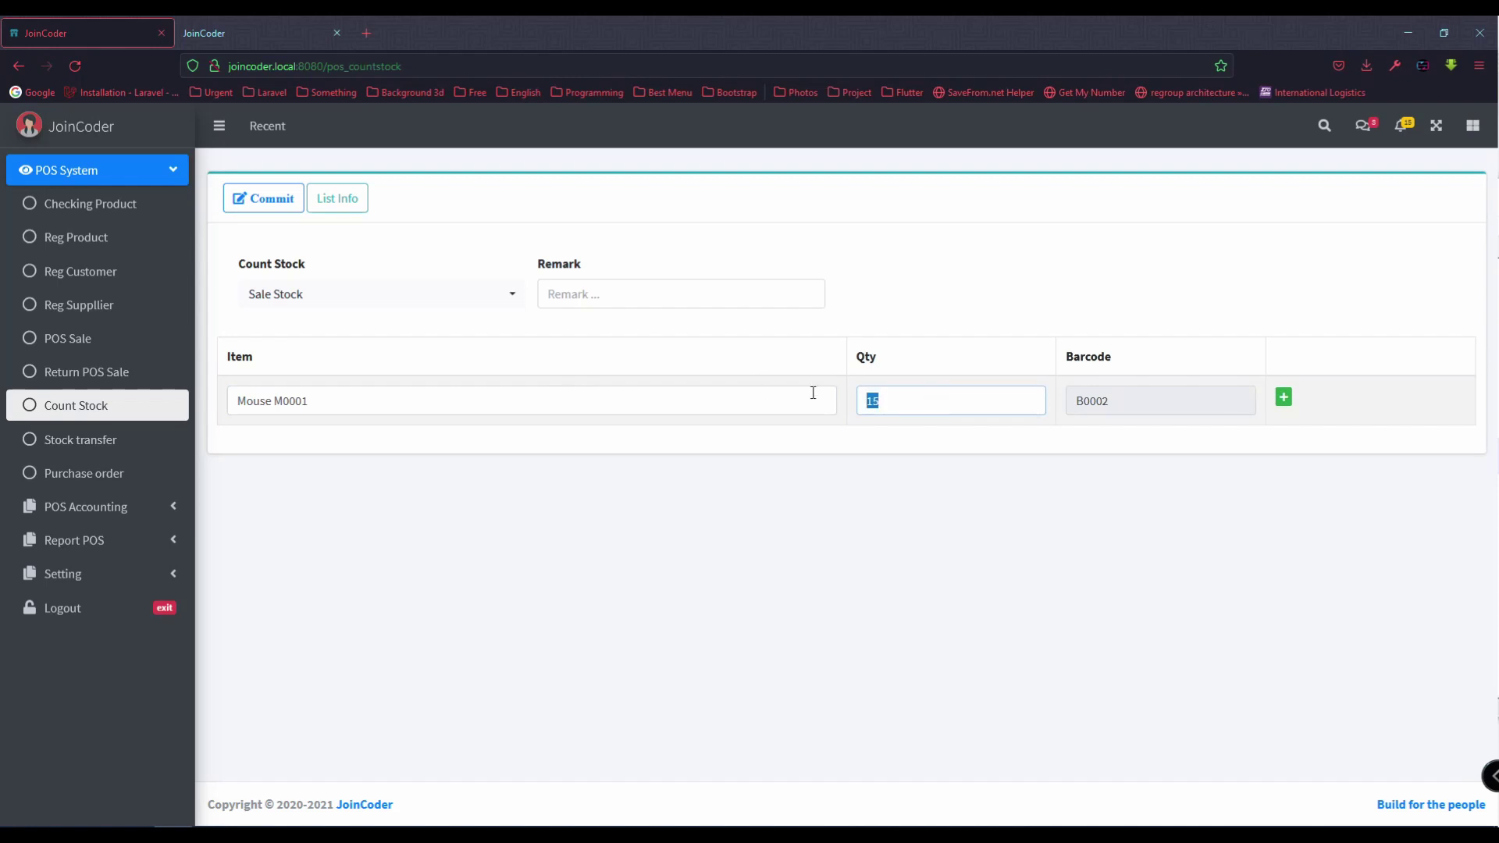
click(897, 406)
click(262, 200)
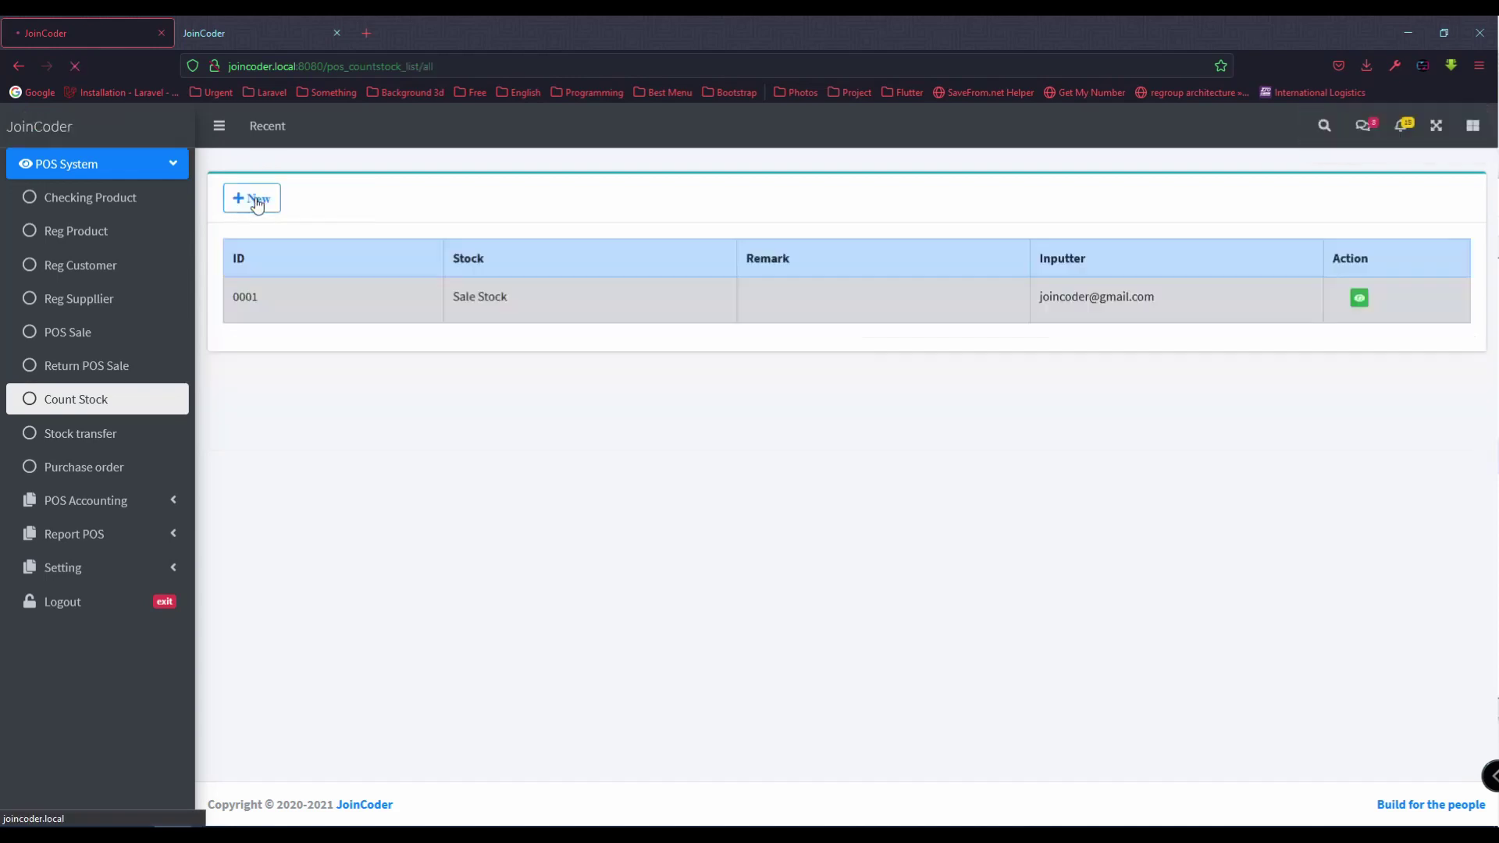
Step: Open count record 0001 and authorize it
click(1360, 299)
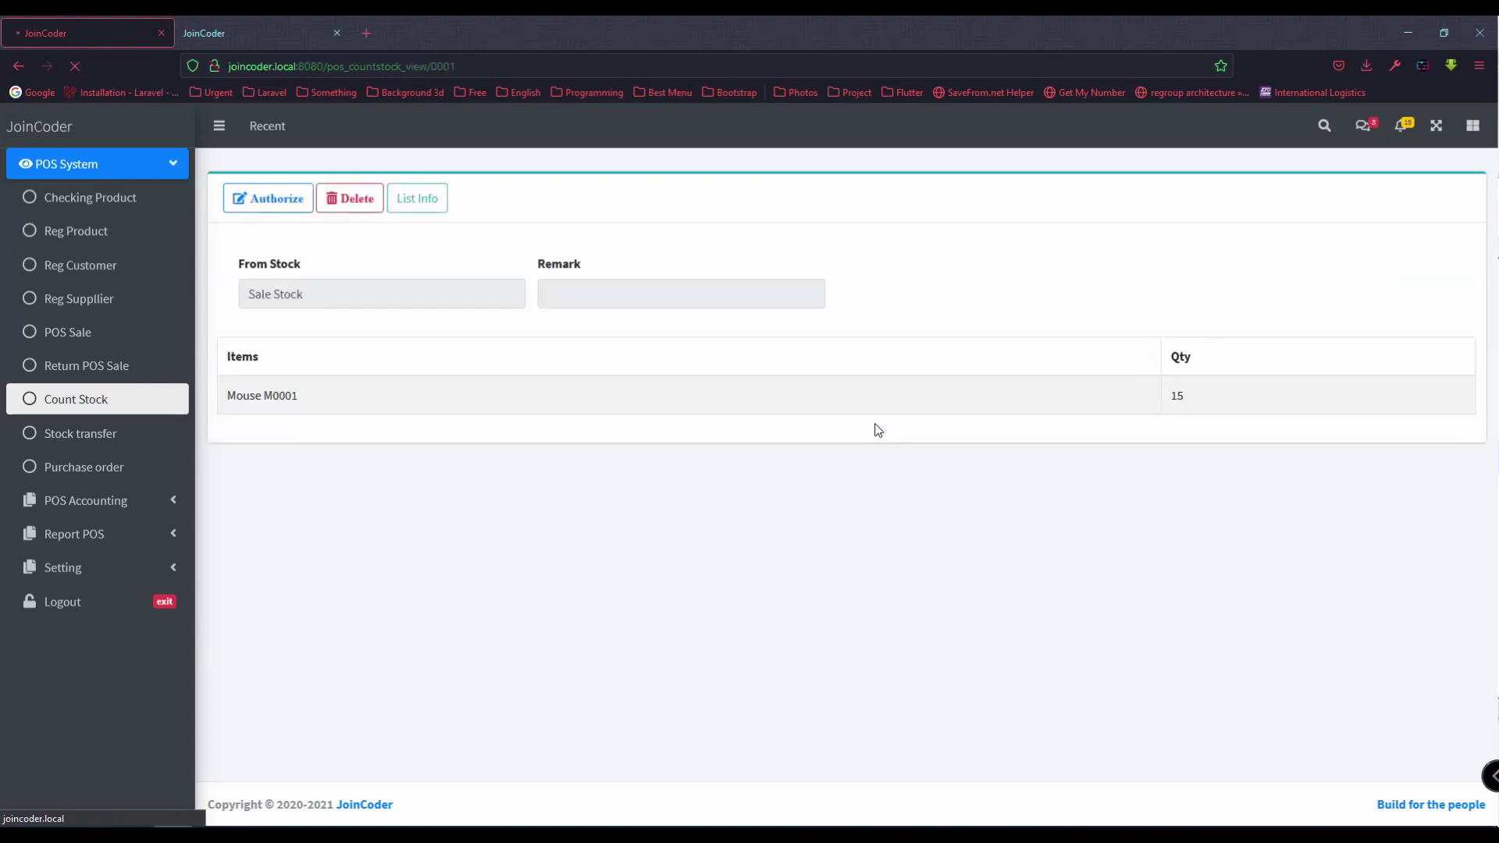
click(104, 203)
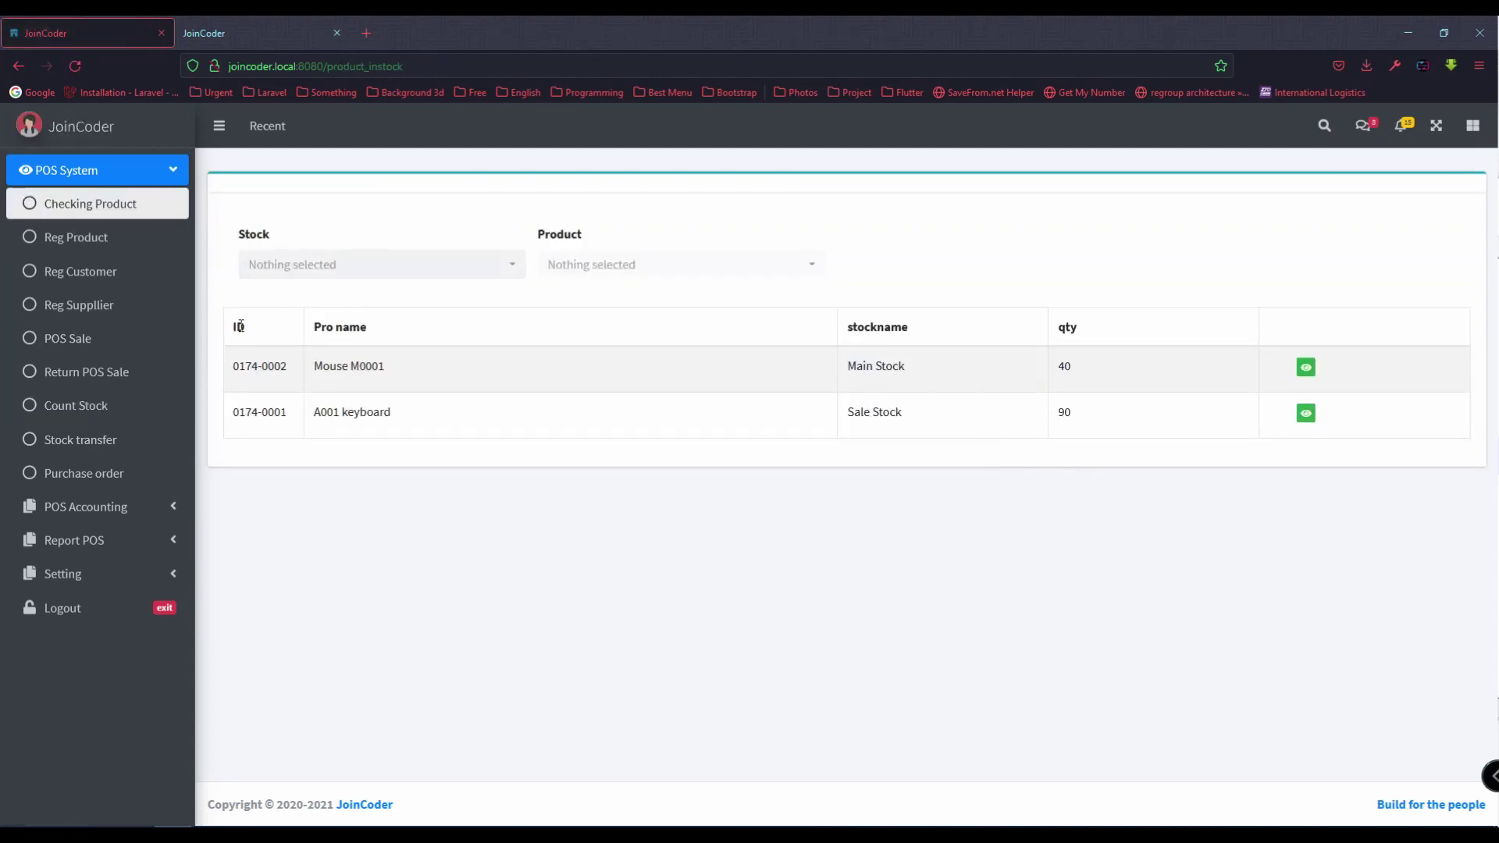
click(139, 416)
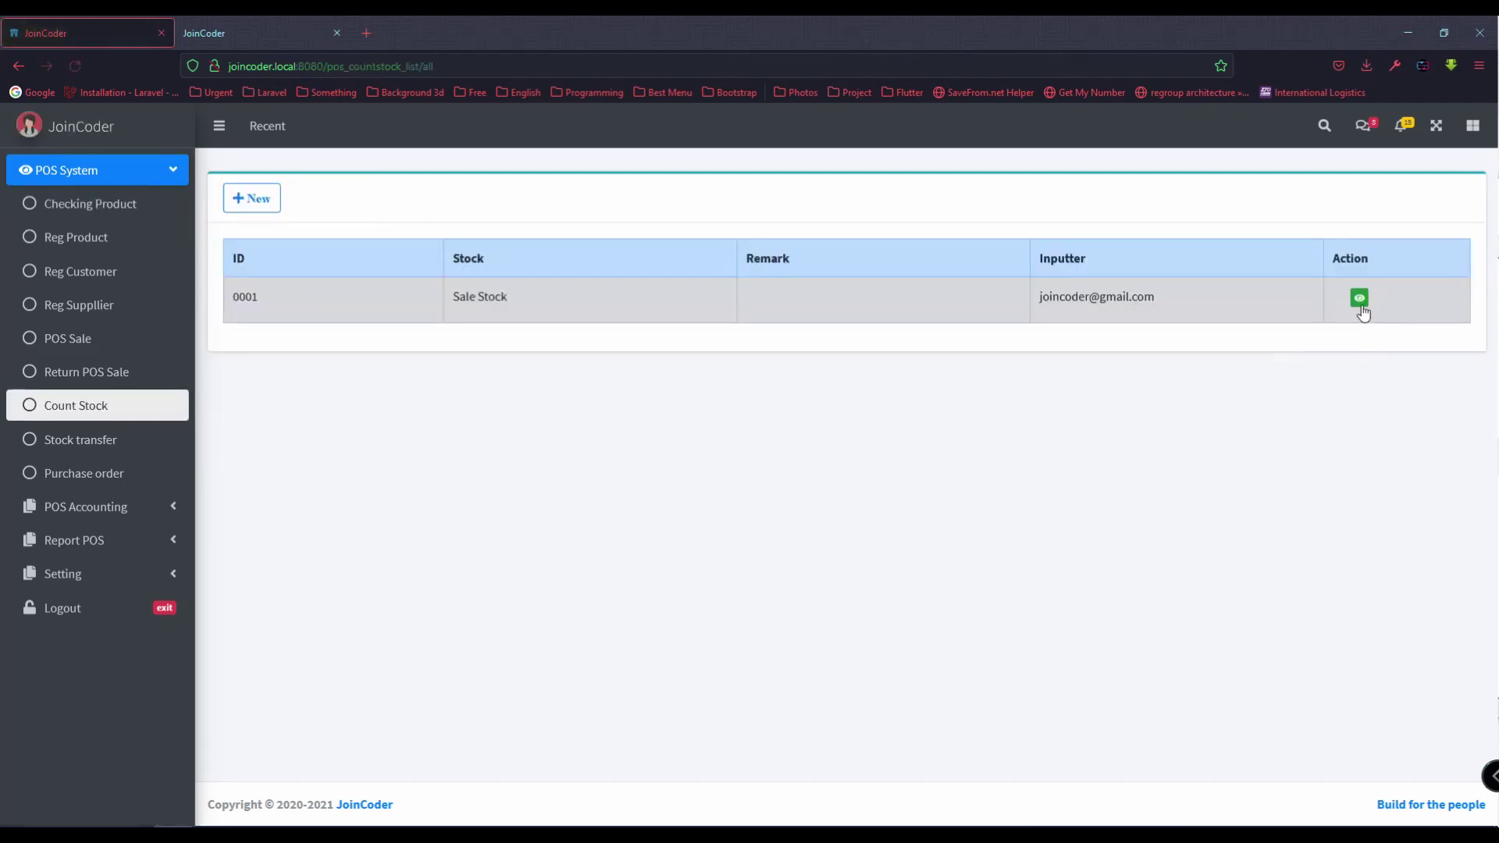
click(1360, 303)
click(268, 198)
click(703, 506)
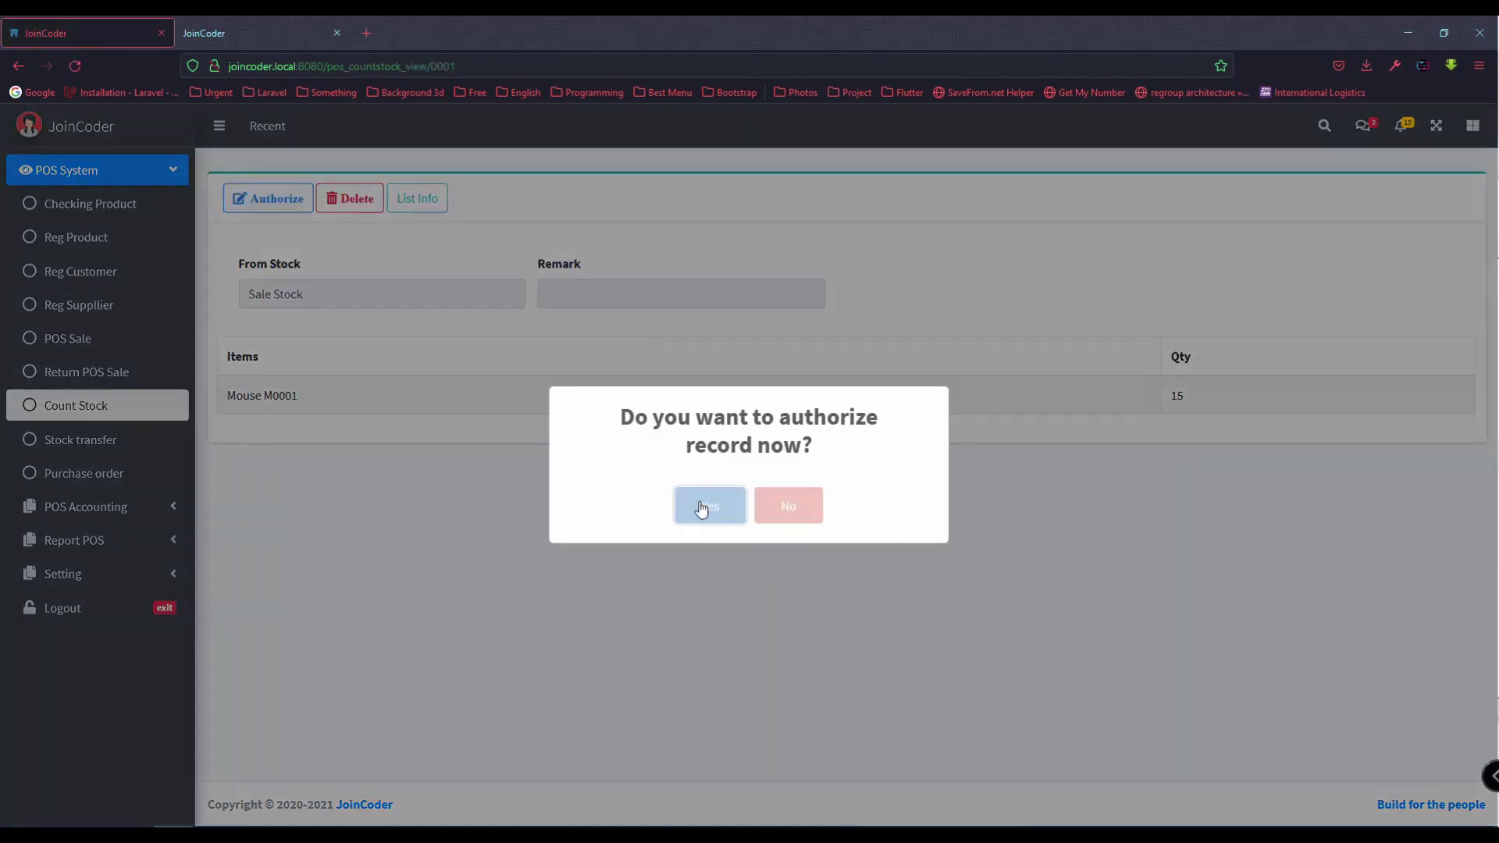
Step: Check that the in-stock product list shows Mouse M0001 under Sale Stock
click(116, 205)
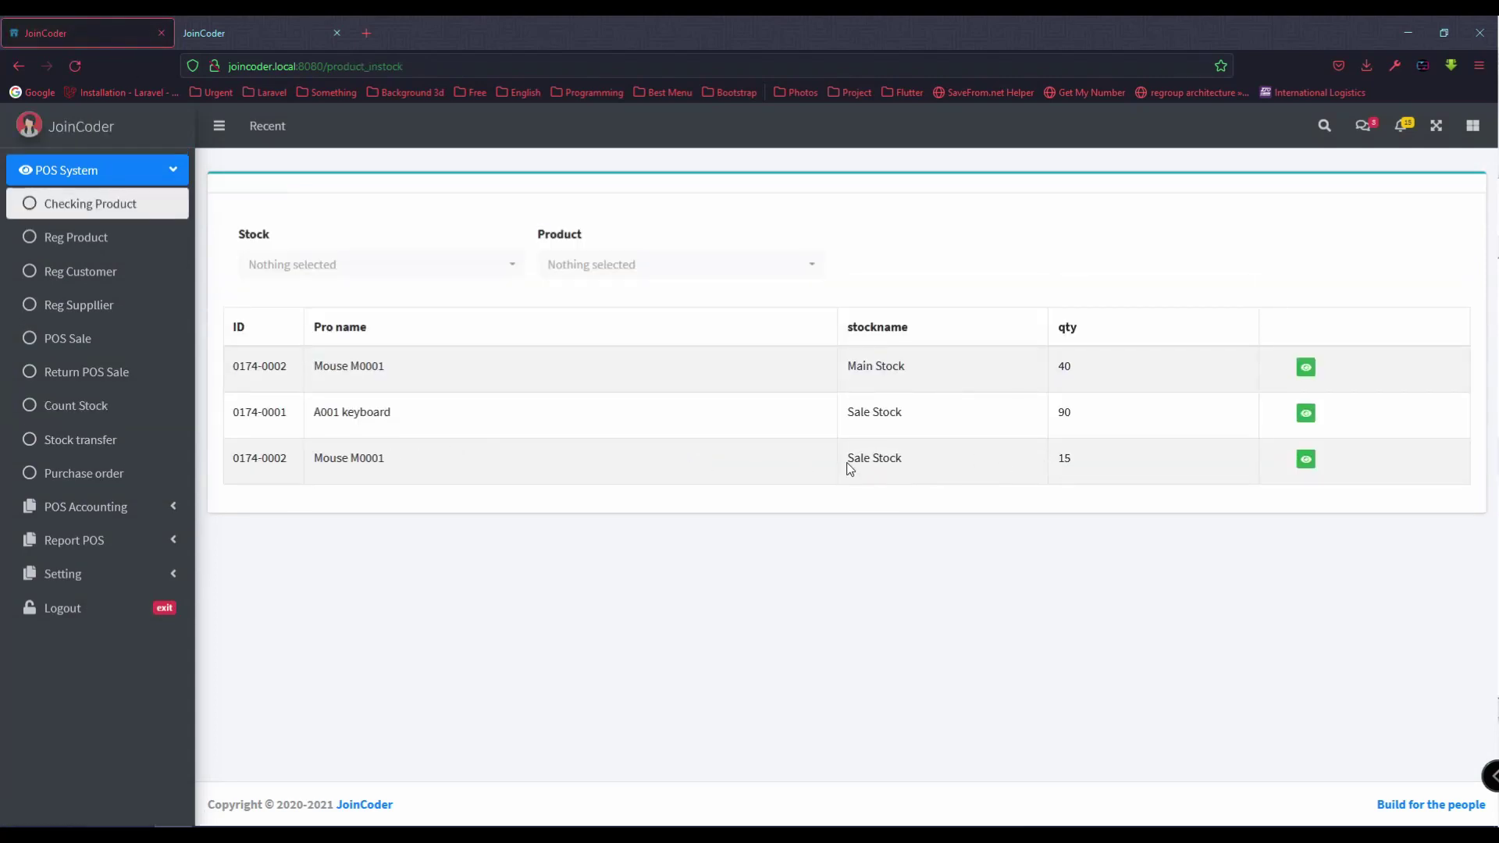
drag(847, 464, 919, 466)
drag(841, 415, 906, 418)
double_click(333, 459)
click(396, 468)
key(alt+Tab)
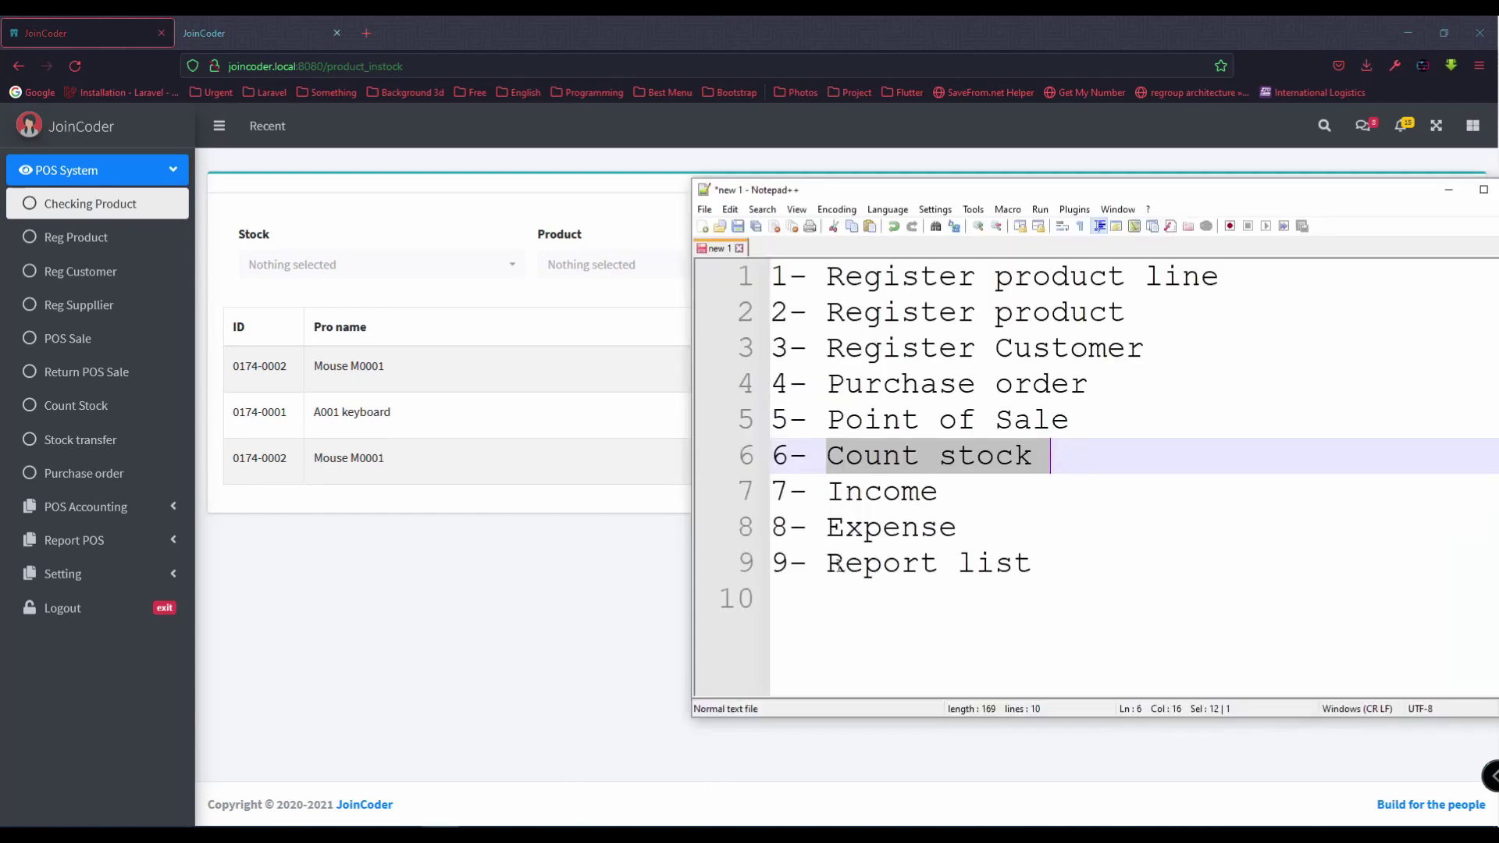
click(964, 490)
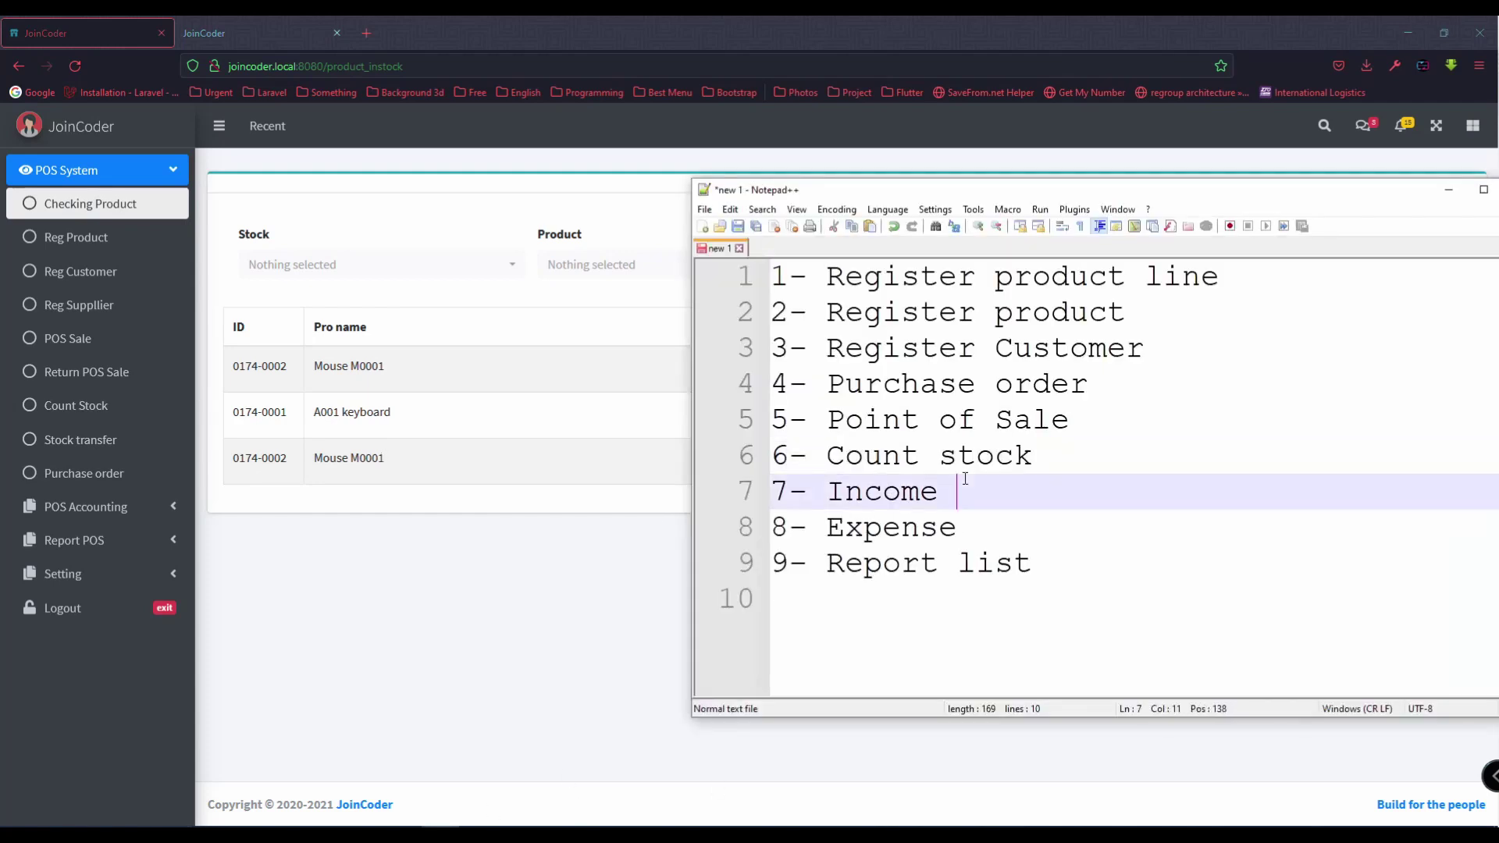
drag(1054, 459, 771, 275)
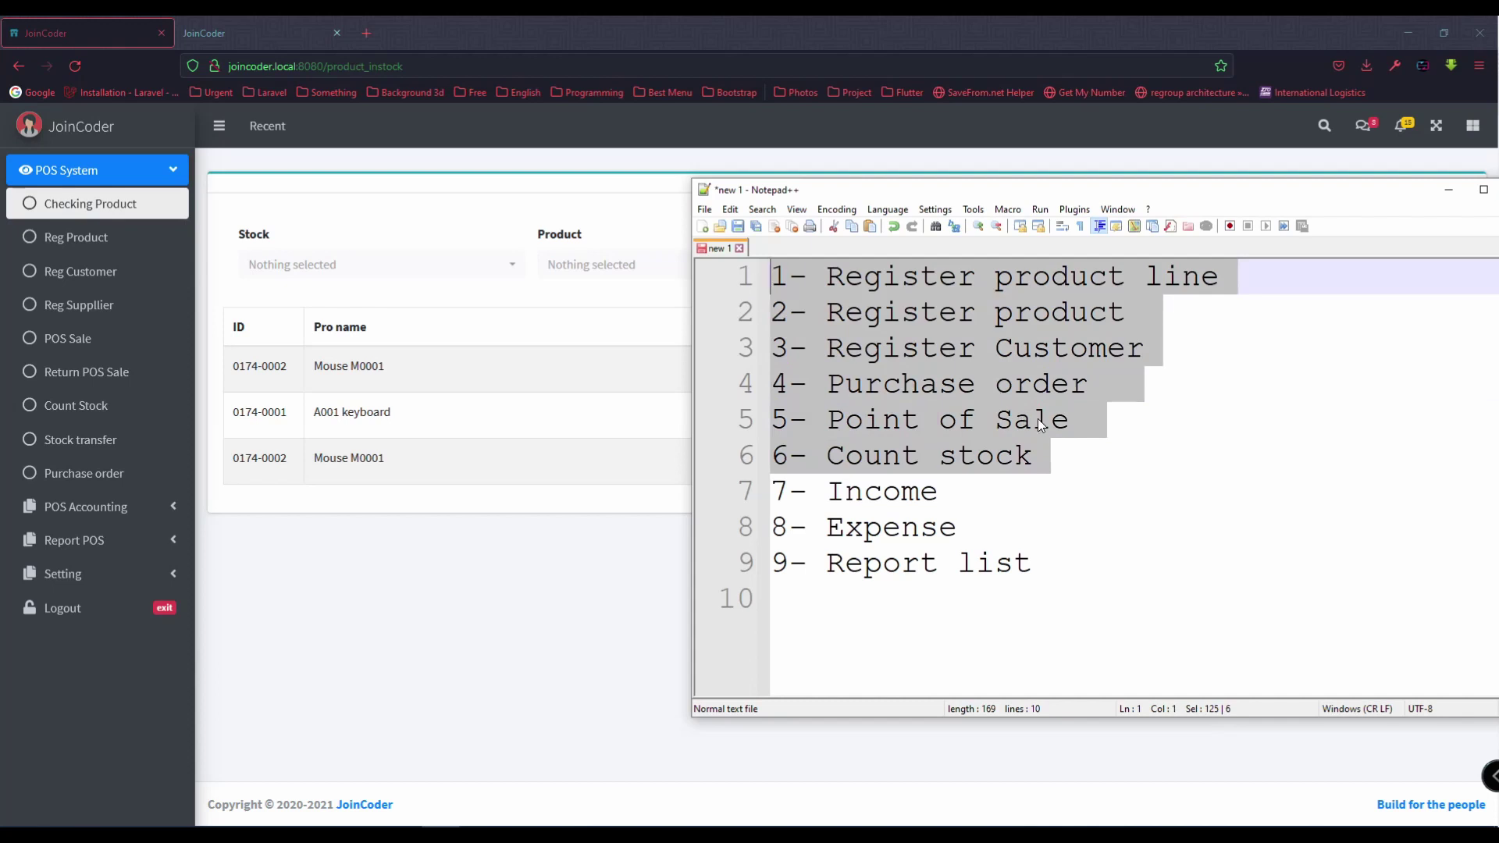
drag(763, 527, 762, 495)
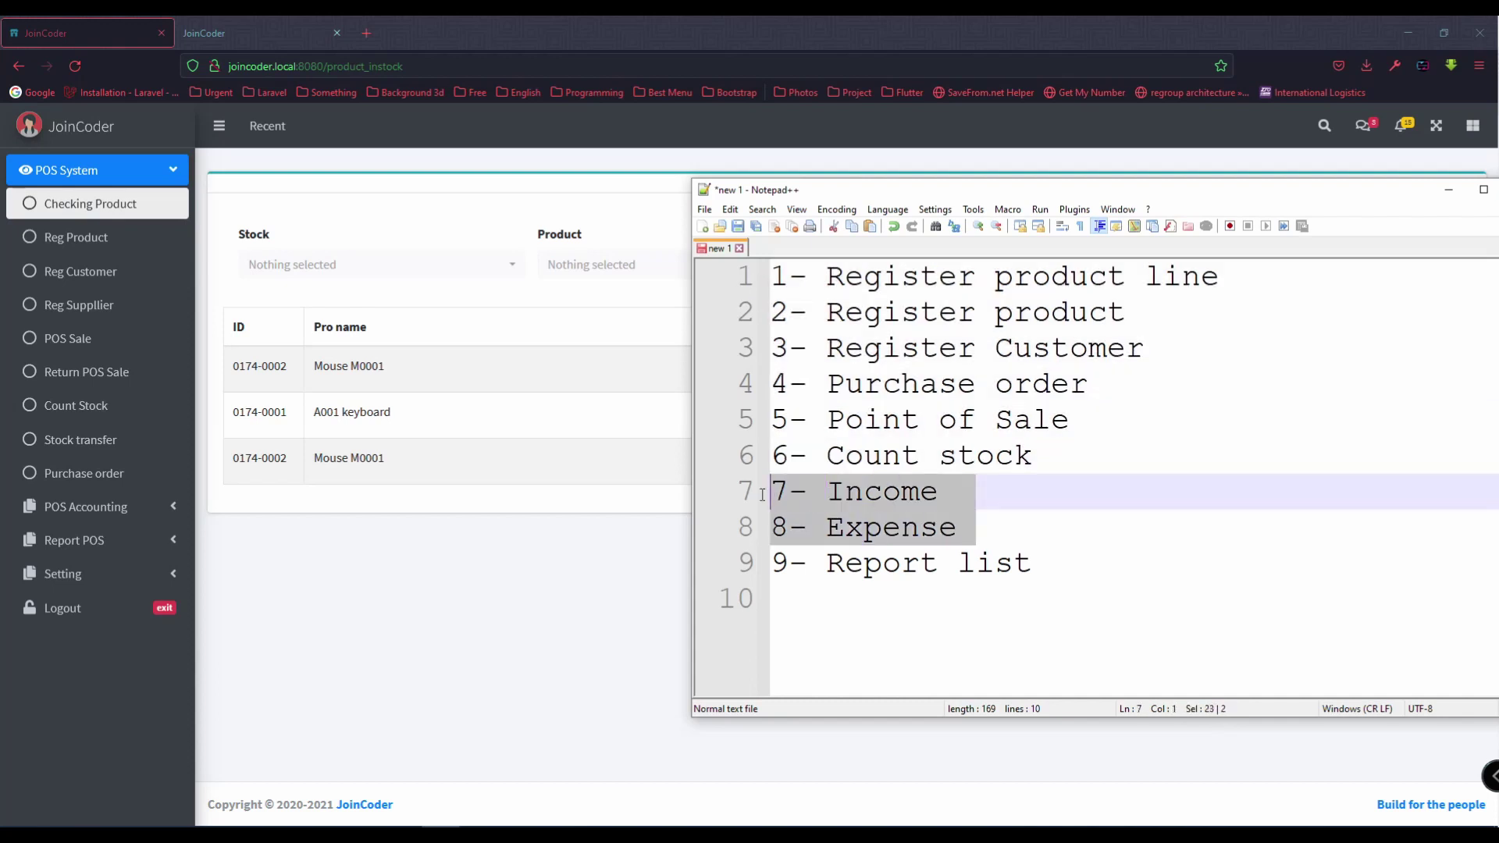
double_click(878, 479)
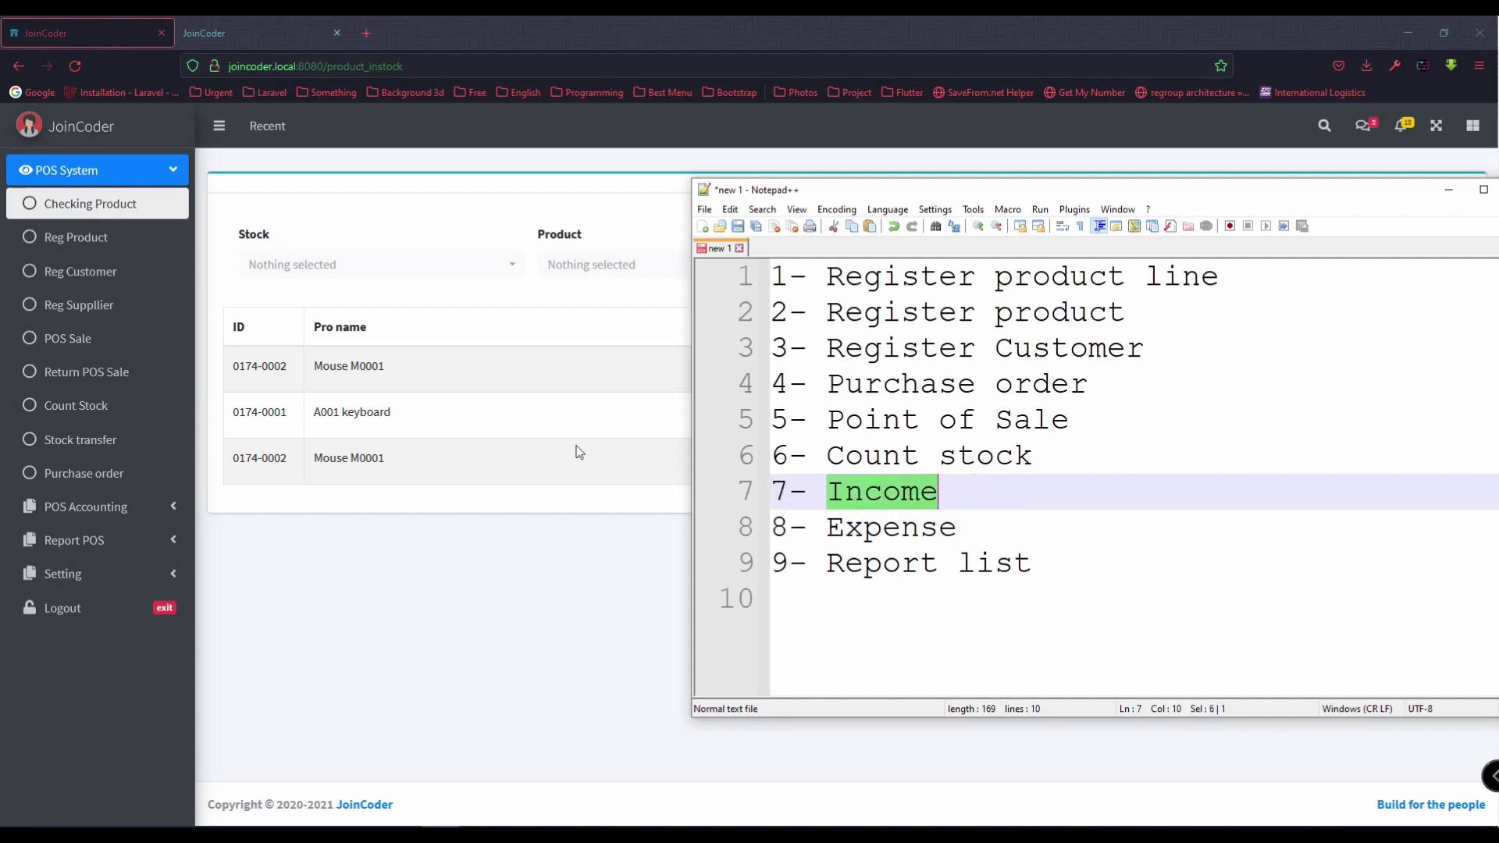
click(421, 437)
click(166, 575)
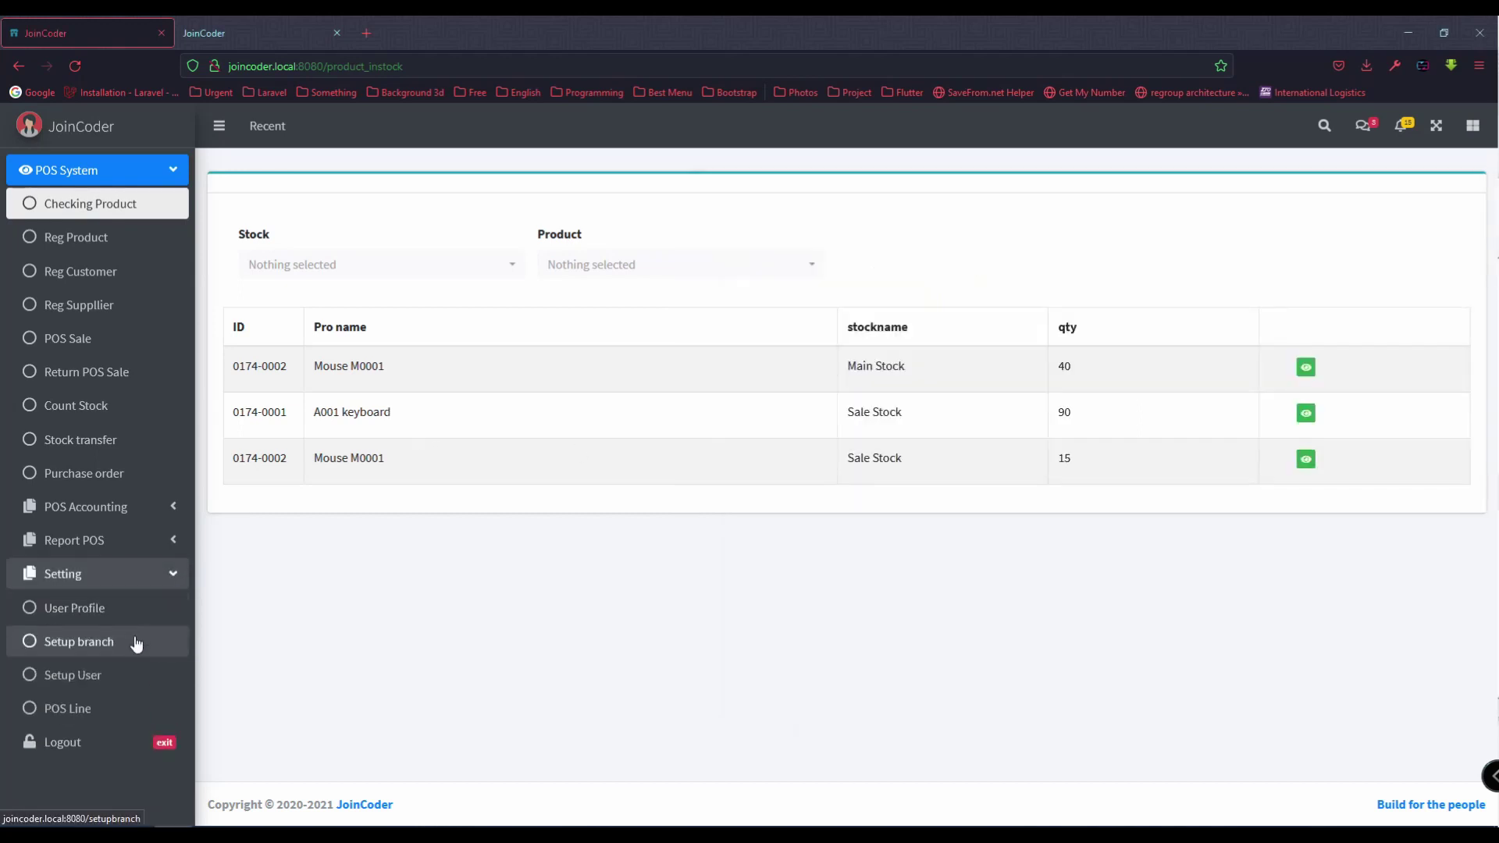
Step: Open the POS Line setup page and review the Income and Expense checklist items
click(110, 707)
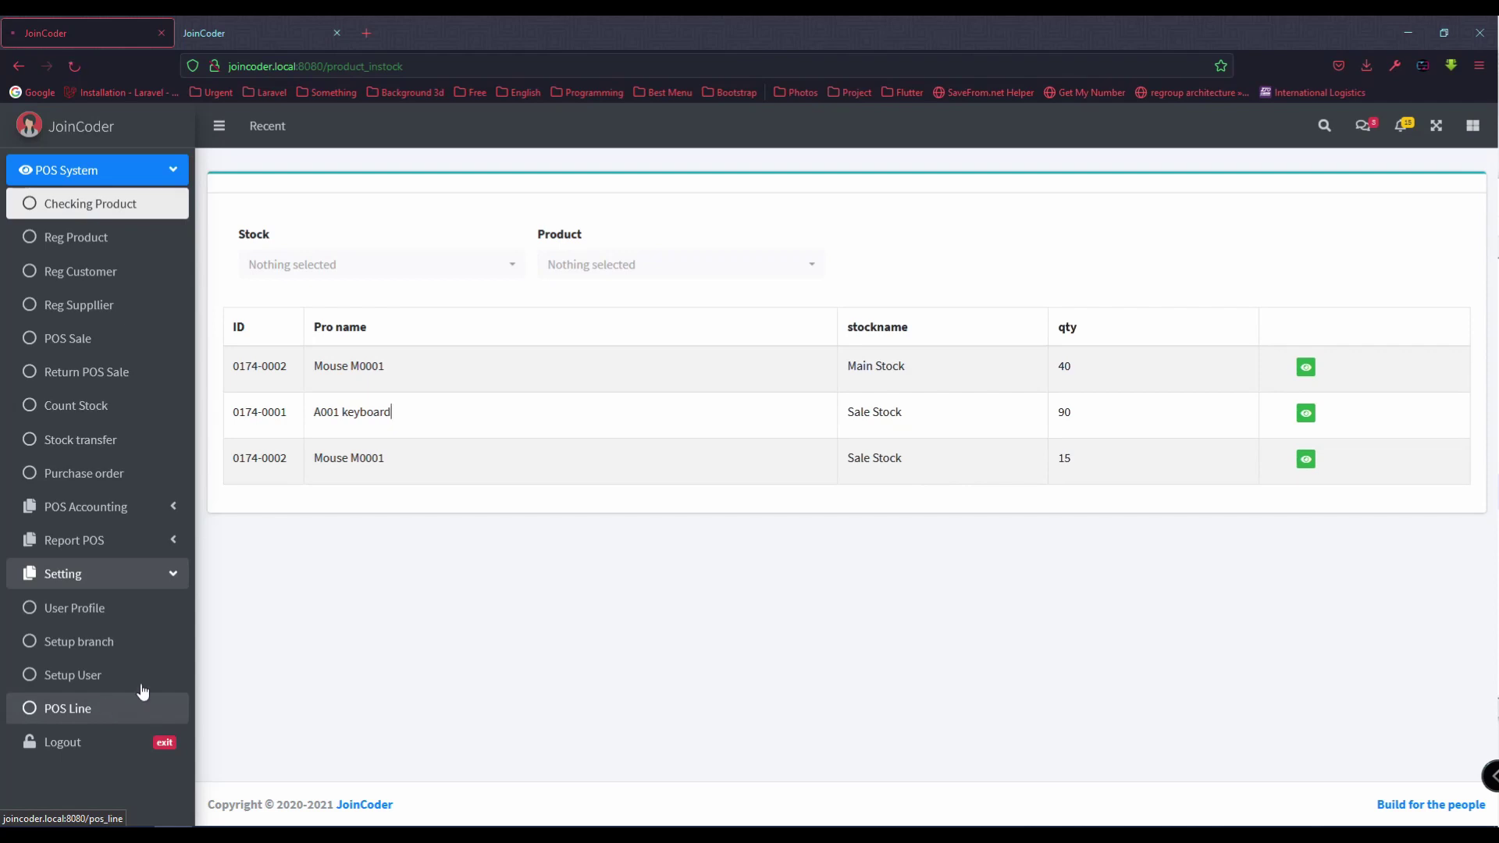
key(alt+Tab)
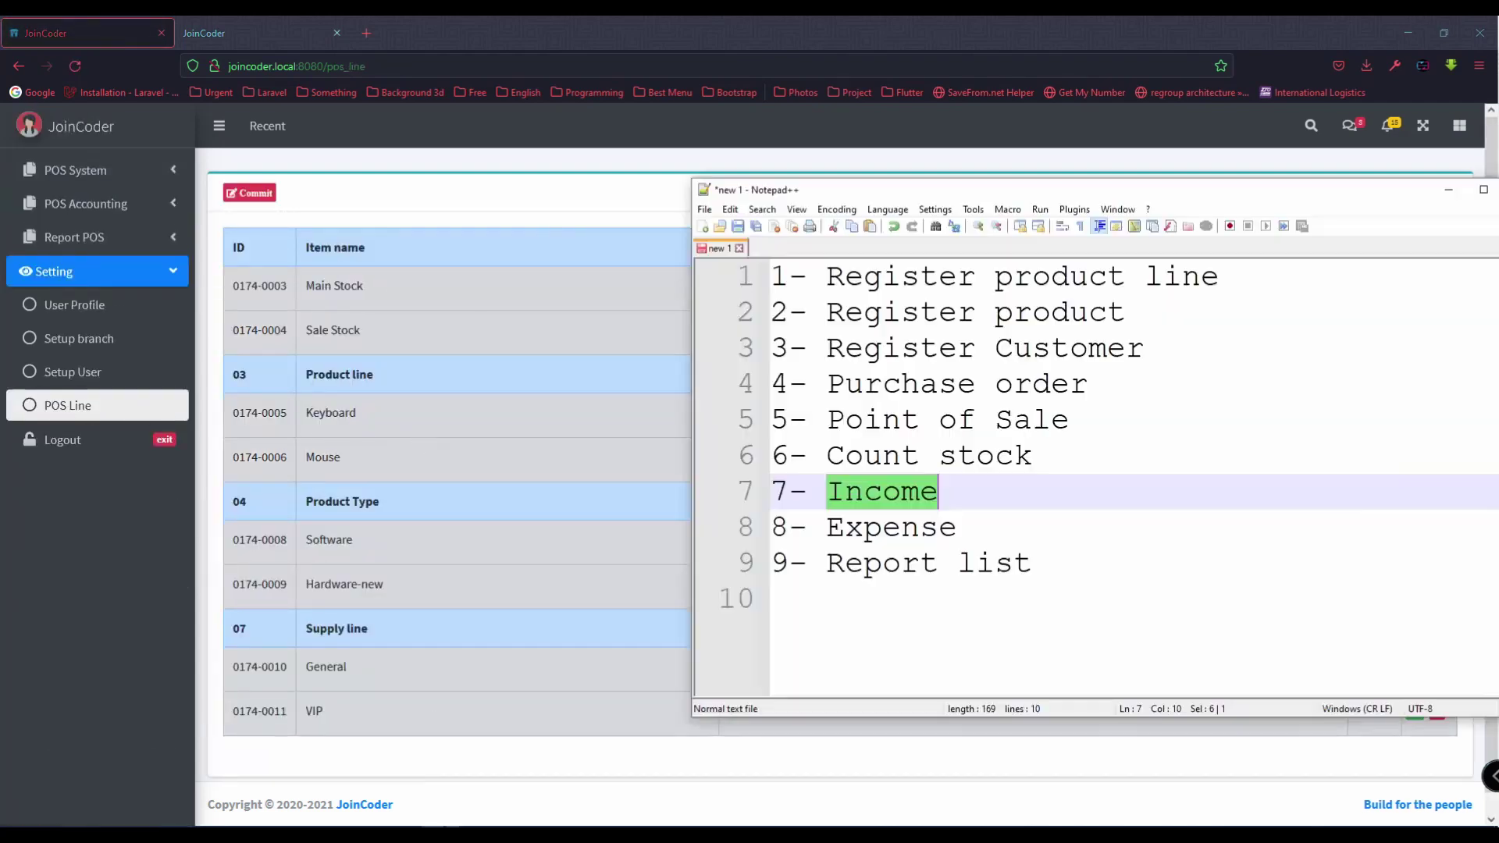
double_click(910, 500)
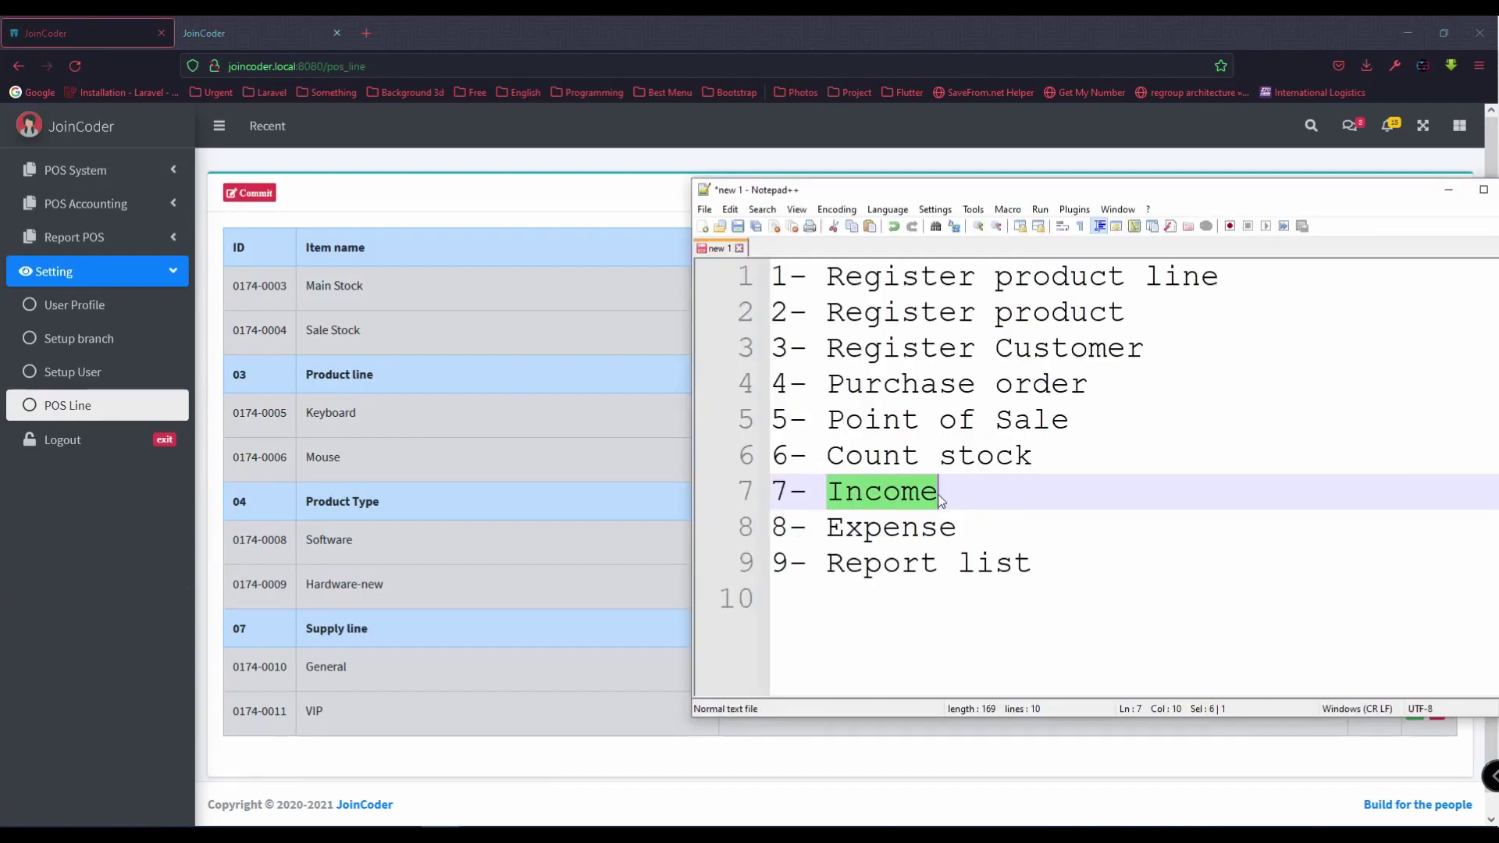
double_click(917, 531)
double_click(859, 495)
click(94, 414)
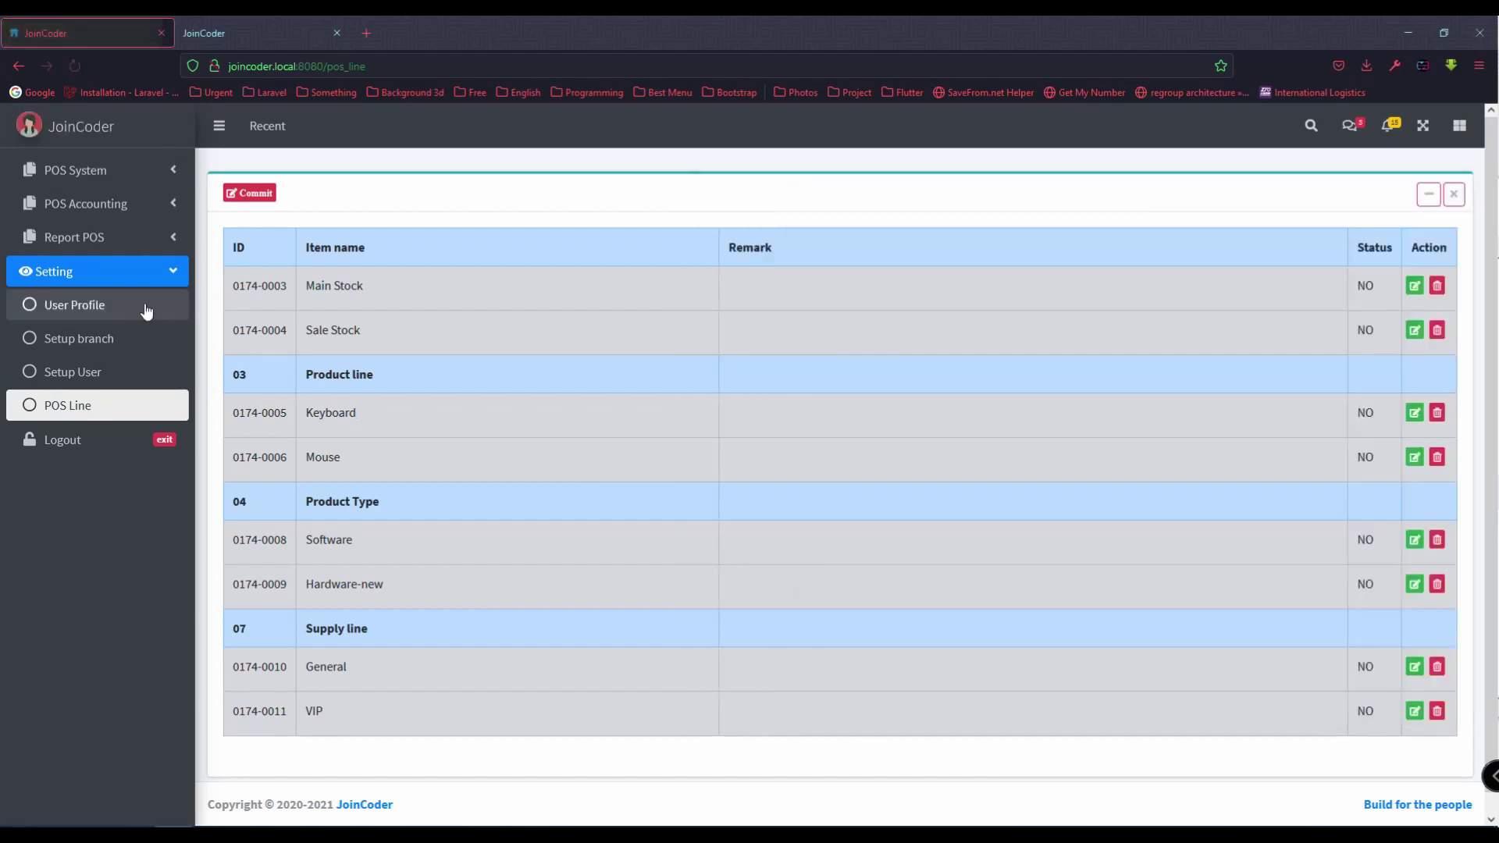
Step: Add an active Income line named 'Sold product'
click(237, 199)
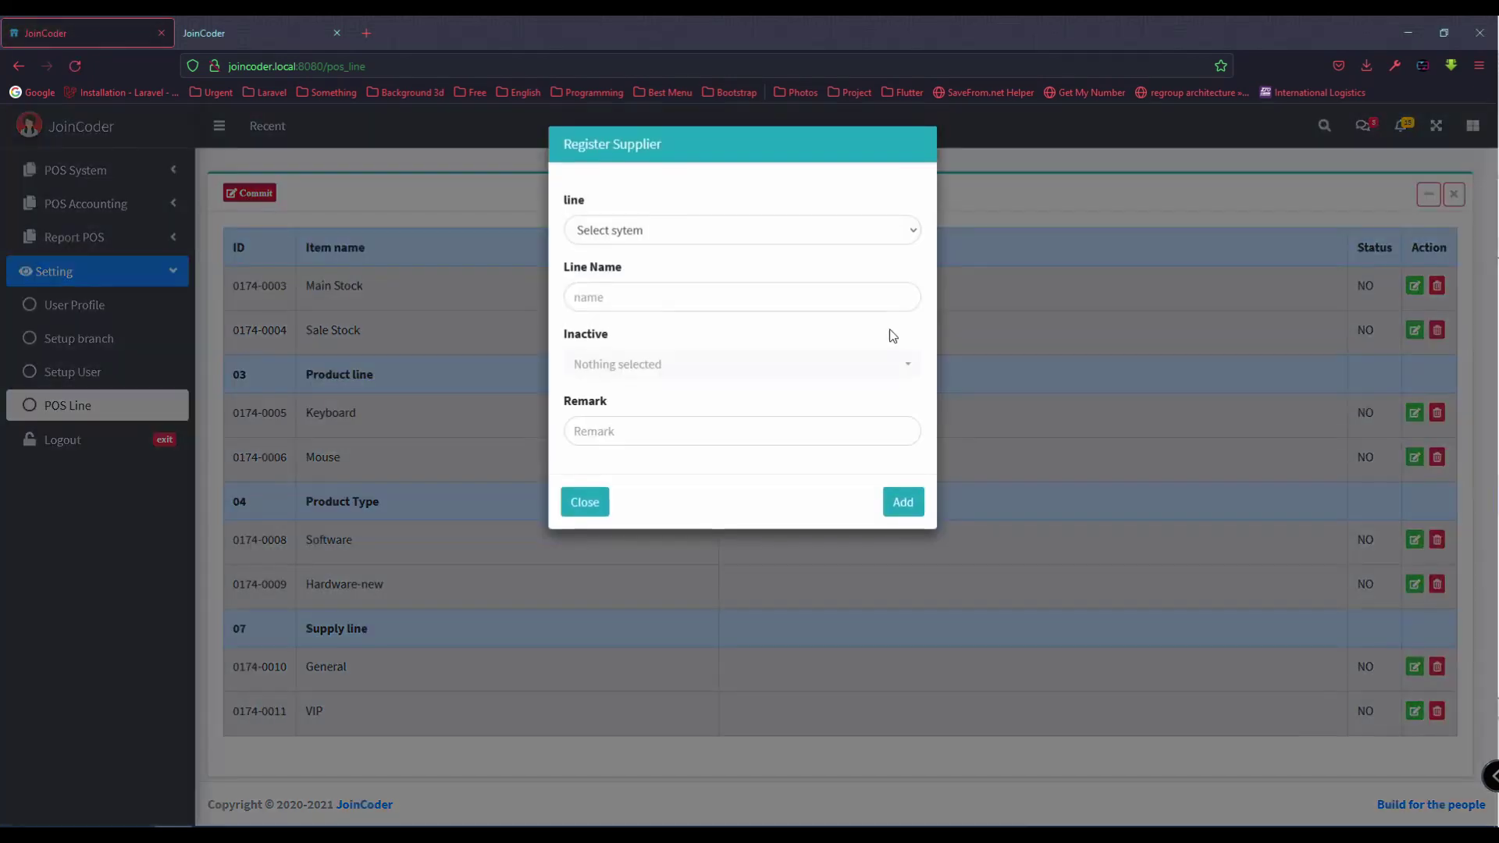
click(657, 233)
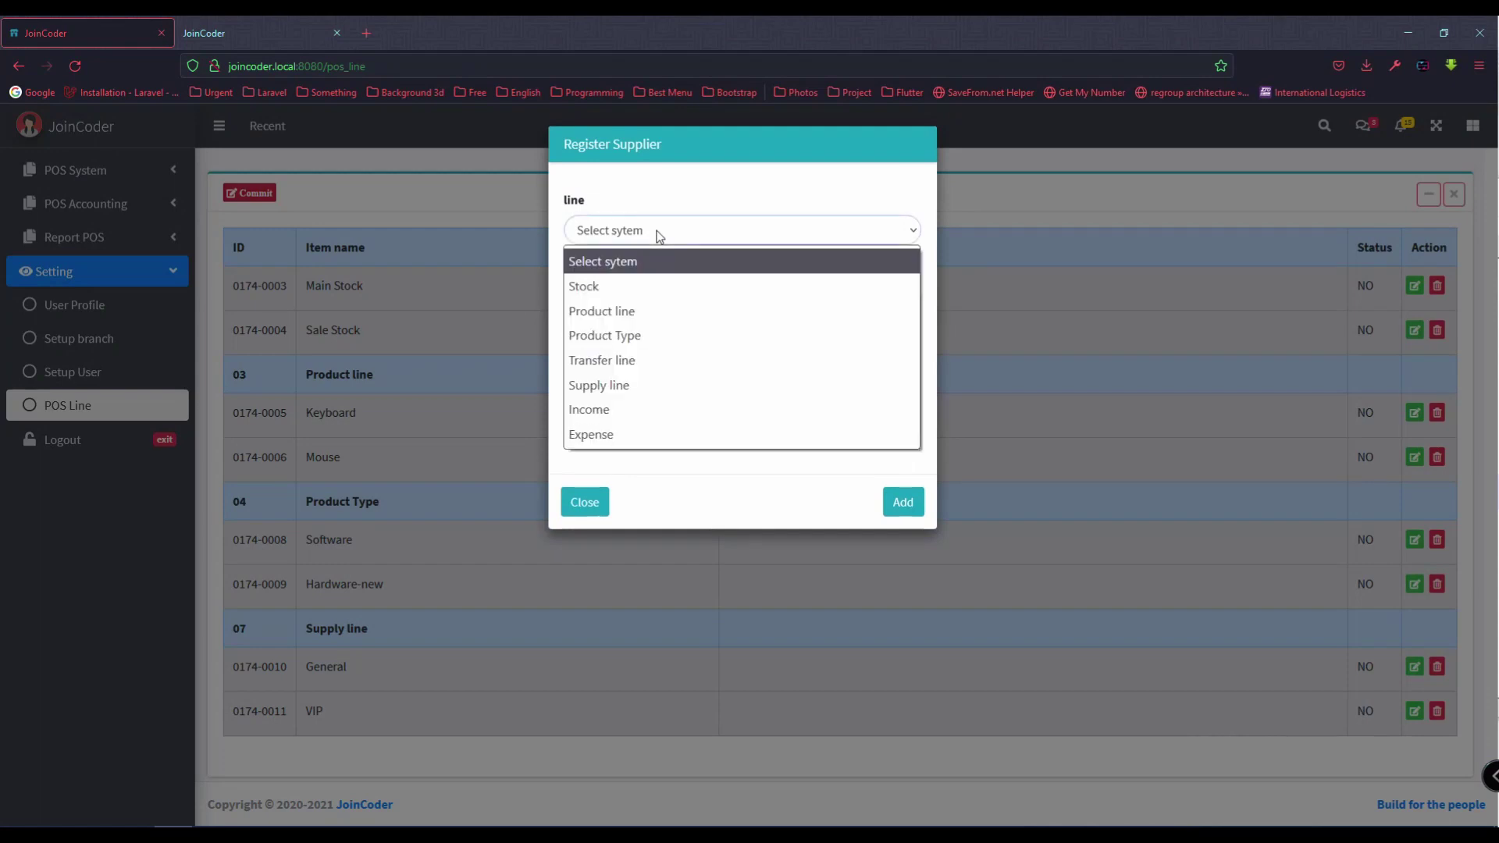
click(634, 412)
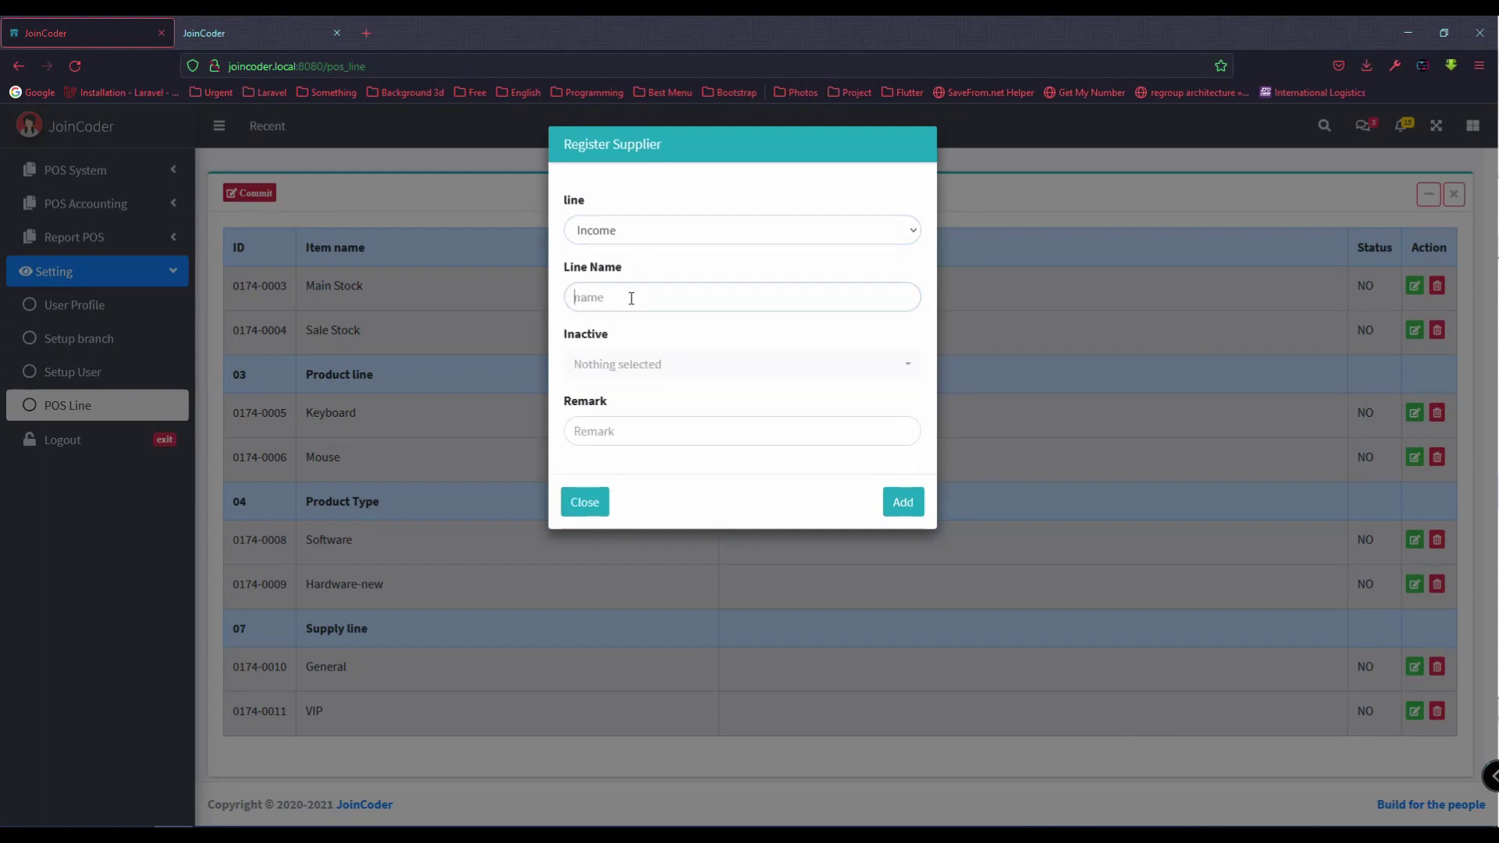
click(631, 298)
text(Sold product)
click(595, 363)
click(612, 435)
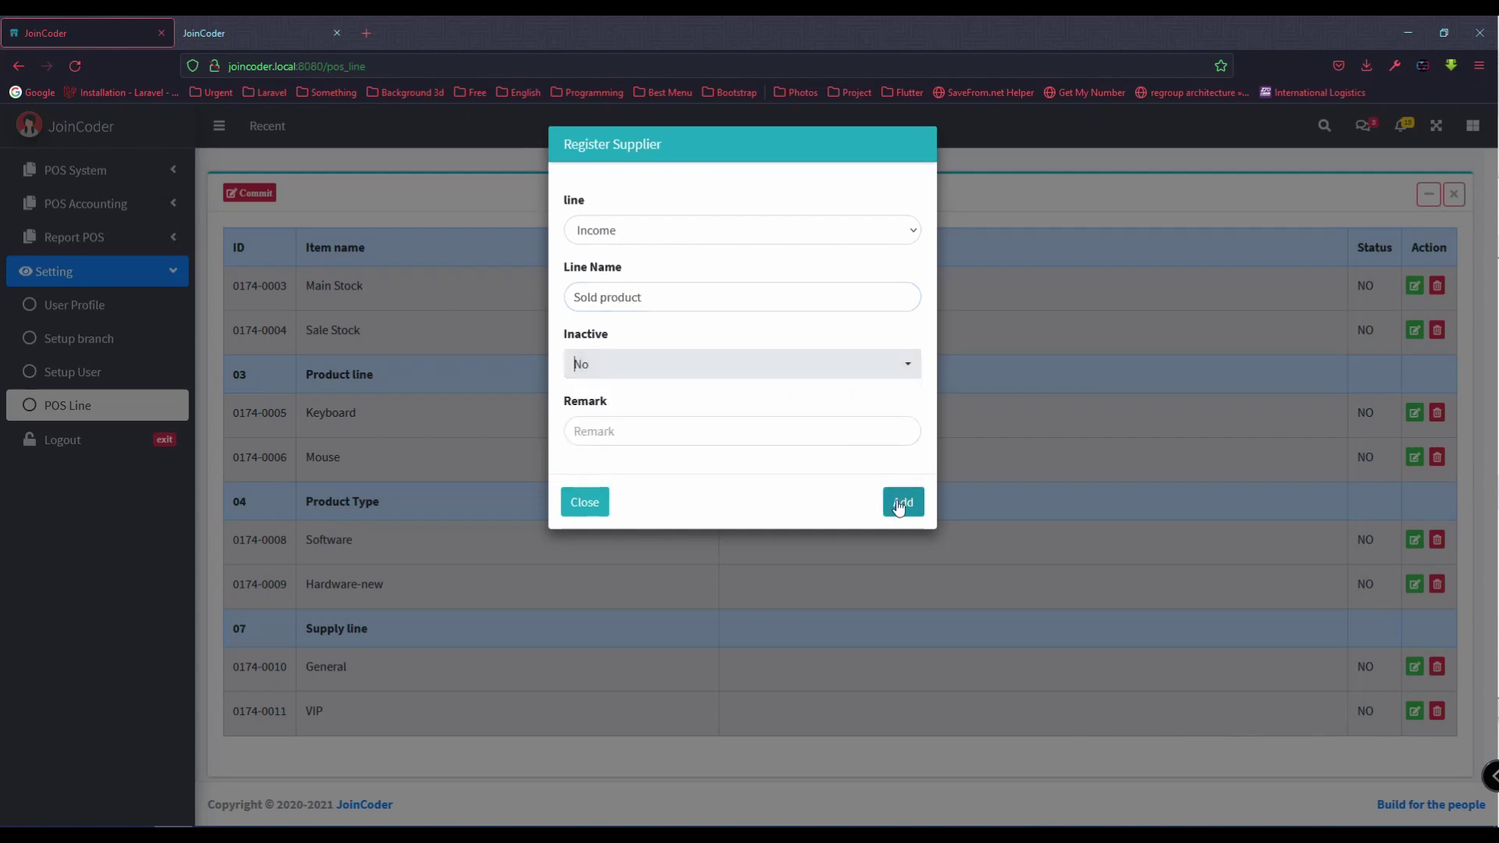
click(903, 502)
Step: Add an active Income line named 'Fee'
click(243, 195)
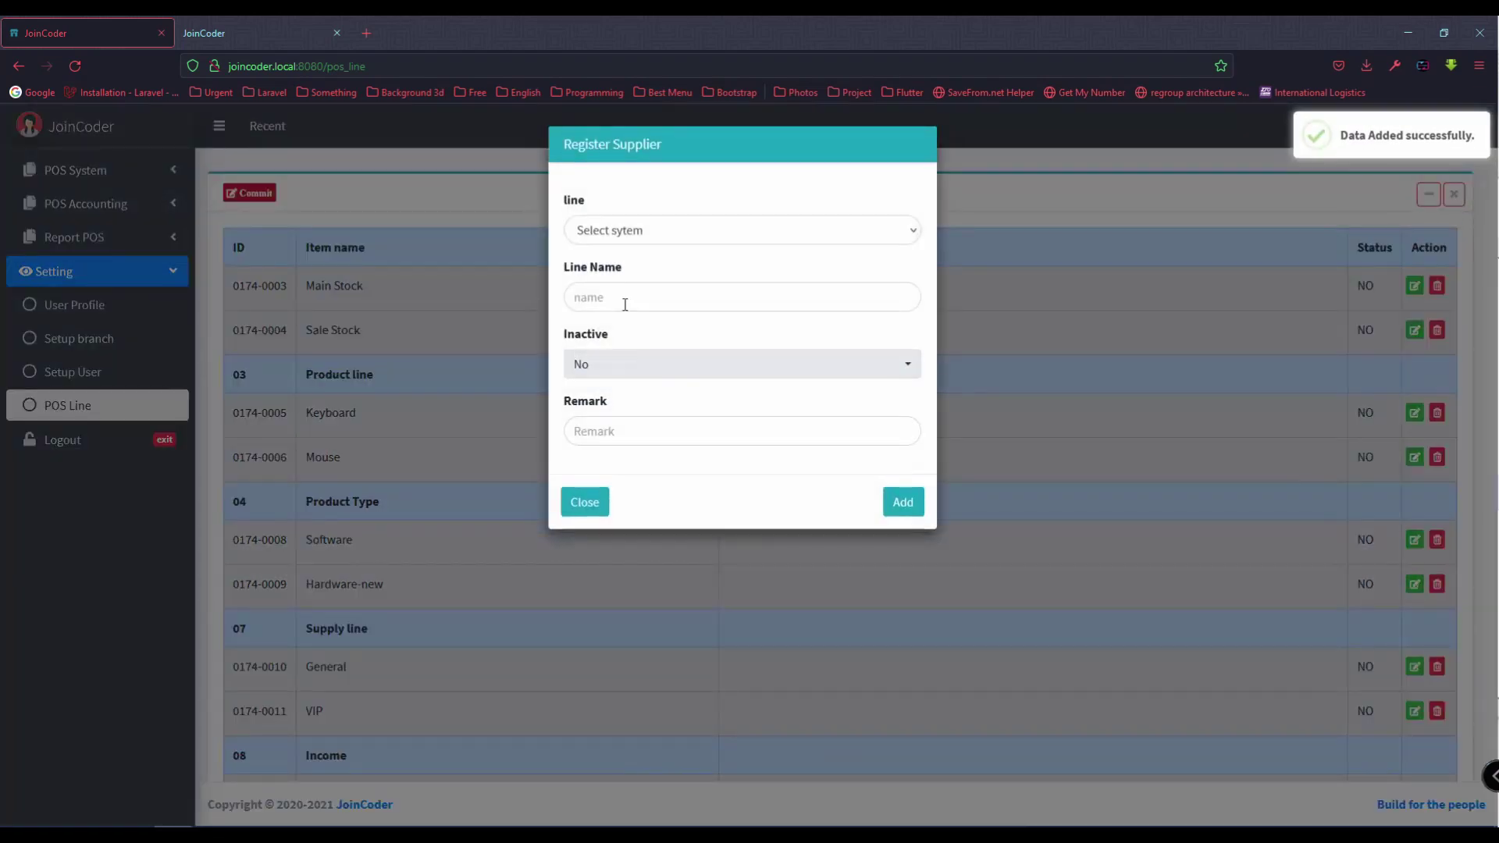
click(622, 233)
click(636, 410)
click(650, 302)
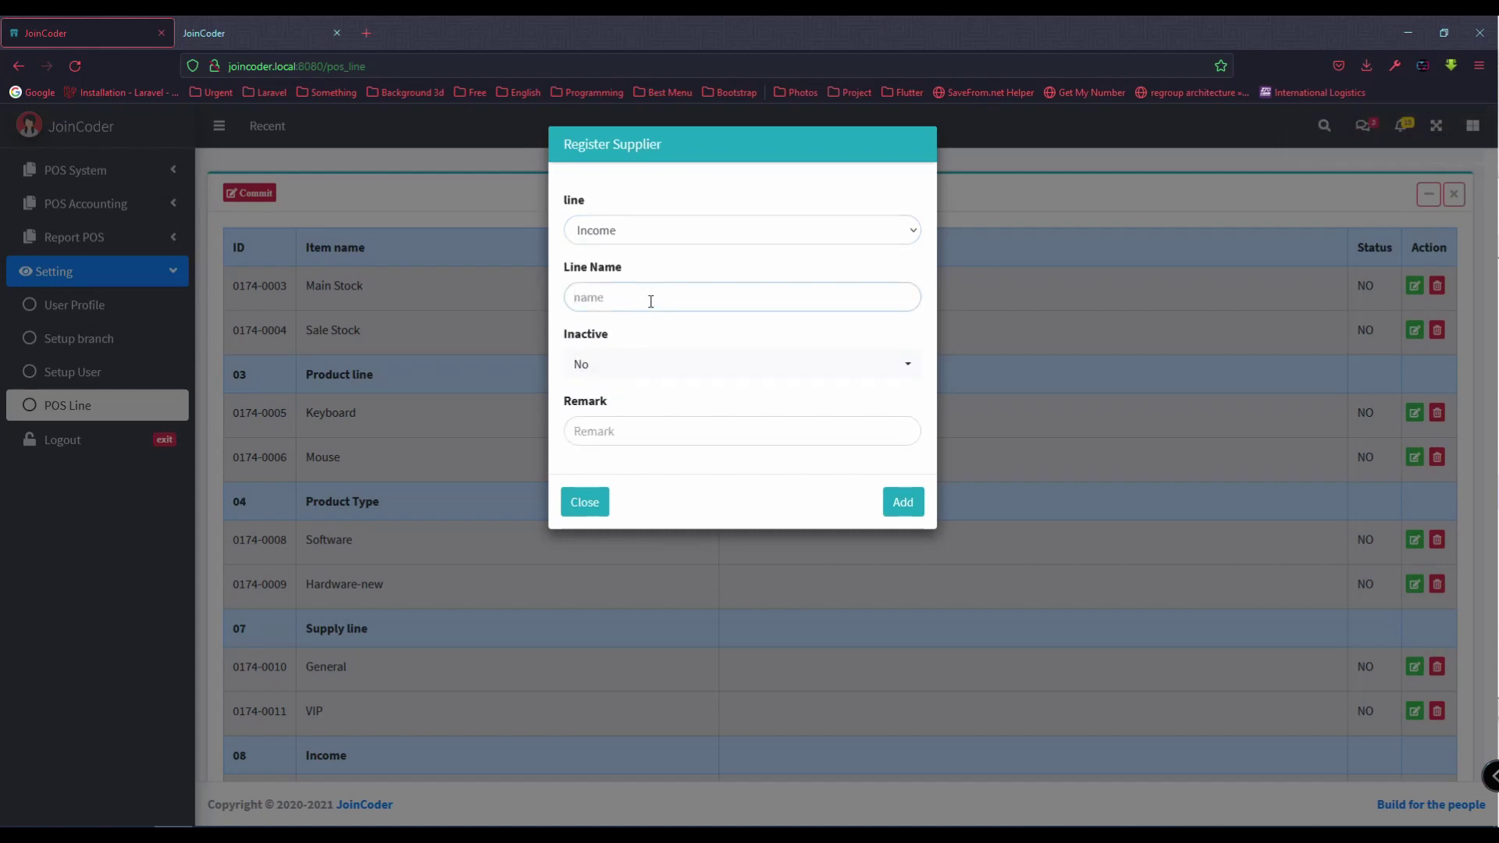
click(621, 371)
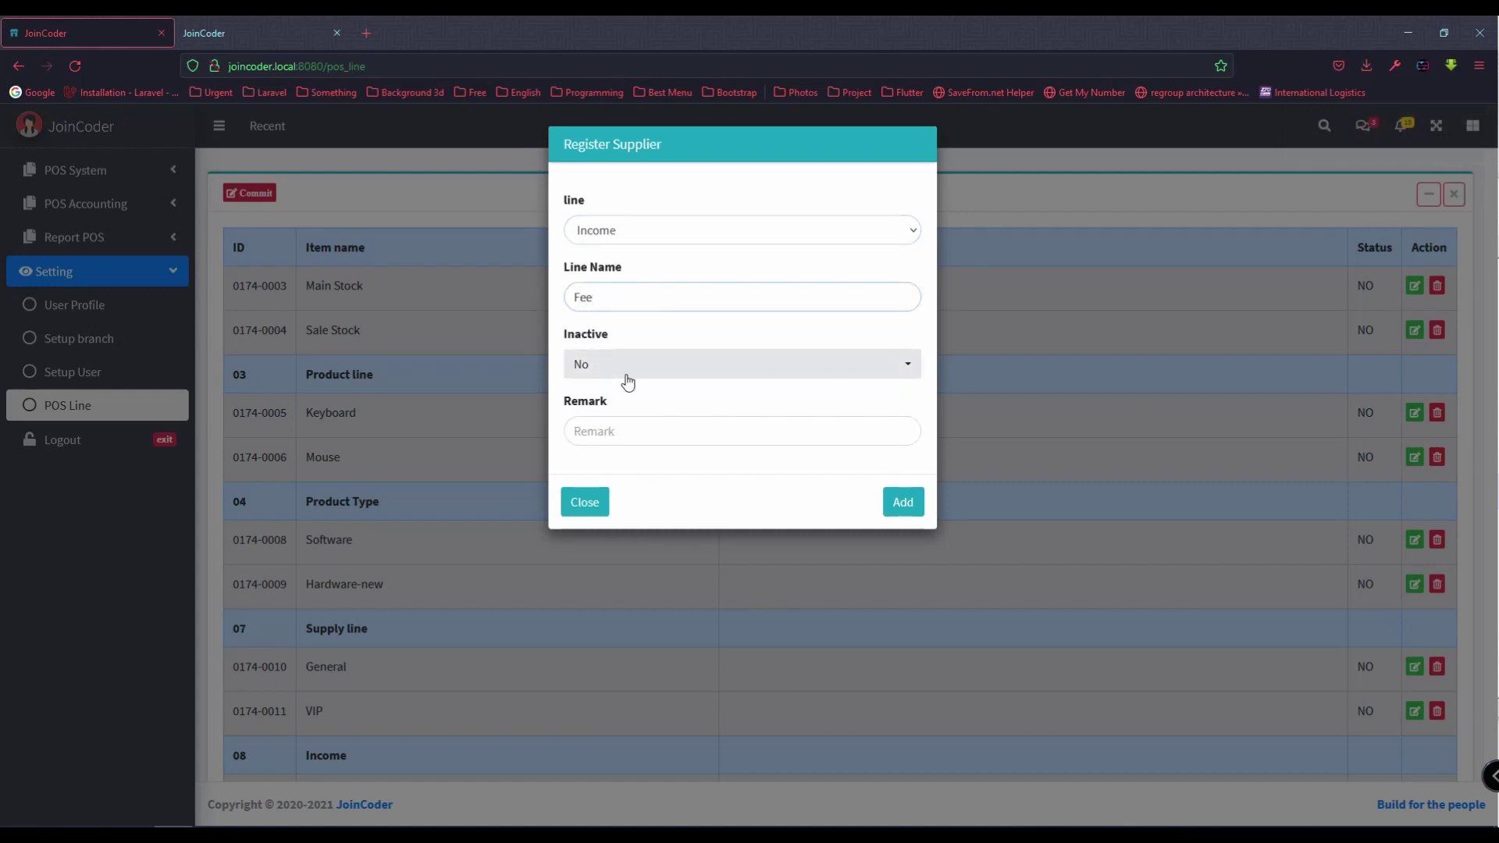
click(596, 436)
click(908, 501)
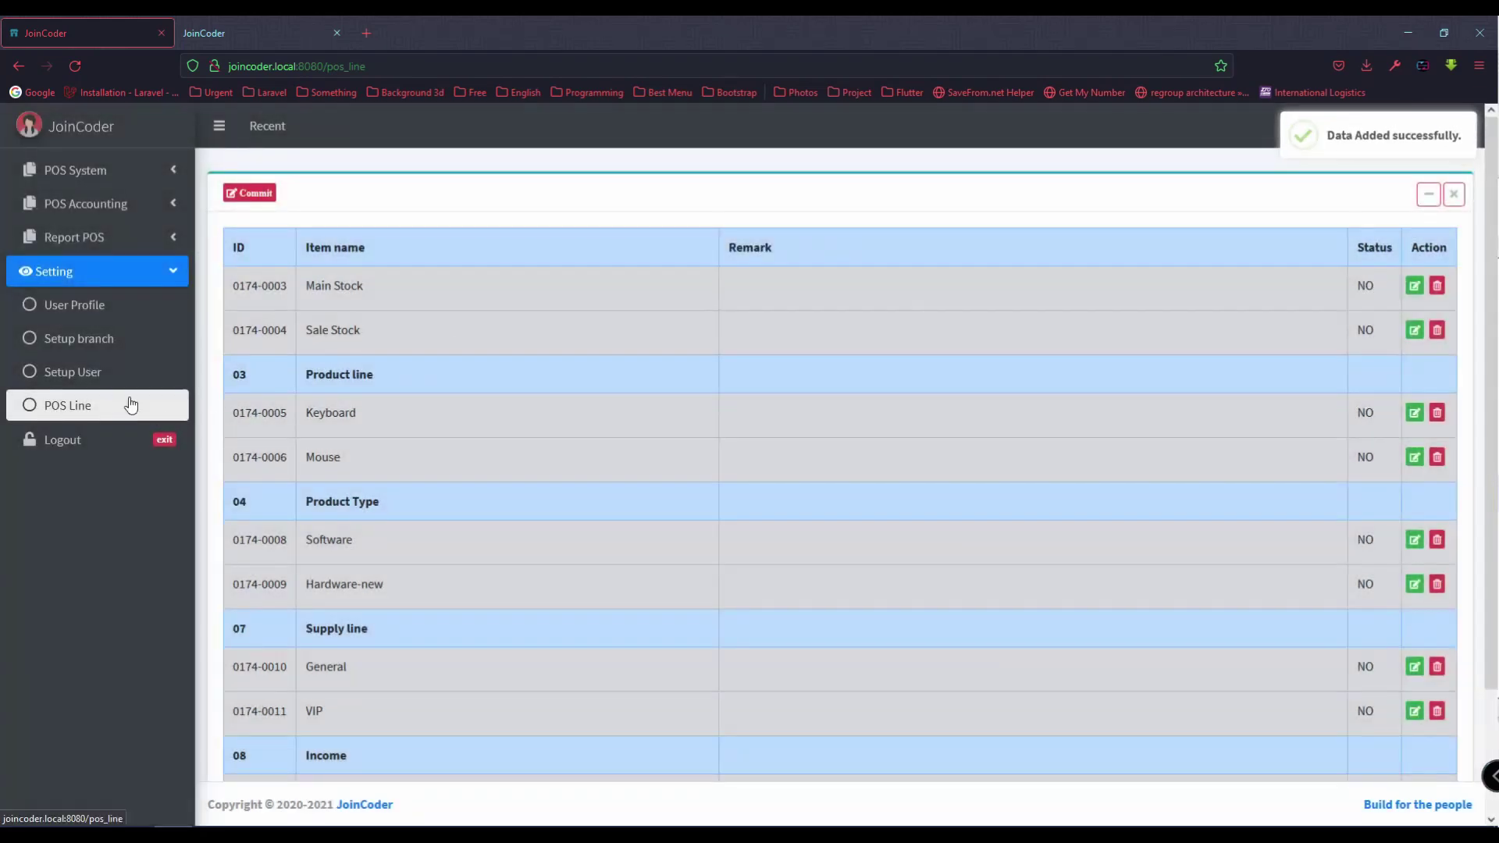
Step: Add an active Expense line named 'Buy product online' and reload the POS line list
click(249, 193)
click(647, 234)
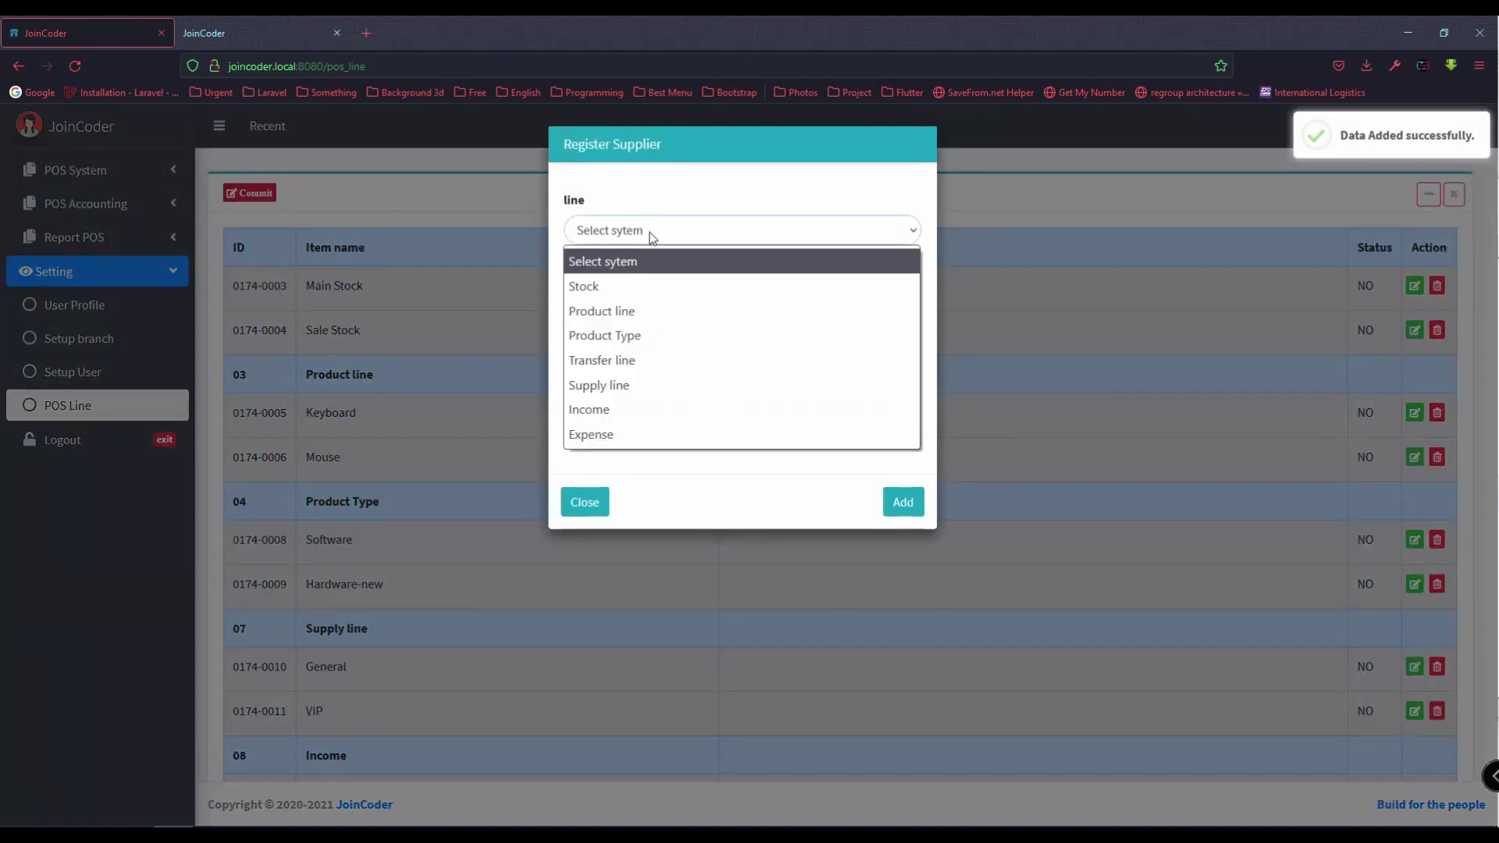
click(619, 435)
click(646, 300)
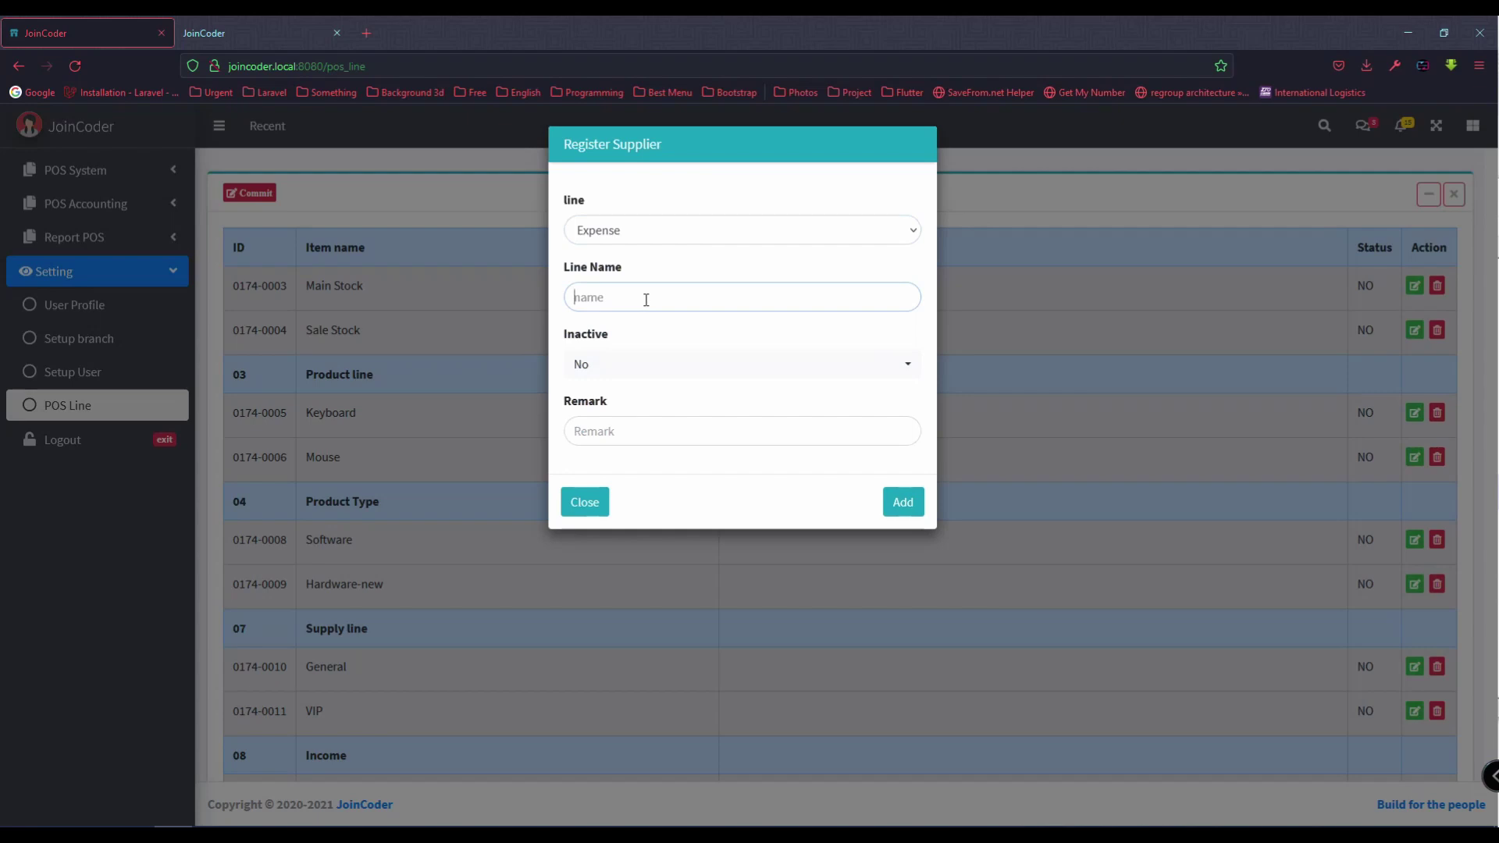
text(Buy product online)
click(642, 373)
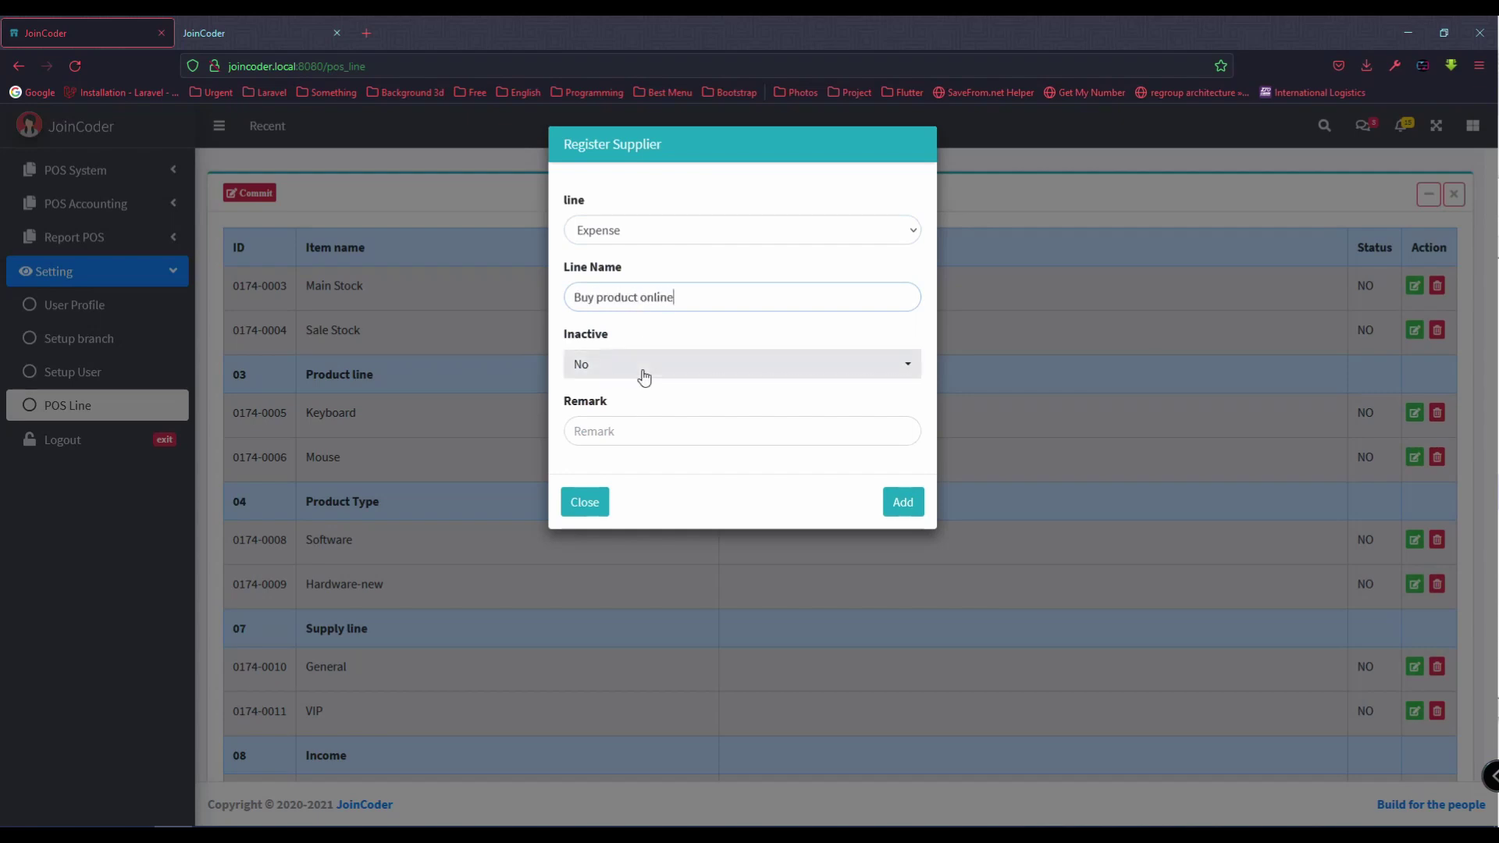
click(626, 435)
click(632, 425)
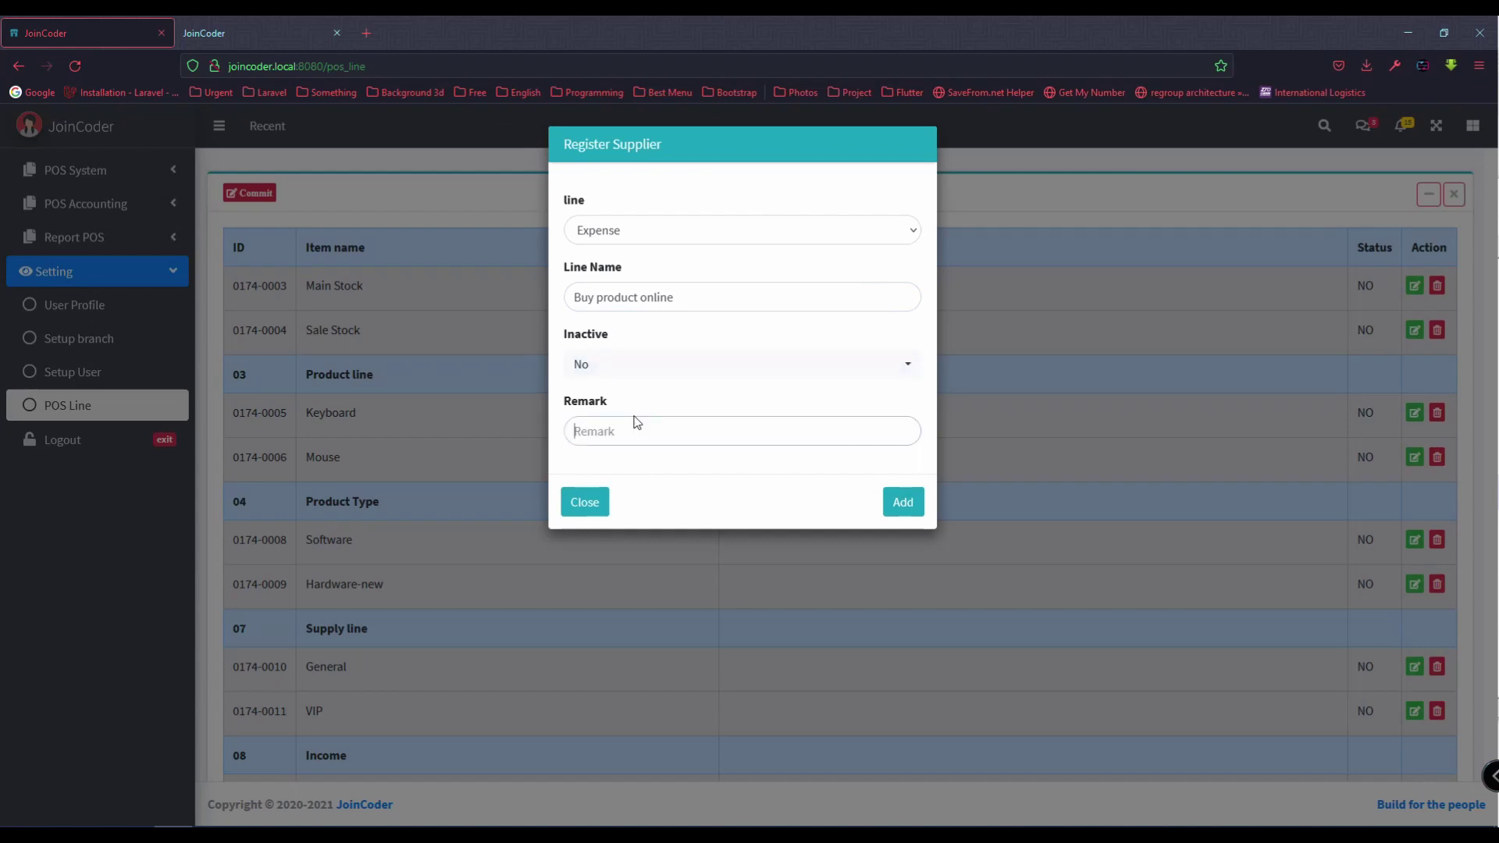
click(904, 504)
scroll(664, 554, down, 3)
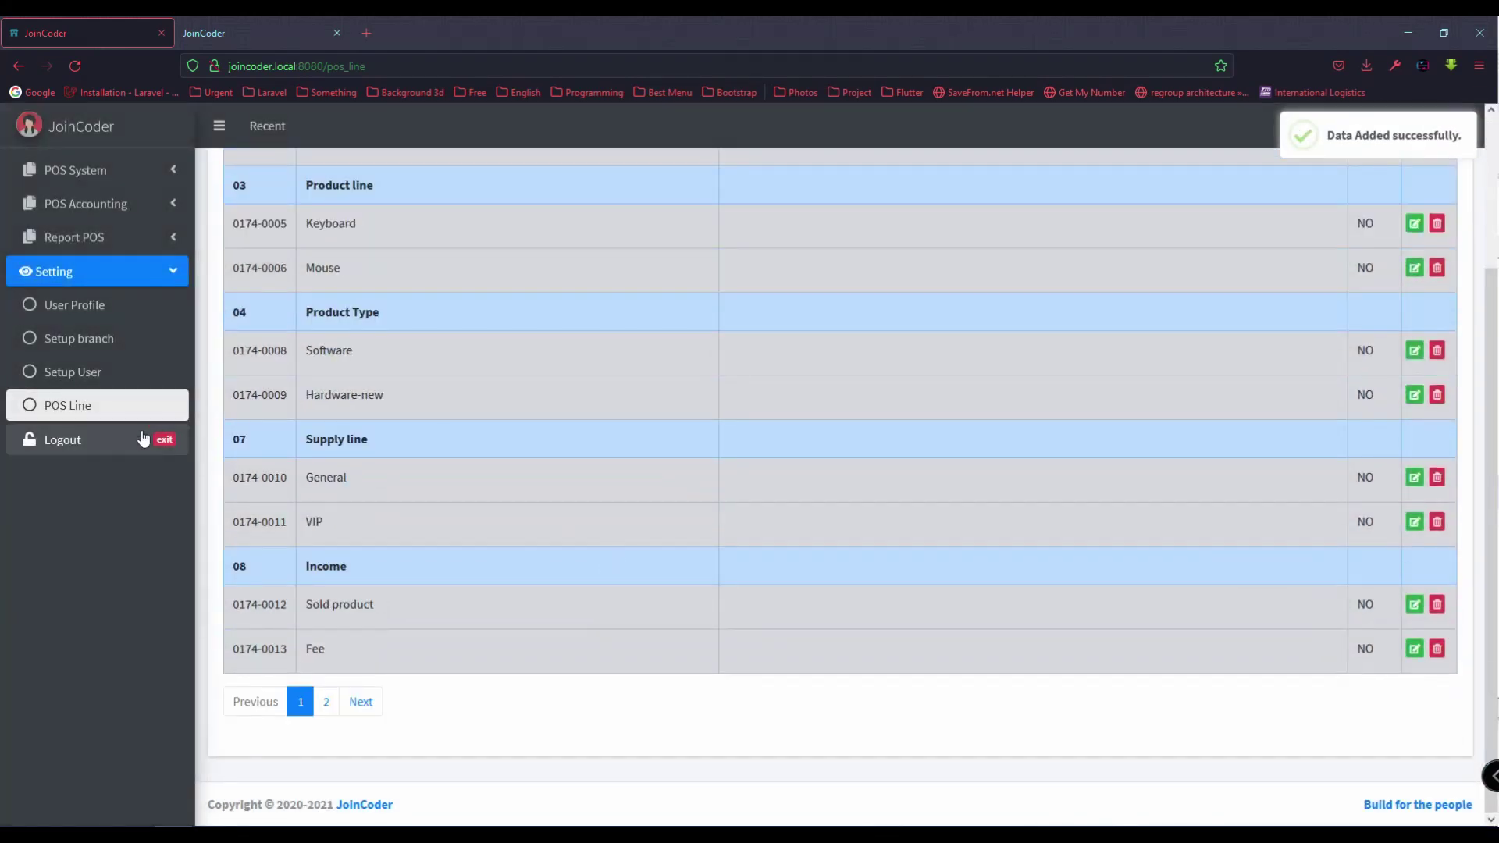
click(141, 408)
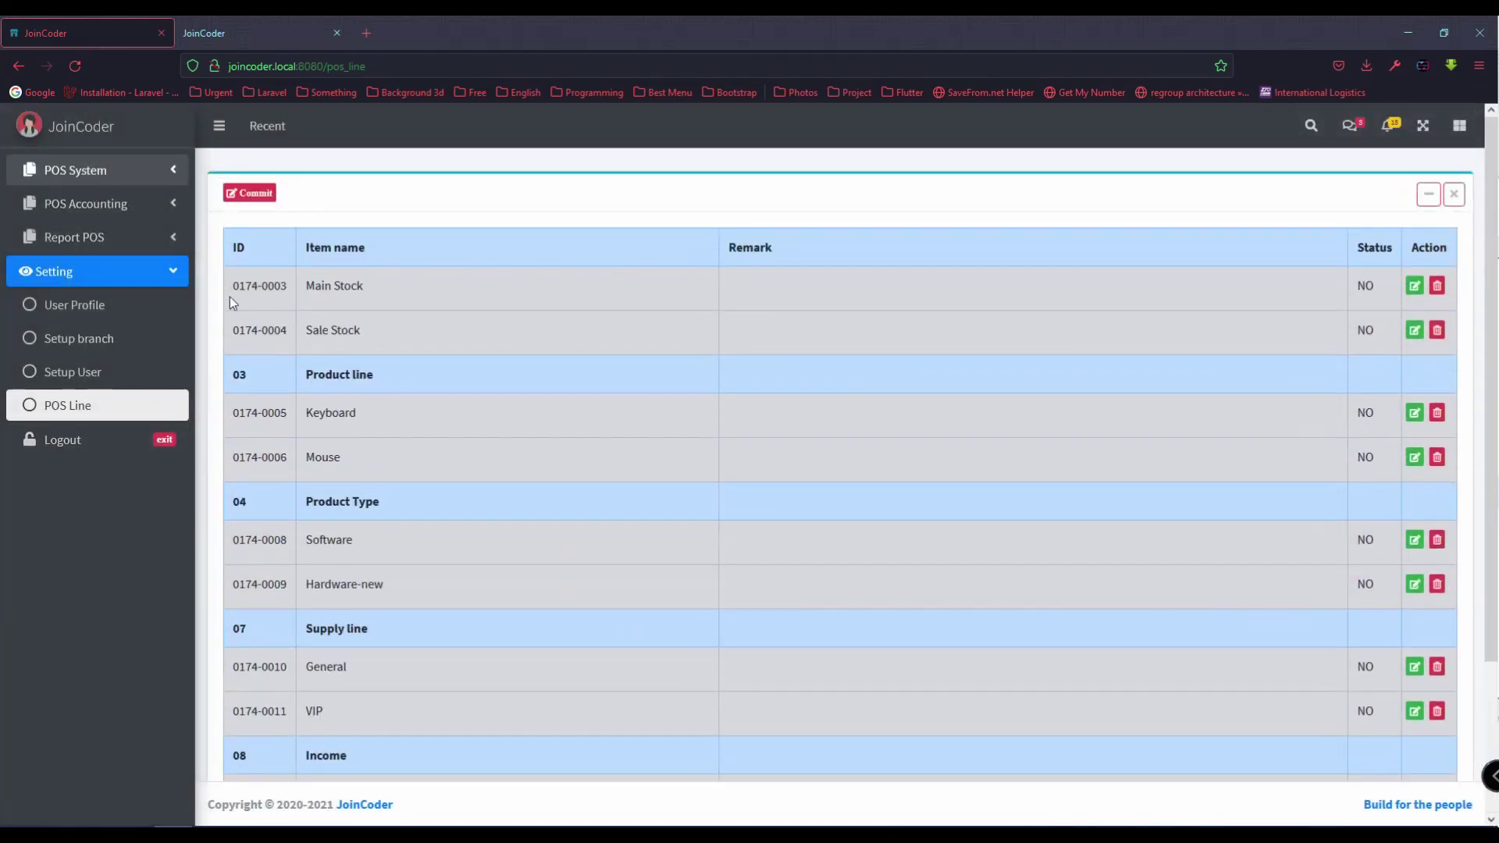
Step: Start an Acc-Expense entry of type Buy product online in USD
click(152, 205)
click(94, 238)
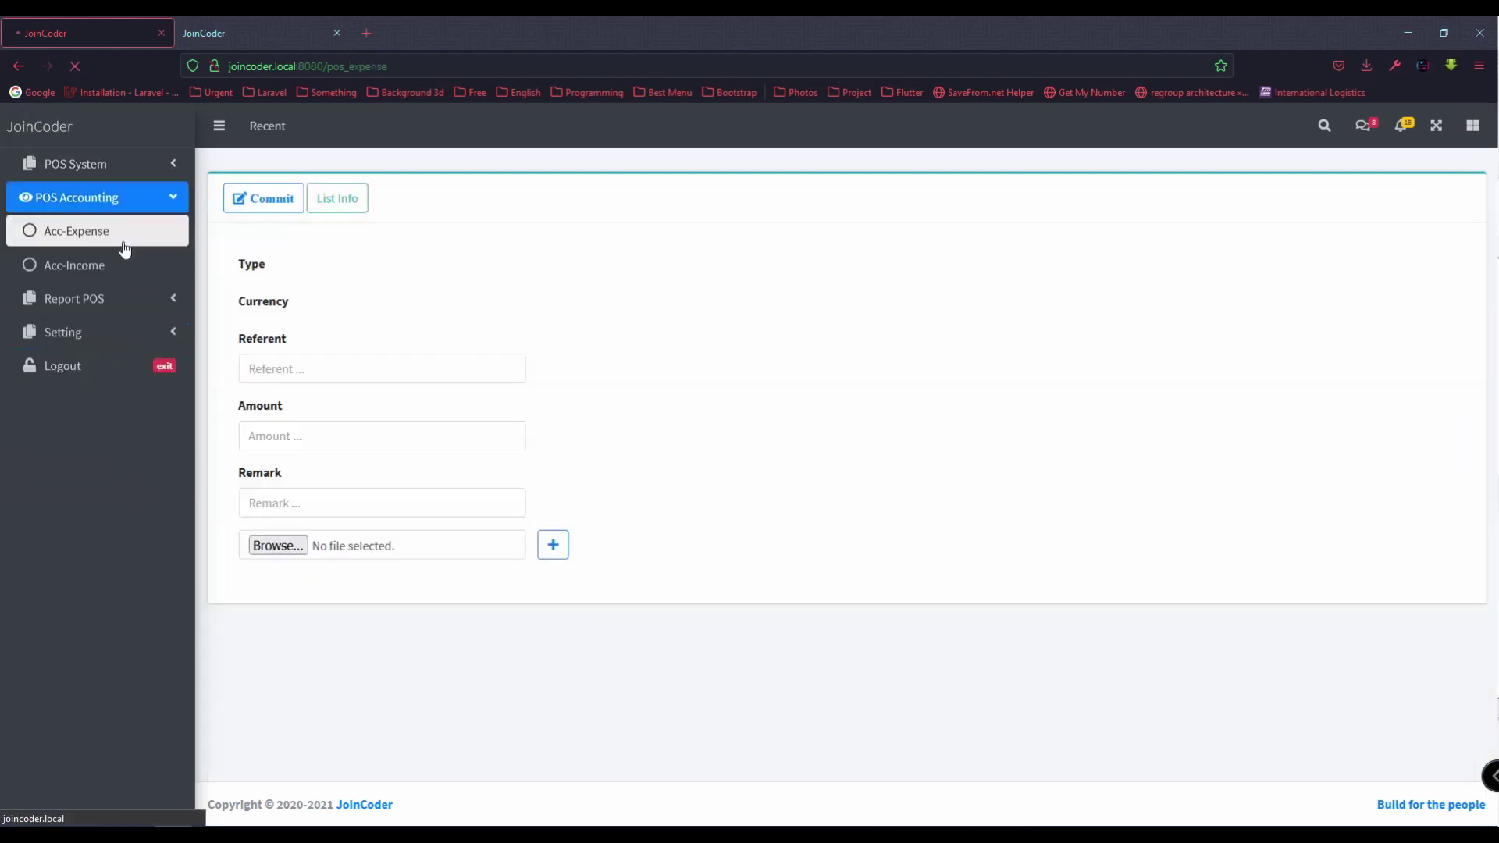
click(349, 300)
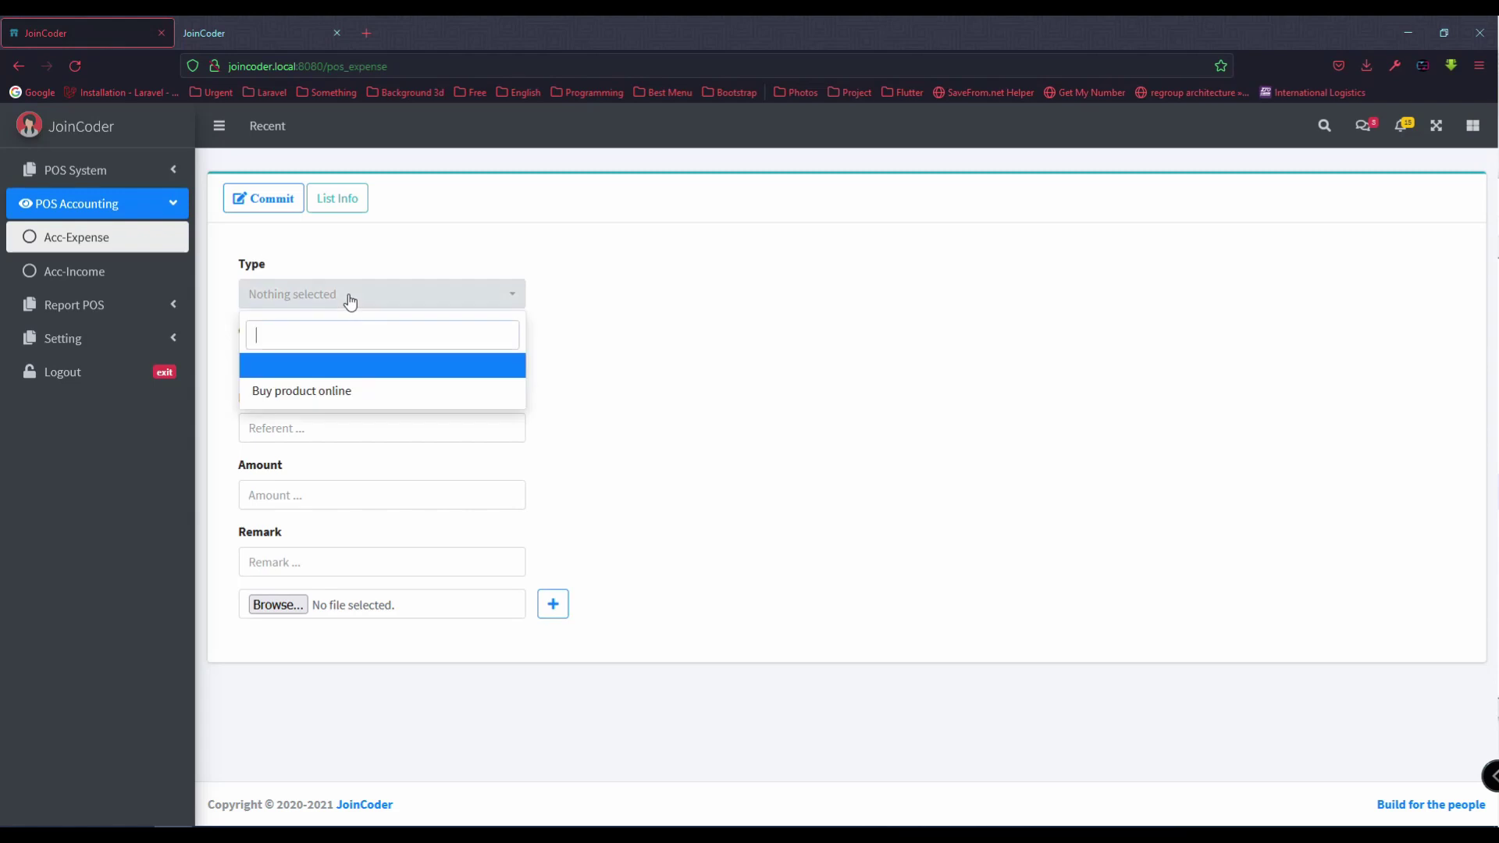
click(363, 397)
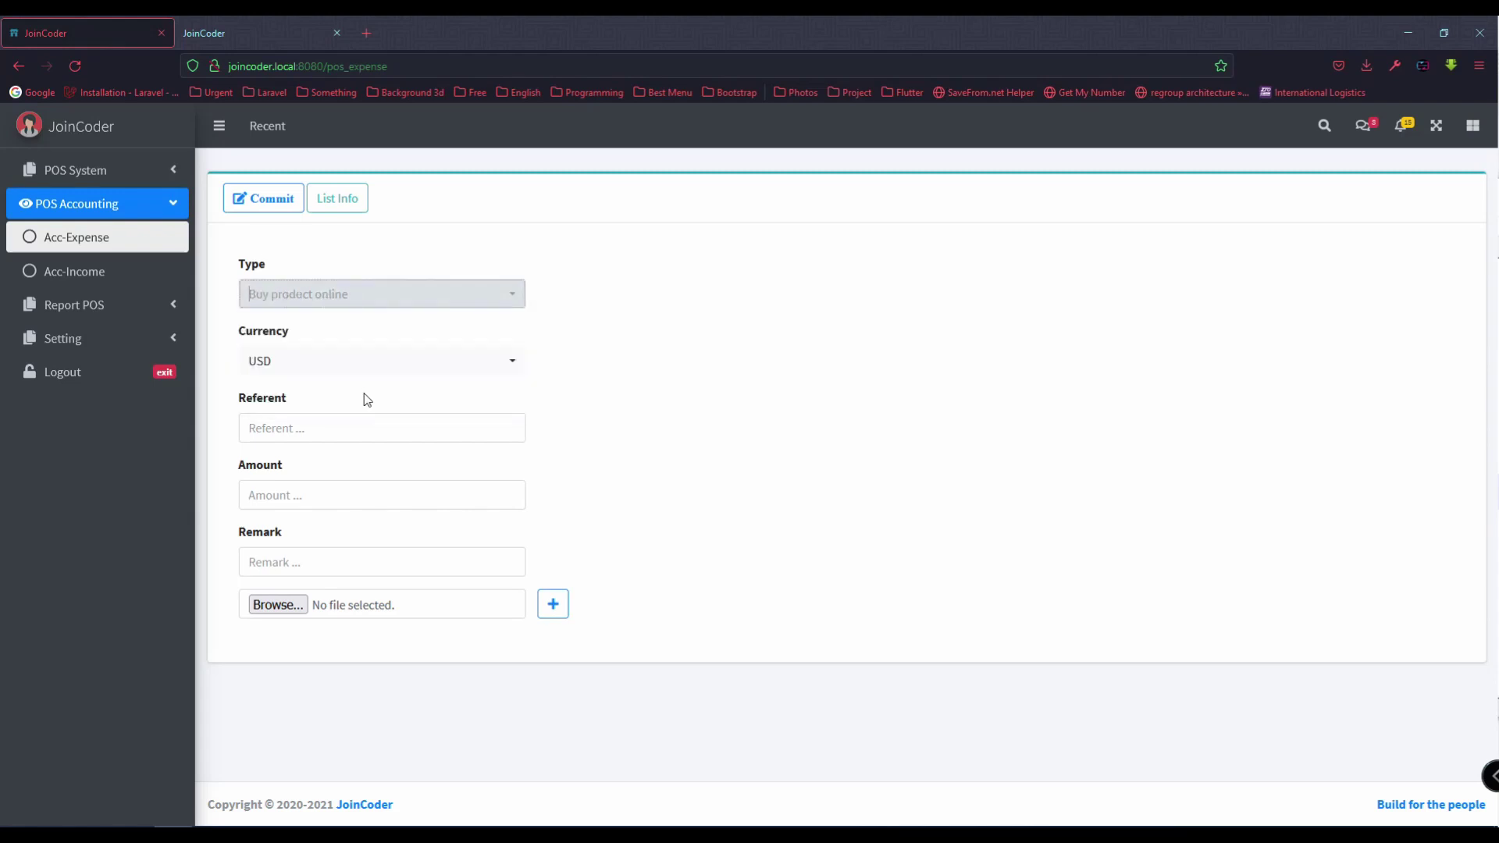
click(333, 367)
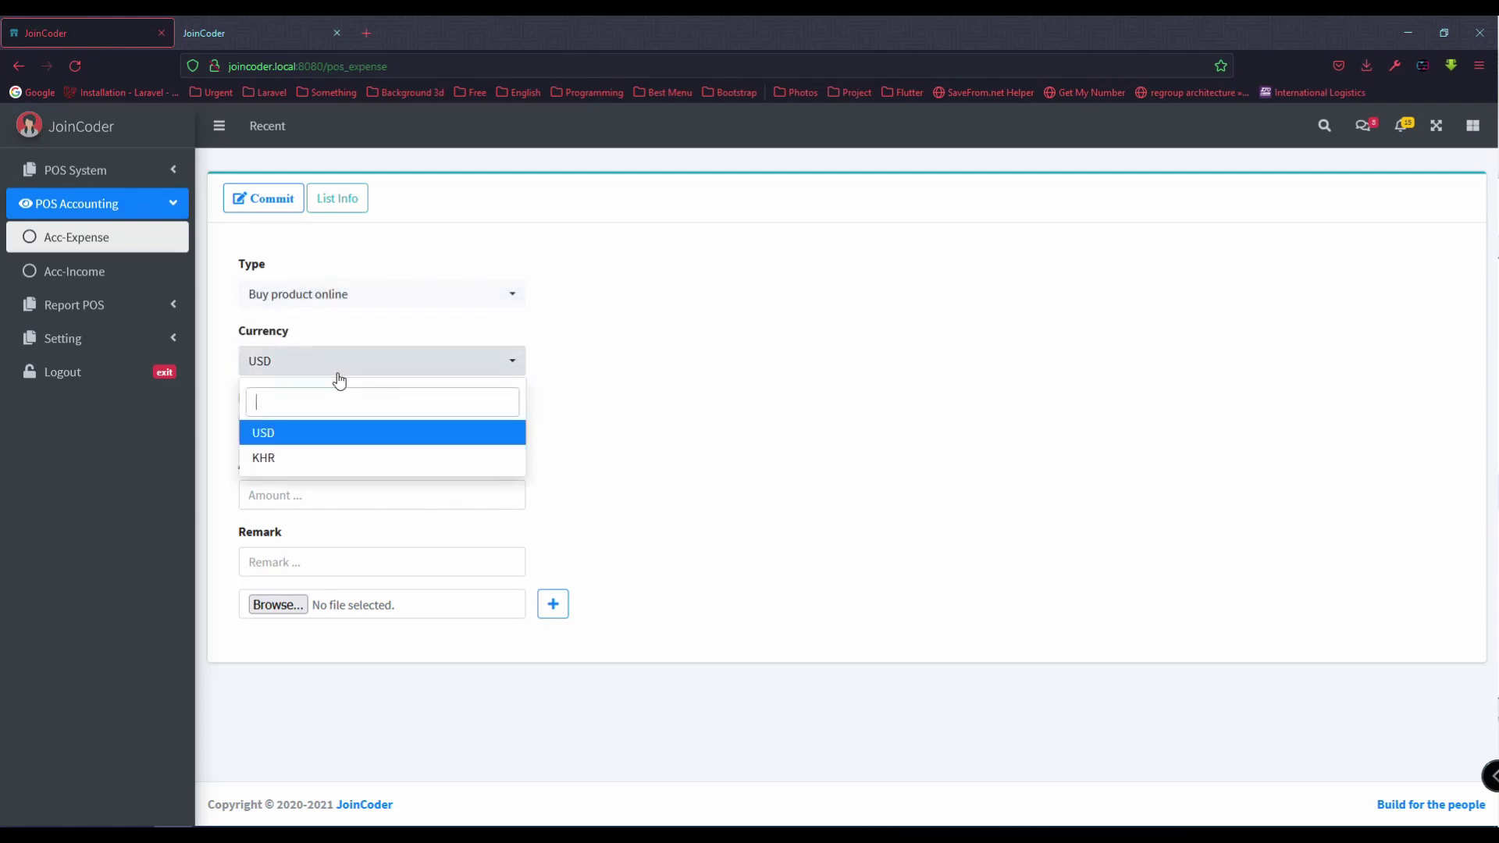
click(416, 435)
Step: Enter reference INC-00001 and amount 10 for the expense
click(349, 437)
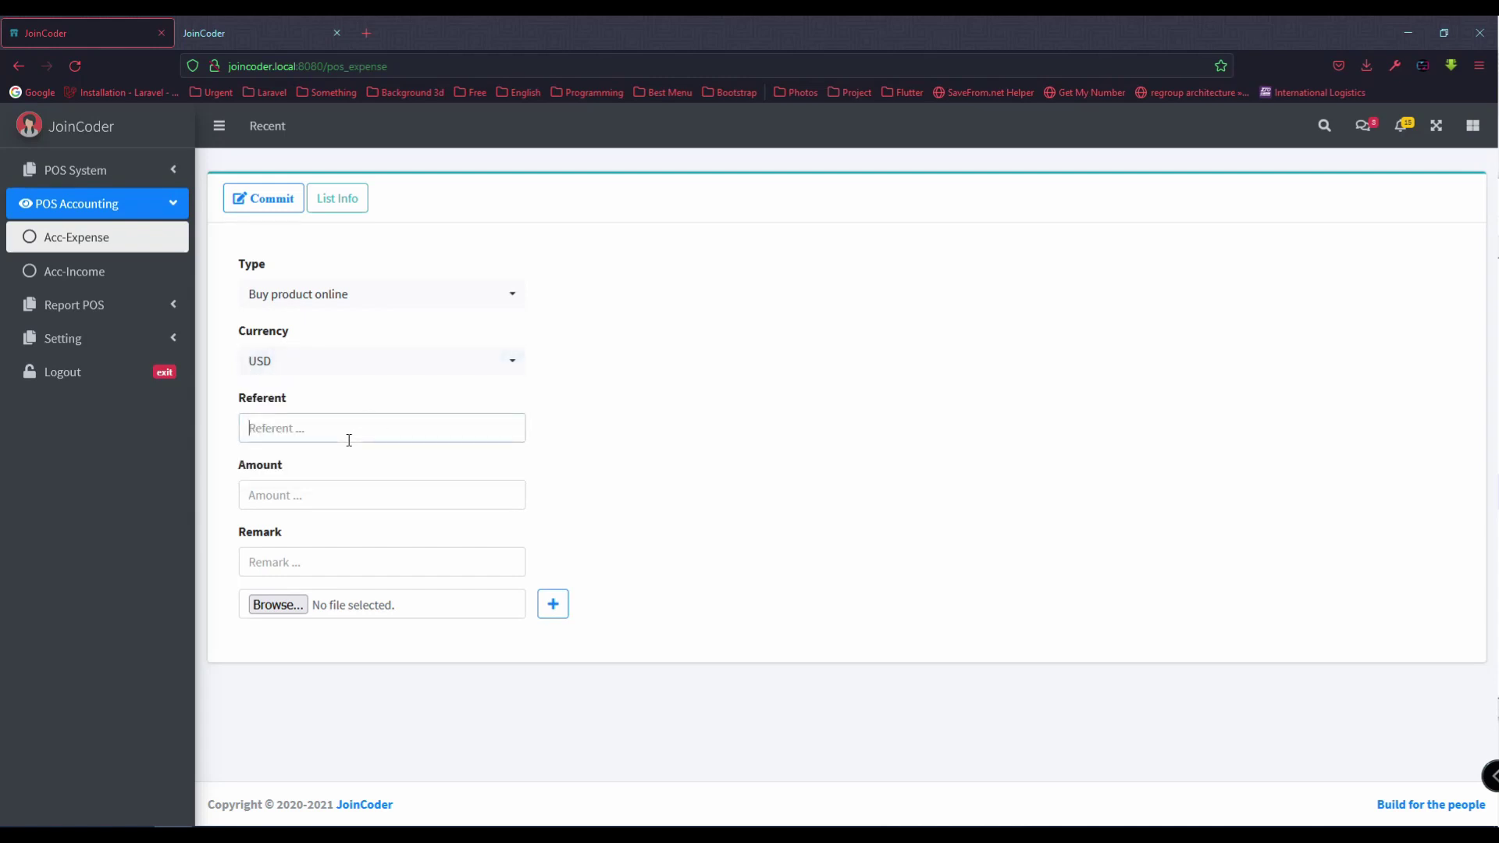
text(IN)
key(BackSpace)
key(BackSpace)
text(IN)
click(413, 506)
text(10)
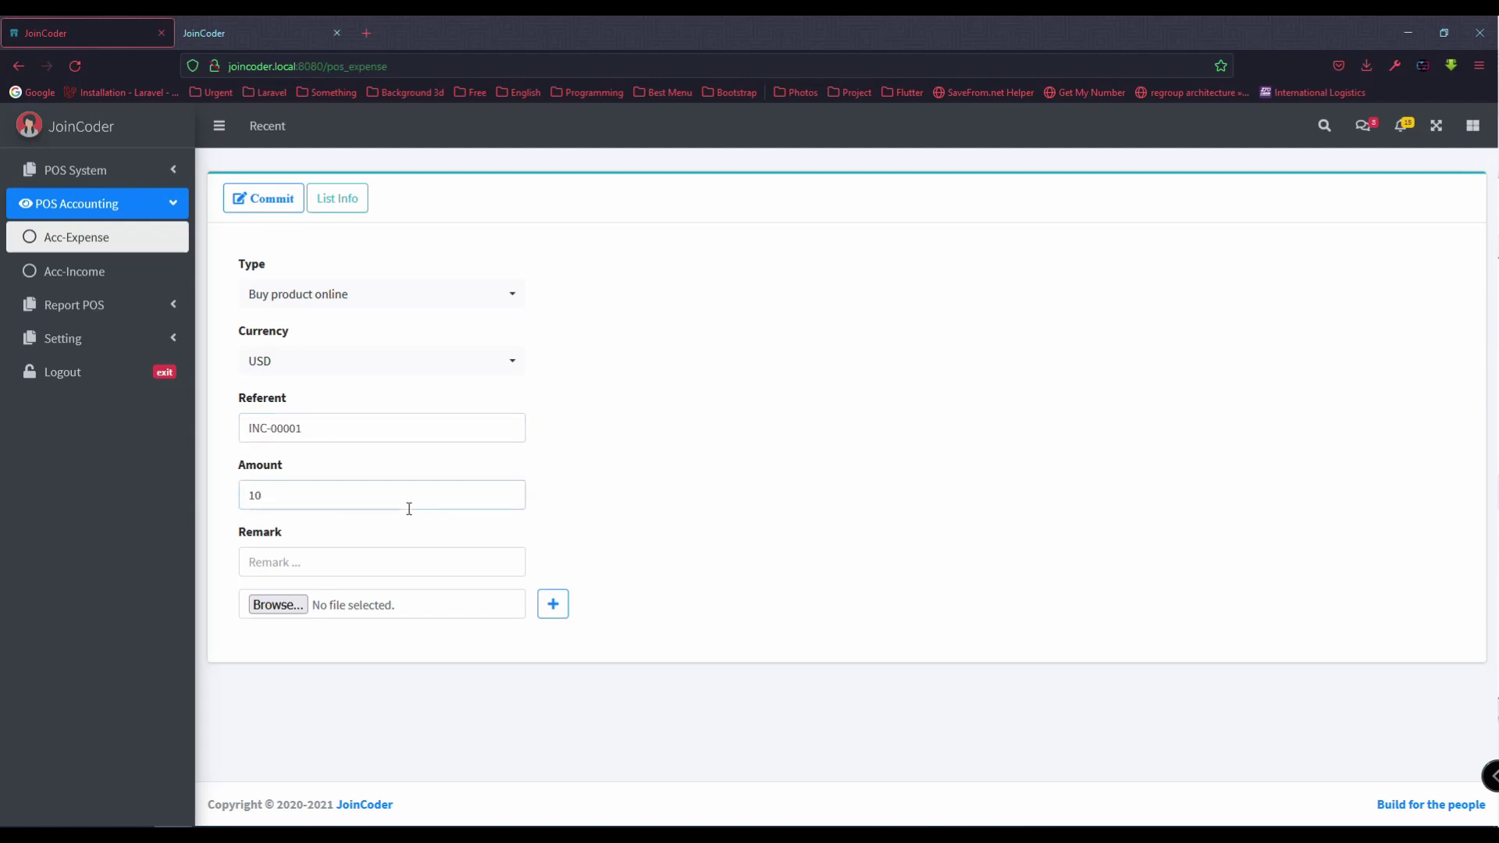
Step: Attach whatisaninvoice.png and imagess.png, then commit the expense
click(303, 611)
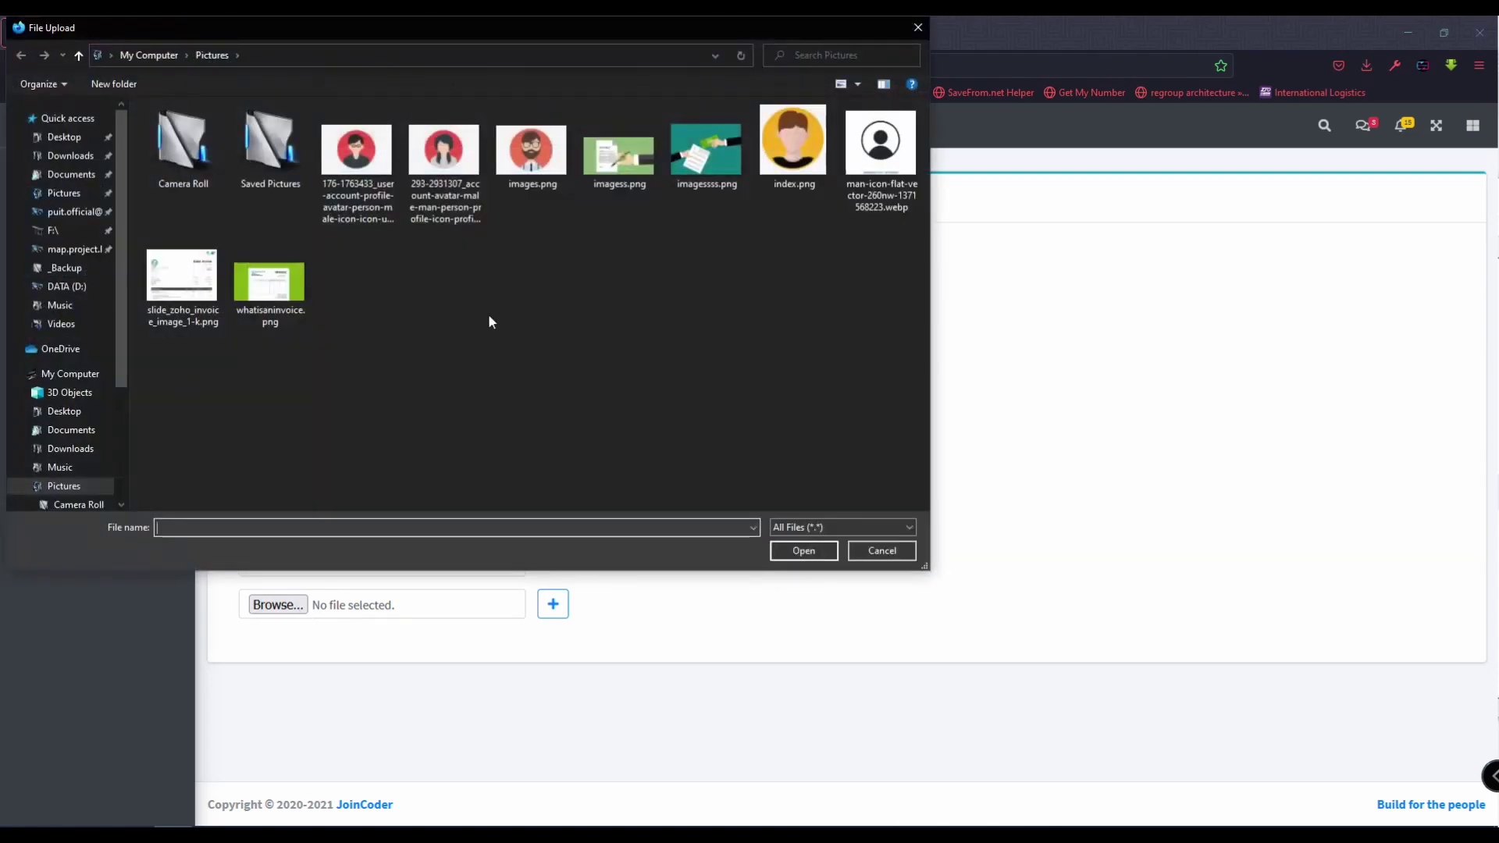
double_click(265, 285)
click(555, 604)
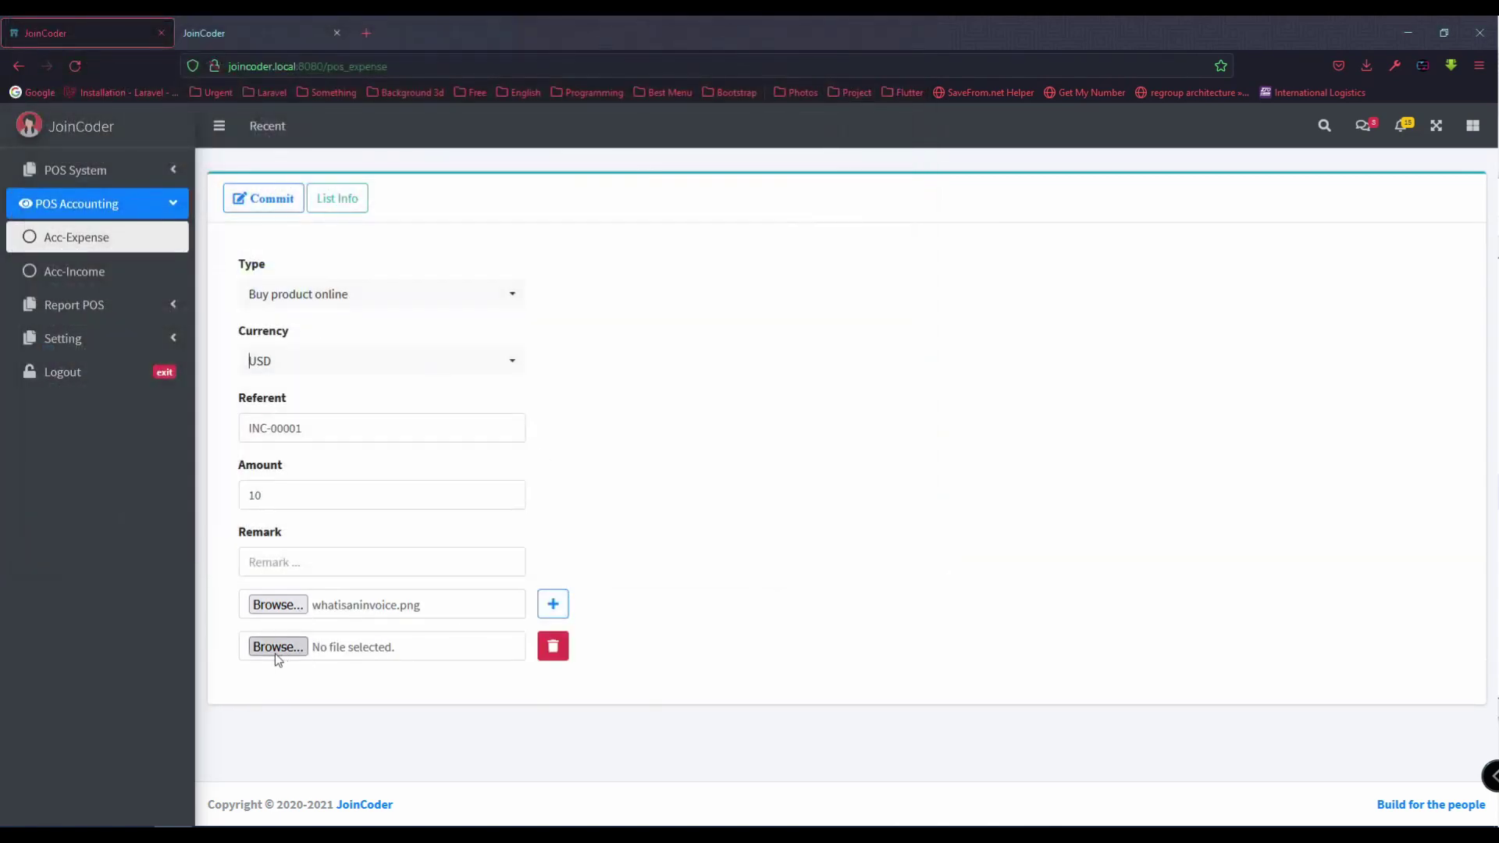
click(275, 652)
double_click(618, 152)
click(268, 207)
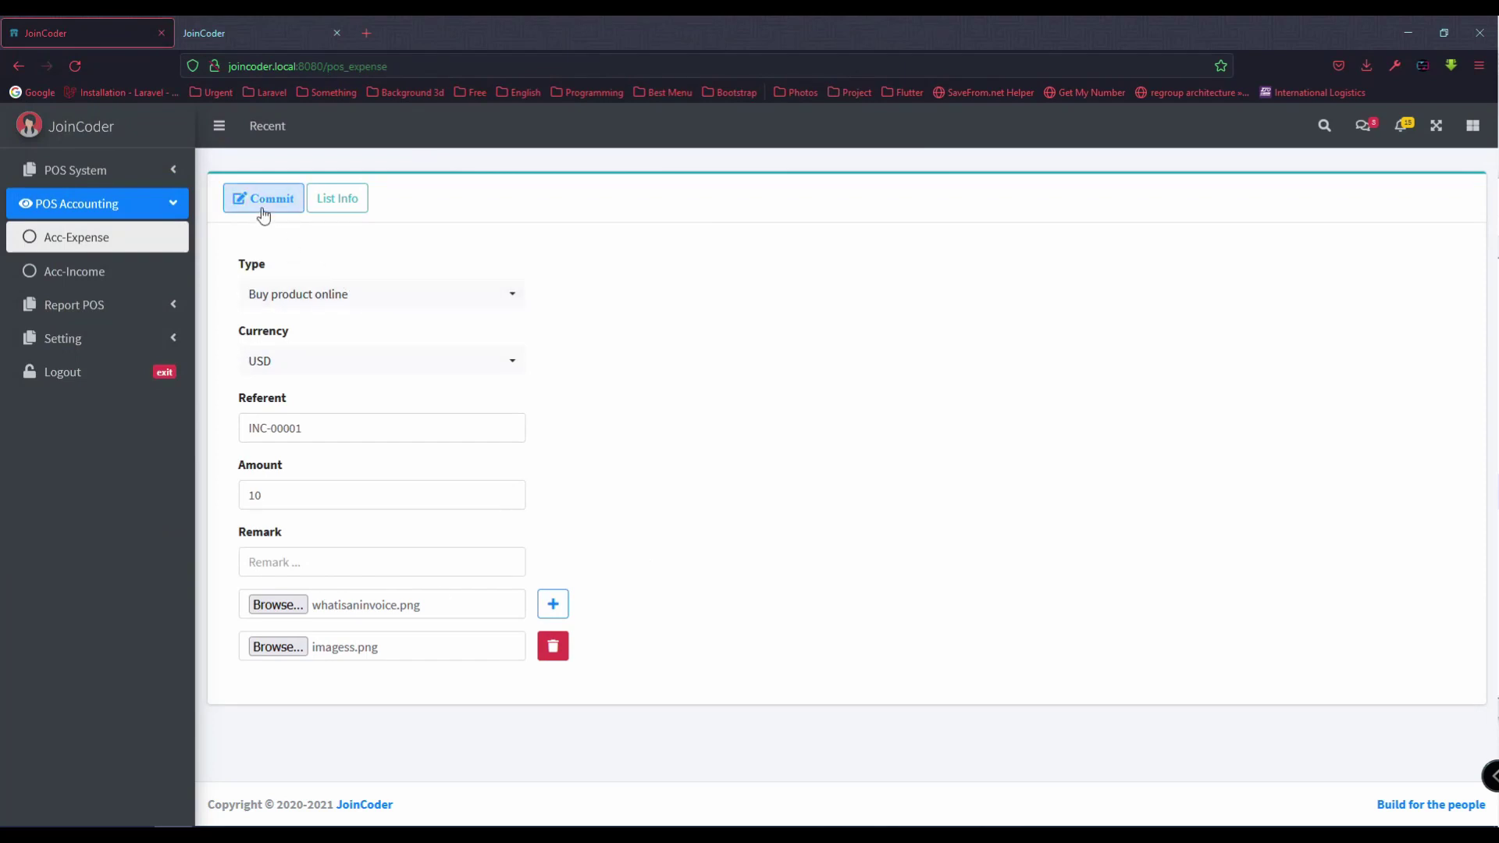
Step: Check expense record 0174-0001 shows 10.00 USD and INC-00001, then authorize it
click(1433, 301)
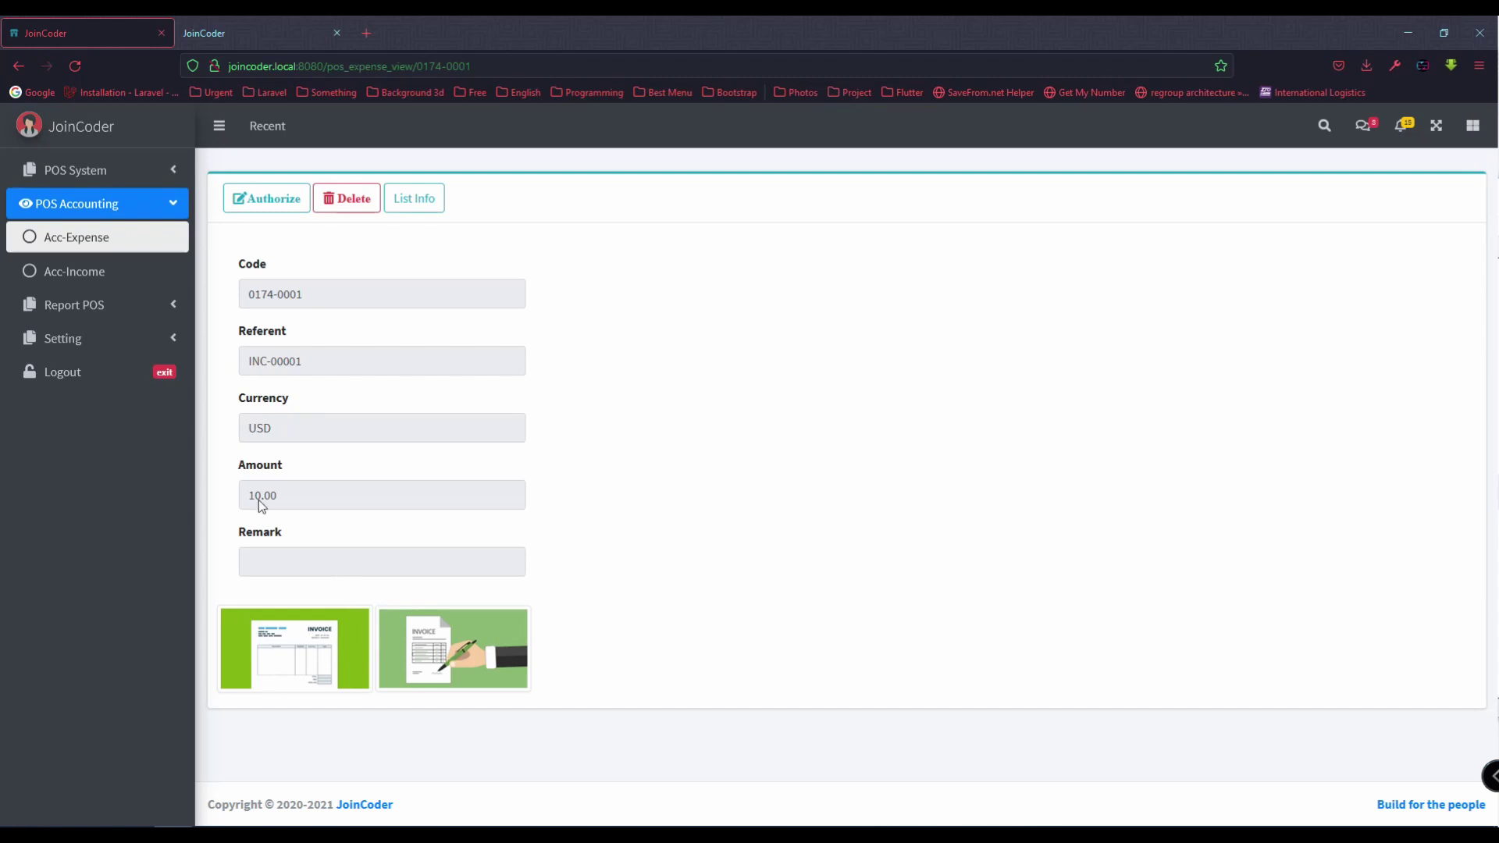
drag(320, 500, 214, 493)
drag(310, 432, 254, 407)
drag(334, 361, 248, 363)
click(309, 334)
drag(301, 294, 246, 296)
click(358, 291)
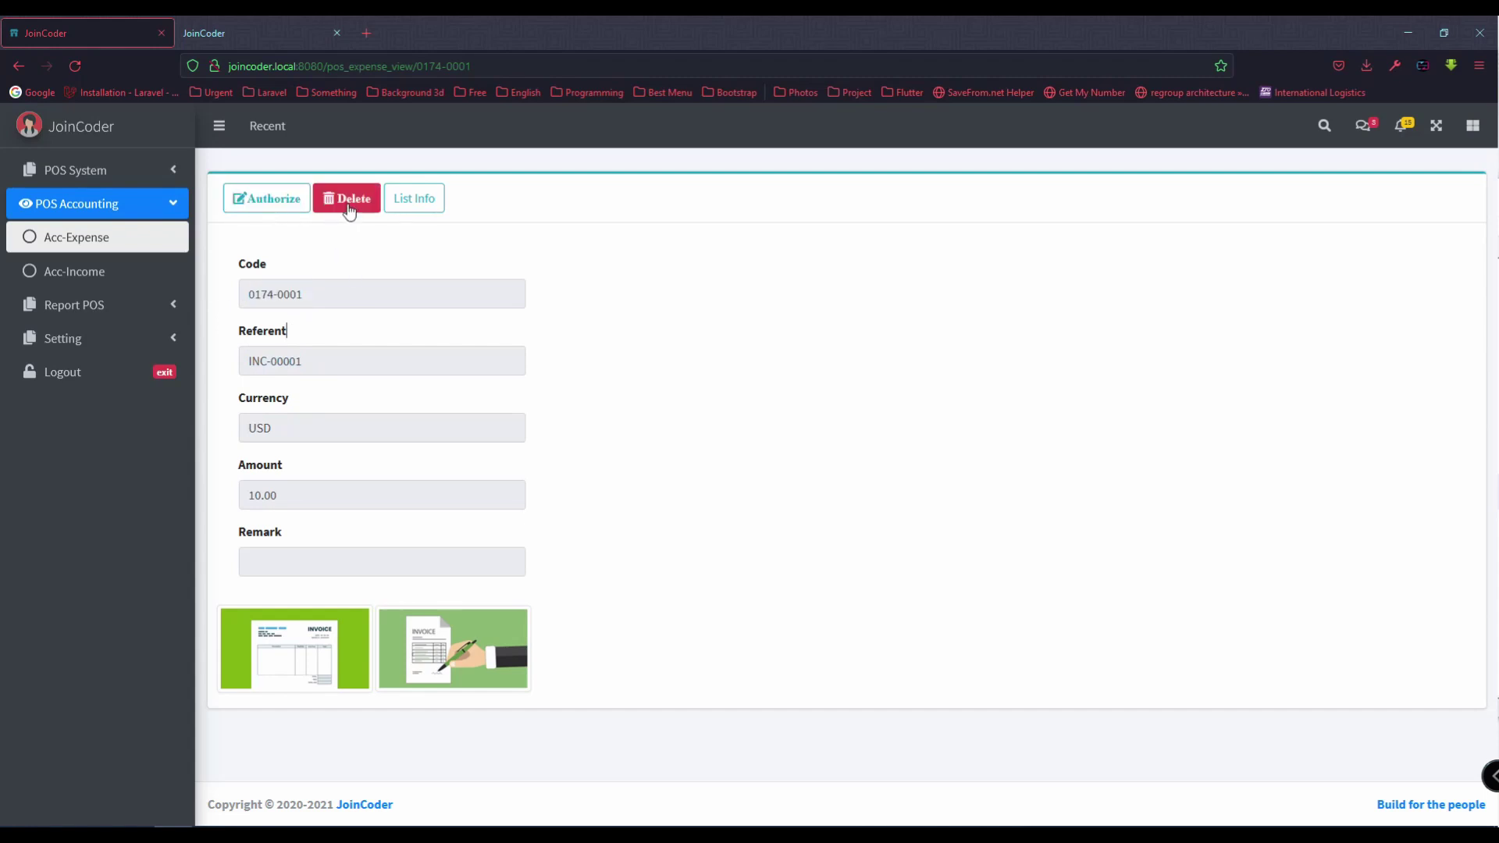
click(258, 205)
click(692, 512)
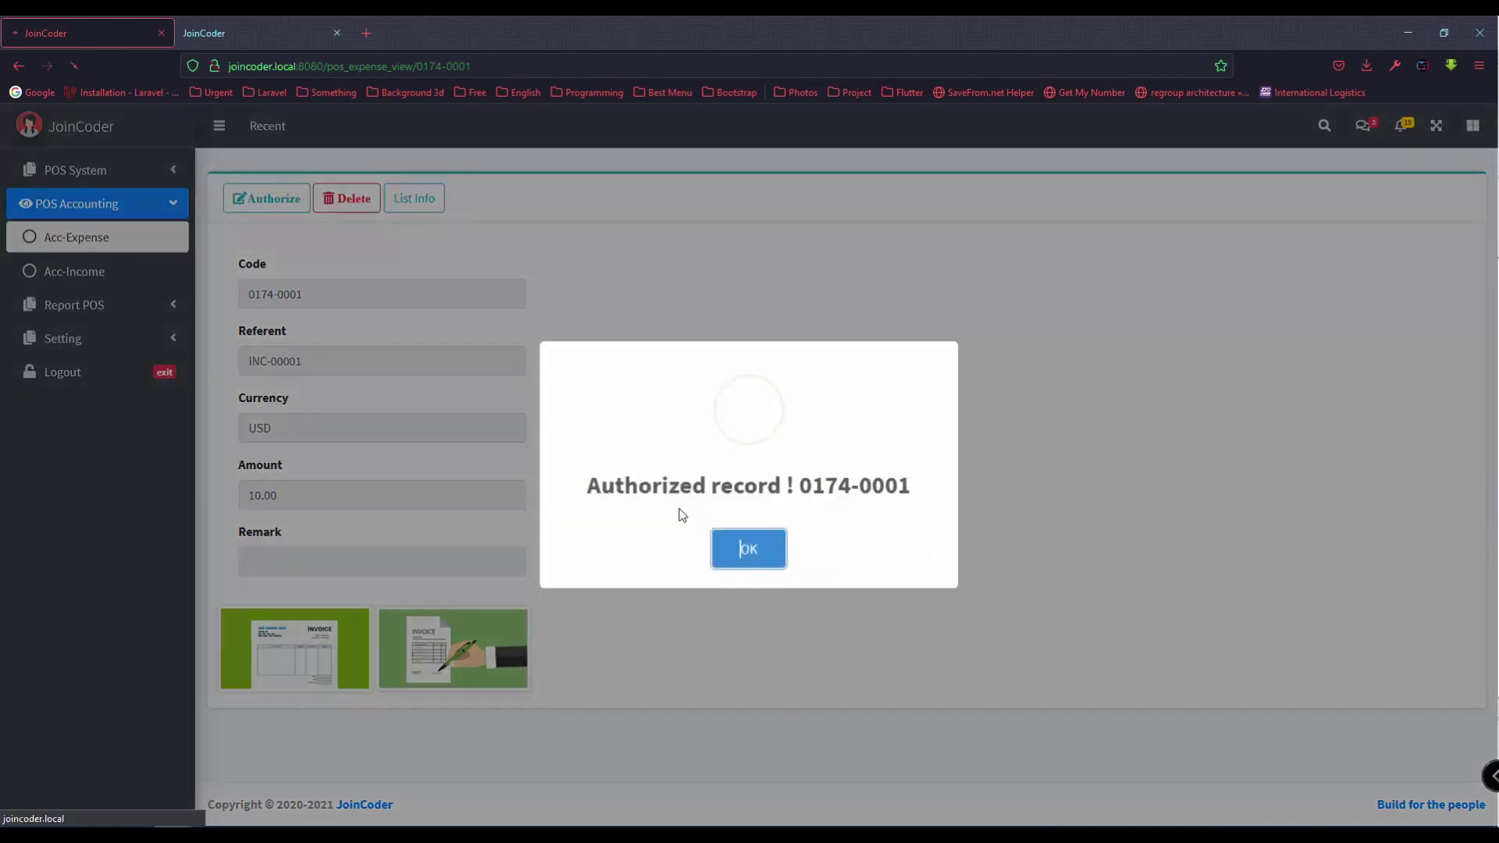
click(747, 546)
Step: Start an income entry of type Sold product in USD
click(137, 289)
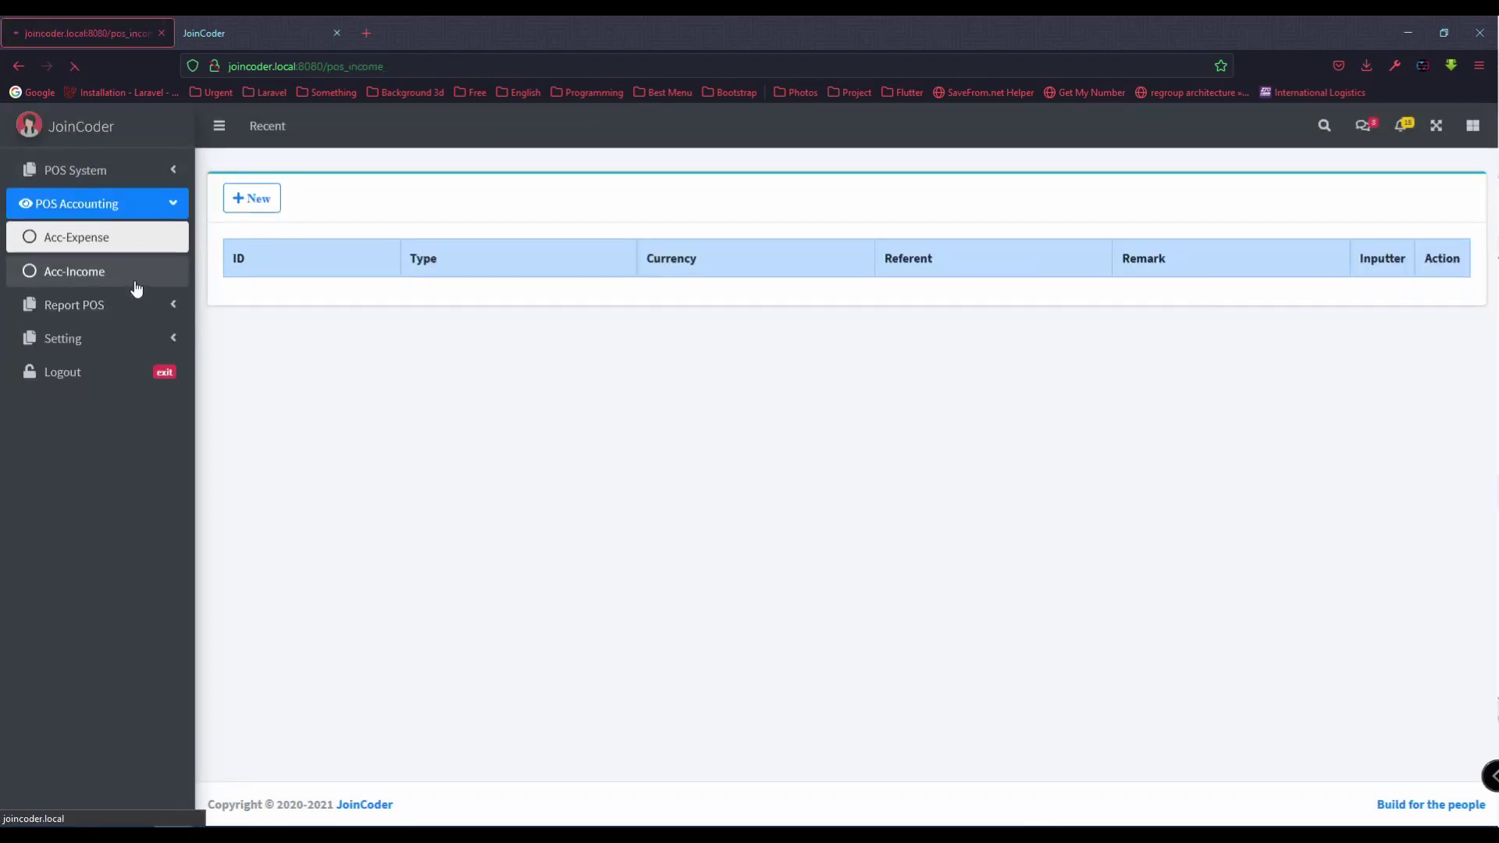
click(313, 301)
click(300, 393)
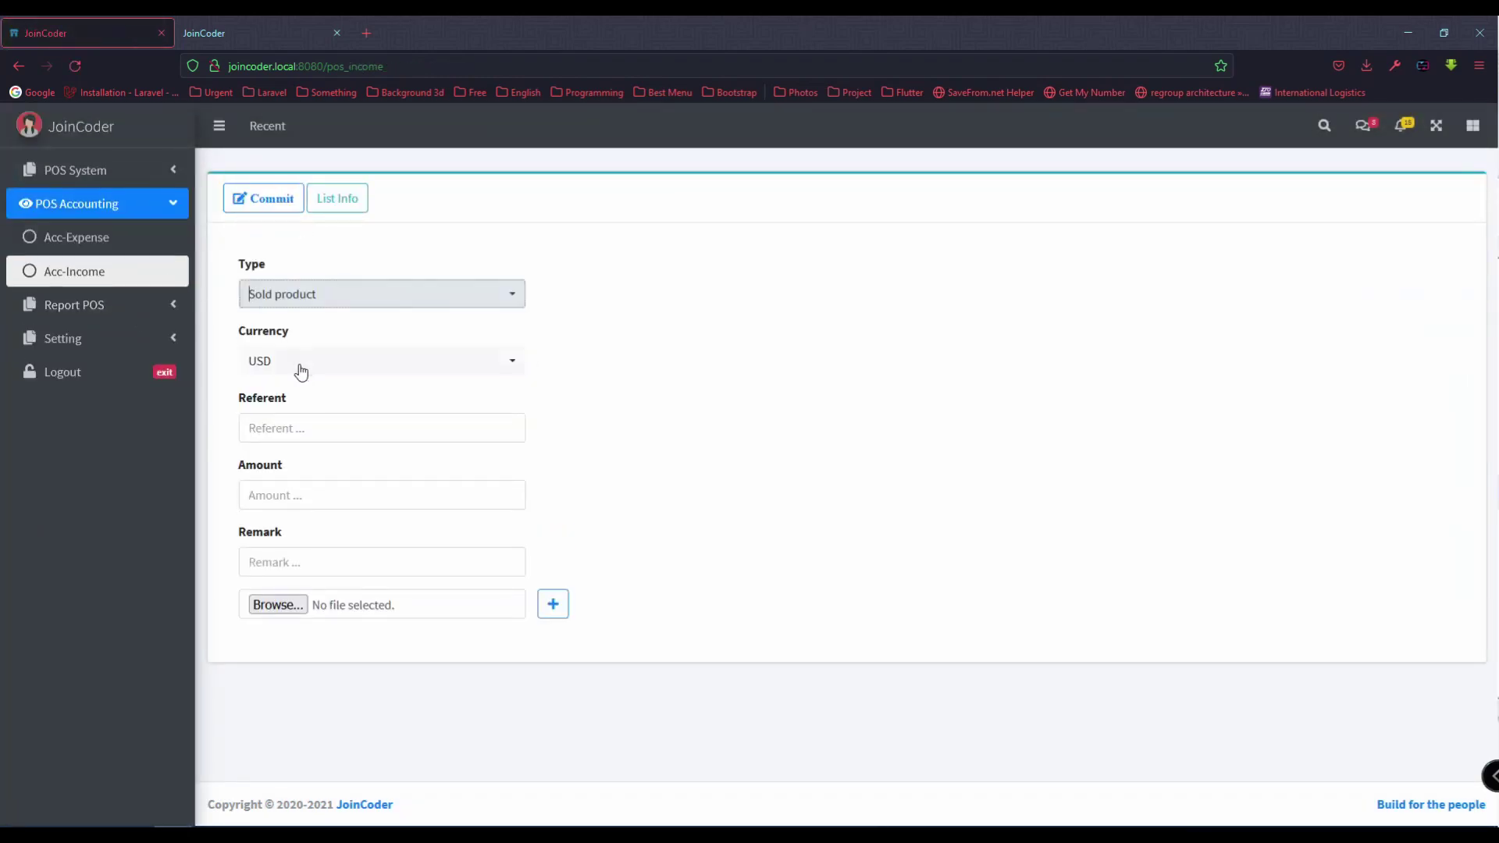
click(299, 369)
click(299, 369)
Step: Enter reference INC-0005 and amount 150 for the income
click(292, 426)
text(INV)
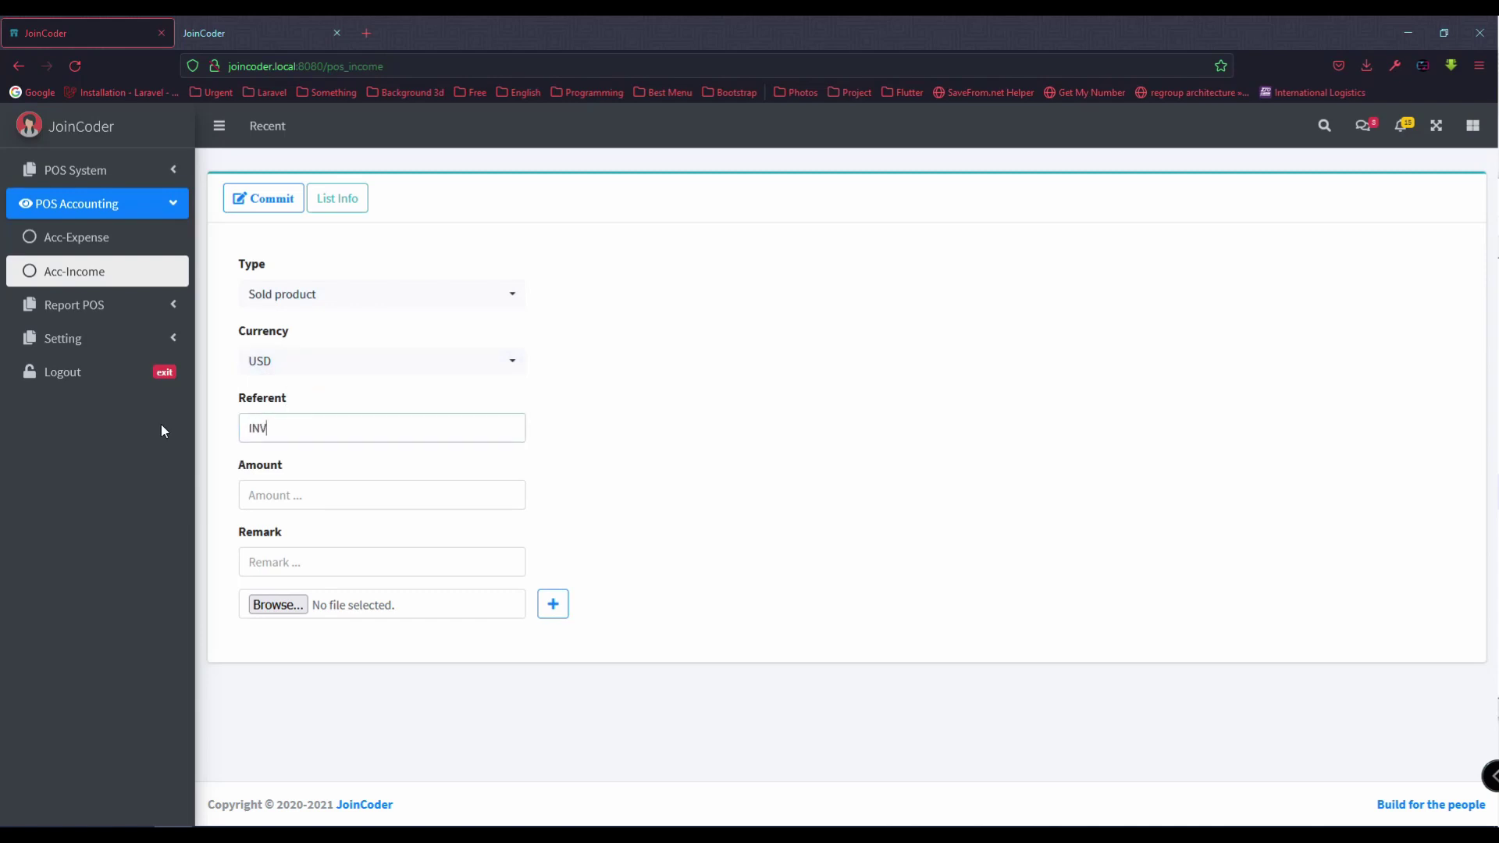
key(BackSpace)
text(C-0005)
click(275, 498)
text(150)
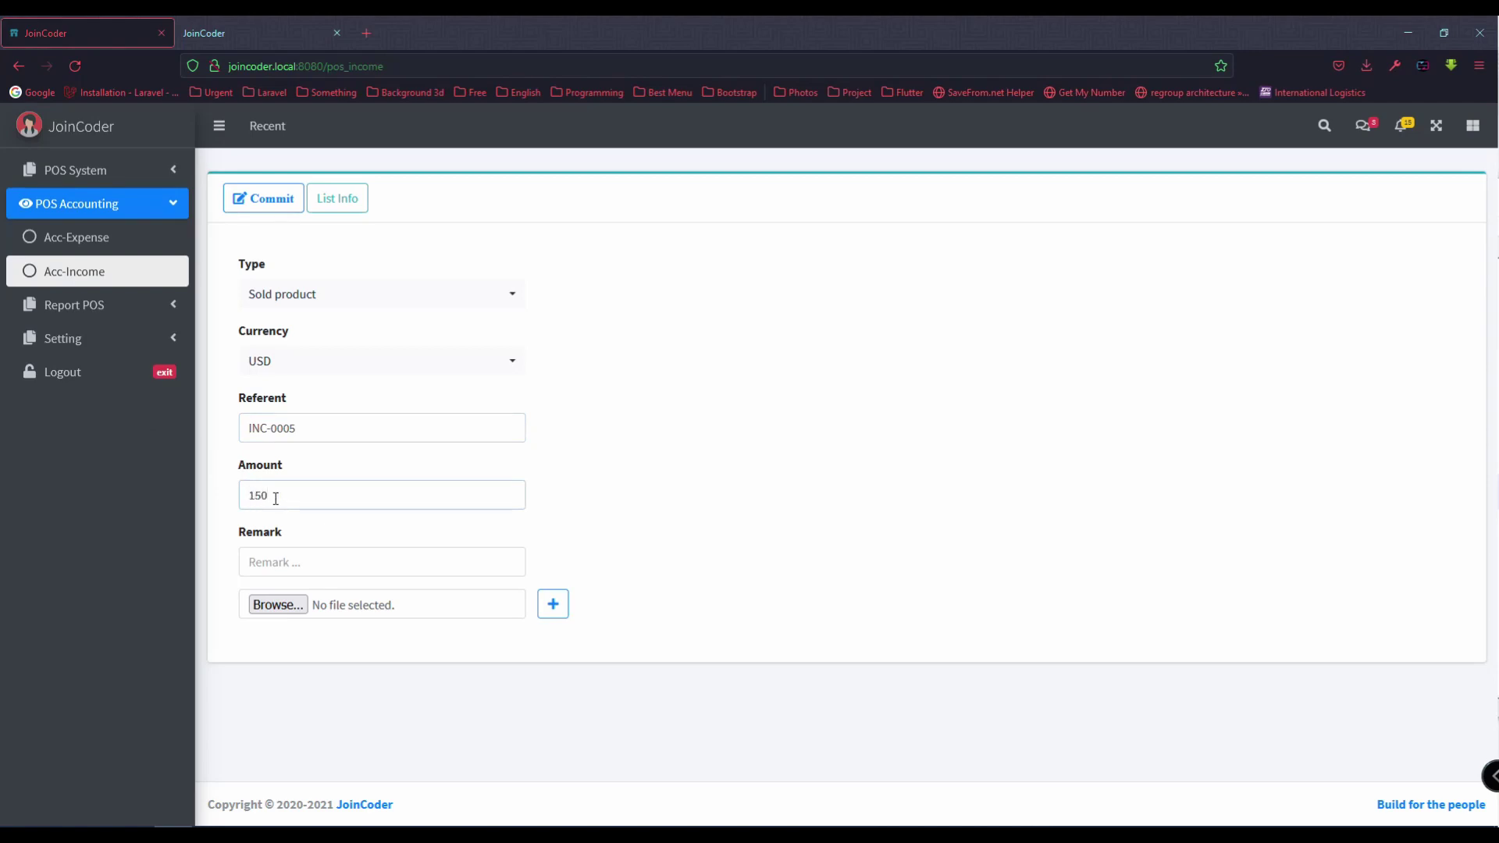
Step: Attach slide_zoho_invoice_image_1-k.png and commit the income entry
click(265, 609)
click(176, 289)
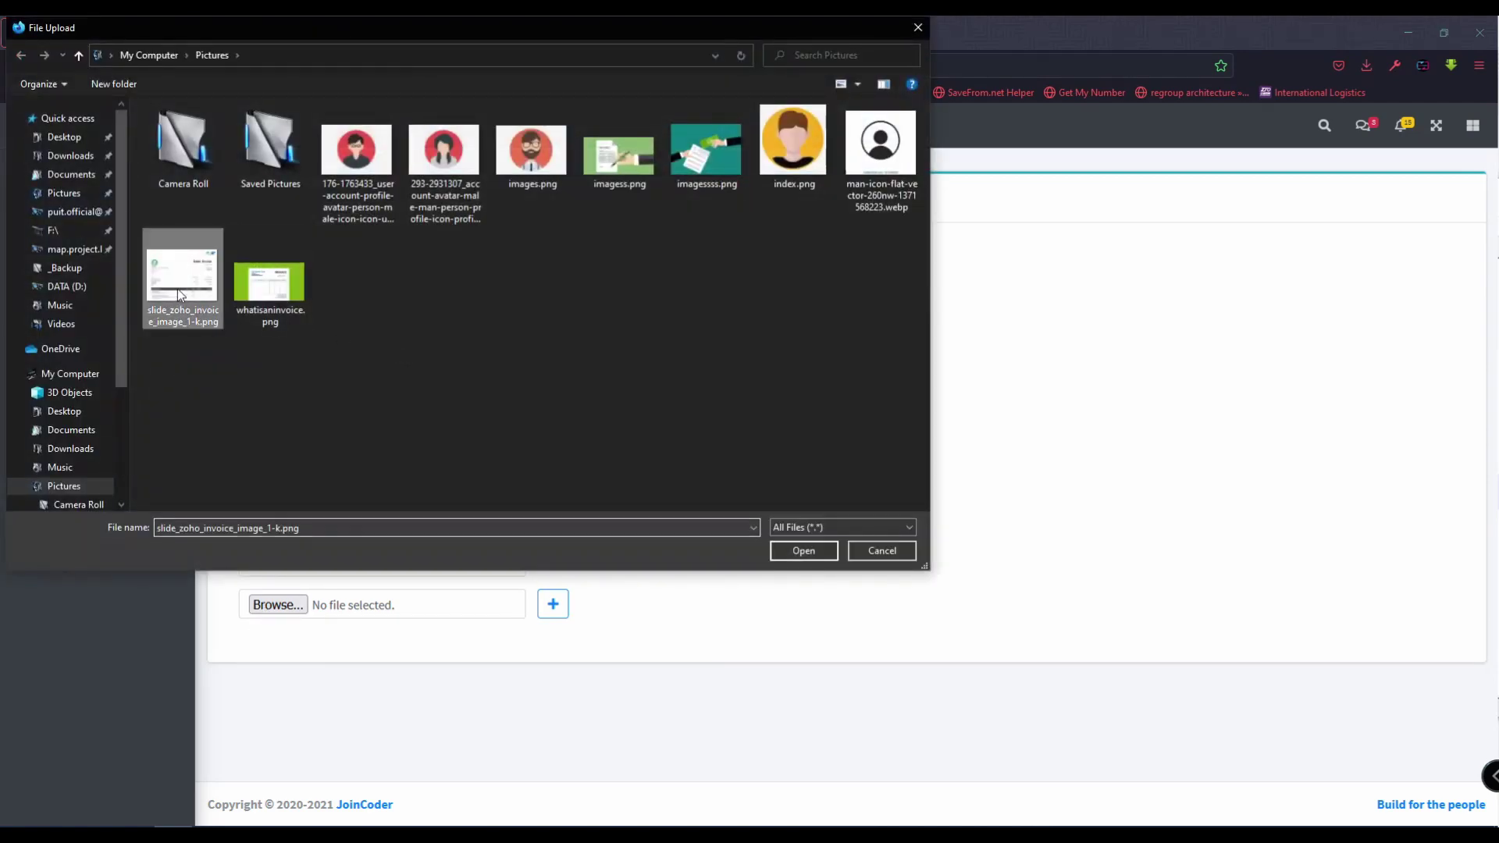
double_click(177, 288)
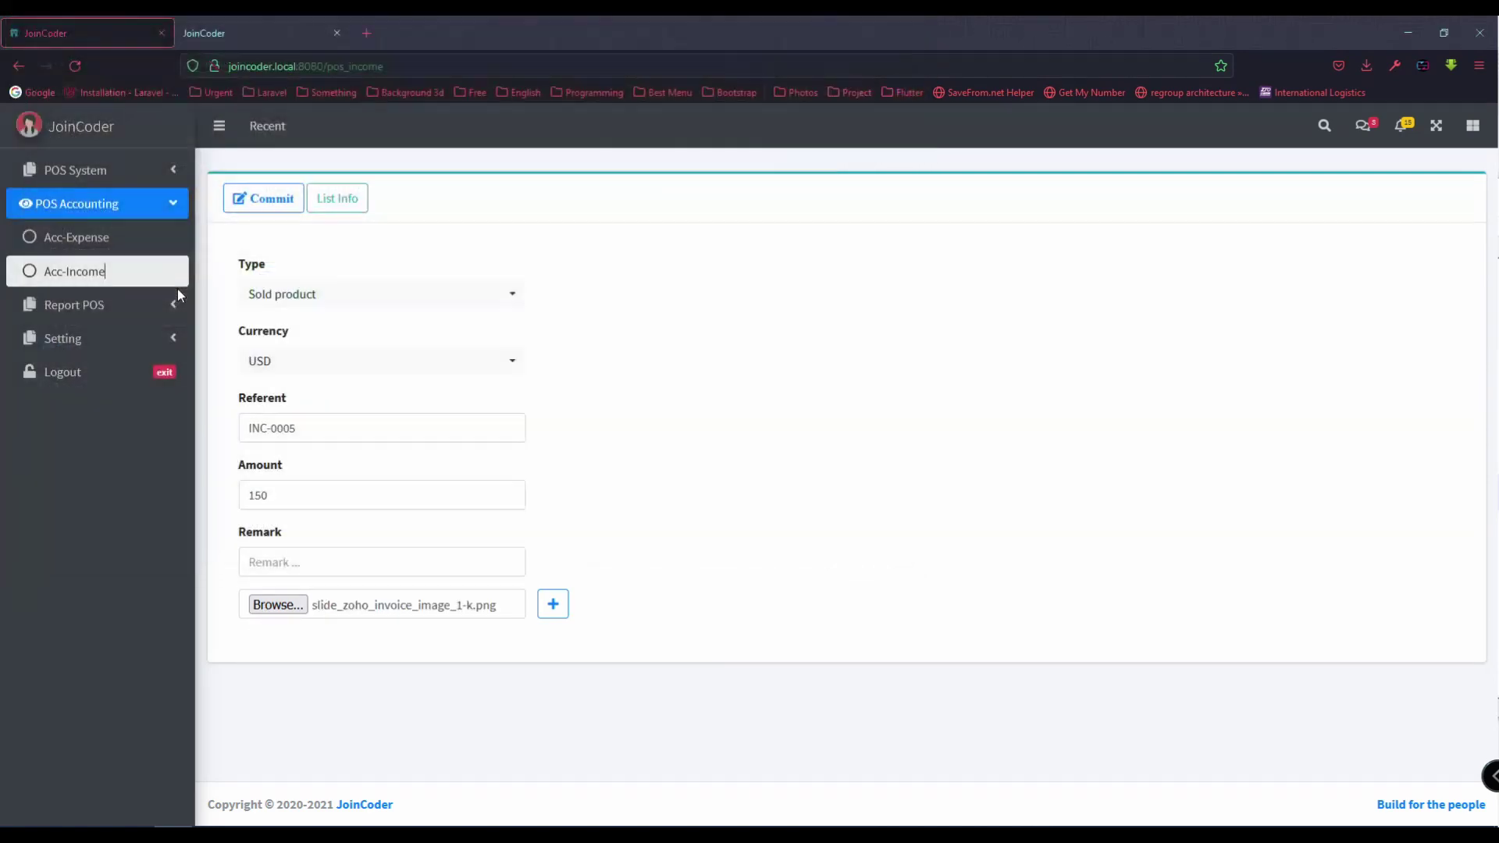
click(266, 200)
Step: Open income record 0174-0002 and authorize it
click(1440, 298)
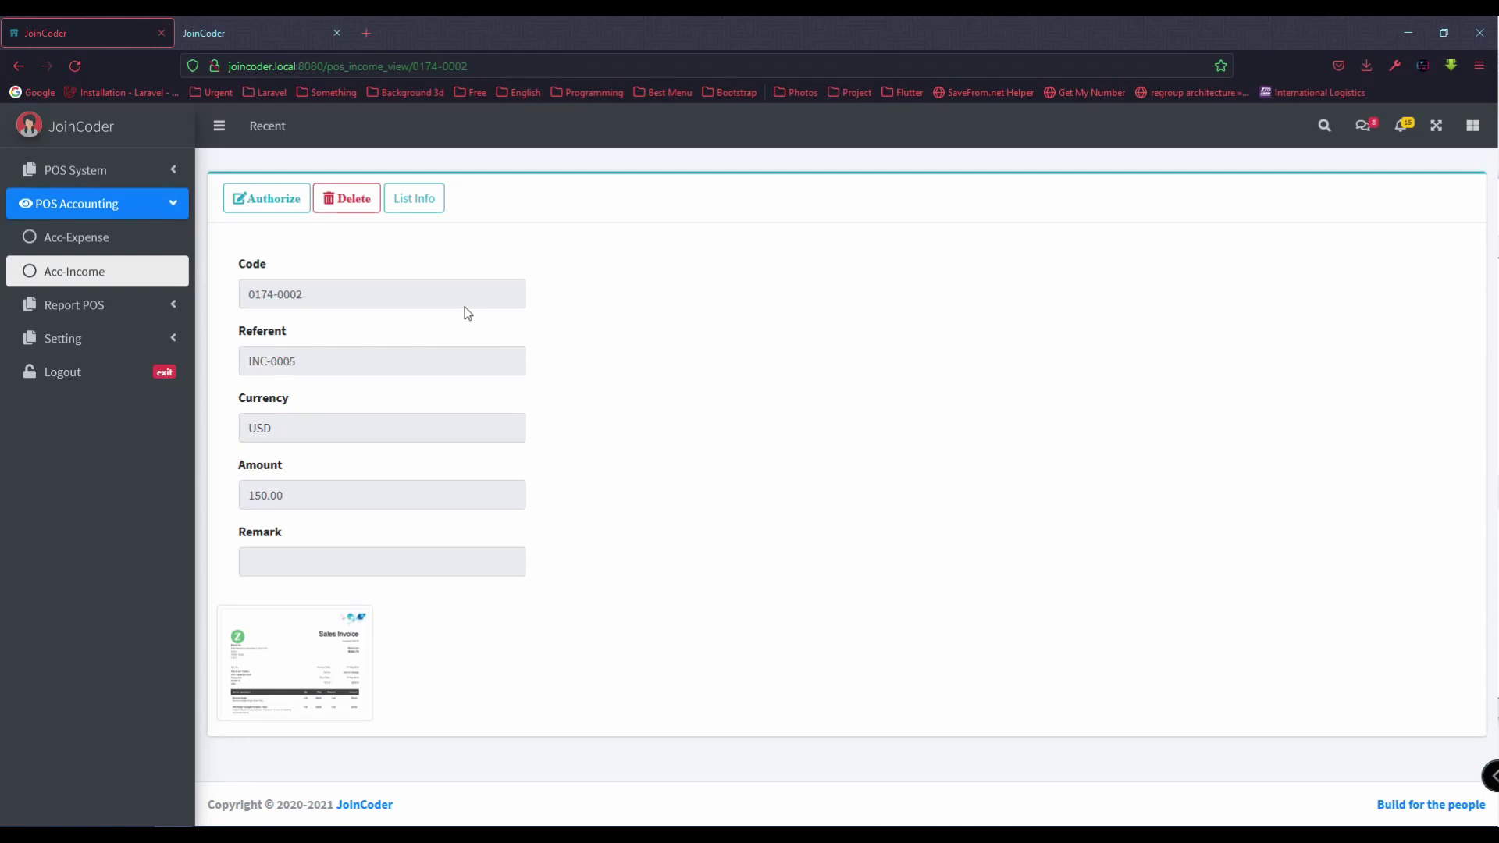
click(258, 195)
click(704, 508)
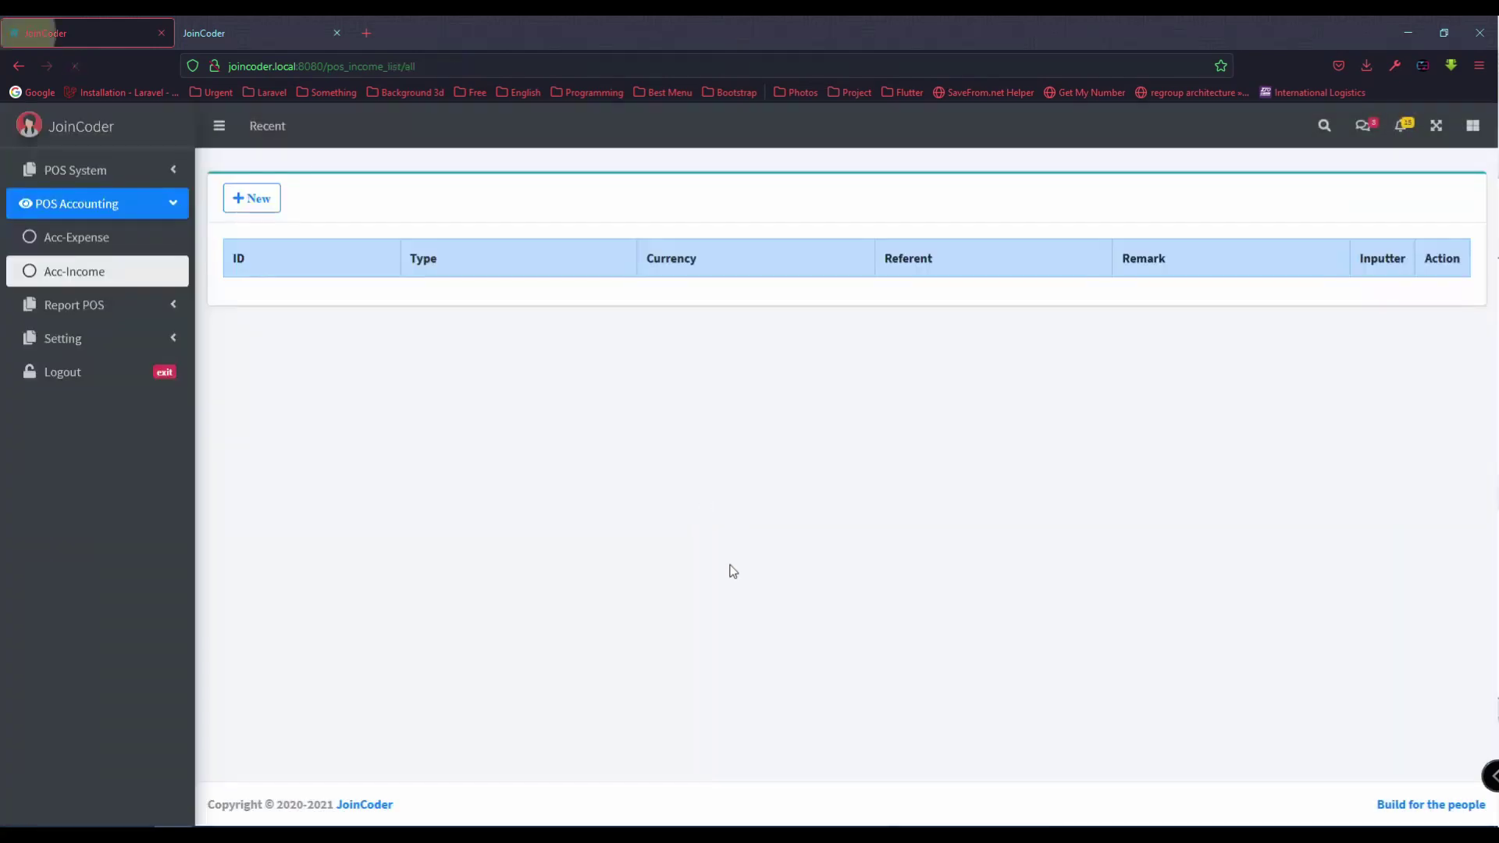
Step: Review the Income, Expense and Report list lines in the task checklist
key(alt+Tab)
click(1001, 491)
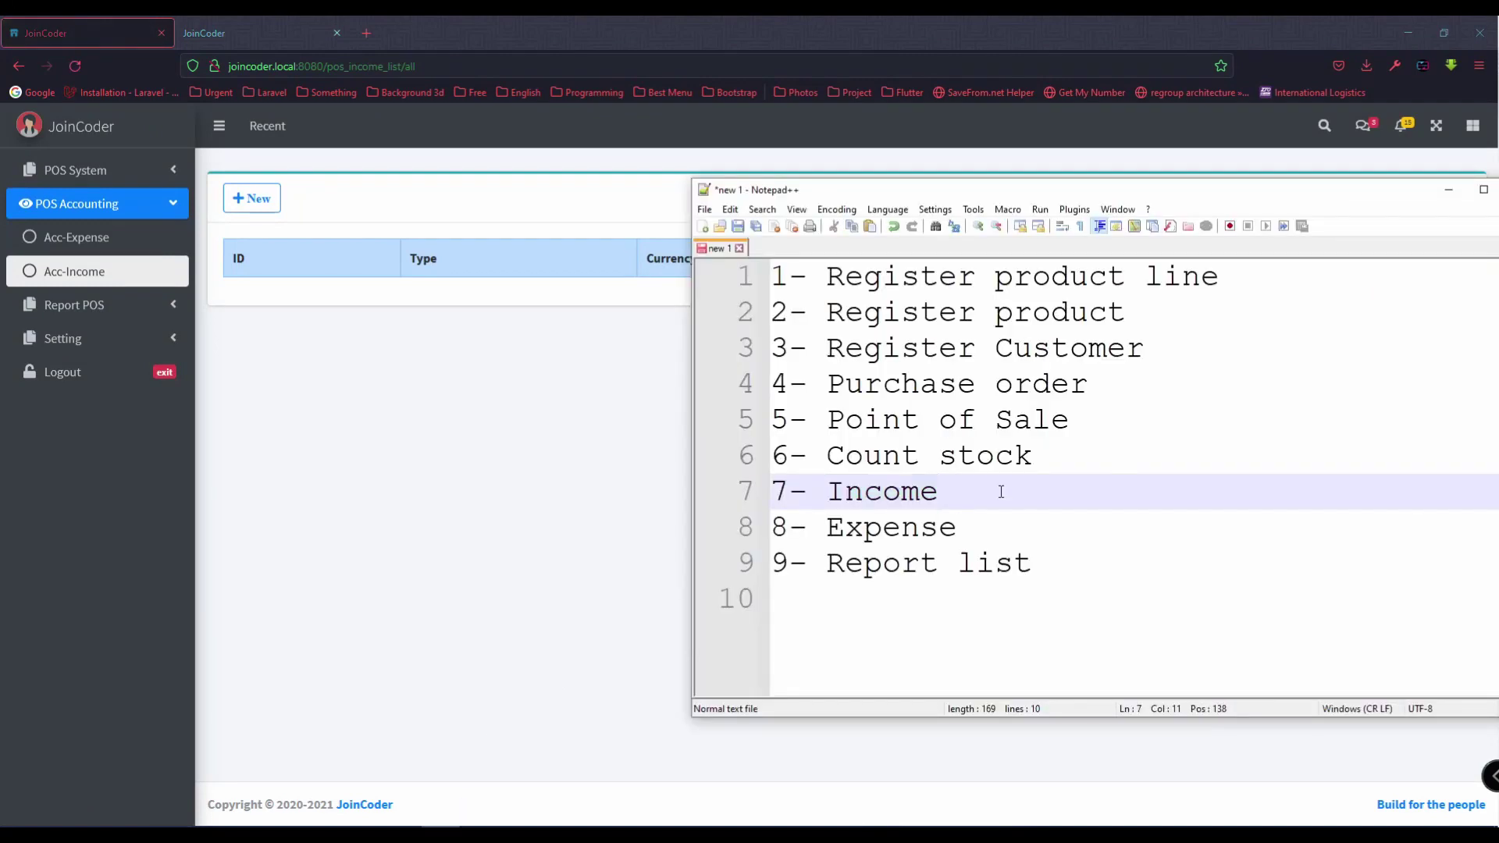
drag(991, 530, 712, 494)
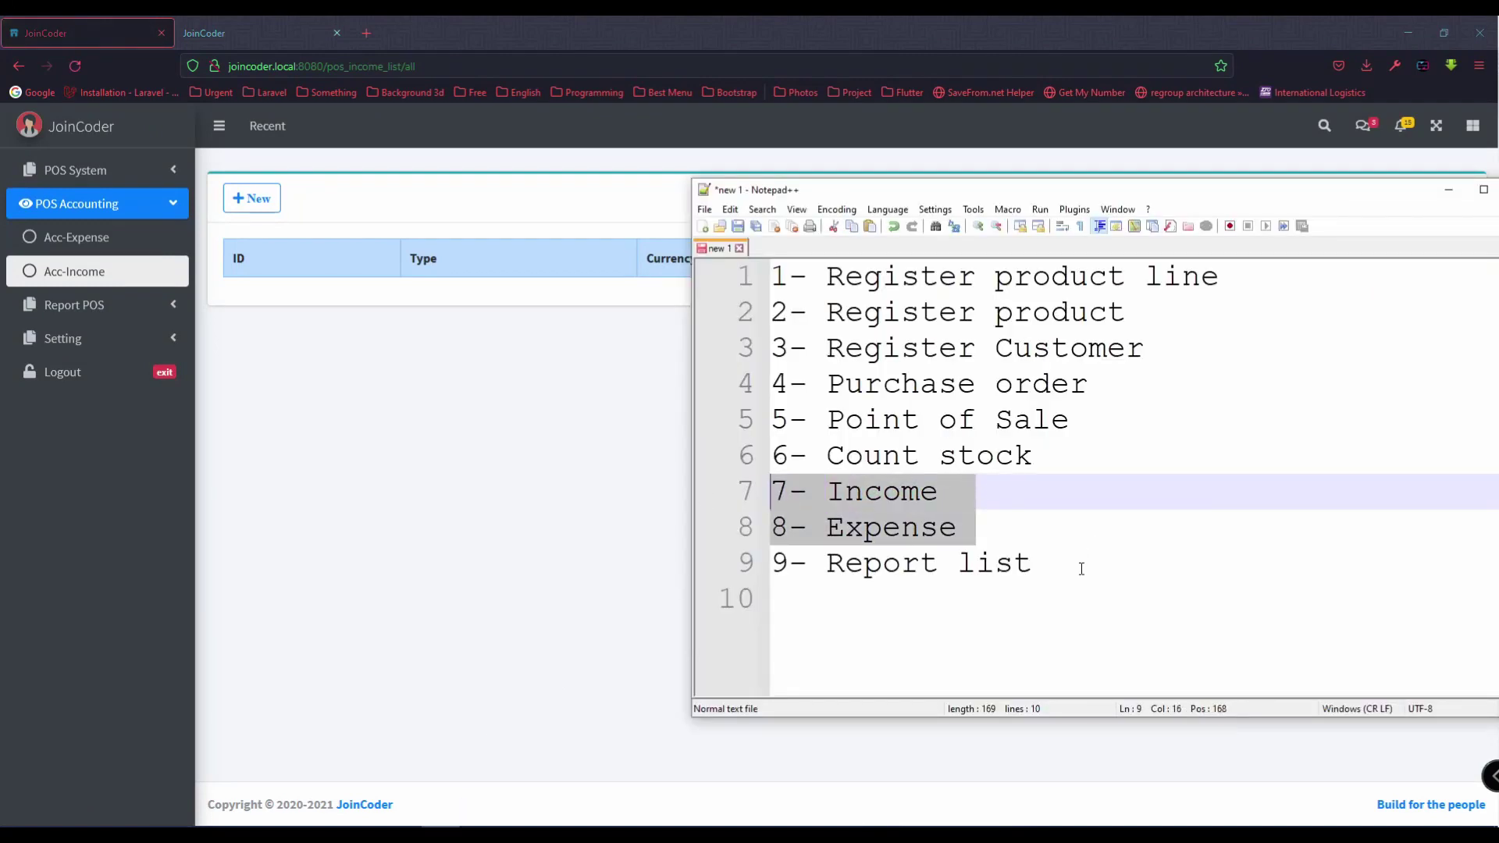
drag(1081, 566, 733, 573)
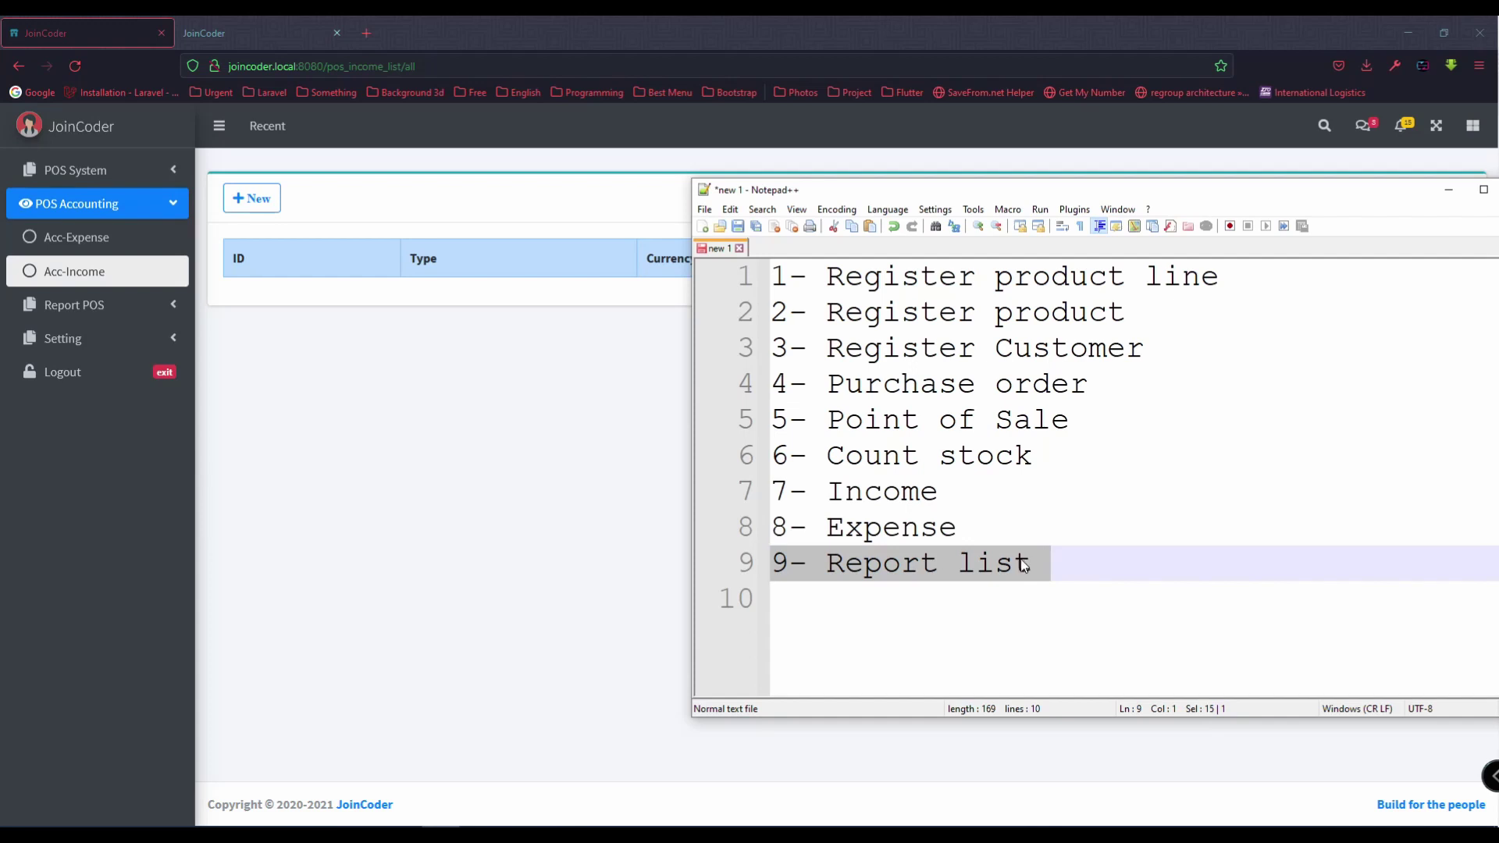
Step: Run the Count Stock report for 01/08/2021 to 24/08/2021
click(521, 410)
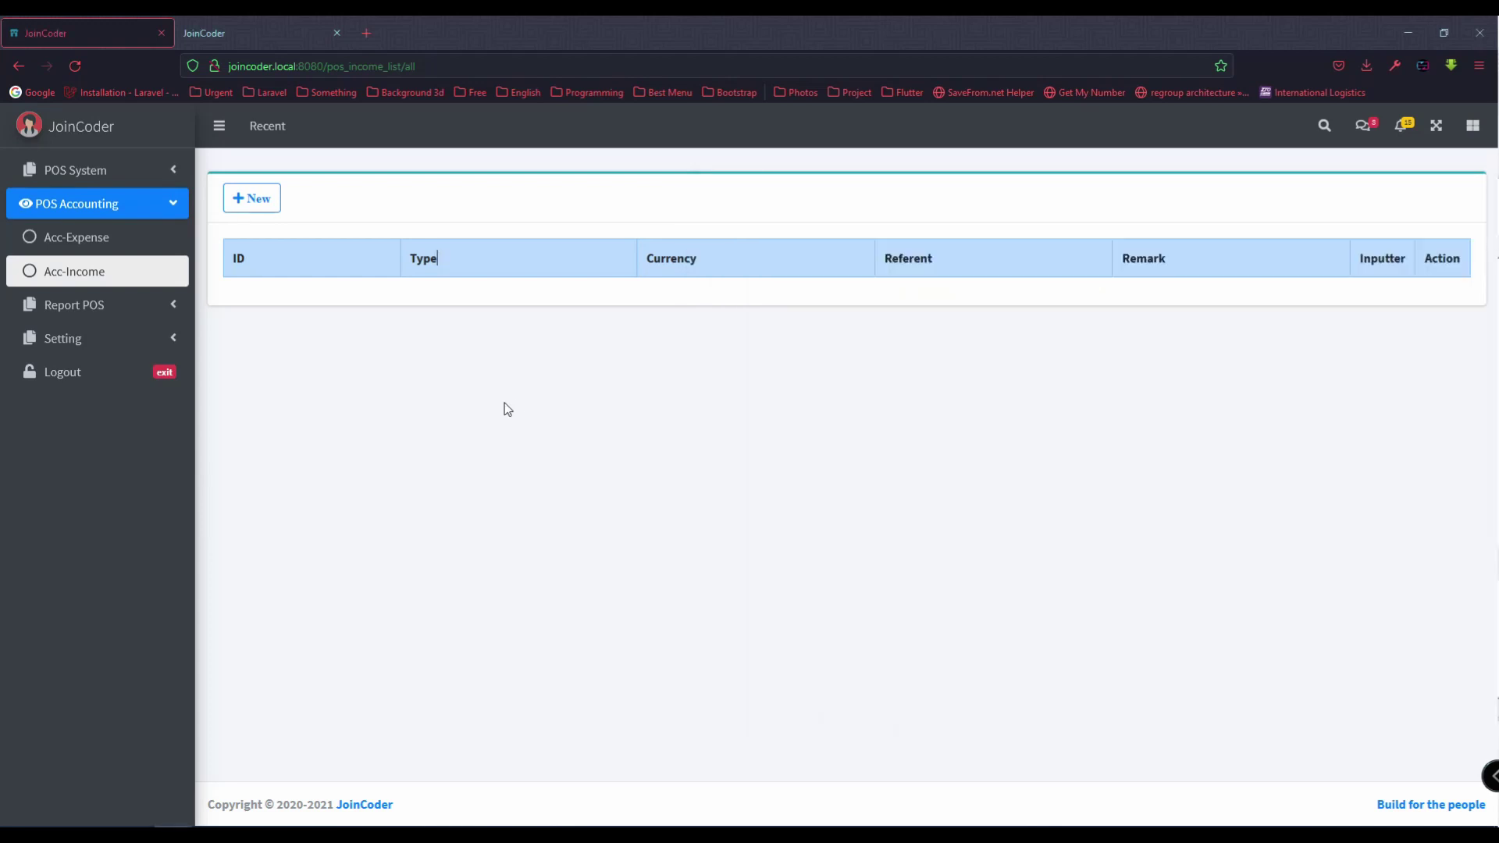
click(104, 305)
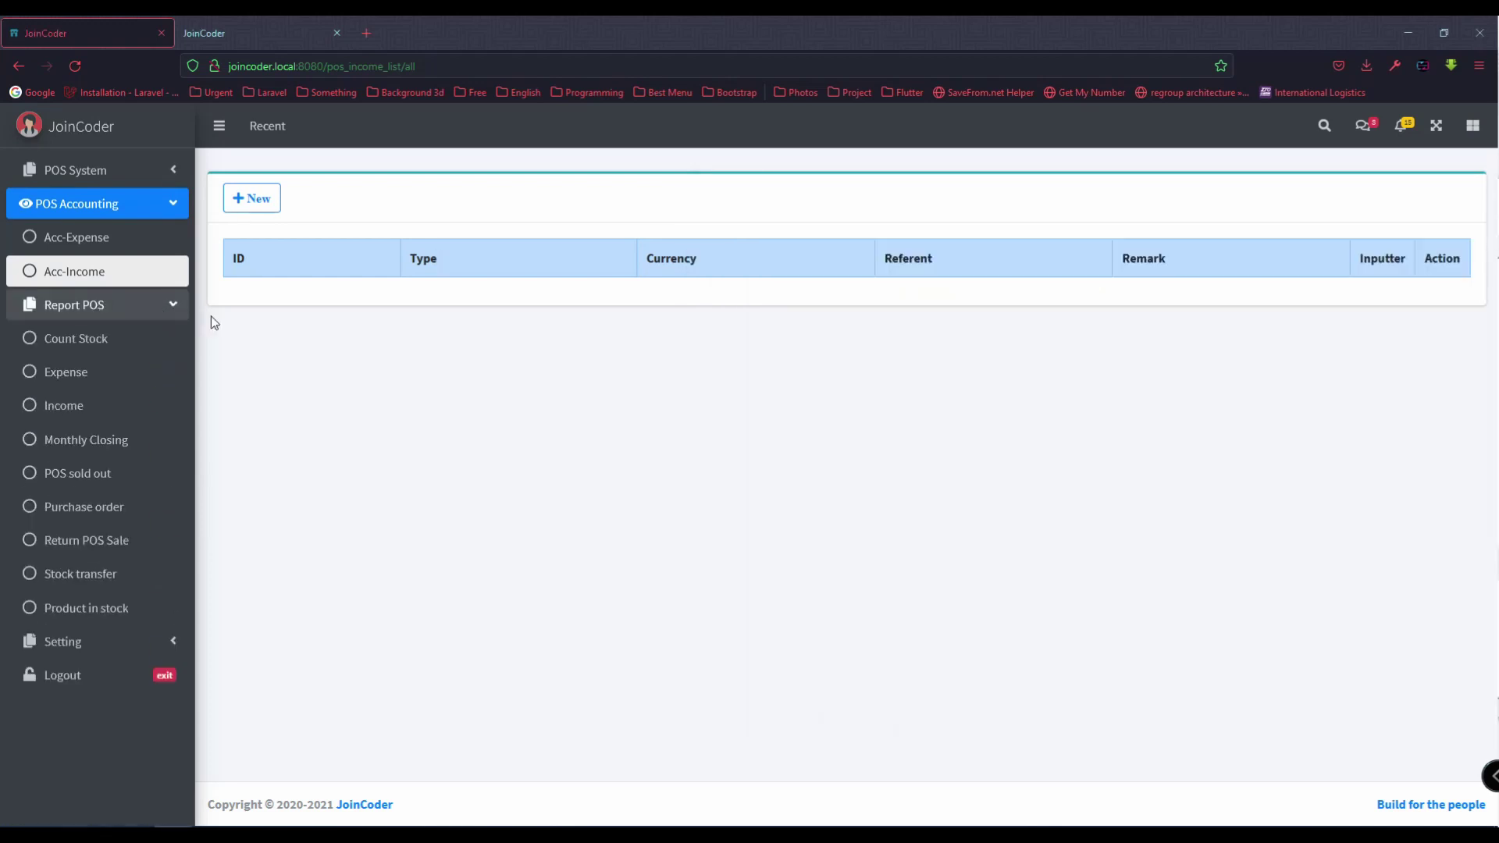
click(113, 208)
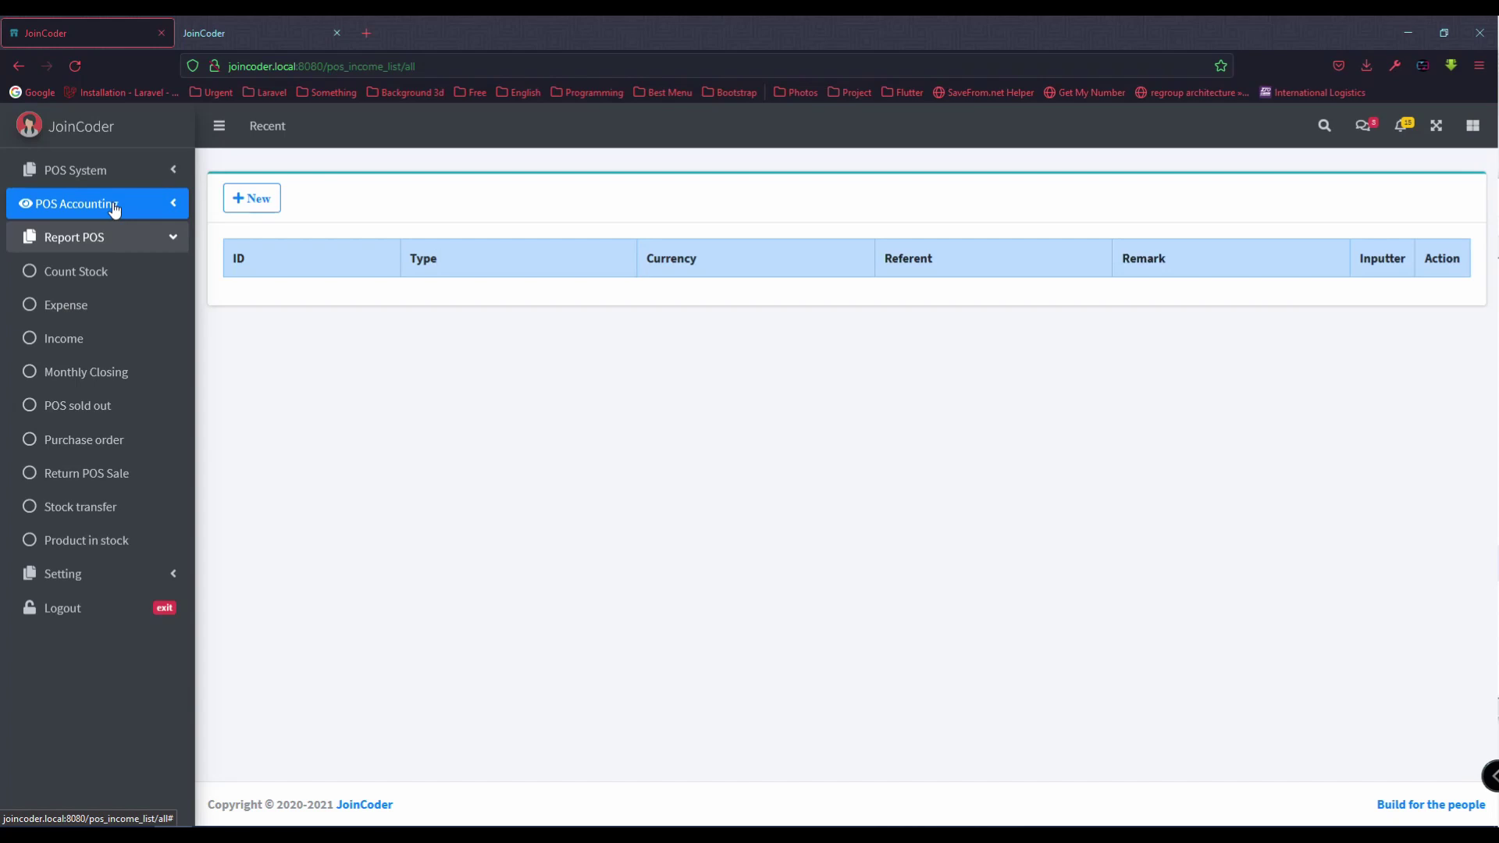
click(120, 273)
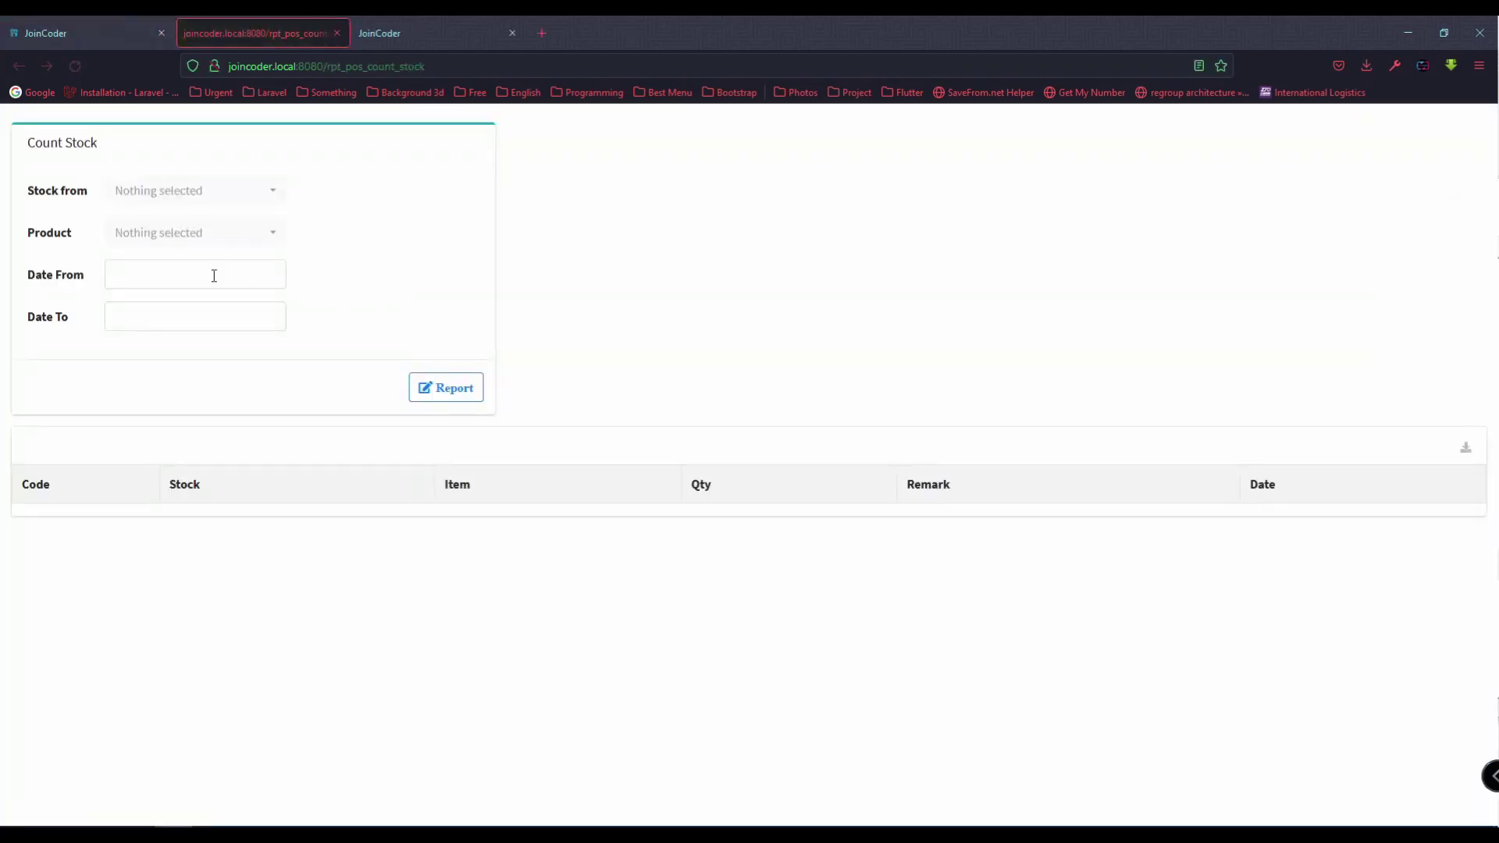
click(214, 276)
click(126, 367)
click(206, 317)
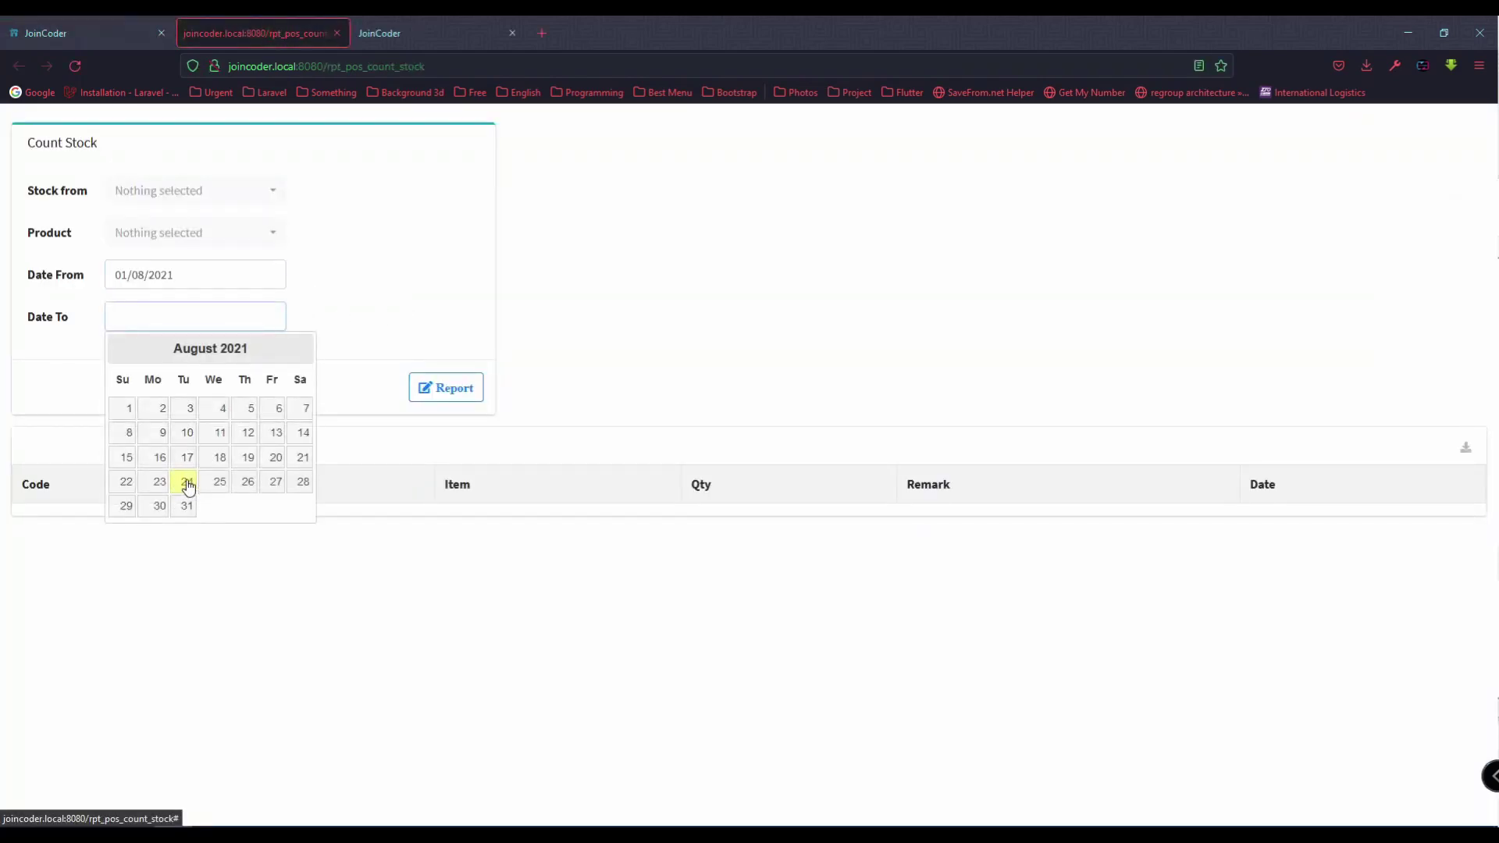
click(188, 484)
click(462, 390)
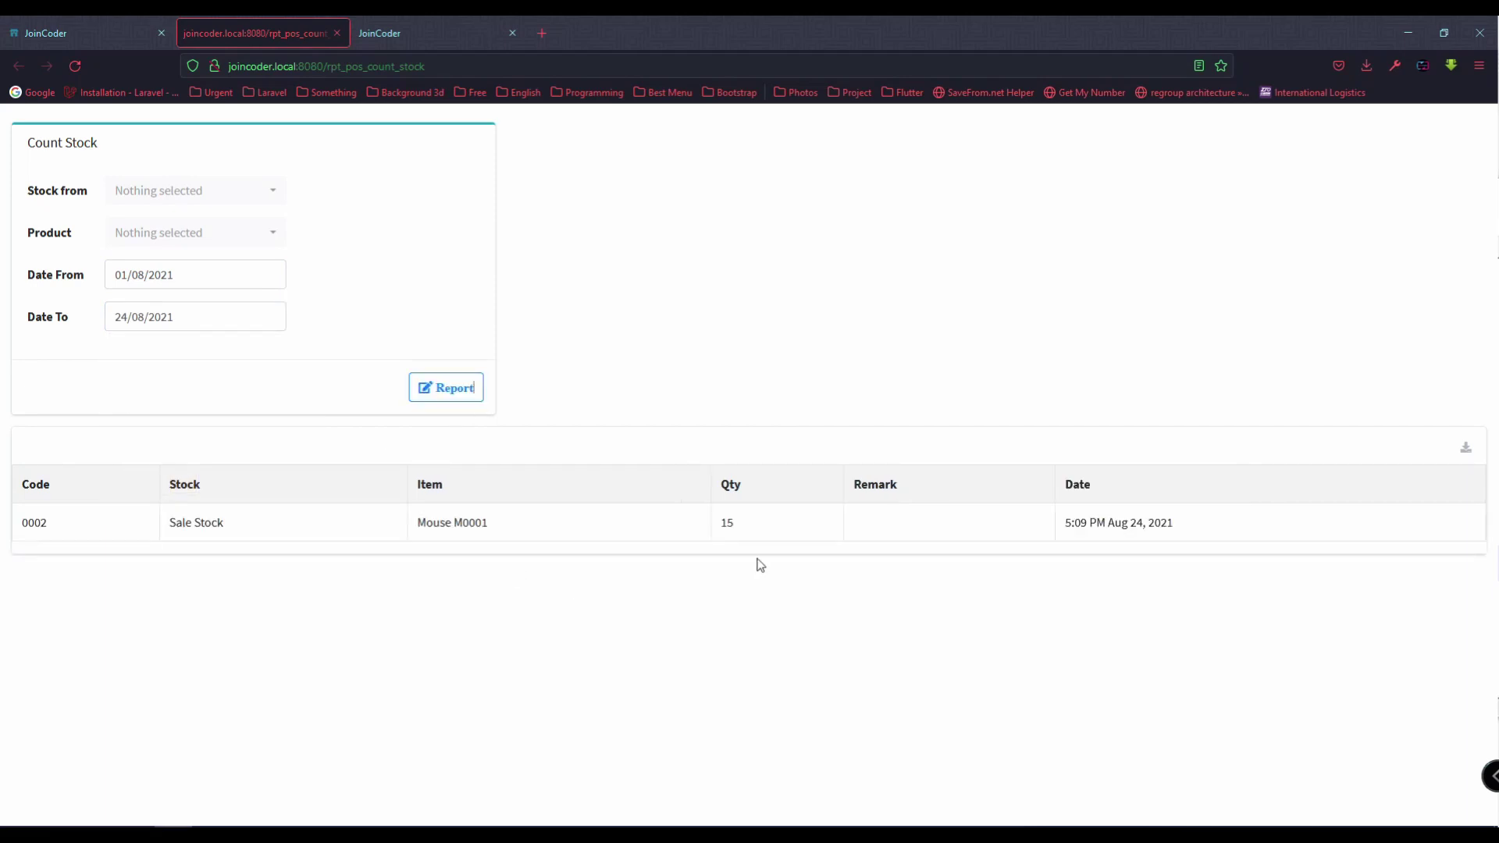
Step: Check the result row showing M0001 with quantity 15
double_click(727, 525)
double_click(495, 525)
drag(494, 525, 178, 521)
Step: Run the Expense report for 1–24 August 2021
click(43, 34)
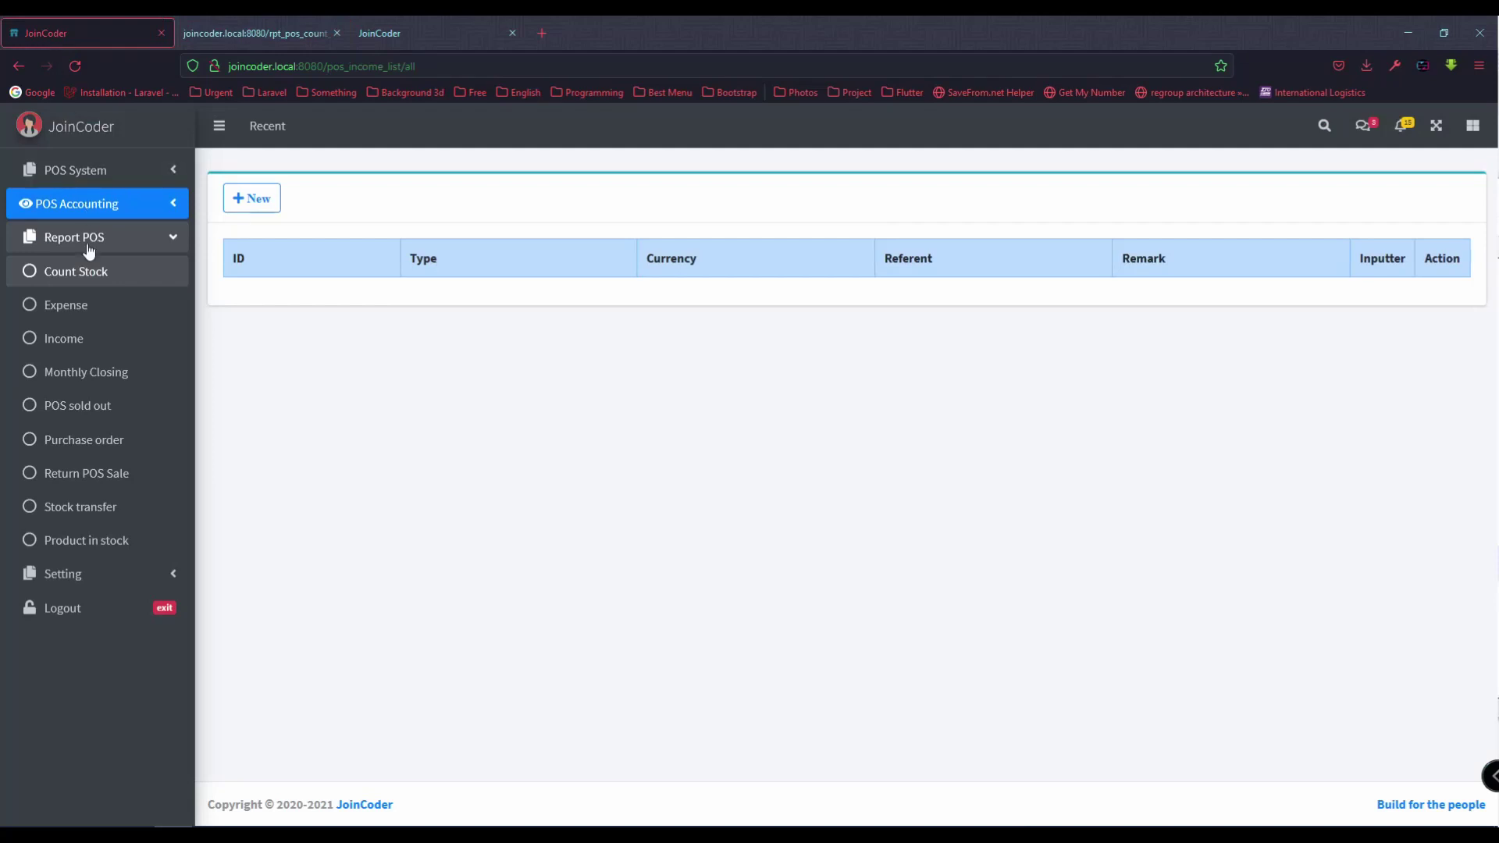
click(66, 305)
click(247, 279)
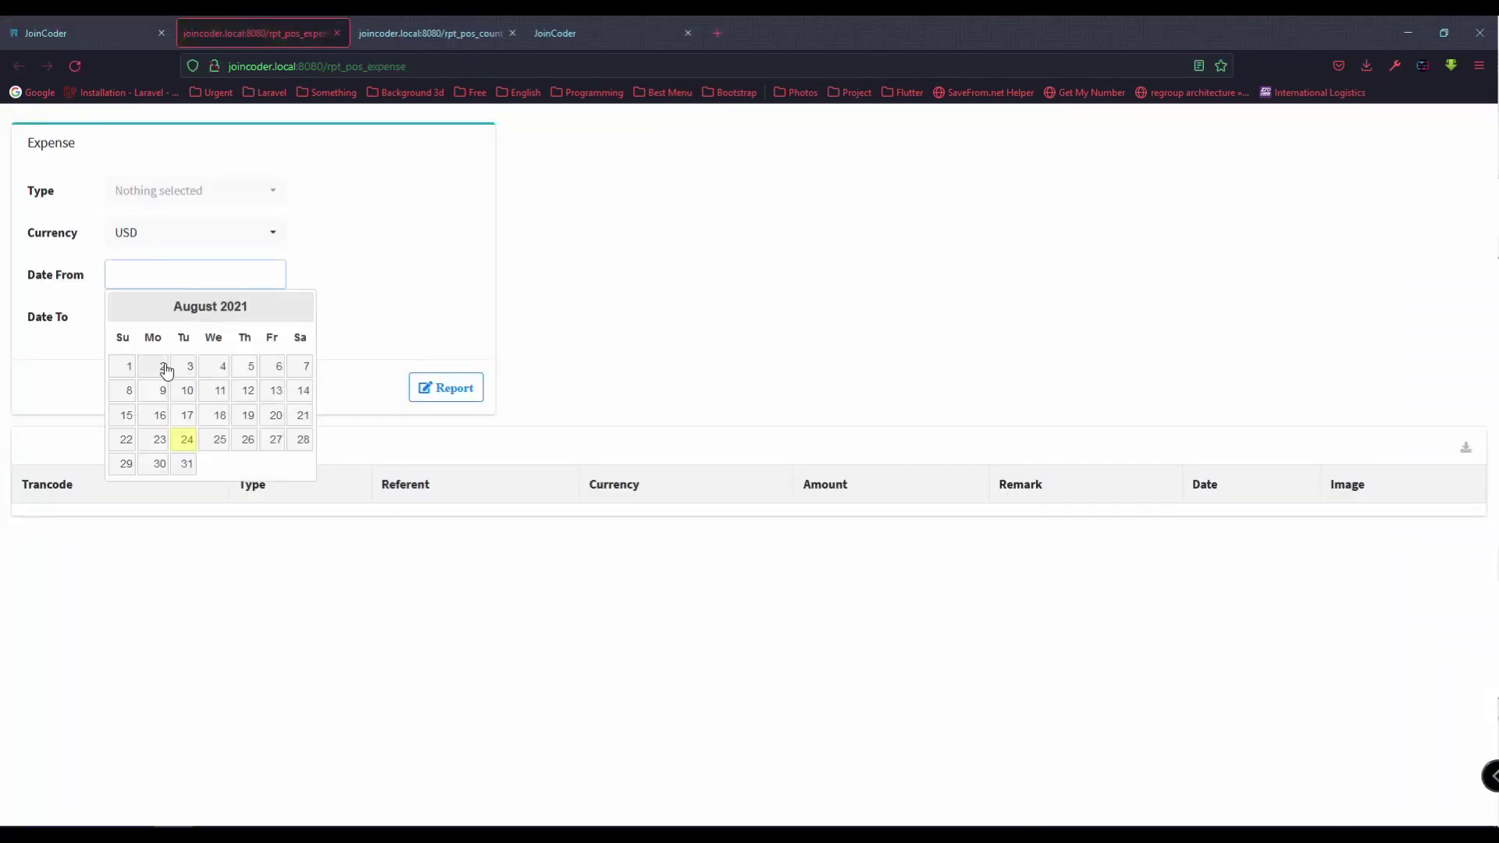
key(Tab)
click(187, 439)
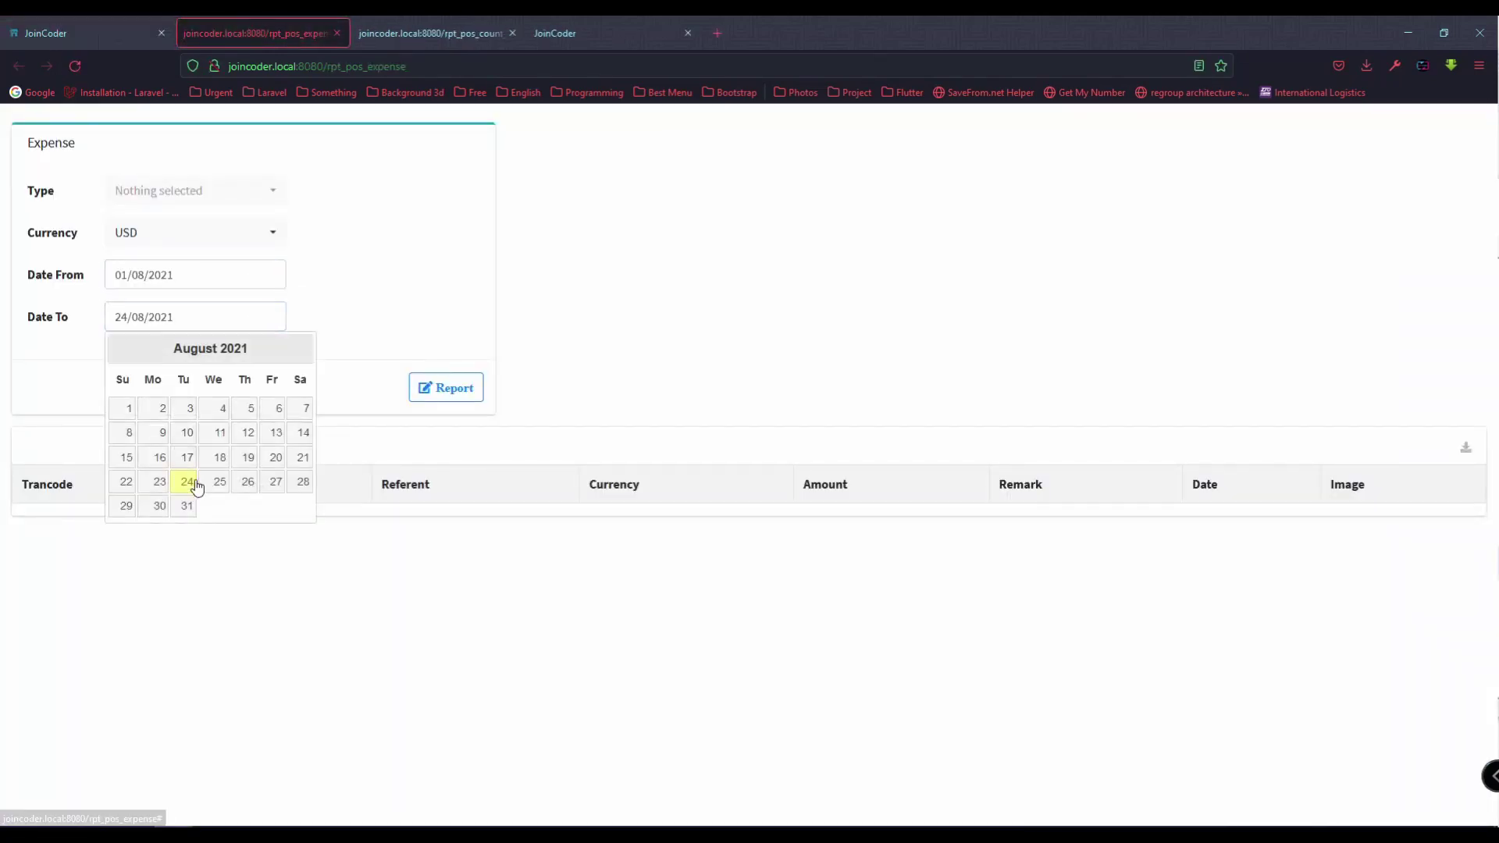
click(469, 390)
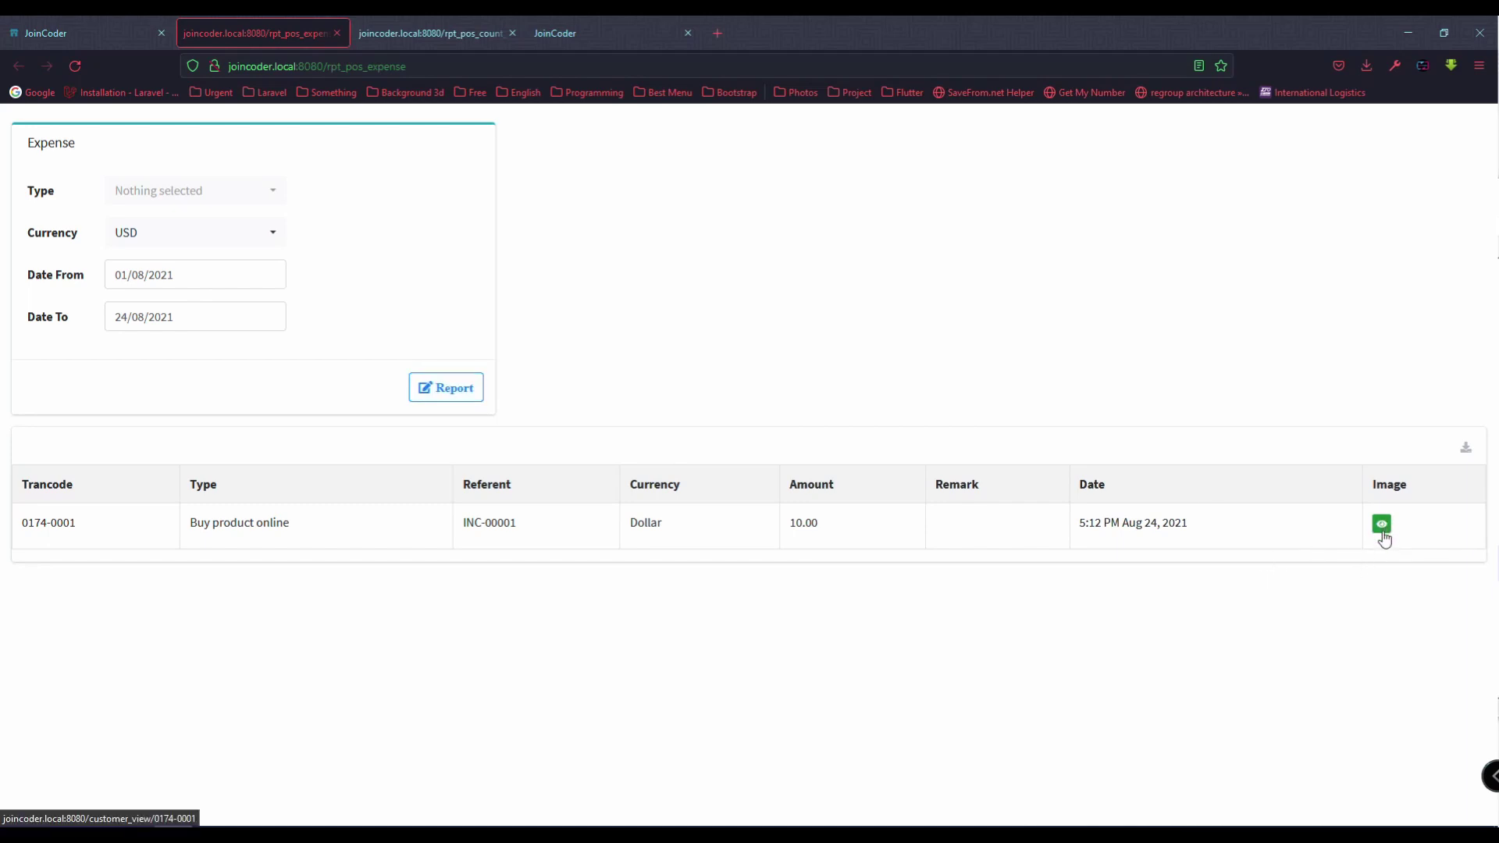
Step: View the invoice images attached to expense 0174-0001
click(1382, 524)
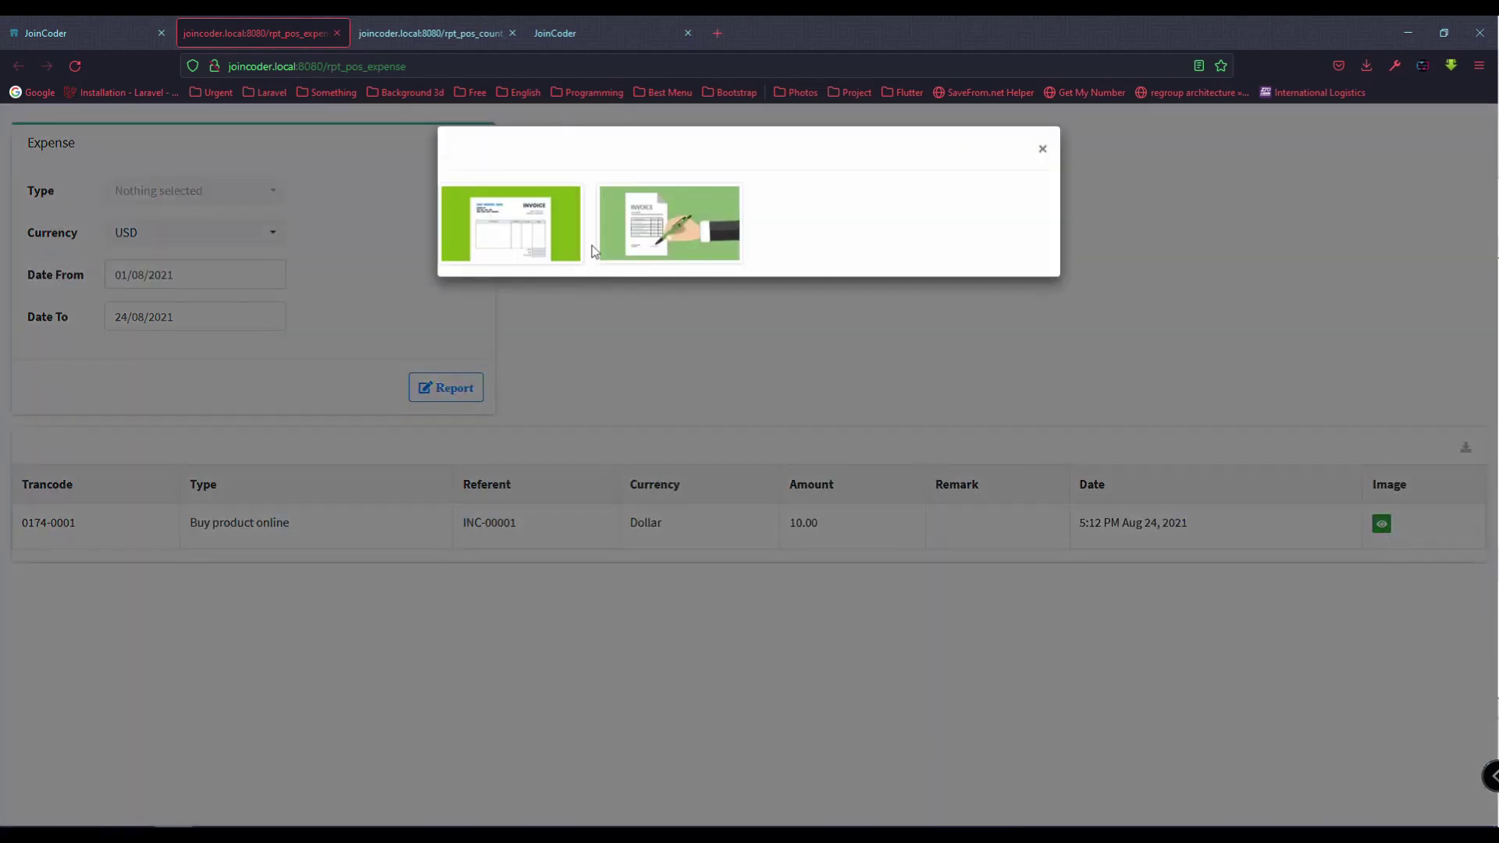
click(537, 234)
click(1045, 702)
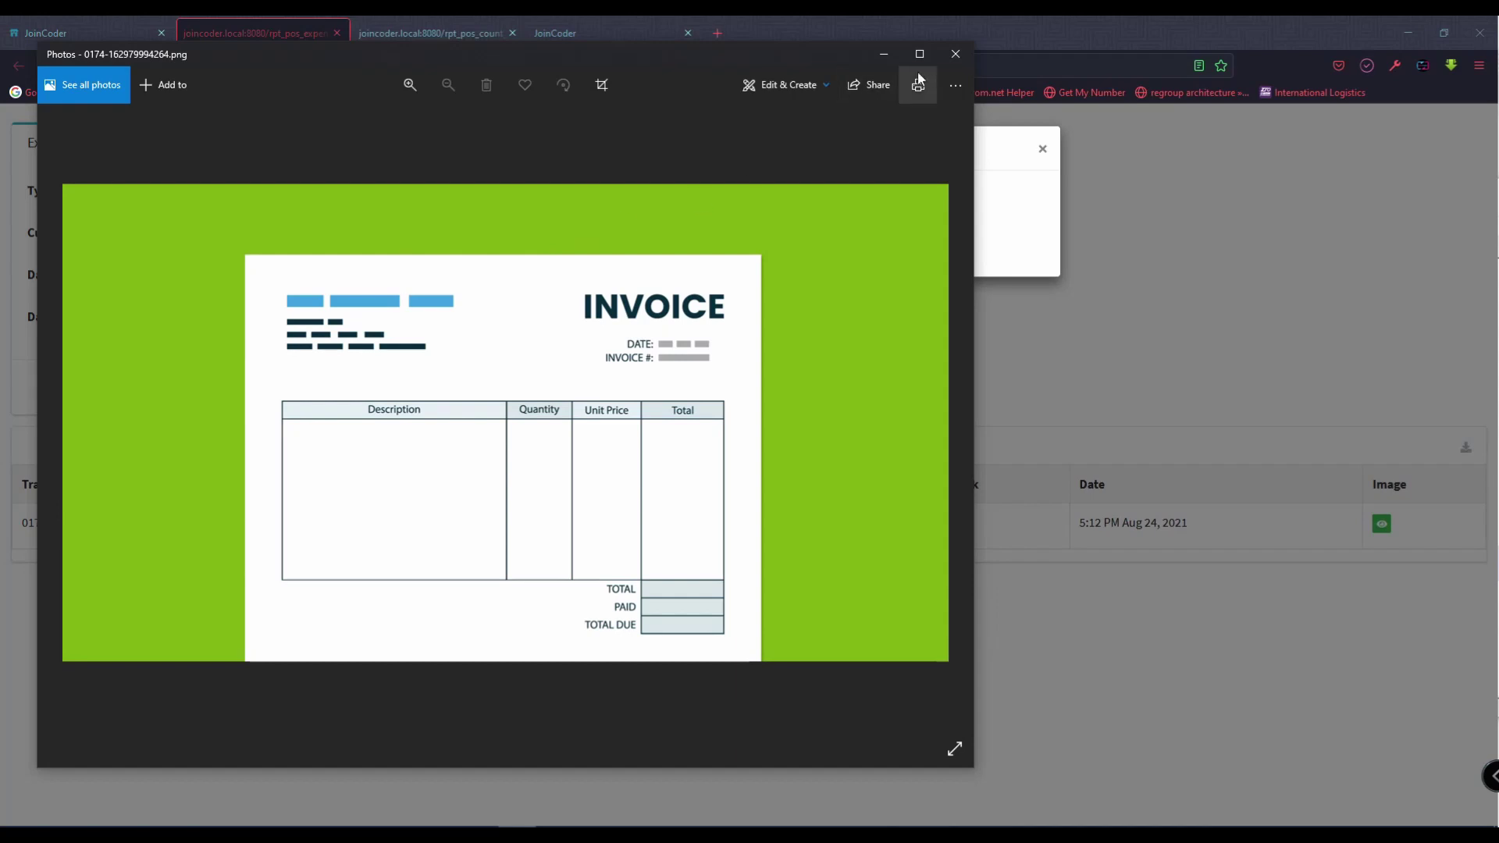
click(954, 54)
click(1044, 150)
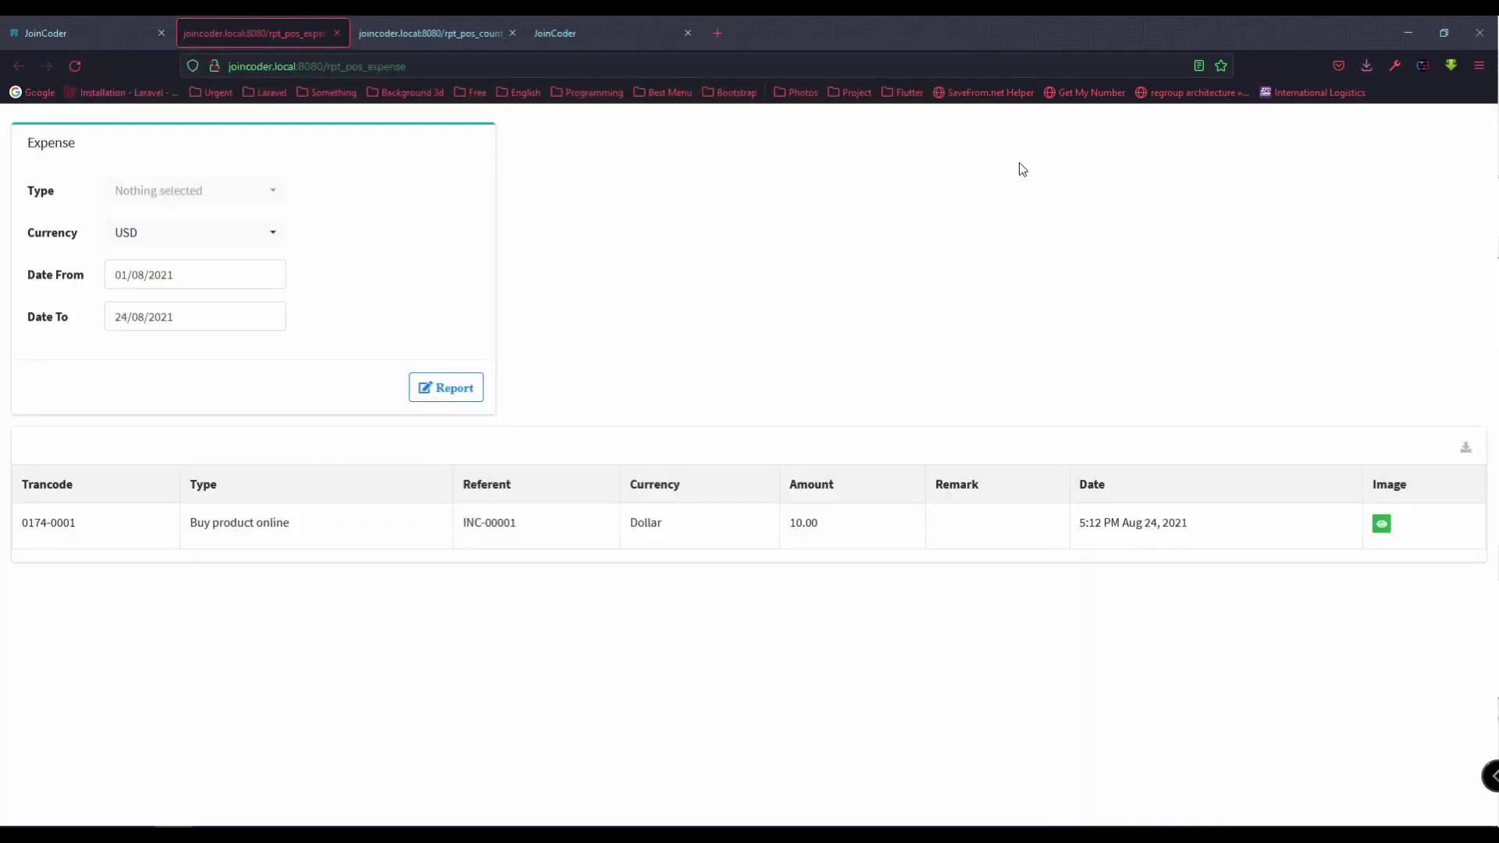
Step: Export the expense report to Excel as rpt_pos_.xls and open it
click(1464, 451)
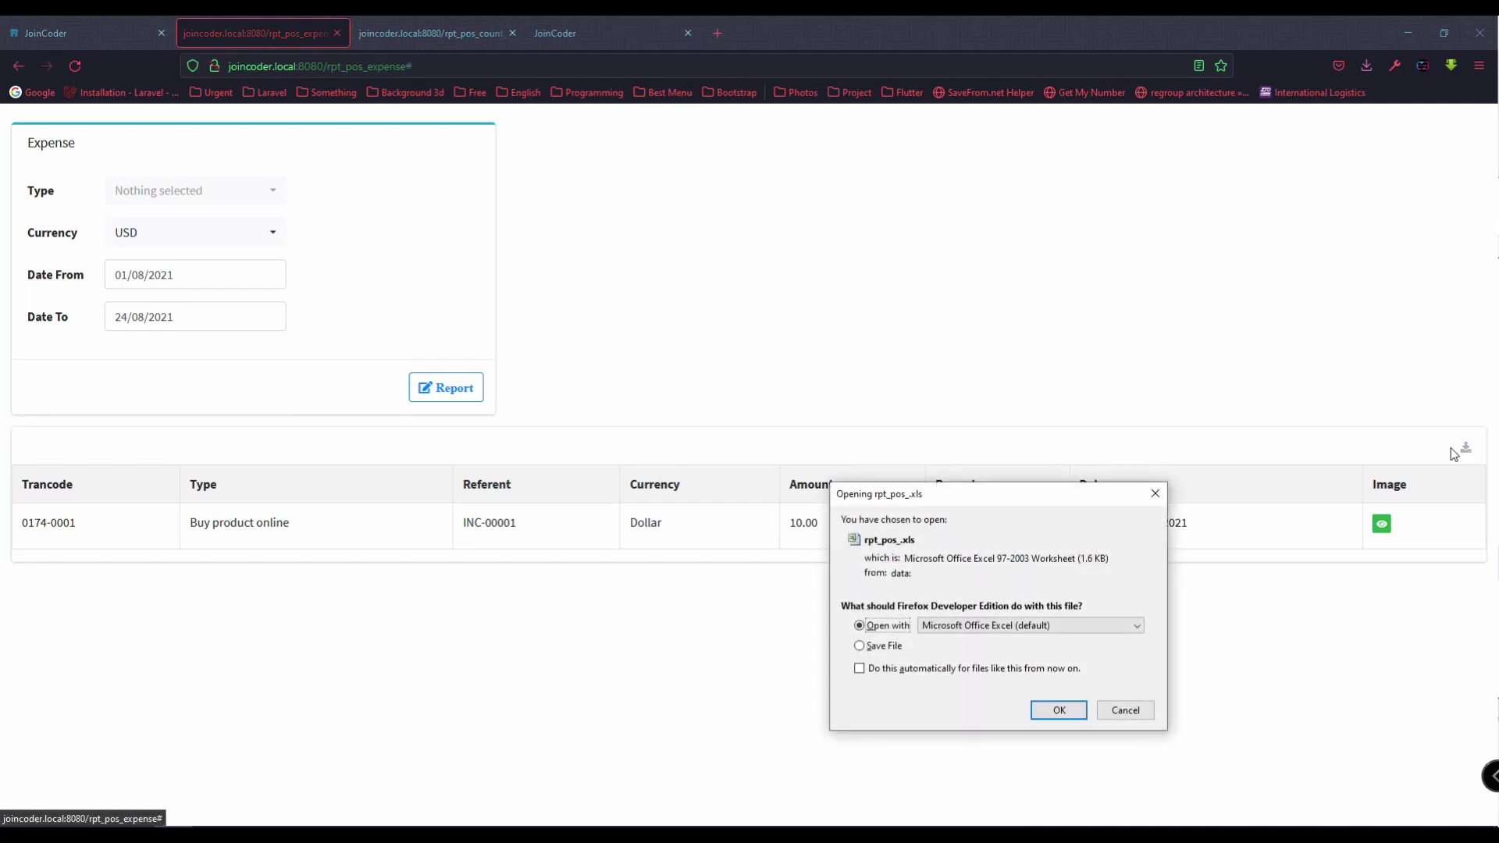
click(877, 653)
click(900, 629)
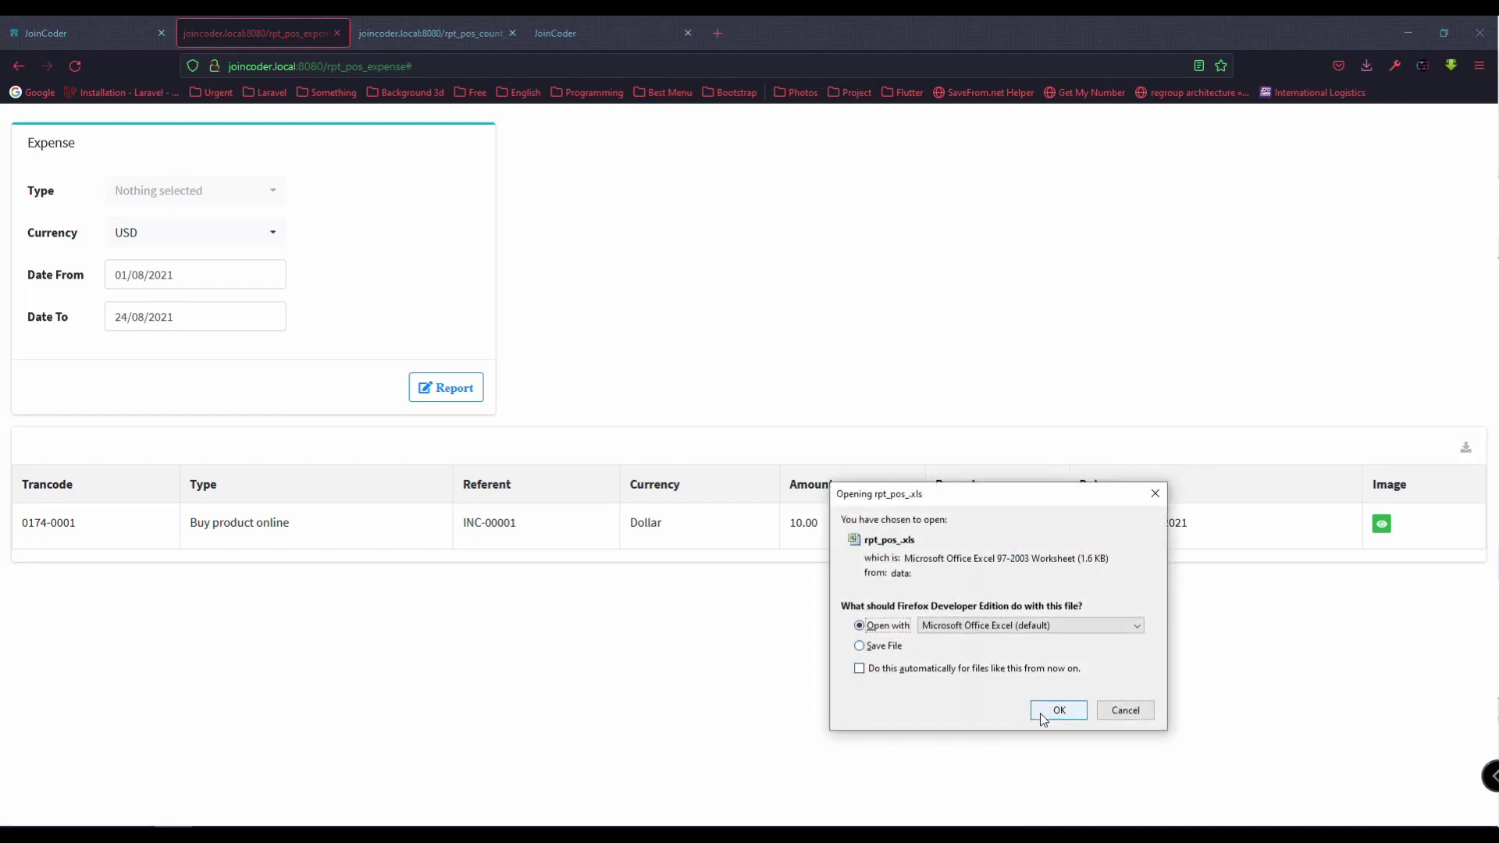
click(1050, 710)
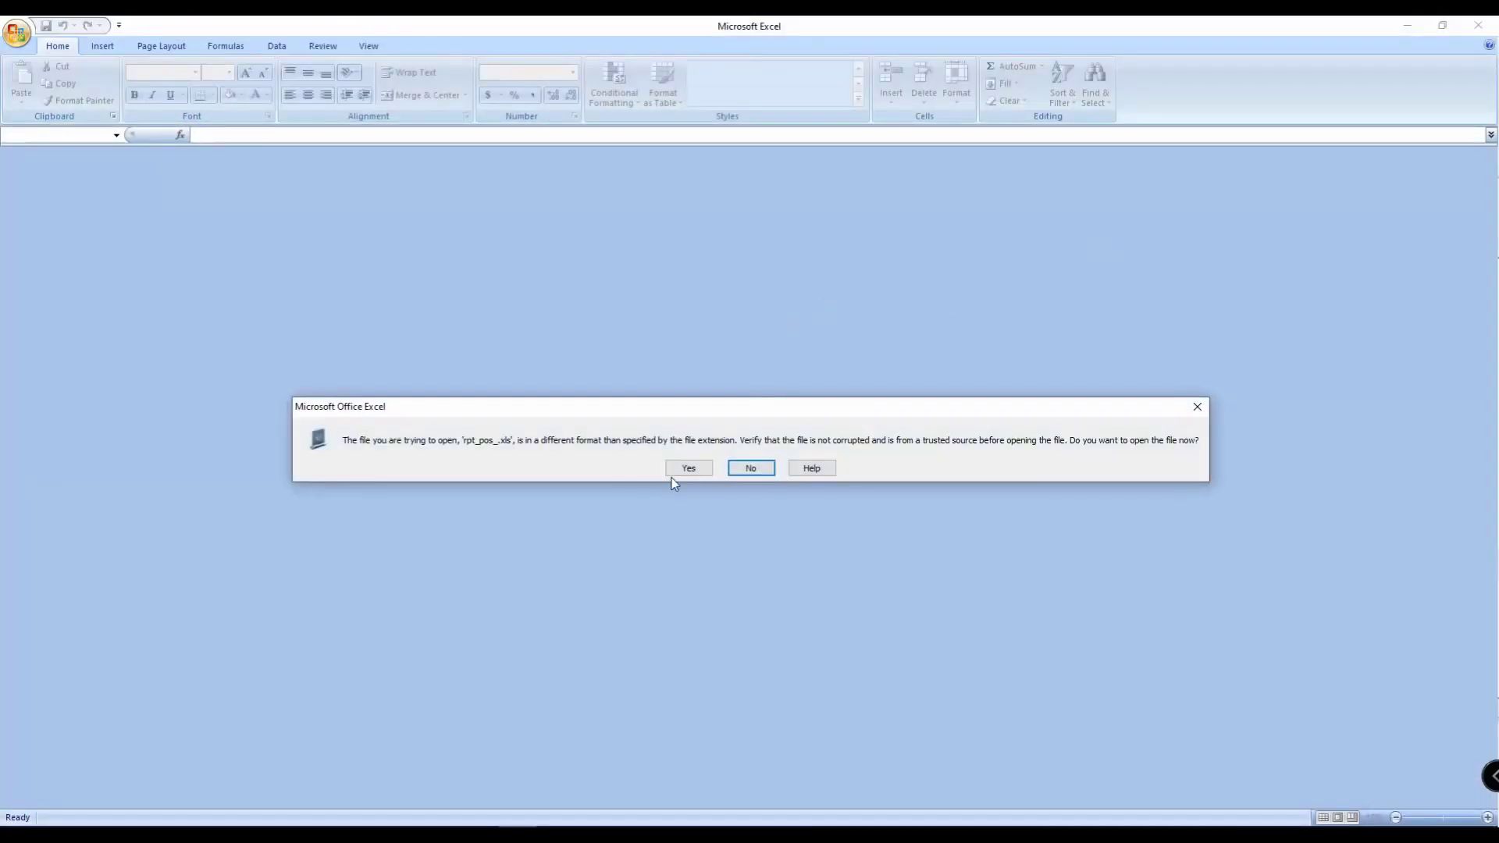
click(678, 464)
click(485, 309)
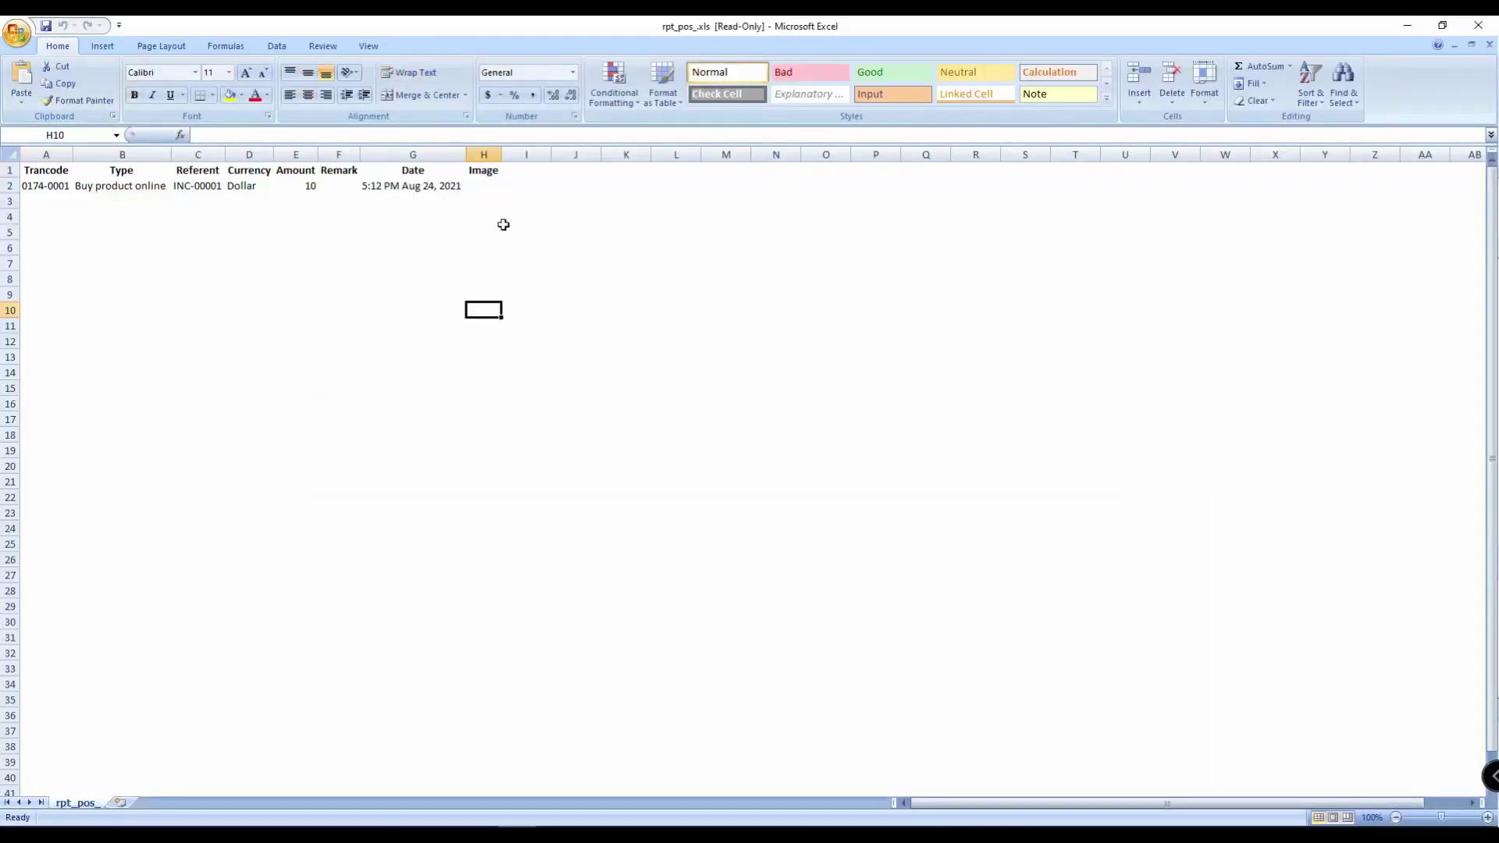
click(1478, 25)
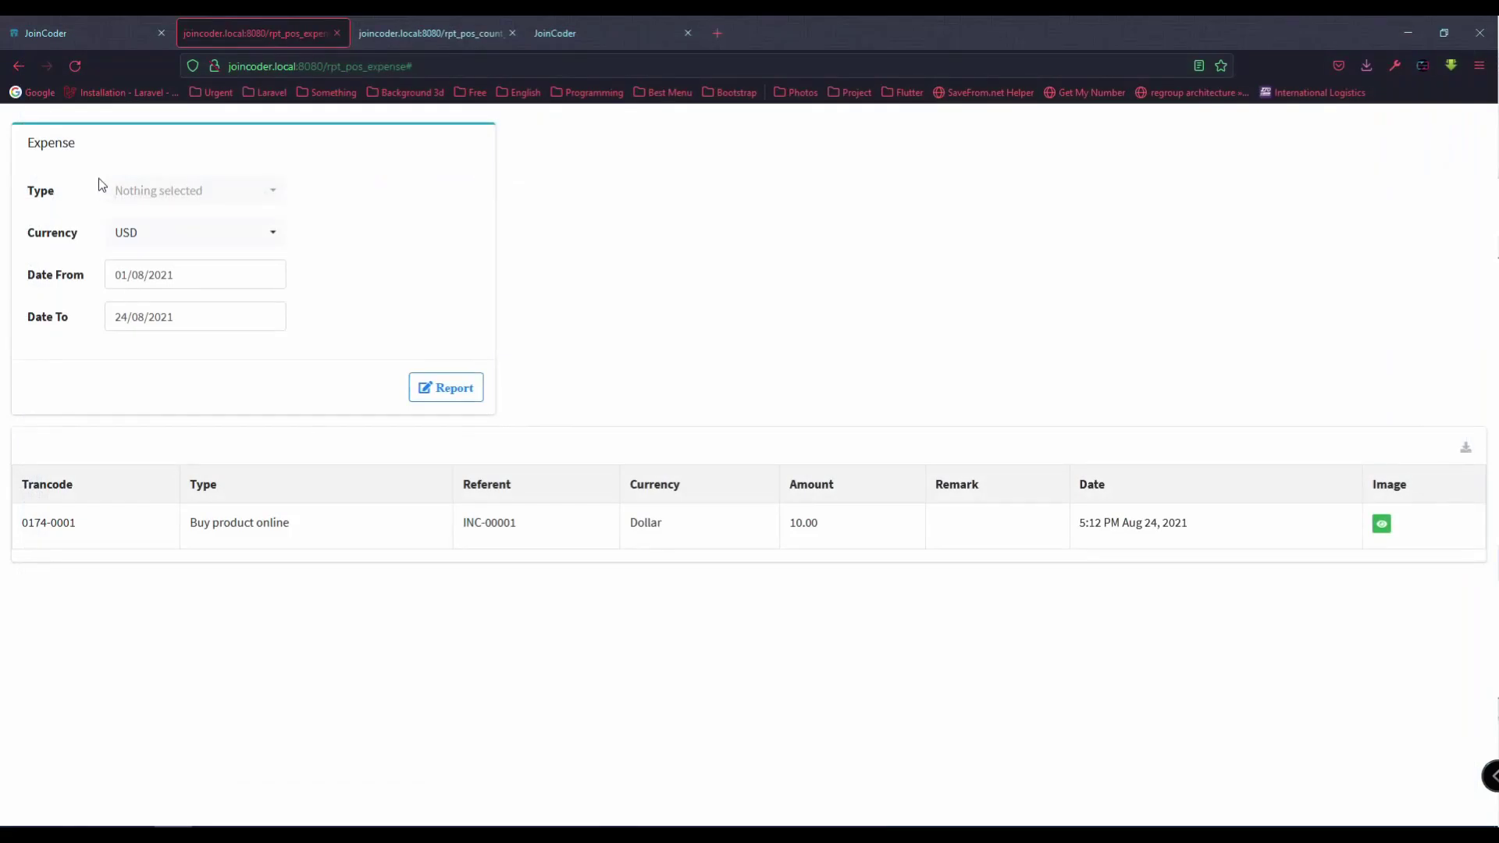
click(117, 33)
click(131, 338)
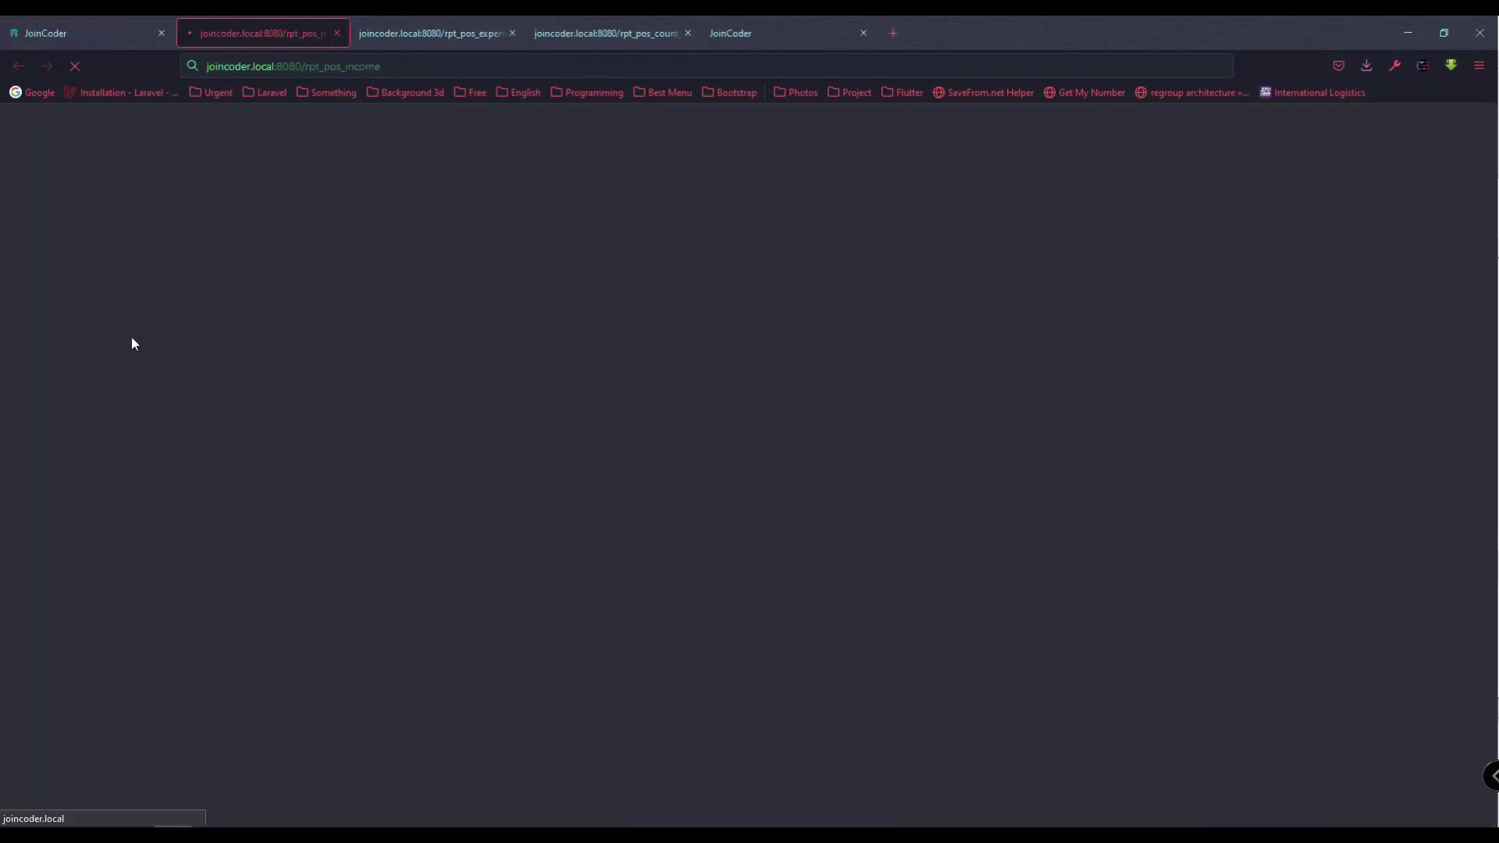
click(62, 36)
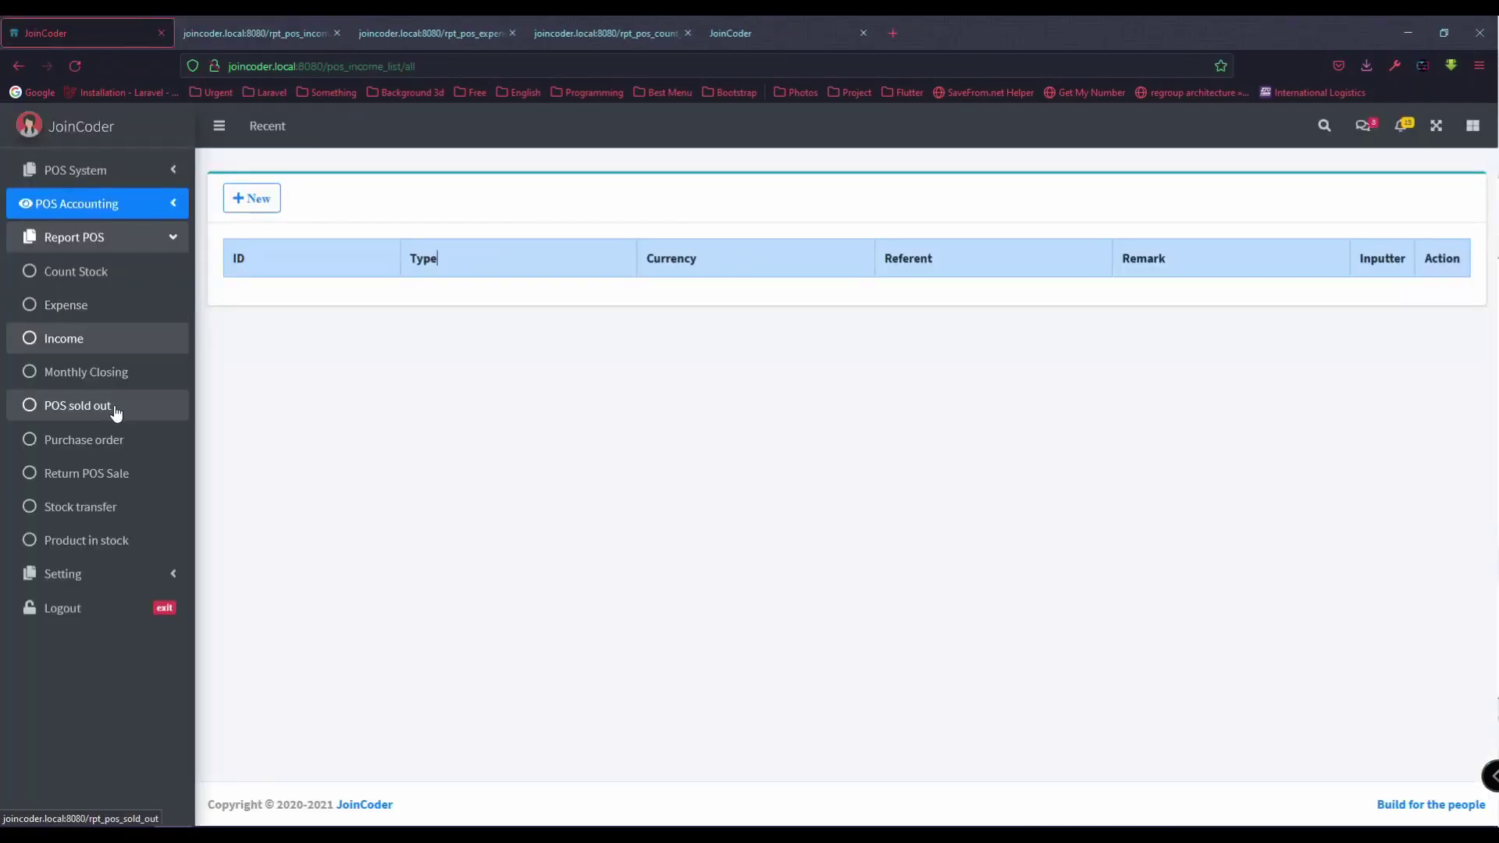
click(115, 407)
click(281, 317)
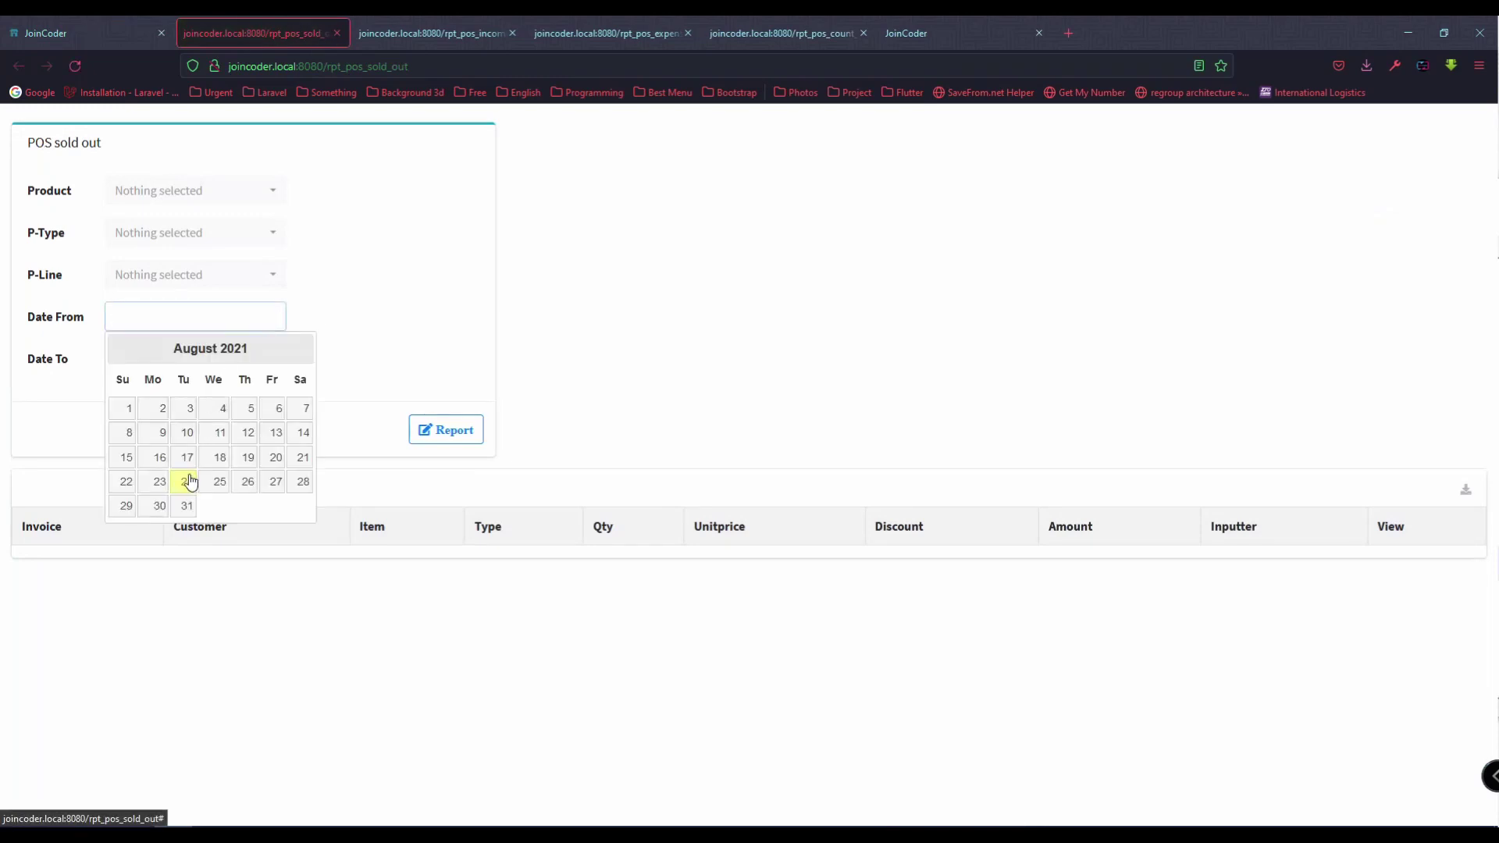
click(187, 482)
click(223, 360)
click(446, 430)
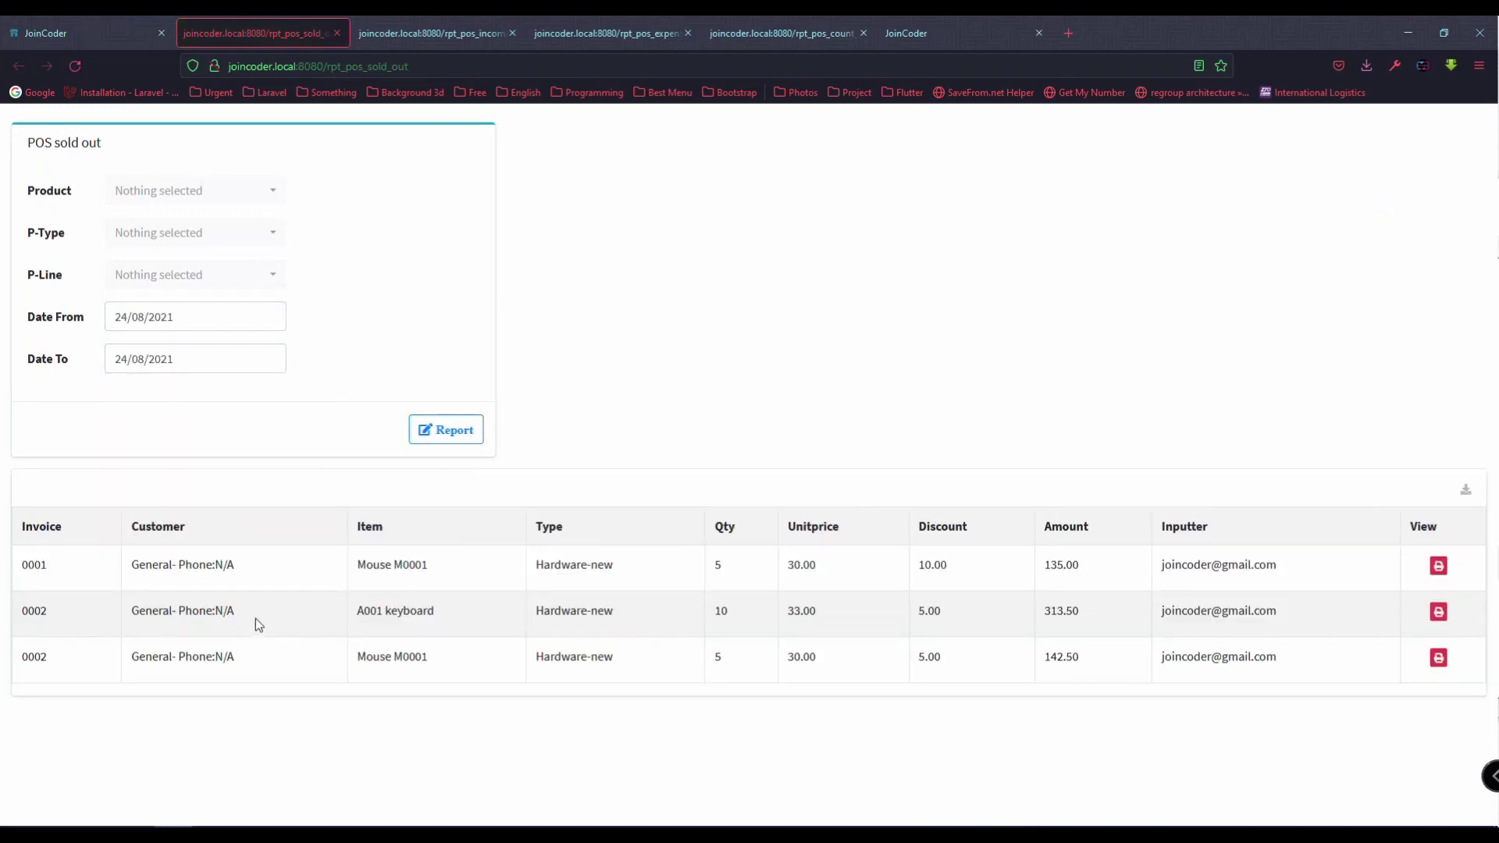
double_click(43, 610)
drag(69, 661, 24, 615)
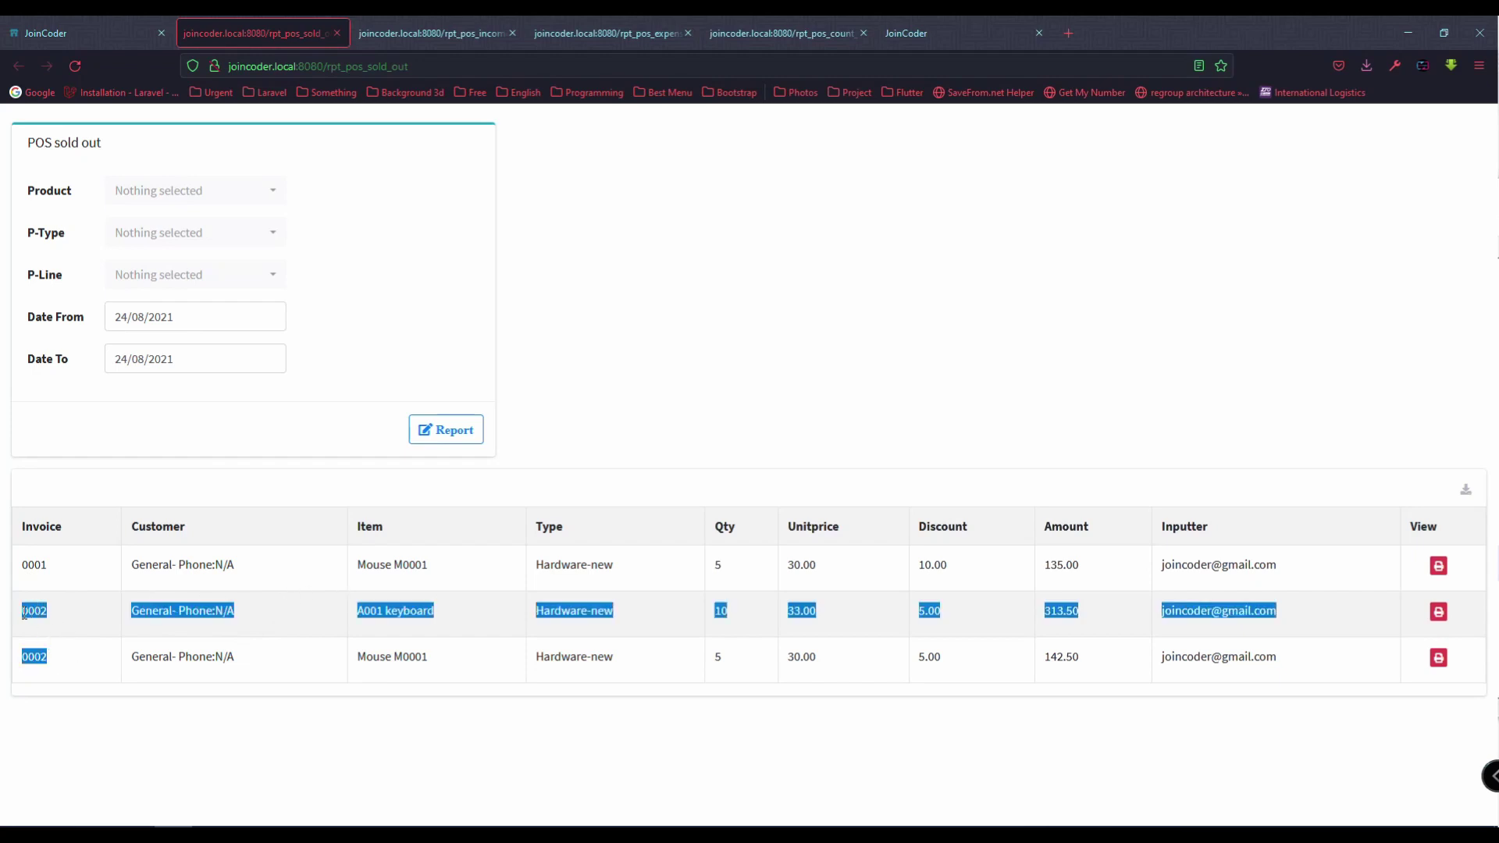
click(75, 622)
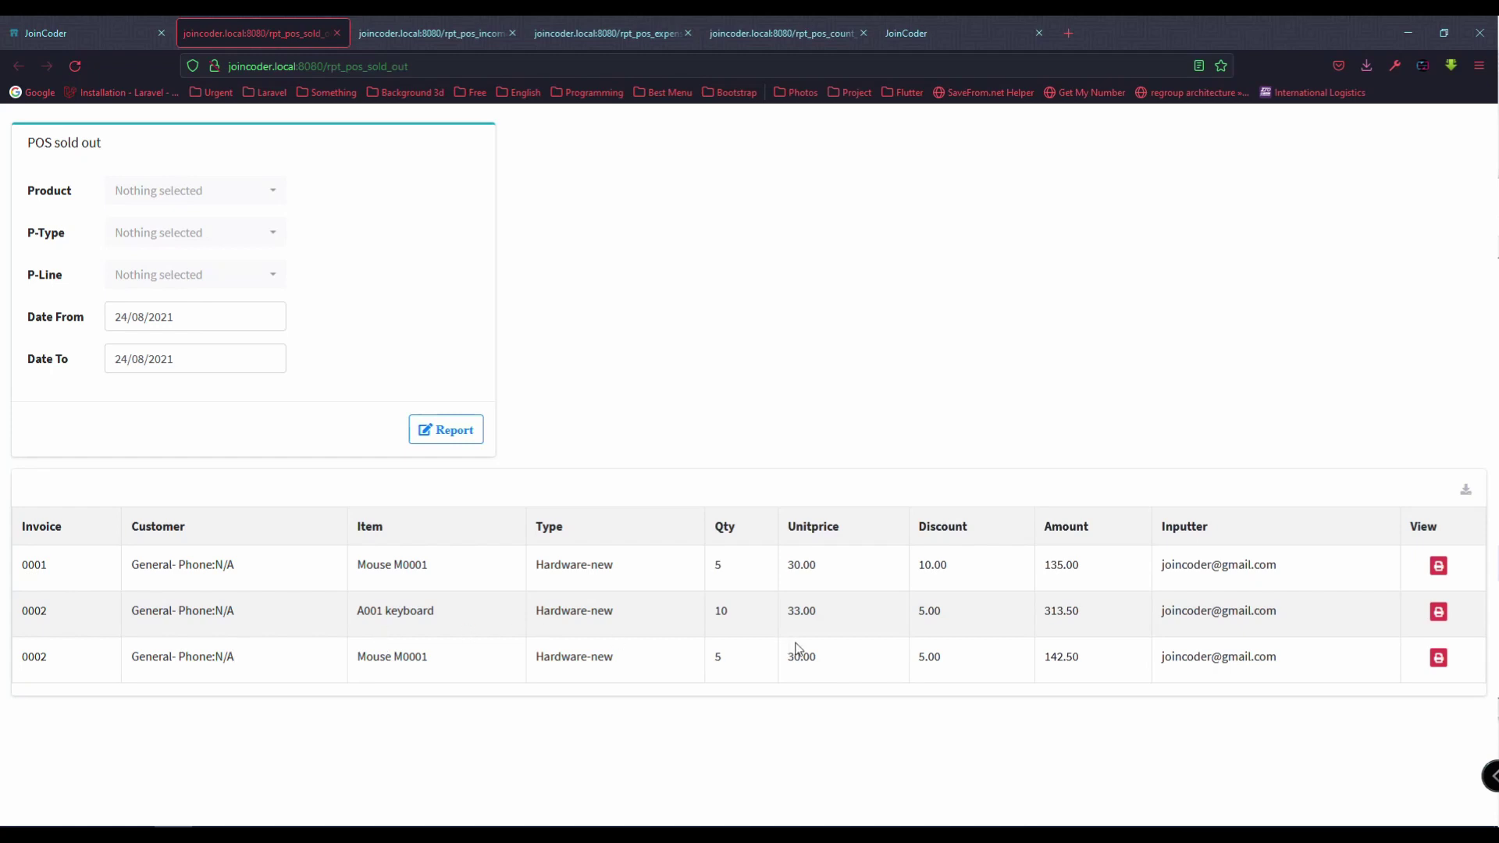
double_click(941, 625)
click(953, 631)
double_click(1079, 634)
Step: View invoice #0002, cancel its print dialog, and switch back to the main income list tab
click(1438, 612)
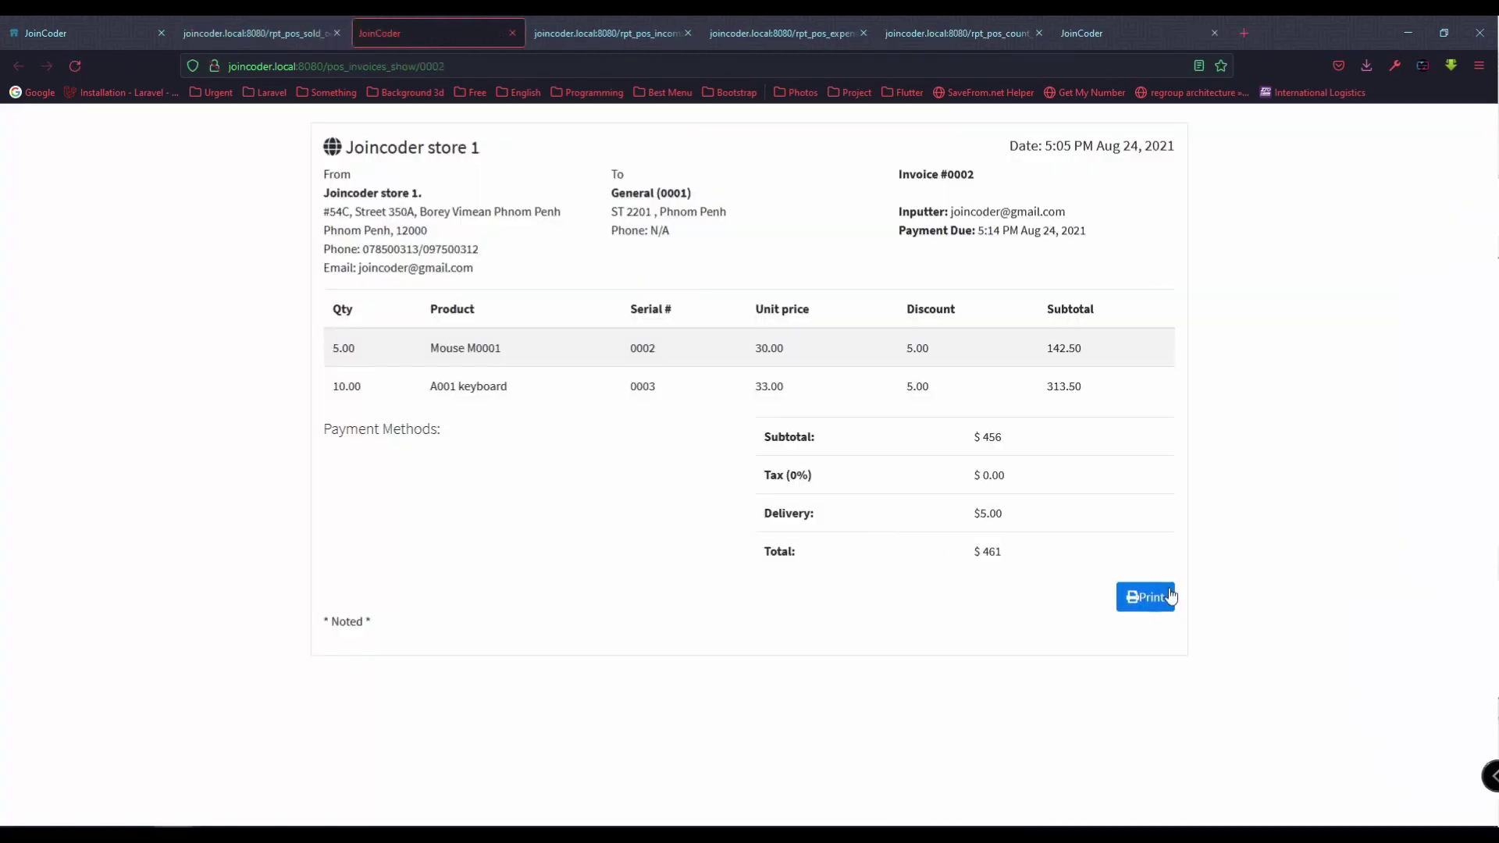
click(1145, 596)
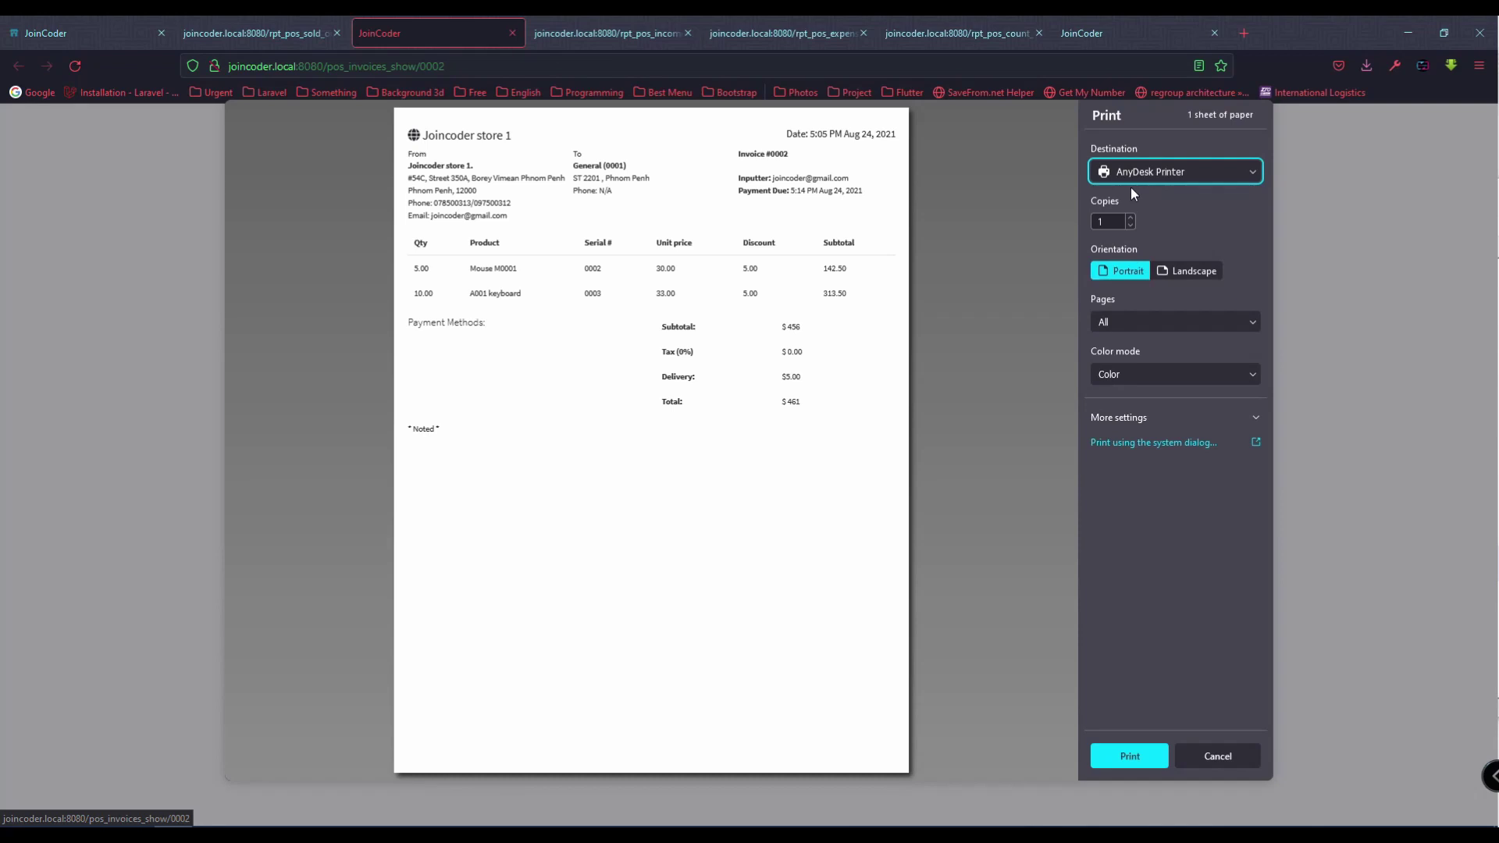
click(1218, 756)
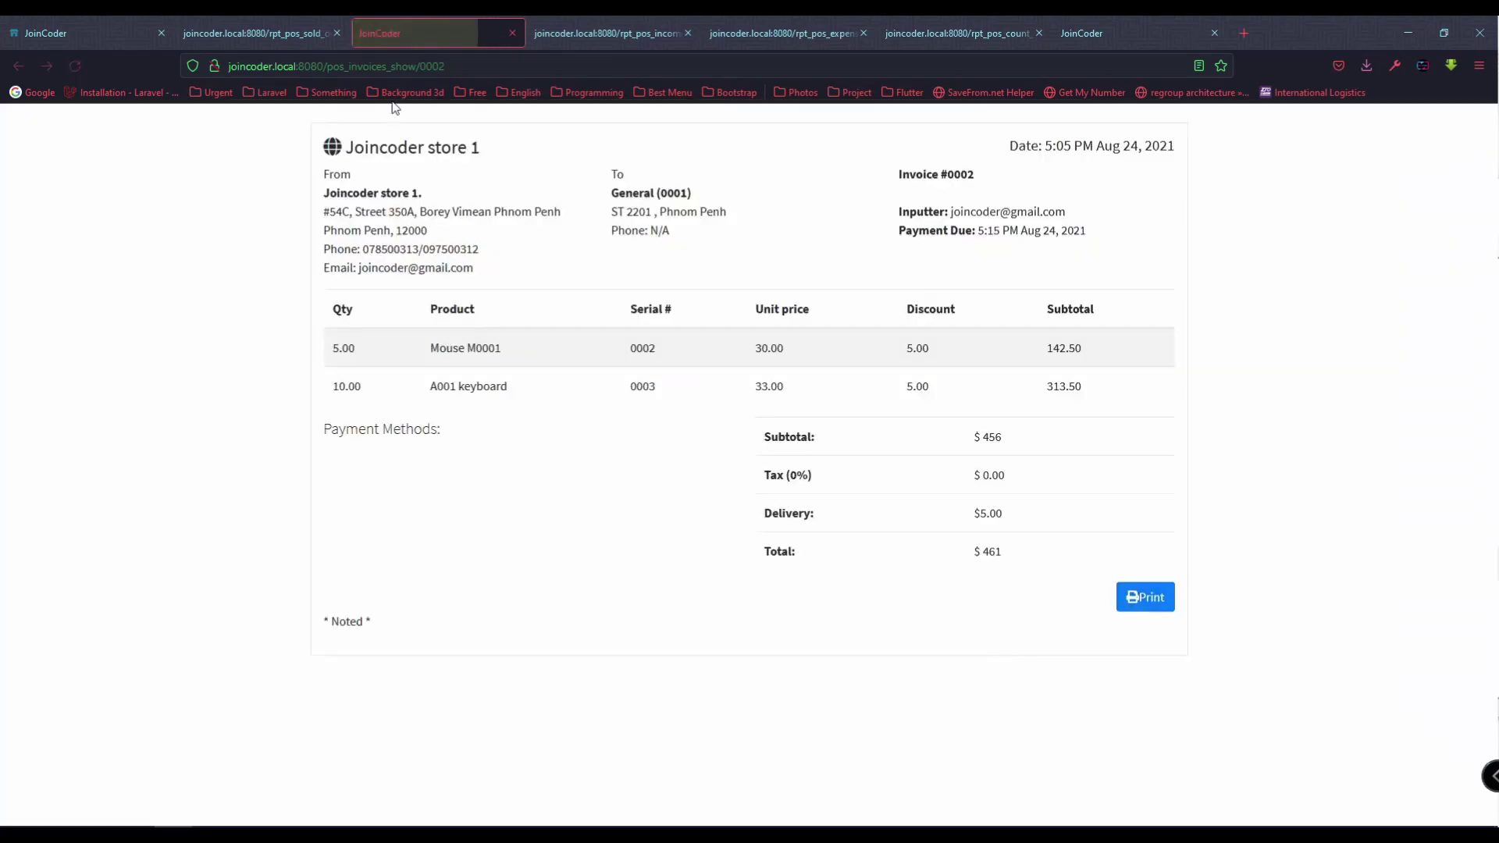
click(194, 23)
click(92, 24)
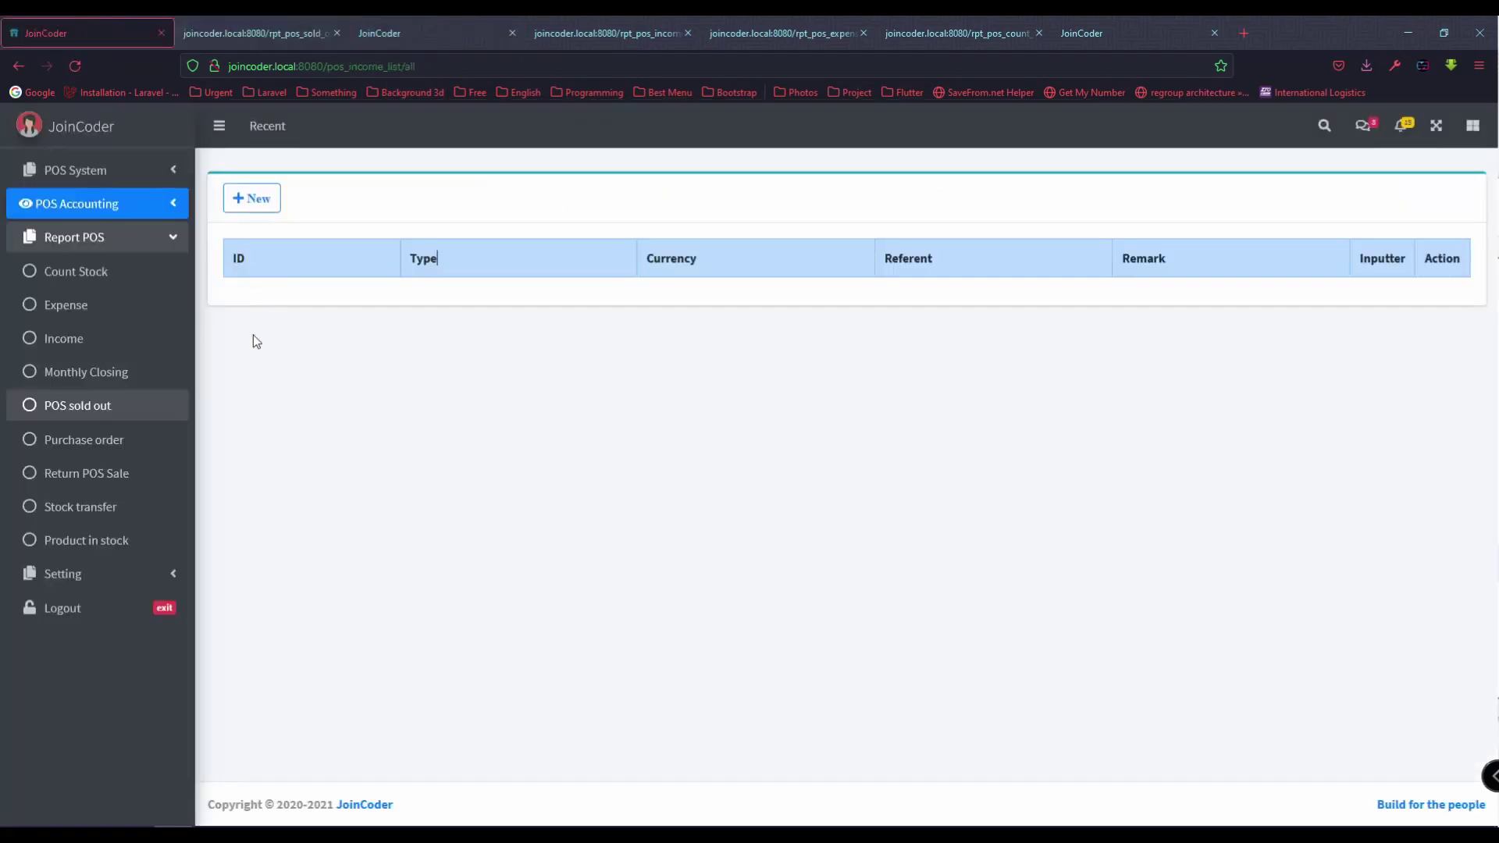
Step: Run the Purchase order report from 24/08/2021 to 24/08/2021
click(154, 443)
click(215, 352)
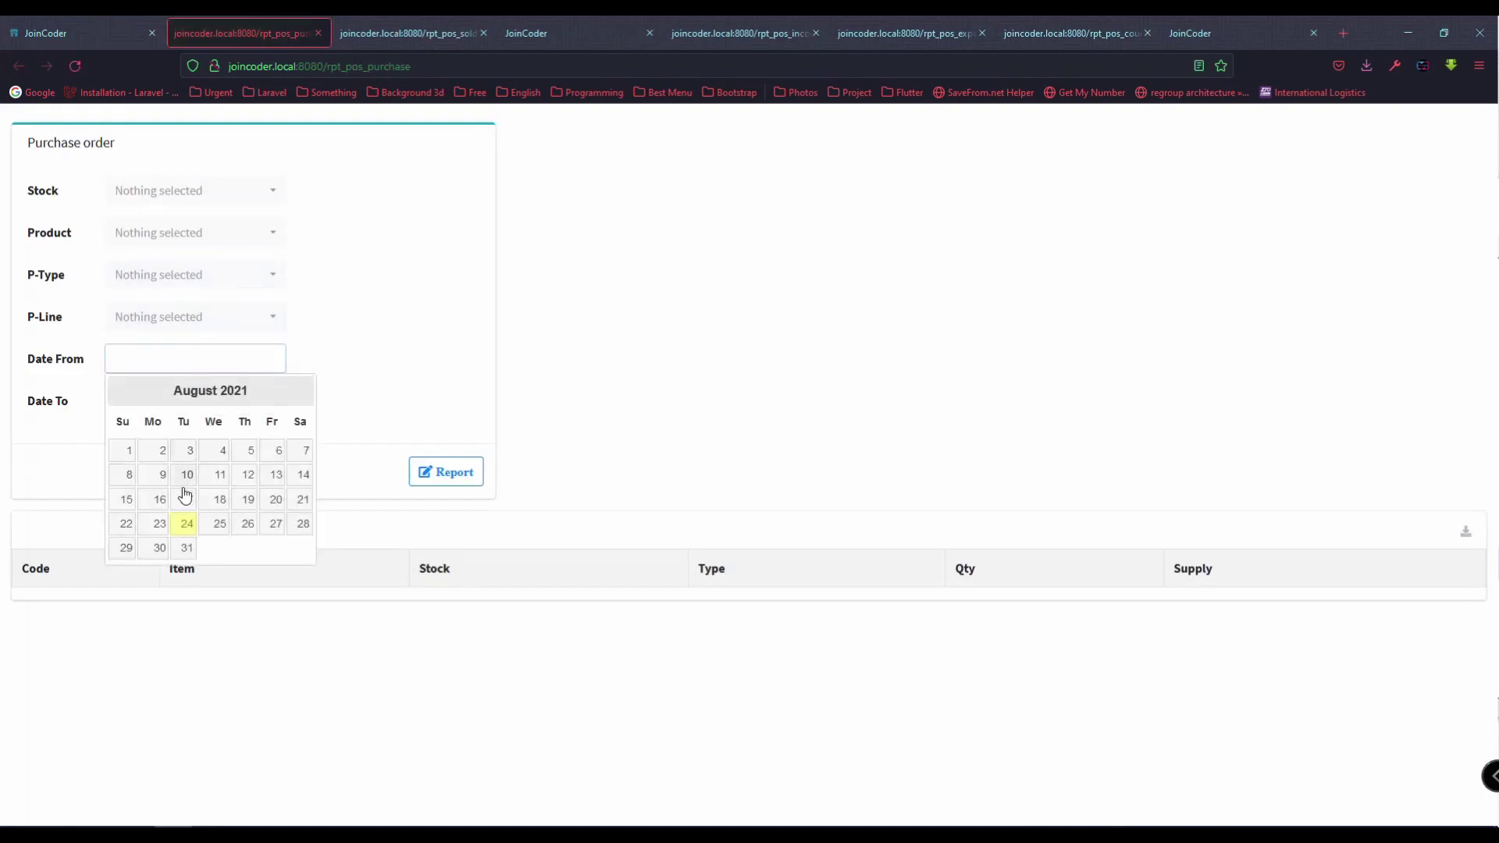
click(186, 524)
click(195, 401)
click(187, 565)
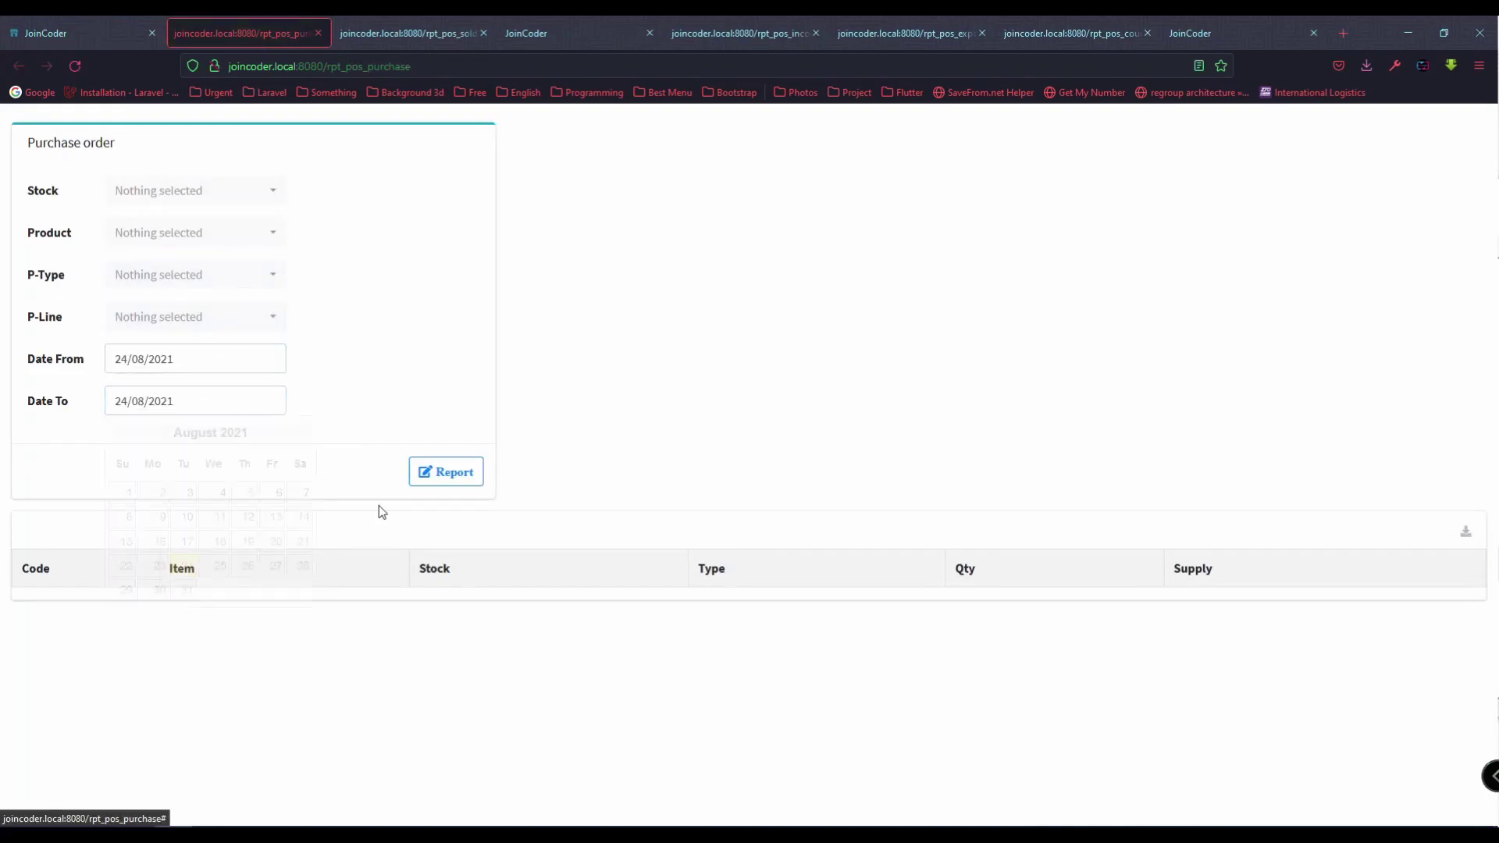
click(437, 472)
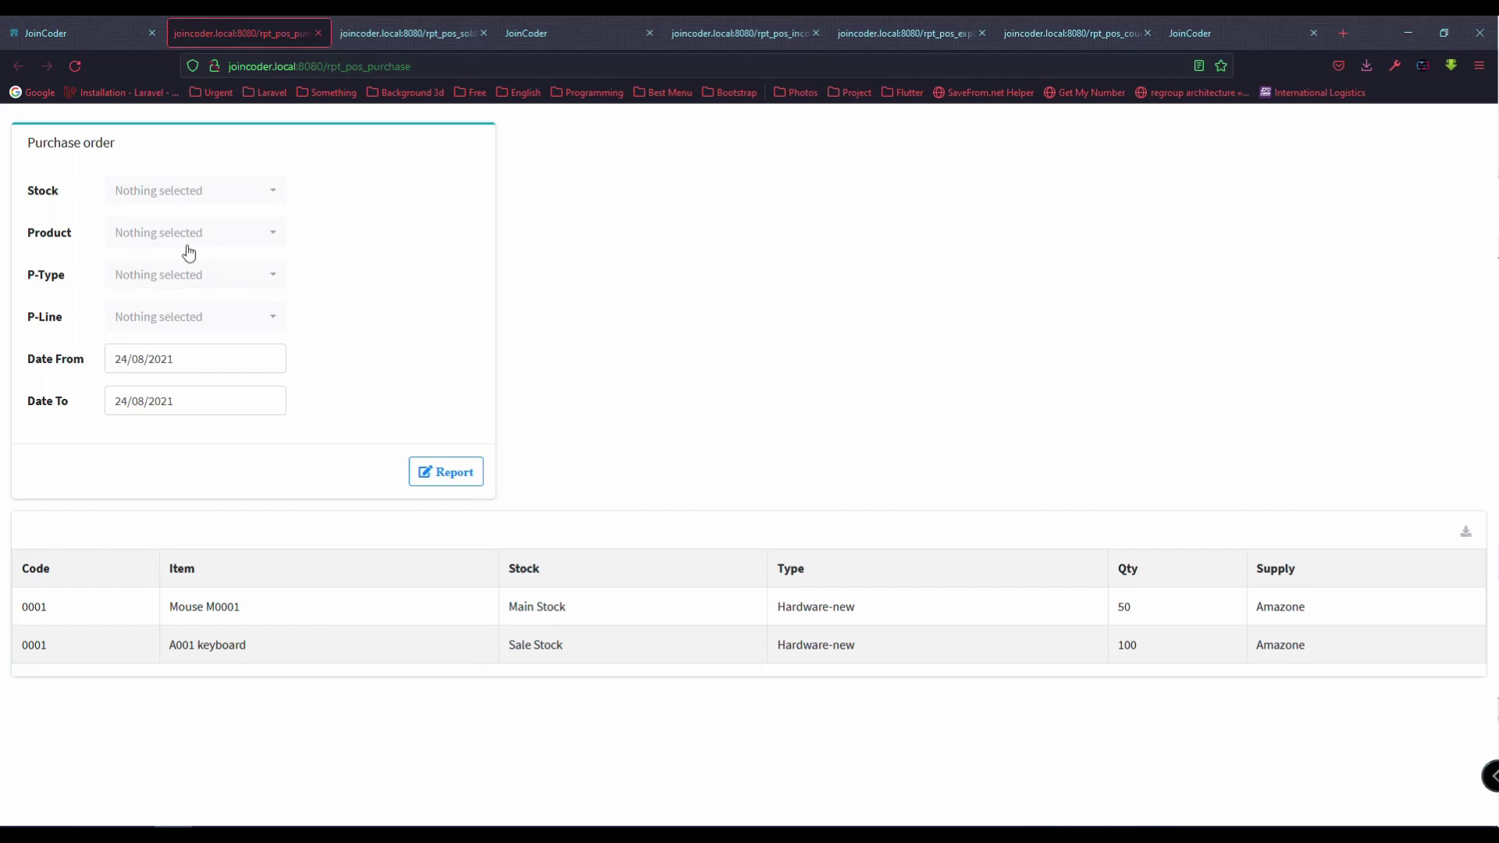
Step: Re-run the report for Main Stock, then Sale Stock, and return to the income list
click(198, 202)
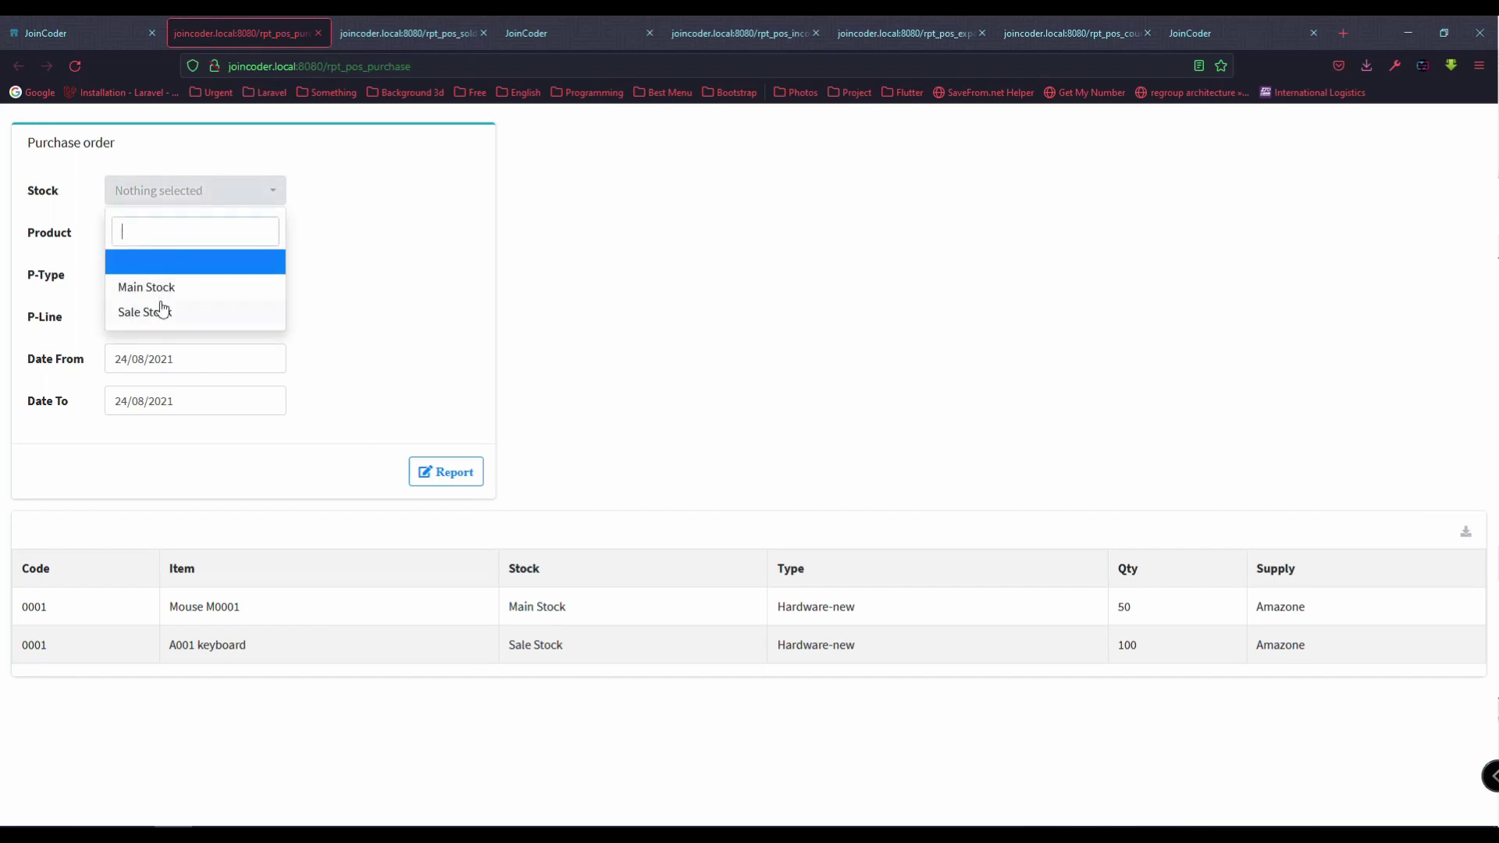
click(160, 287)
click(465, 477)
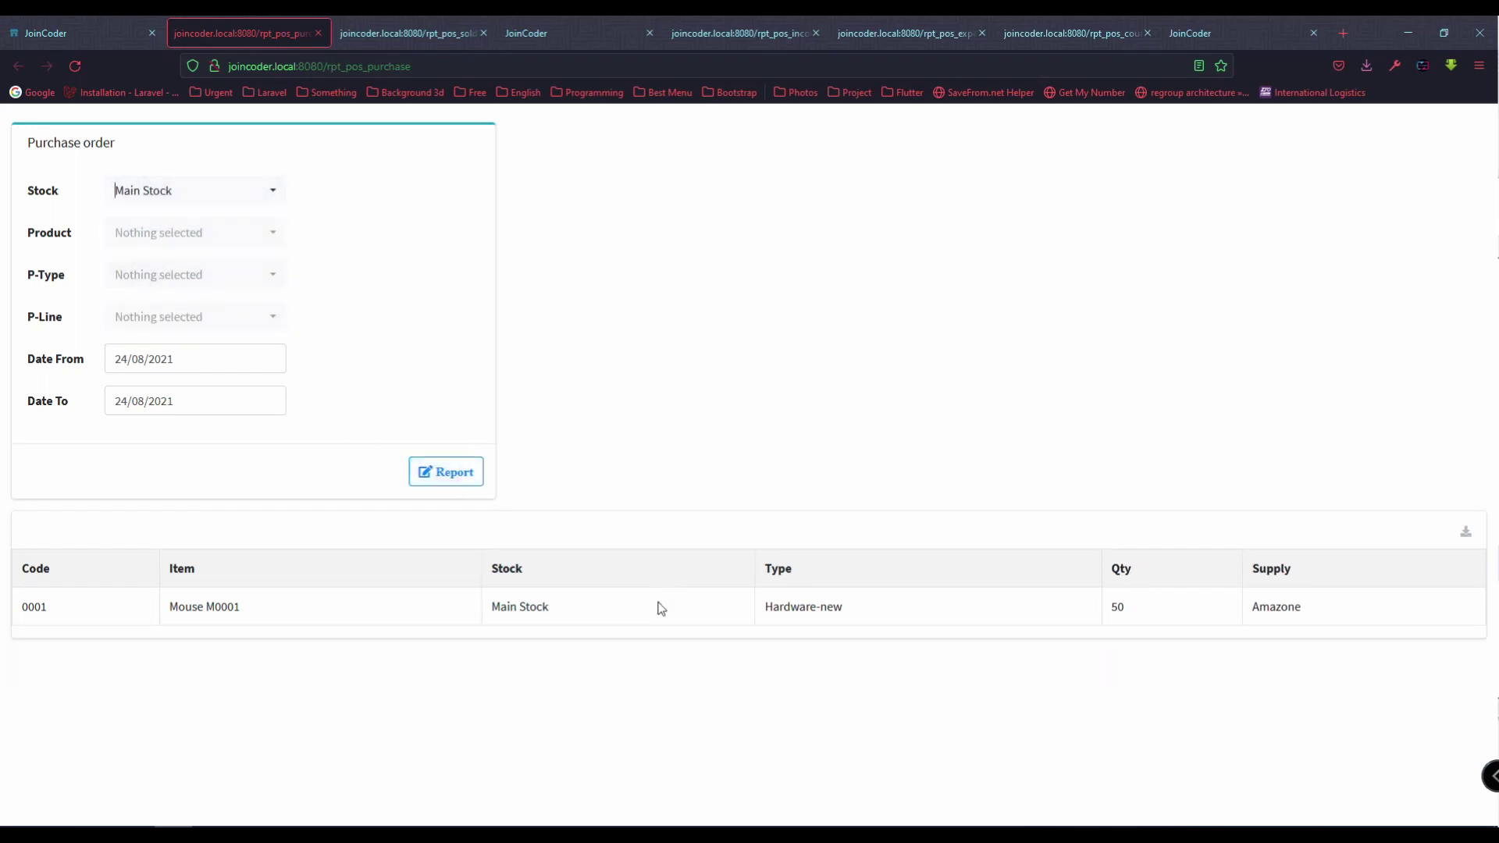
click(177, 190)
click(162, 312)
click(448, 471)
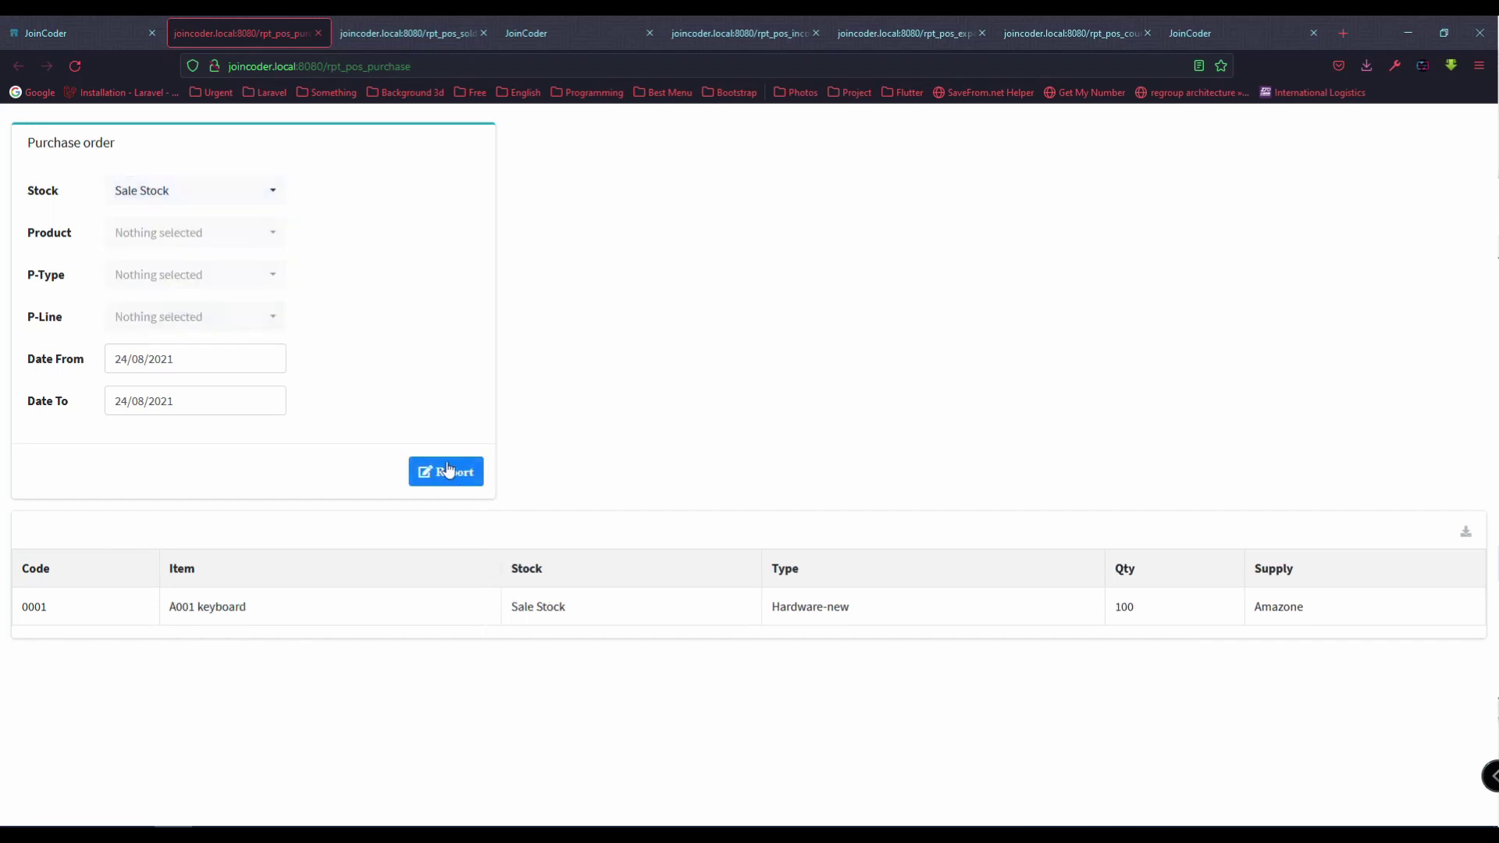
click(142, 39)
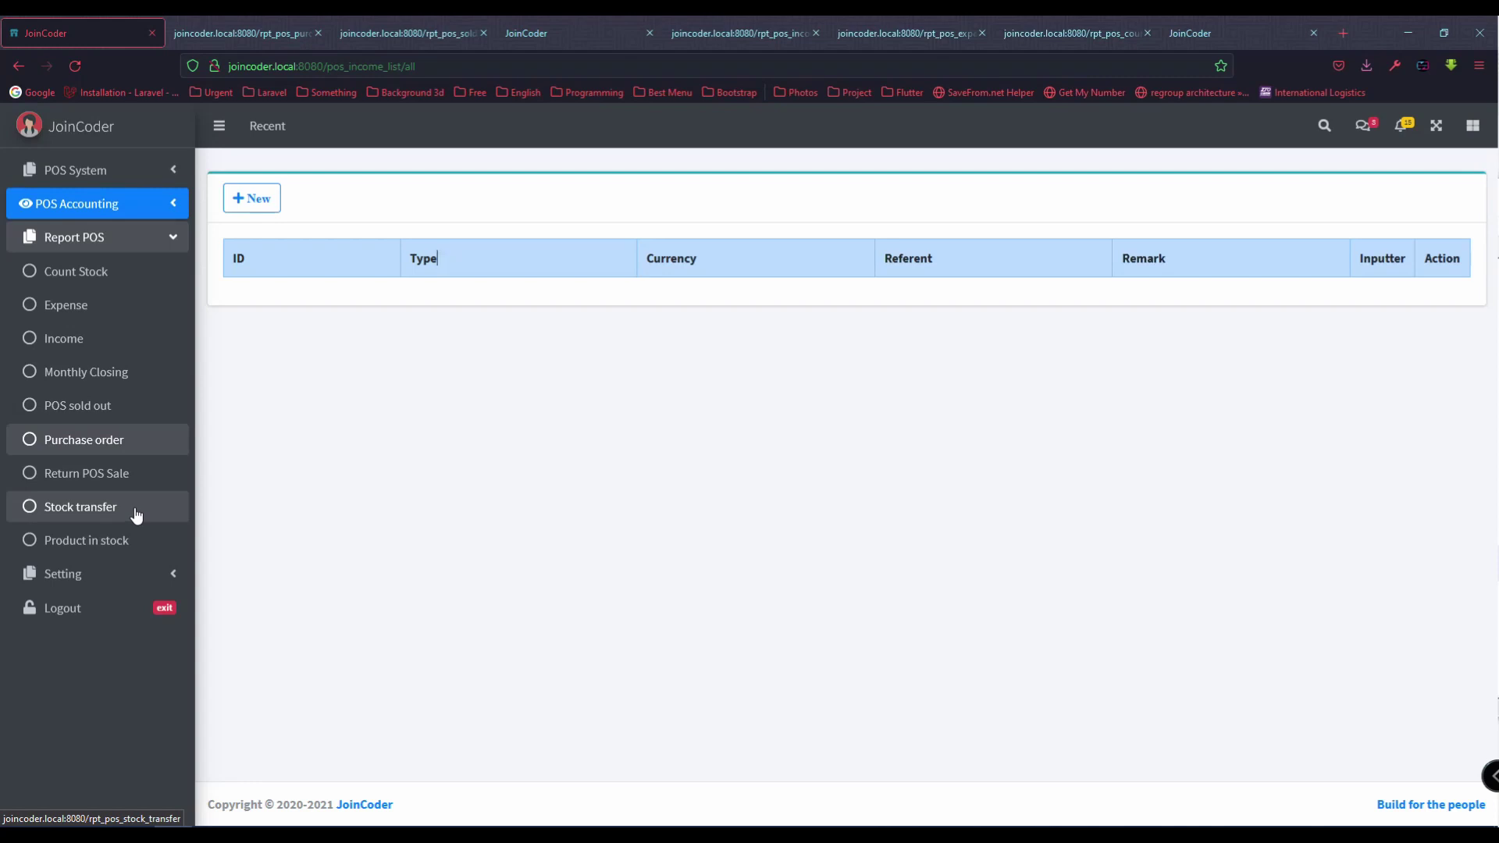
Step: Run the Product in stock report with Date To 24/08/2021
click(136, 515)
click(75, 33)
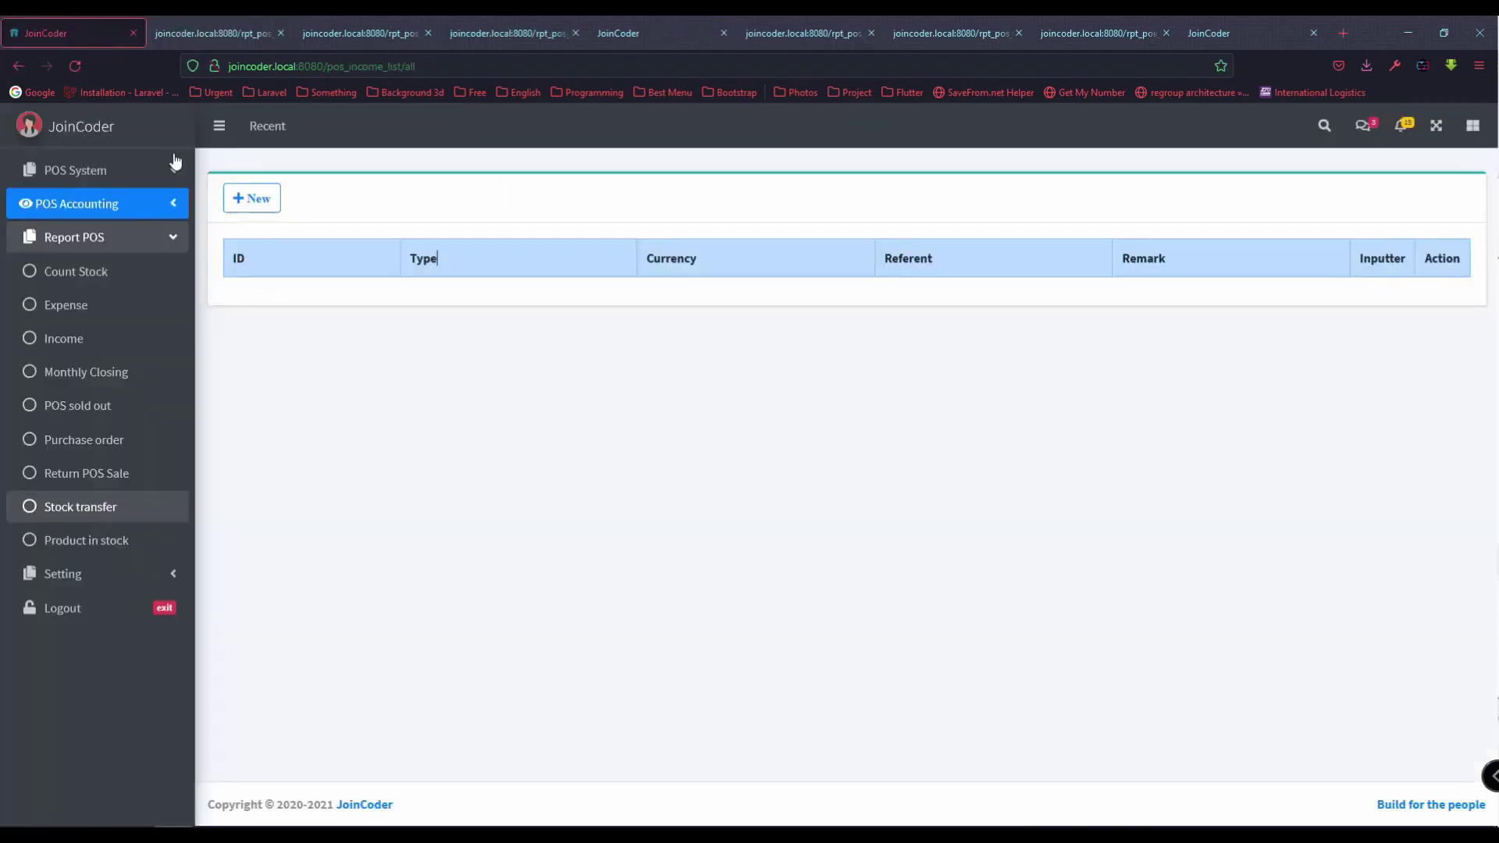
click(131, 551)
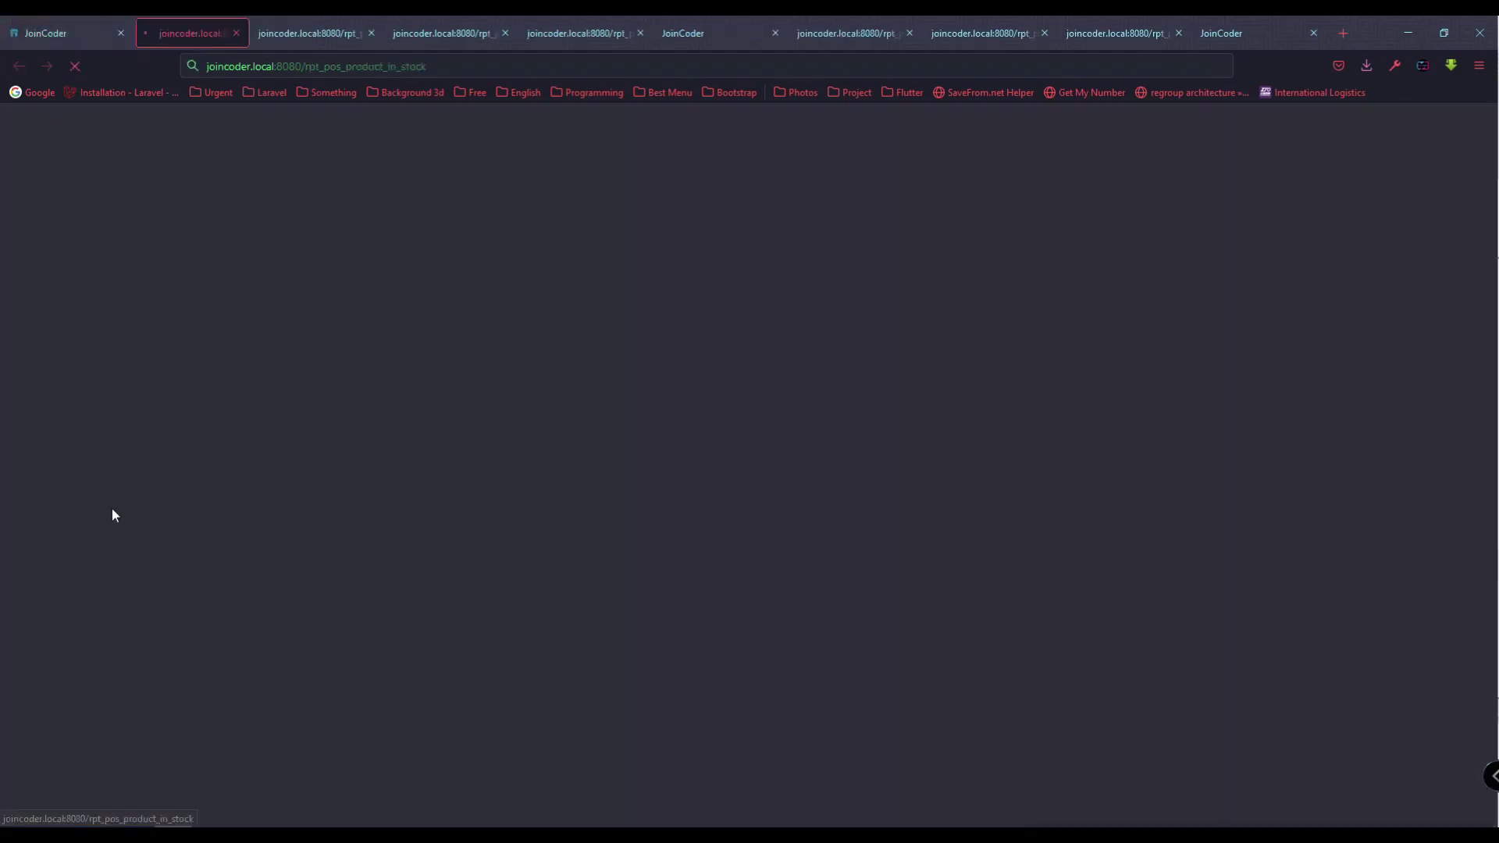
click(195, 359)
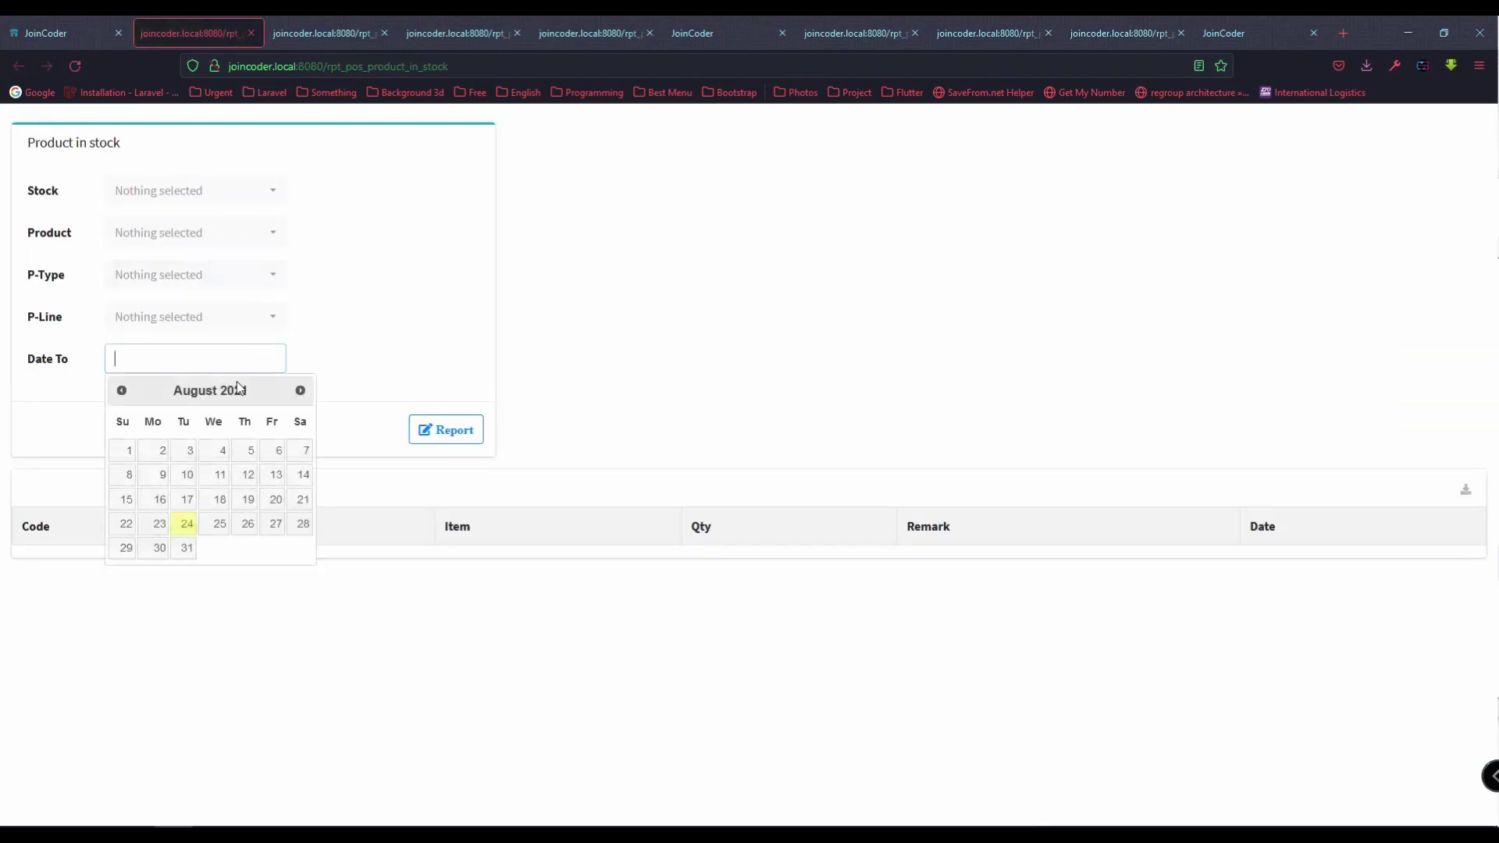
click(437, 433)
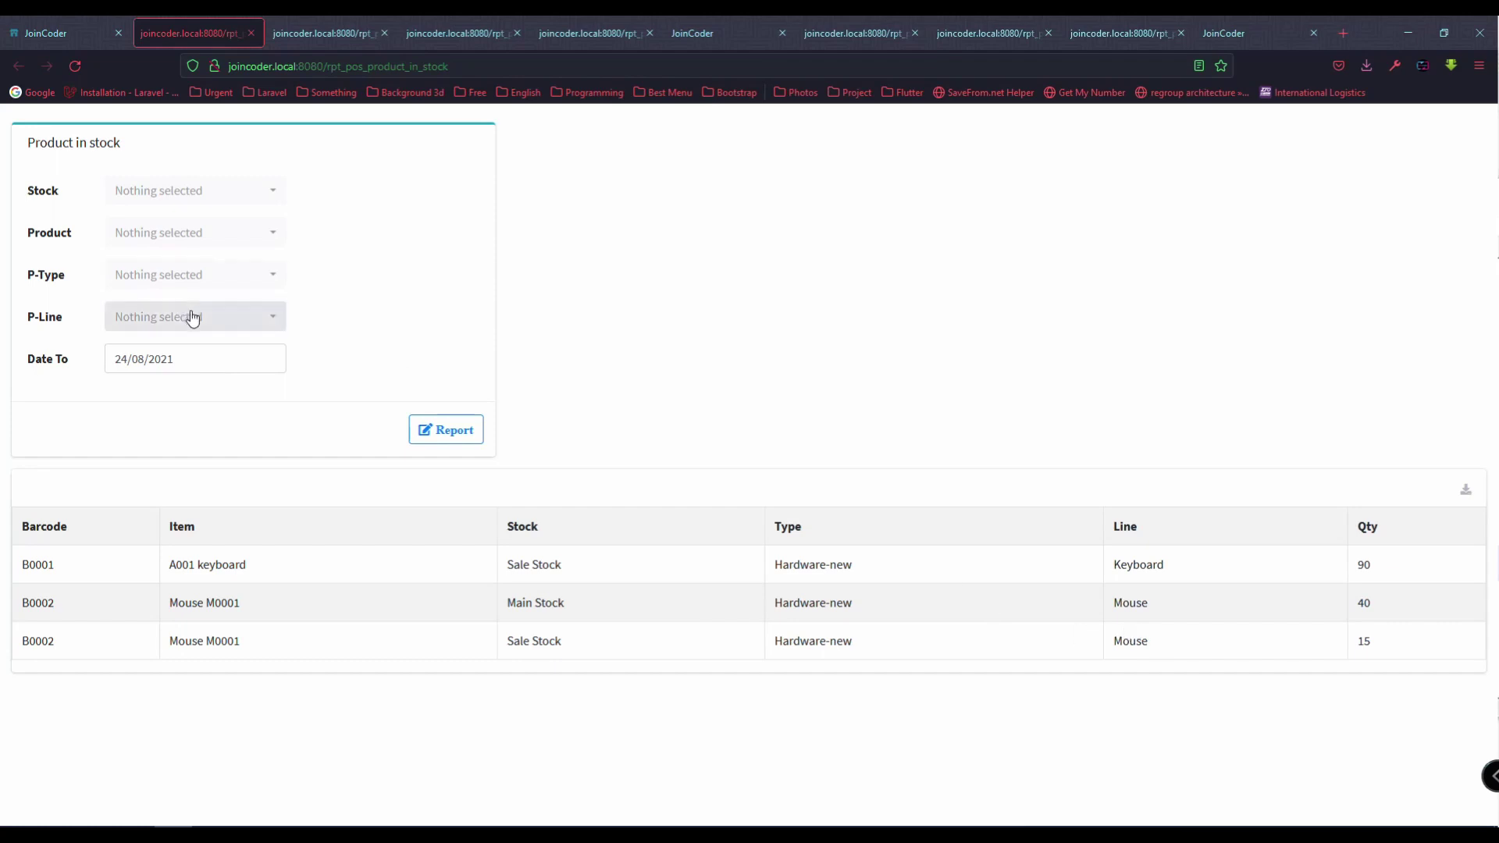
Step: Re-run the report filtered to Main Stock, then to the Keyboard product line
click(222, 366)
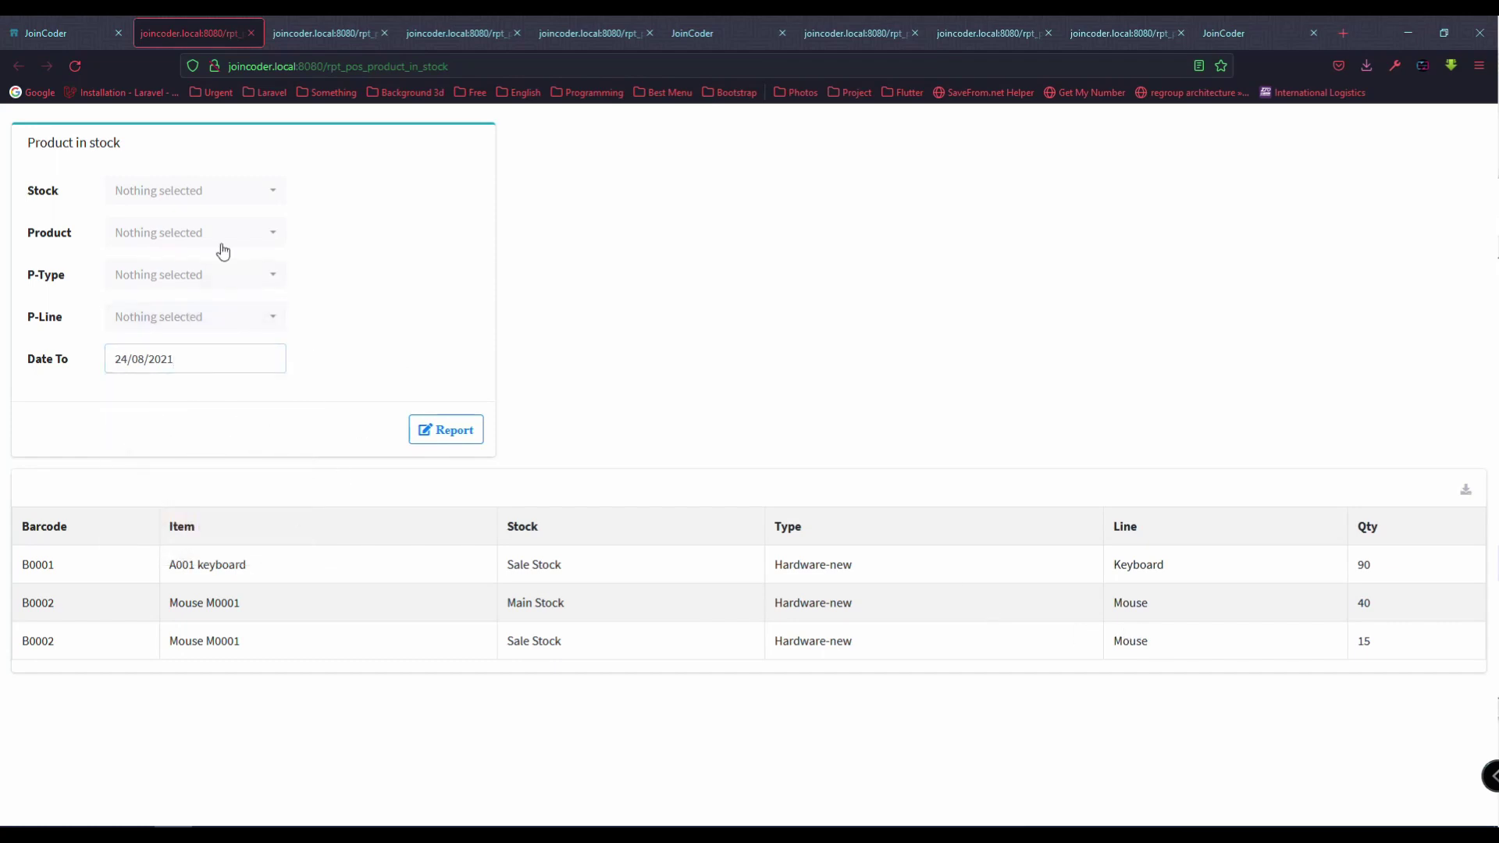
click(195, 199)
click(176, 287)
click(437, 429)
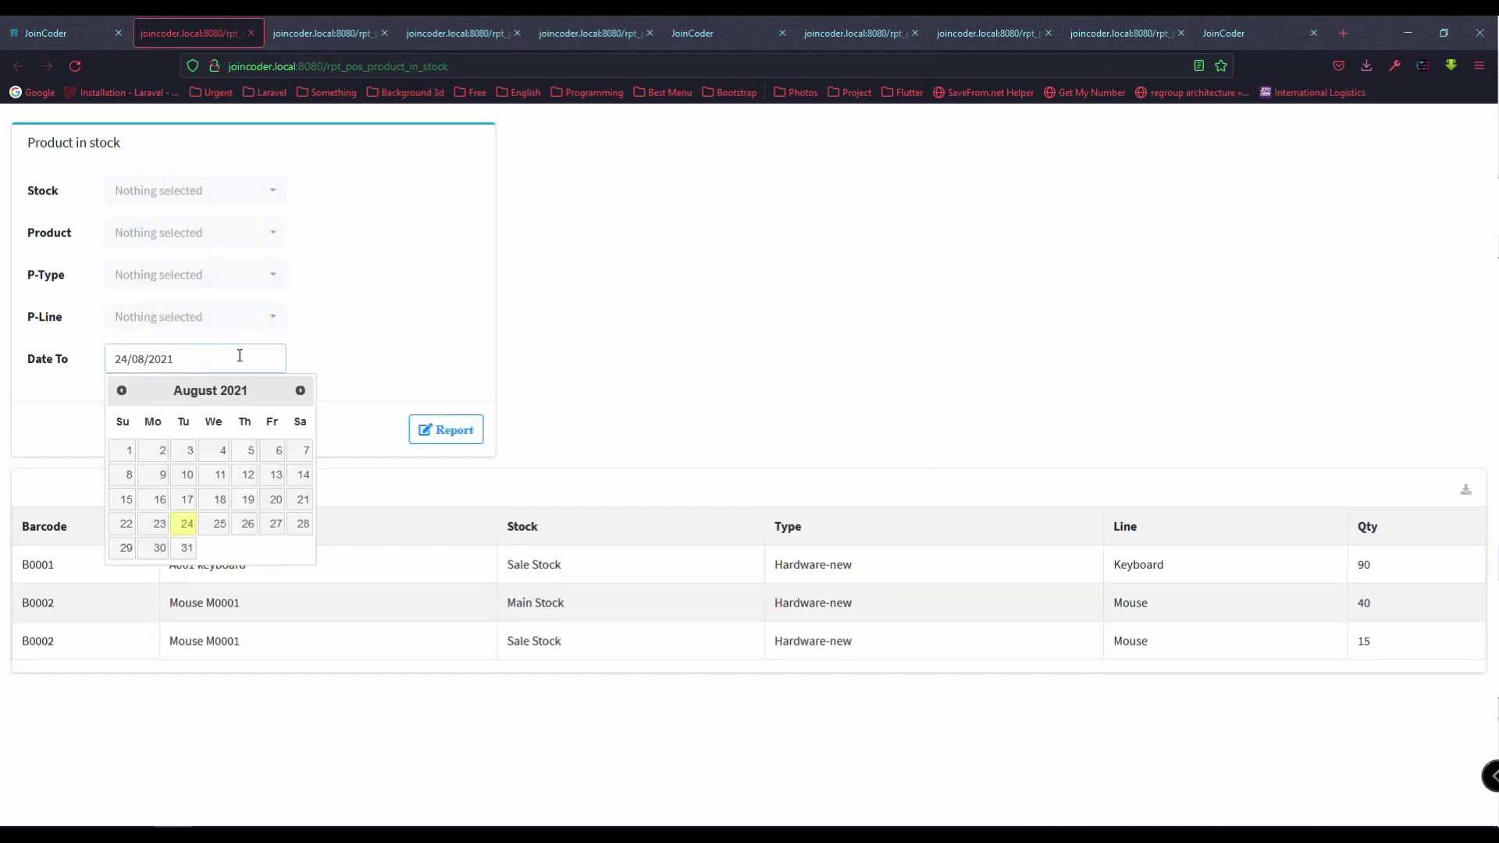
click(207, 316)
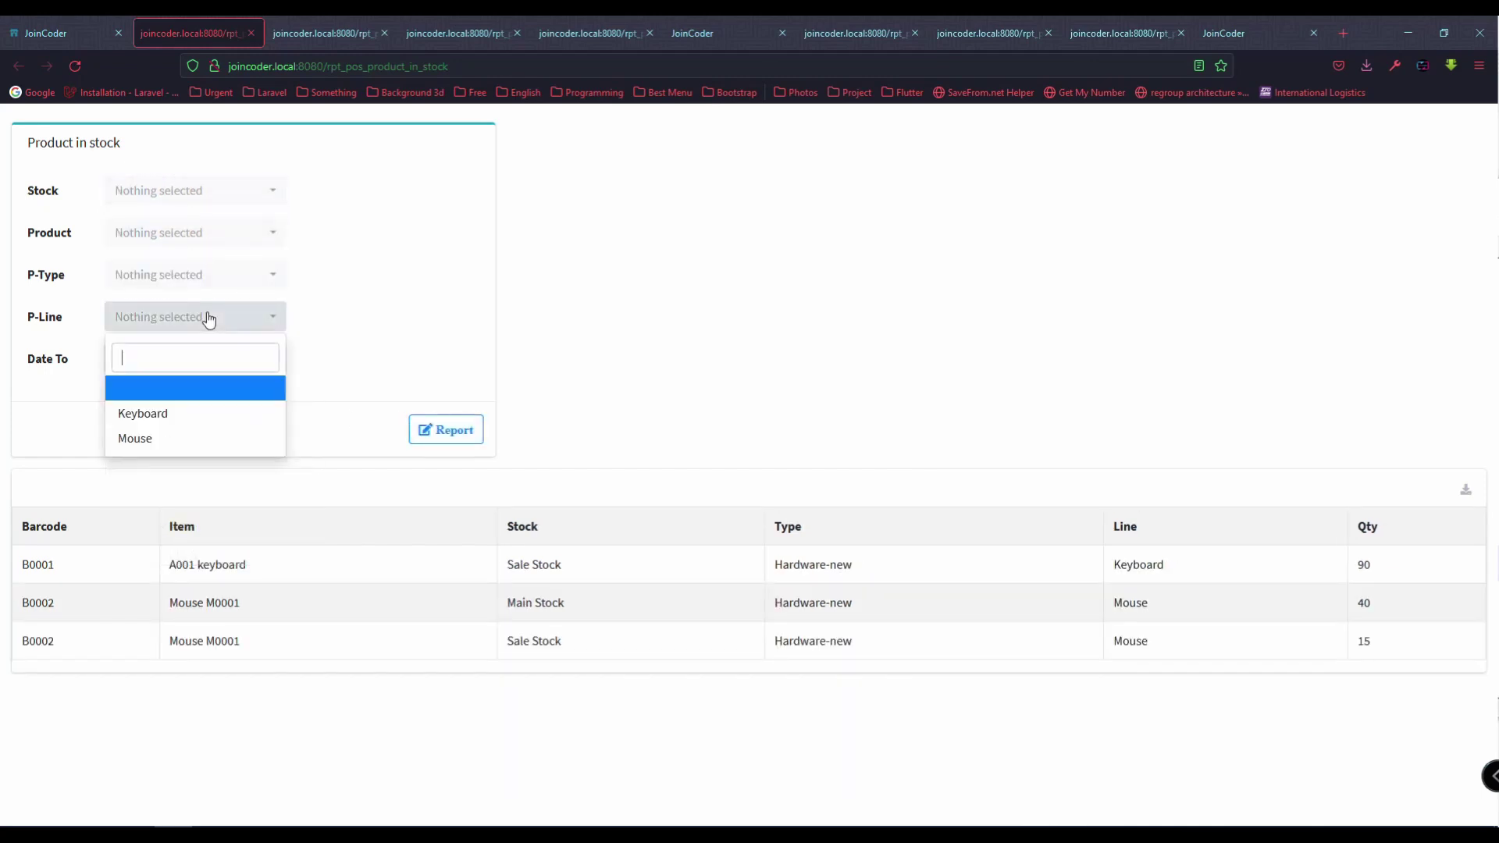
click(174, 414)
click(456, 443)
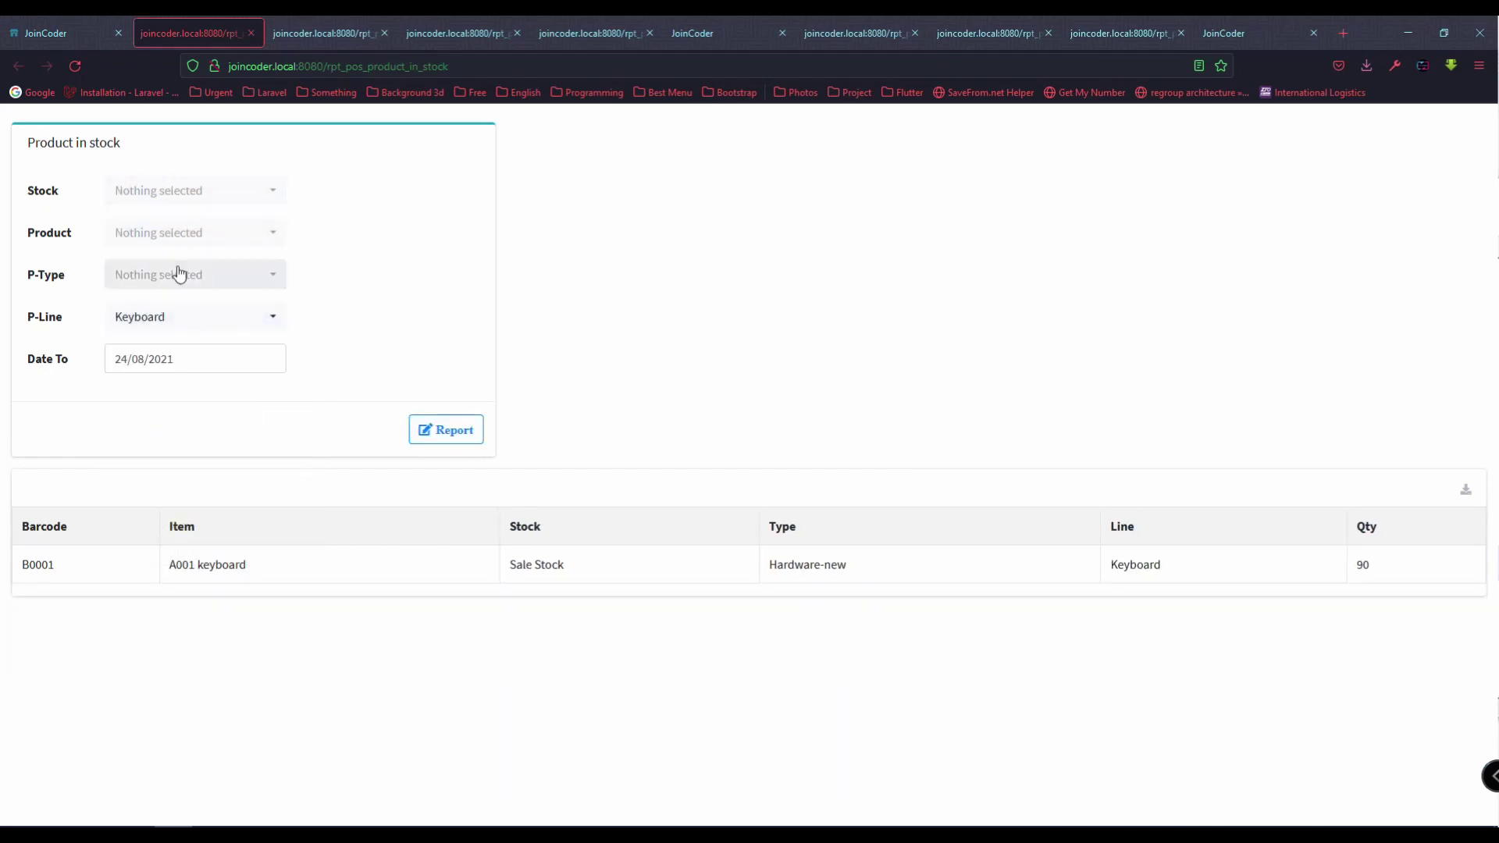
Step: Re-run the report with Main Stock plus the Keyboard line, which returns no rows
click(171, 200)
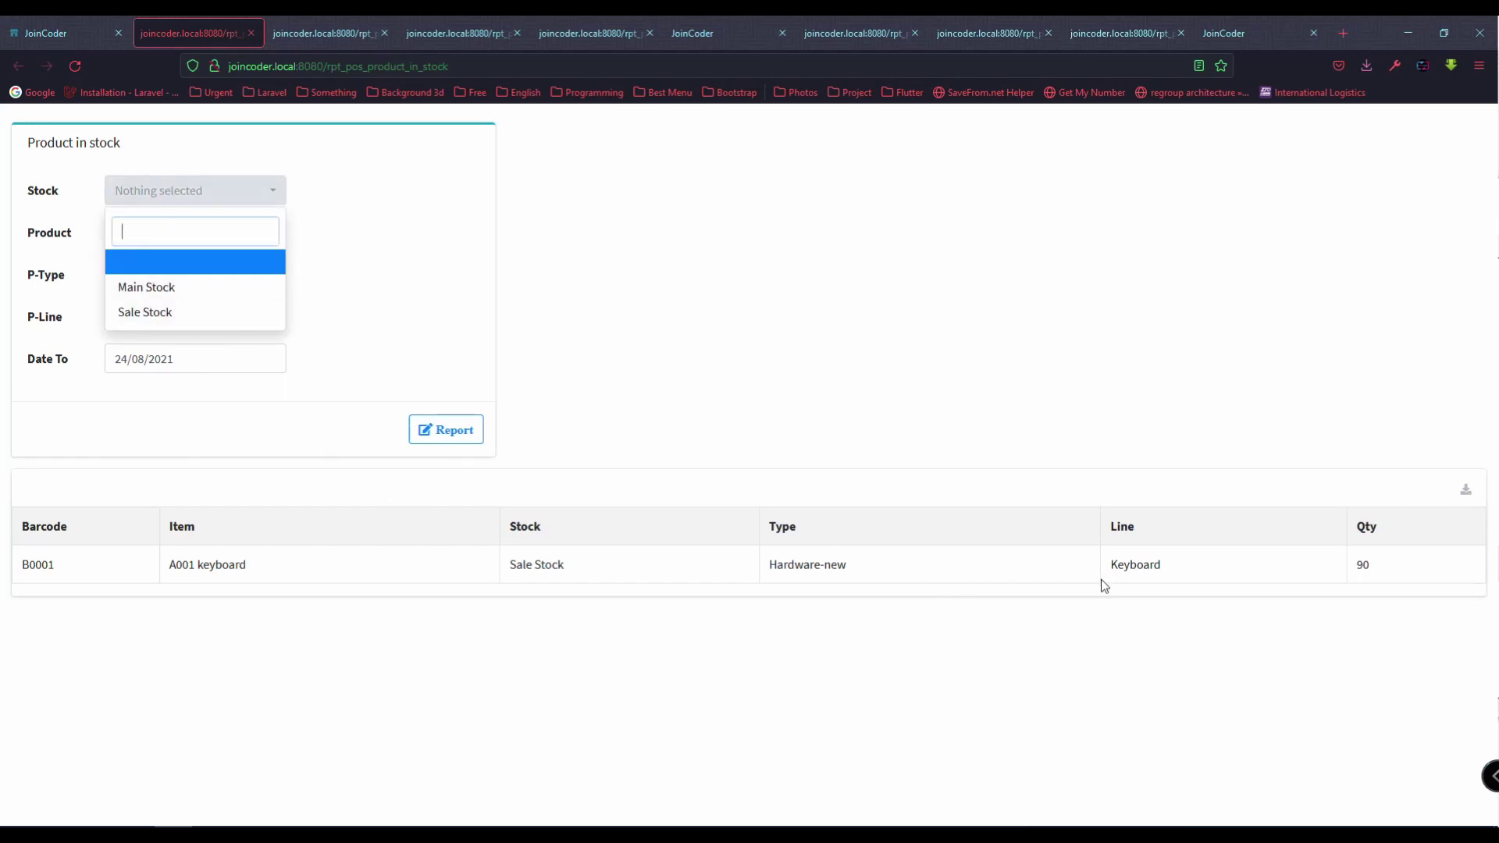
click(1078, 567)
click(128, 190)
click(169, 296)
click(459, 435)
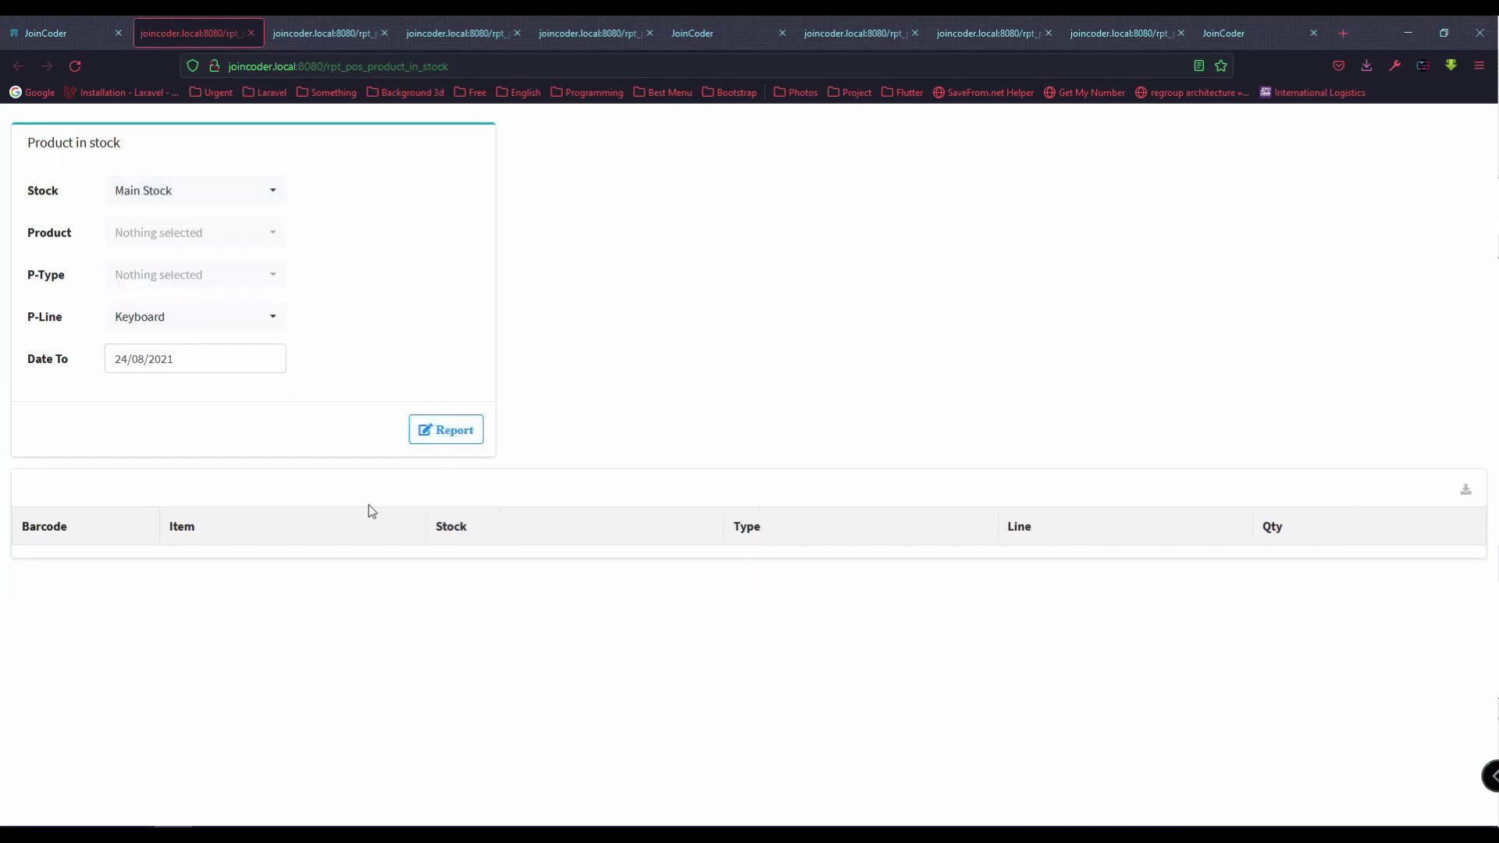